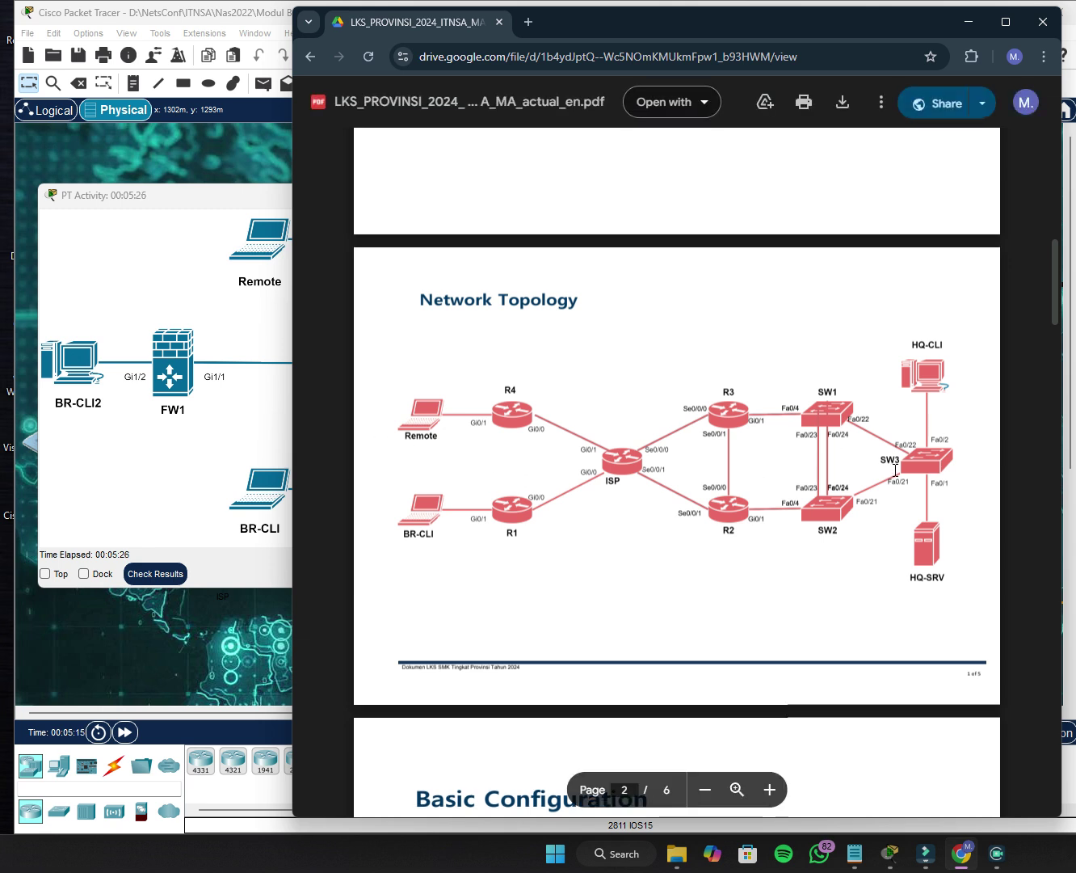
# Bring the PT activity instructions window forward and skim its task text.
pyautogui.click(190, 470)
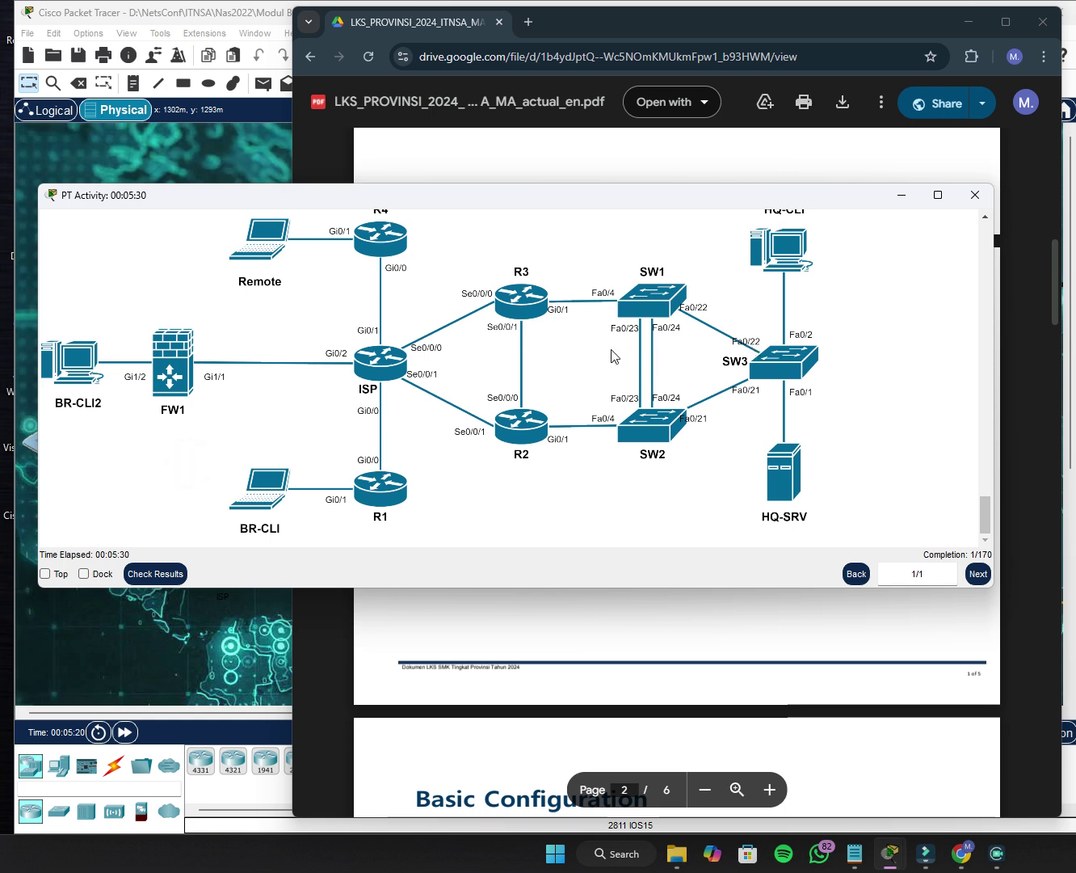
pyautogui.scroll(15, 544, 425)
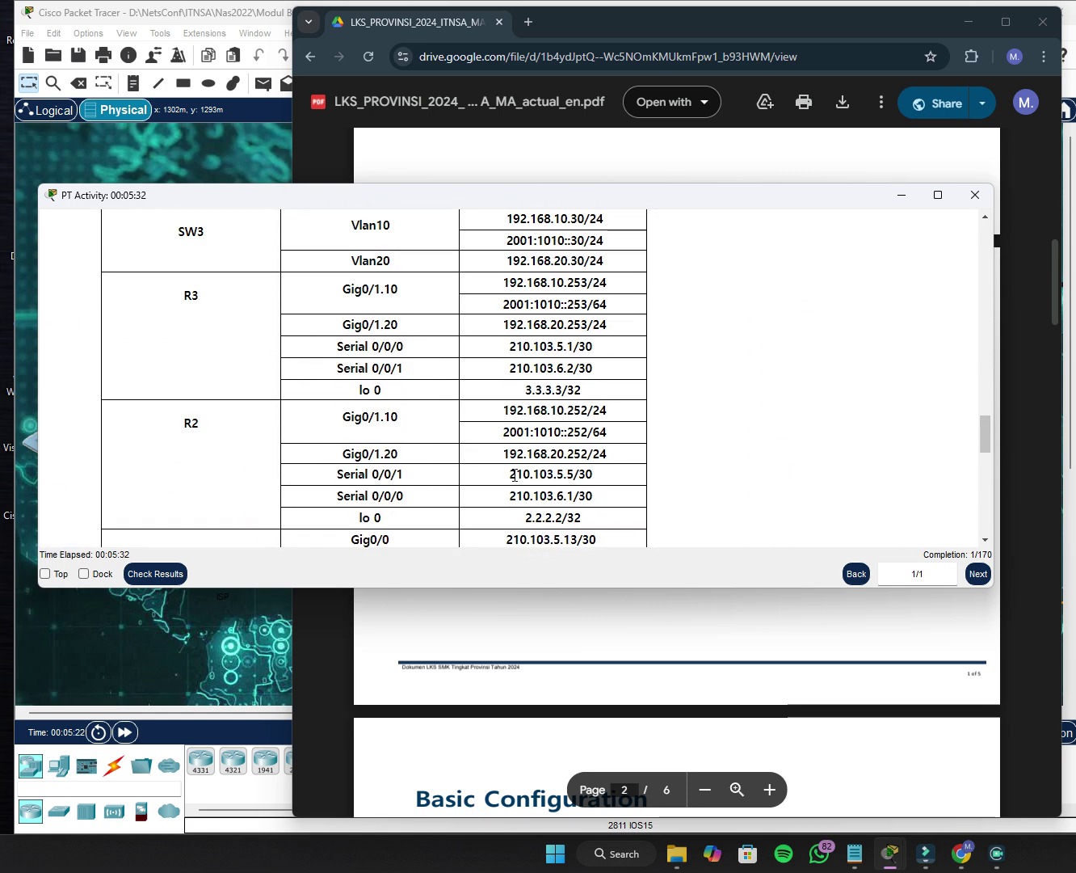
pyautogui.scroll(15, 429, 481)
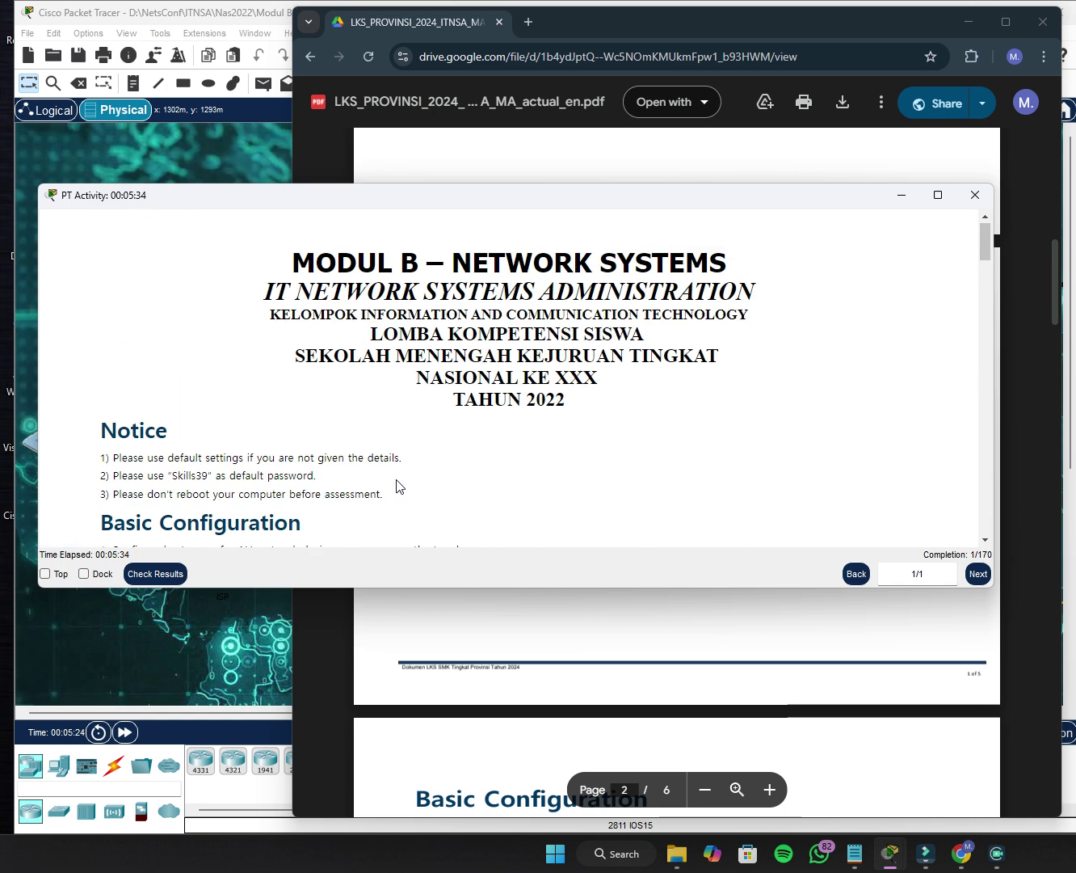
pyautogui.scroll(-1, 397, 486)
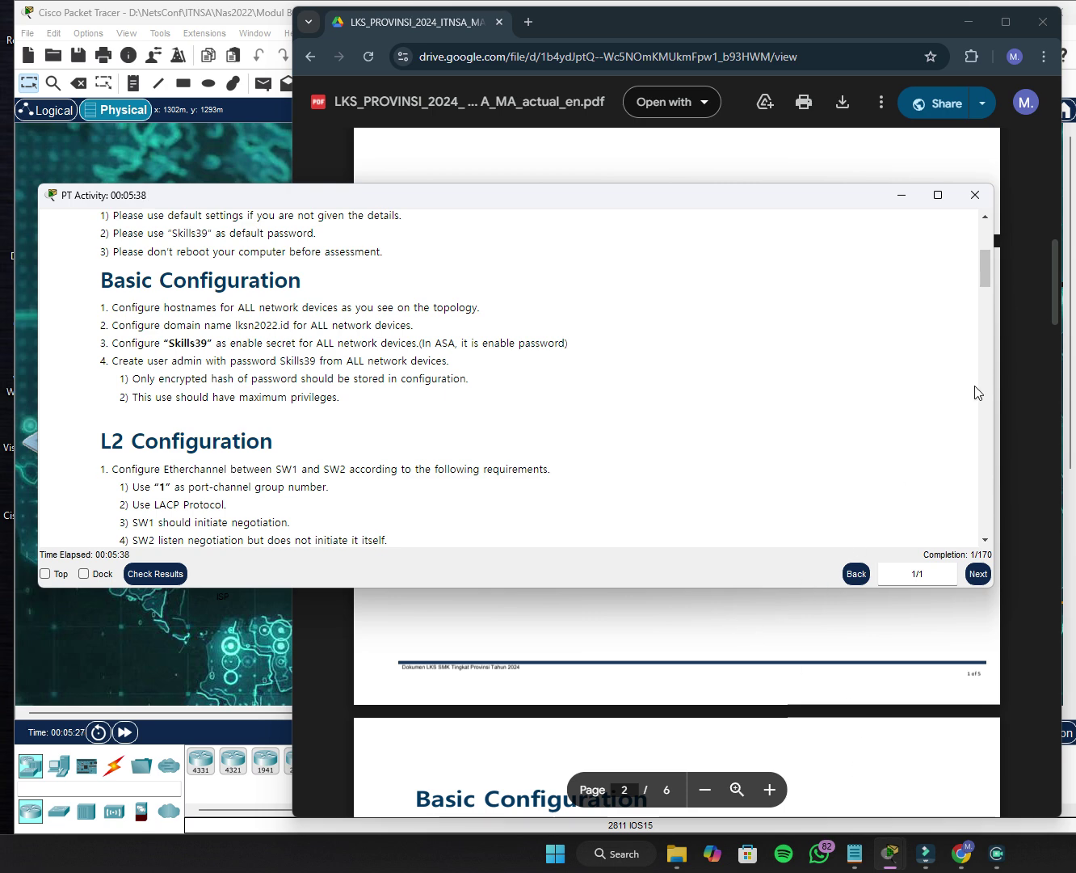
# Narrow the instructions window and the task PDF browser so they sit side by side.
pyautogui.moveTo(994, 391); pyautogui.dragTo(529, 410)
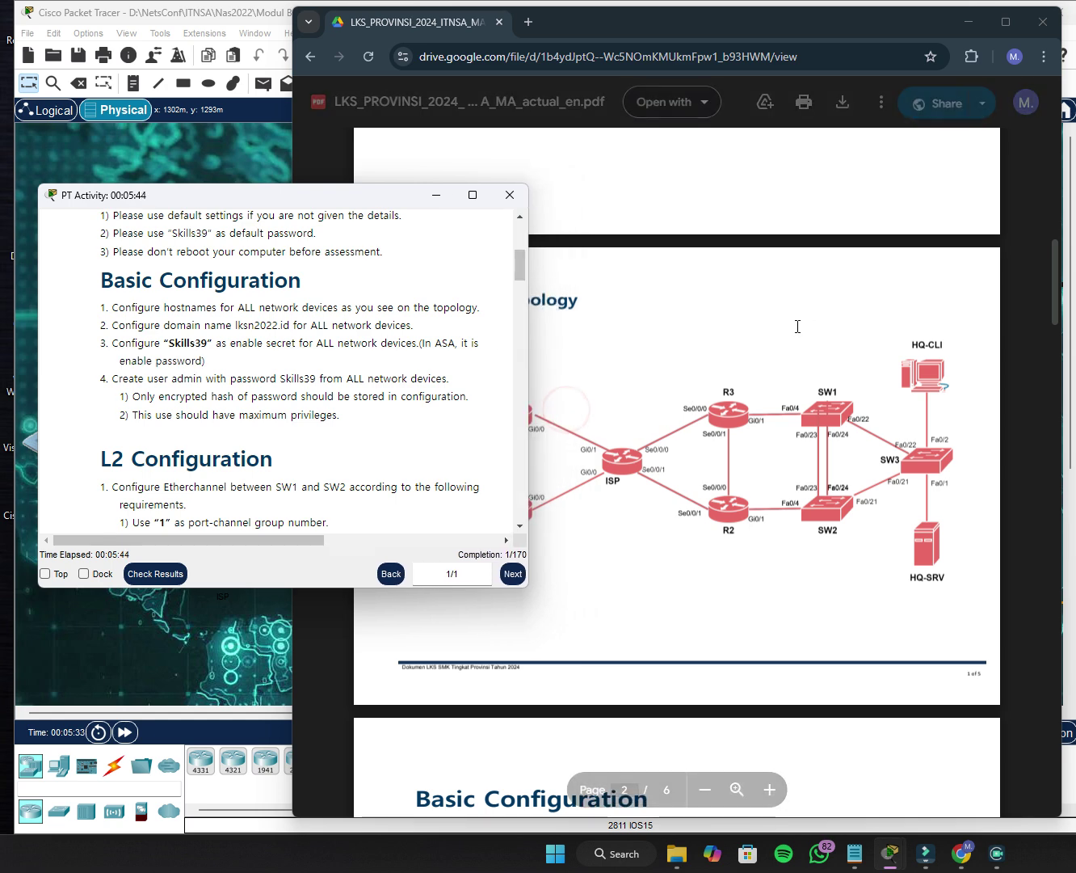
pyautogui.click(323, 691)
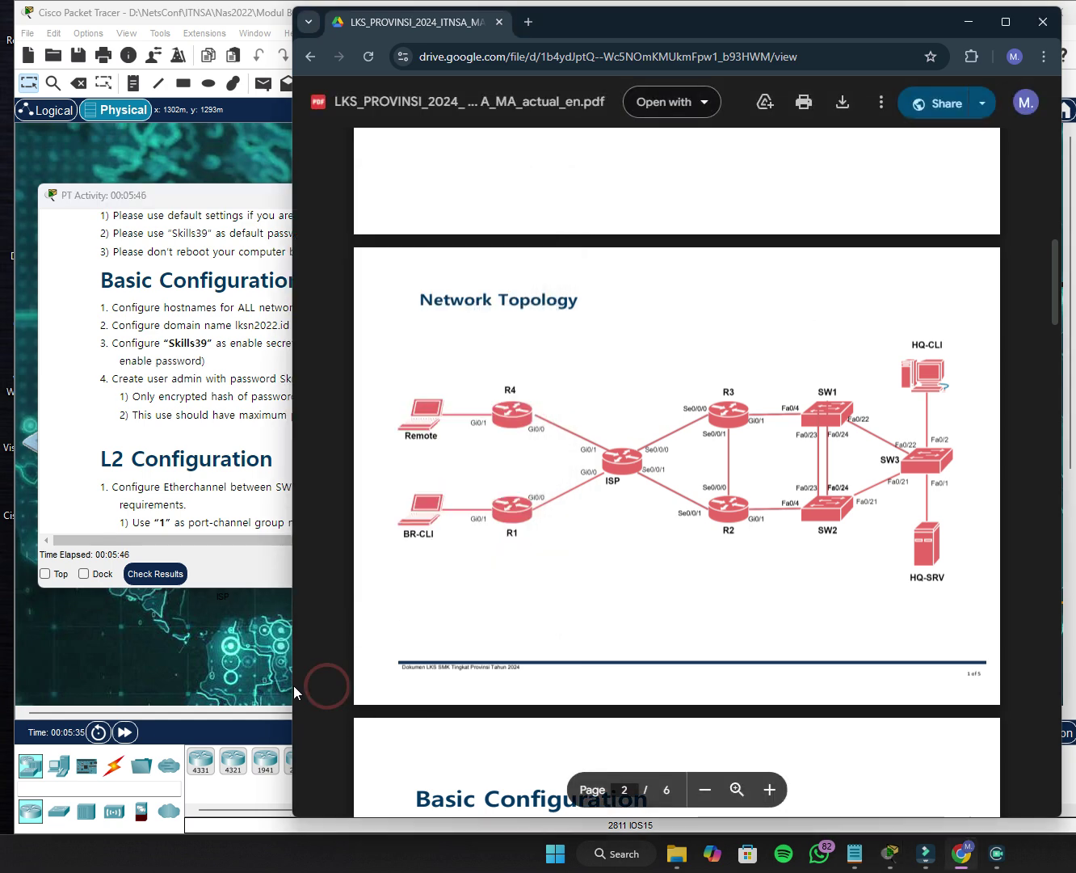
pyautogui.moveTo(292, 682); pyautogui.dragTo(564, 672)
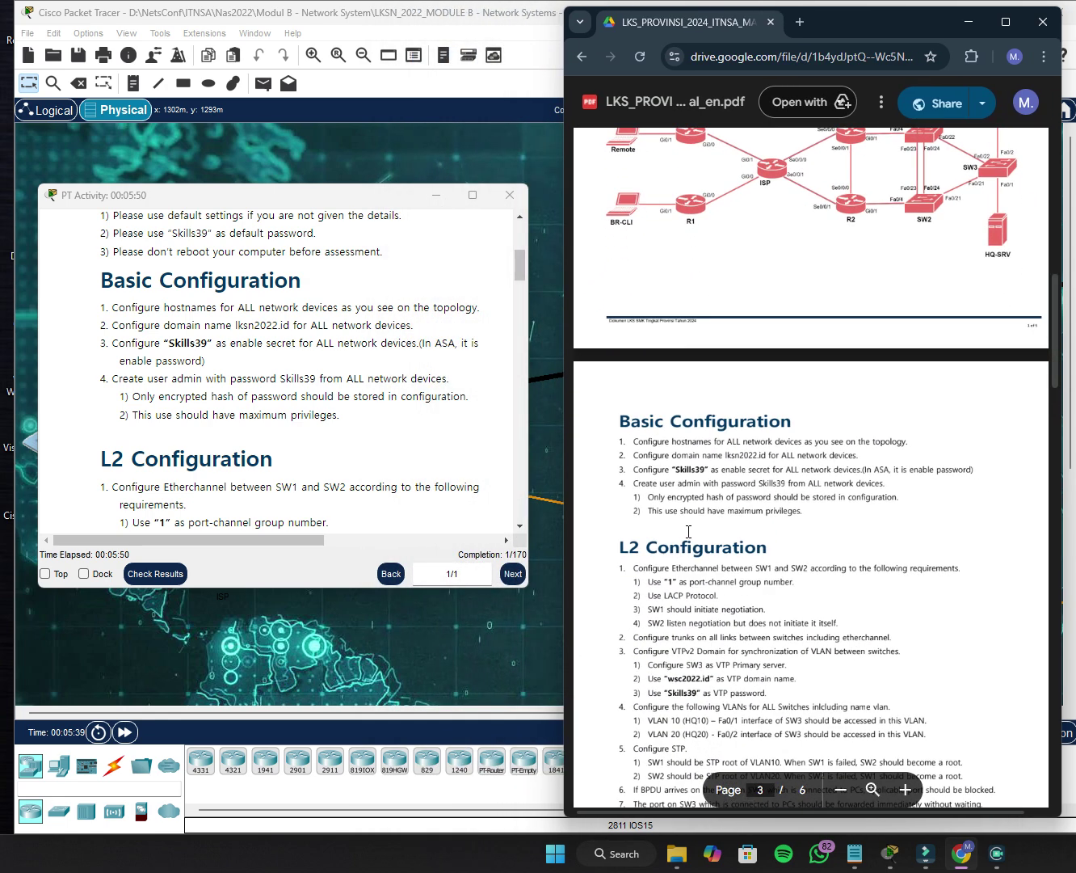
# Read through the task PDF down to the Configuration Table.
pyautogui.scroll(-2, 699, 475)
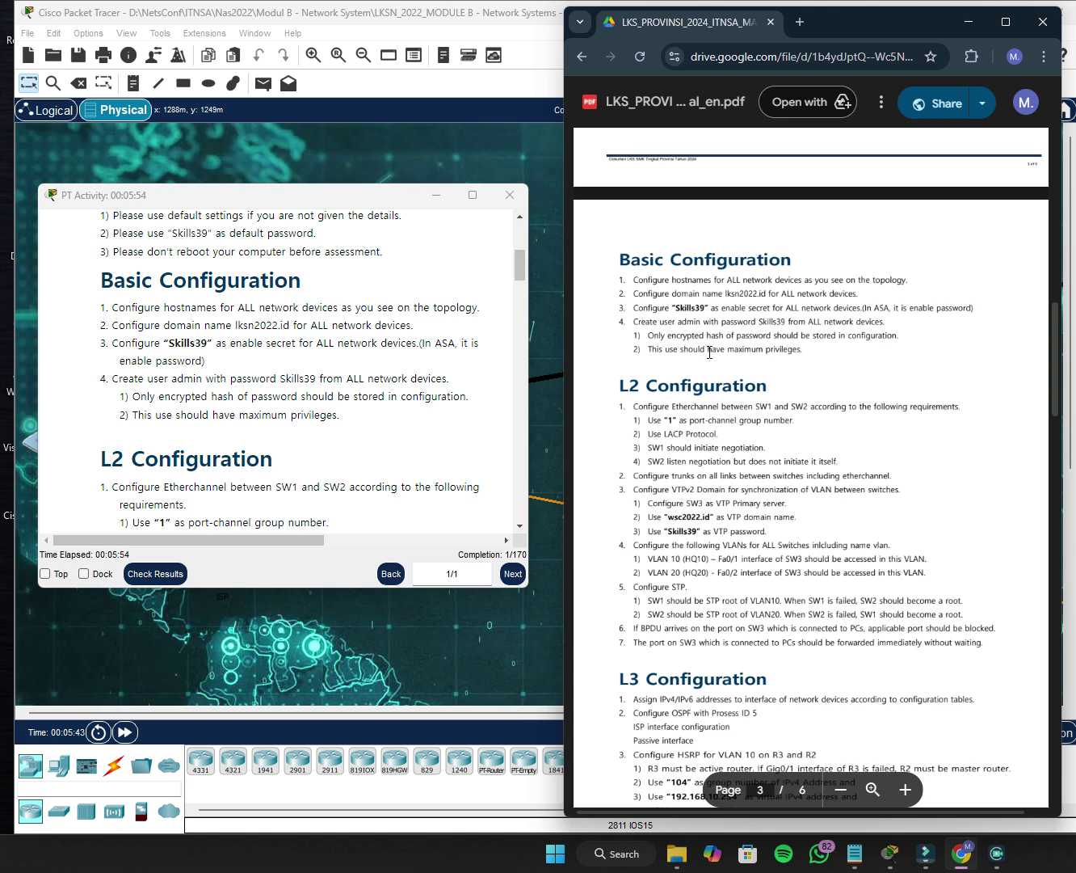
pyautogui.scroll(-4, 474, 448)
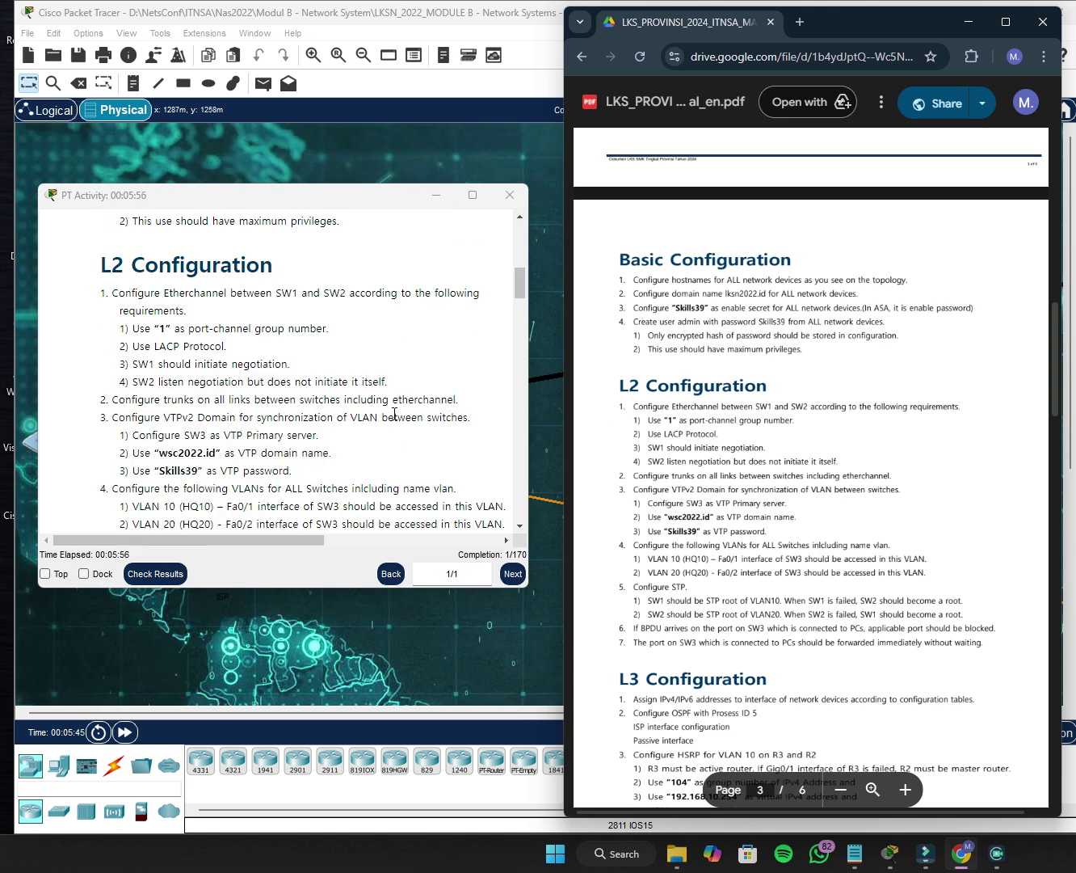
pyautogui.scroll(-5, 847, 432)
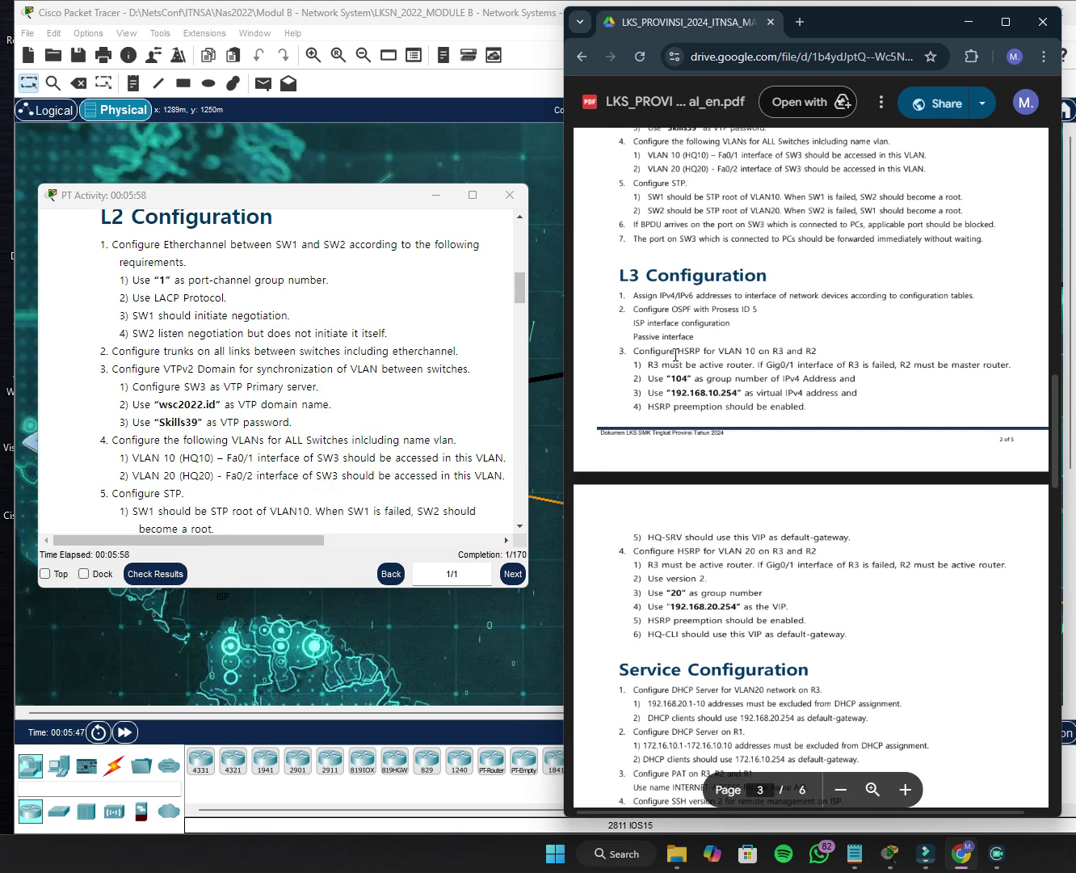
pyautogui.scroll(-6, 307, 440)
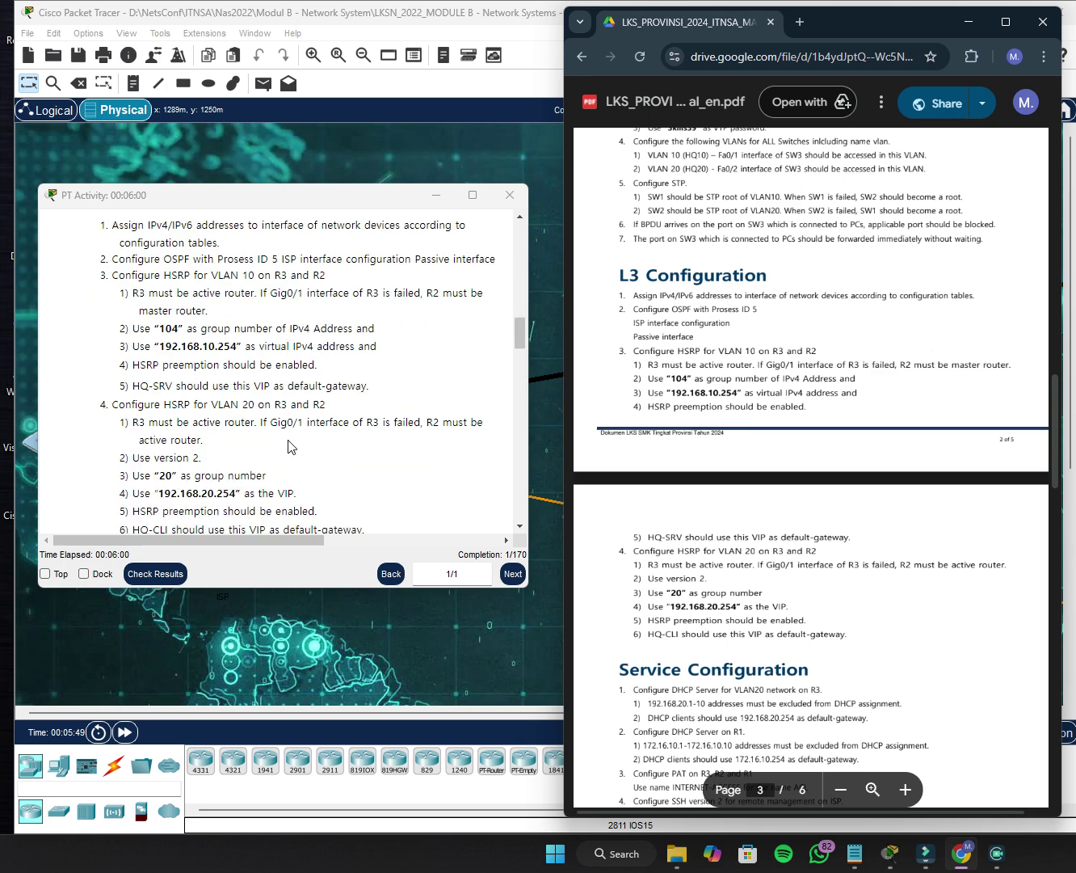
pyautogui.scroll(-7, 818, 428)
pyautogui.scroll(3, 800, 443)
pyautogui.scroll(-2, 258, 425)
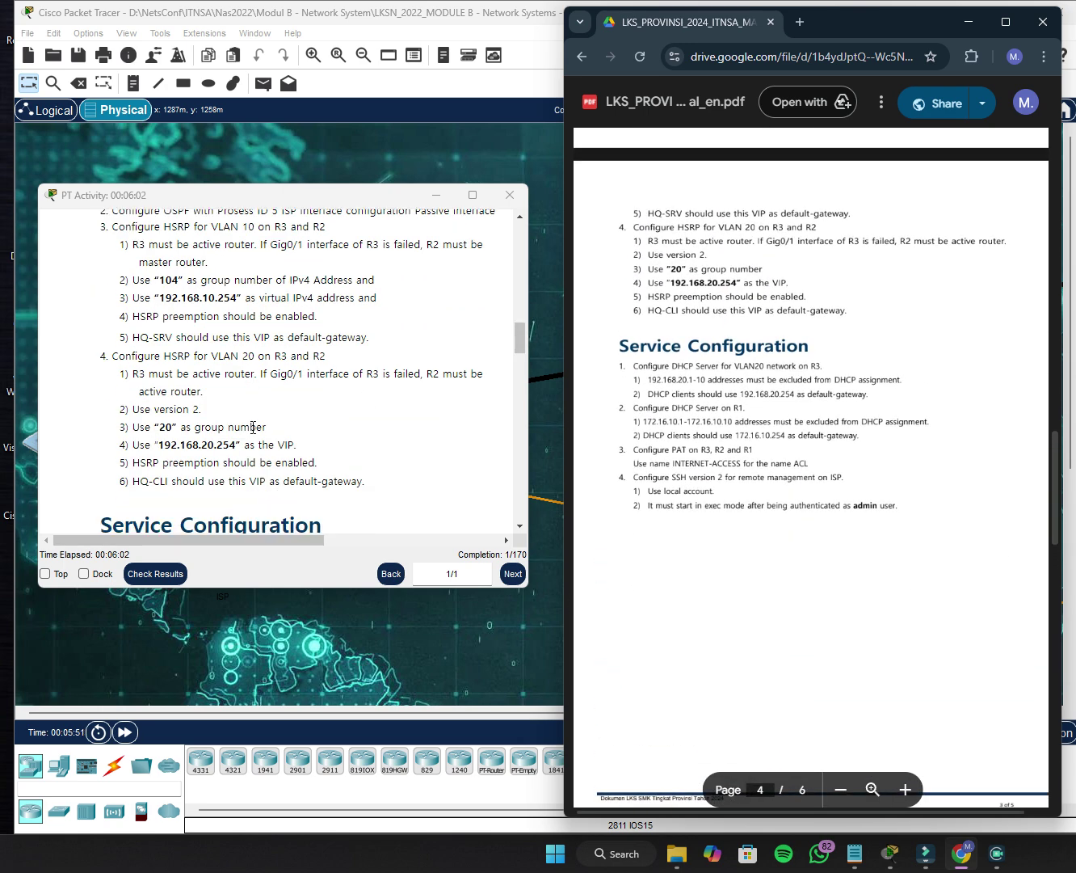
pyautogui.scroll(-3, 253, 428)
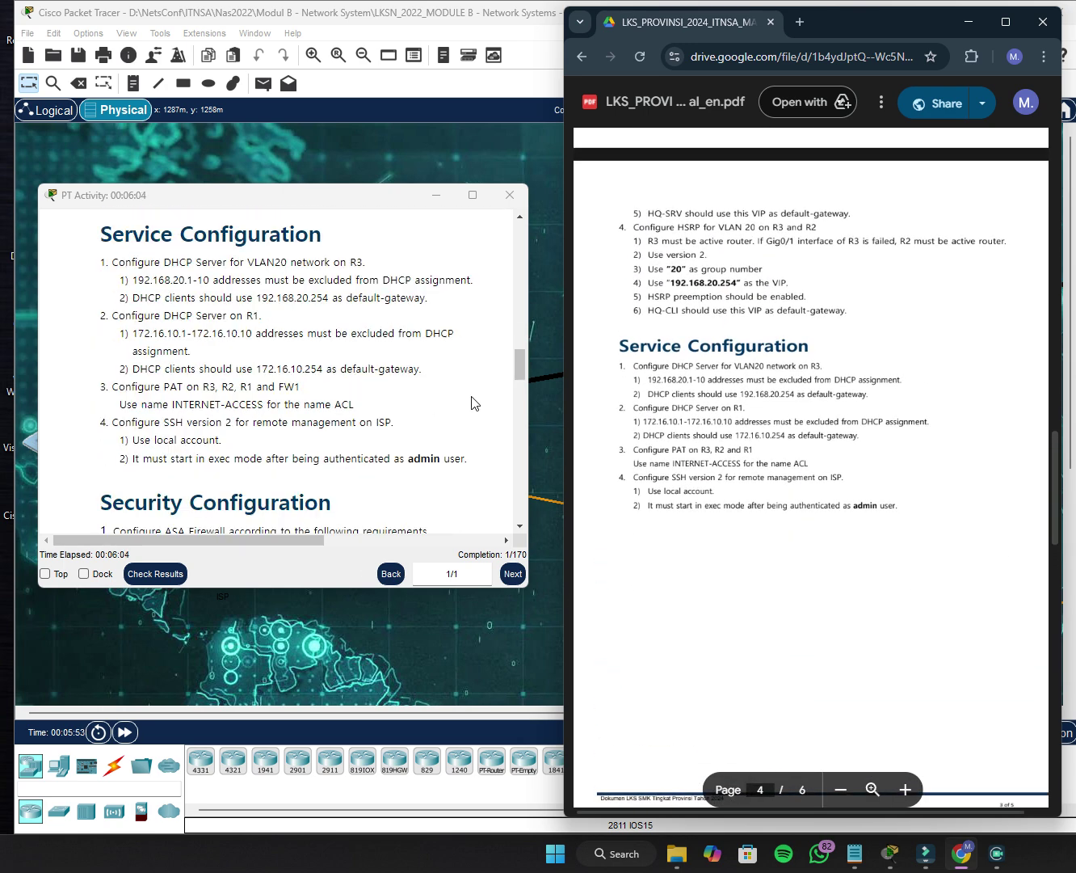
pyautogui.scroll(-3, 737, 405)
pyautogui.scroll(-3, 412, 437)
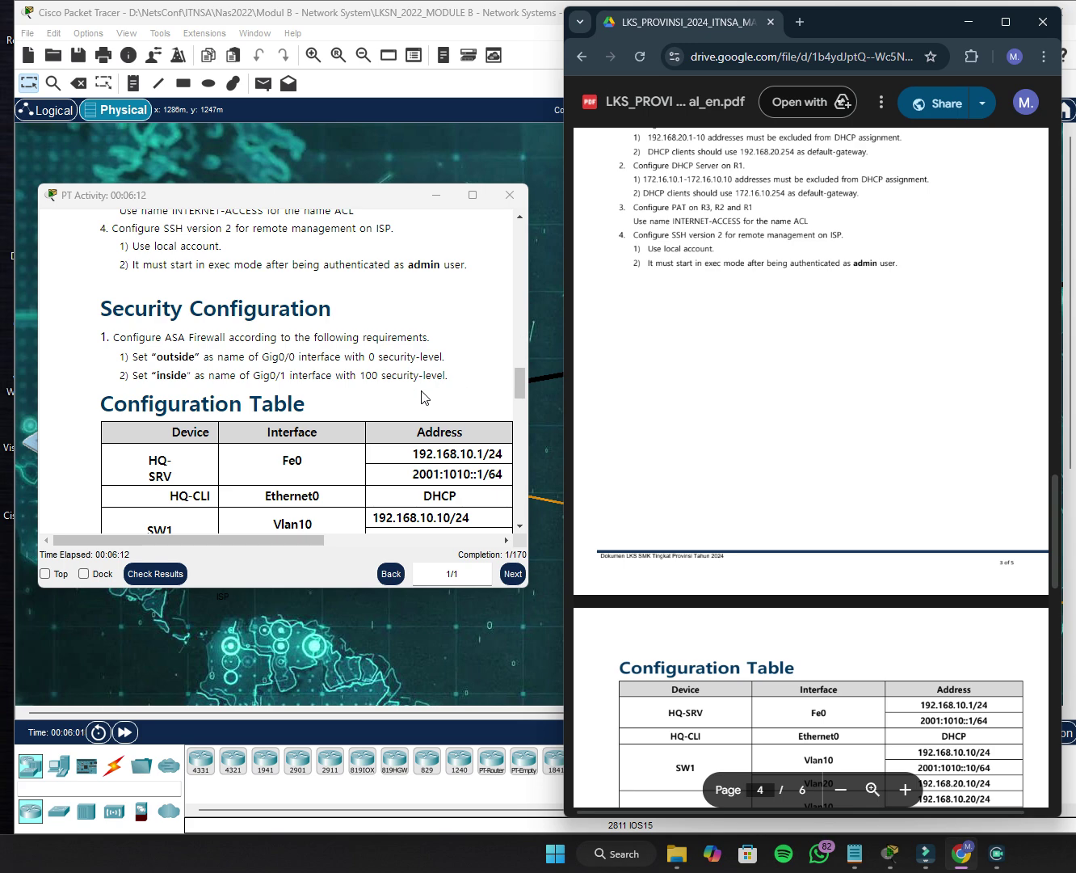
# Scroll back up slightly, then minimize the Chrome PDF window to reveal Packet Tracer.
pyautogui.scroll(3, 428, 391)
pyautogui.scroll(15, 428, 391)
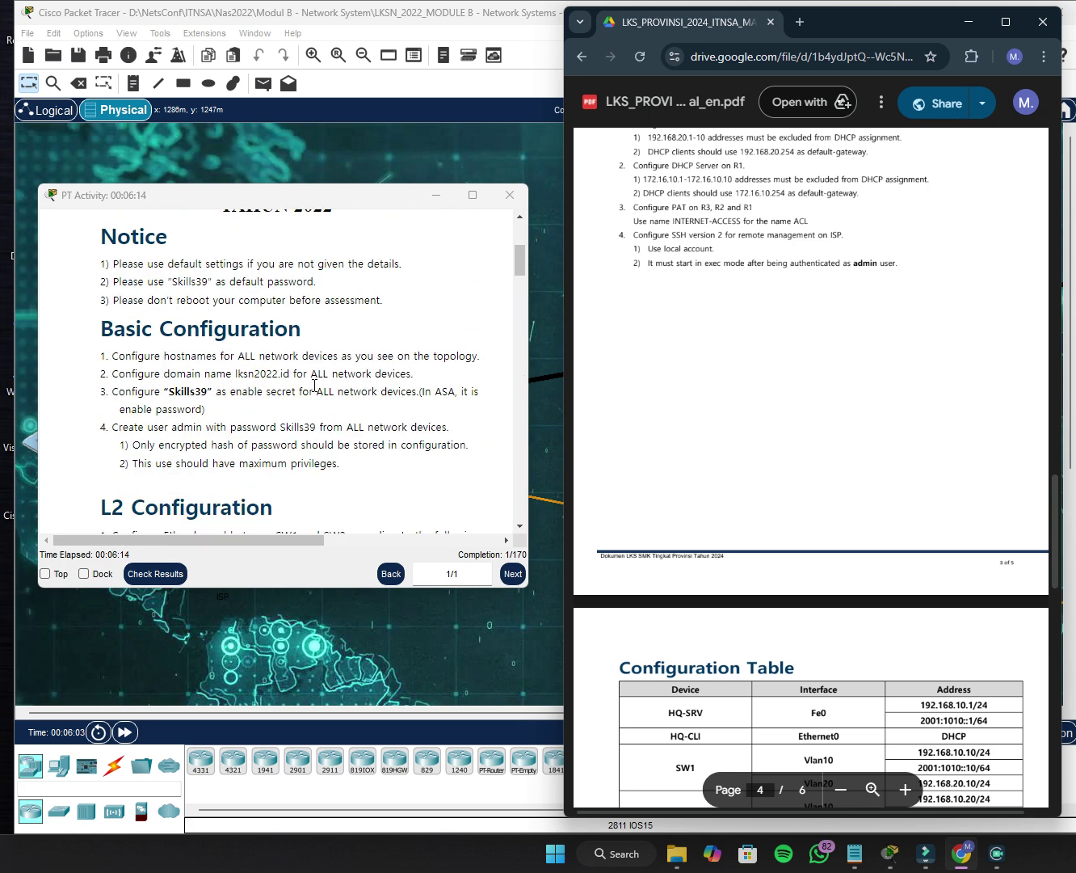
pyautogui.moveTo(360, 304); pyautogui.dragTo(366, 305)
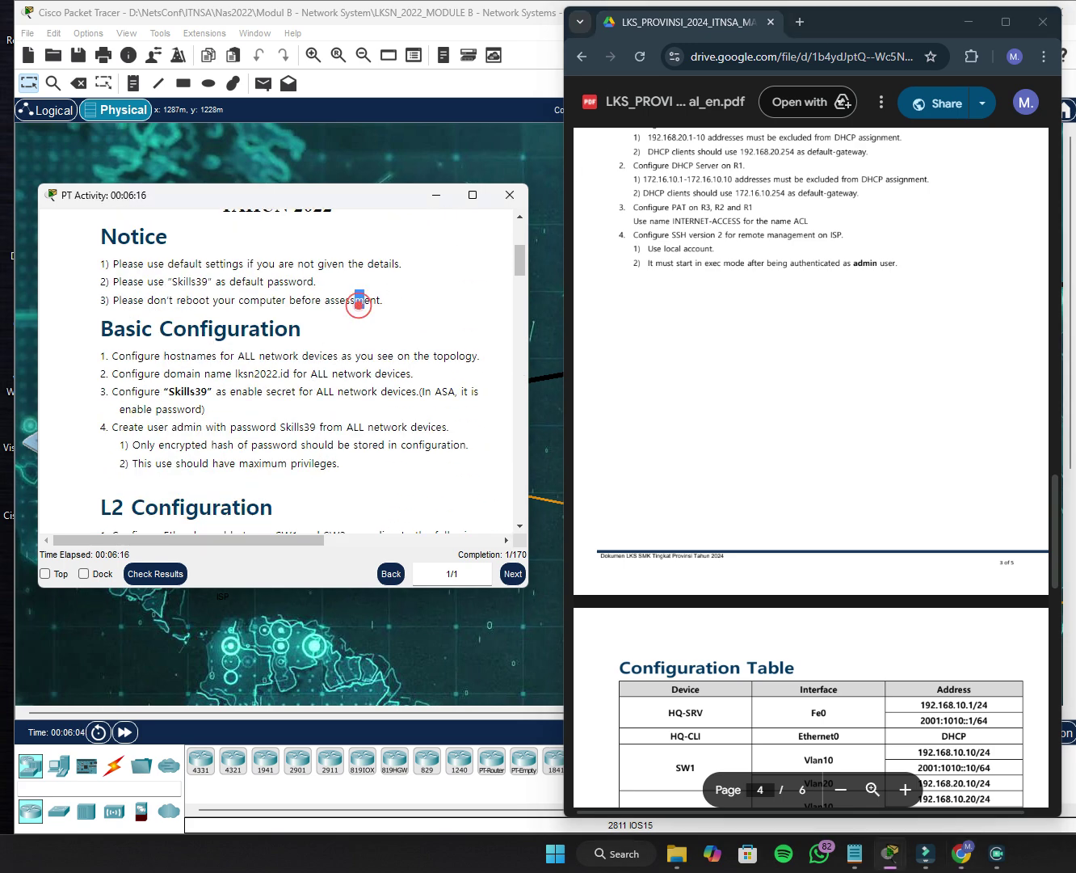
pyautogui.click(968, 23)
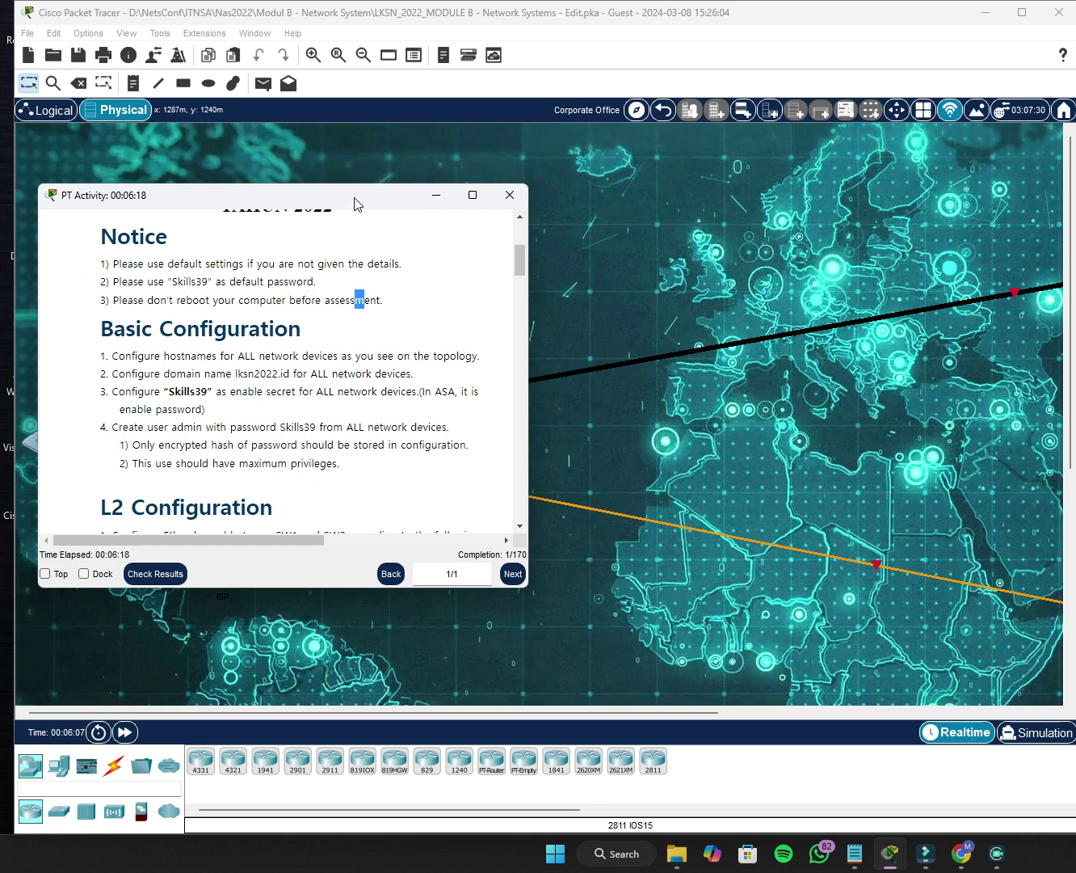
# Move the activity instructions window right, skim its text, then minimize it.
pyautogui.moveTo(355, 198); pyautogui.dragTo(899, 178)
pyautogui.scroll(3, 766, 361)
pyautogui.scroll(-1, 753, 338)
pyautogui.scroll(-6, 781, 453)
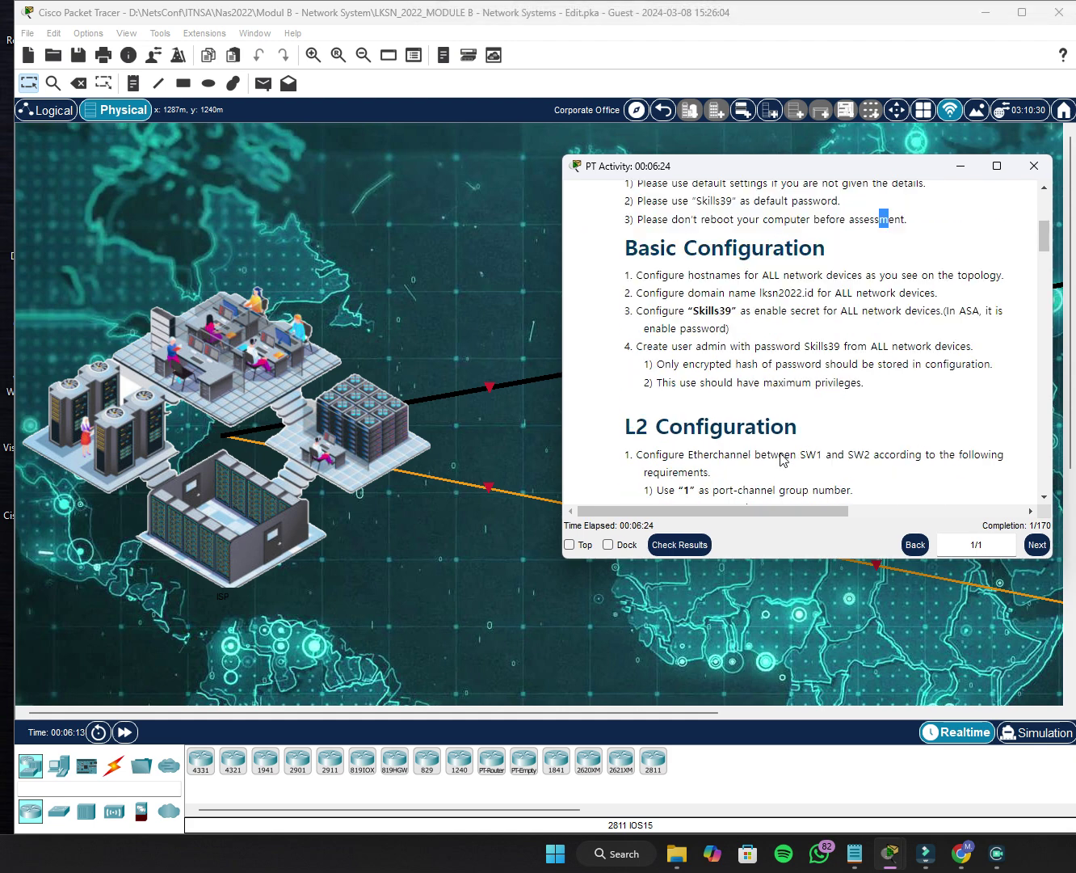
pyautogui.scroll(3, 781, 453)
pyautogui.scroll(2, 781, 458)
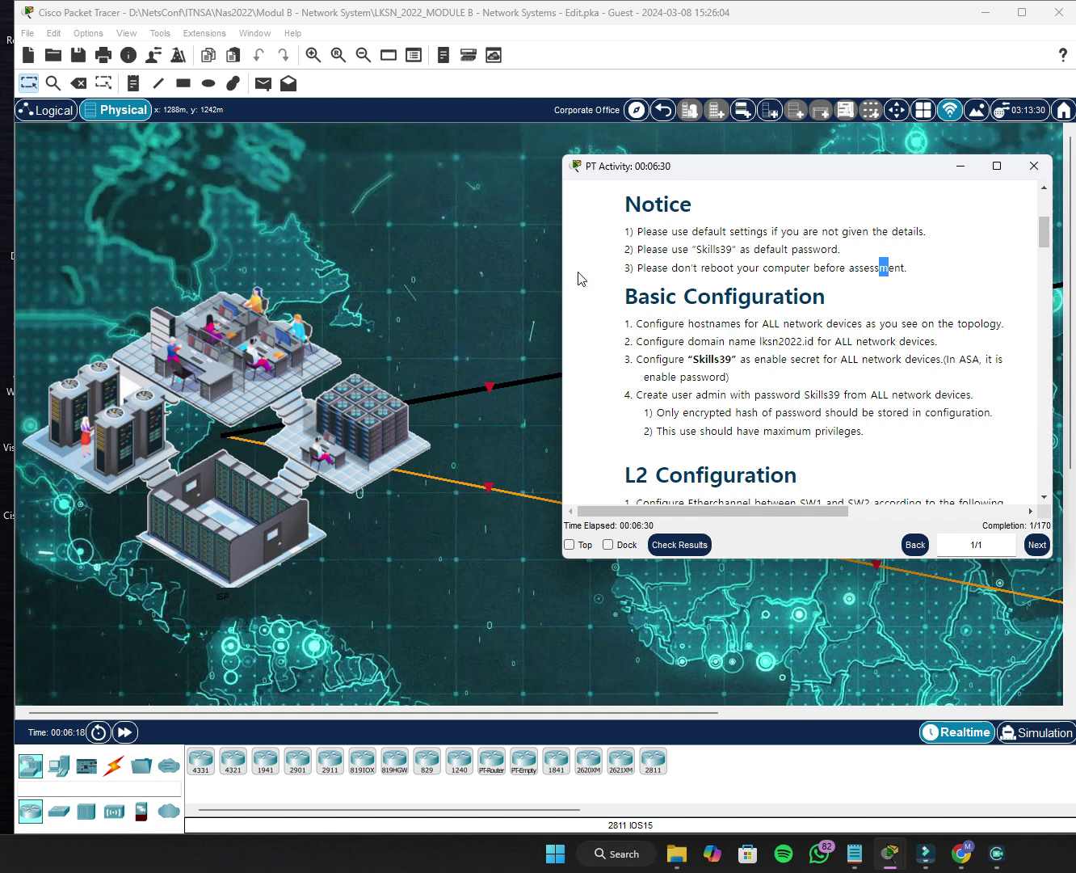
pyautogui.click(962, 167)
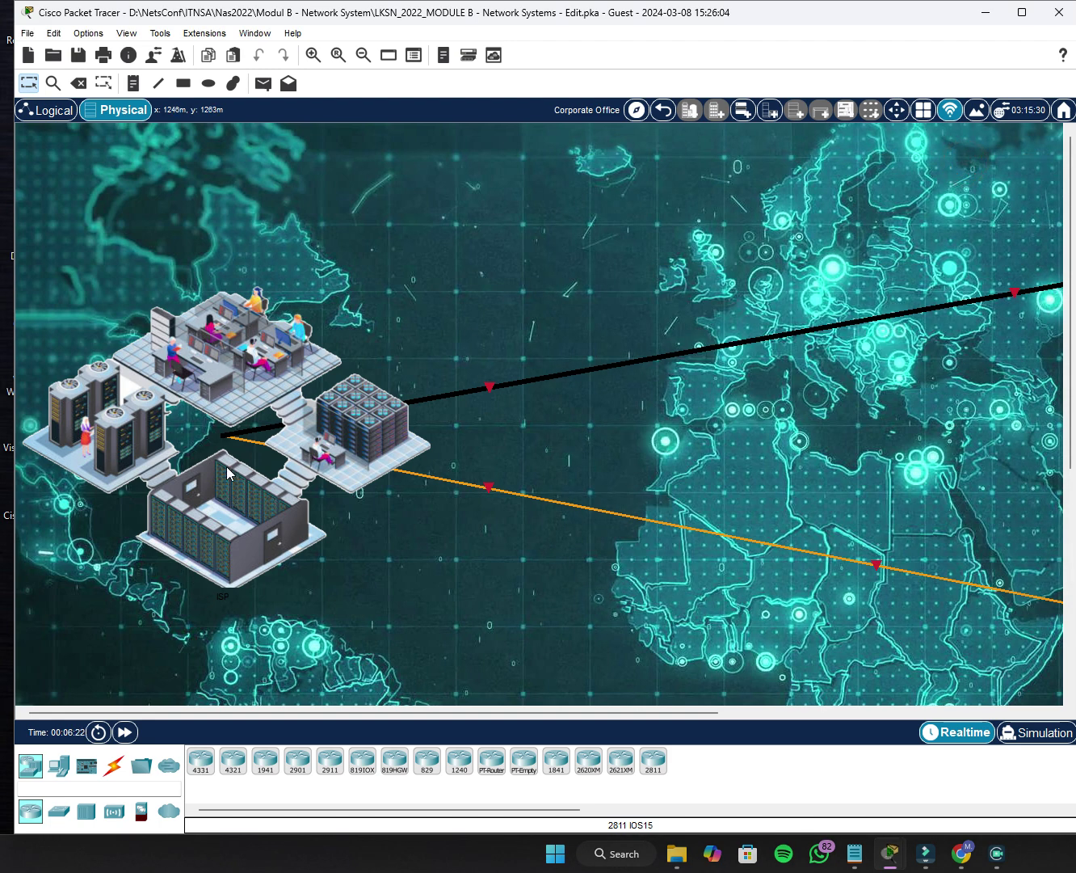
# Tour the ISP, BR and HQ sites in Physical view, ending inside the ISP location.
pyautogui.click(414, 293)
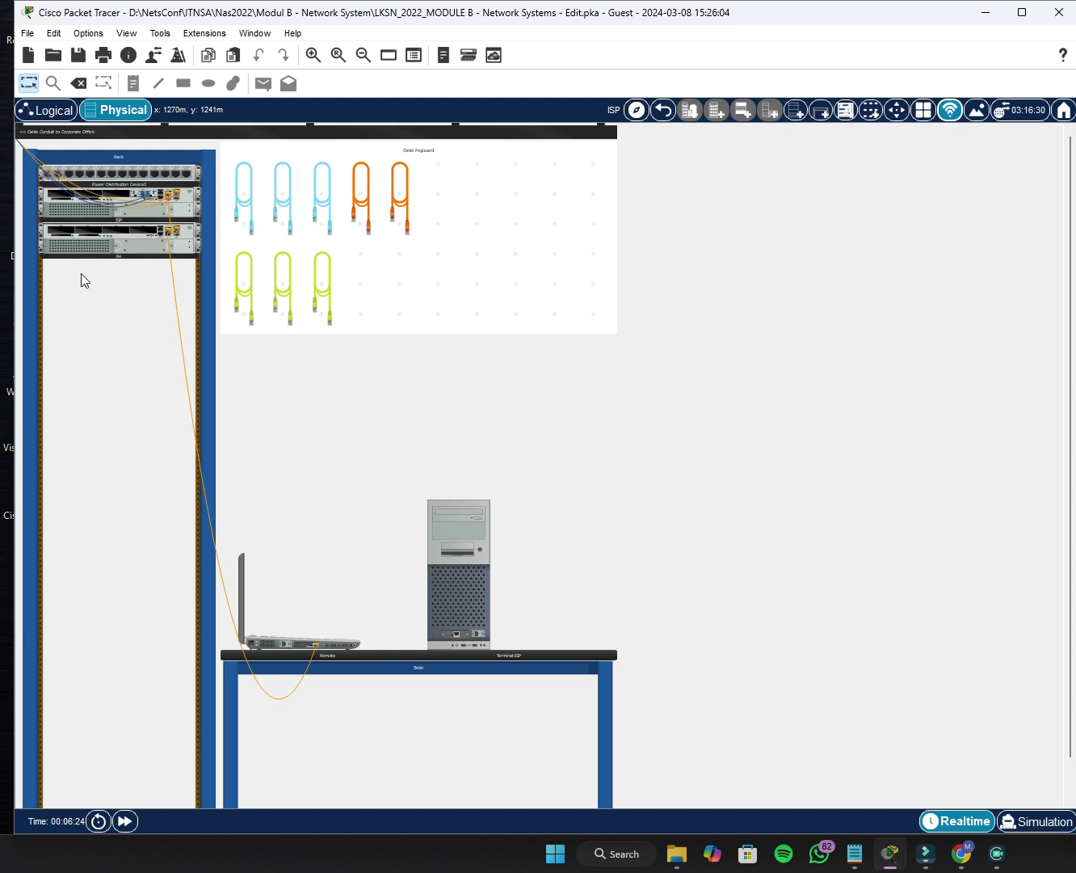
pyautogui.click(664, 110)
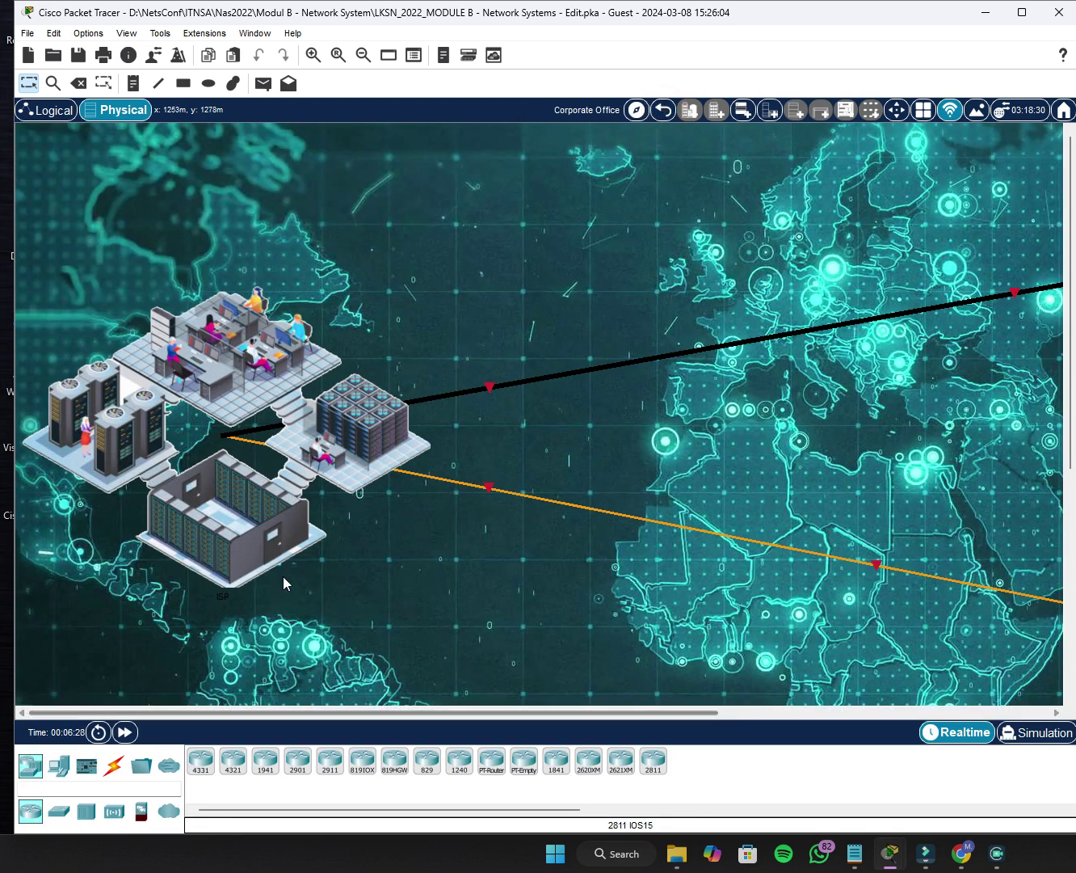
pyautogui.moveTo(401, 709); pyautogui.dragTo(665, 711)
pyautogui.click(781, 571)
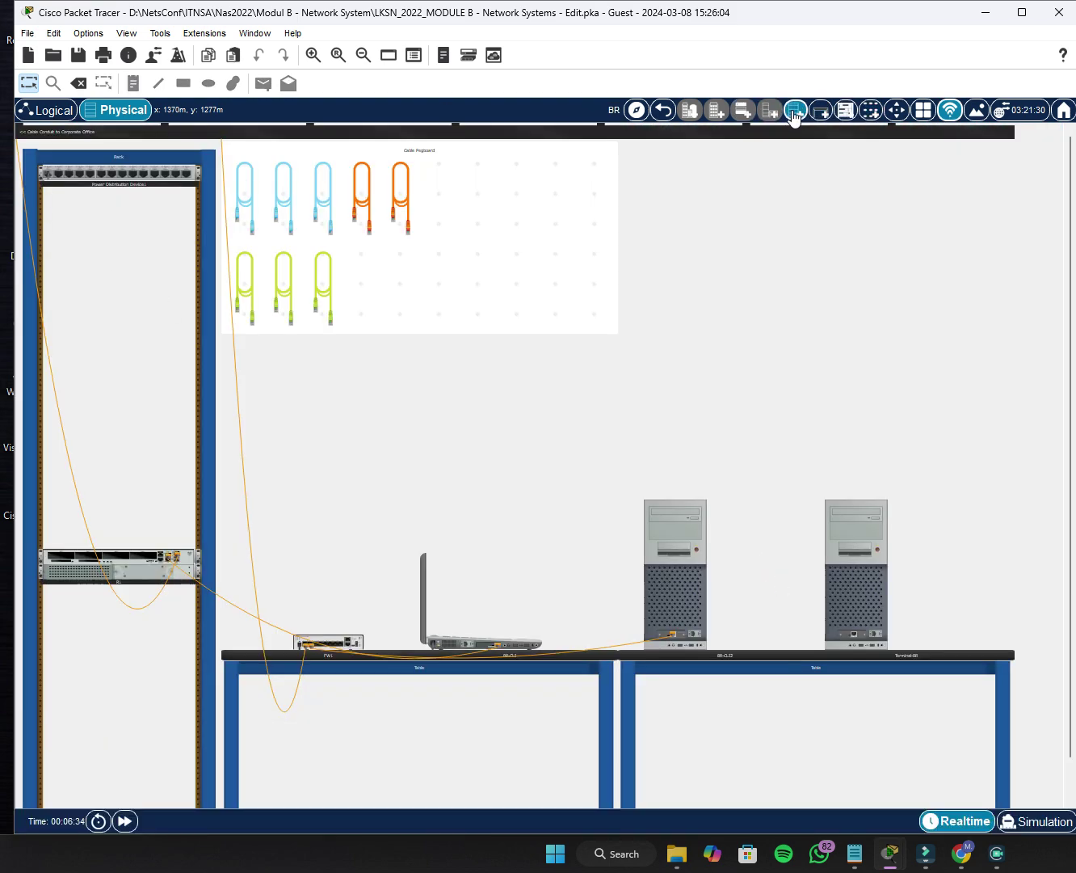
pyautogui.click(668, 113)
pyautogui.click(889, 258)
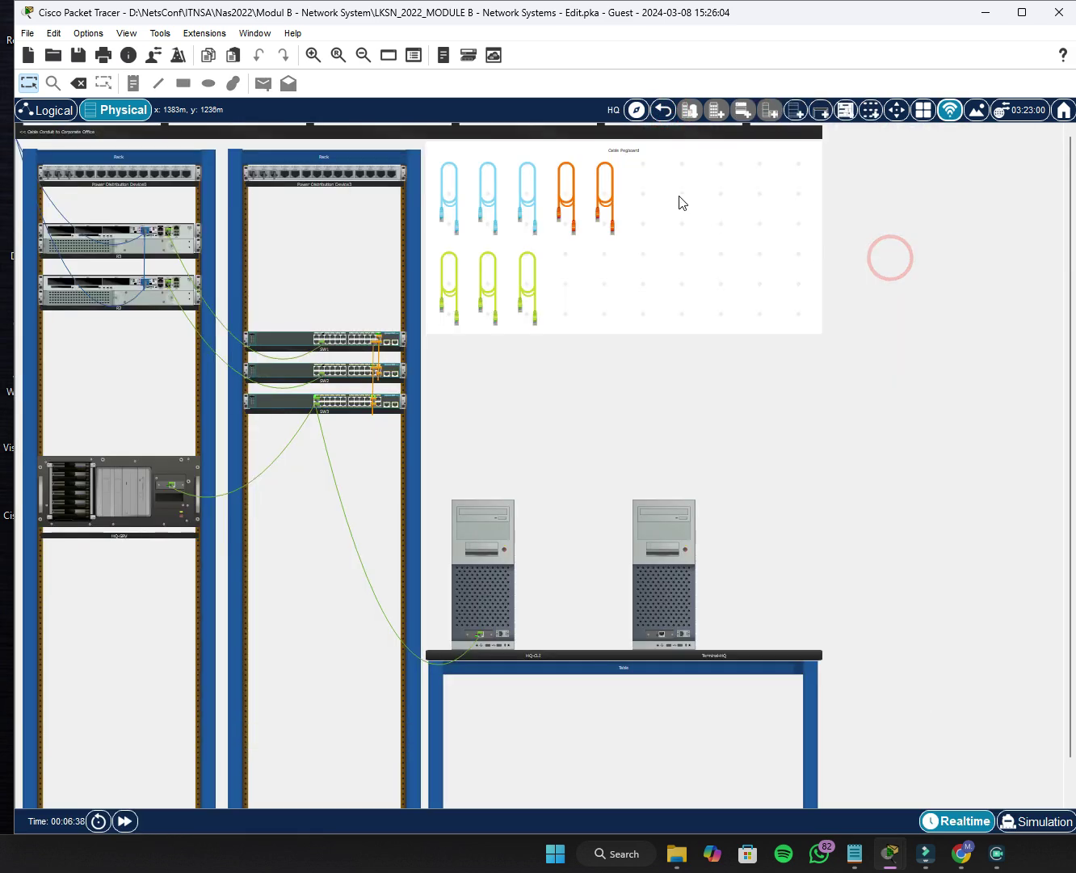
pyautogui.click(666, 114)
pyautogui.moveTo(688, 709); pyautogui.dragTo(283, 503)
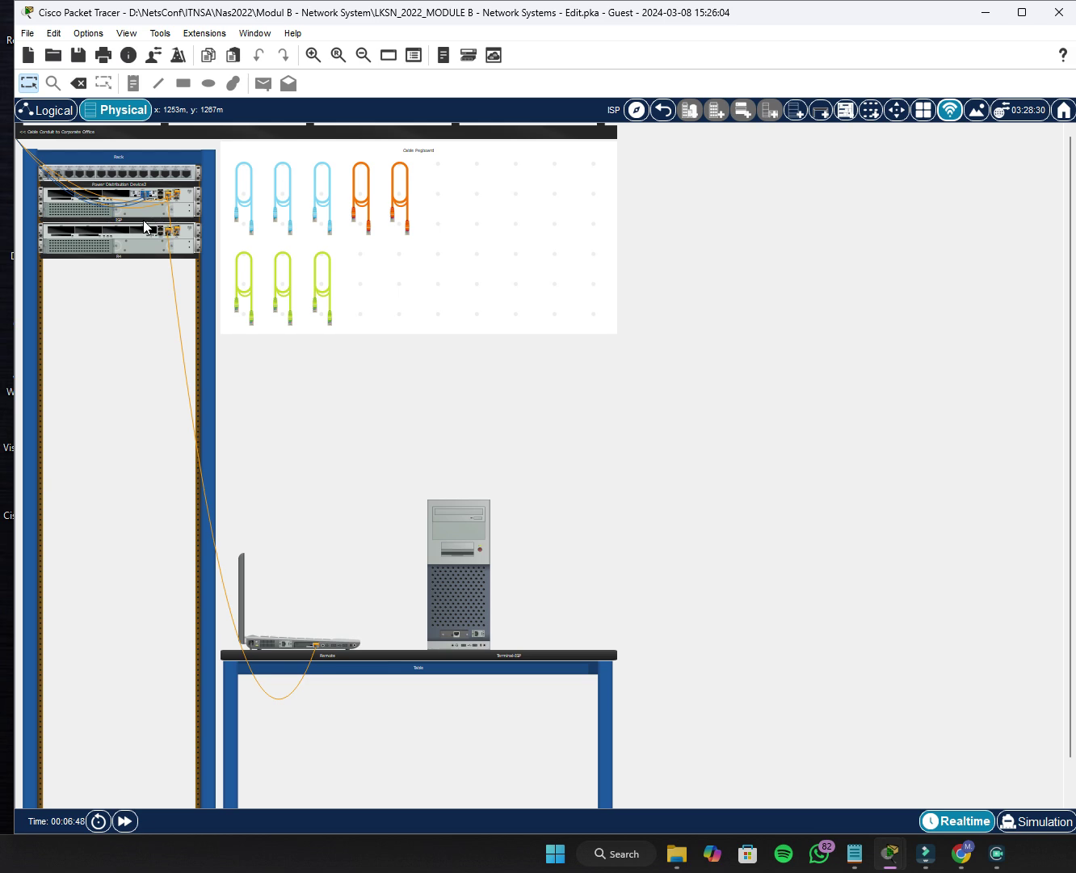
# Shift R4 and the ISP router down a slot in the rack.
pyautogui.scroll(3, 133, 322)
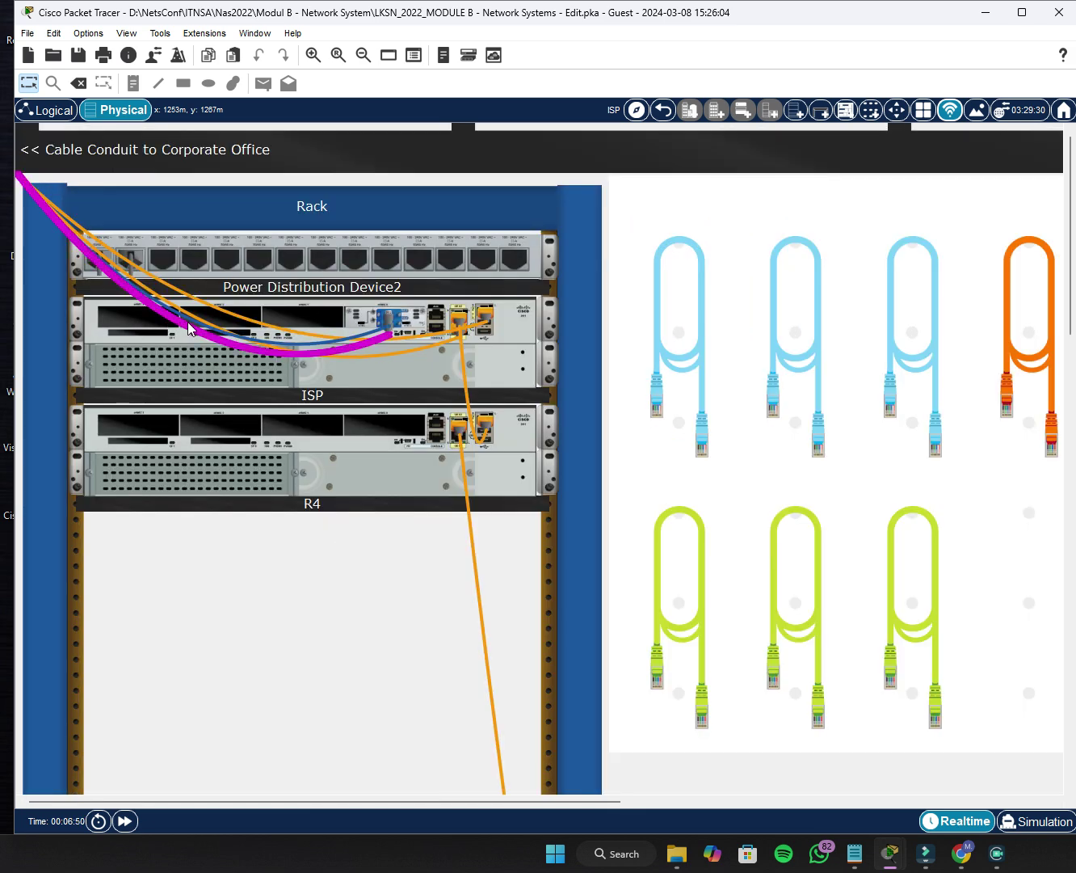
pyautogui.scroll(-2, 237, 336)
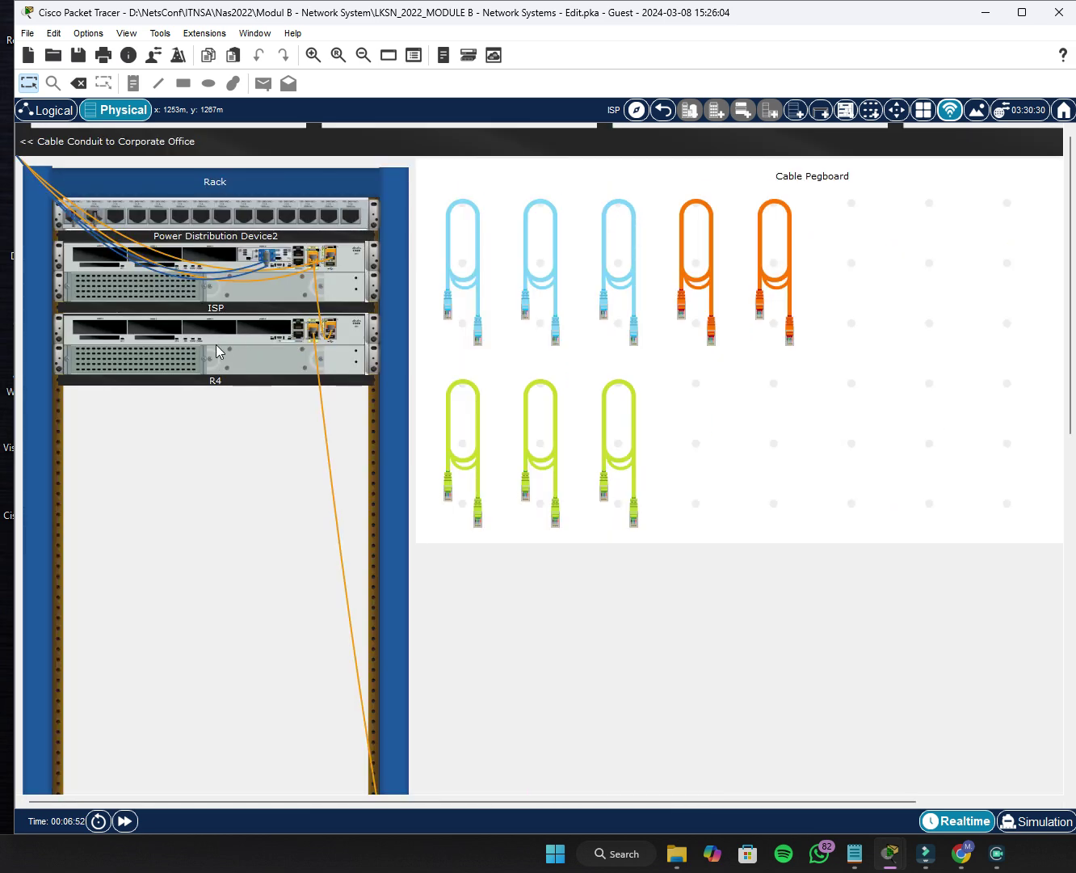
pyautogui.moveTo(216, 344); pyautogui.dragTo(216, 435)
pyautogui.moveTo(236, 291); pyautogui.dragTo(238, 320)
pyautogui.moveTo(255, 222); pyautogui.dragTo(257, 250)
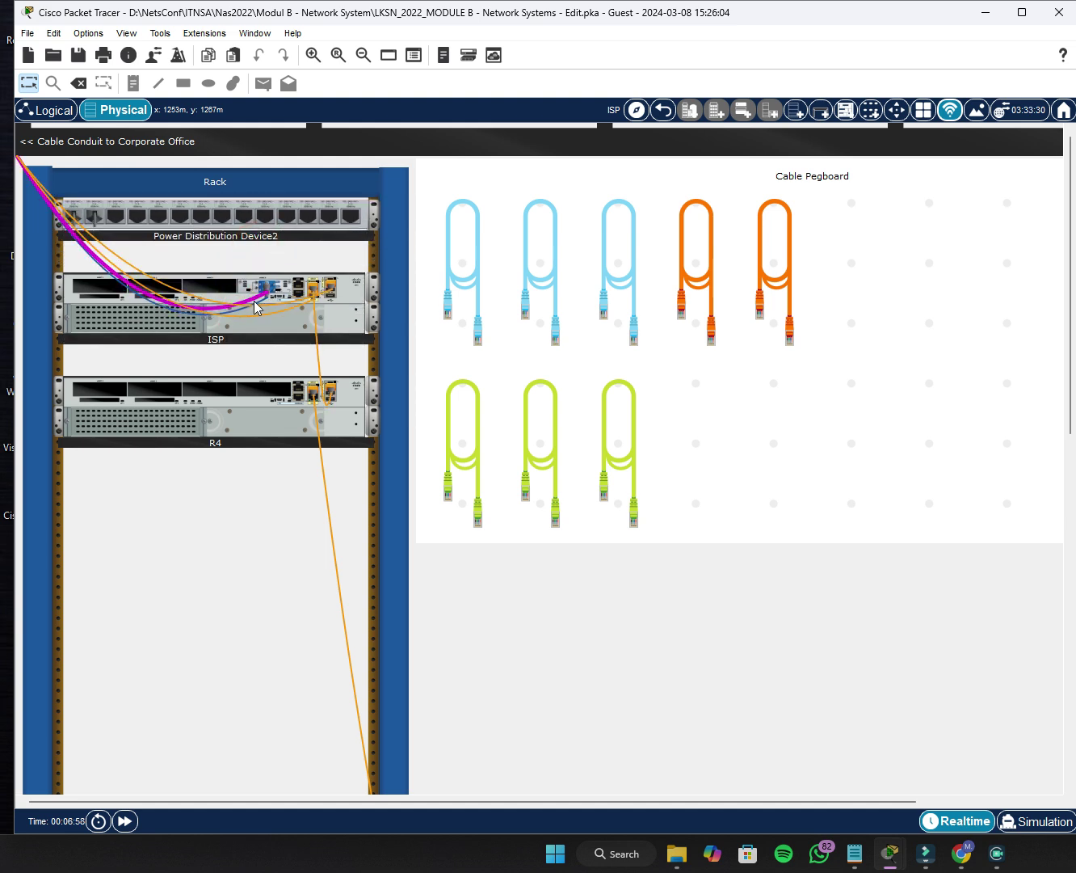
# Scroll down to the table holding the Remote laptop and Terminal-ISP PC.
pyautogui.scroll(-1, 255, 333)
pyautogui.scroll(-15, 256, 333)
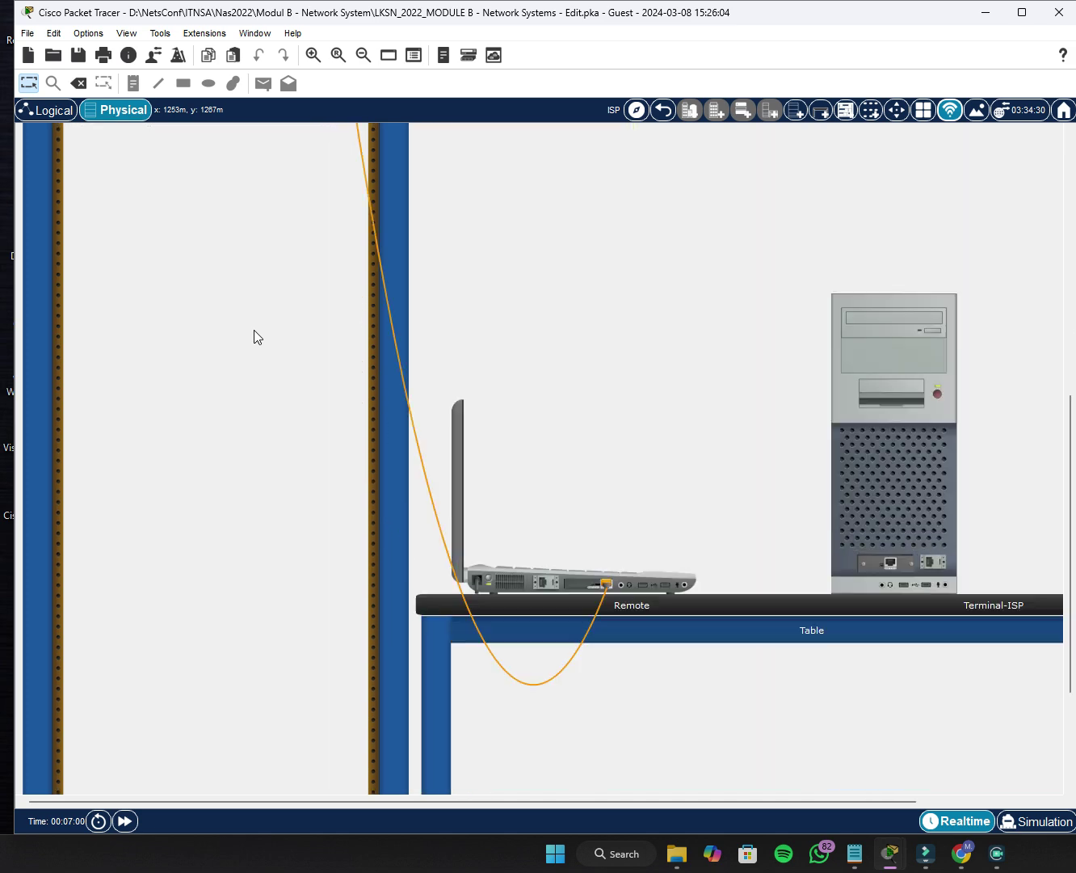
pyautogui.scroll(15, 256, 357)
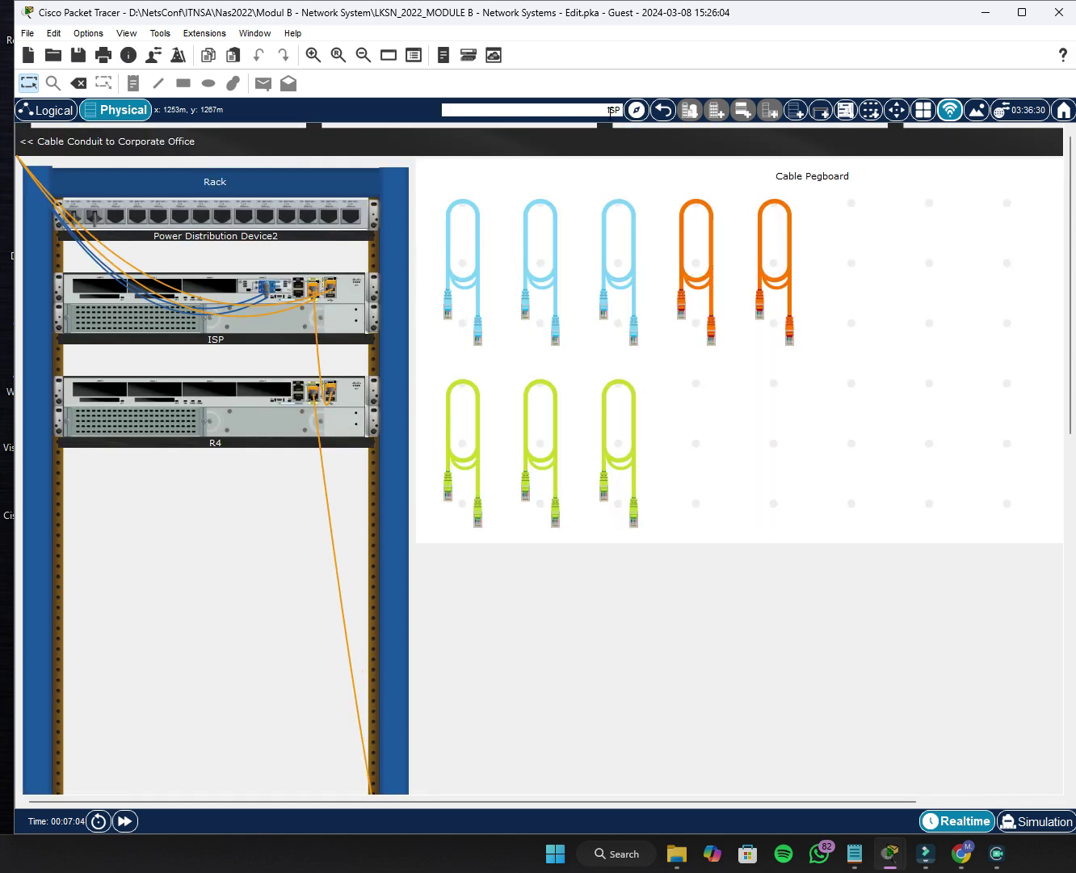
pyautogui.scroll(-15, 328, 319)
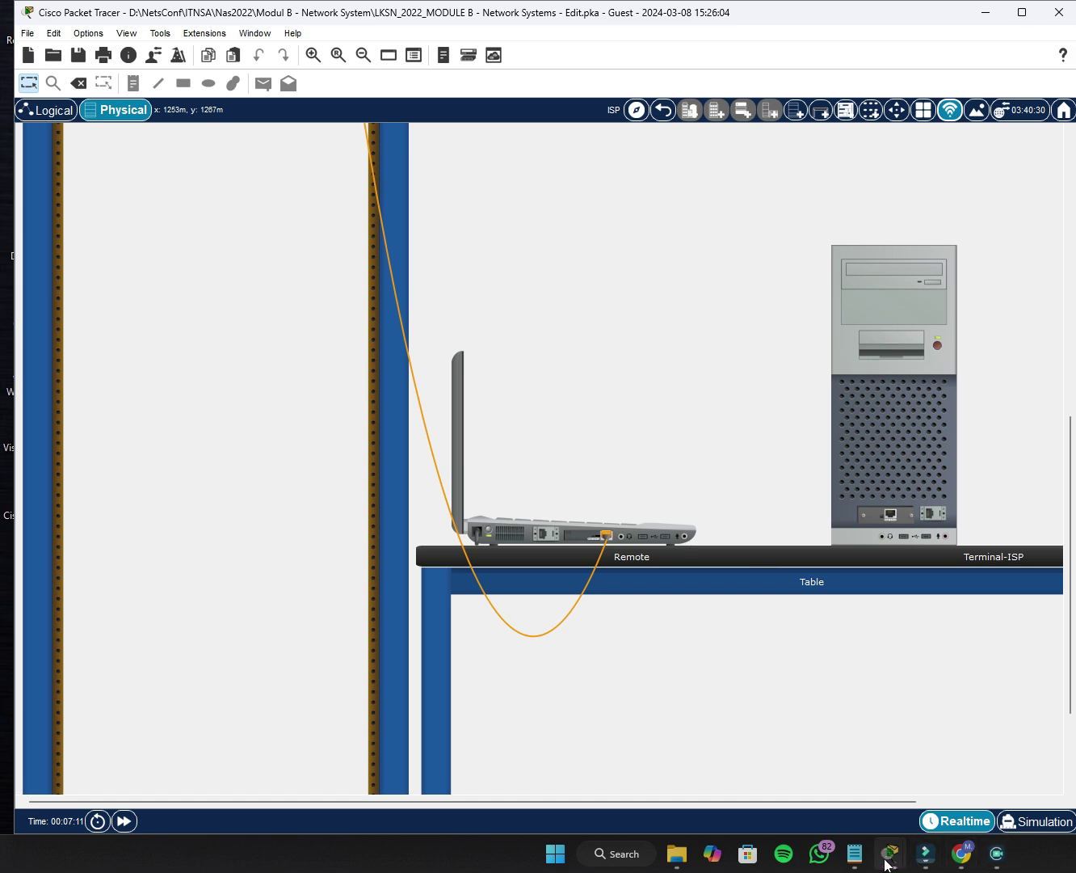
pyautogui.click(939, 773)
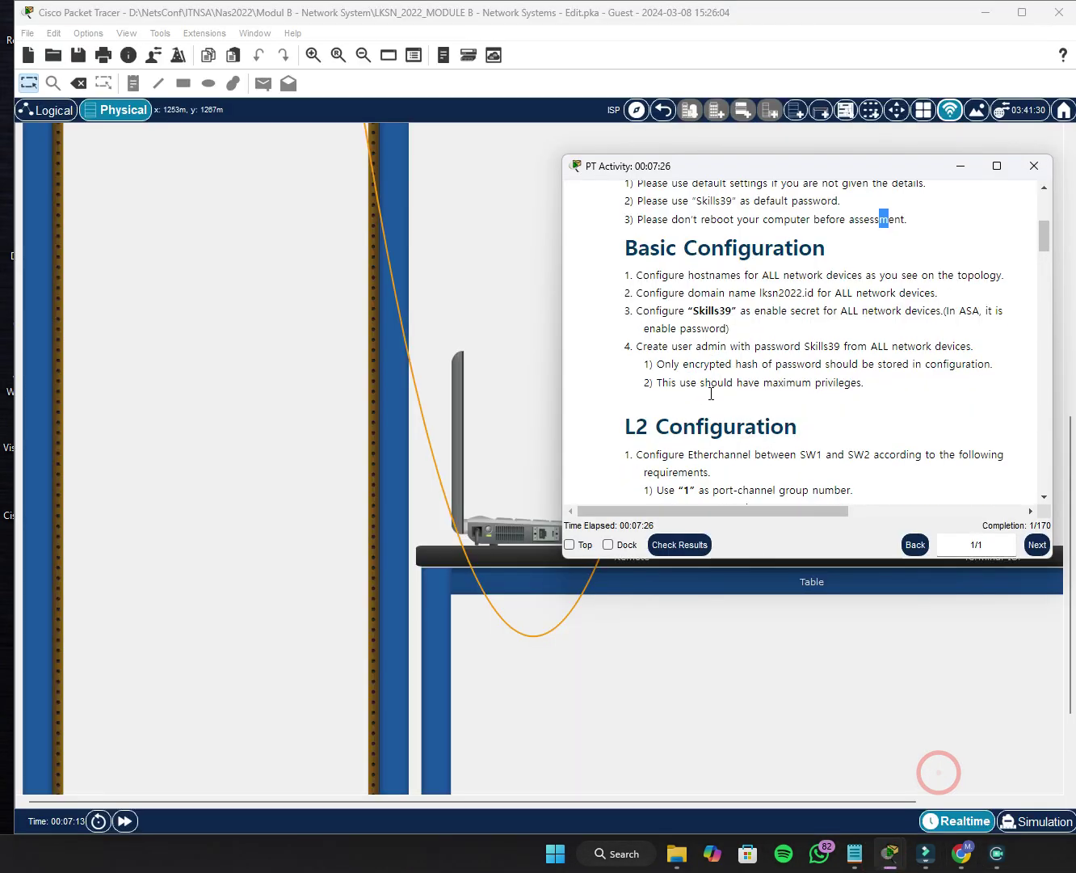
pyautogui.scroll(-20, 712, 394)
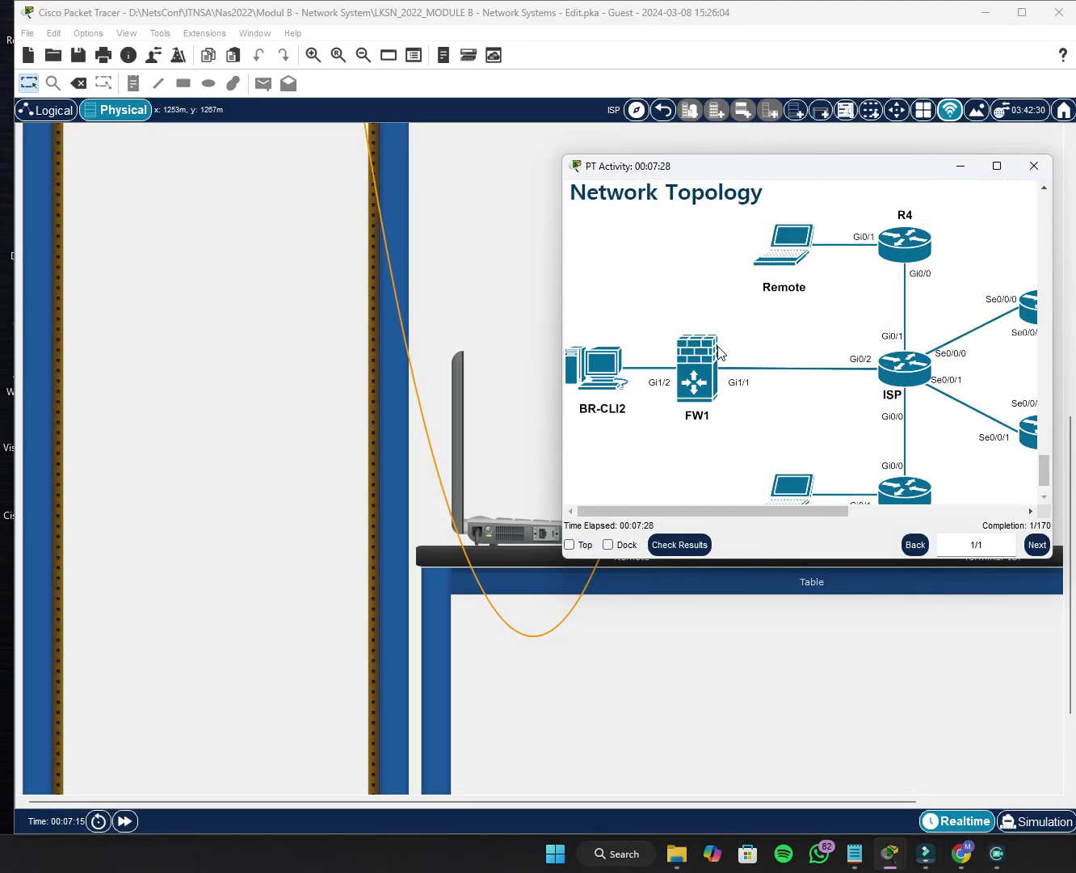
pyautogui.scroll(-1, 717, 380)
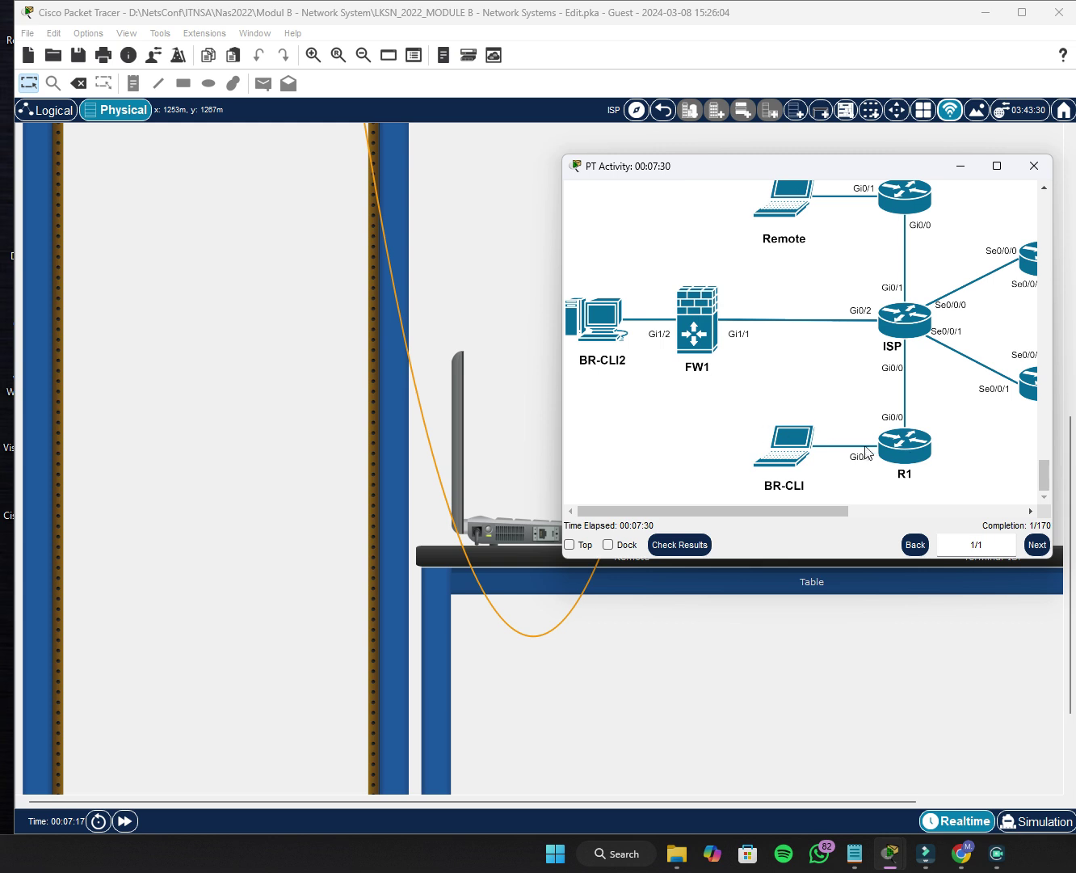
pyautogui.moveTo(808, 510); pyautogui.dragTo(836, 511)
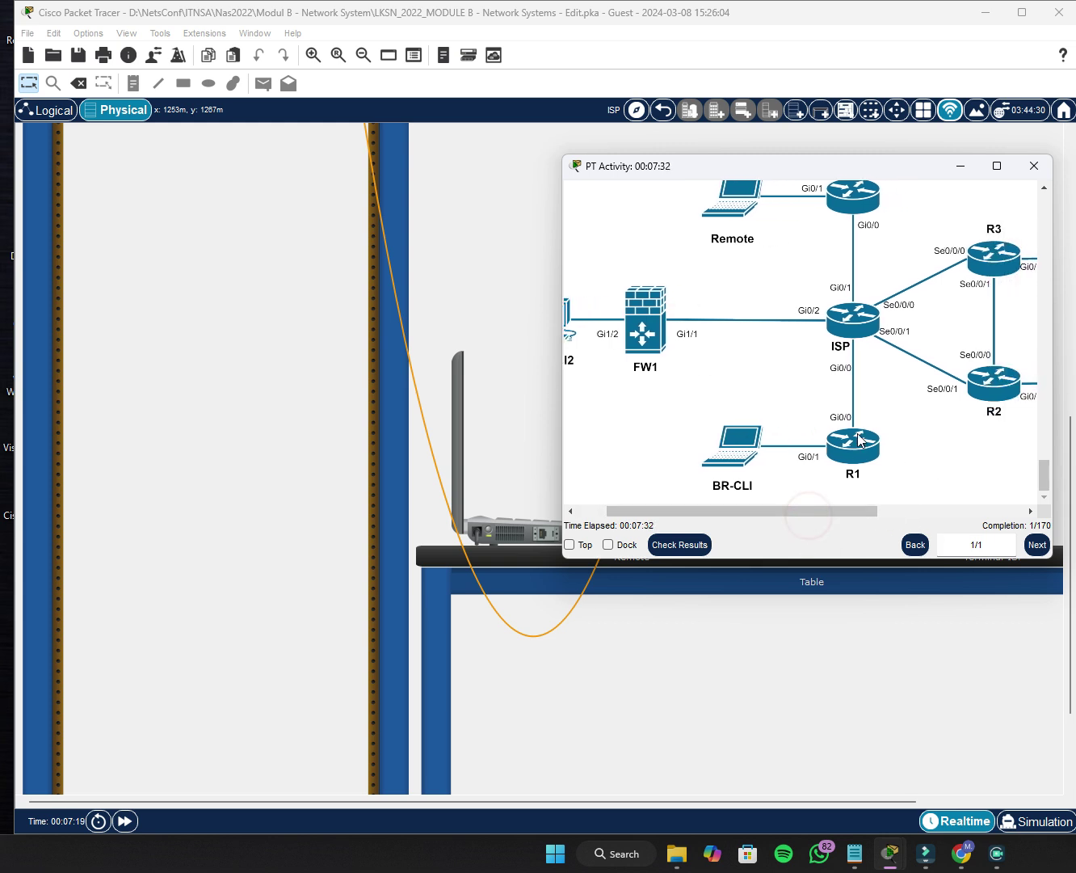
pyautogui.scroll(1, 855, 474)
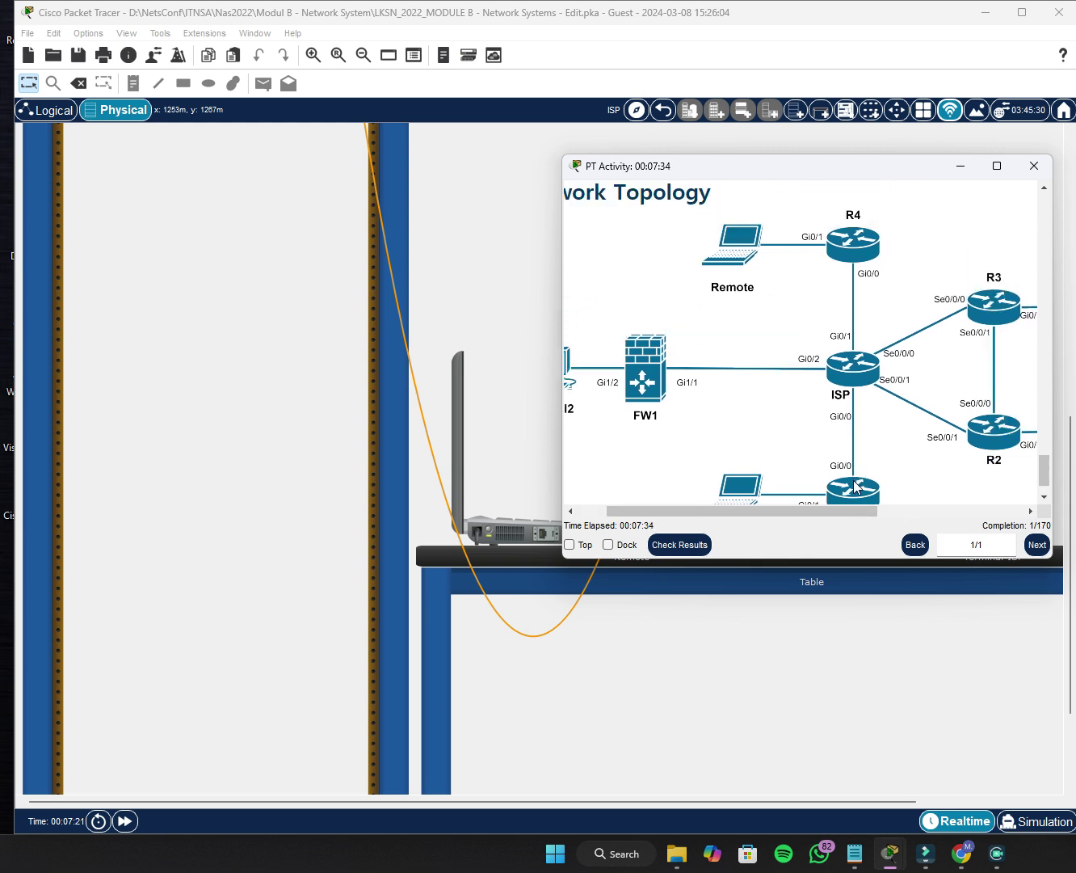
pyautogui.scroll(-1, 857, 486)
pyautogui.scroll(2, 854, 246)
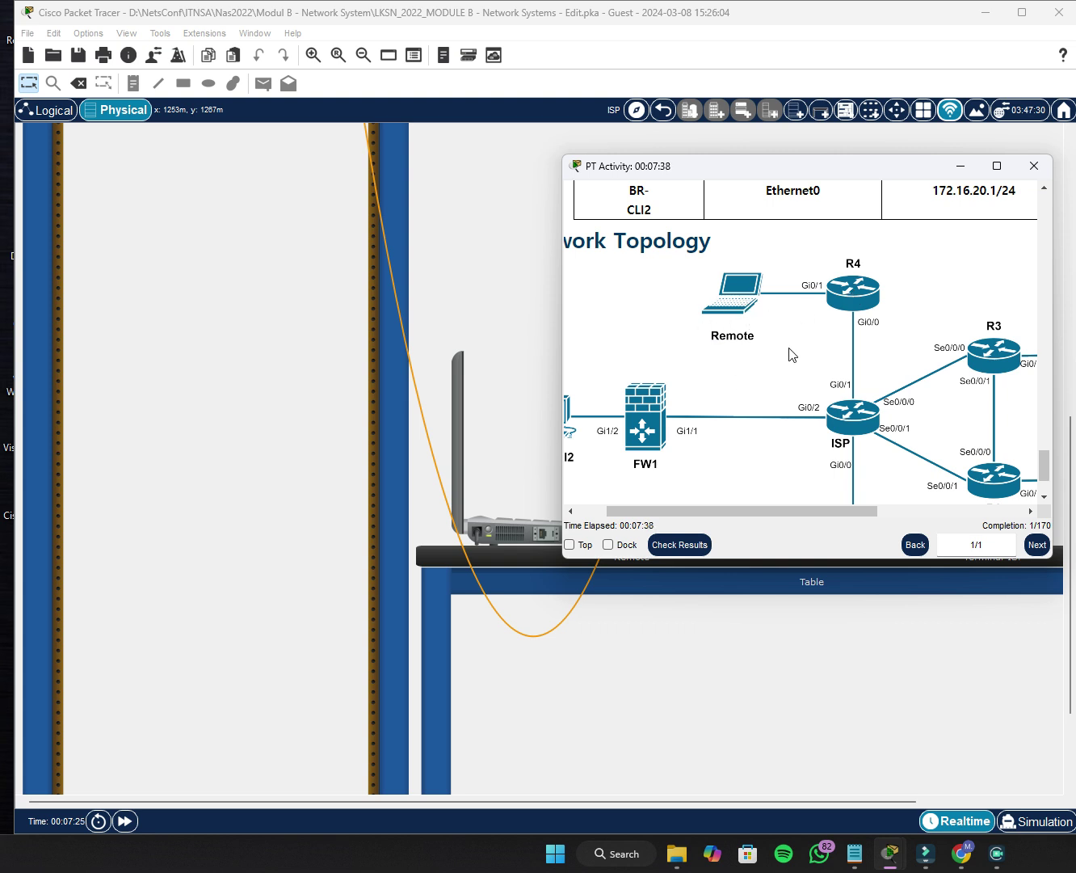
pyautogui.scroll(-2, 791, 355)
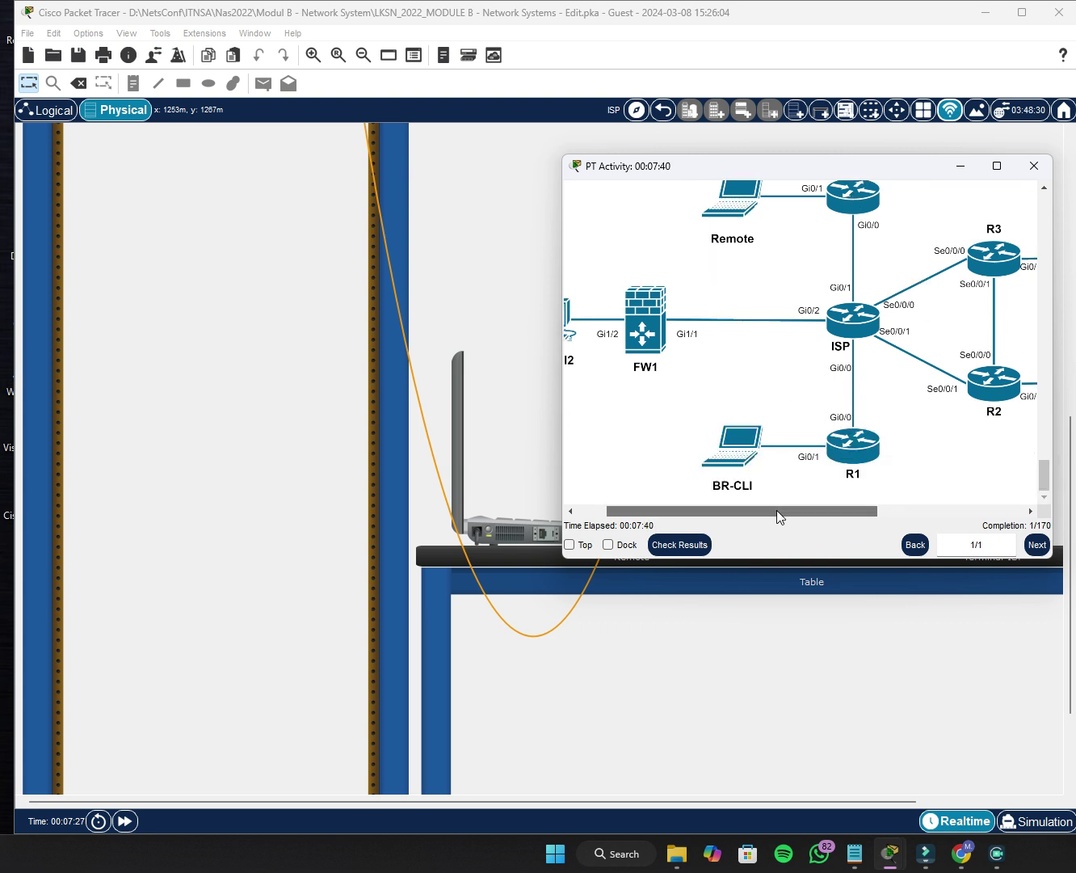
pyautogui.moveTo(776, 510)
pyautogui.mouseDown()
pyautogui.moveTo(716, 516)
pyautogui.moveTo(779, 507)
pyautogui.mouseUp()
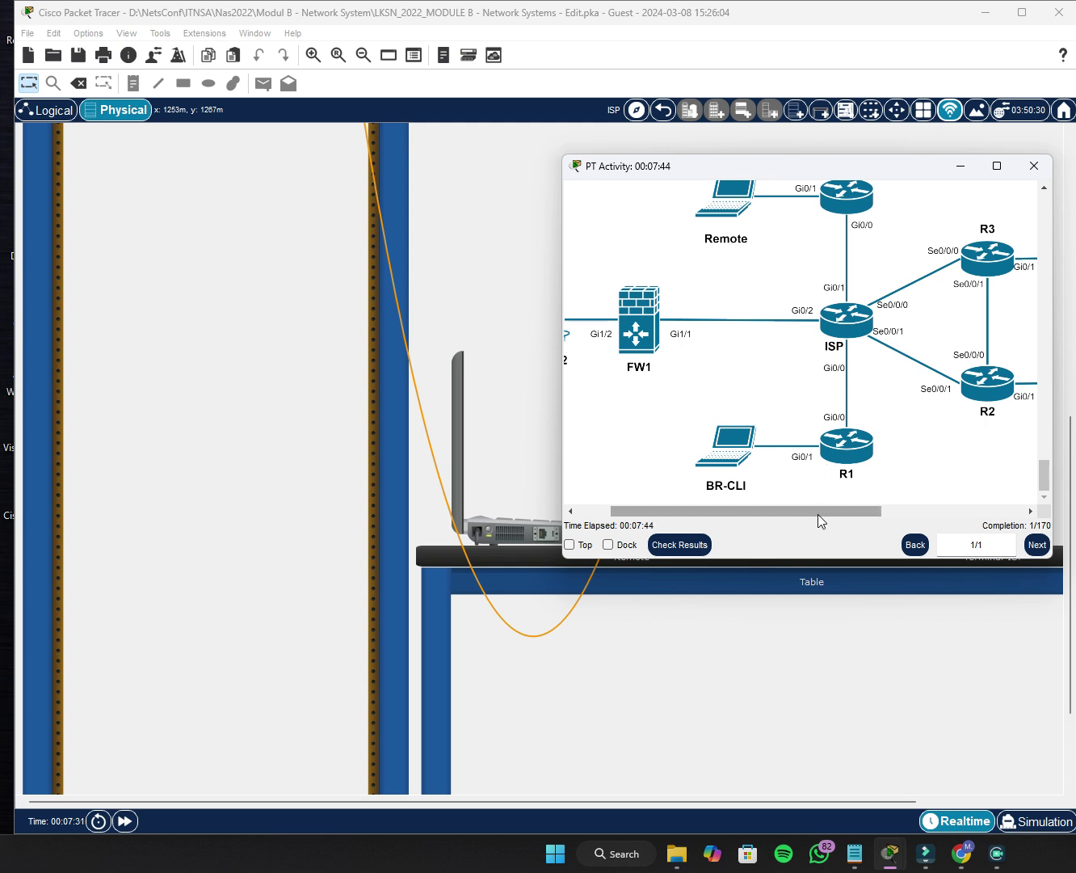
pyautogui.scroll(1, 836, 327)
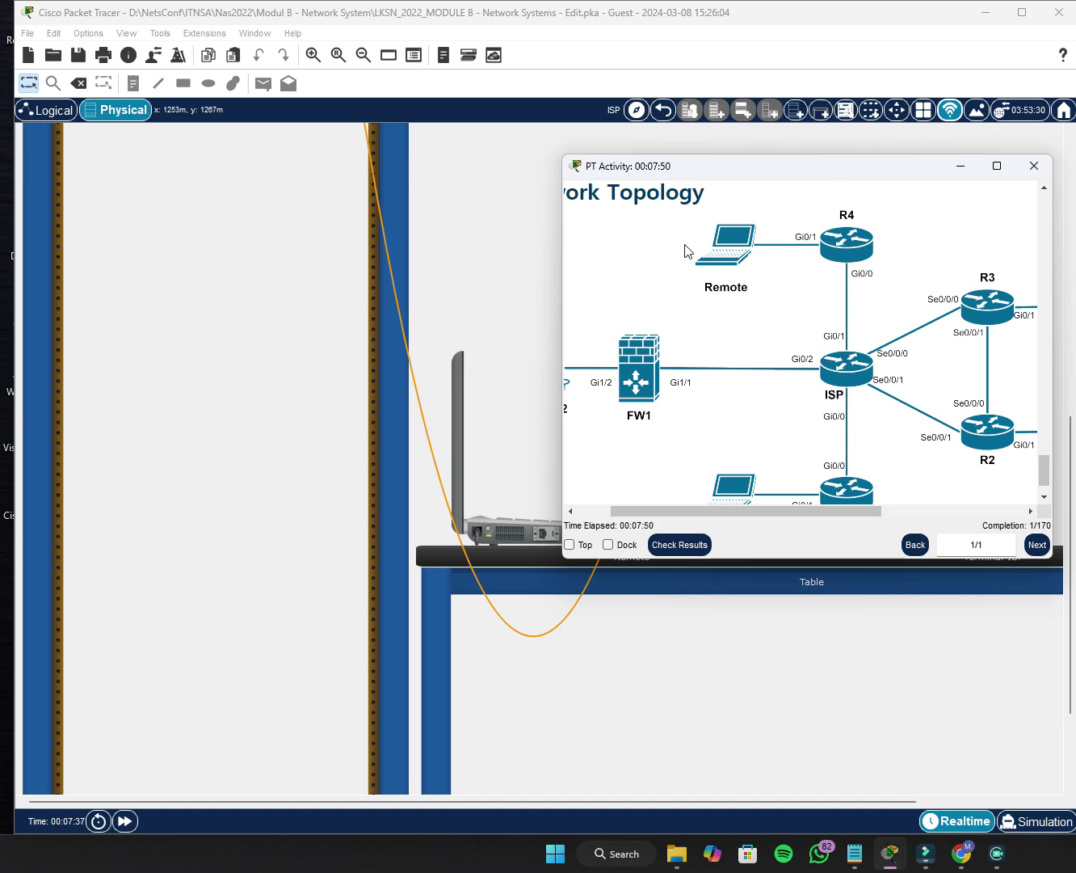
# Hide the instructions window and drag two rack devices to much lower slots.
pyautogui.click(960, 167)
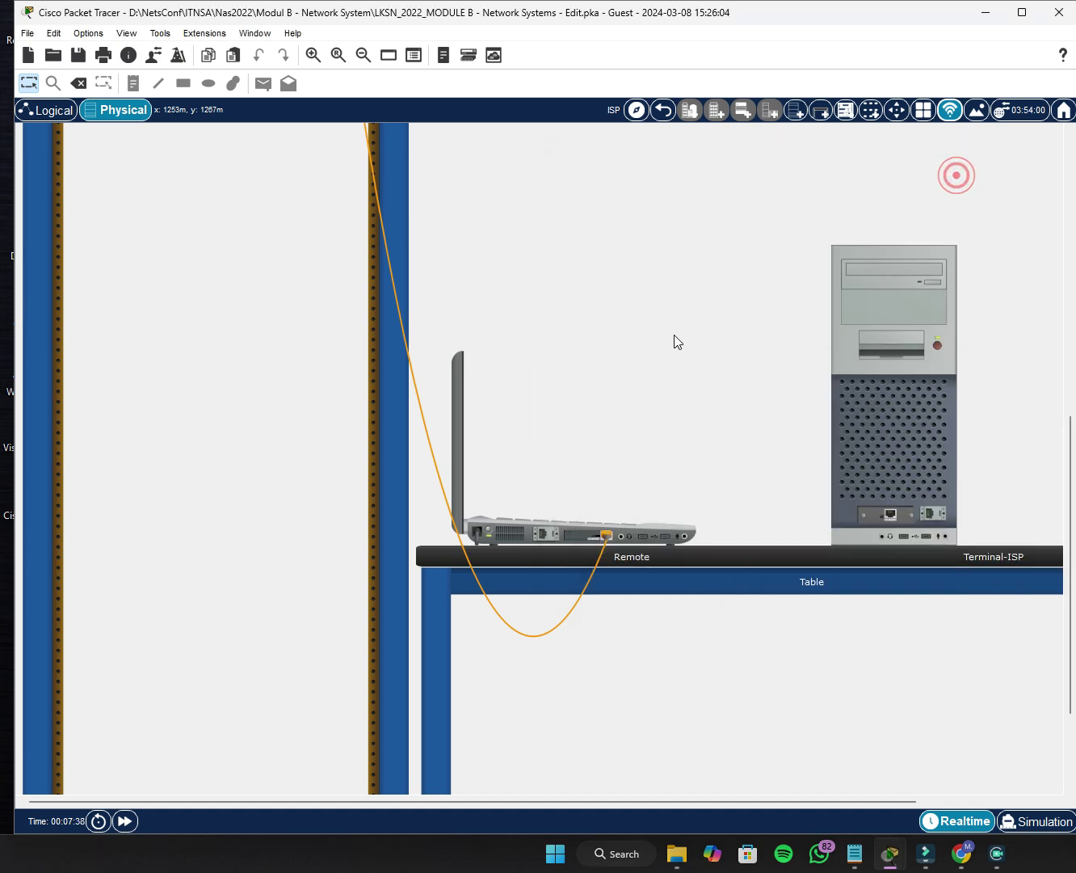
pyautogui.scroll(2, 579, 445)
pyautogui.scroll(4, 375, 465)
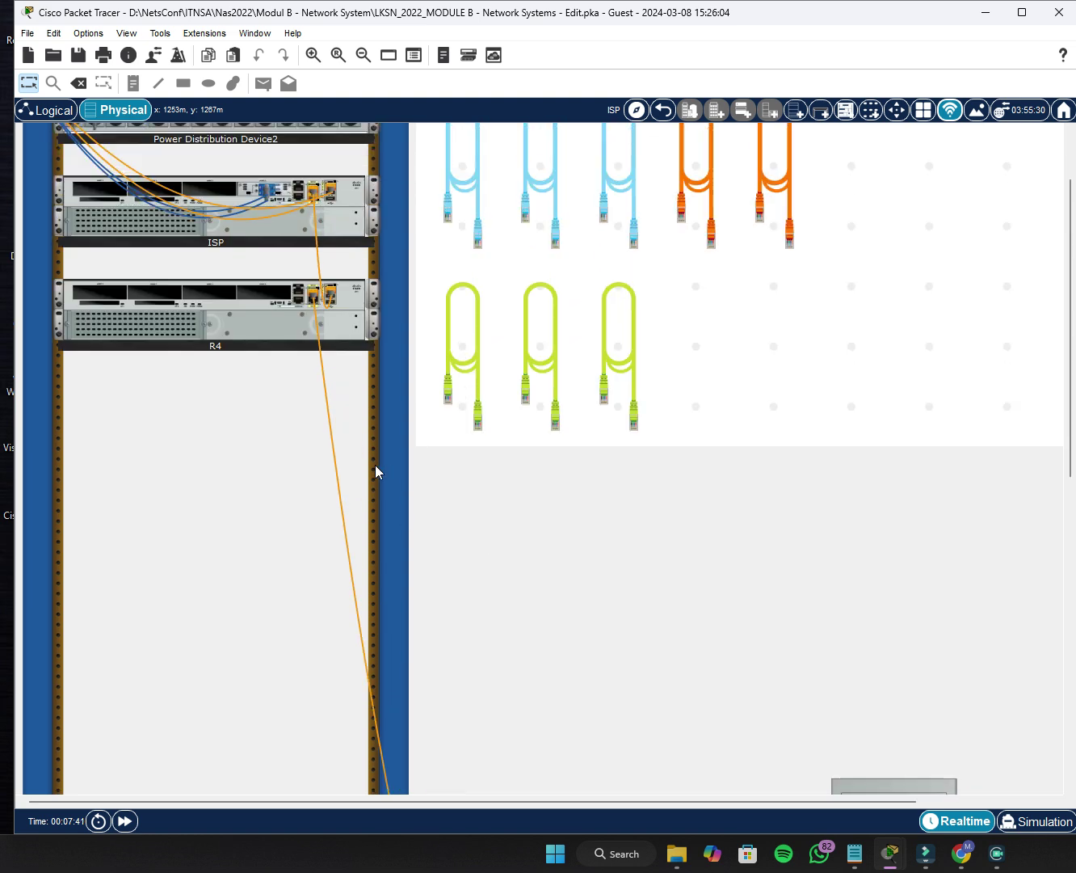
pyautogui.scroll(-1, 271, 456)
pyautogui.moveTo(246, 276); pyautogui.dragTo(245, 672)
pyautogui.moveTo(244, 183); pyautogui.dragTo(246, 590)
# Settle the ISP router and R4 in lower rack slots, ISP above R4.
pyautogui.scroll(-2, 242, 590)
pyautogui.scroll(-2, 245, 578)
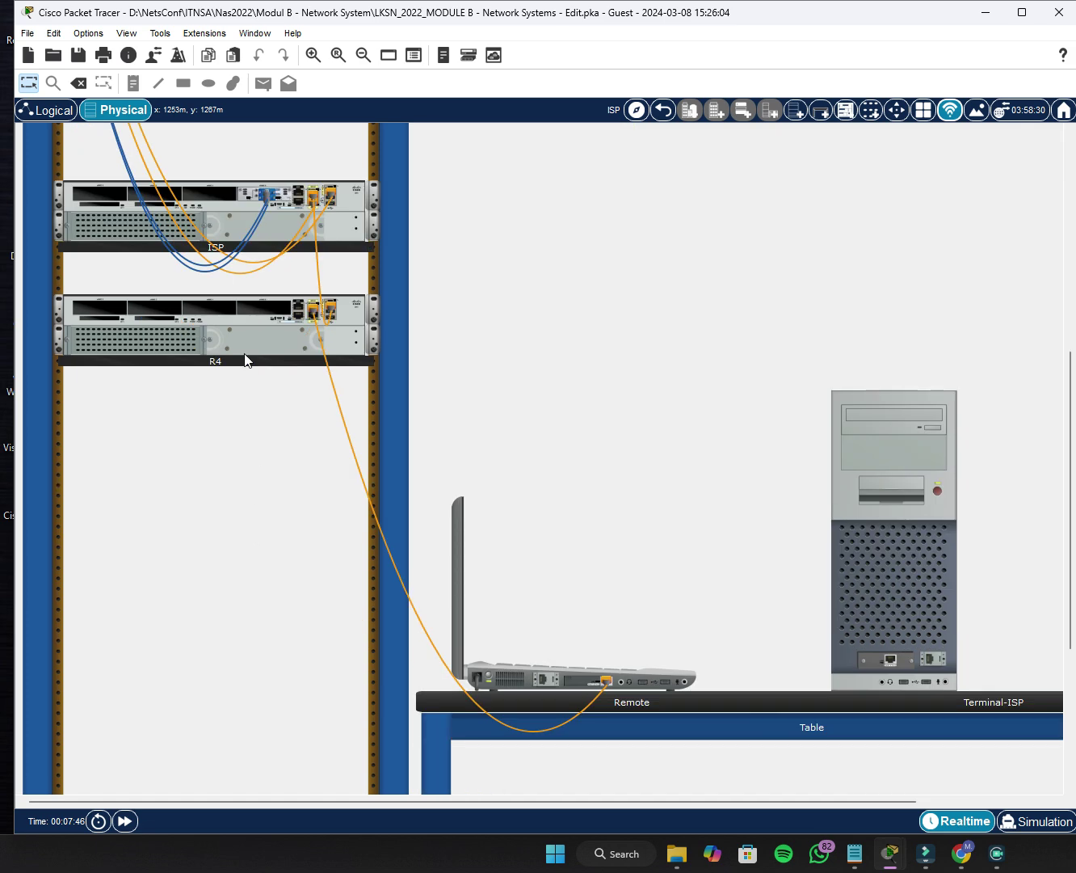
pyautogui.moveTo(253, 322); pyautogui.dragTo(246, 472)
pyautogui.moveTo(255, 209); pyautogui.dragTo(245, 386)
pyautogui.moveTo(250, 466); pyautogui.dragTo(252, 530)
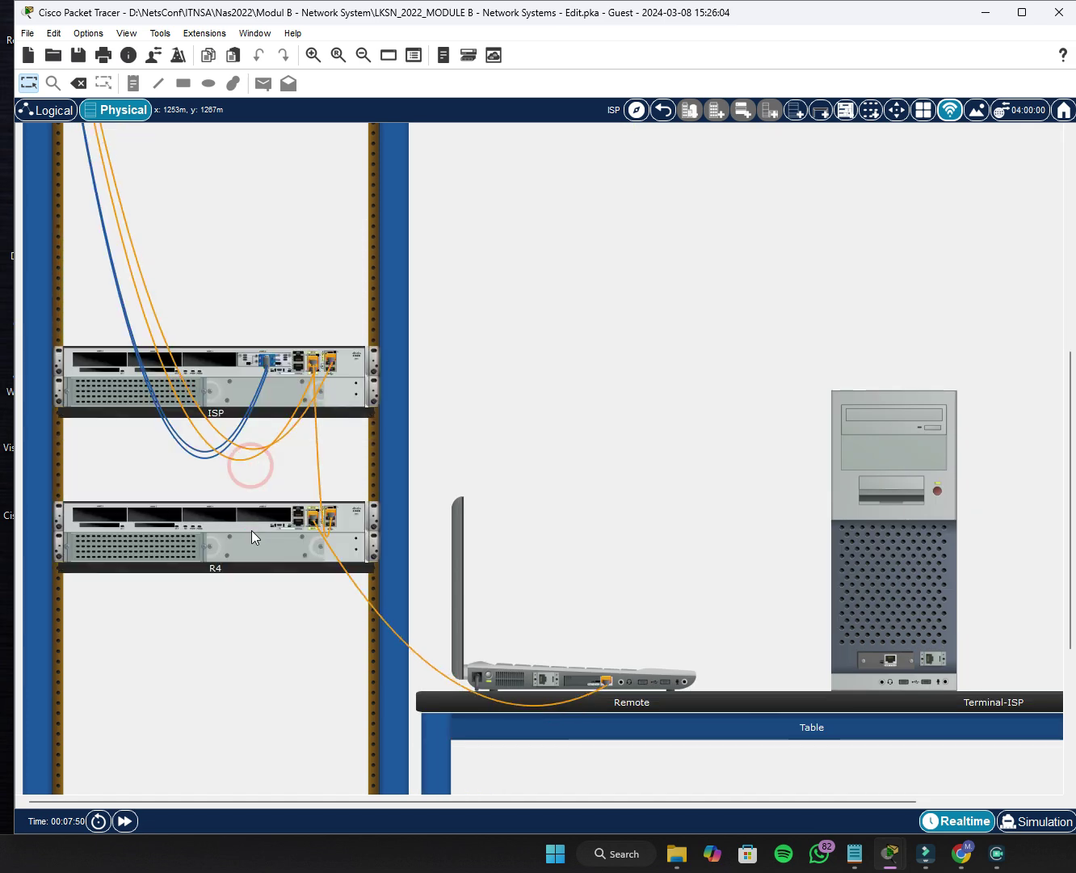
pyautogui.scroll(-1, 642, 569)
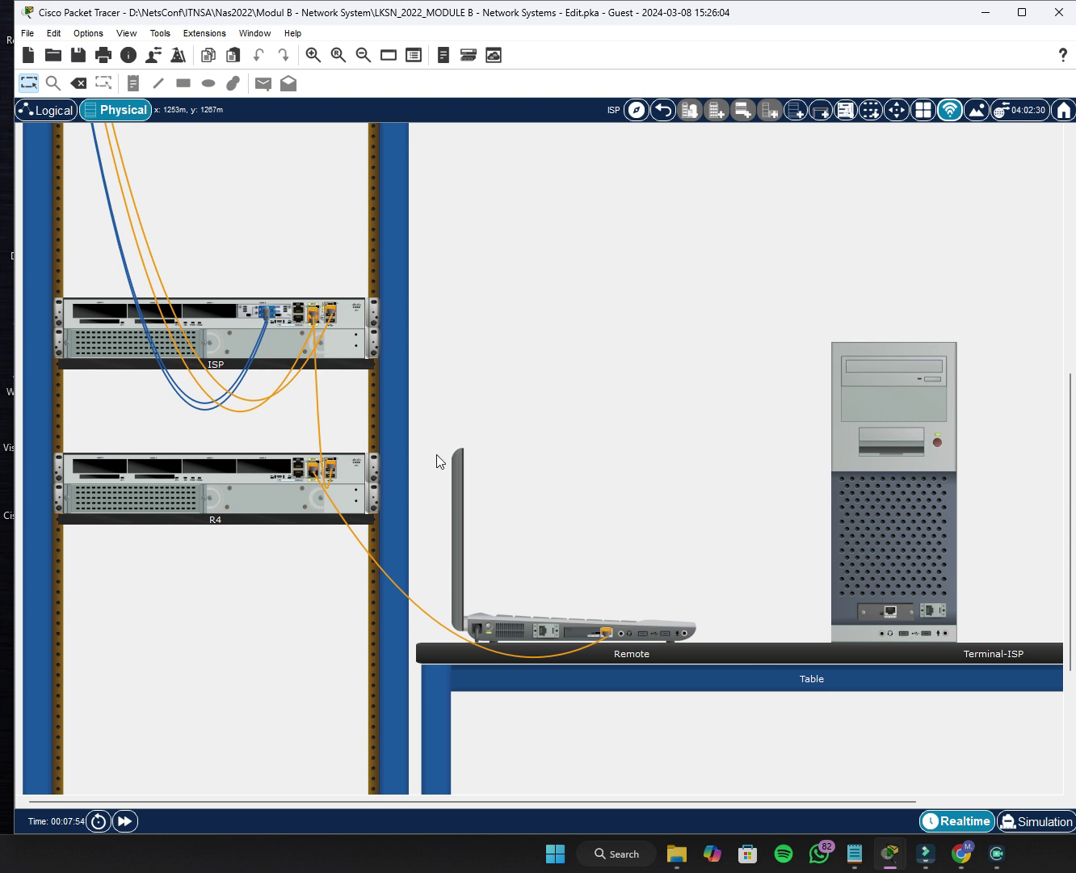
pyautogui.scroll(2, 487, 402)
pyautogui.scroll(-2, 487, 401)
# Open the ISP router, find its CLI tab locked, and dismiss the notice.
pyautogui.click(221, 336)
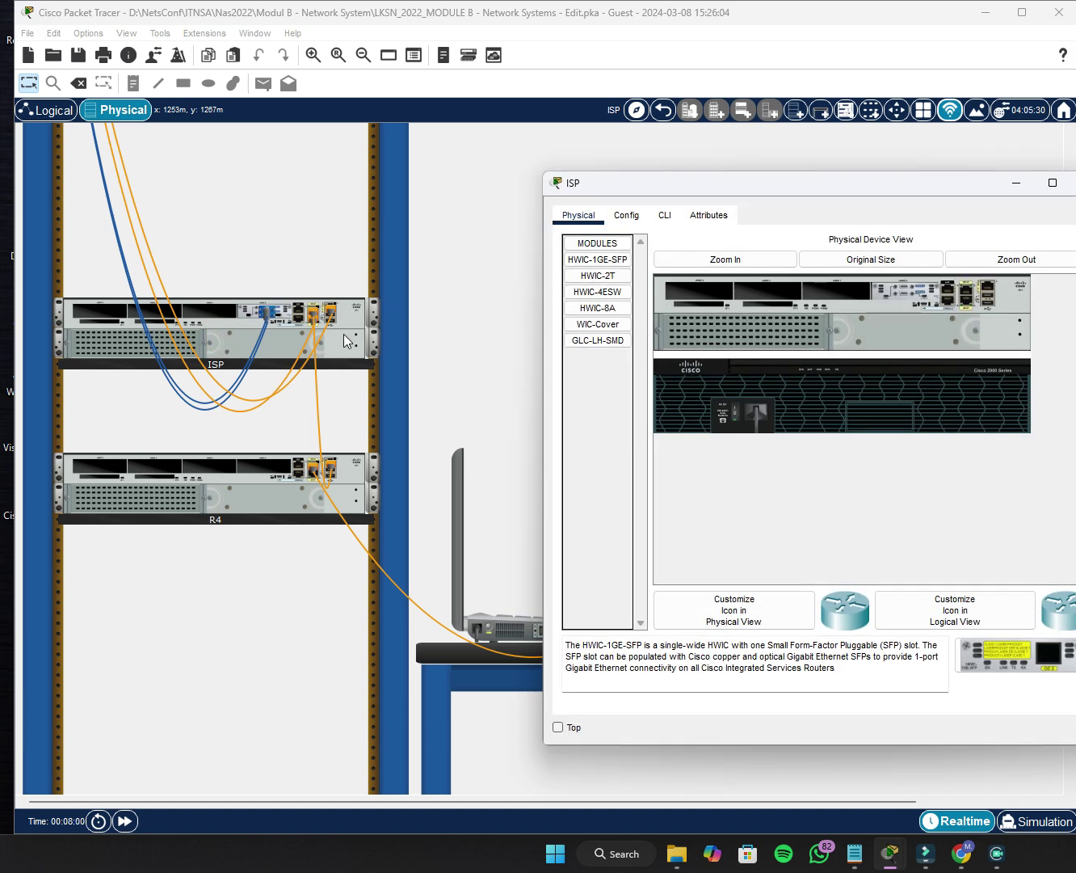
pyautogui.click(648, 226)
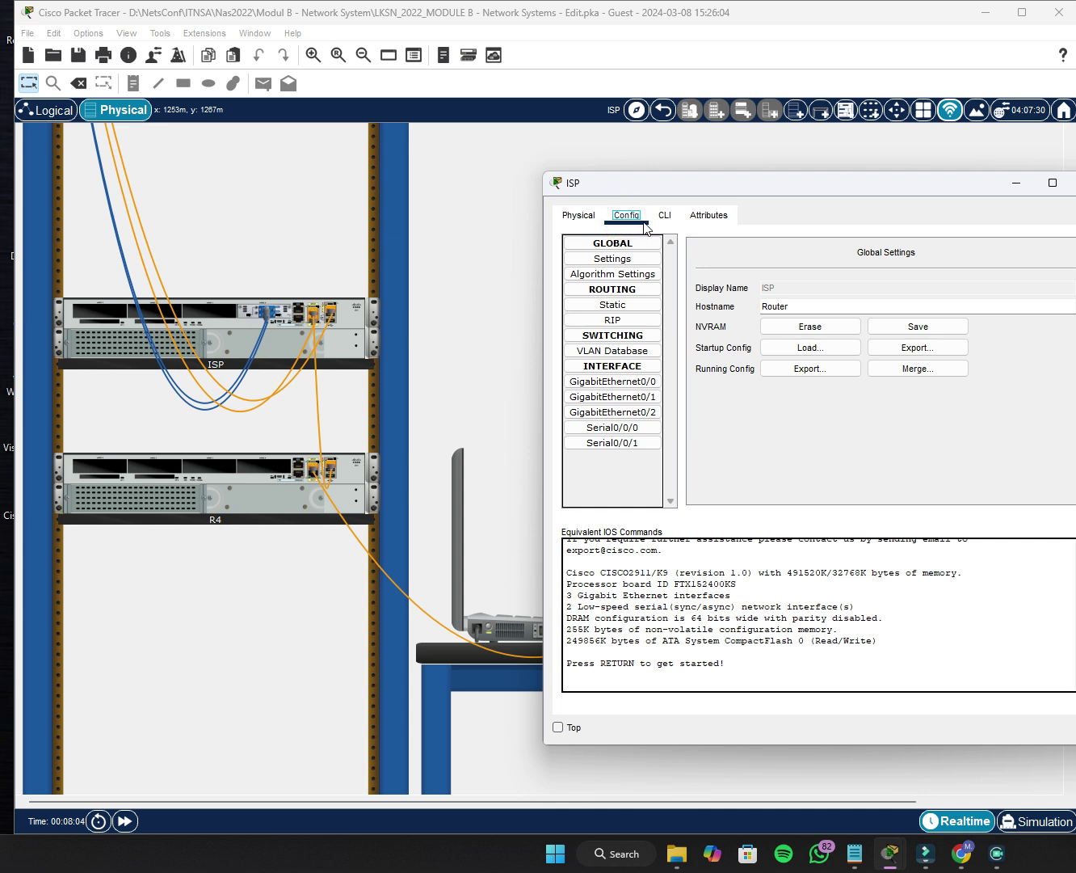
pyautogui.click(664, 218)
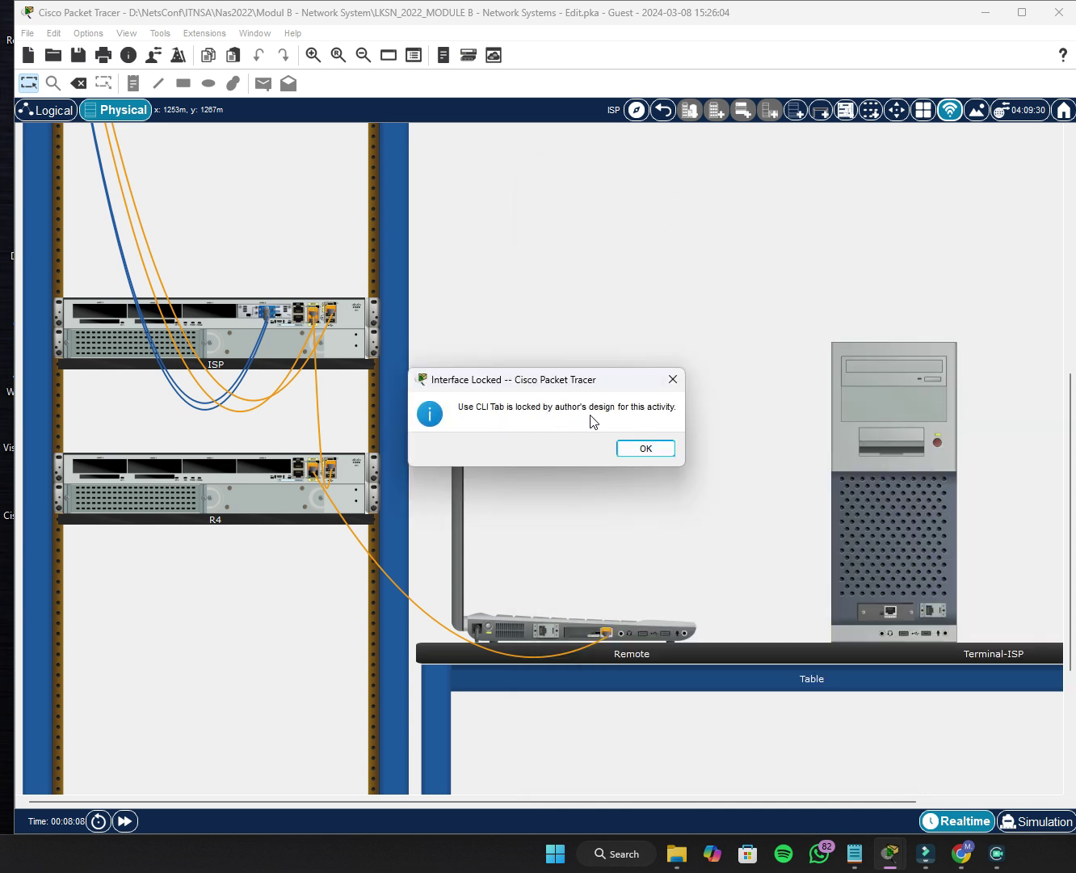
pyautogui.click(646, 450)
pyautogui.click(231, 336)
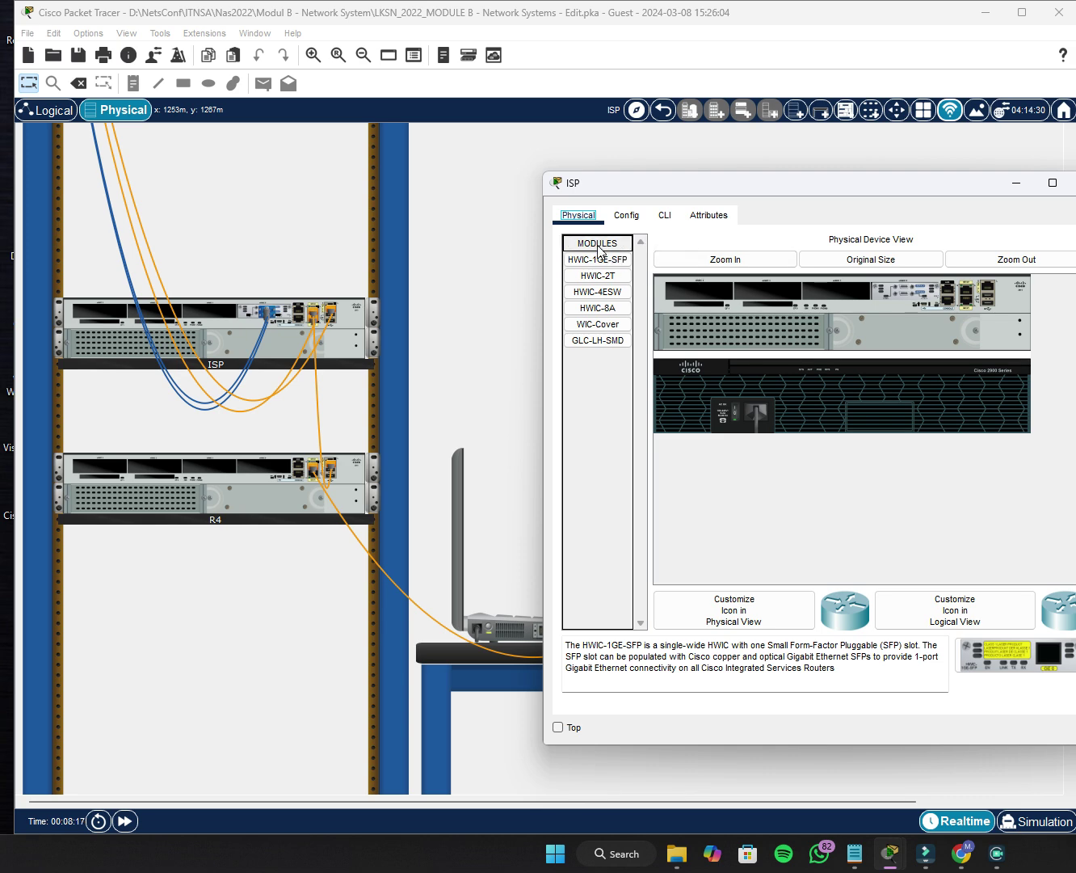
# Review GigabitEthernet0/2, 0/1 and 0/0 settings, then return to the Global Settings hostname.
pyautogui.click(630, 220)
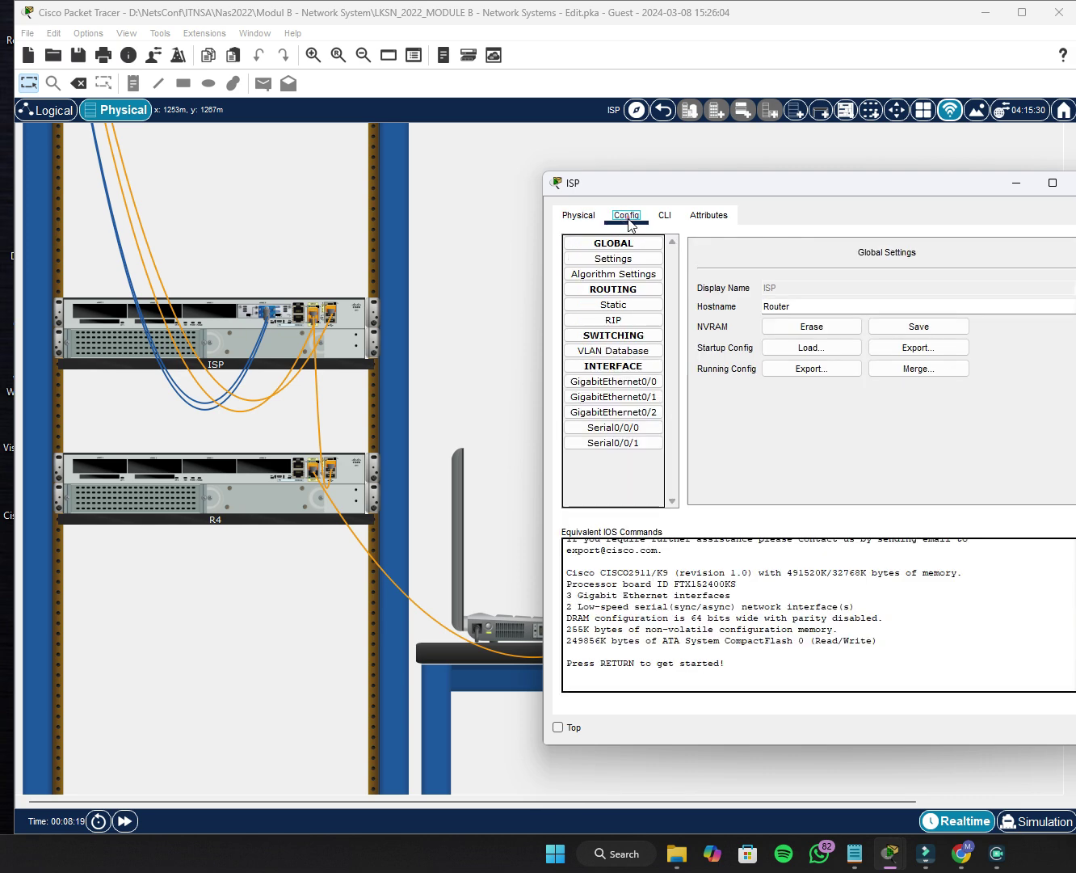
pyautogui.click(613, 414)
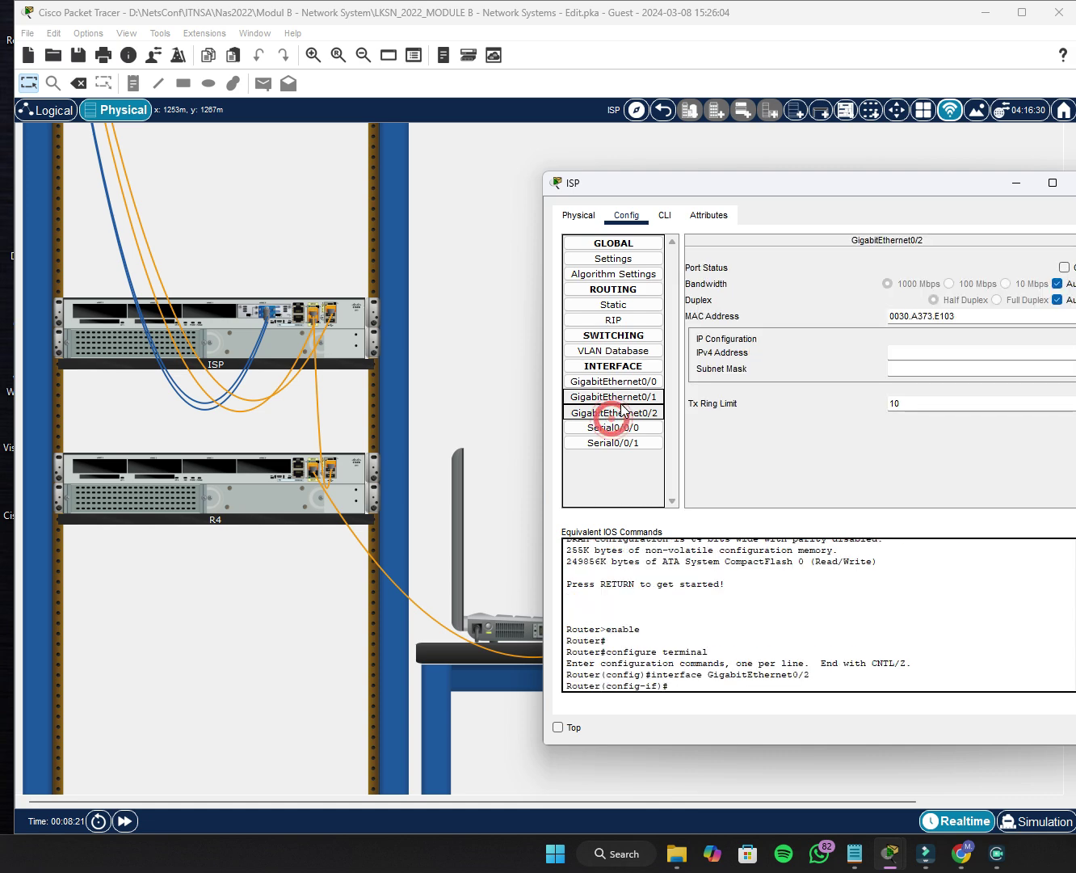
pyautogui.click(620, 396)
pyautogui.click(631, 383)
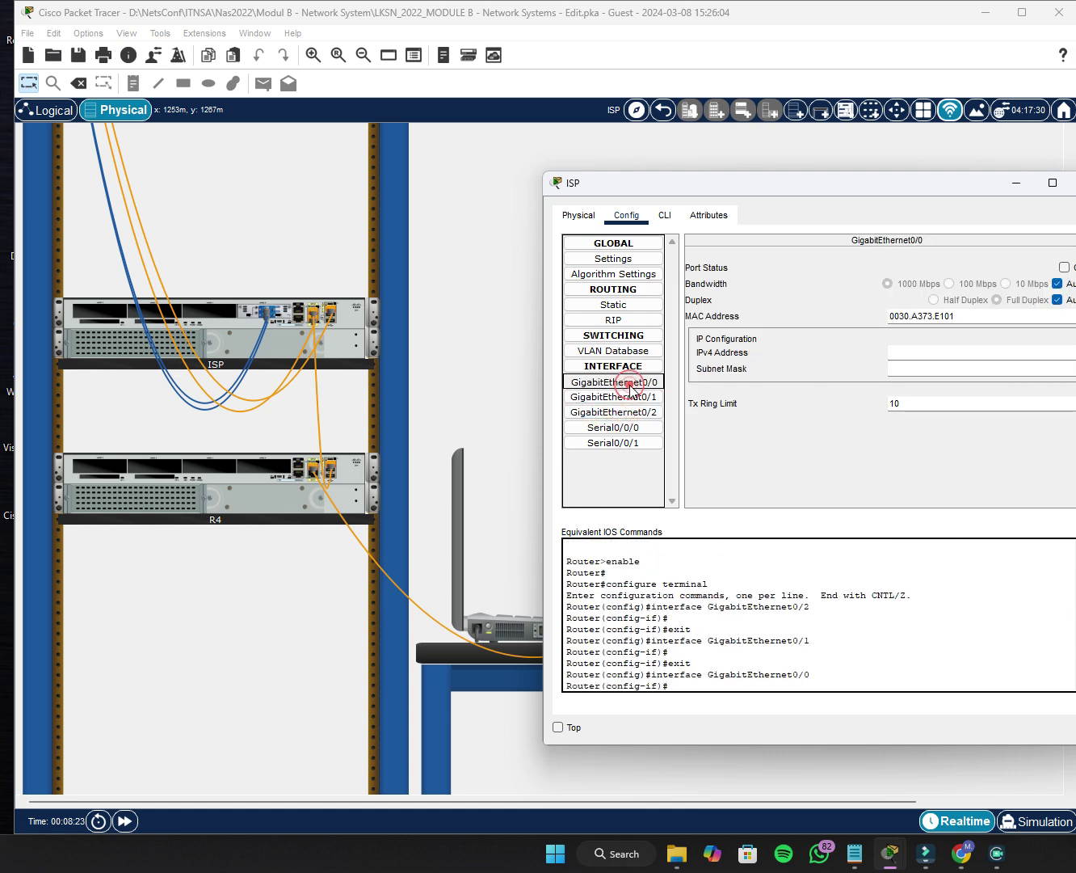
pyautogui.click(632, 383)
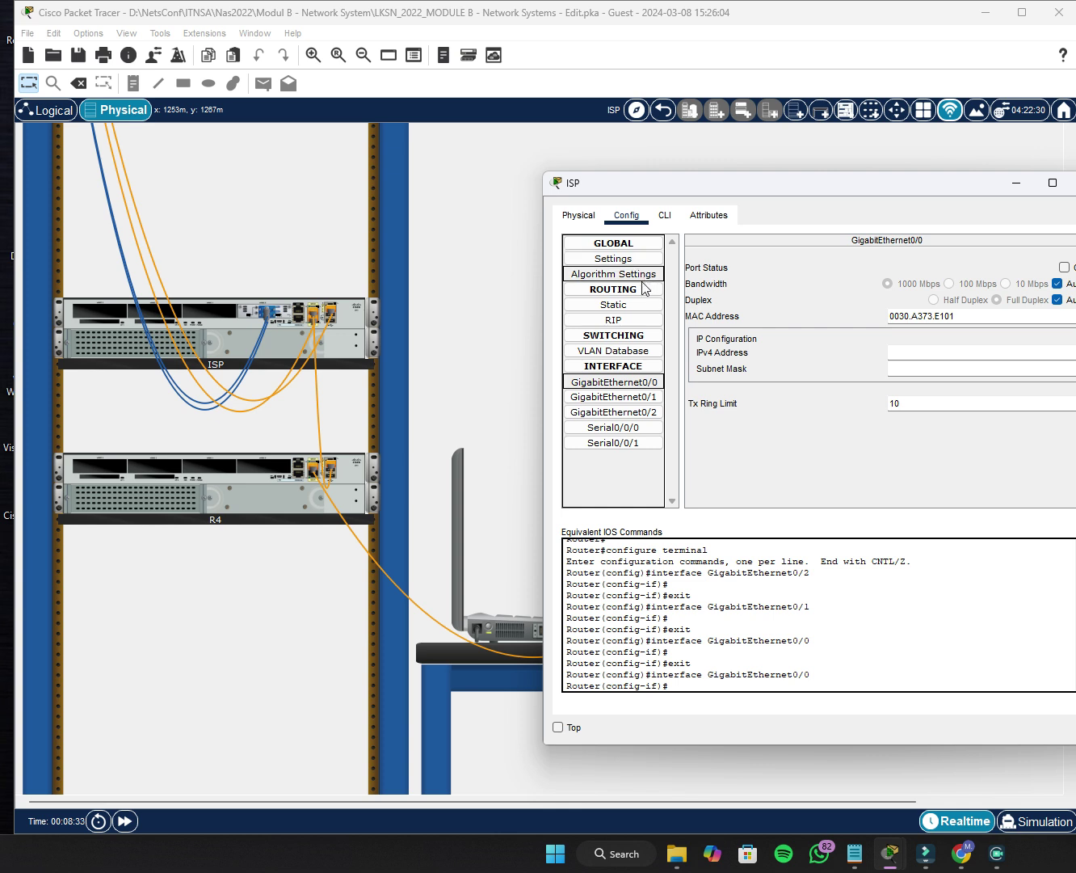
pyautogui.click(630, 259)
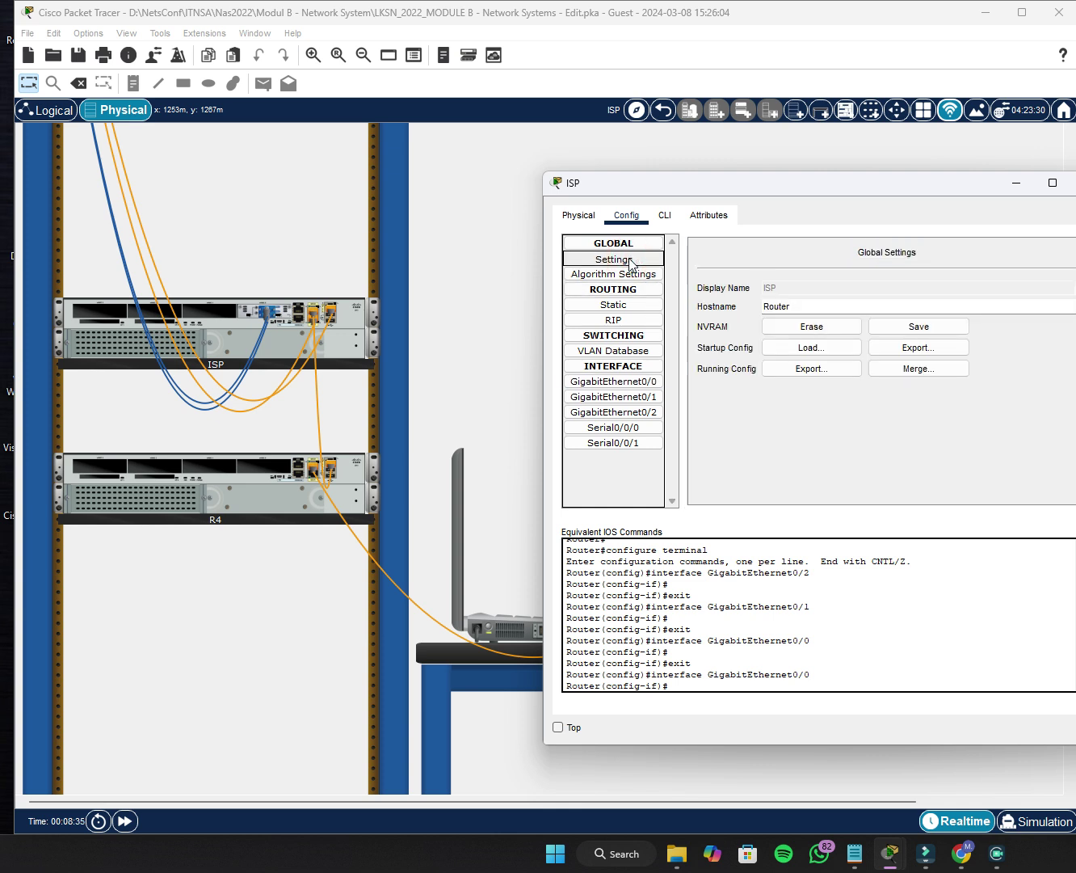
pyautogui.click(805, 305)
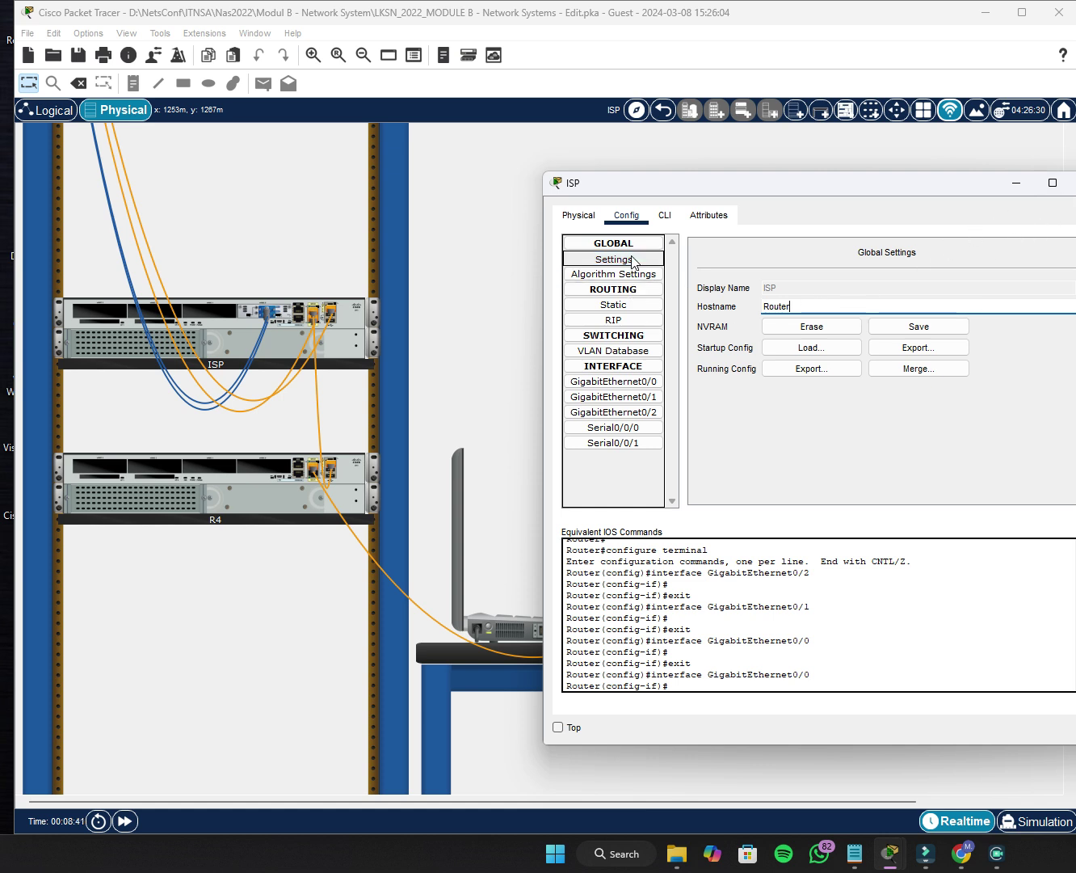
# Replace the hostname Router with ISP in Global Settings.
pyautogui.click(828, 304)
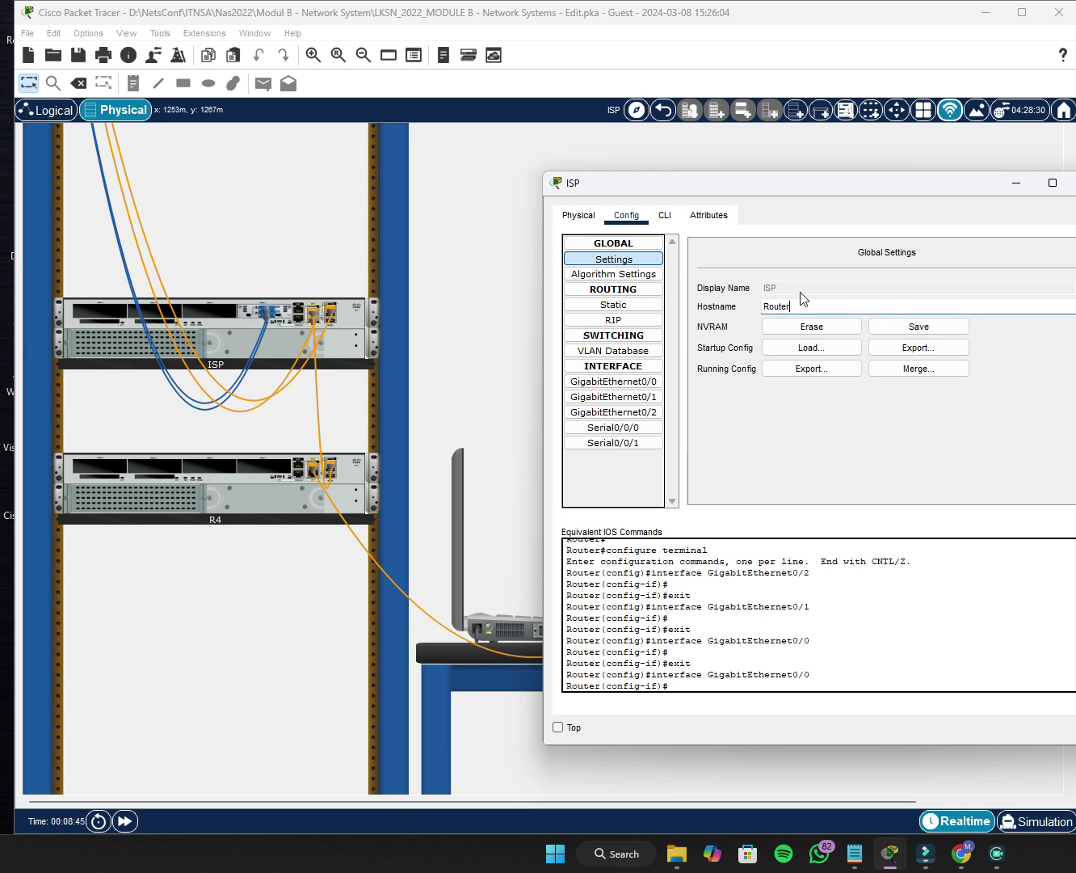
pyautogui.doubleClick(802, 305)
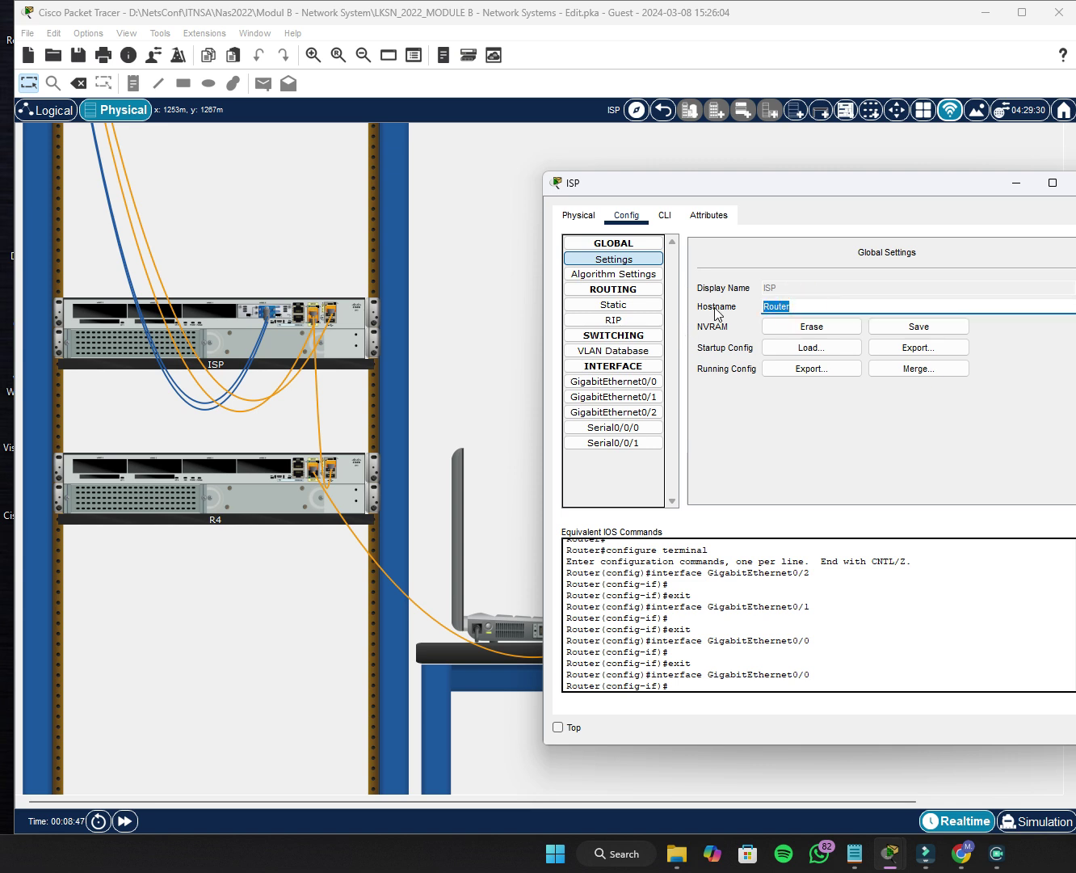
pyautogui.write('ISP')
pyautogui.press('Tab')
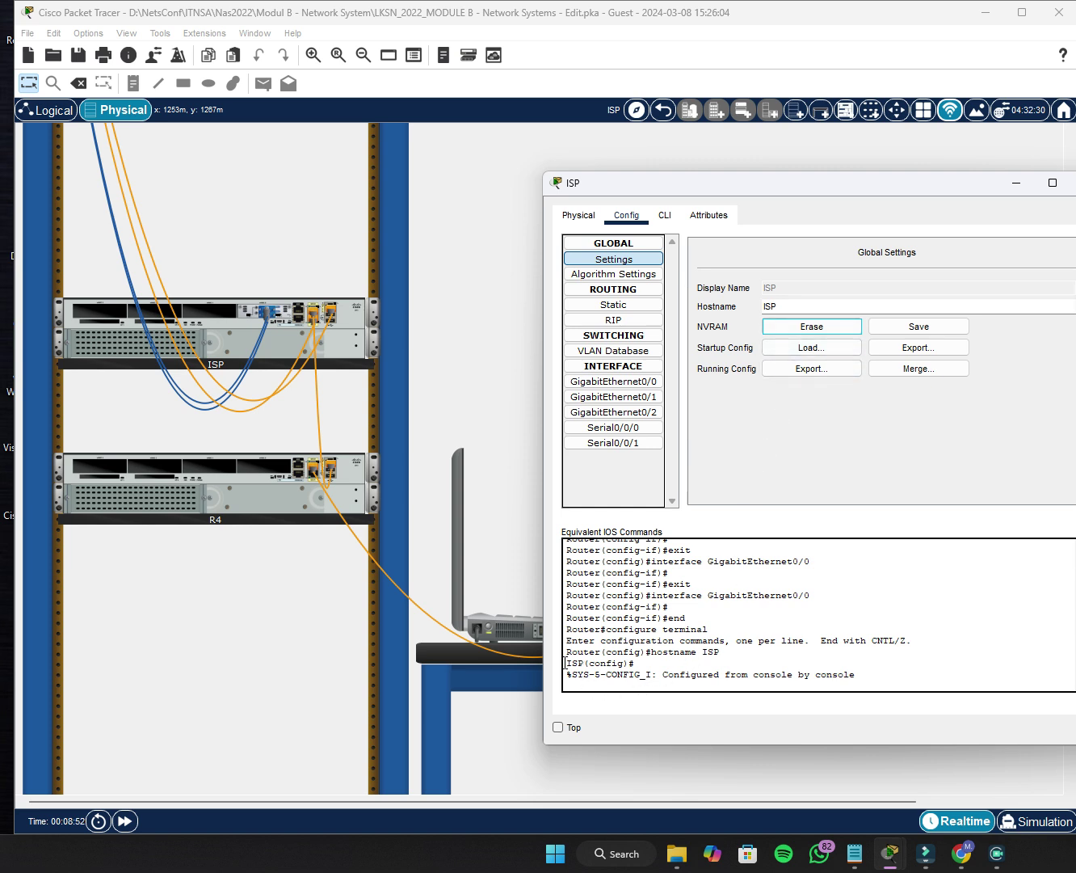
pyautogui.moveTo(565, 663); pyautogui.dragTo(571, 663)
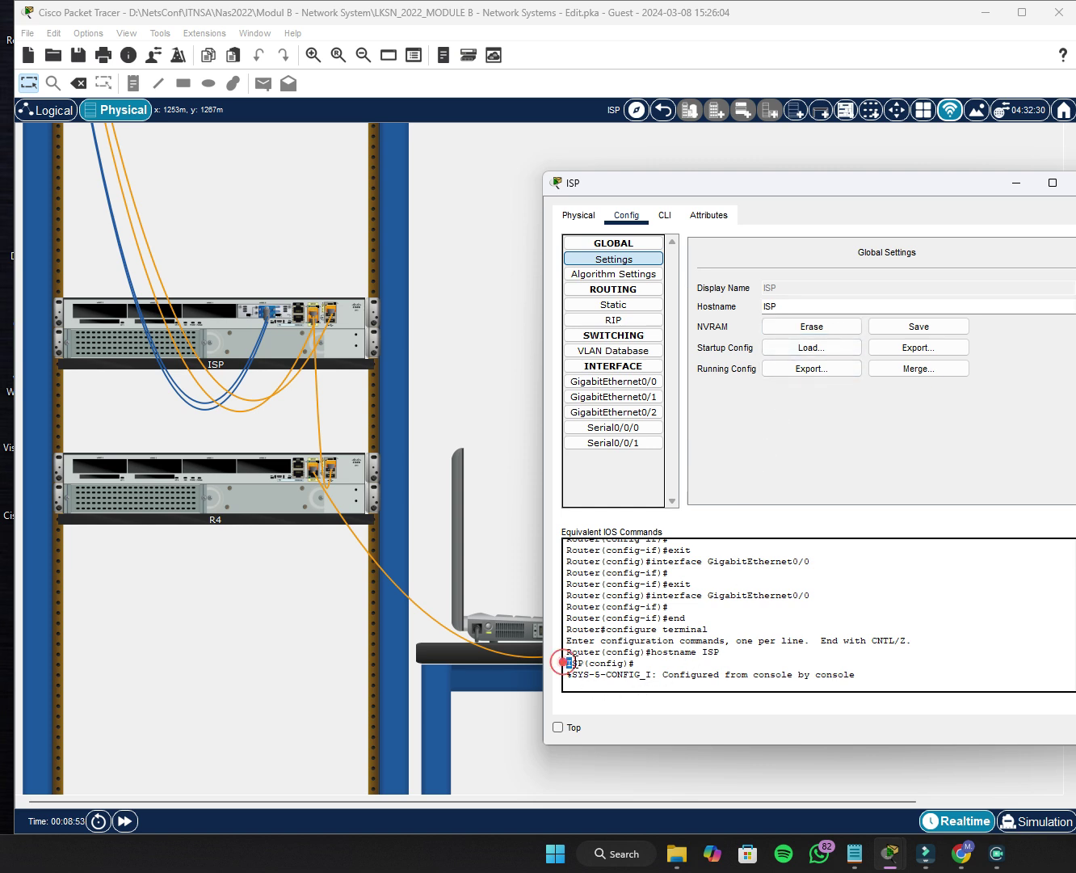
pyautogui.click(911, 667)
pyautogui.moveTo(897, 857)
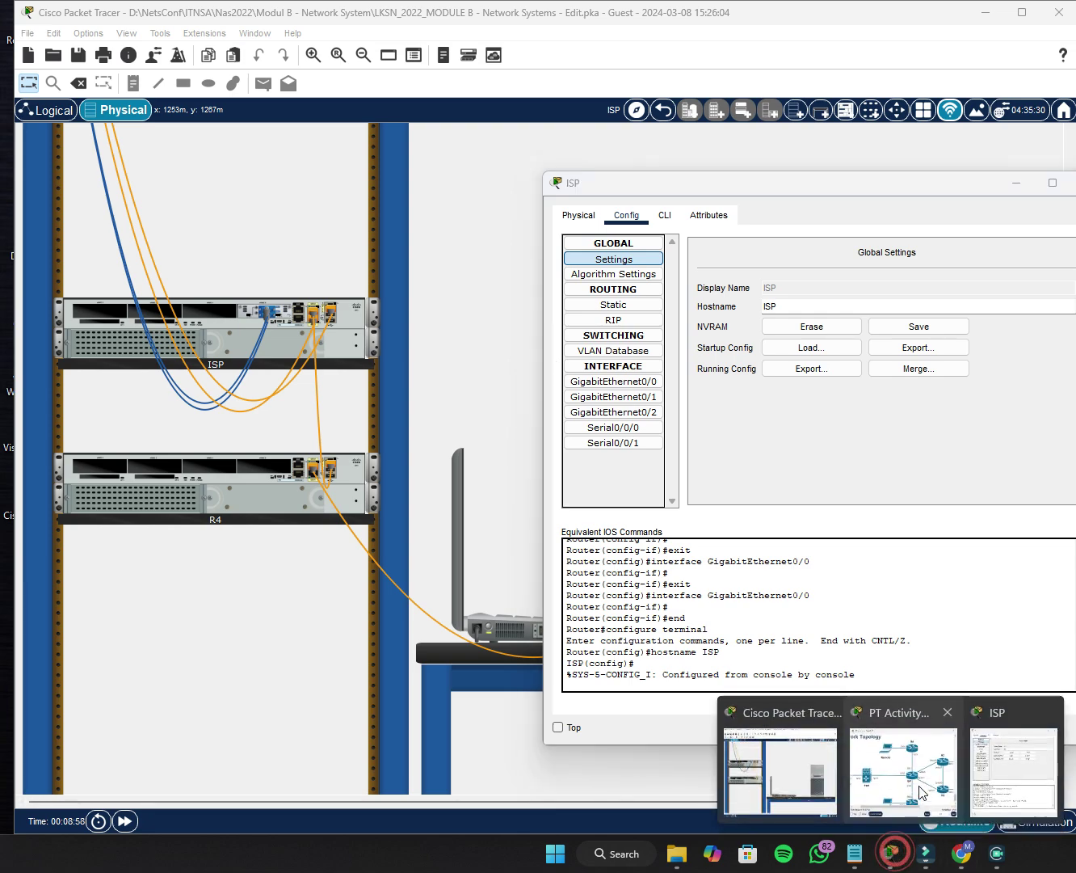
pyautogui.click(923, 766)
pyautogui.scroll(20, 686, 401)
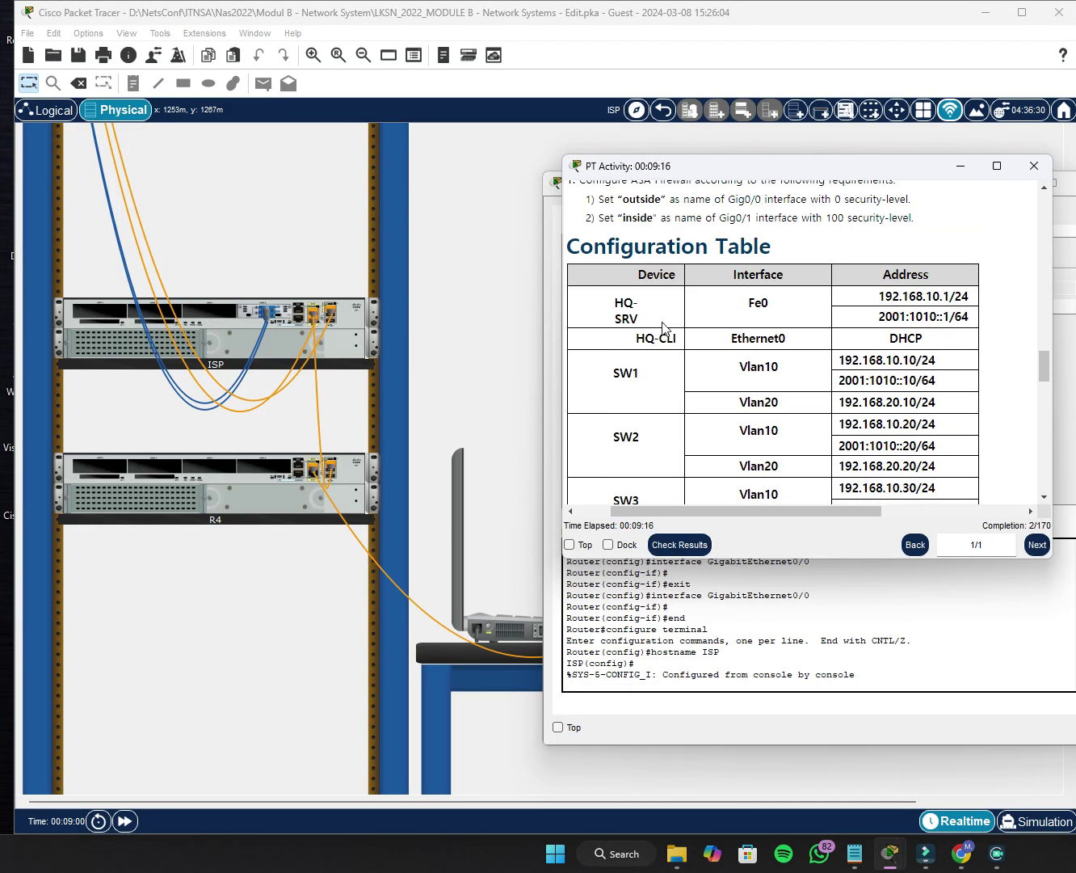
pyautogui.scroll(-5, 662, 330)
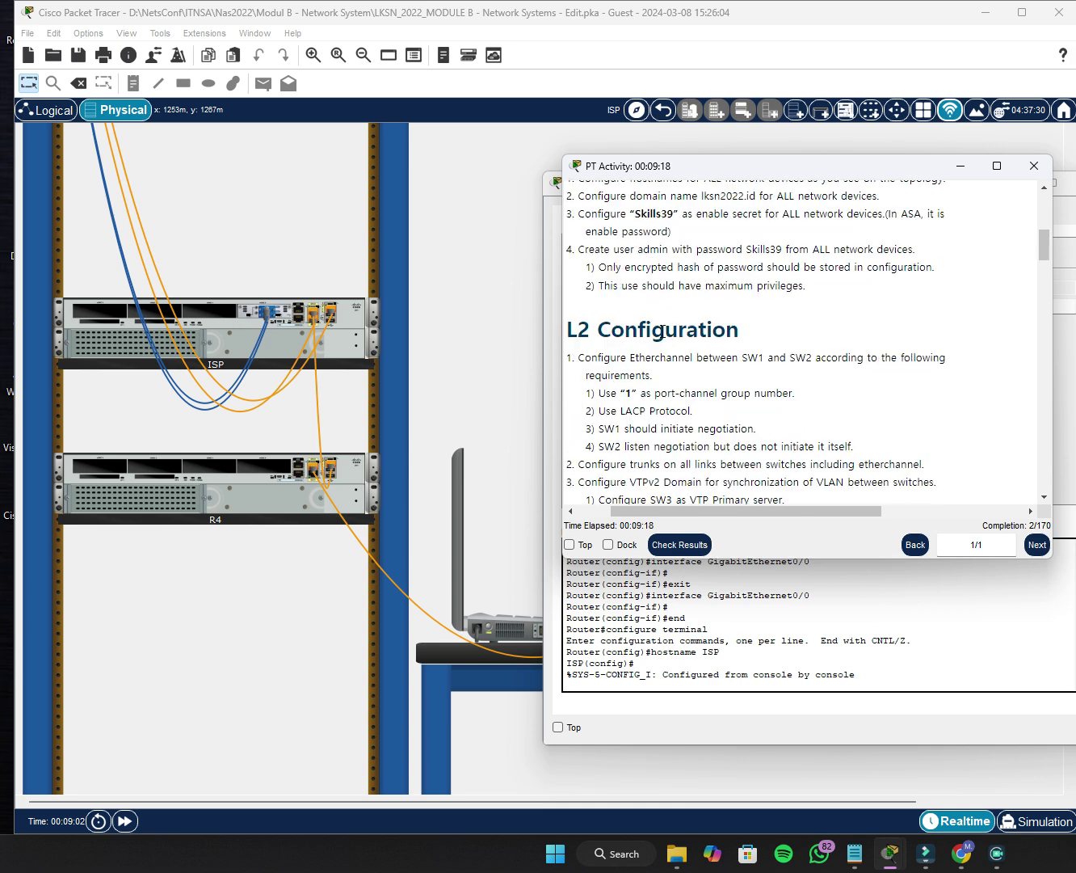
pyautogui.scroll(2, 662, 330)
pyautogui.moveTo(605, 322); pyautogui.dragTo(891, 340)
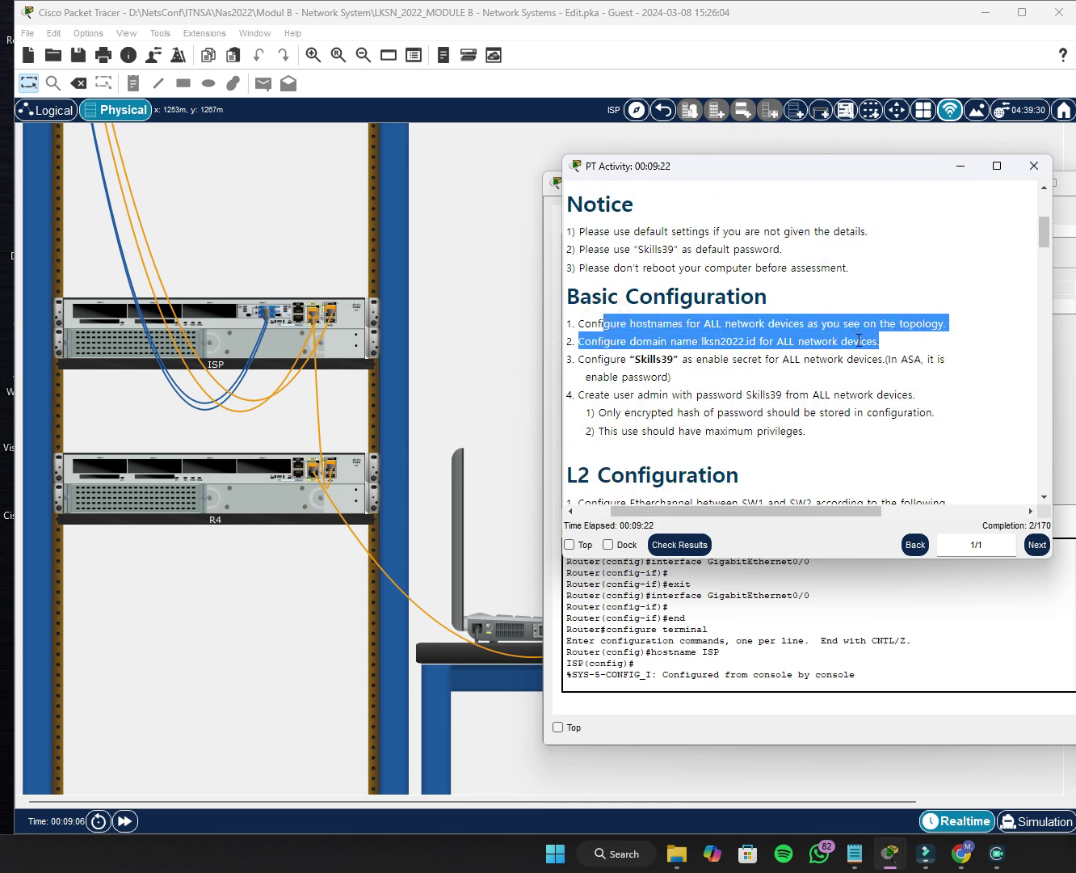
pyautogui.click(860, 328)
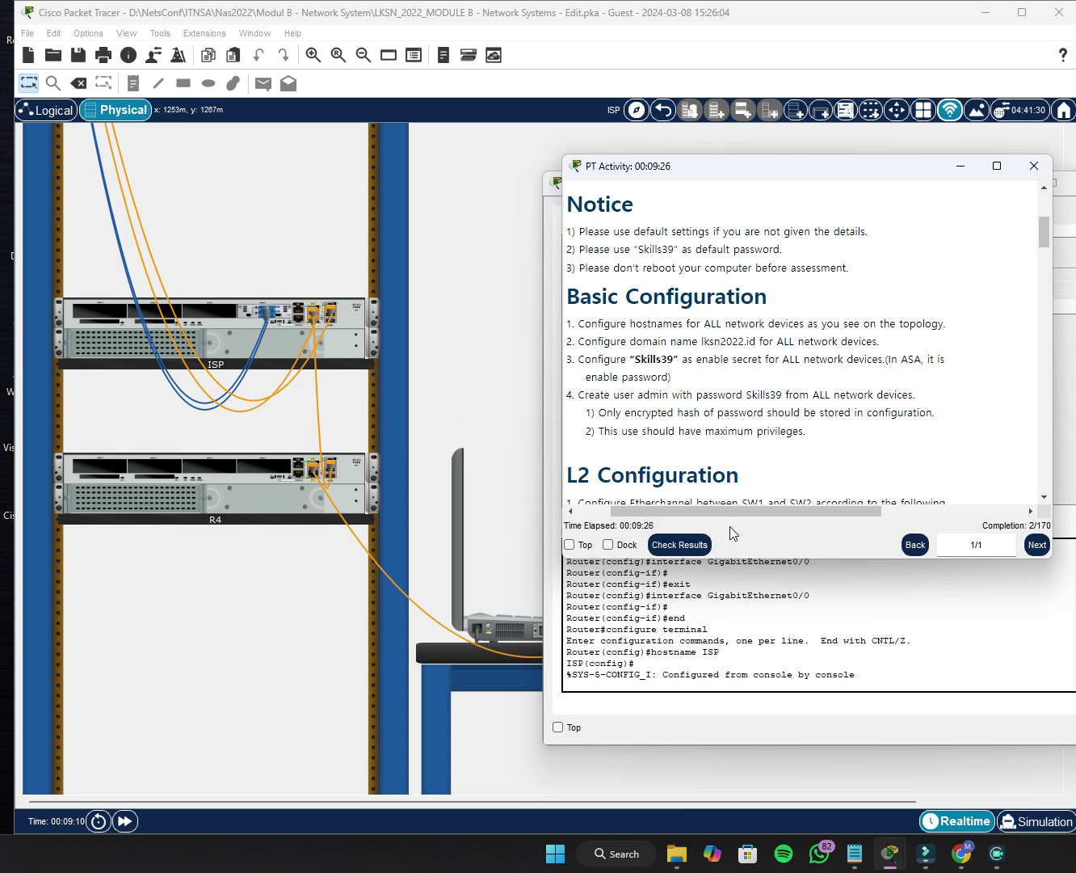
pyautogui.scroll(-20, 752, 452)
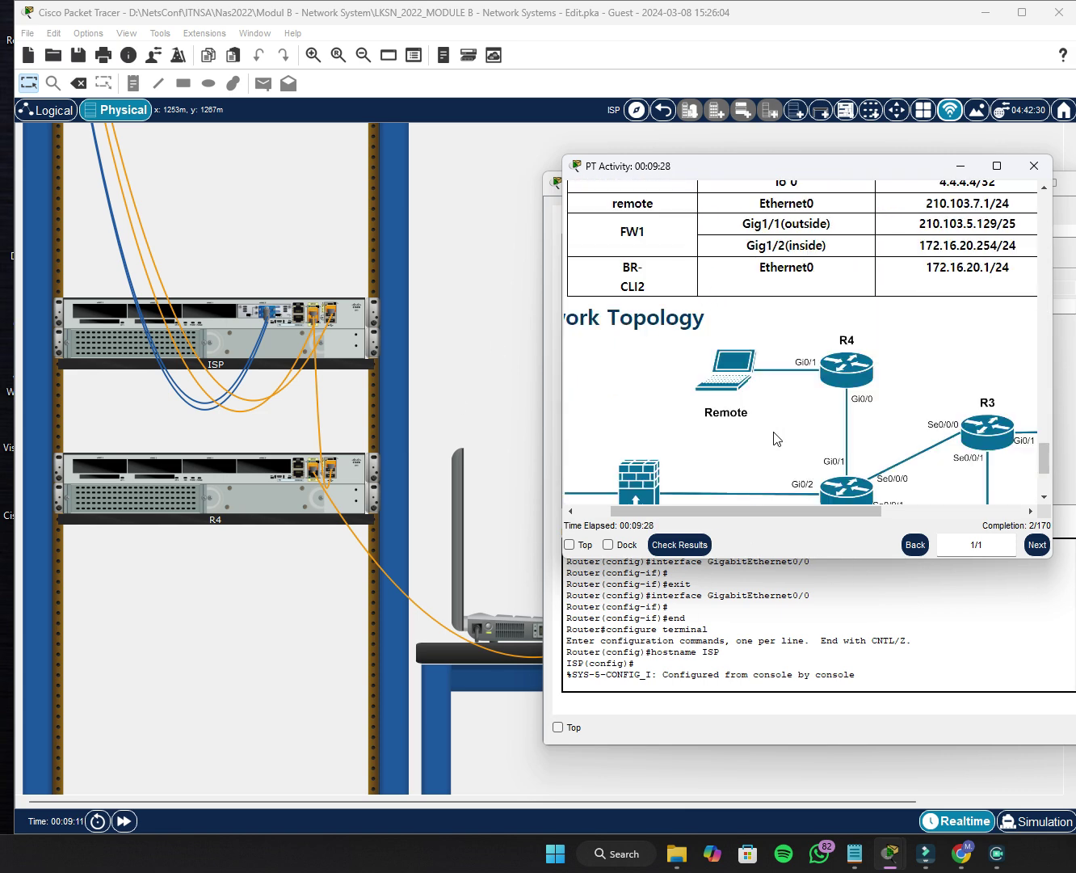
pyautogui.scroll(-2, 780, 432)
pyautogui.scroll(3, 841, 397)
pyautogui.scroll(-4, 843, 420)
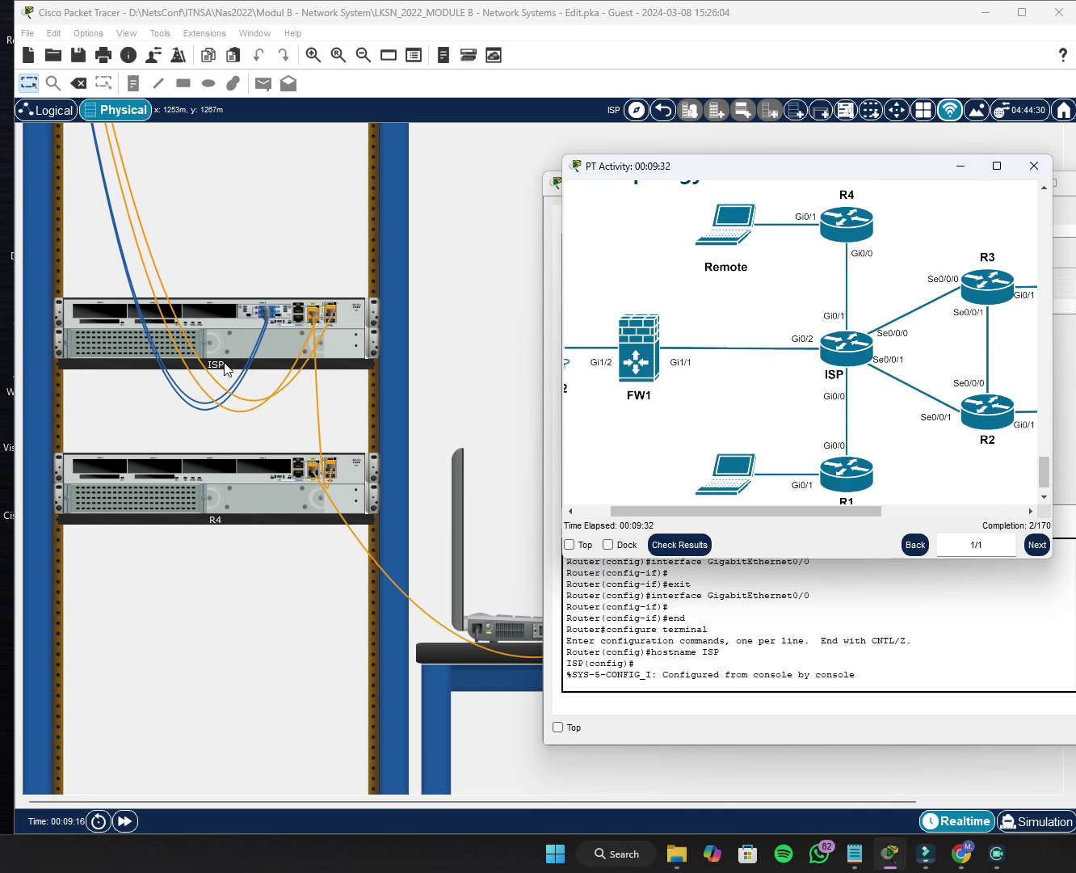
pyautogui.scroll(15, 766, 477)
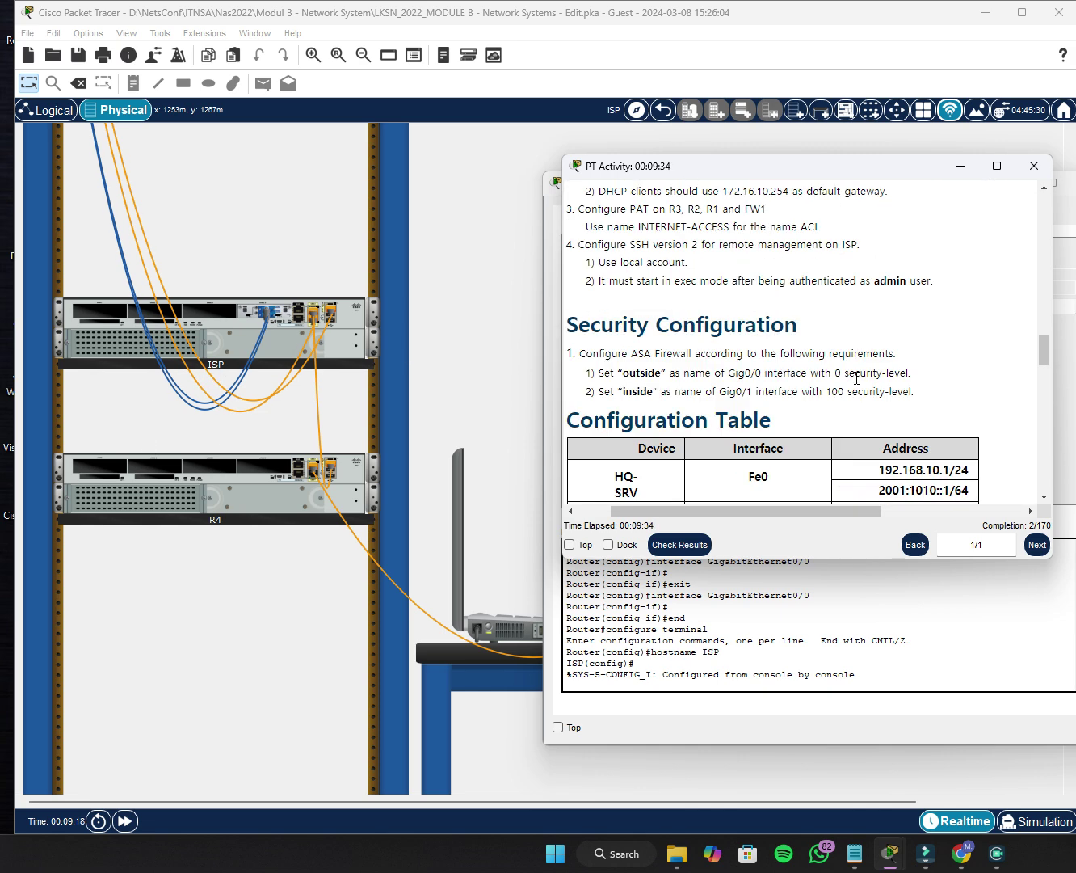
pyautogui.scroll(10, 858, 379)
pyautogui.scroll(-4, 840, 391)
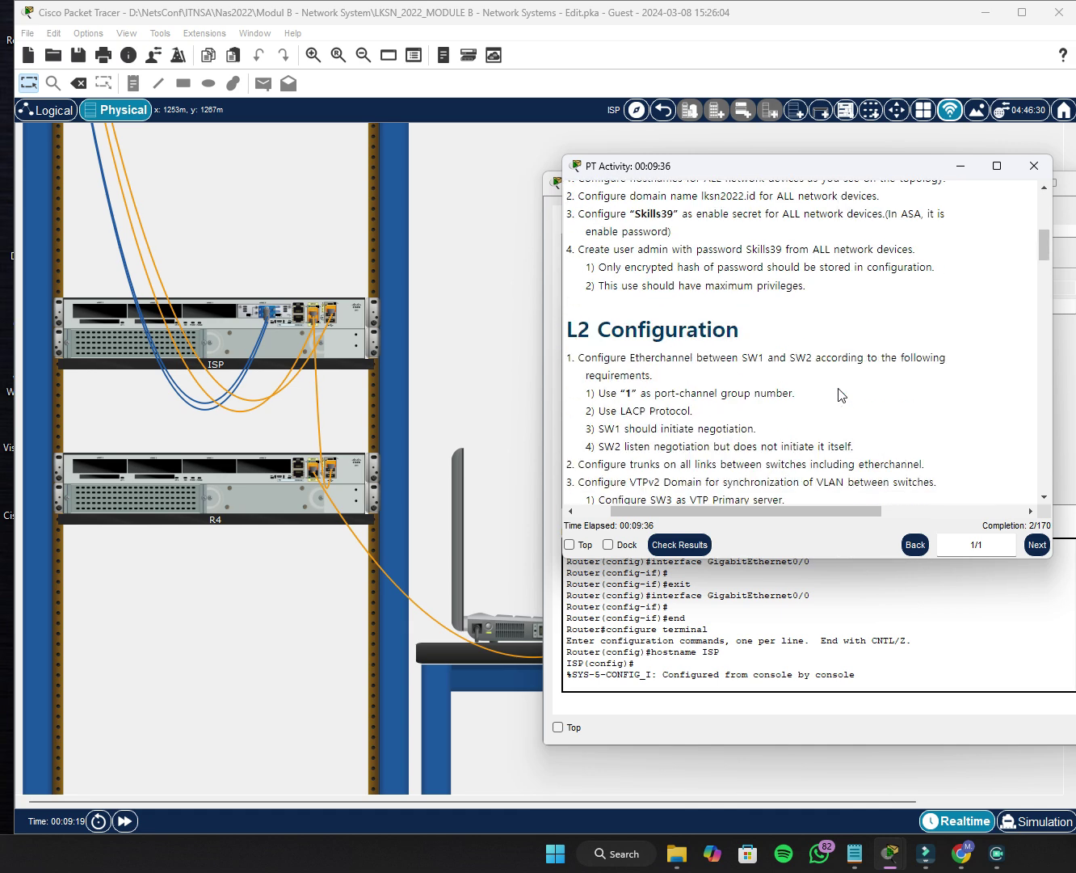
pyautogui.scroll(3, 828, 397)
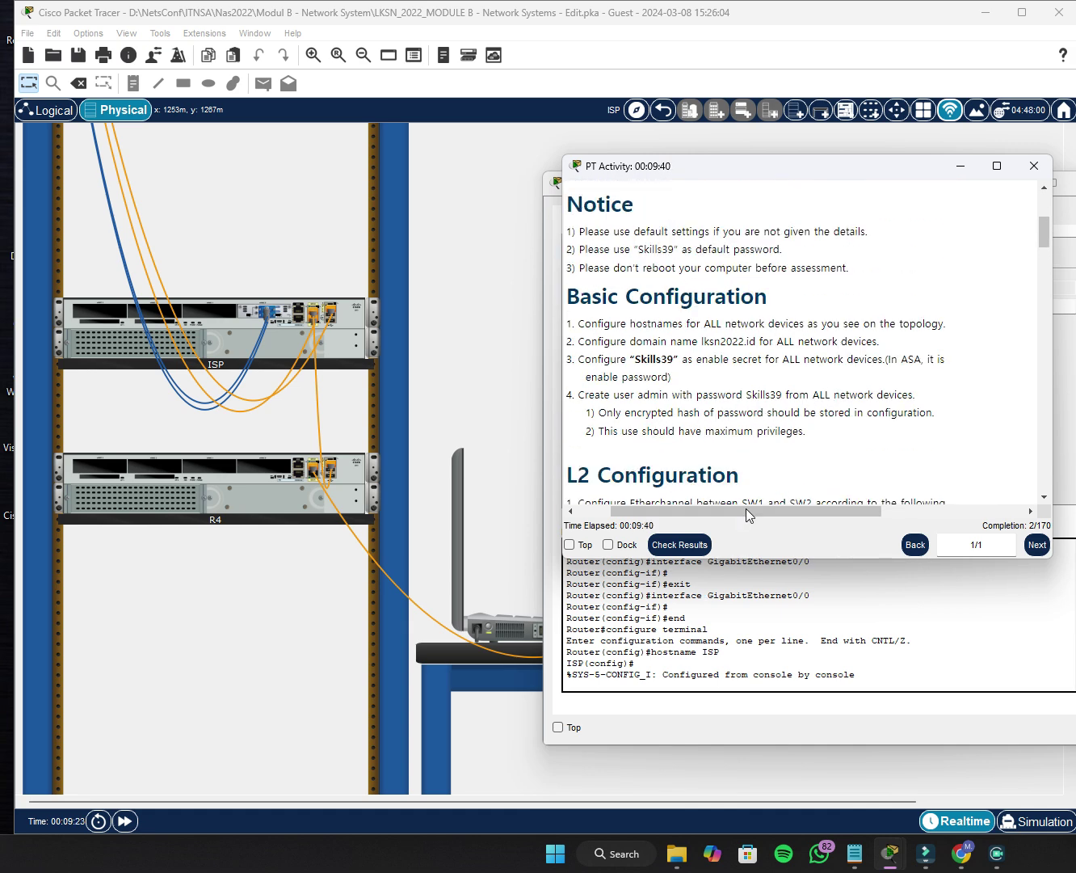
pyautogui.scroll(-1, 799, 391)
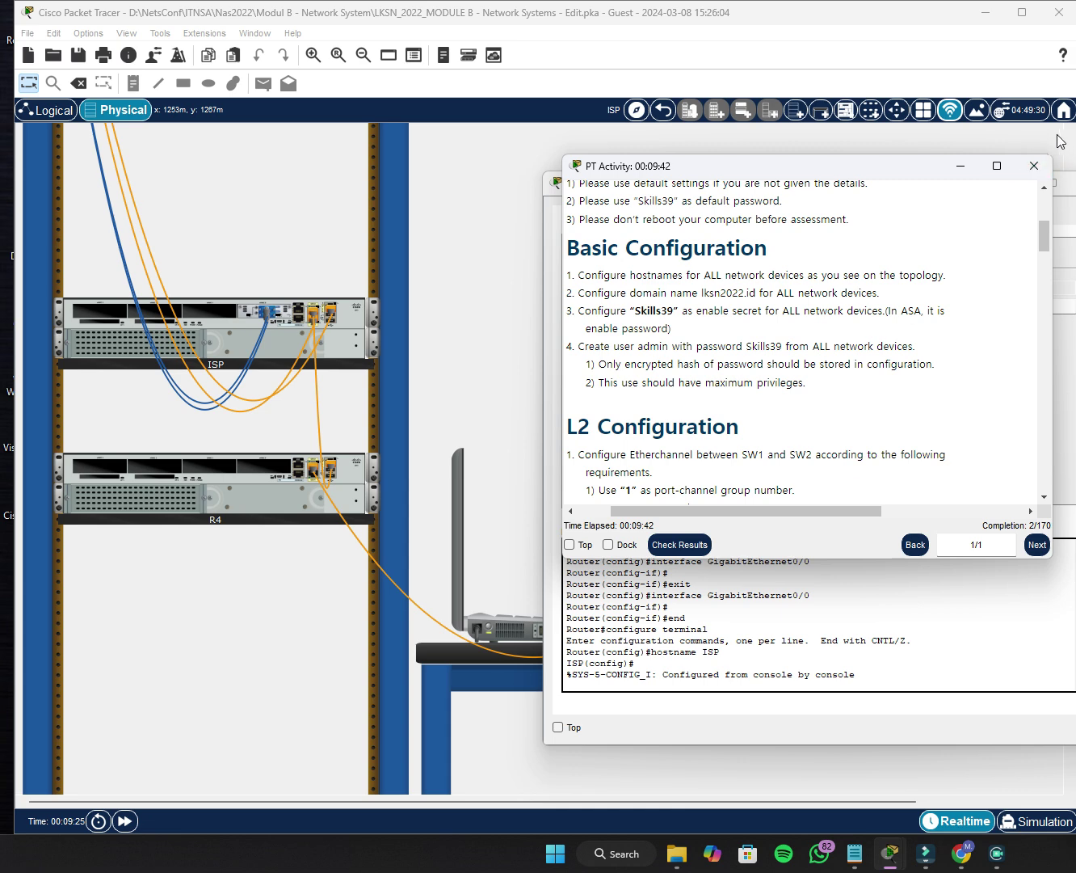
pyautogui.click(963, 166)
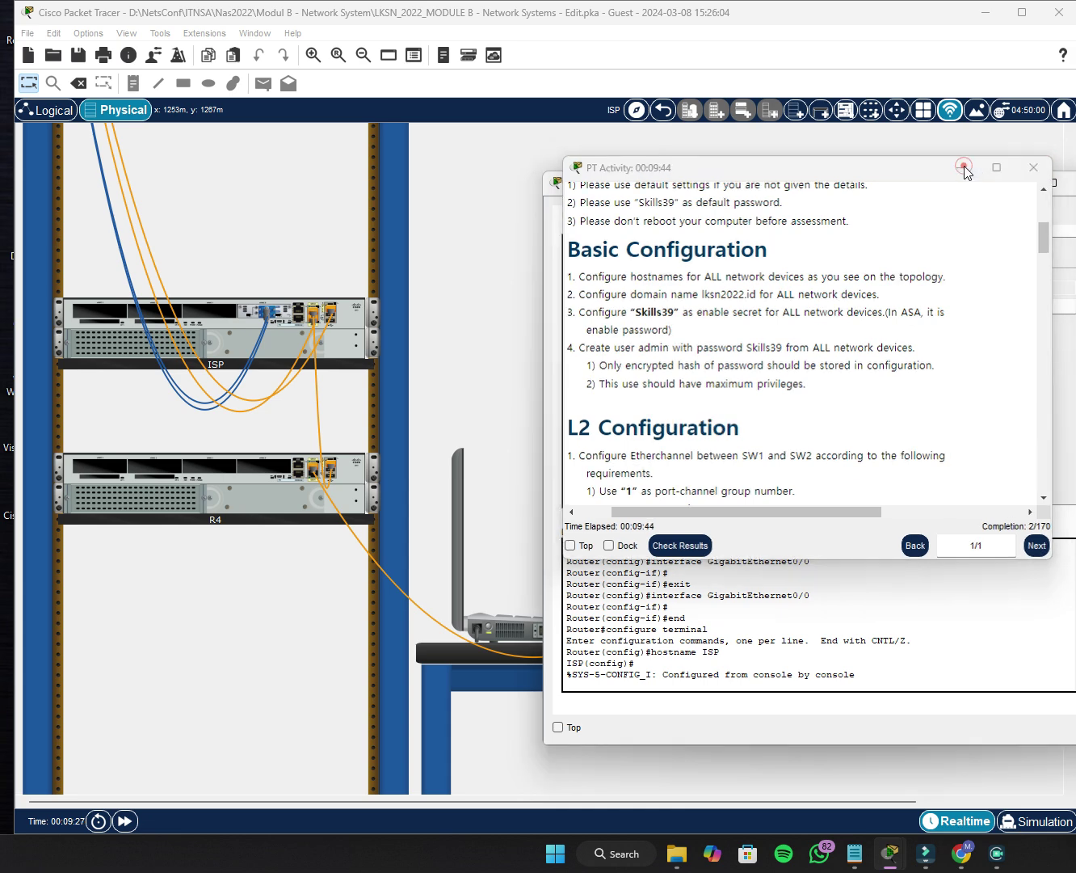
# Change the ISP device's hostname back from ISP to Router, fixing a typo.
pyautogui.click(815, 306)
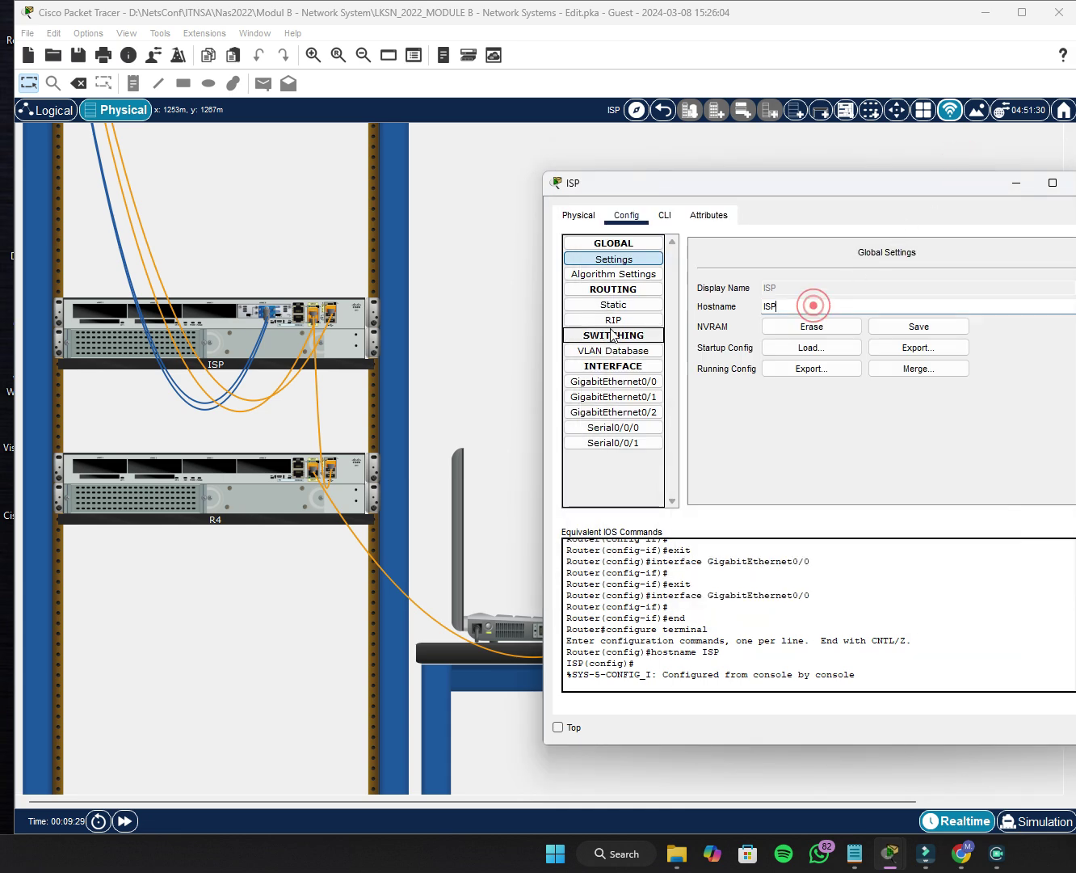
pyautogui.moveTo(777, 303); pyautogui.dragTo(753, 307)
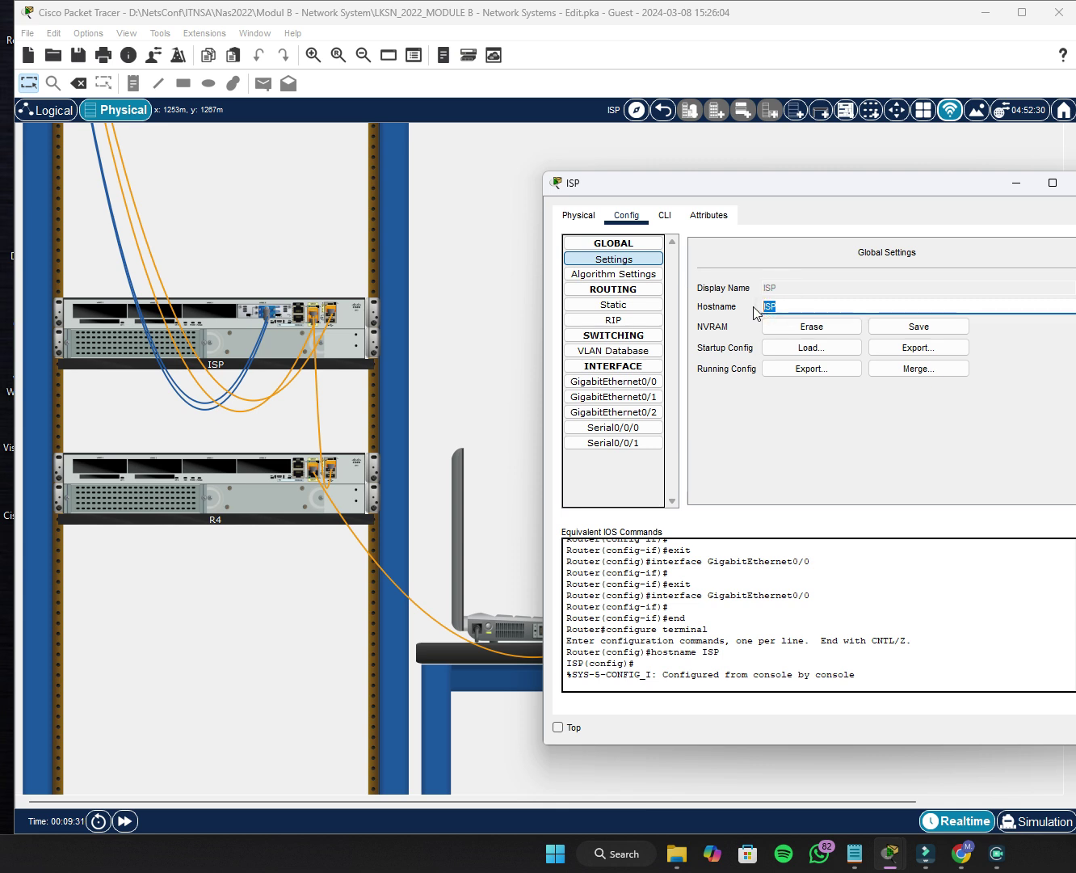
pyautogui.write('rOUTUTER')
pyautogui.press('BackSpace')
pyautogui.press('BackSpace')
pyautogui.press('BackSpace')
pyautogui.press('BackSpace')
pyautogui.press('BackSpace')
pyautogui.press('BackSpace')
pyautogui.press('BackSpace')
pyautogui.press('BackSpace')
pyautogui.write('Router')
pyautogui.press('Return')
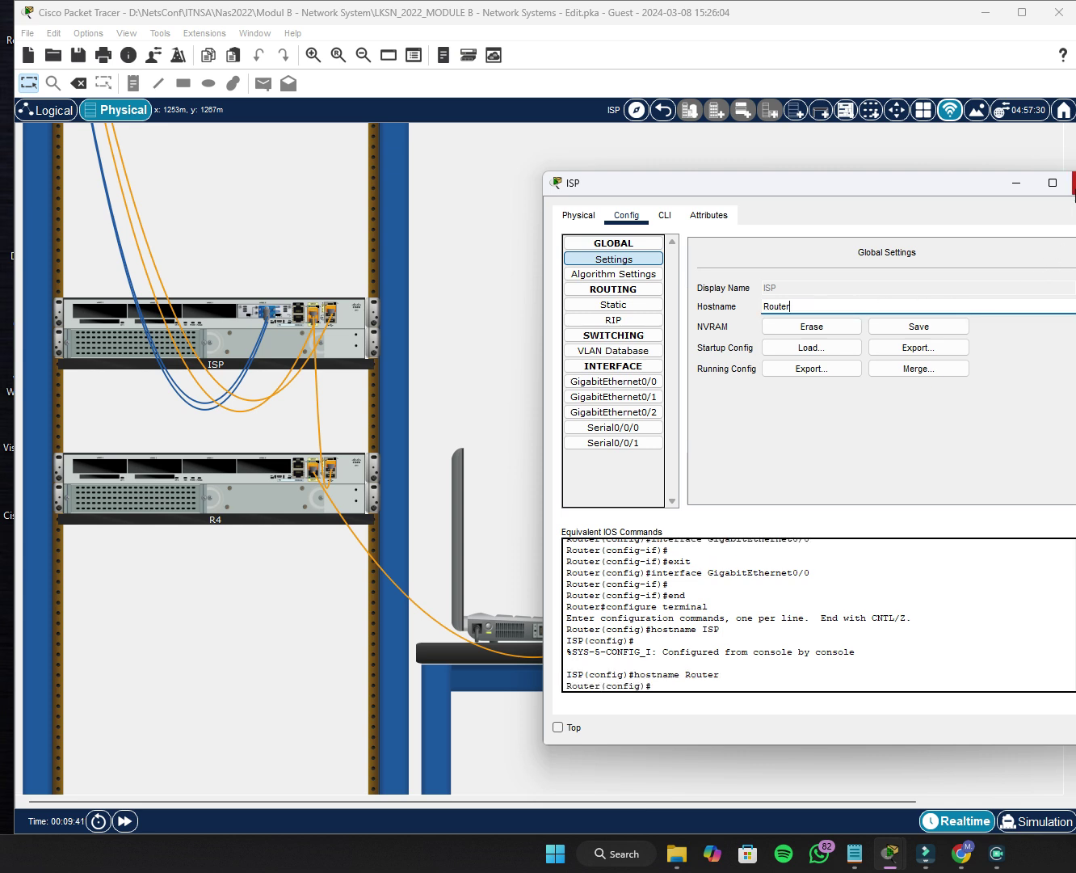
pyautogui.click(1073, 182)
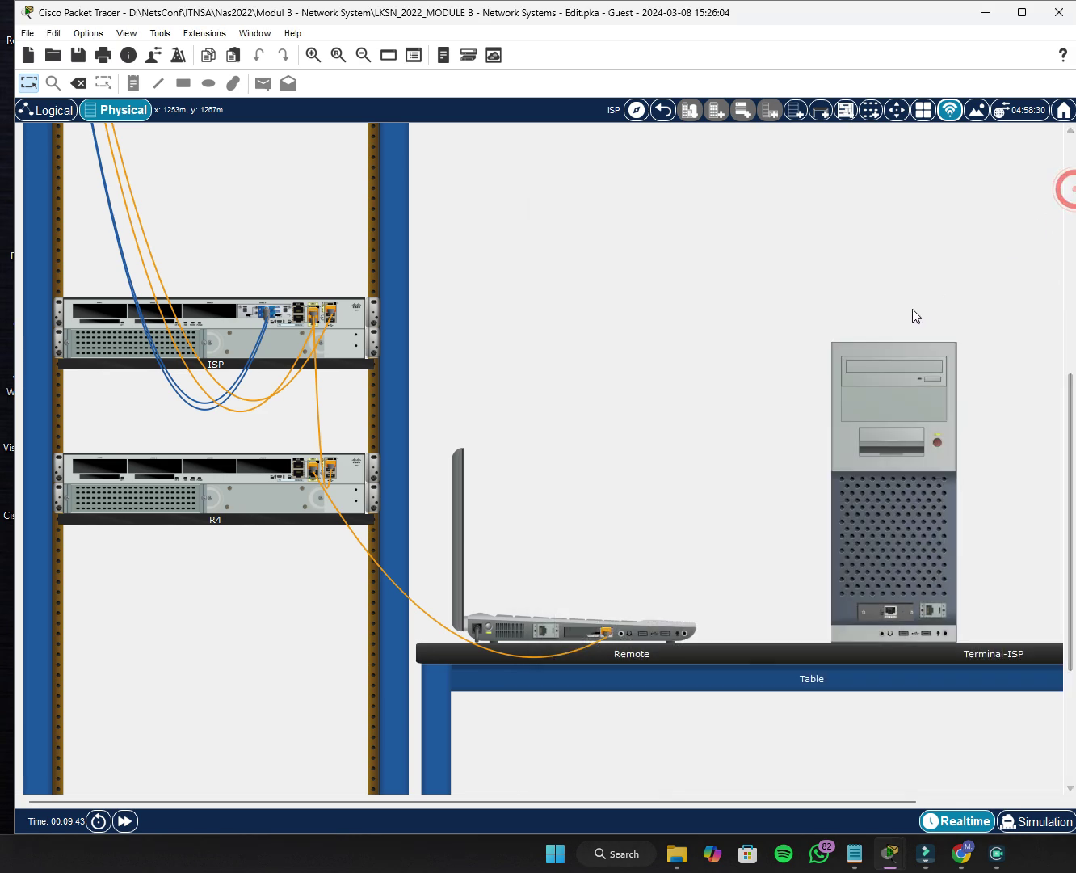
pyautogui.click(728, 338)
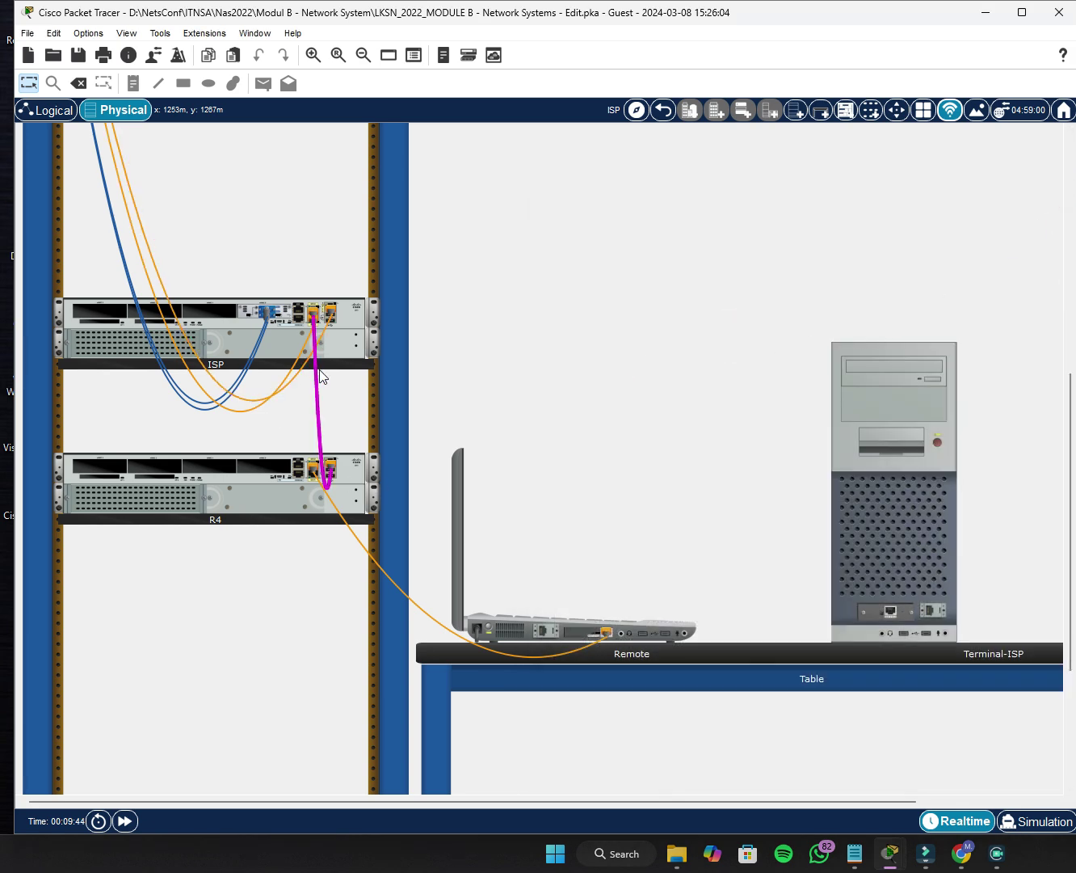
pyautogui.click(225, 344)
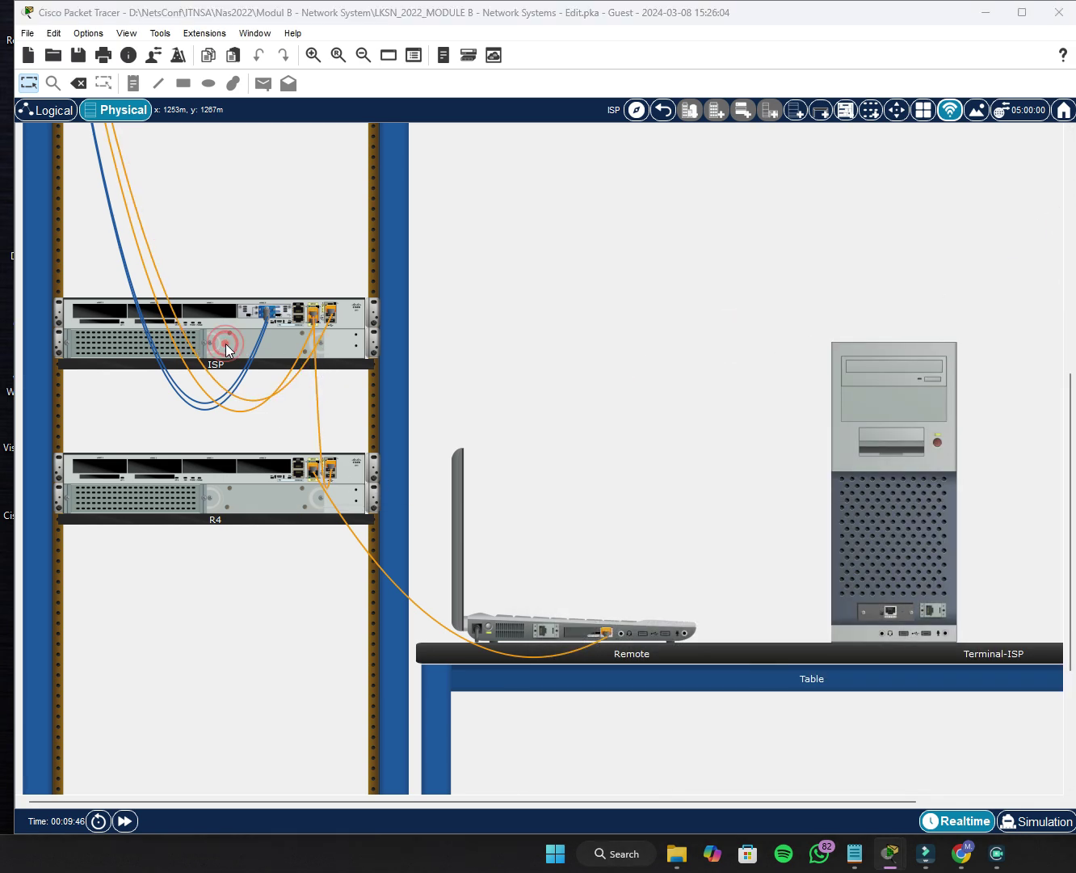
pyautogui.click(673, 218)
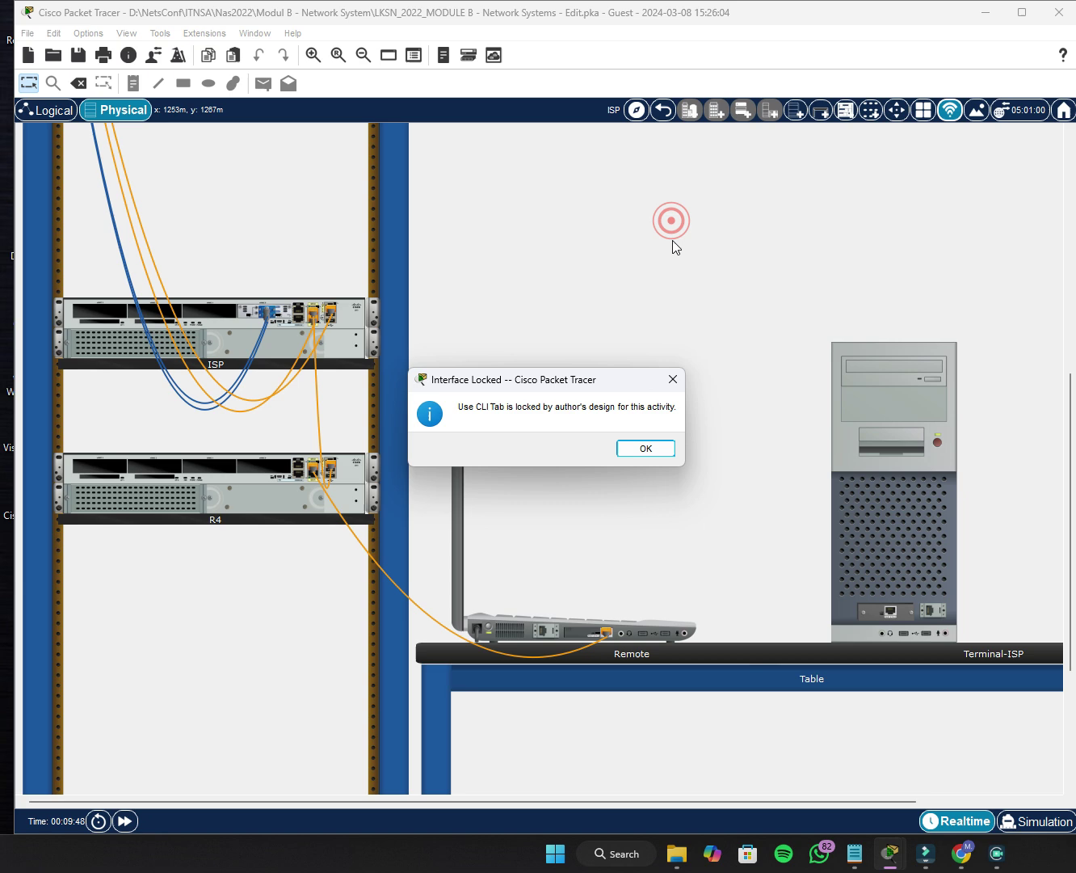
pyautogui.click(644, 450)
pyautogui.scroll(10, 516, 436)
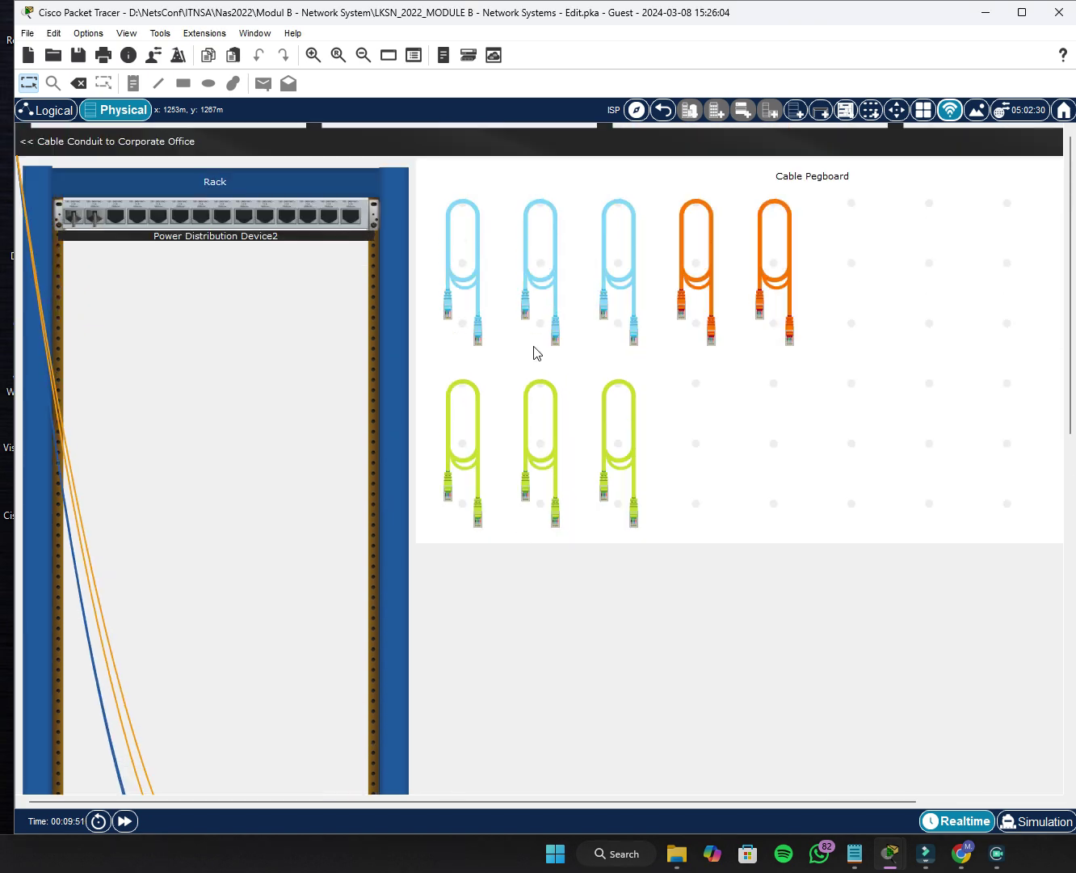
pyautogui.click(481, 282)
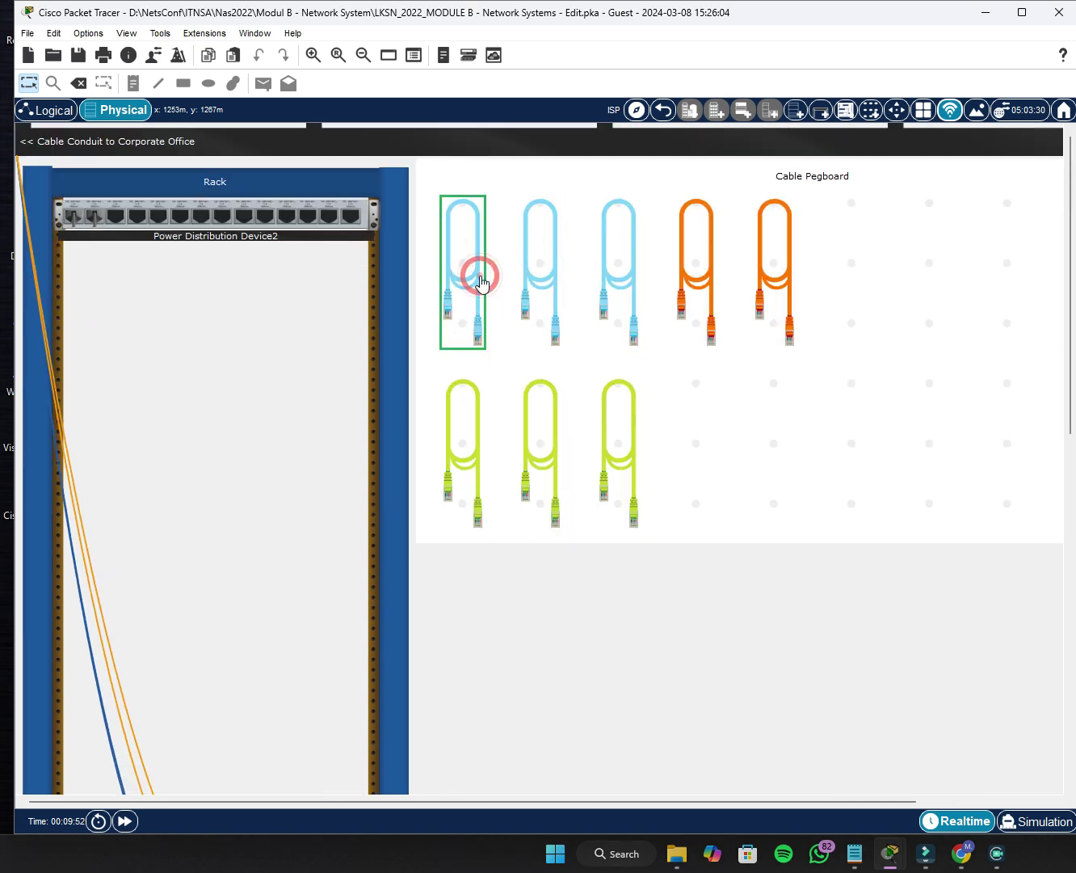
pyautogui.scroll(-1, 480, 280)
pyautogui.click(465, 175)
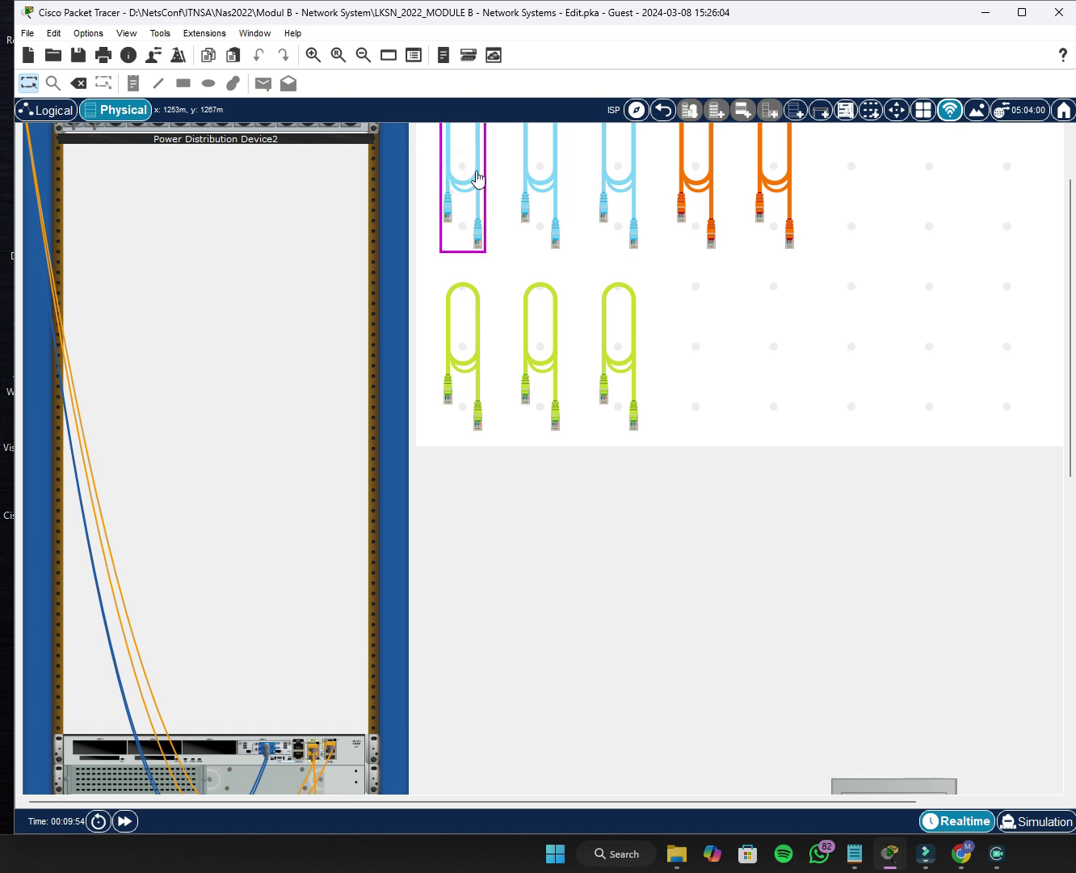
pyautogui.click(471, 162)
pyautogui.scroll(1, 459, 404)
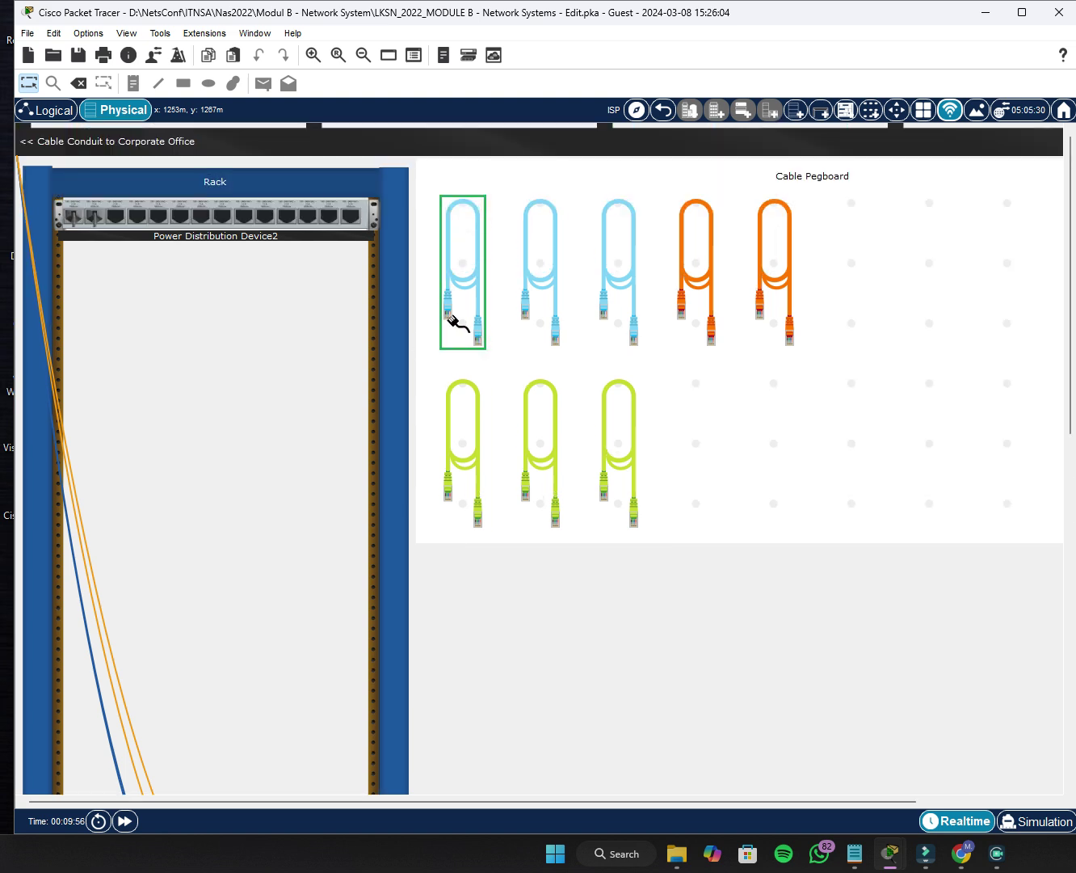
pyautogui.scroll(-4, 441, 608)
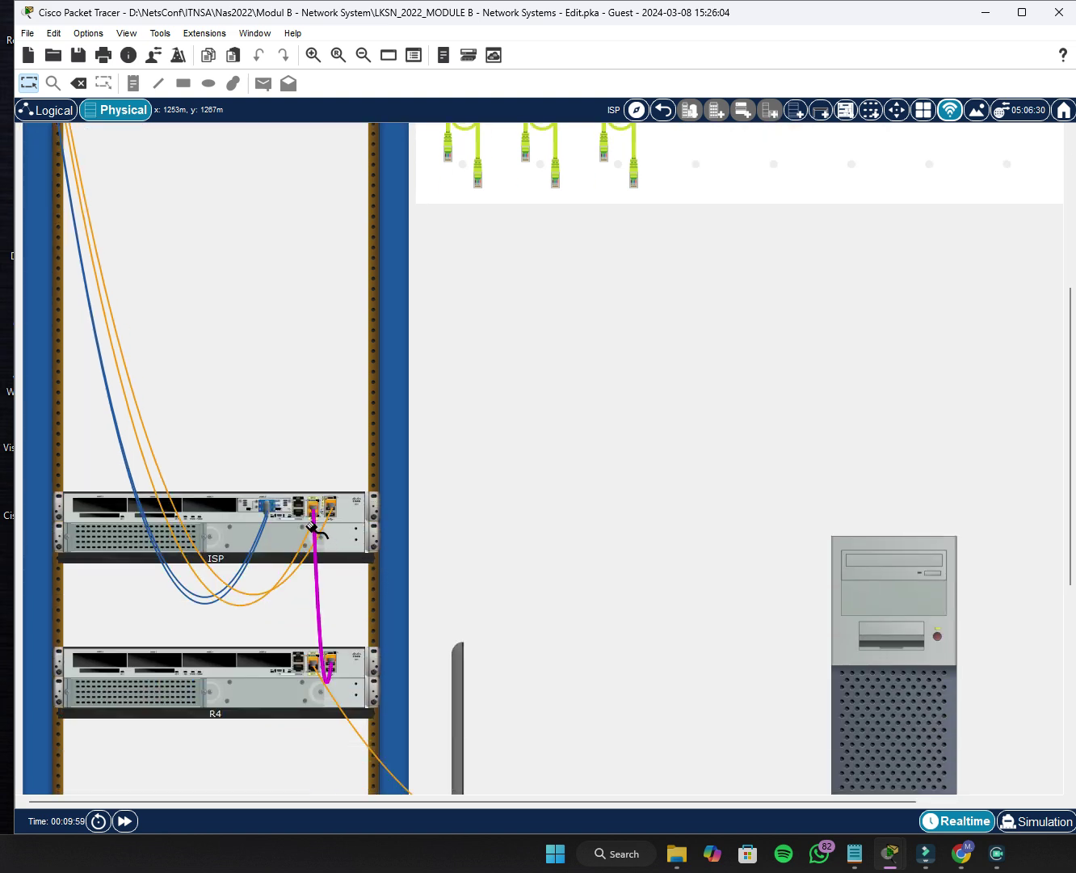
pyautogui.click(298, 513)
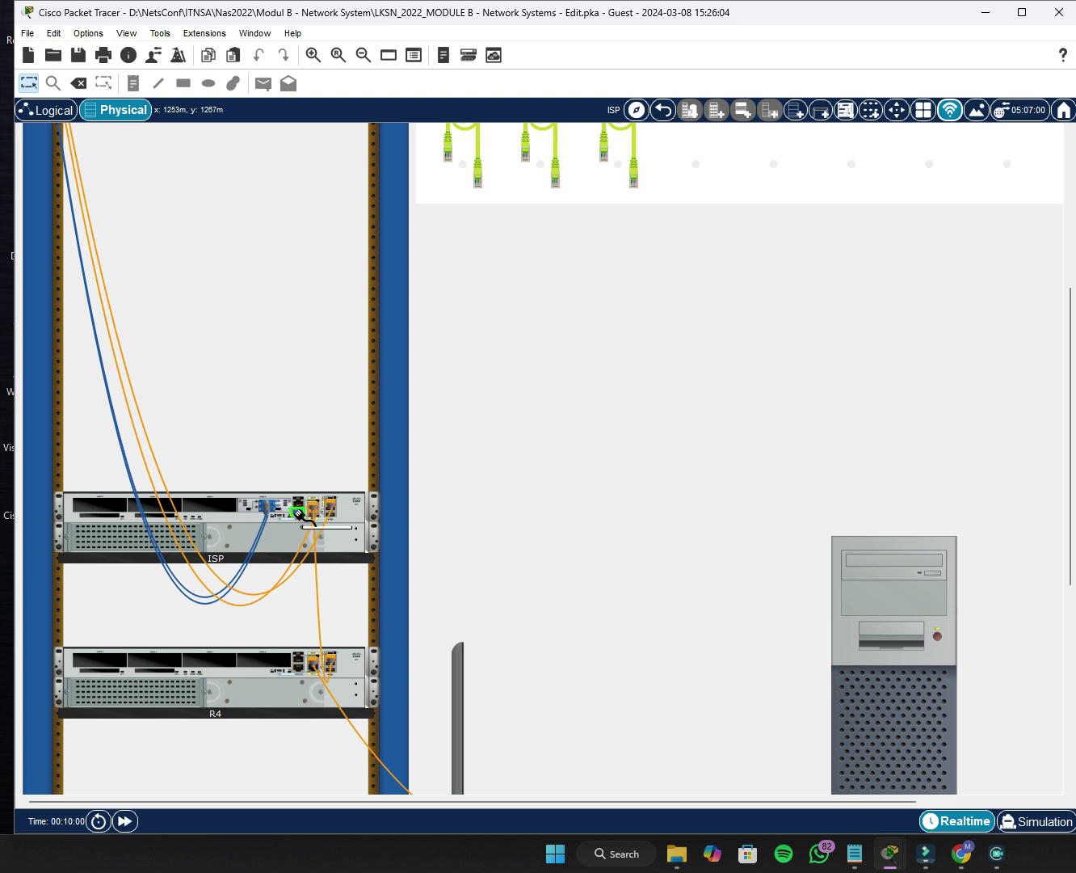
pyautogui.scroll(-3, 549, 543)
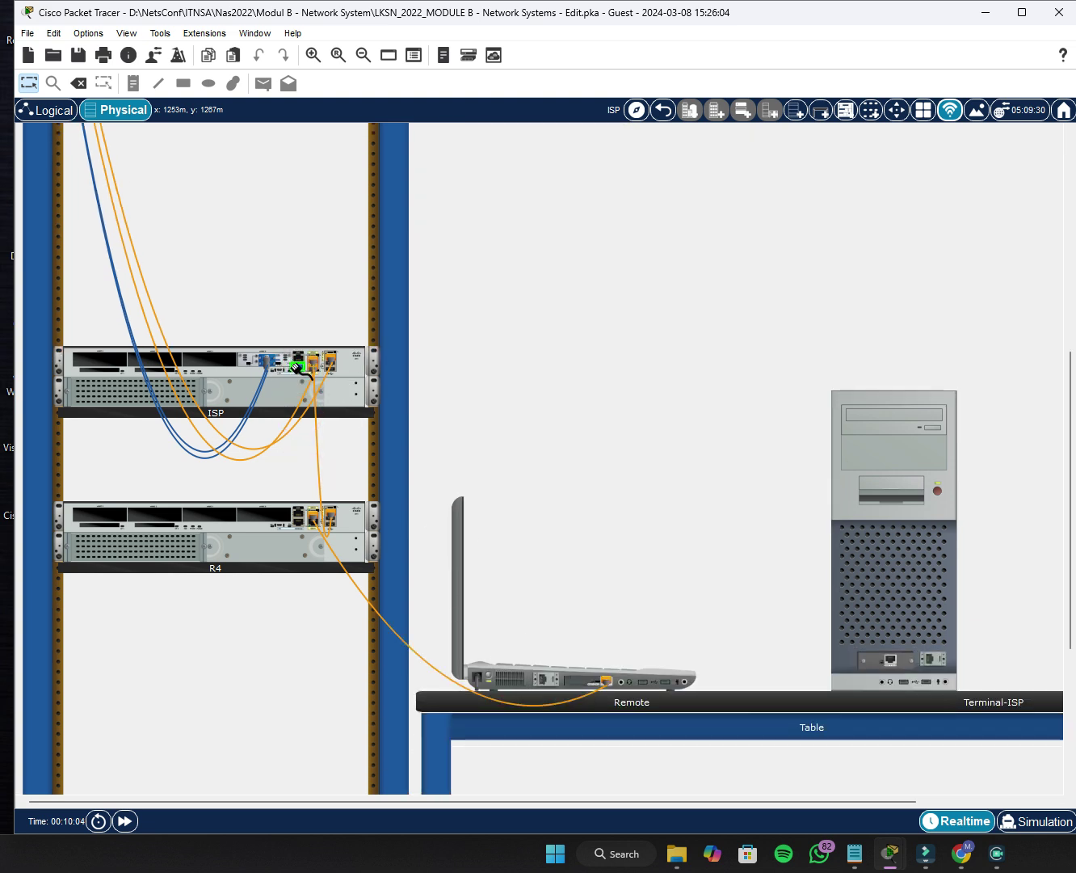
pyautogui.moveTo(308, 375); pyautogui.dragTo(362, 412)
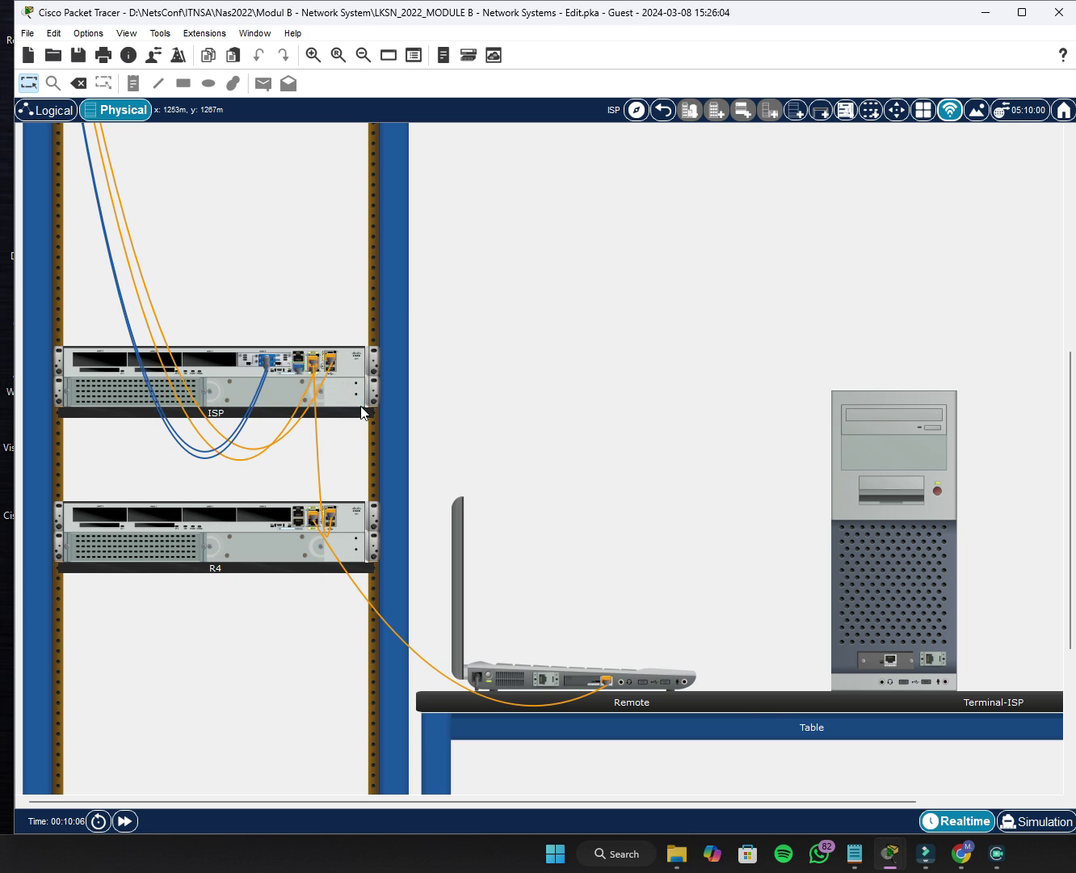
# Connect a blue console cable from the ISP Console port to Remote's RS 232 port.
pyautogui.scroll(5, 557, 433)
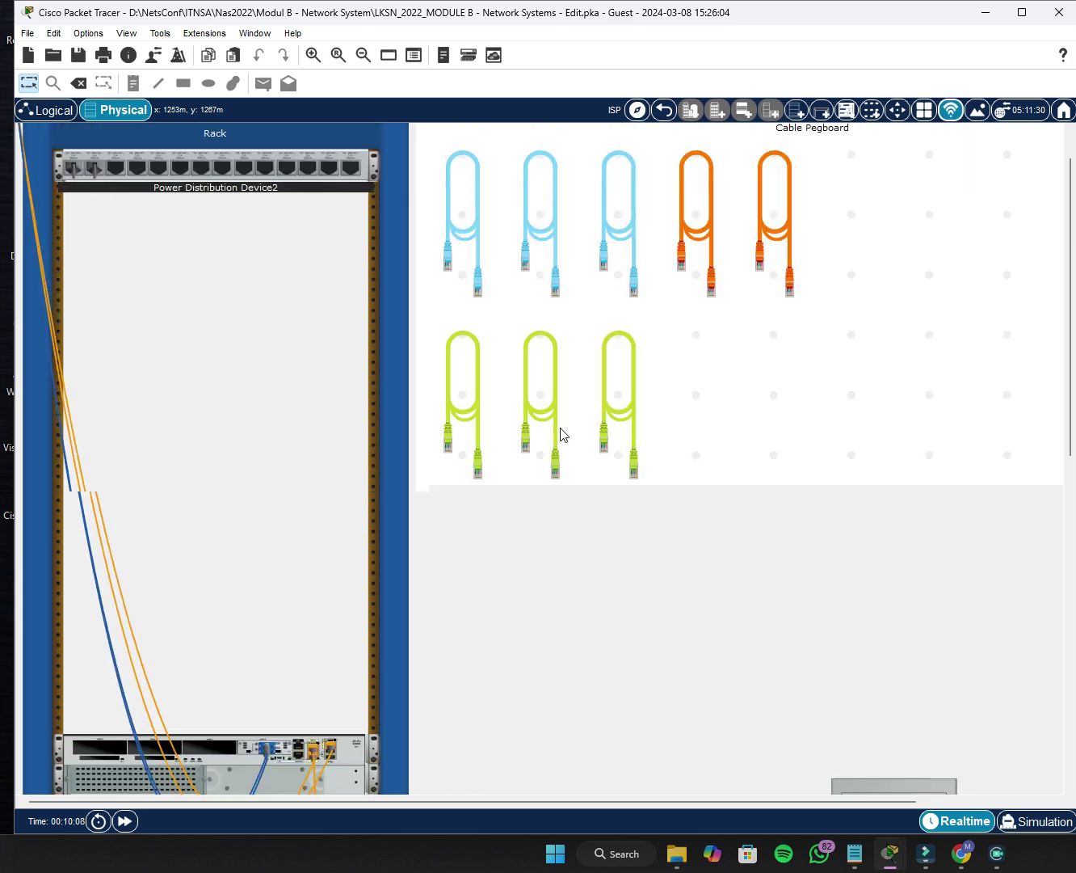
pyautogui.click(479, 278)
pyautogui.scroll(-5, 353, 431)
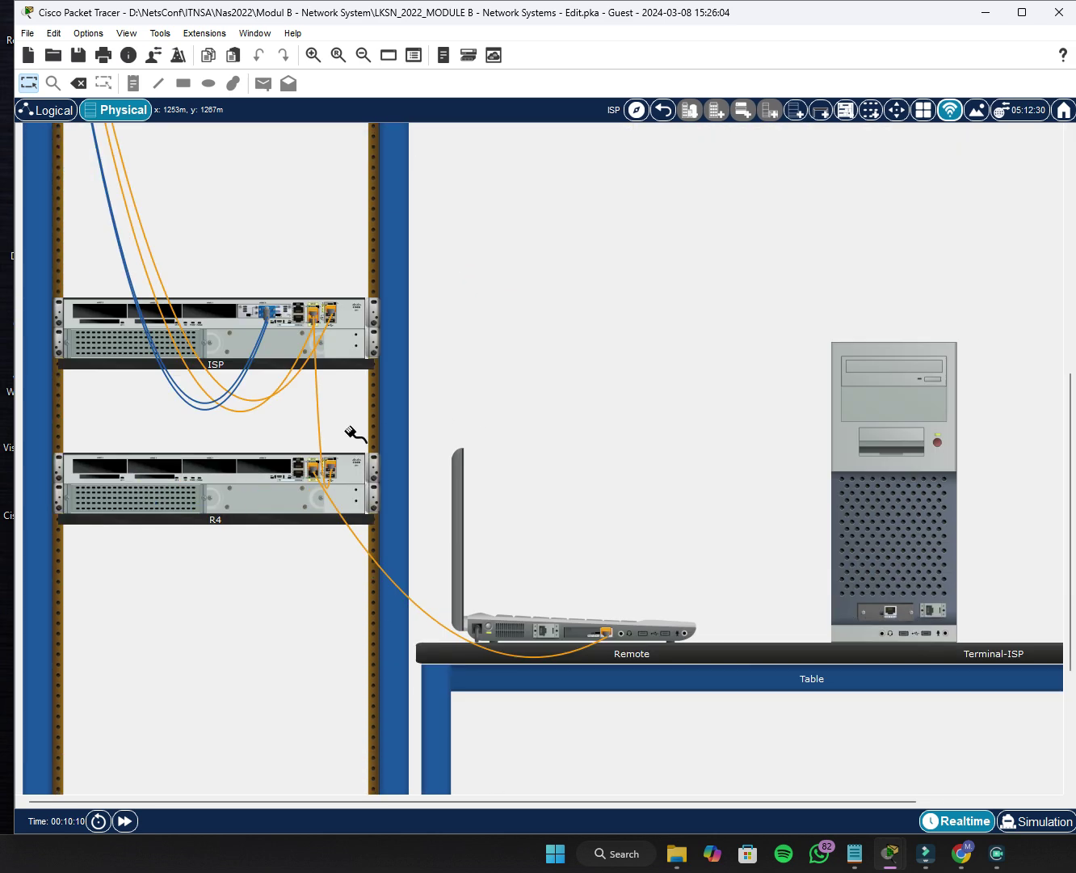
pyautogui.click(299, 319)
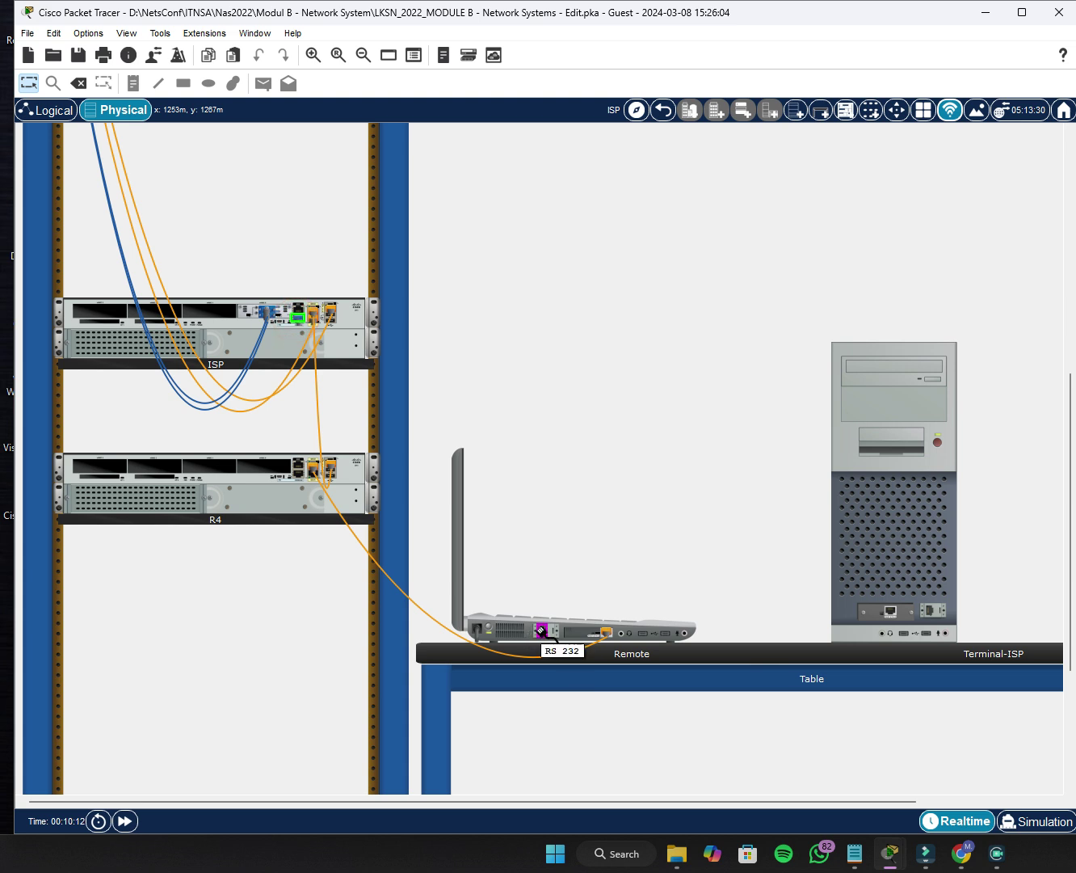
pyautogui.click(544, 634)
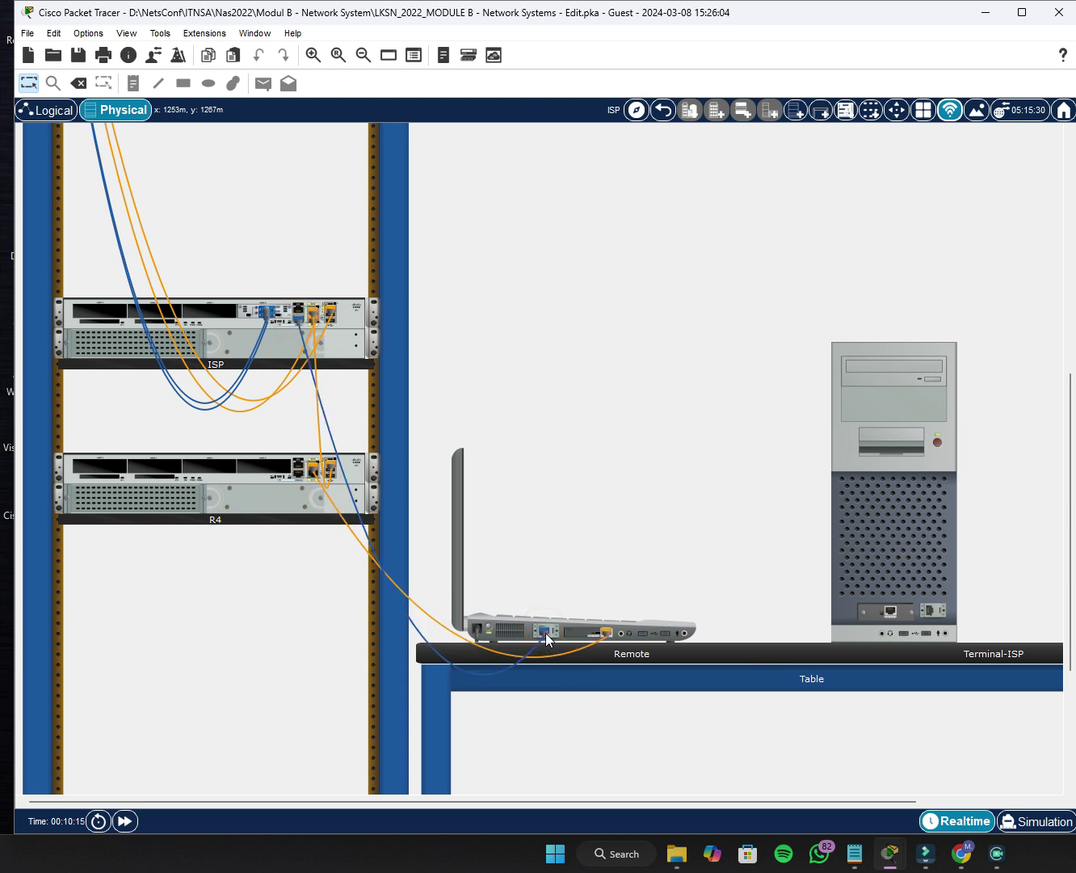
pyautogui.moveTo(547, 635)
pyautogui.click(546, 631)
pyautogui.click(1075, 185)
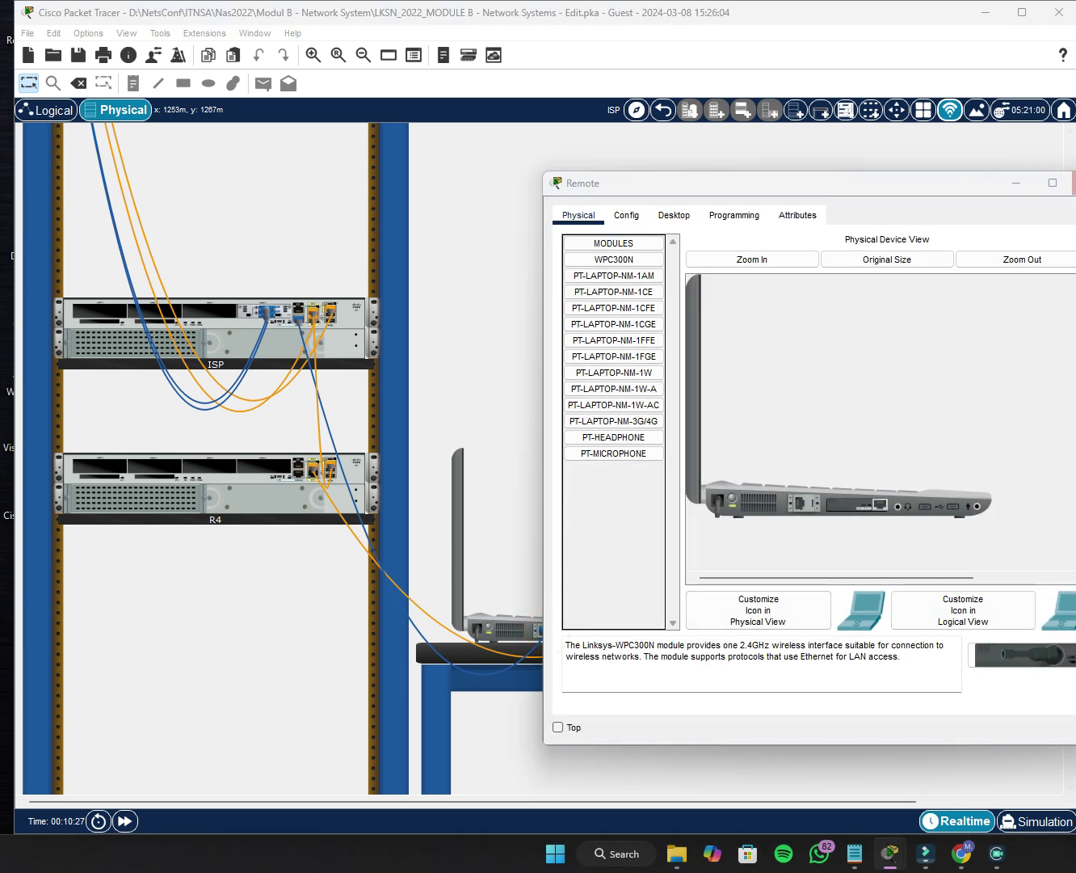
pyautogui.click(575, 492)
pyautogui.click(1073, 182)
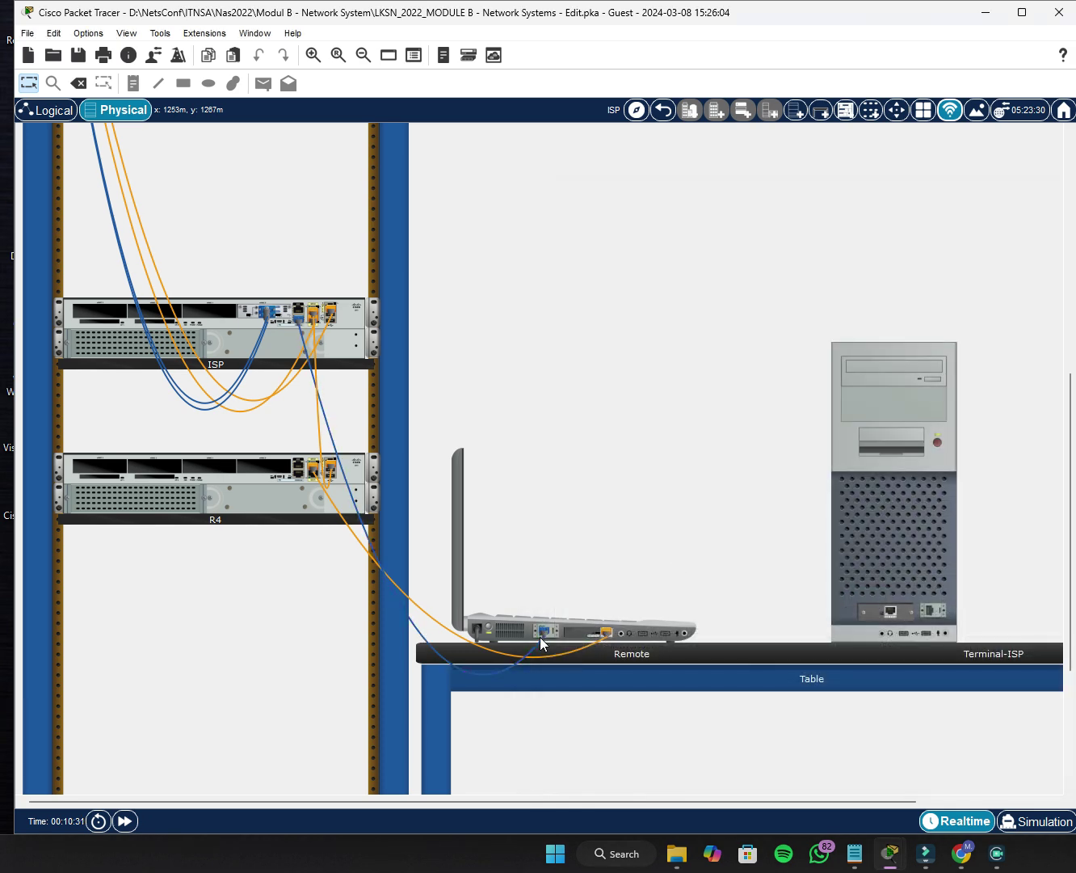
pyautogui.click(890, 613)
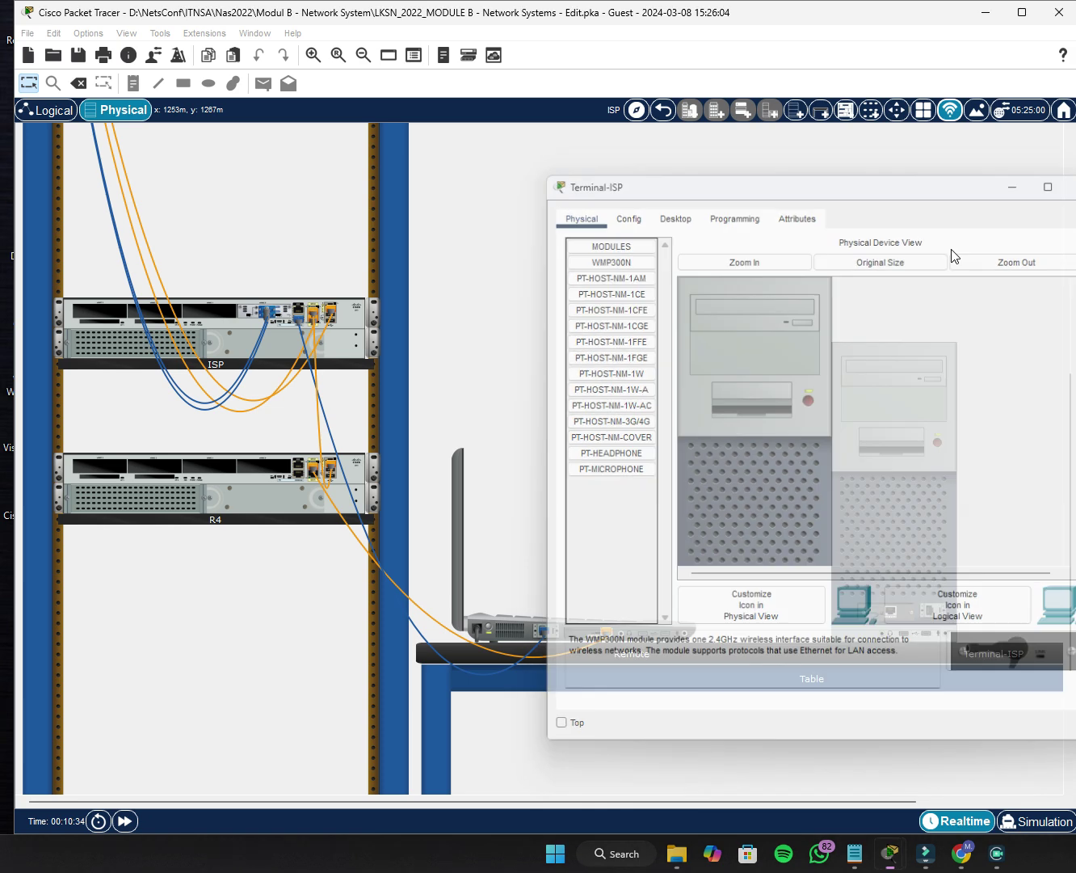
pyautogui.click(1072, 180)
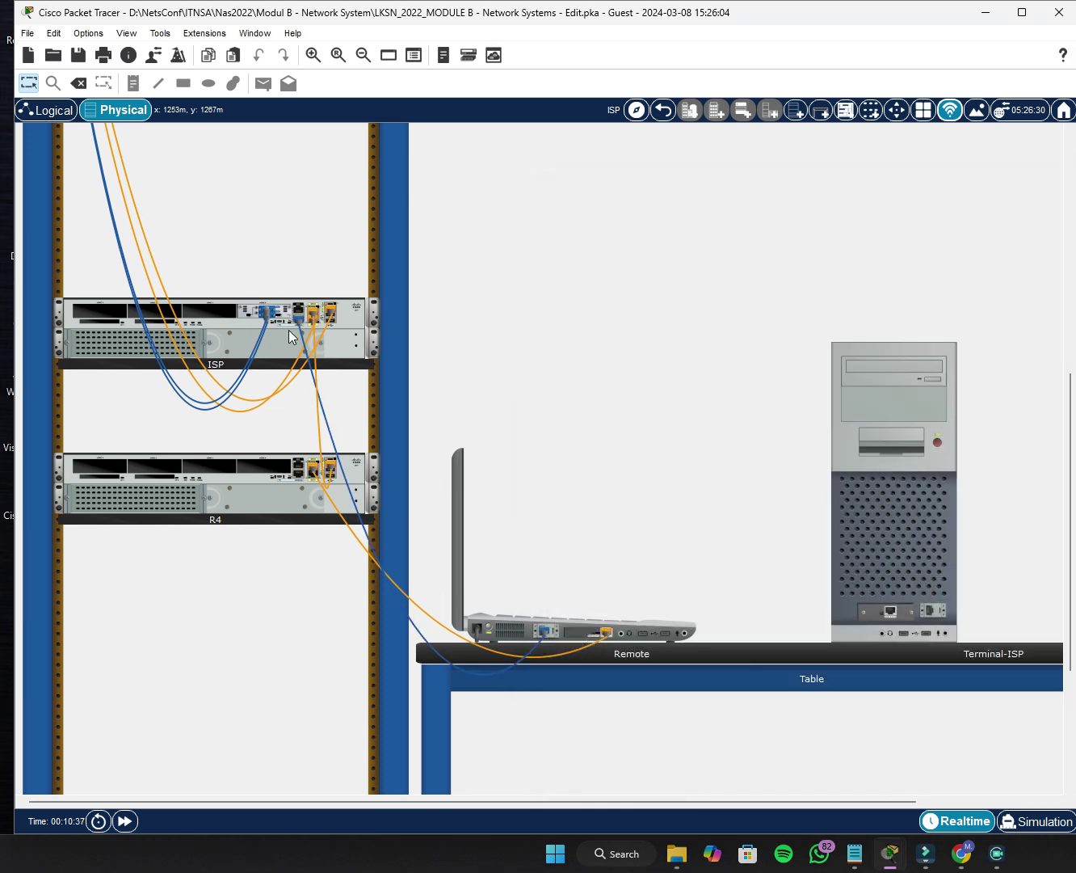
pyautogui.moveTo(300, 322)
pyautogui.mouseDown()
pyautogui.moveTo(332, 342)
pyautogui.moveTo(316, 319)
pyautogui.moveTo(302, 323)
pyautogui.mouseUp()
pyautogui.moveTo(546, 636); pyautogui.dragTo(831, 633)
pyautogui.moveTo(891, 611); pyautogui.dragTo(889, 613)
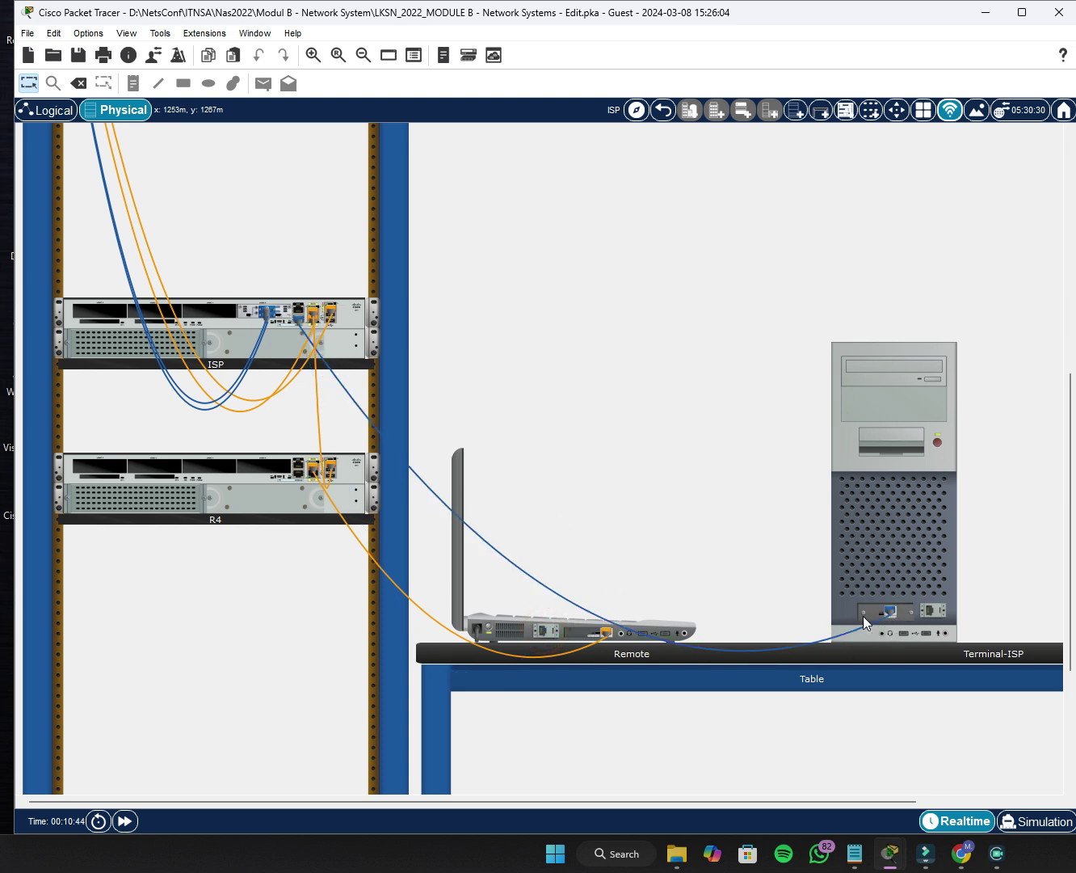
pyautogui.click(890, 521)
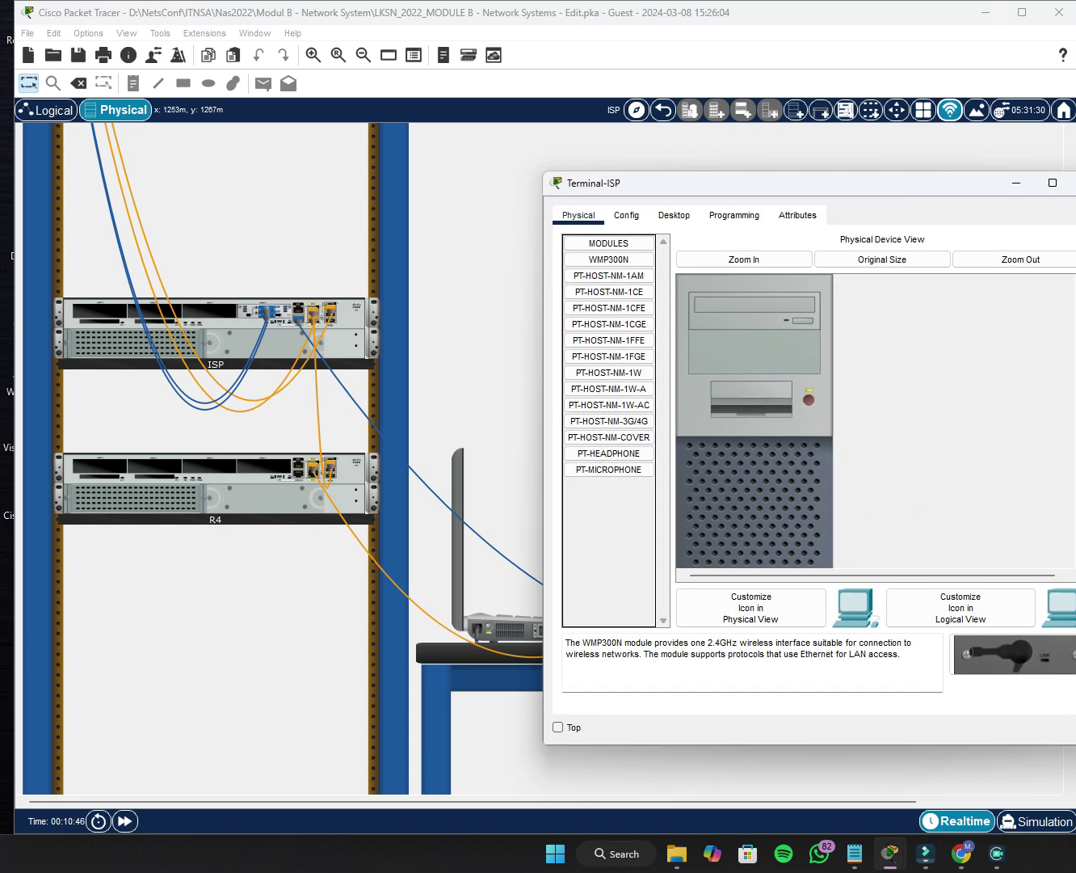
pyautogui.click(821, 373)
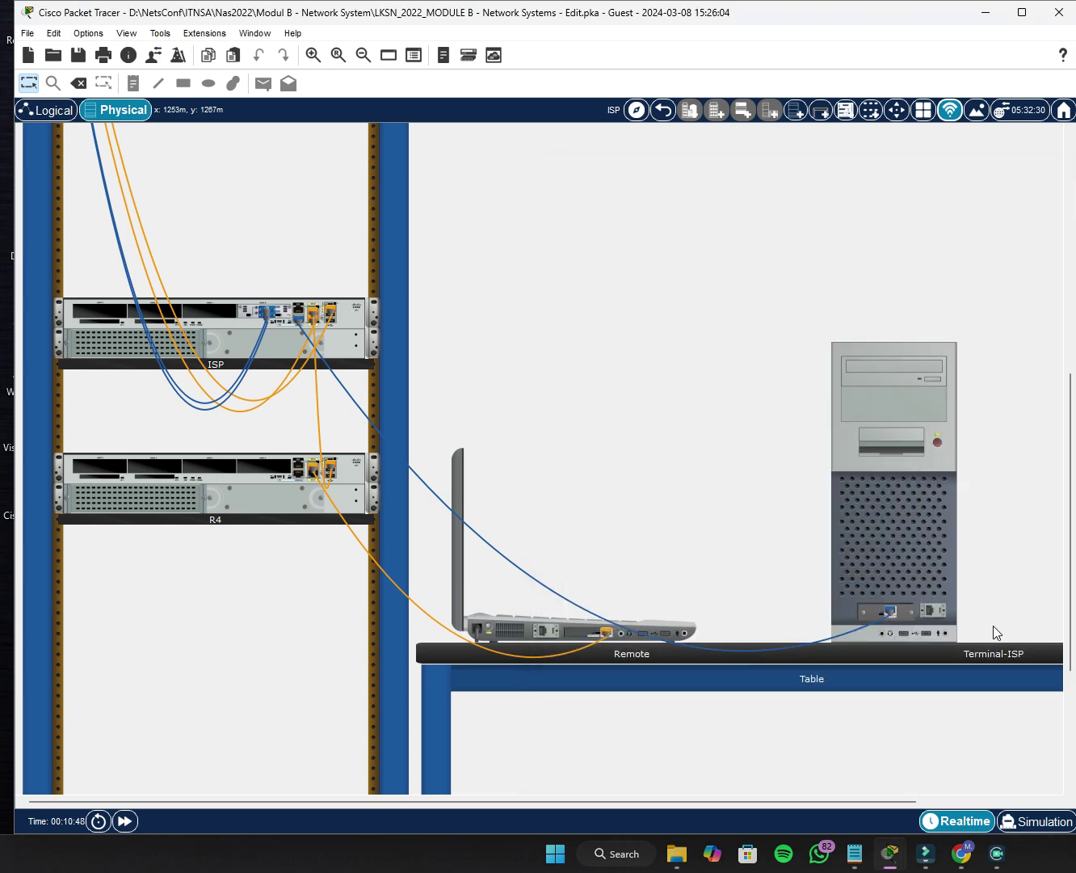
pyautogui.moveTo(889, 610); pyautogui.dragTo(549, 632)
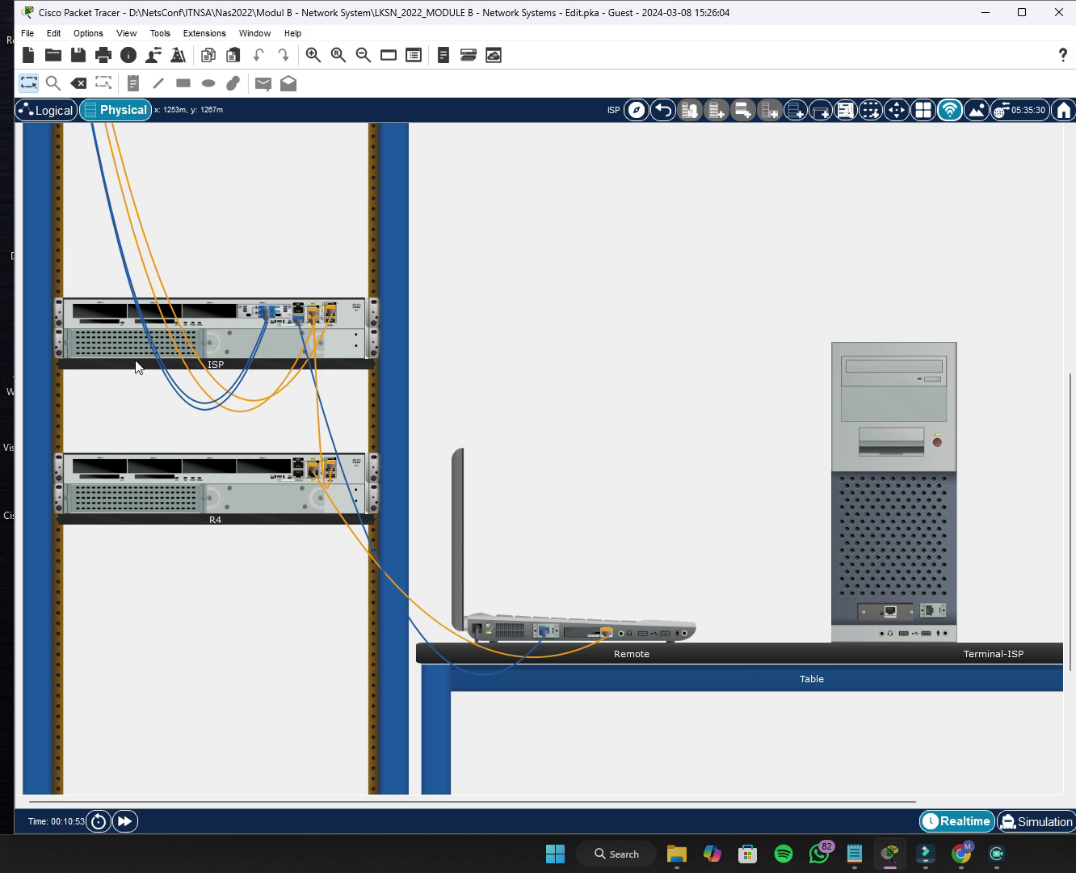
pyautogui.click(568, 635)
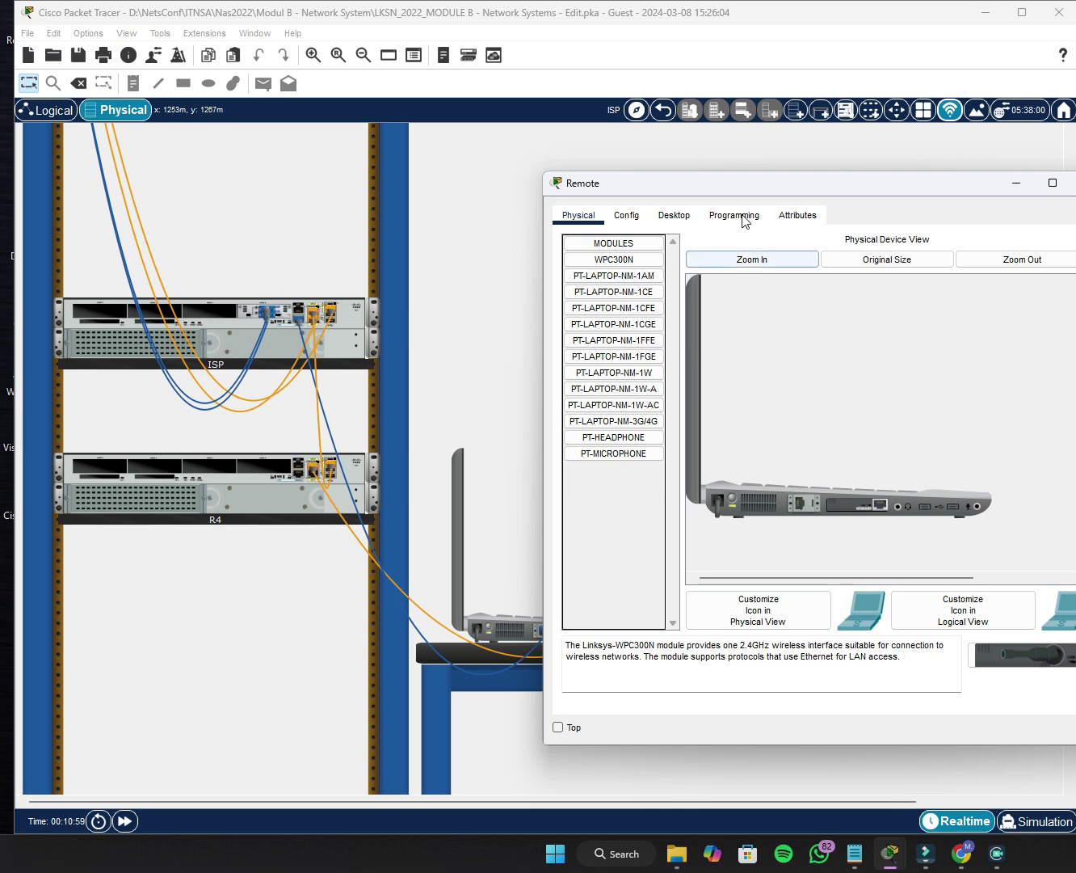
# Open the Remote laptop's Terminal and connect to the router console.
pyautogui.click(673, 217)
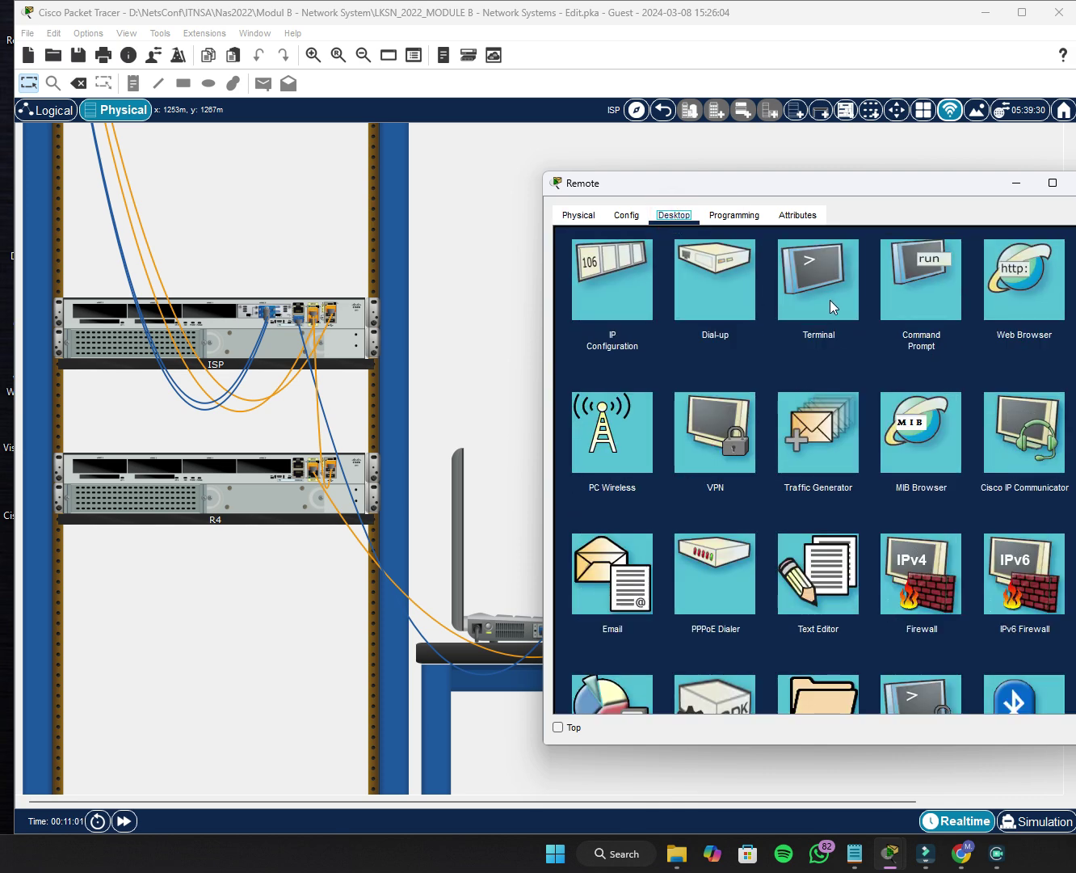
pyautogui.click(831, 301)
pyautogui.click(1045, 396)
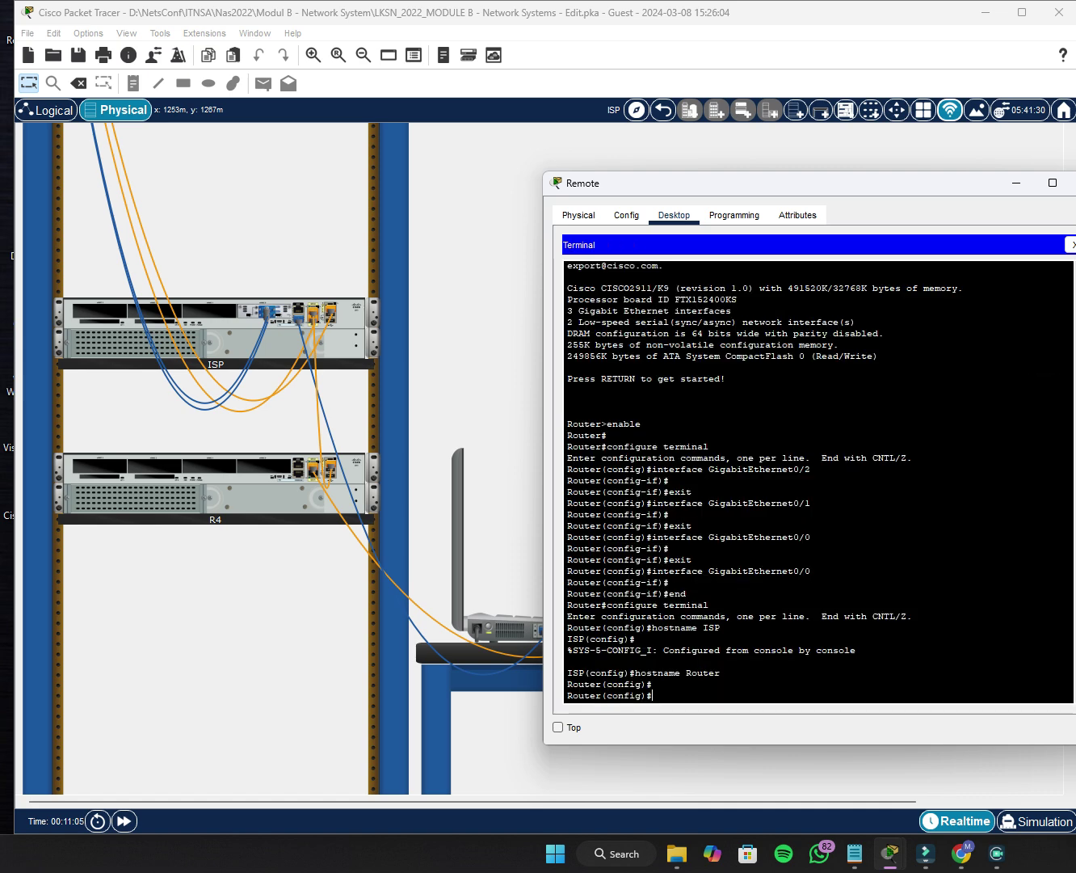
pyautogui.press('Return')
pyautogui.press('Return')
pyautogui.press('Return')
pyautogui.press('Return')
pyautogui.press('Return')
pyautogui.press('Return')
pyautogui.press('Return')
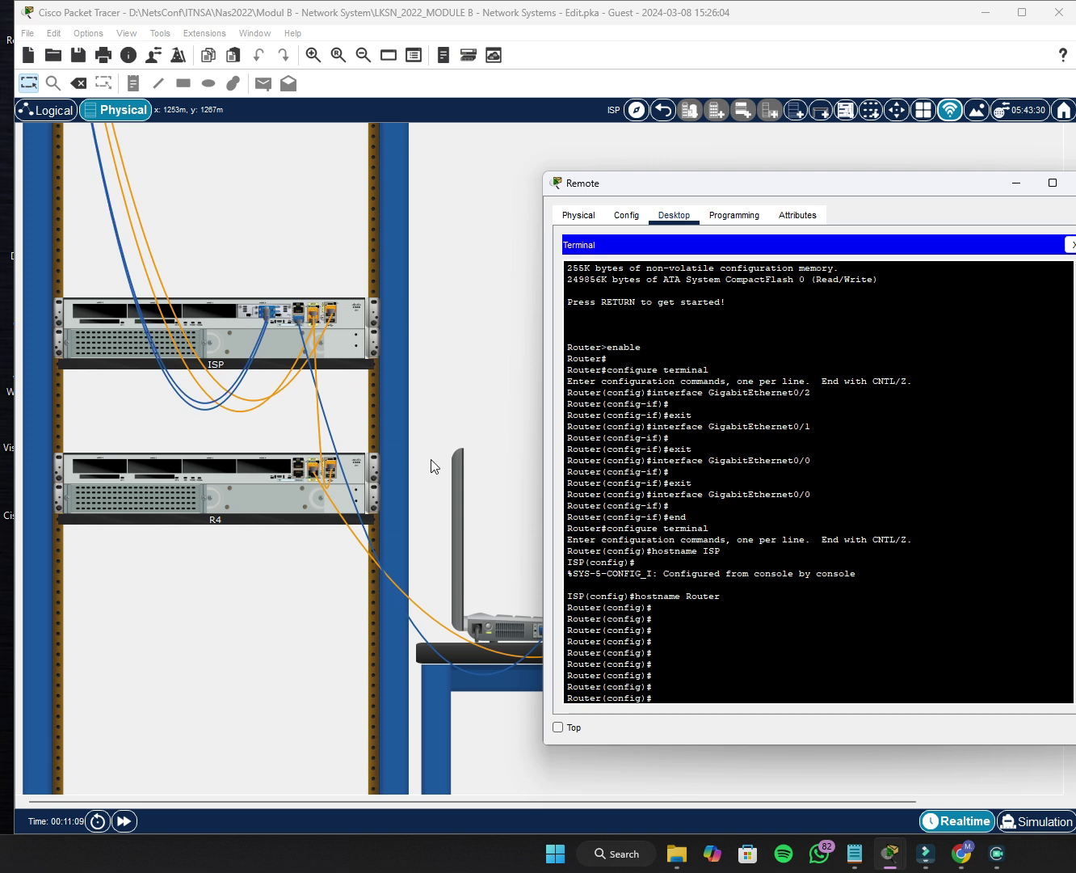
pyautogui.moveTo(954, 190); pyautogui.dragTo(899, 176)
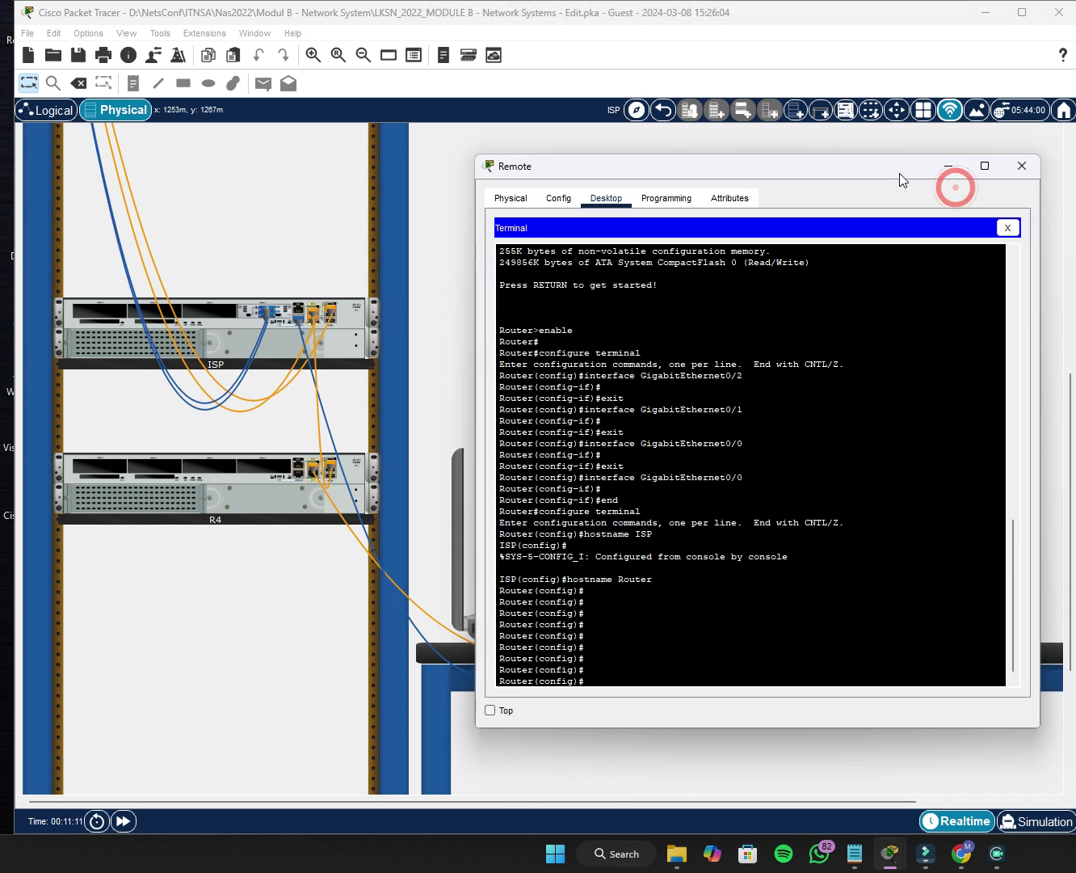
# Set the router's hostname to ISP at the Router(config)# prompt.
pyautogui.hotkey('alt', 'Tab')
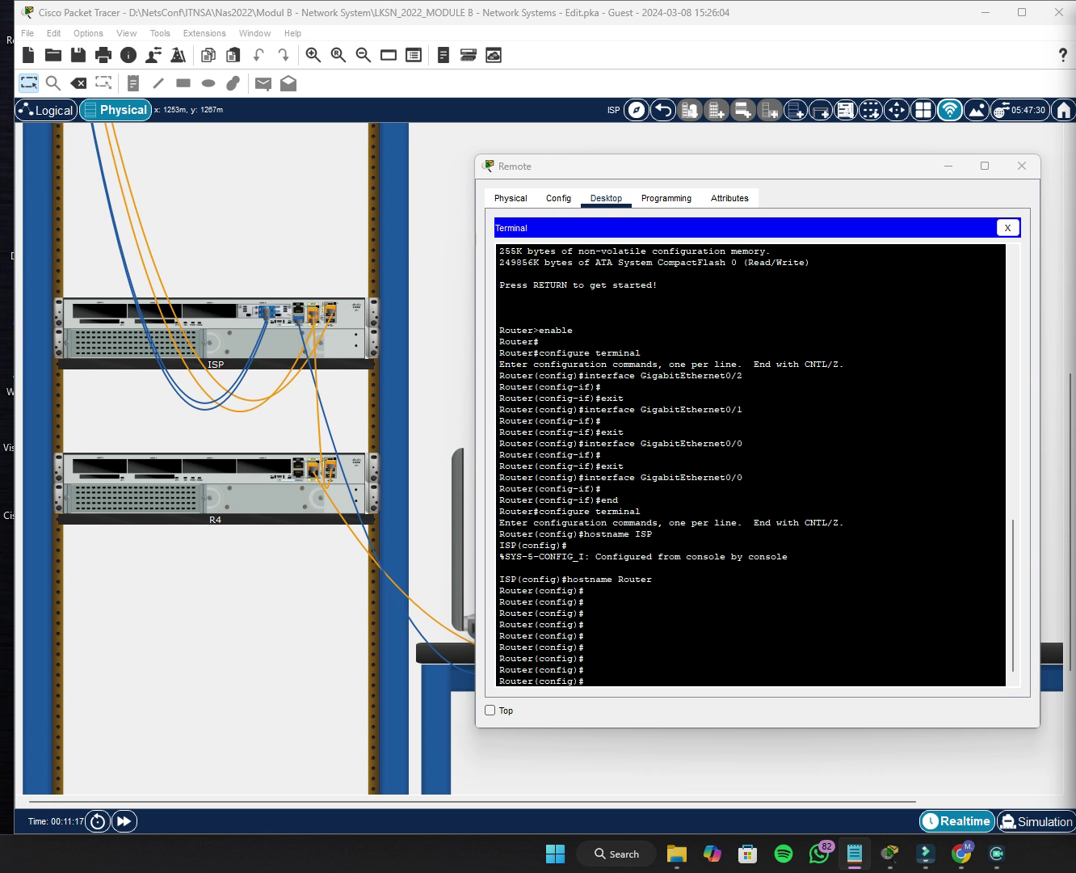
pyautogui.hotkey('alt', 'Tab')
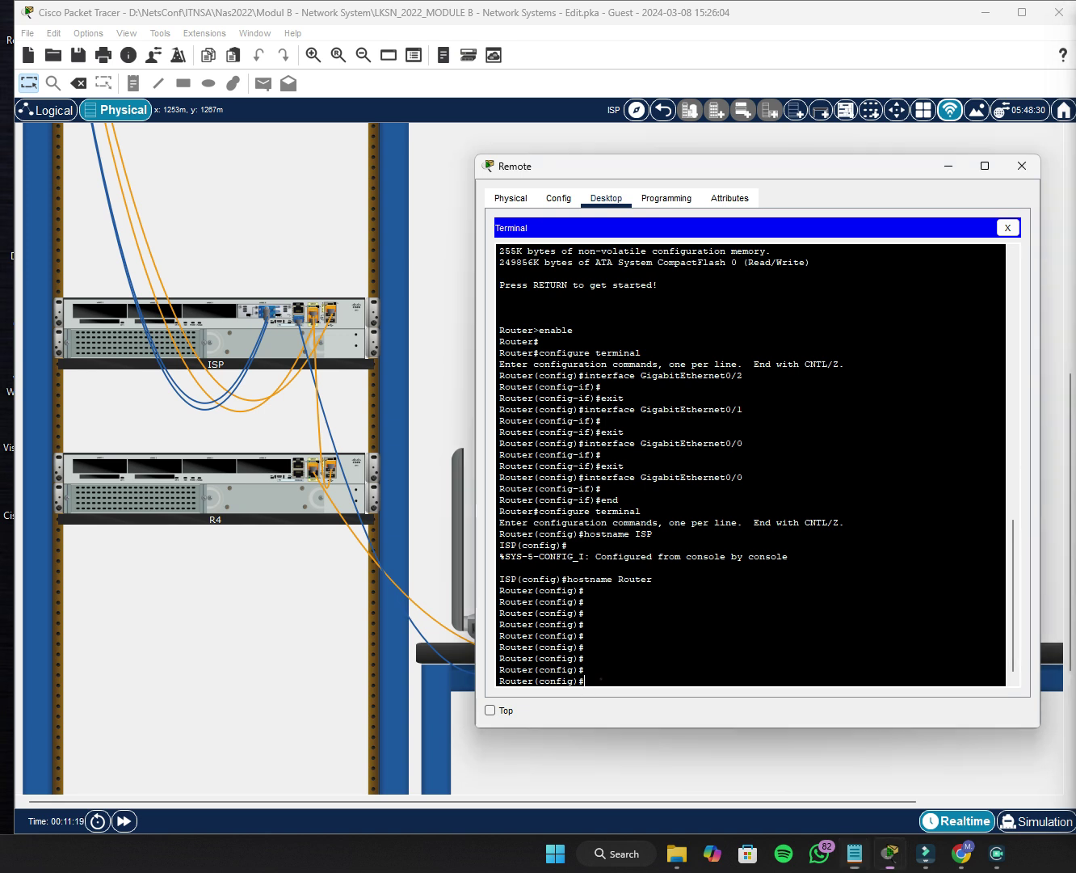
pyautogui.click(601, 679)
pyautogui.write('hostna')
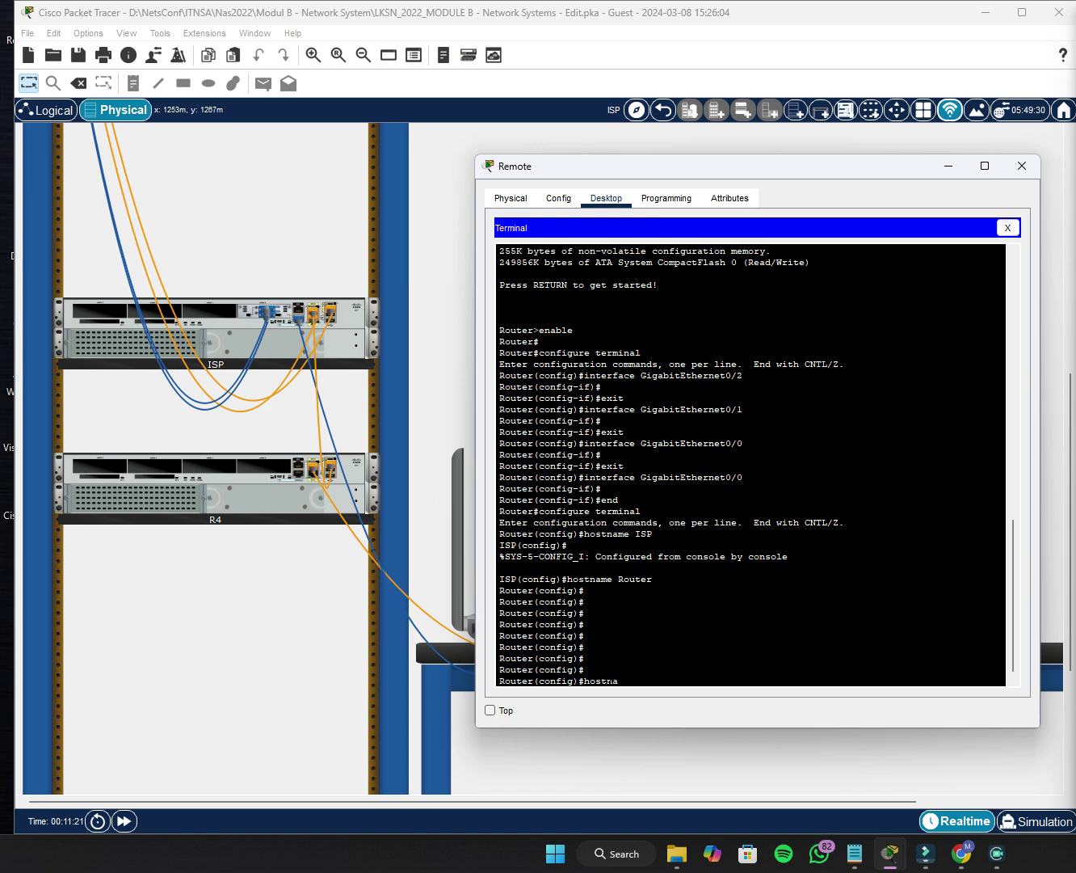
pyautogui.press('Tab')
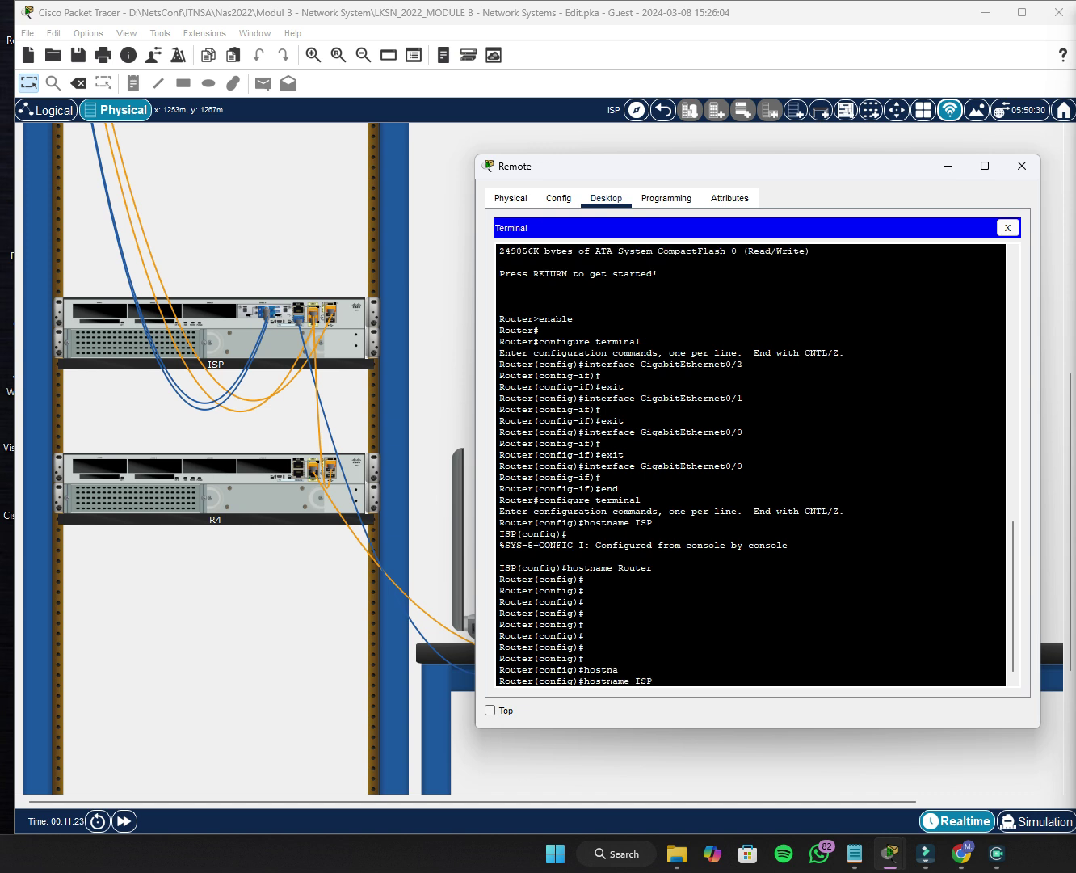
pyautogui.write('ISP')
pyautogui.press('Return')
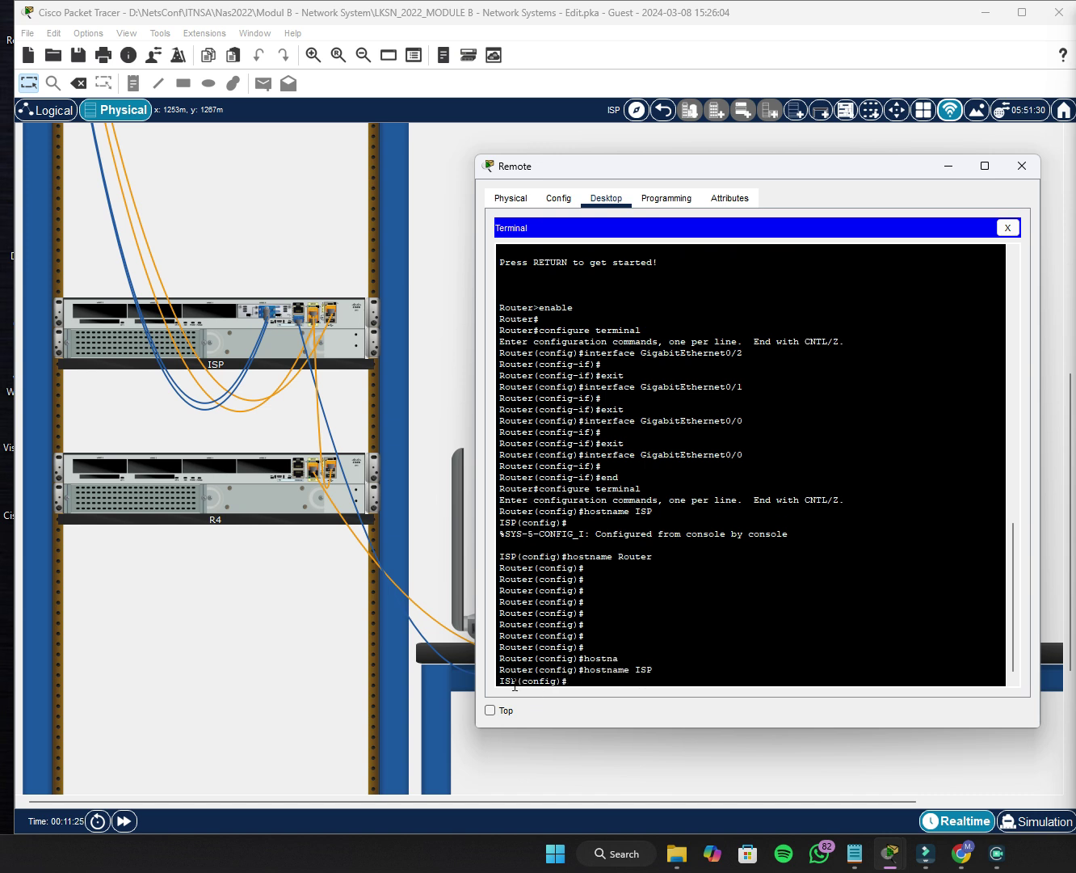
pyautogui.moveTo(515, 682); pyautogui.dragTo(481, 685)
pyautogui.click(584, 681)
pyautogui.moveTo(889, 853)
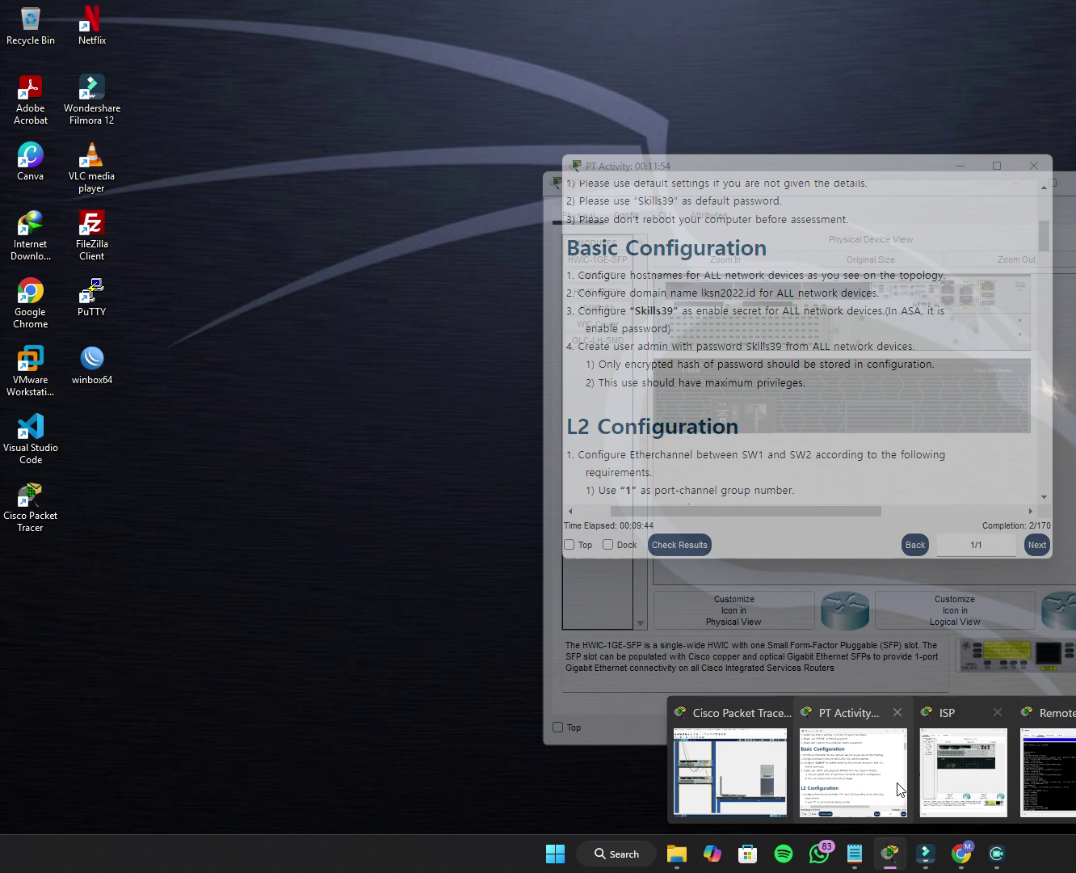
pyautogui.click(877, 781)
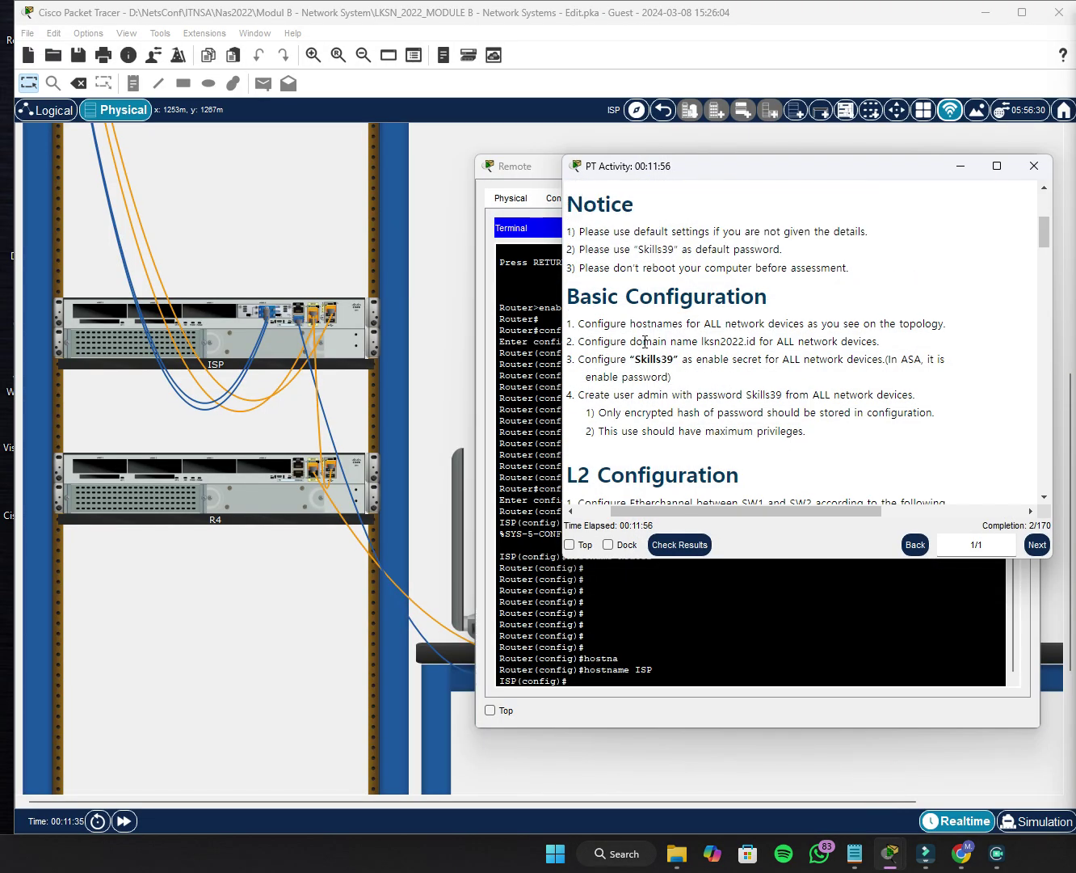
pyautogui.moveTo(644, 342); pyautogui.dragTo(878, 341)
pyautogui.click(878, 339)
pyautogui.moveTo(702, 342); pyautogui.dragTo(760, 351)
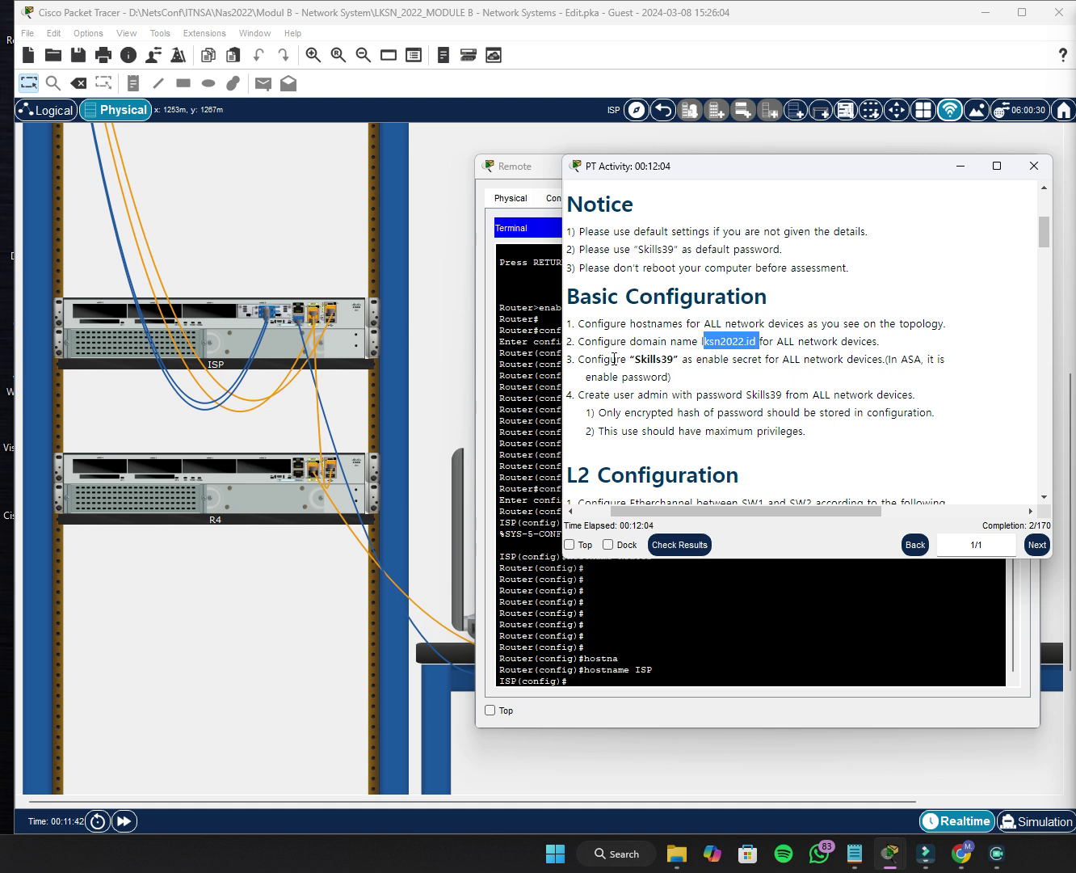
pyautogui.moveTo(631, 365); pyautogui.dragTo(668, 362)
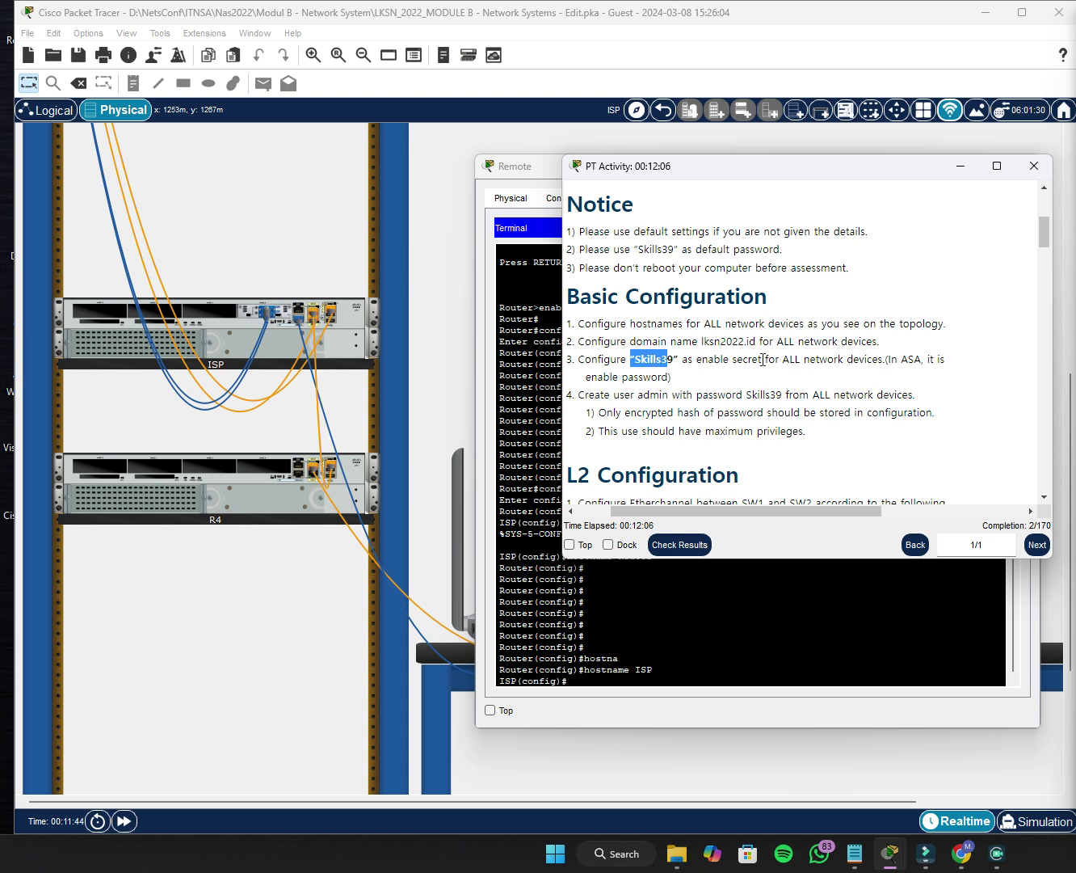
pyautogui.click(821, 359)
pyautogui.moveTo(822, 359); pyautogui.dragTo(891, 360)
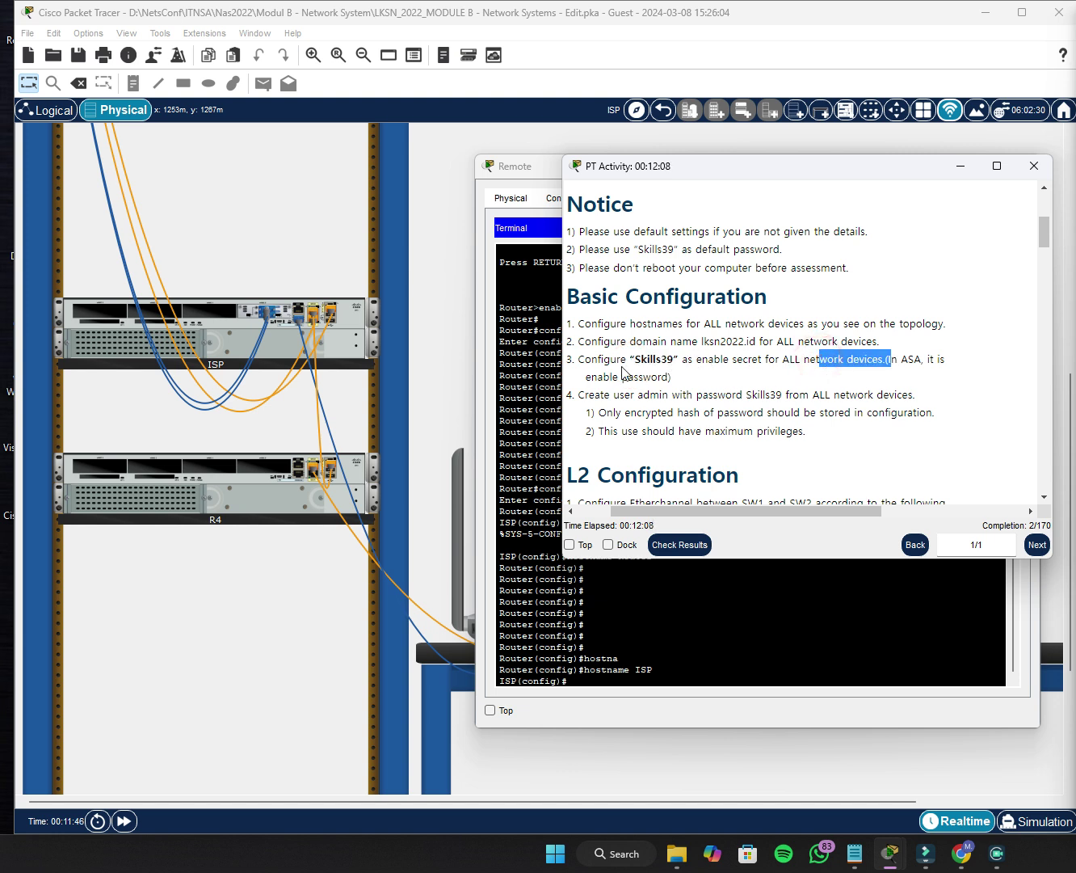
pyautogui.moveTo(603, 395); pyautogui.dragTo(782, 395)
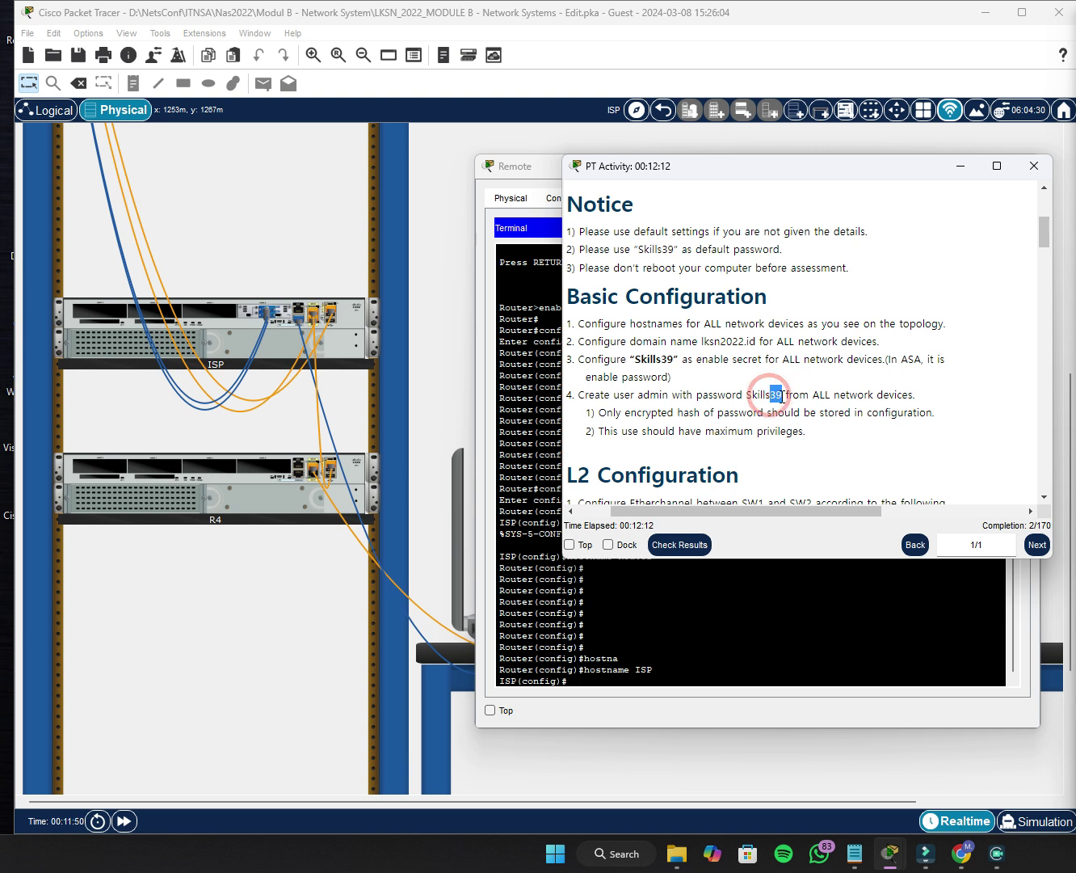
pyautogui.doubleClick(644, 394)
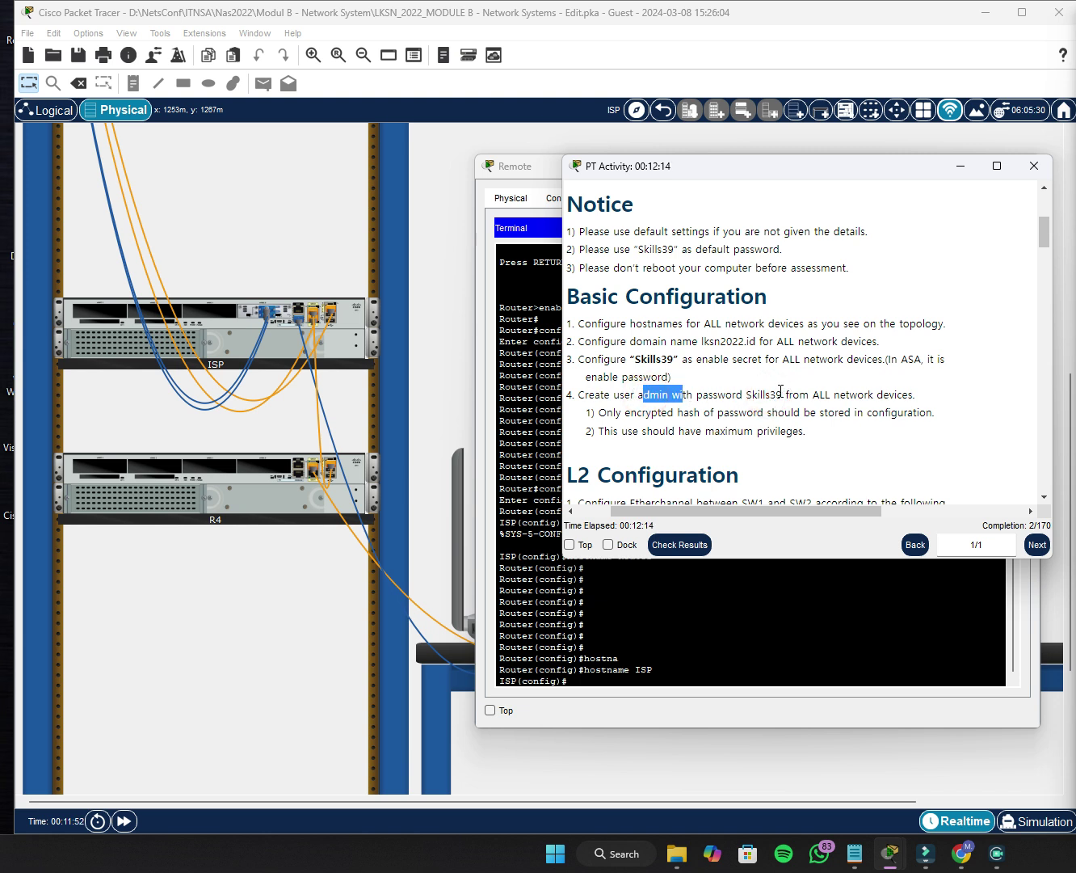
pyautogui.moveTo(763, 396); pyautogui.dragTo(786, 399)
pyautogui.moveTo(858, 394); pyautogui.dragTo(973, 401)
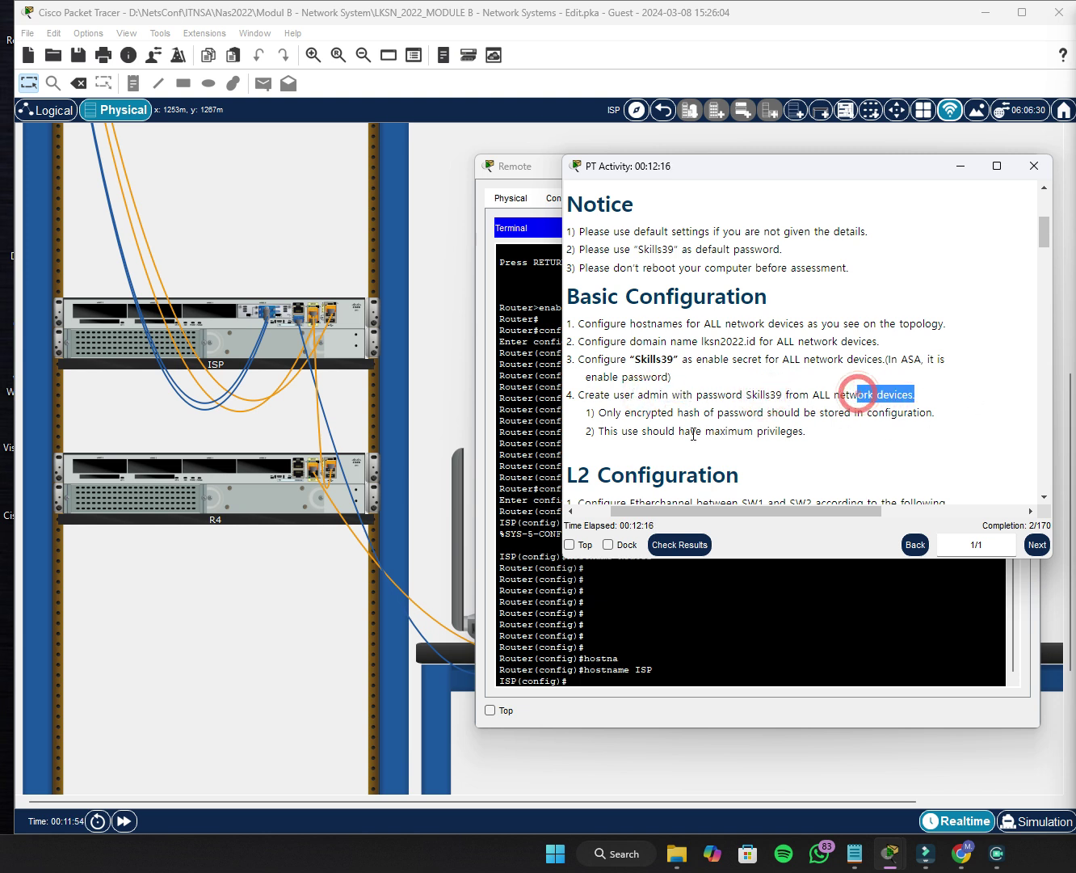
pyautogui.moveTo(631, 416); pyautogui.dragTo(785, 414)
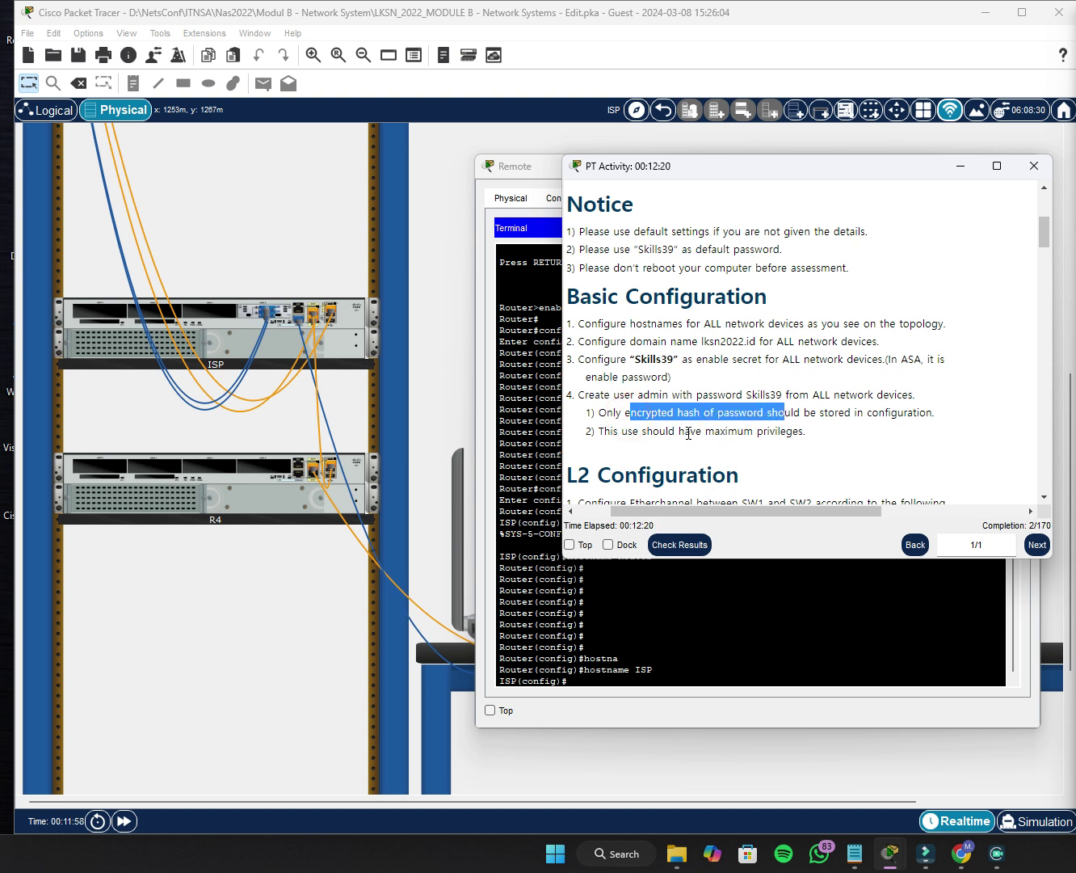
pyautogui.moveTo(644, 434); pyautogui.dragTo(775, 437)
pyautogui.click(799, 434)
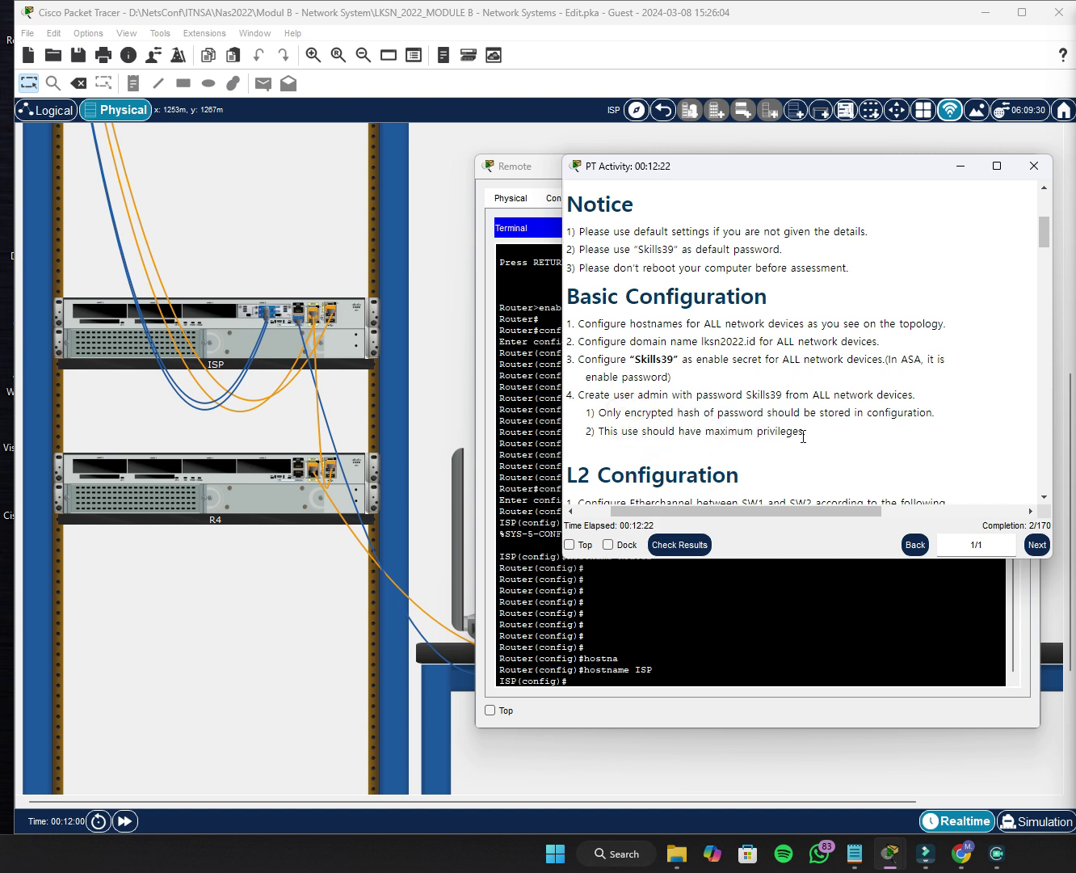
pyautogui.click(962, 166)
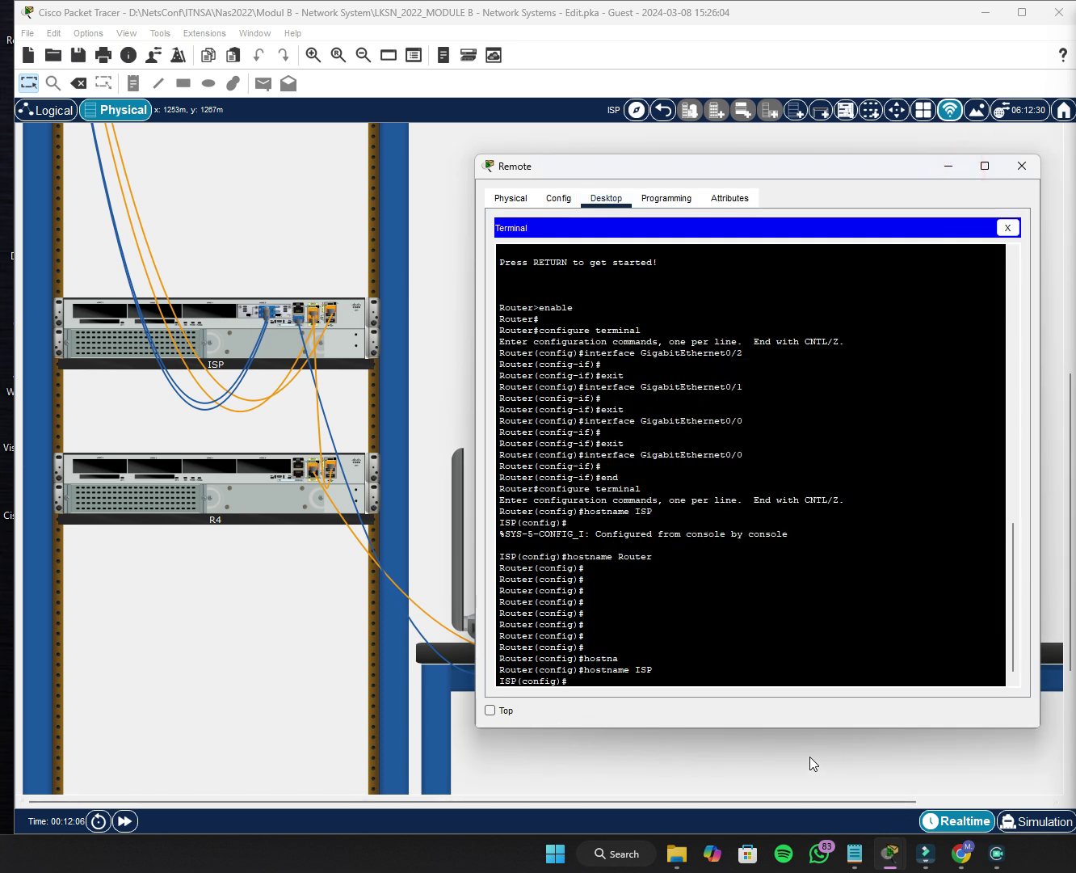
# Type 'ip domain-name lksn2022.id' at the ISP(config)# prompt without entering it.
pyautogui.click(641, 681)
pyautogui.write('ip doma')
pyautogui.press('Tab')
pyautogui.write('i')
pyautogui.press('Tab')
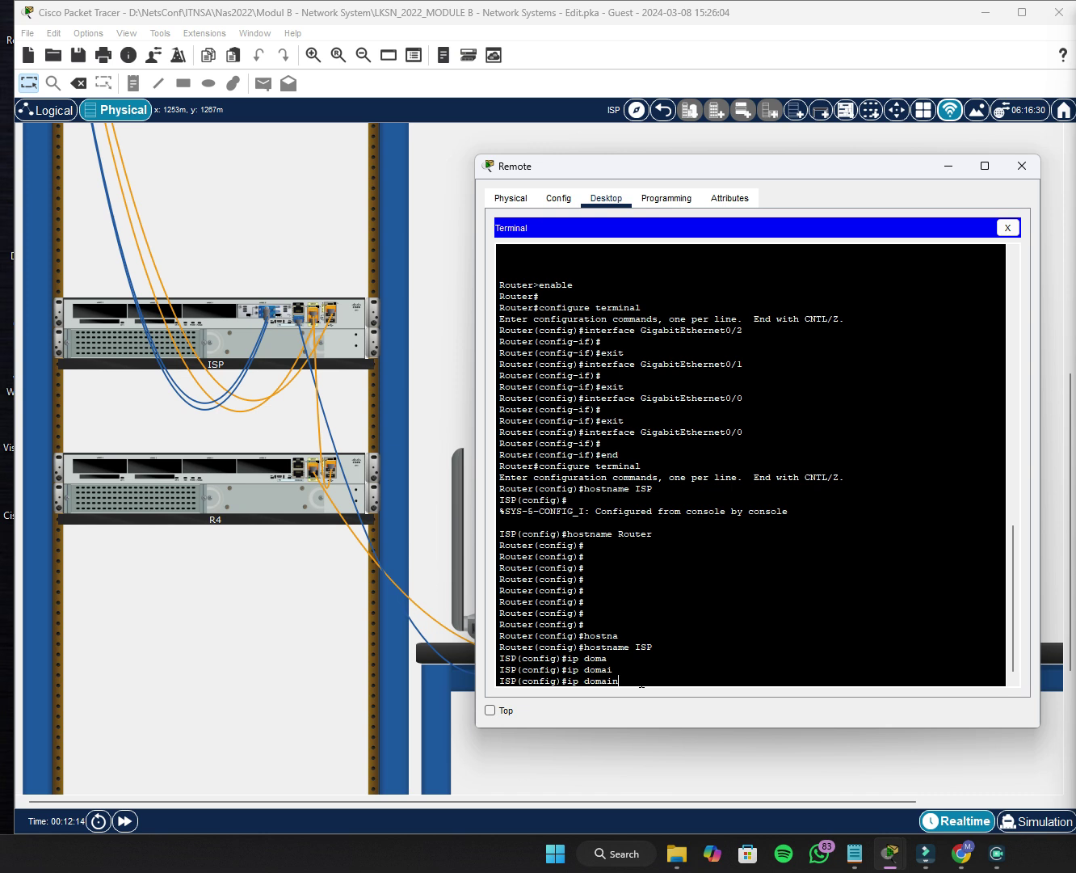
pyautogui.write('n-na')
pyautogui.press('Tab')
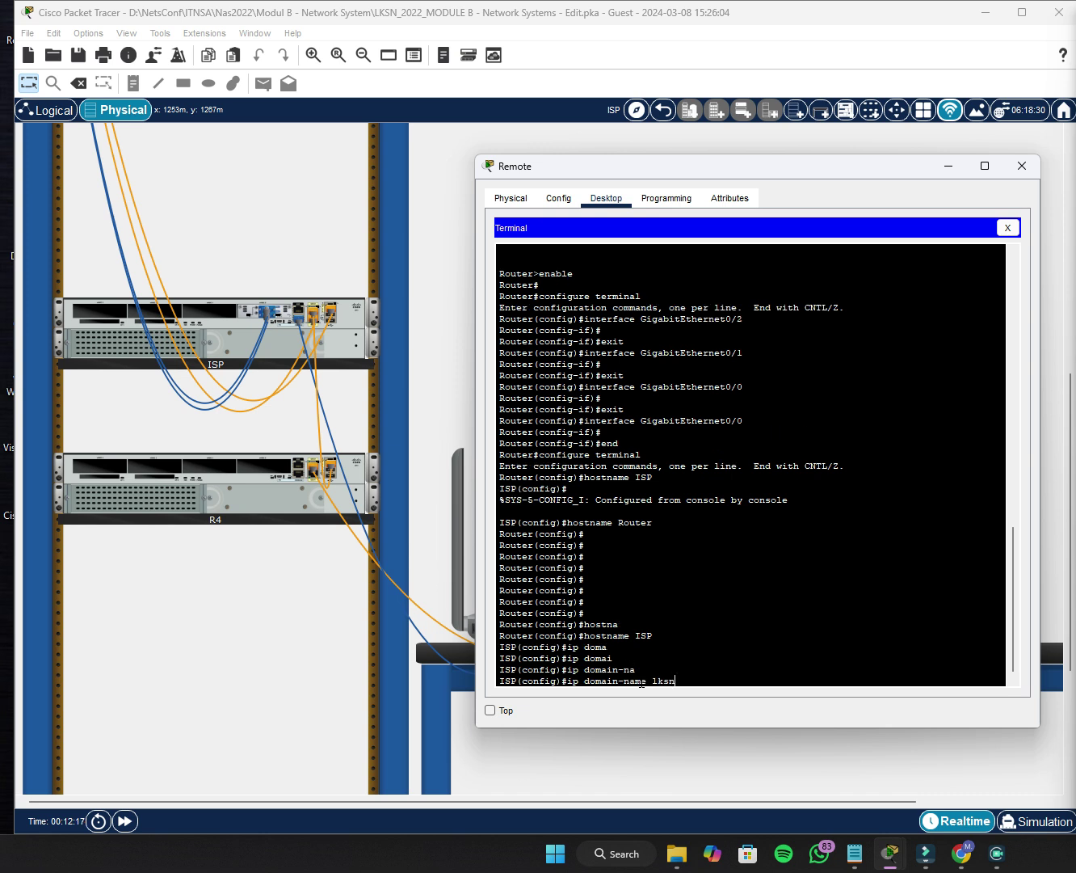
pyautogui.write('lksn2022')
pyautogui.write('.id')
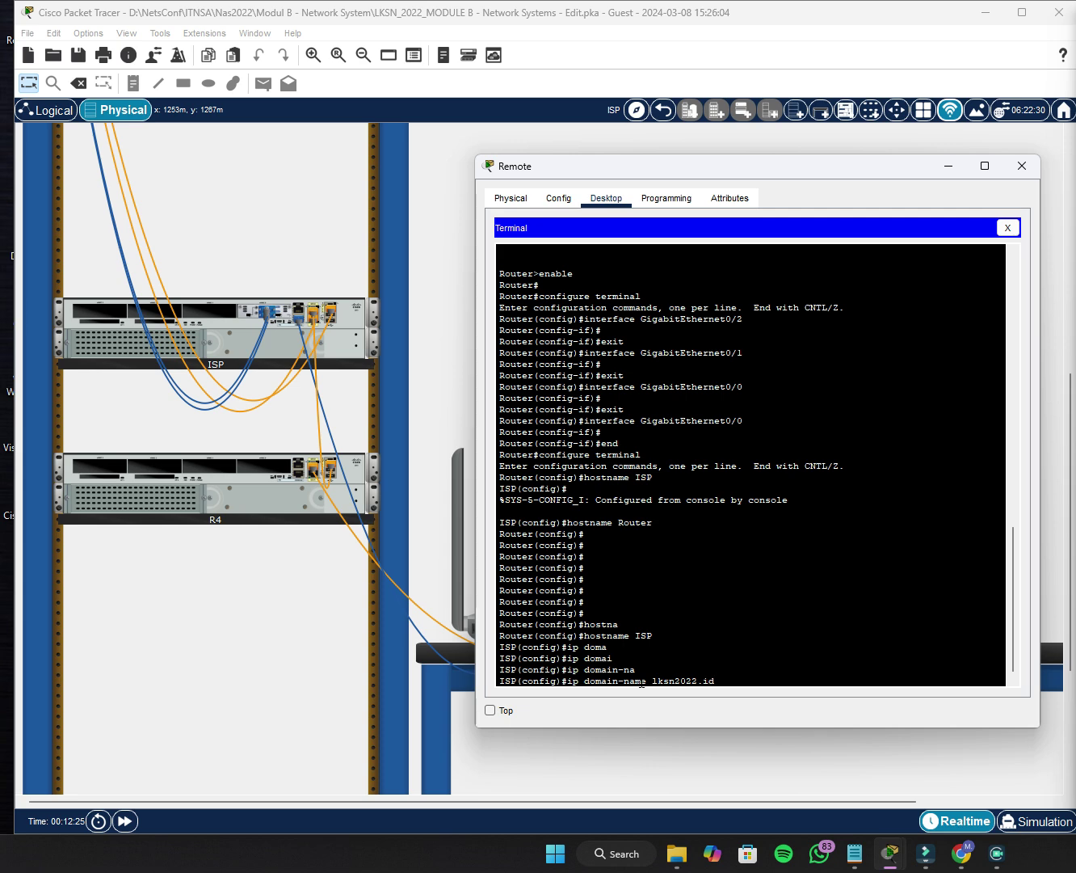
# Confirm the required domain name in the instructions and apply ip domain-name lksn2022.id on ISP.
pyautogui.moveTo(891, 854)
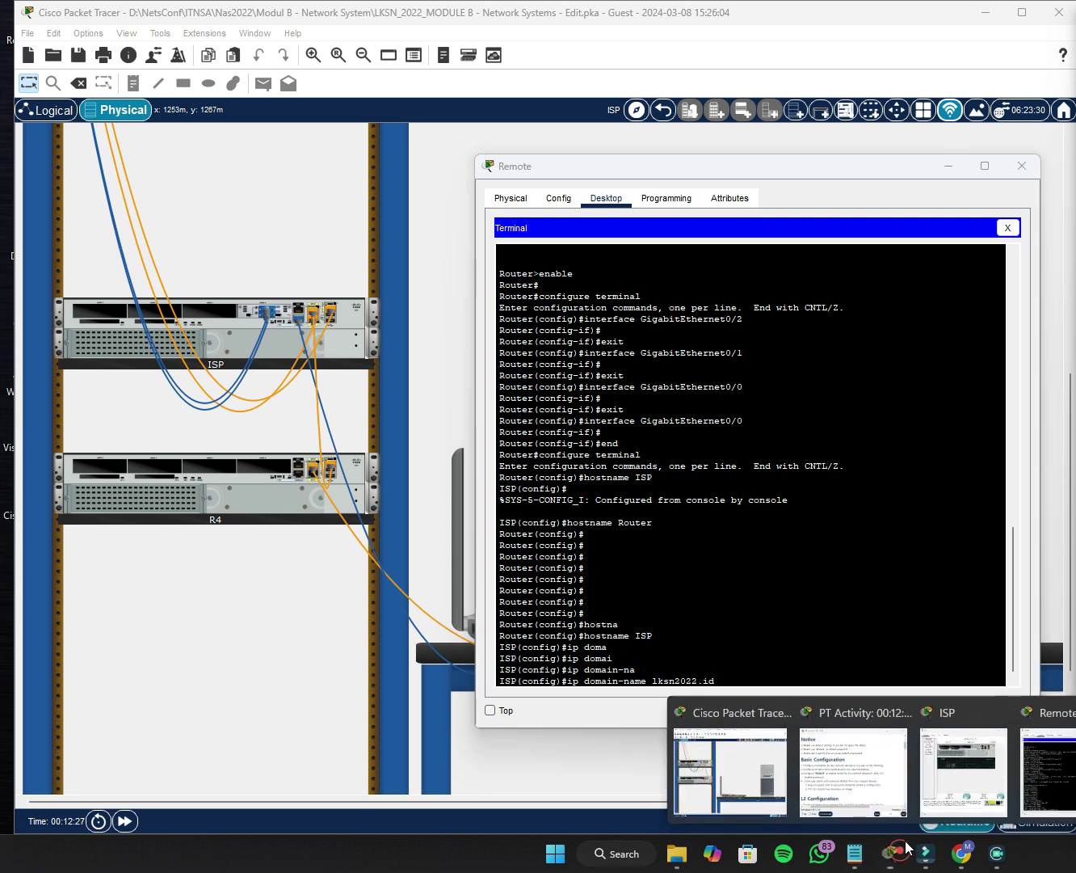
pyautogui.click(892, 782)
pyautogui.click(744, 340)
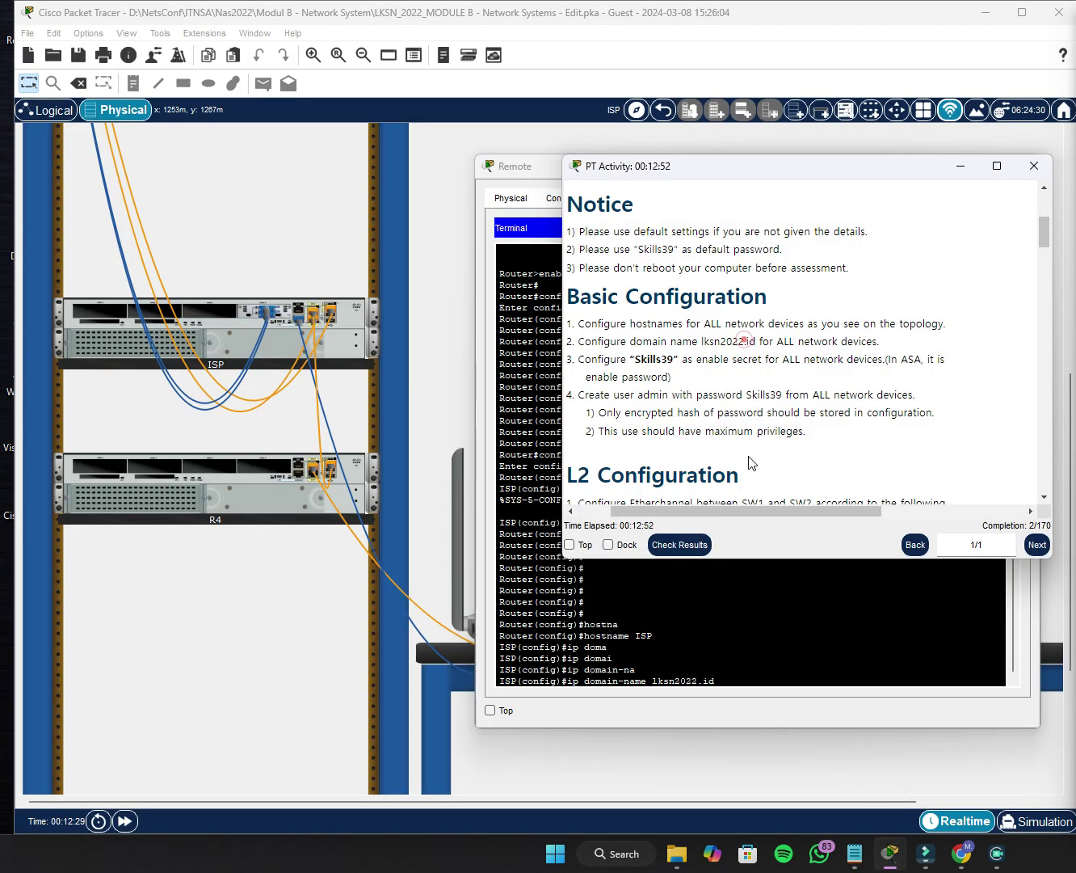
pyautogui.click(961, 167)
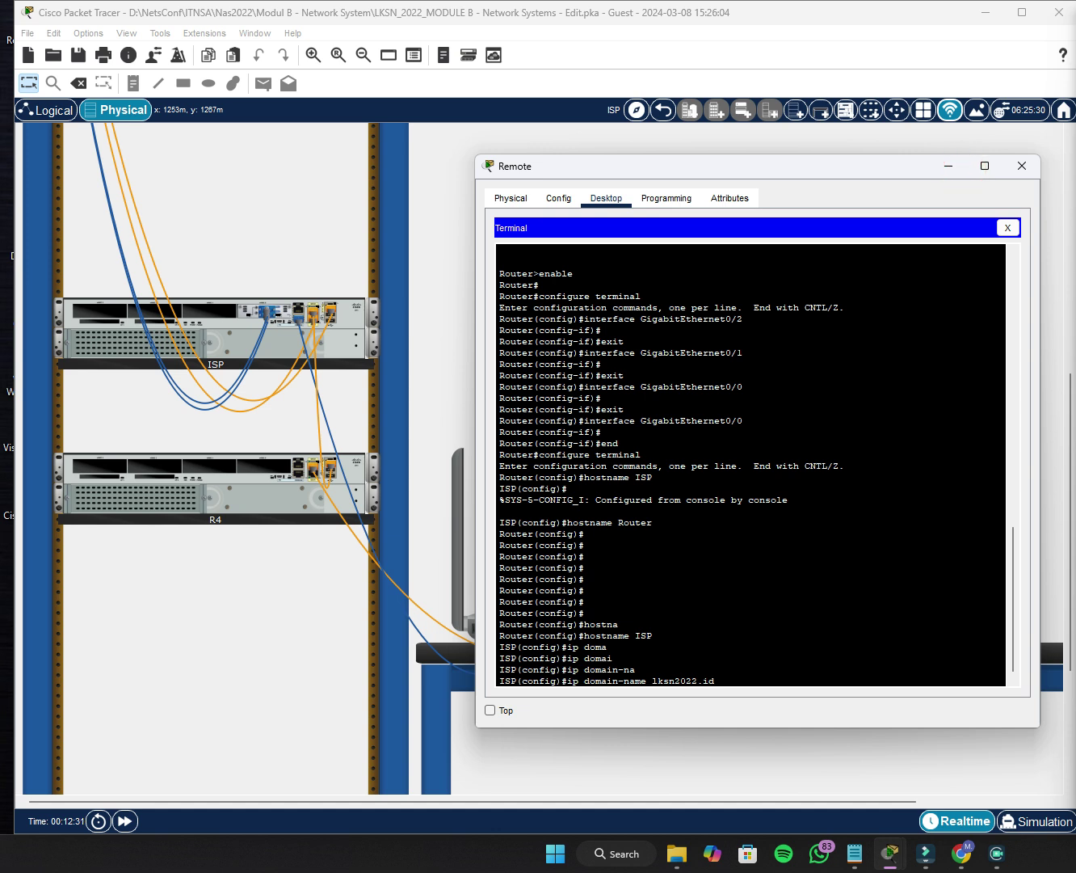
pyautogui.click(725, 676)
pyautogui.press('Return')
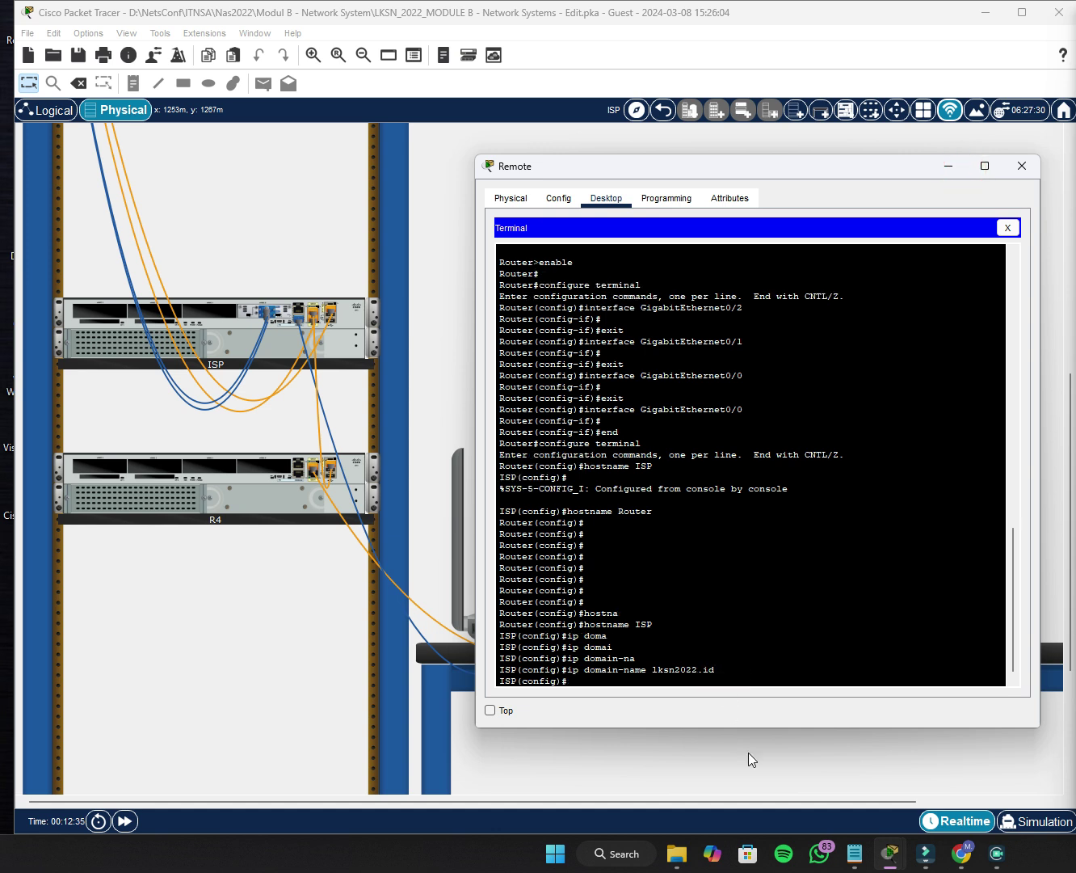
# Review the enable secret requirement in the task instructions, then hide them.
pyautogui.click(858, 857)
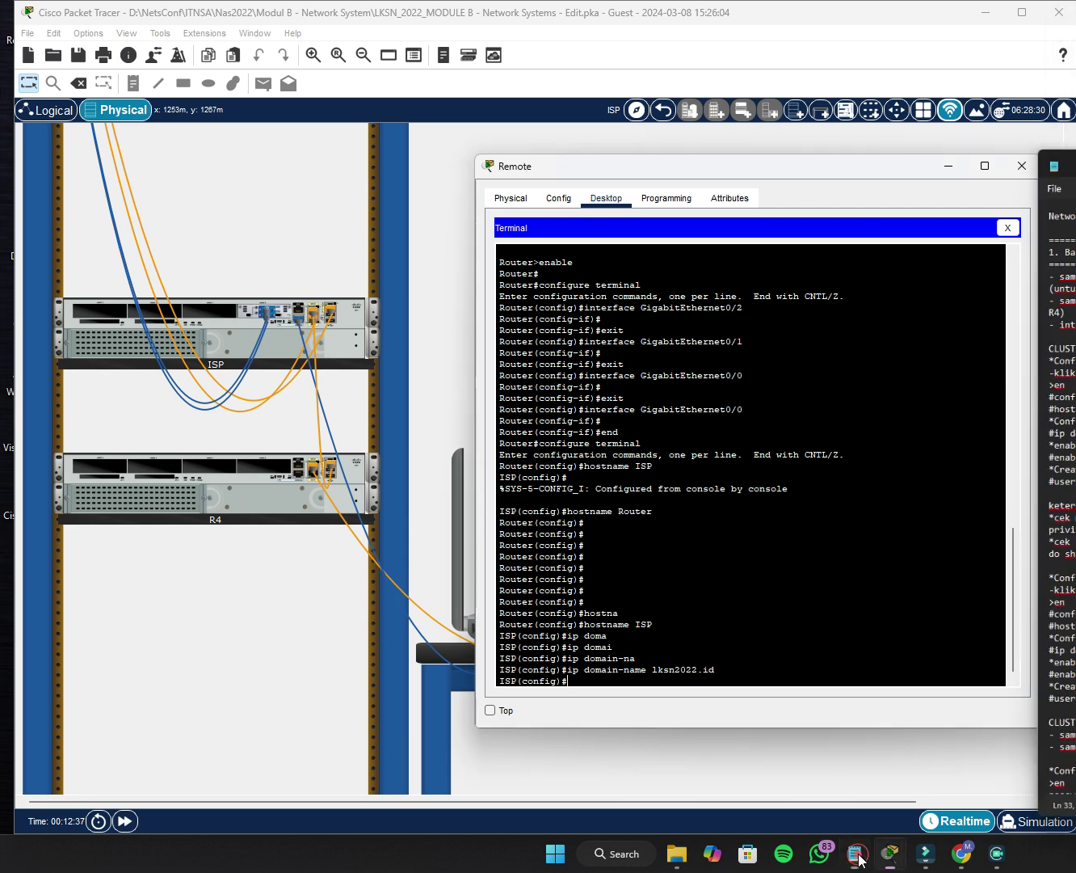
pyautogui.click(858, 858)
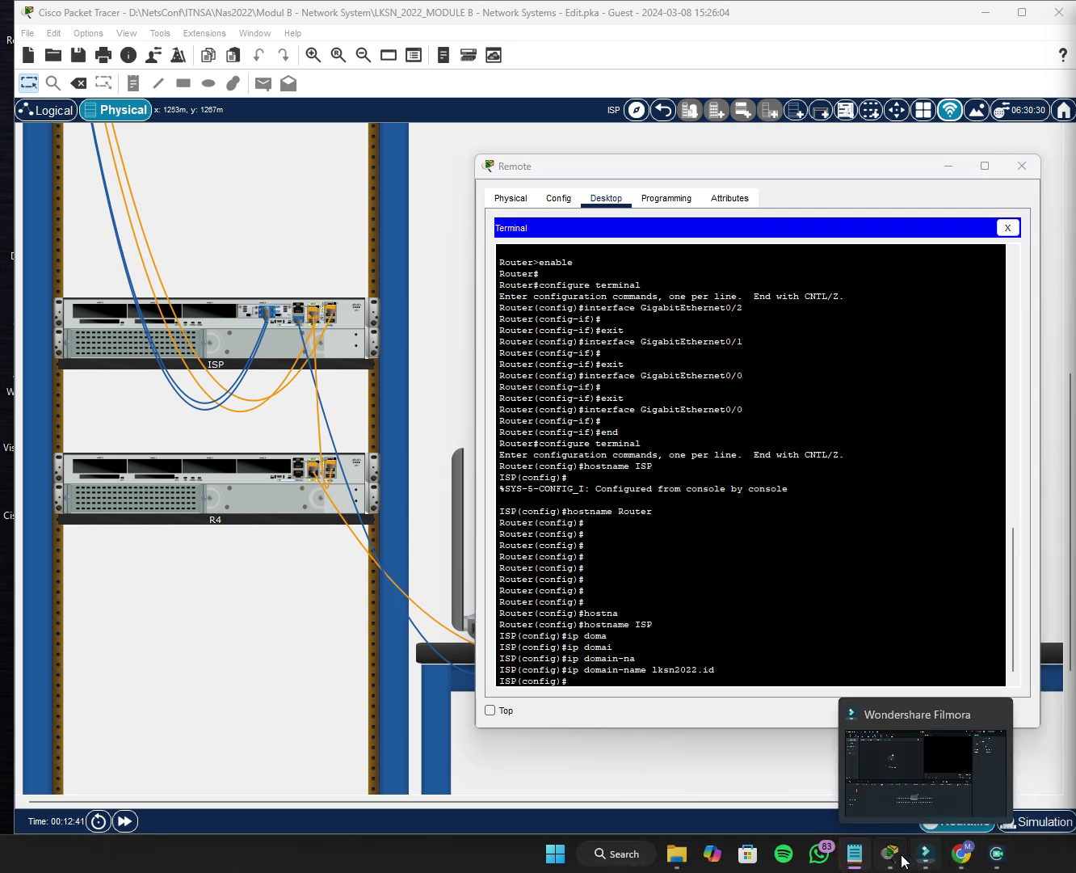
pyautogui.moveTo(890, 855)
pyautogui.click(877, 767)
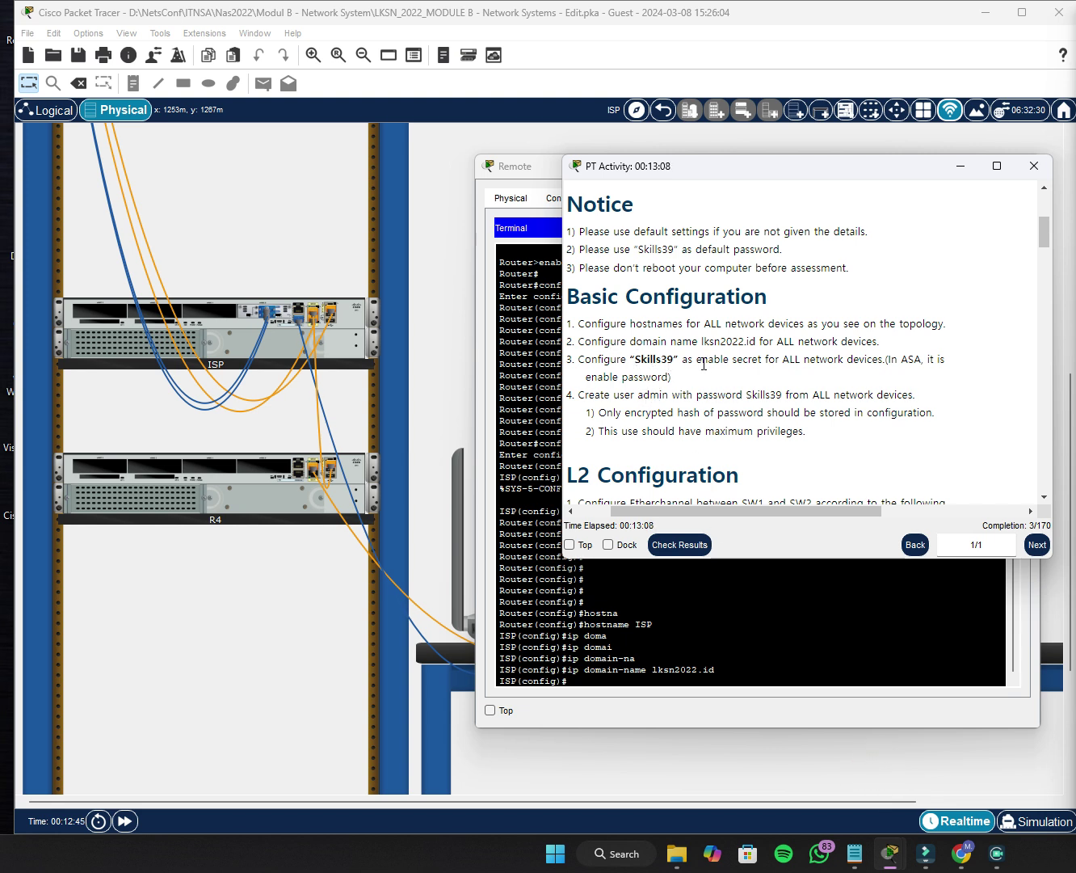
pyautogui.moveTo(701, 361); pyautogui.dragTo(772, 377)
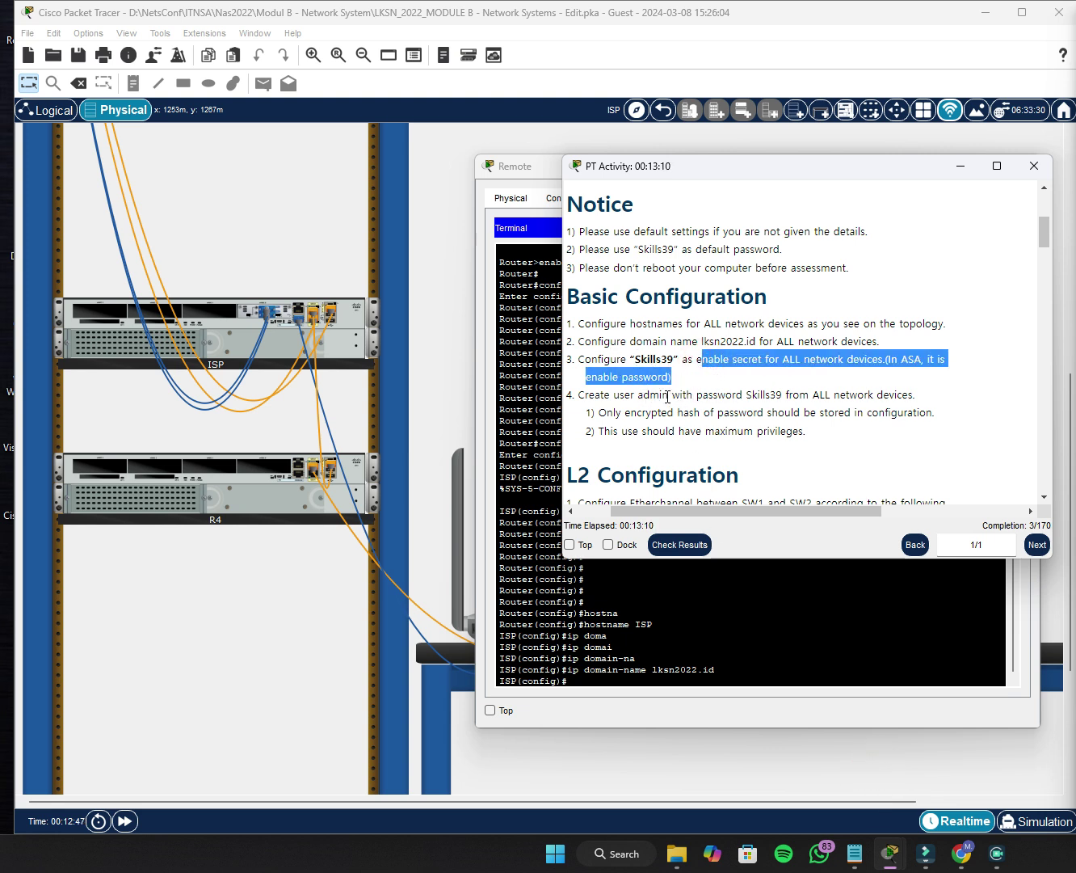
pyautogui.click(645, 395)
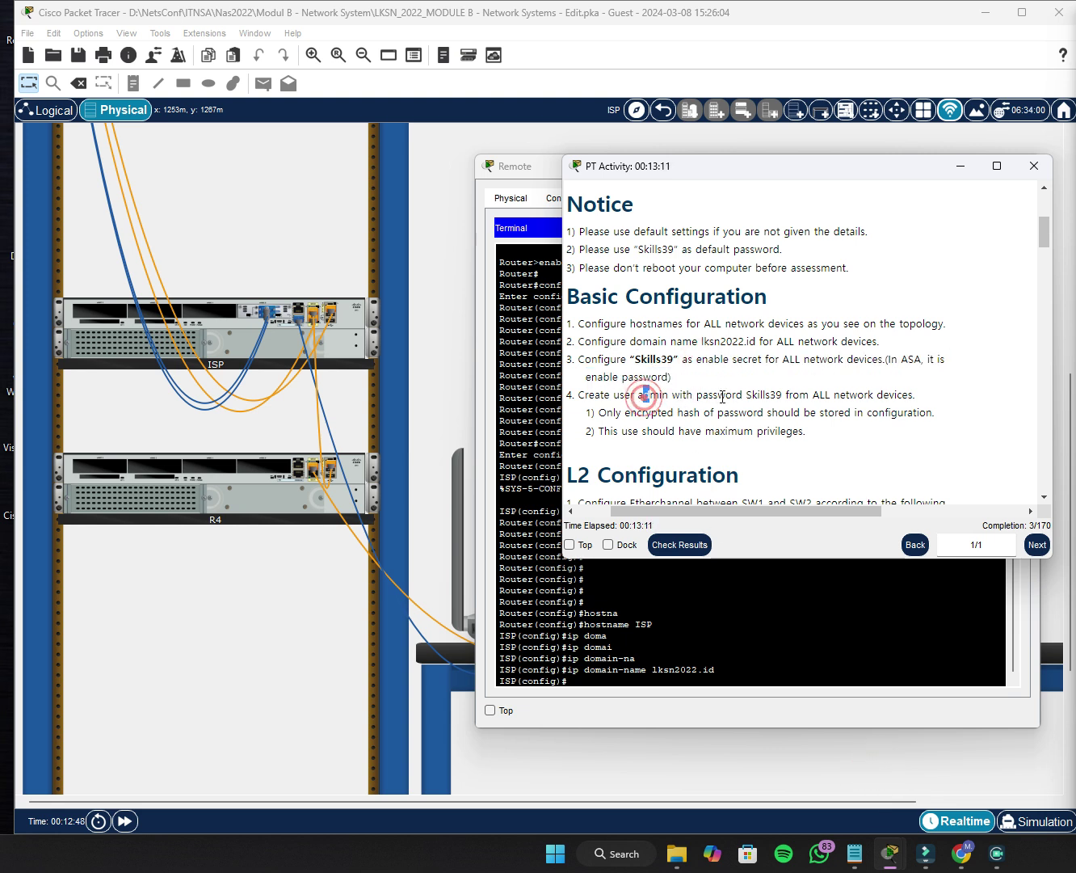
pyautogui.click(955, 160)
# Set ISP's enable secret to the default task password.
pyautogui.click(599, 675)
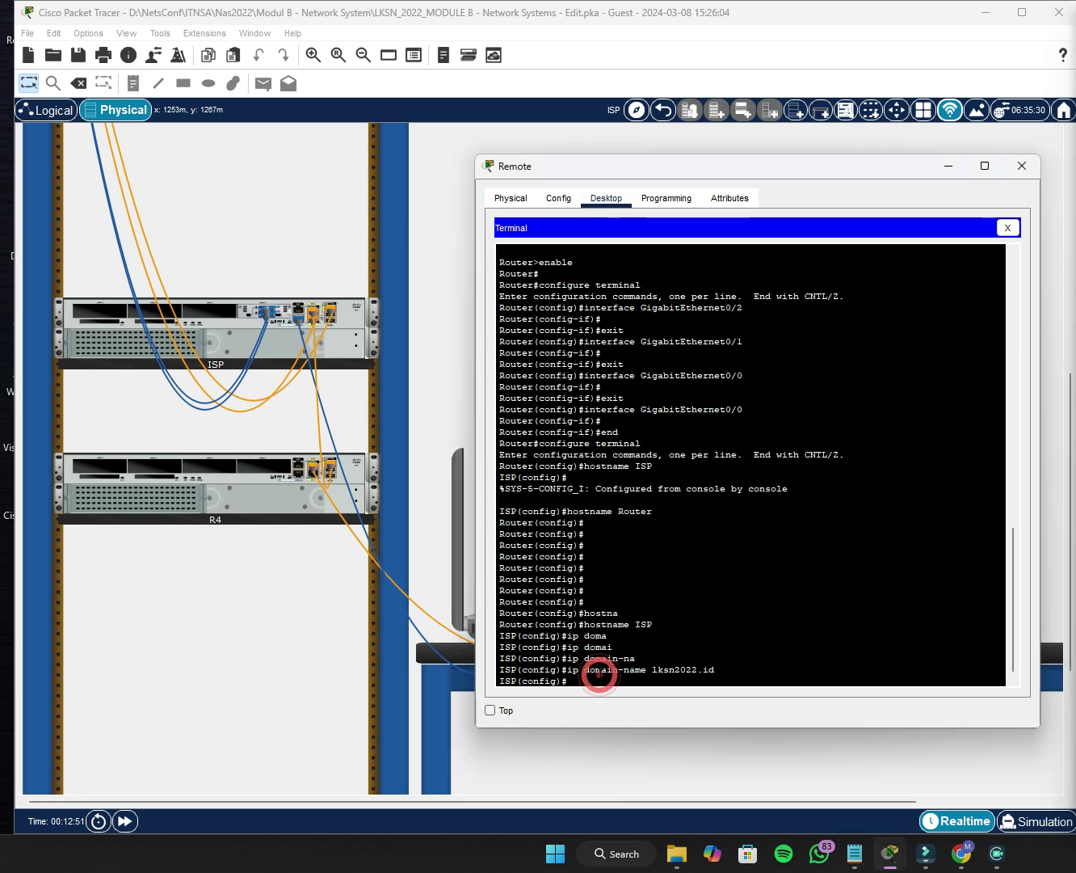
pyautogui.click(597, 672)
pyautogui.click(598, 684)
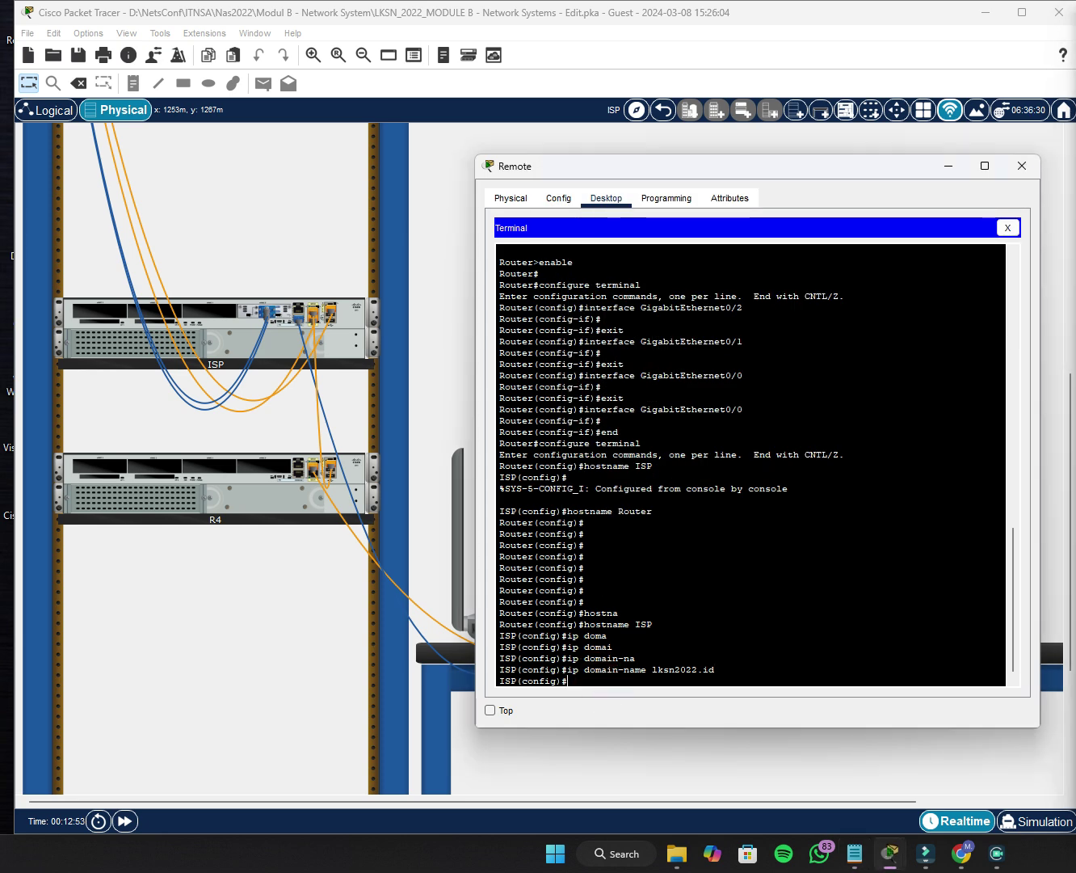
pyautogui.write('enabl')
pyautogui.press('Tab')
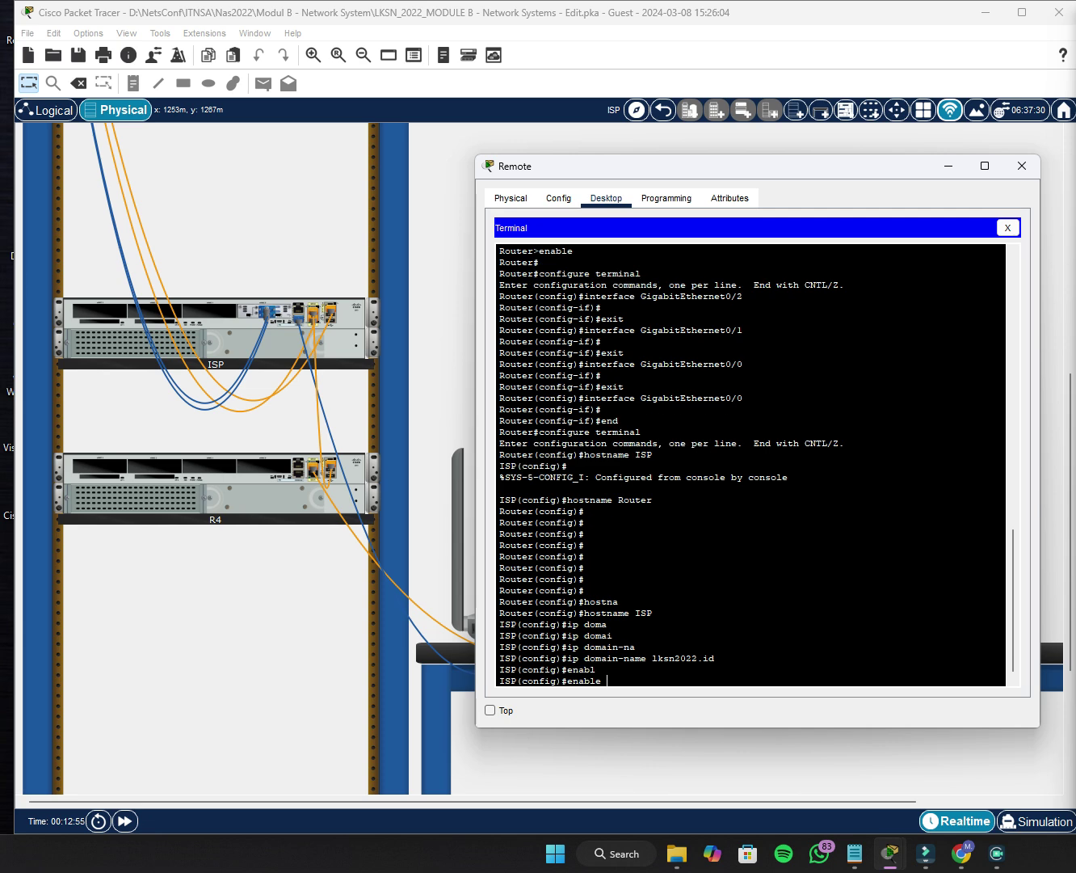
pyautogui.write('w')
pyautogui.press('BackSpace')
pyautogui.write('sew')
pyautogui.press('Tab')
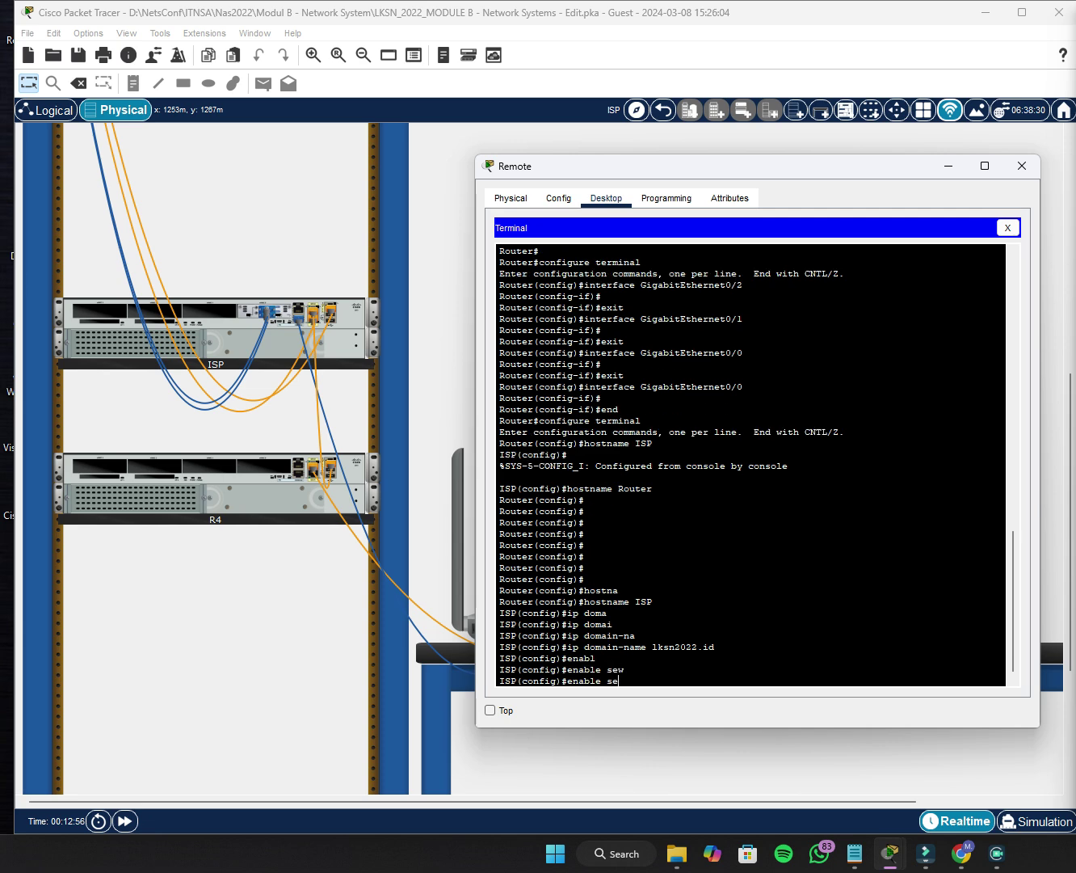
pyautogui.write('c')
pyautogui.press('Tab')
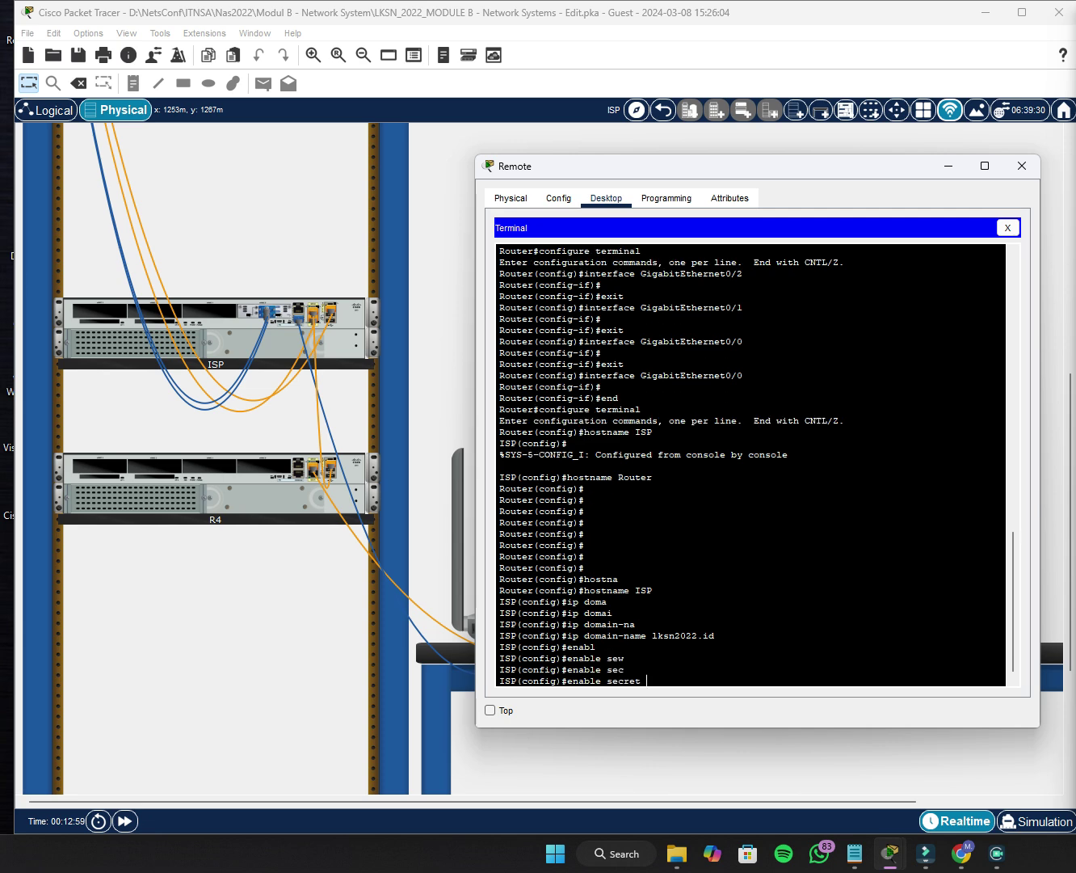
pyautogui.write('Skills')
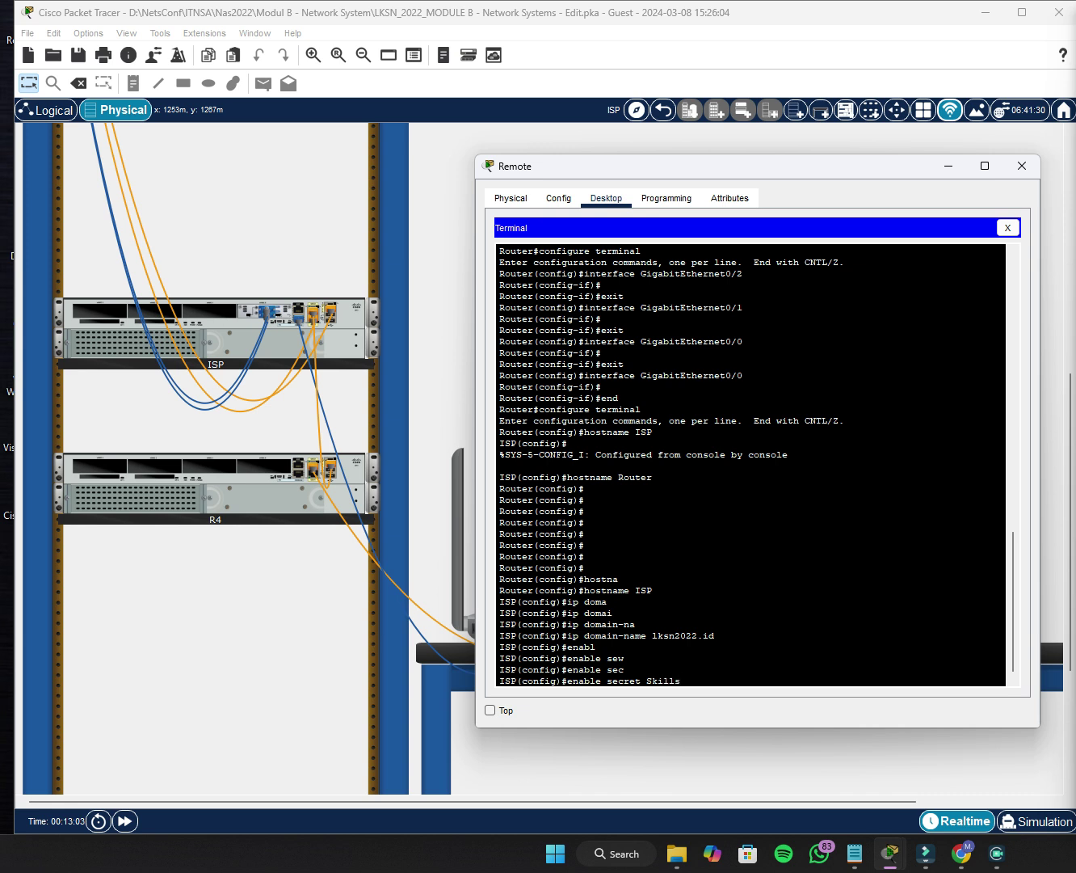
pyautogui.write('39')
pyautogui.press('Return')
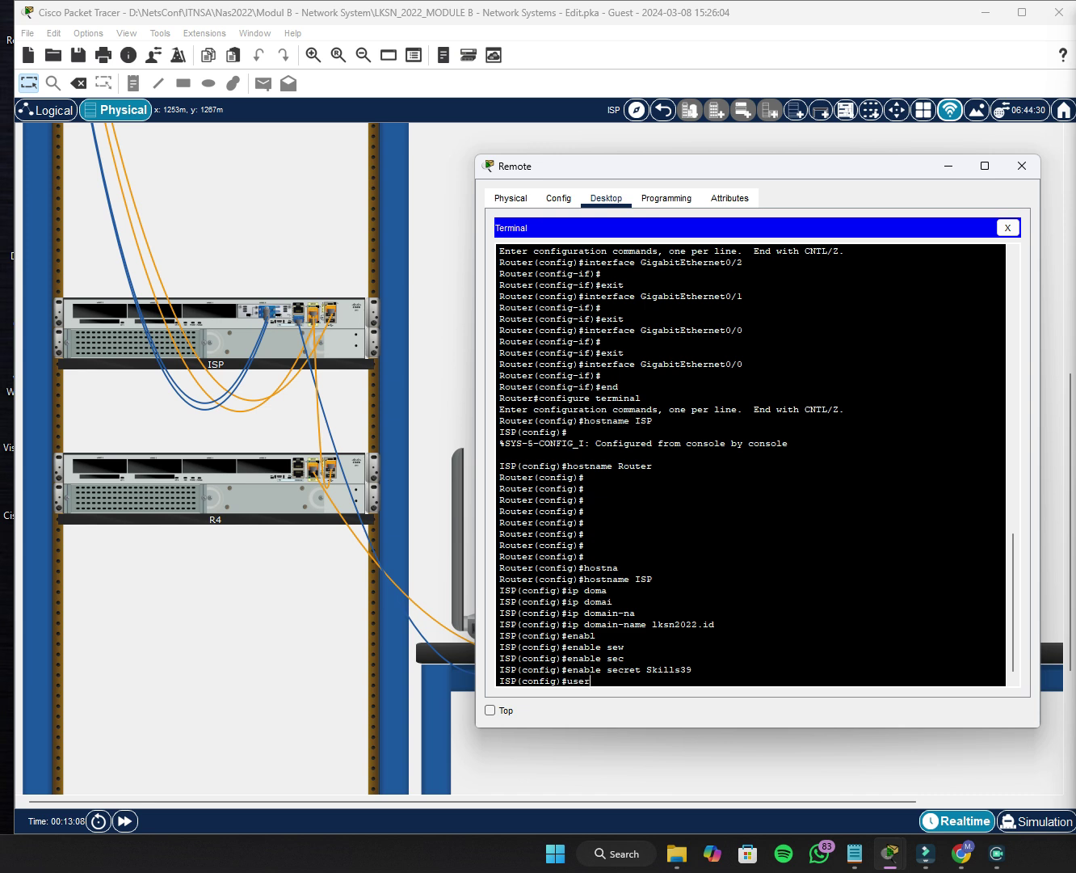
# Create local user admin with privilege 15 and the same secret password.
pyautogui.write('usernam')
pyautogui.press('Tab')
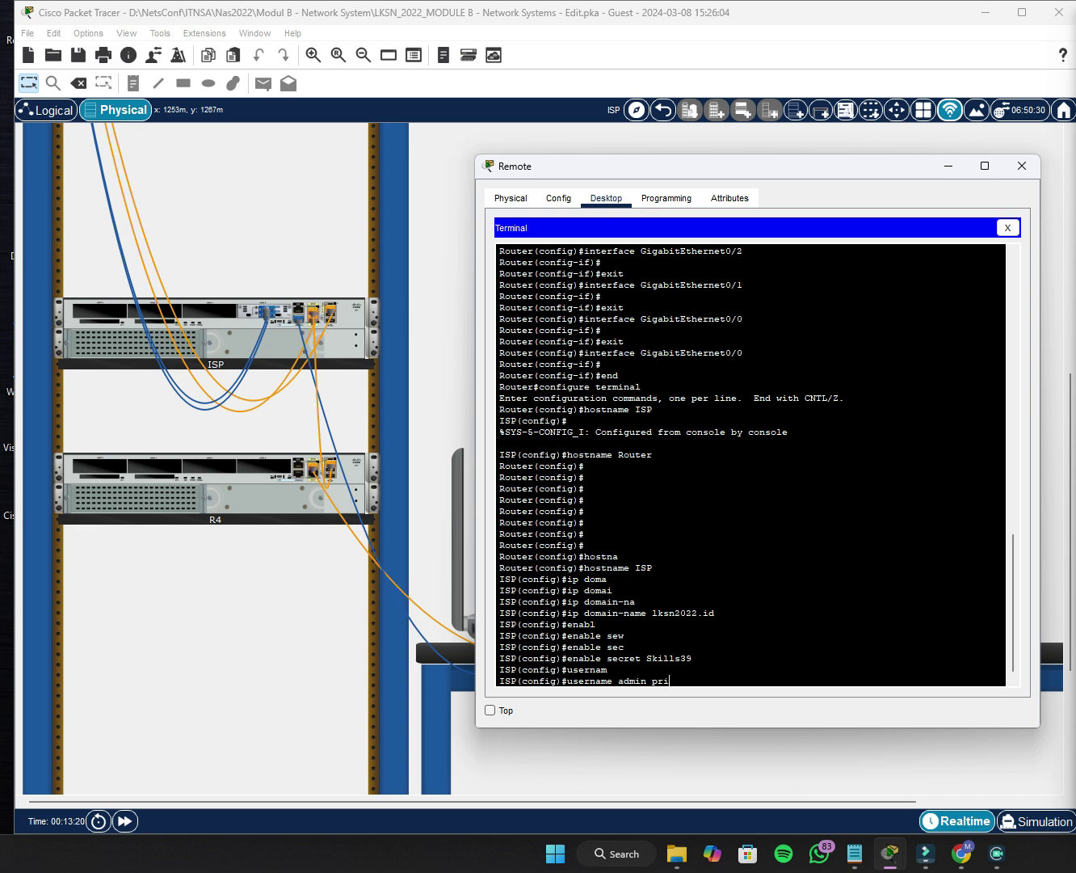
pyautogui.write('e')
pyautogui.press('Tab')
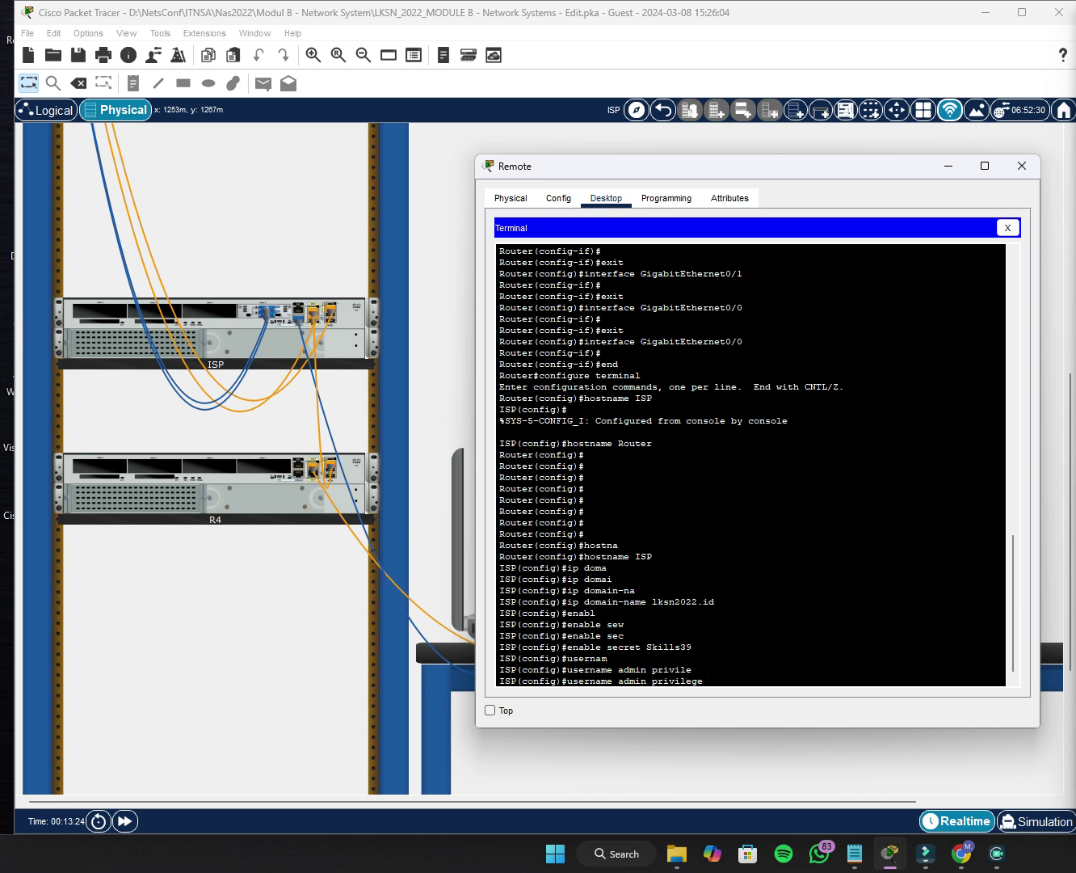
pyautogui.write('?')
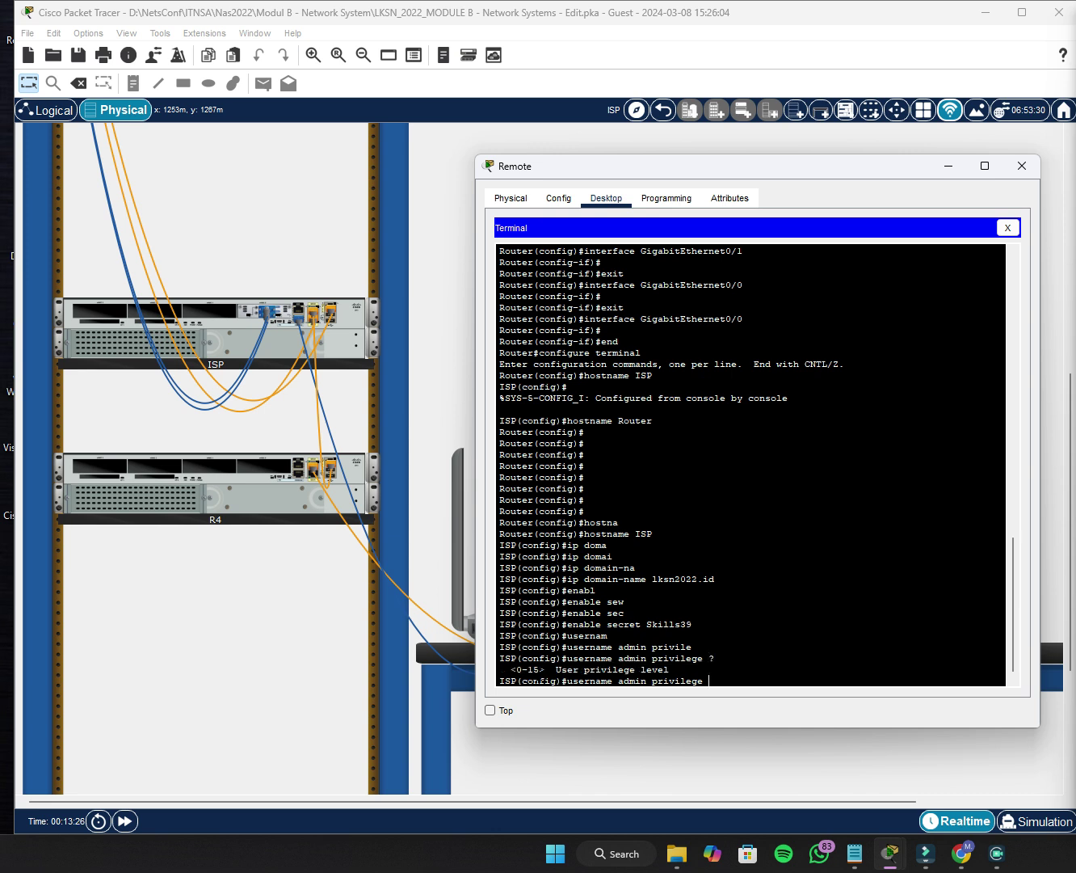
pyautogui.click(517, 673)
pyautogui.click(717, 684)
pyautogui.write('15 sec')
pyautogui.press('Tab')
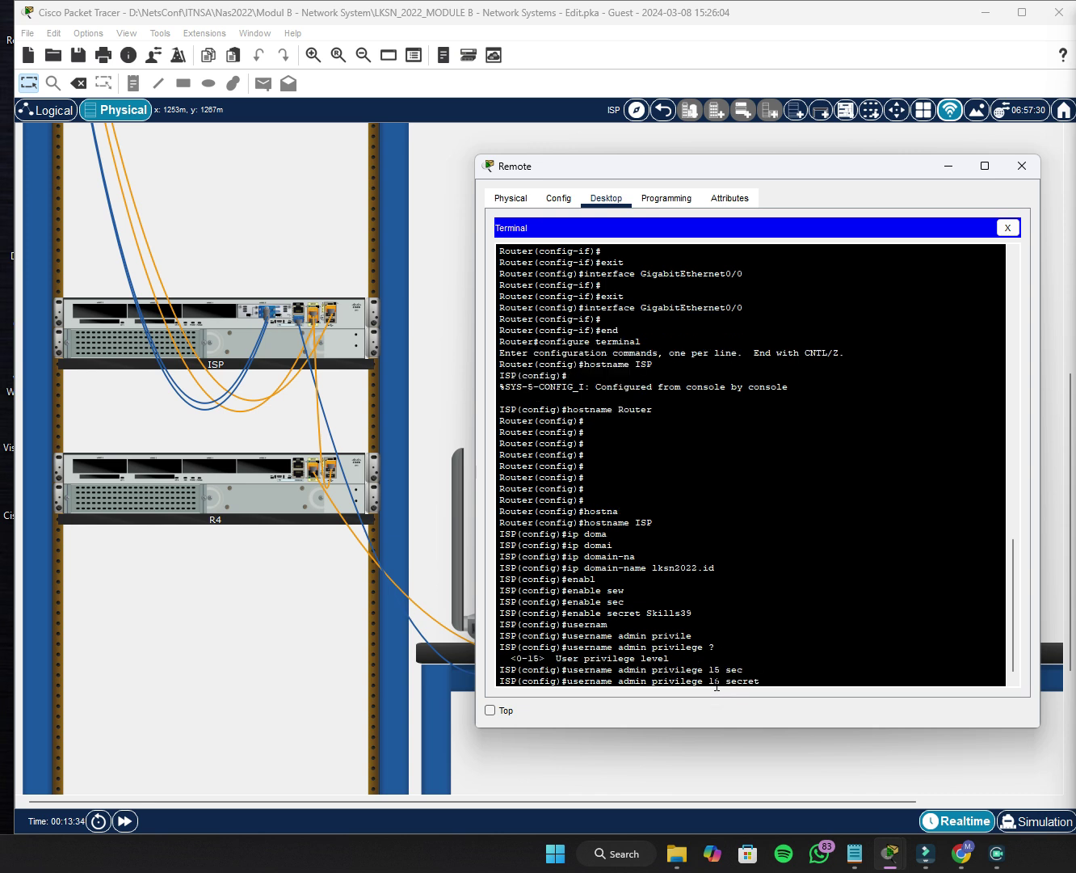
pyautogui.write('Skills39')
pyautogui.press('Return')
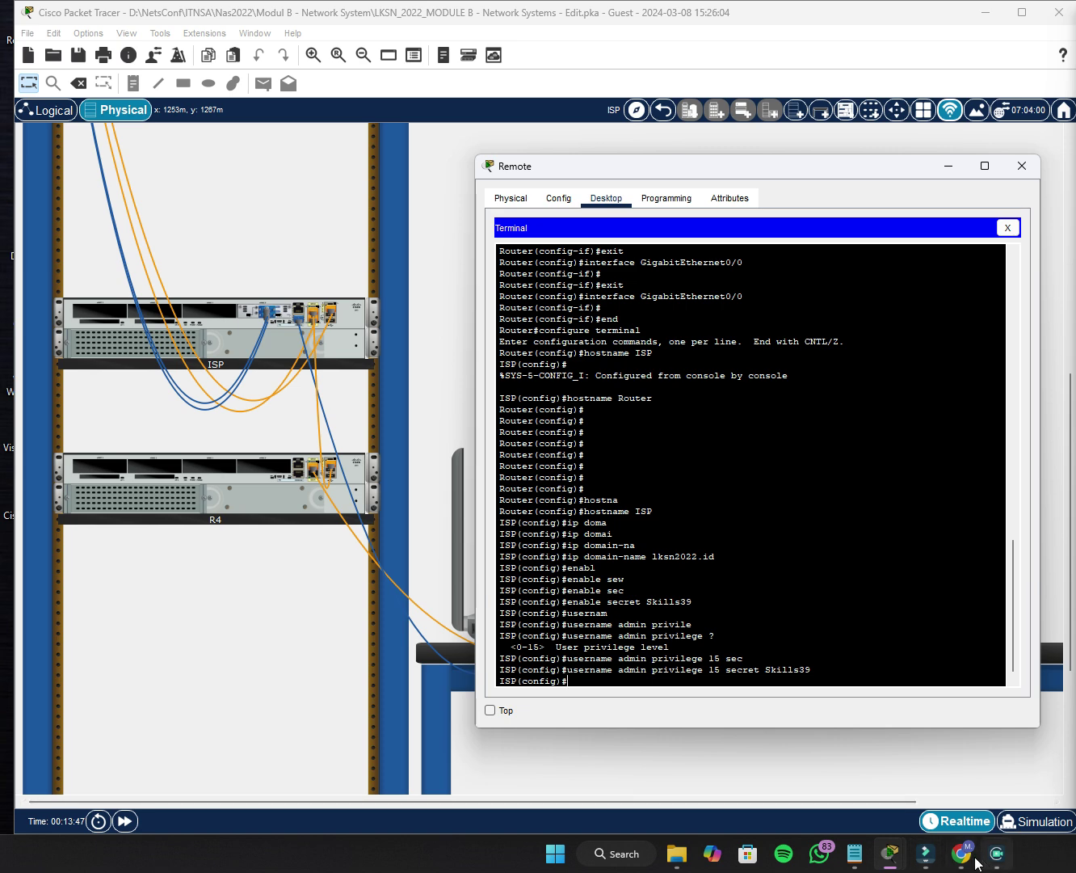
pyautogui.moveTo(890, 853)
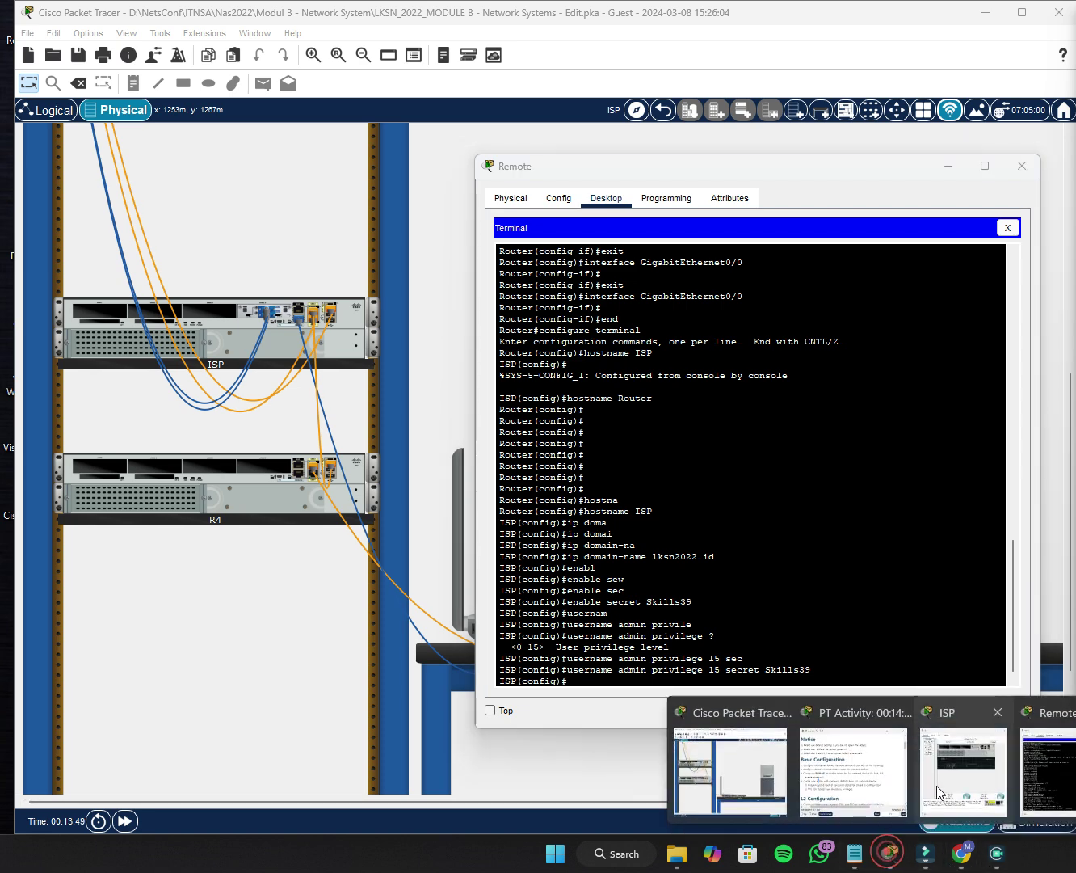
pyautogui.click(846, 773)
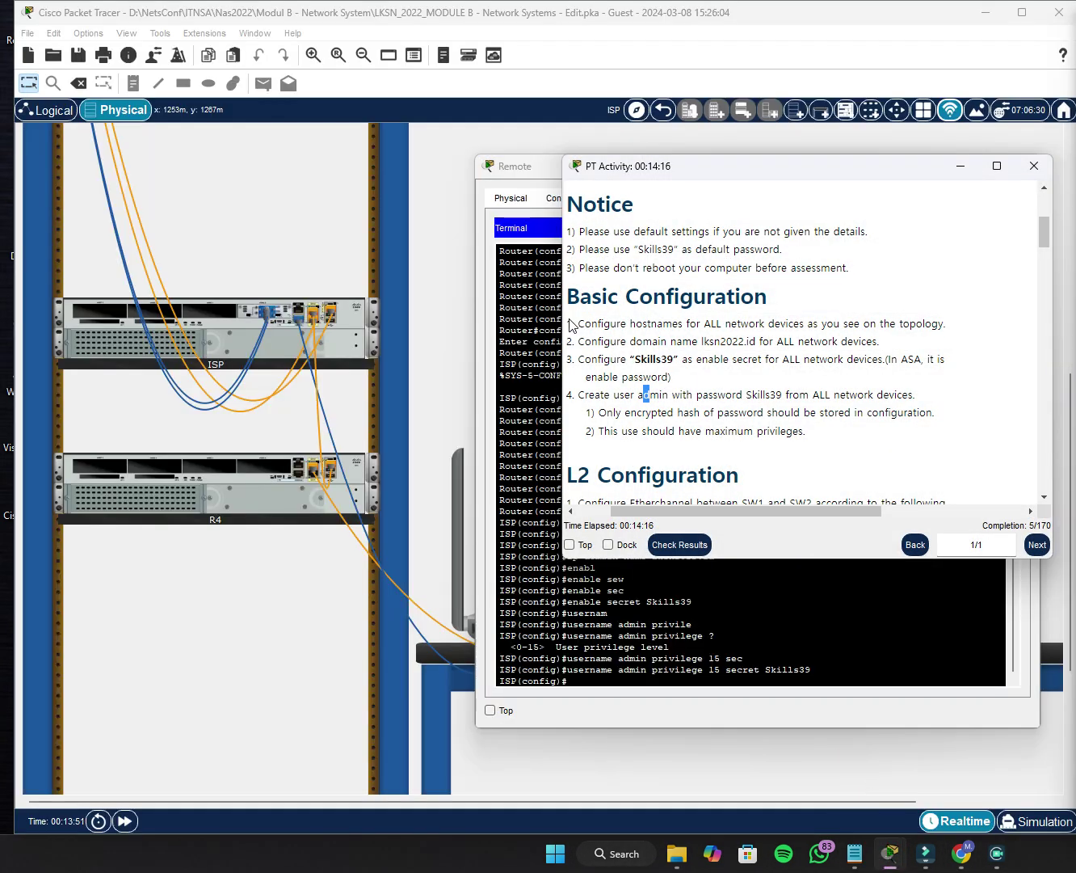
# Review the Basic Configuration requirements, noting they apply to all network devices.
pyautogui.moveTo(574, 326); pyautogui.dragTo(648, 359)
pyautogui.click(891, 426)
pyautogui.click(858, 427)
pyautogui.moveTo(775, 341); pyautogui.dragTo(880, 341)
pyautogui.click(896, 345)
pyautogui.click(443, 406)
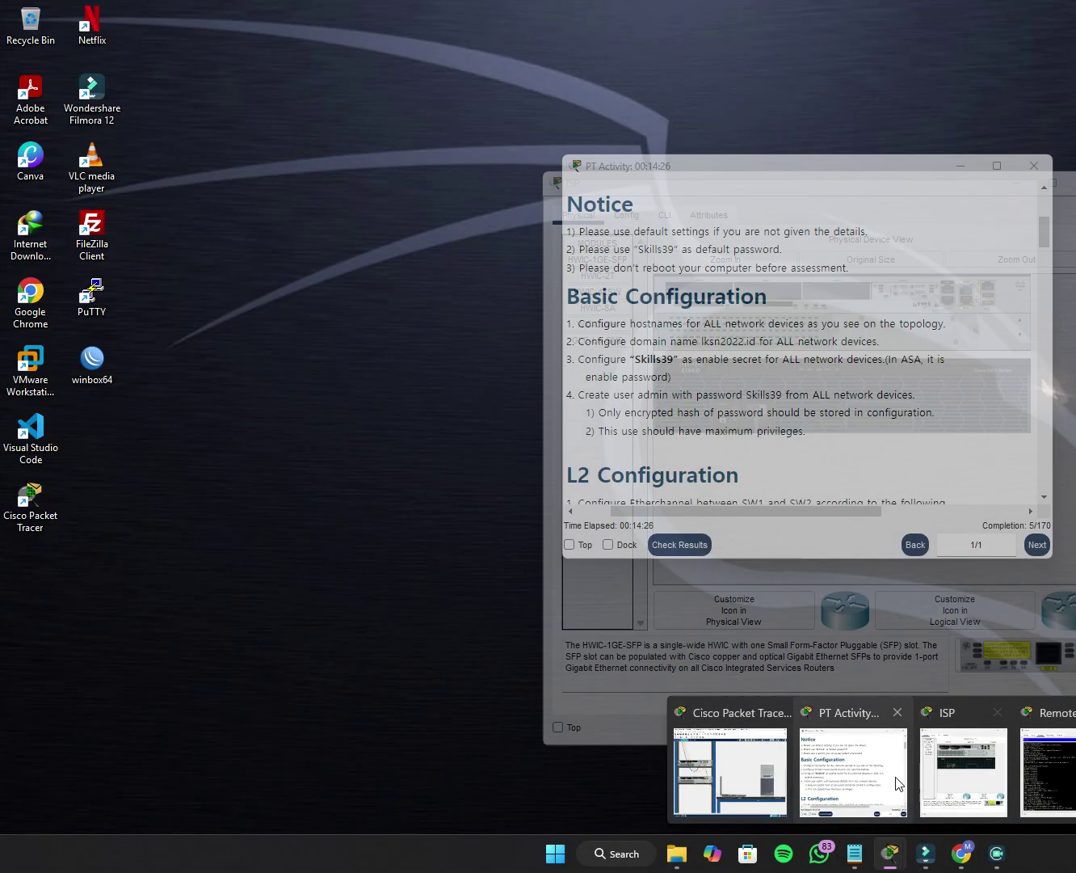
# Examine the network topology in the task instructions, then hide the window.
pyautogui.click(903, 777)
pyautogui.moveTo(1045, 234); pyautogui.dragTo(1039, 489)
pyautogui.moveTo(749, 509); pyautogui.dragTo(717, 509)
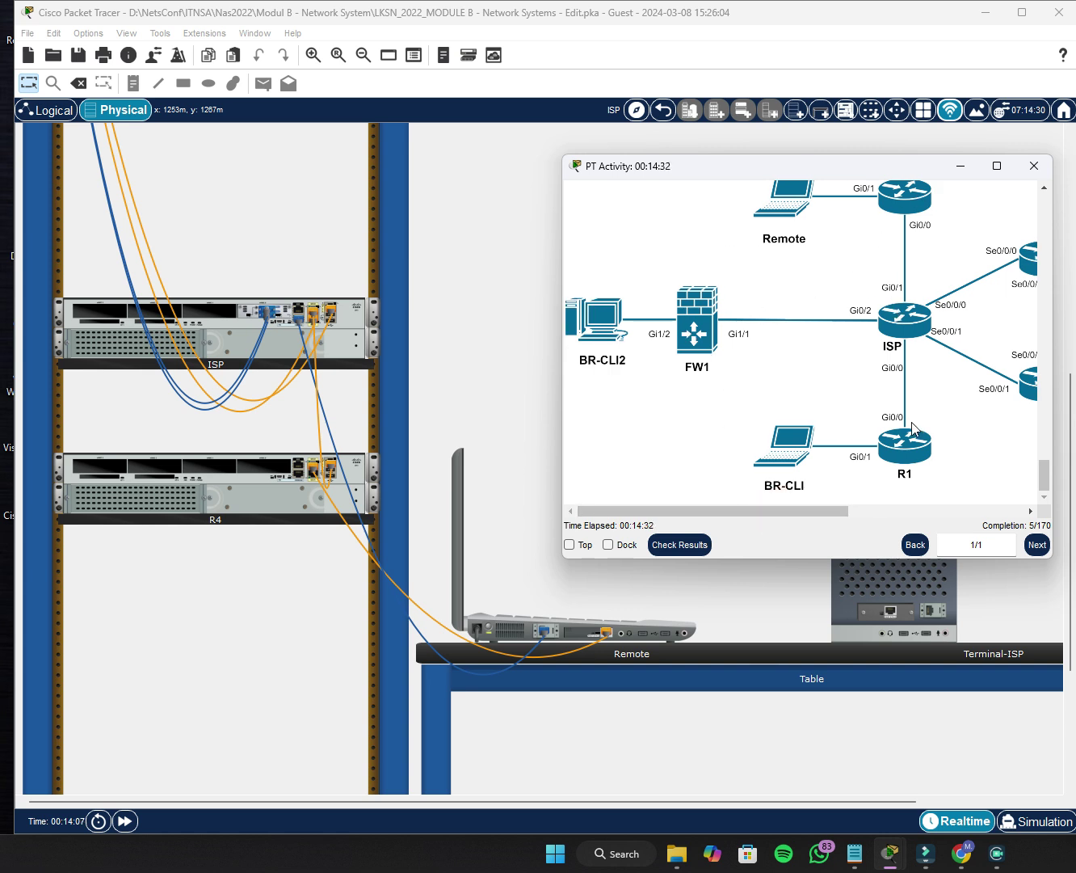
pyautogui.moveTo(812, 509); pyautogui.dragTo(898, 457)
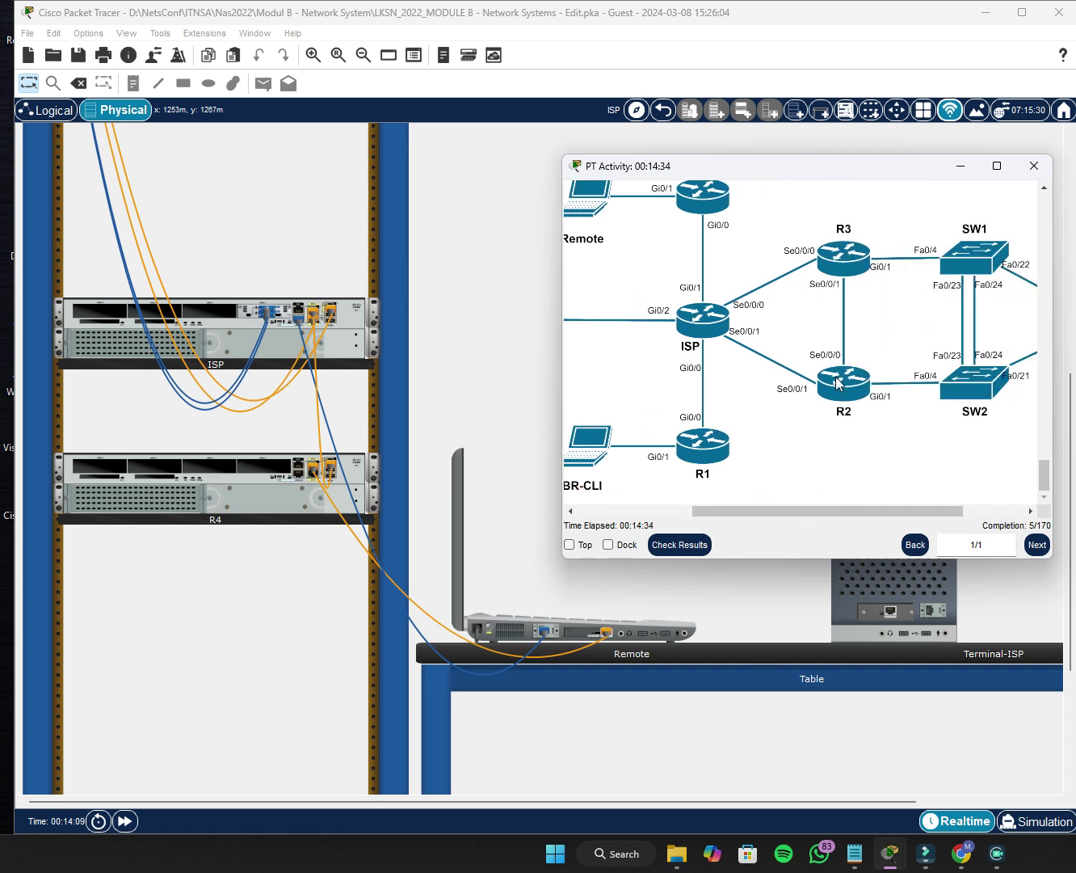
pyautogui.moveTo(866, 511); pyautogui.dragTo(930, 509)
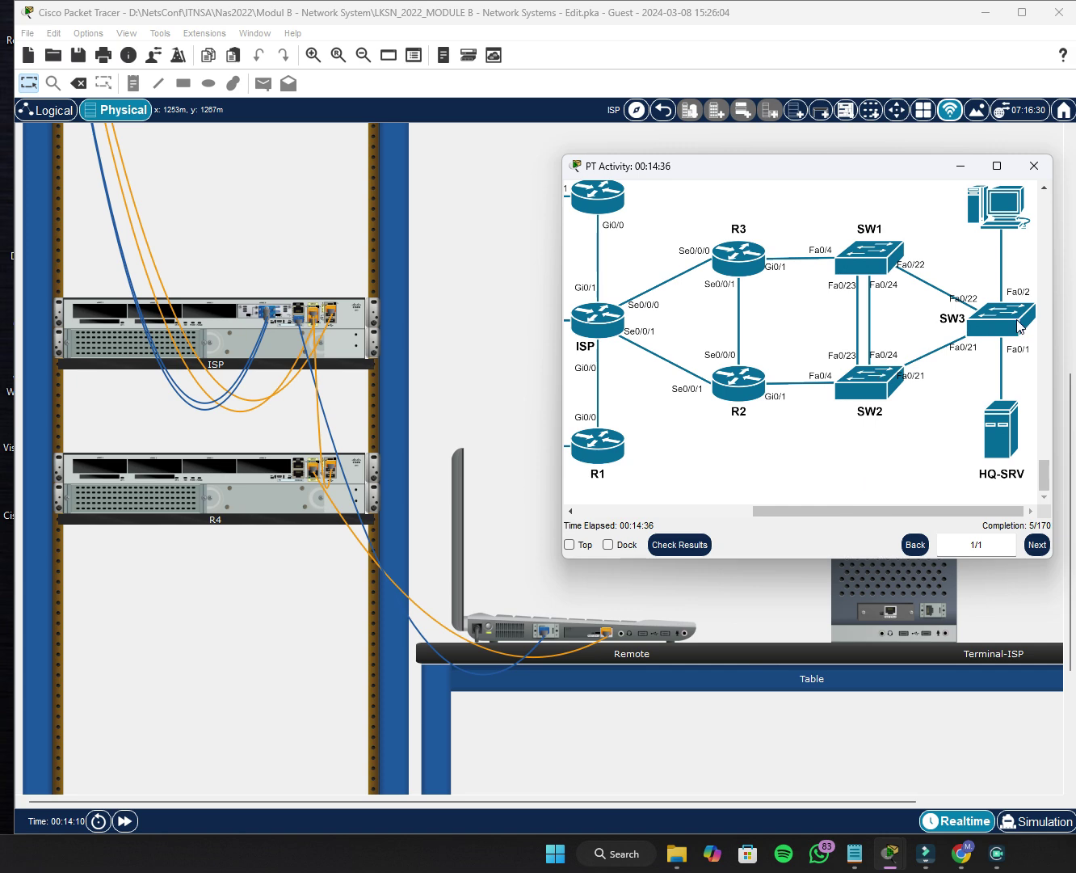
pyautogui.hscroll(-5, 966, 509)
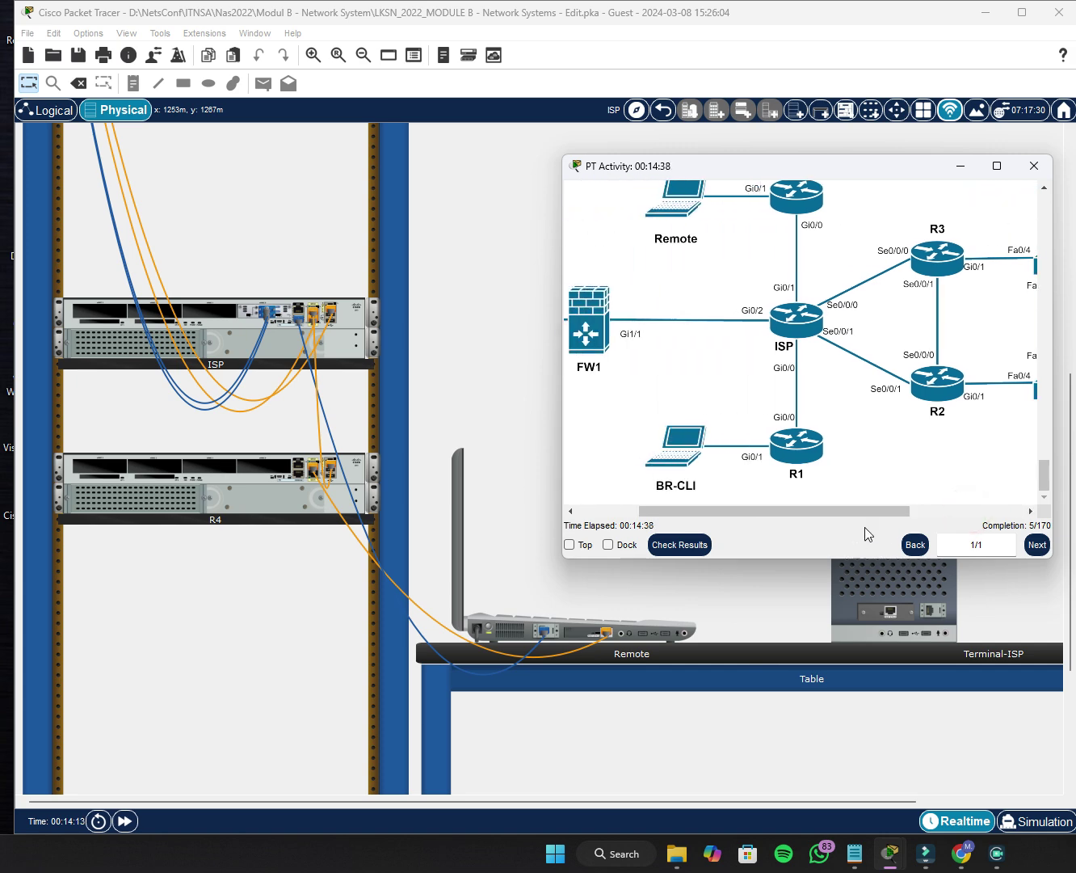
pyautogui.click(962, 165)
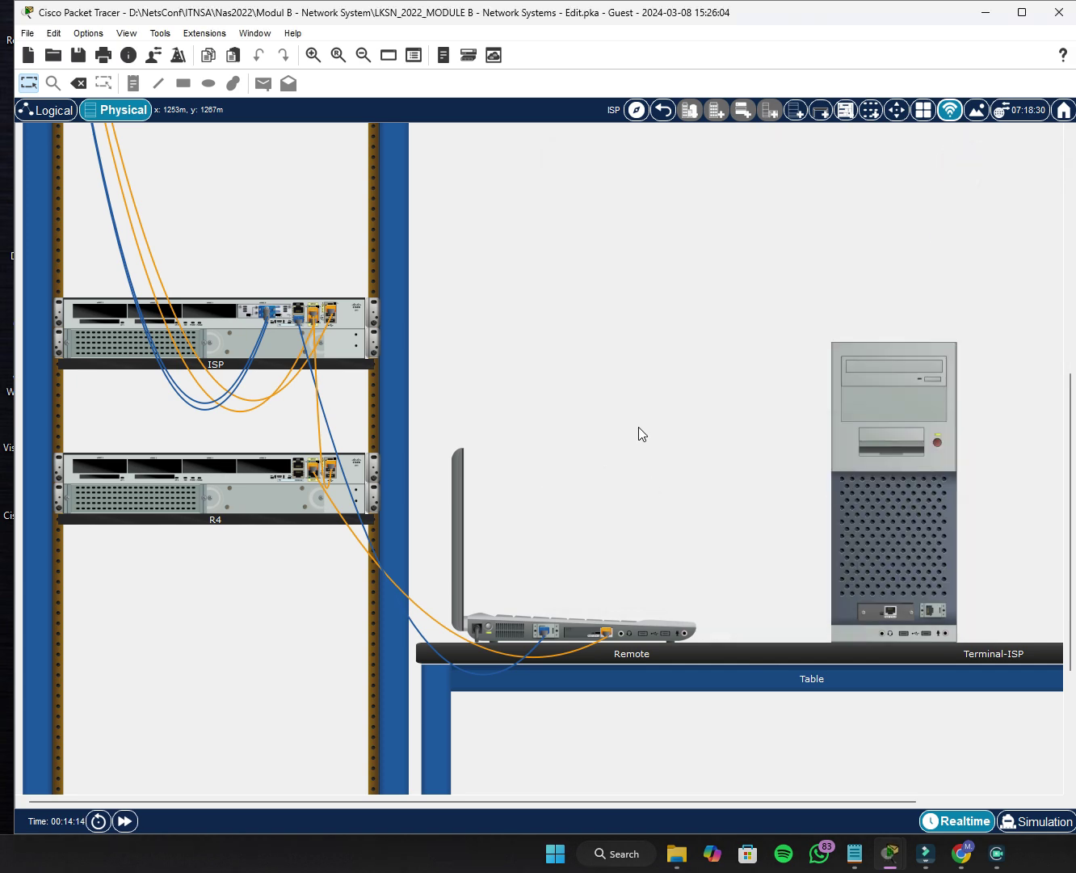
# Reconnect the Remote laptop's Terminal to the ISP console.
pyautogui.click(569, 626)
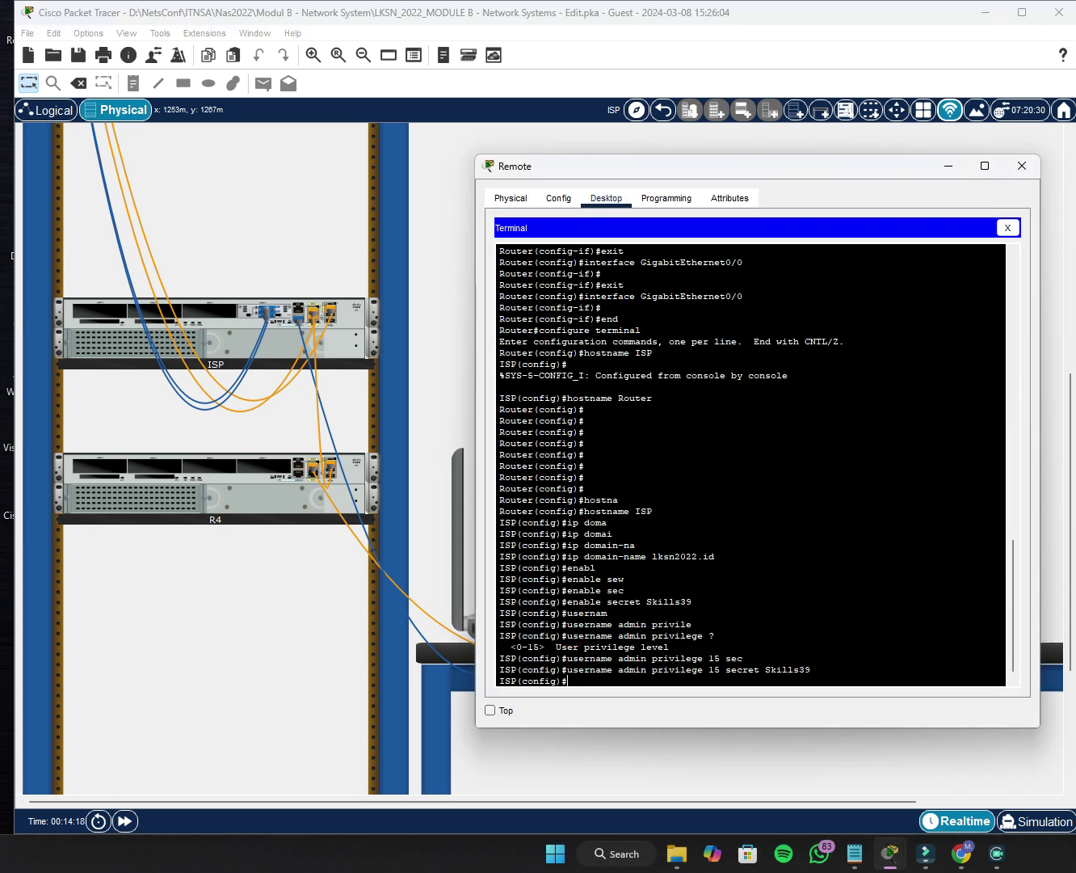
pyautogui.click(1008, 226)
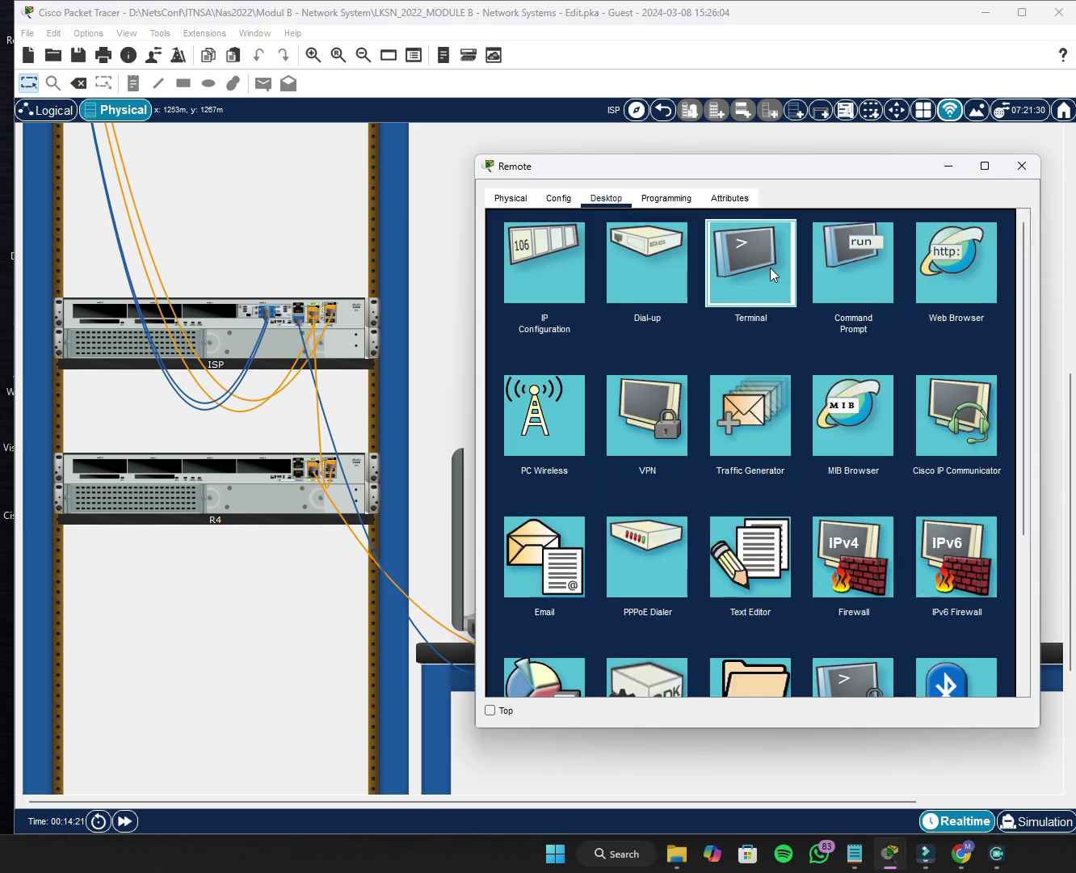
pyautogui.click(771, 269)
pyautogui.click(975, 376)
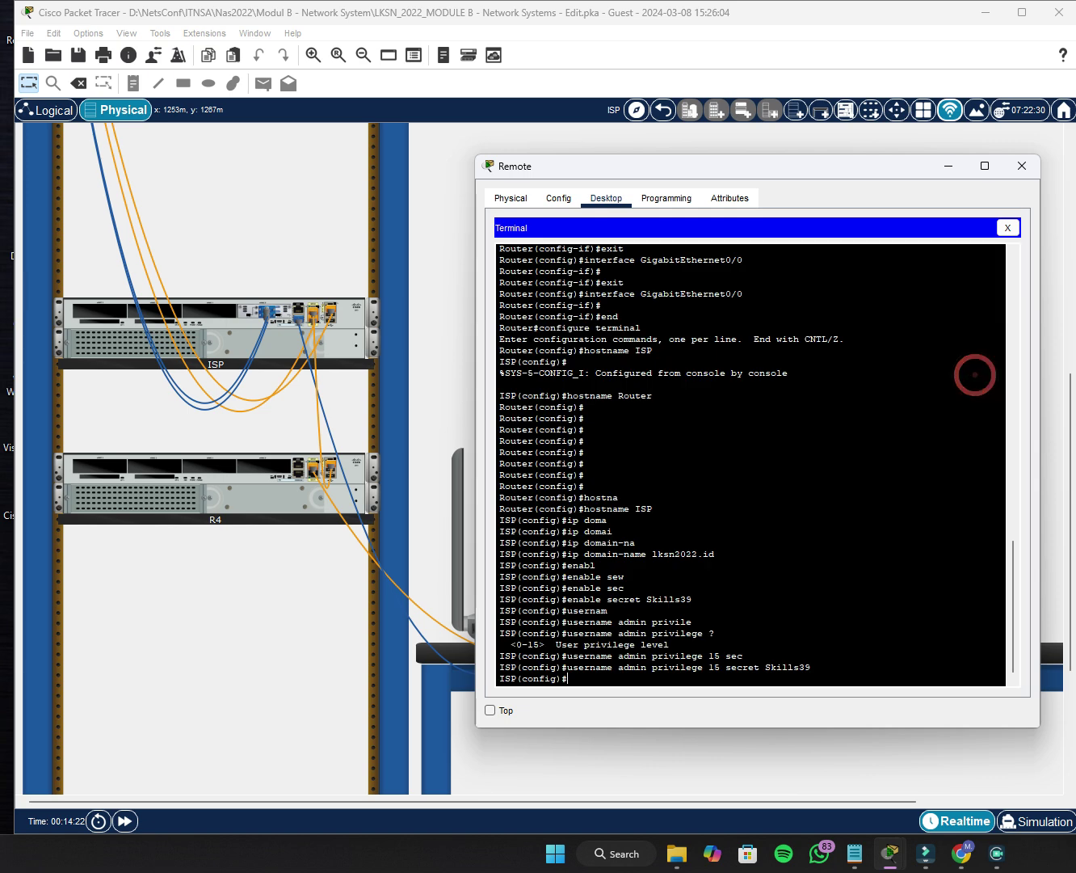
pyautogui.press('Return')
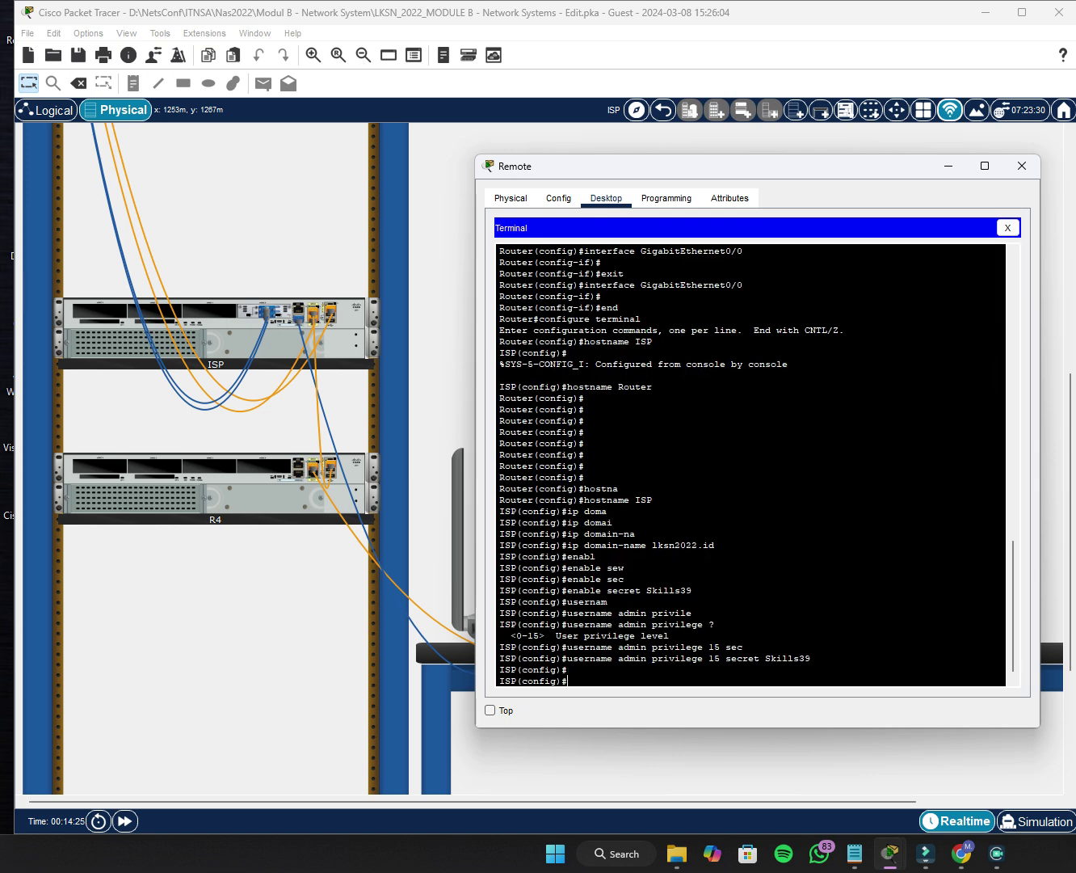
# Exit config mode, log out, re-enter privileged mode with the enable password, and close Remote.
pyautogui.write('end')
pyautogui.press('Return')
pyautogui.write('ex')
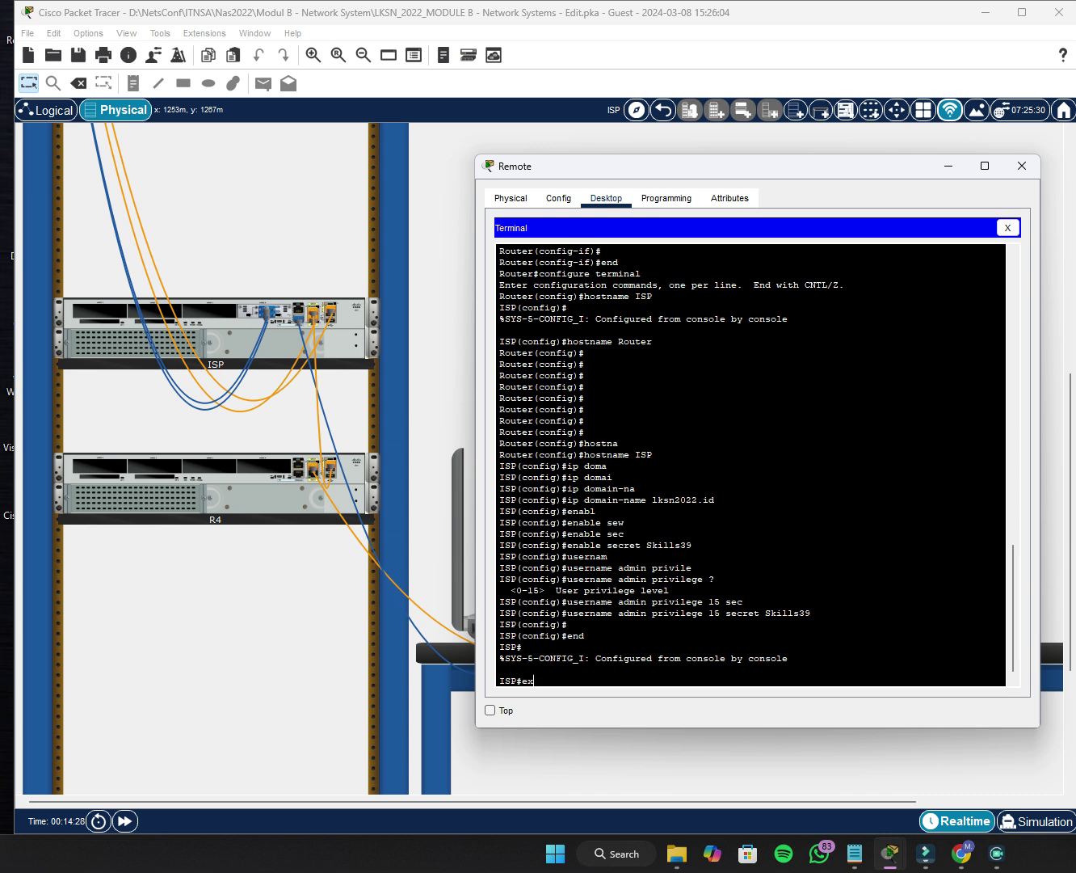
pyautogui.press('Return')
pyautogui.press('Return')
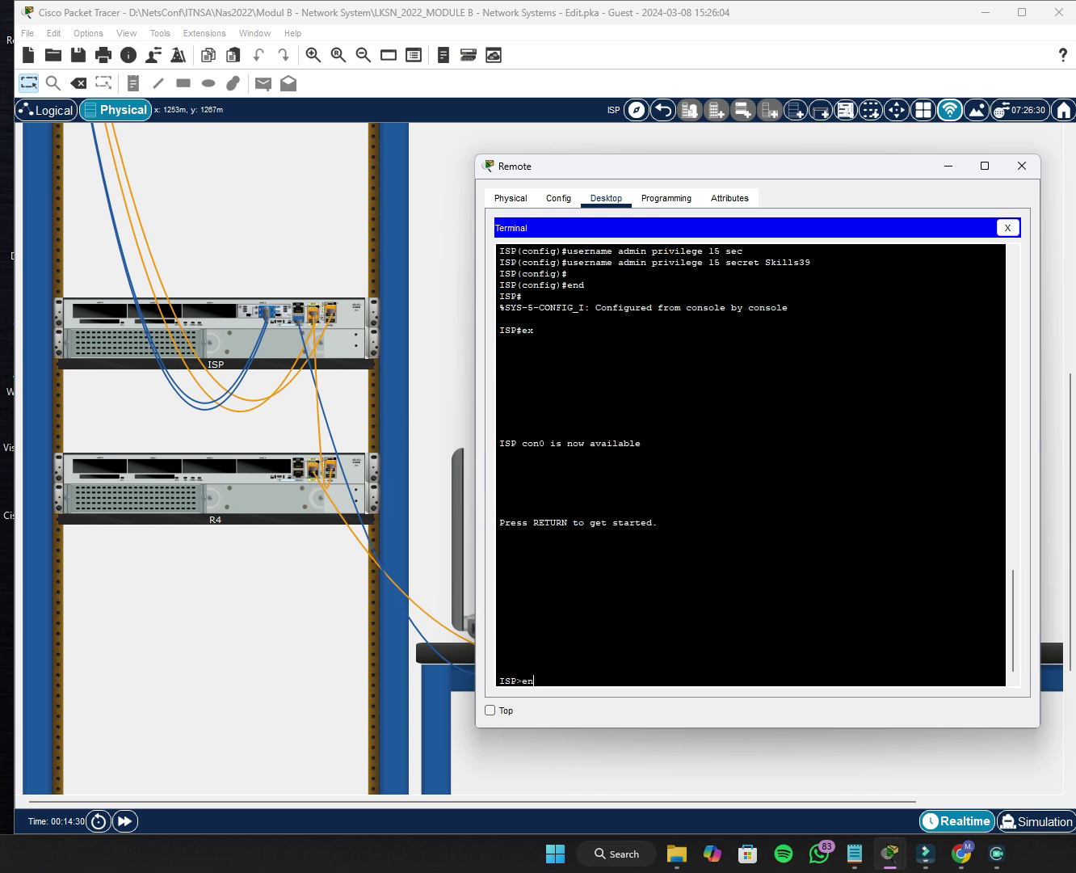
pyautogui.write('en')
pyautogui.press('Return')
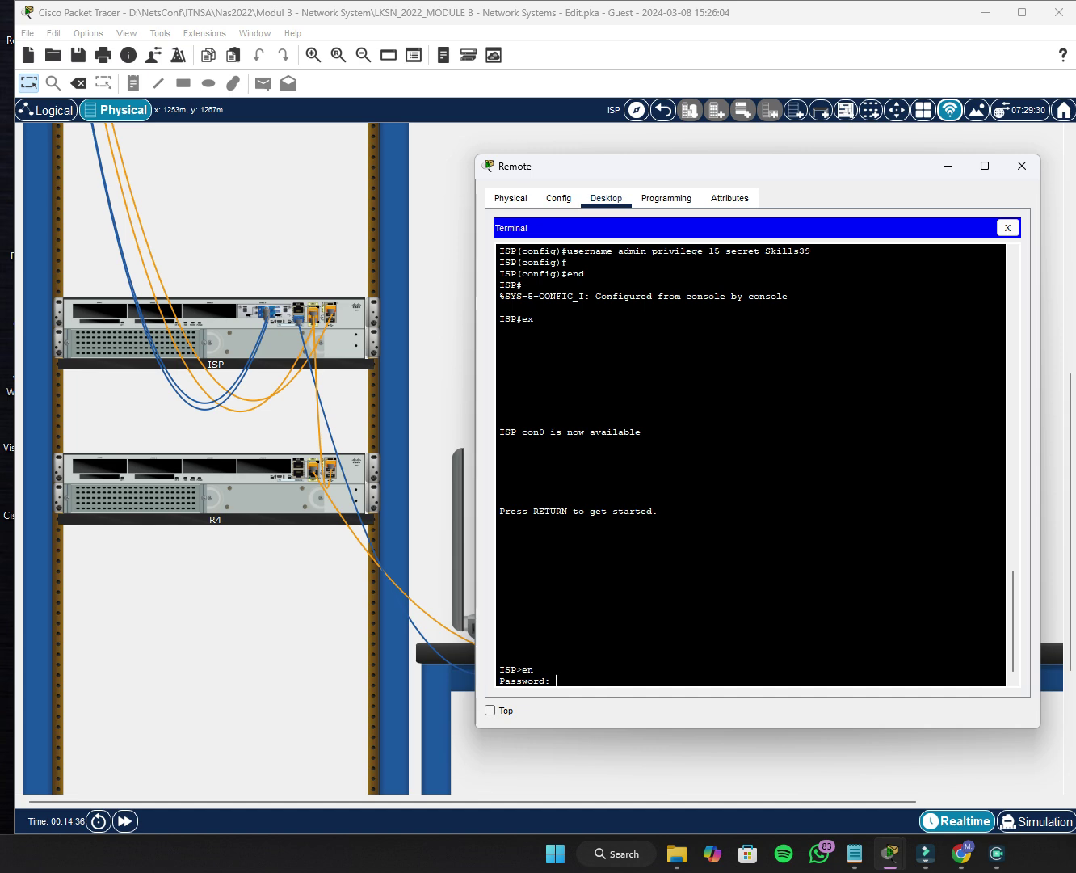
pyautogui.press('Return')
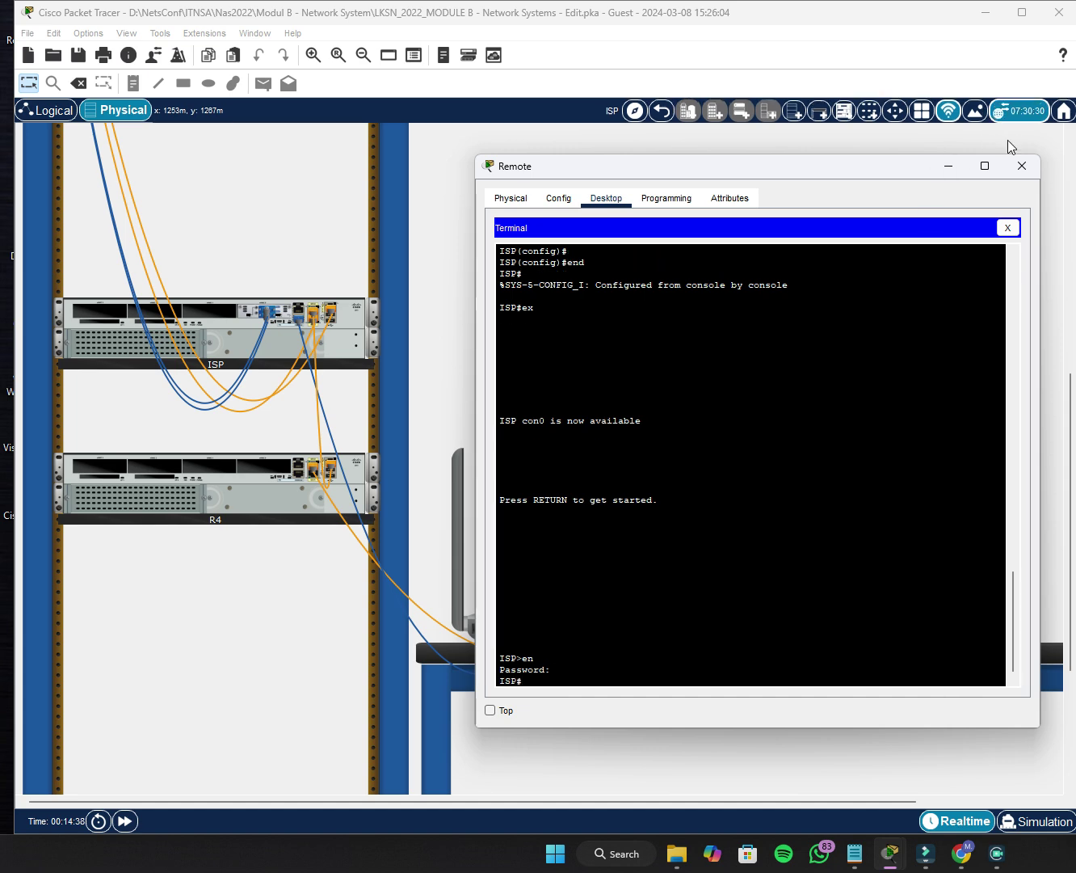
pyautogui.click(1006, 229)
pyautogui.click(1019, 169)
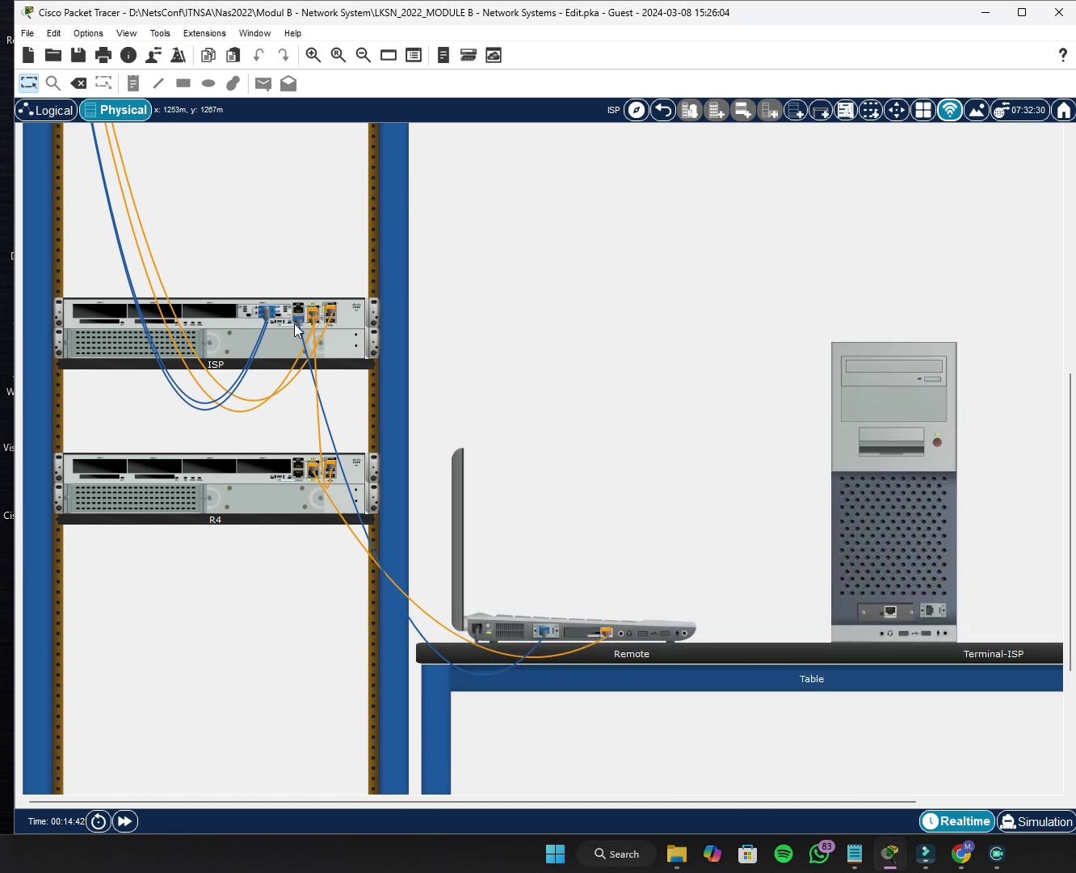
# Move the console cable from ISP to R4 and reconnect Remote's Terminal.
pyautogui.moveTo(297, 321); pyautogui.dragTo(299, 480)
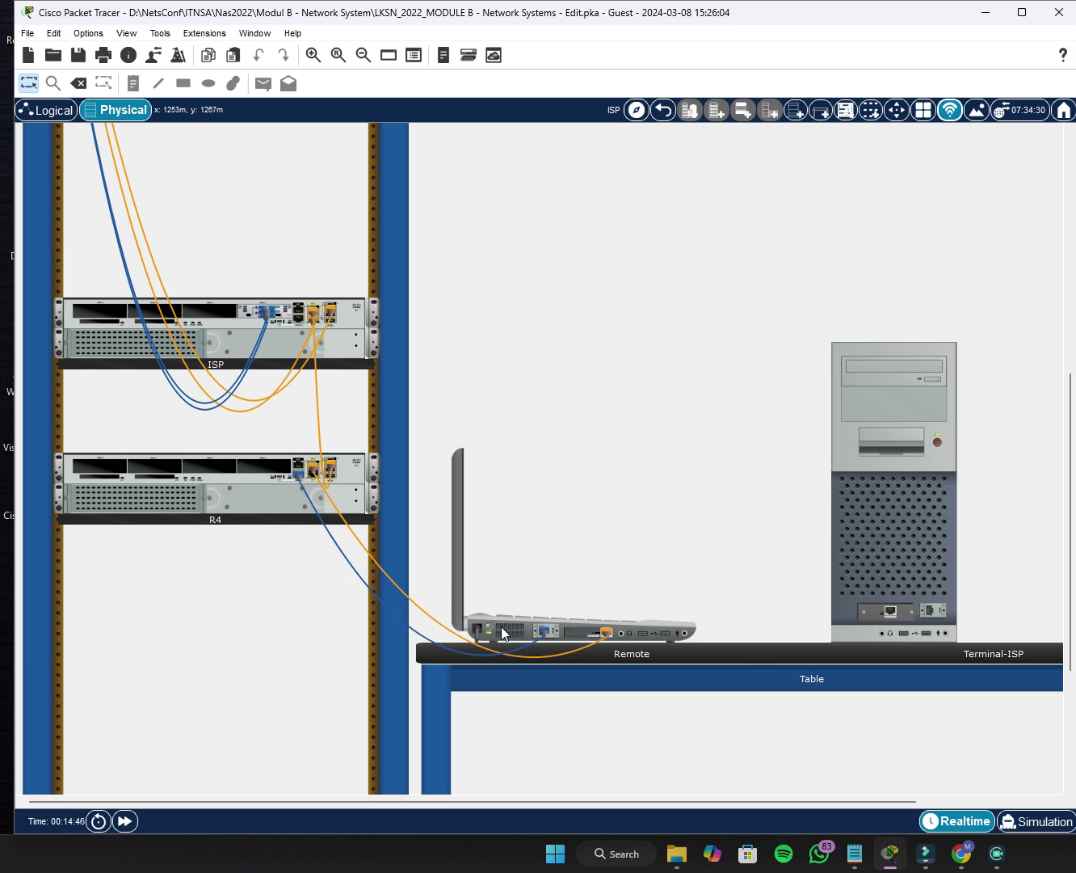
pyautogui.click(580, 626)
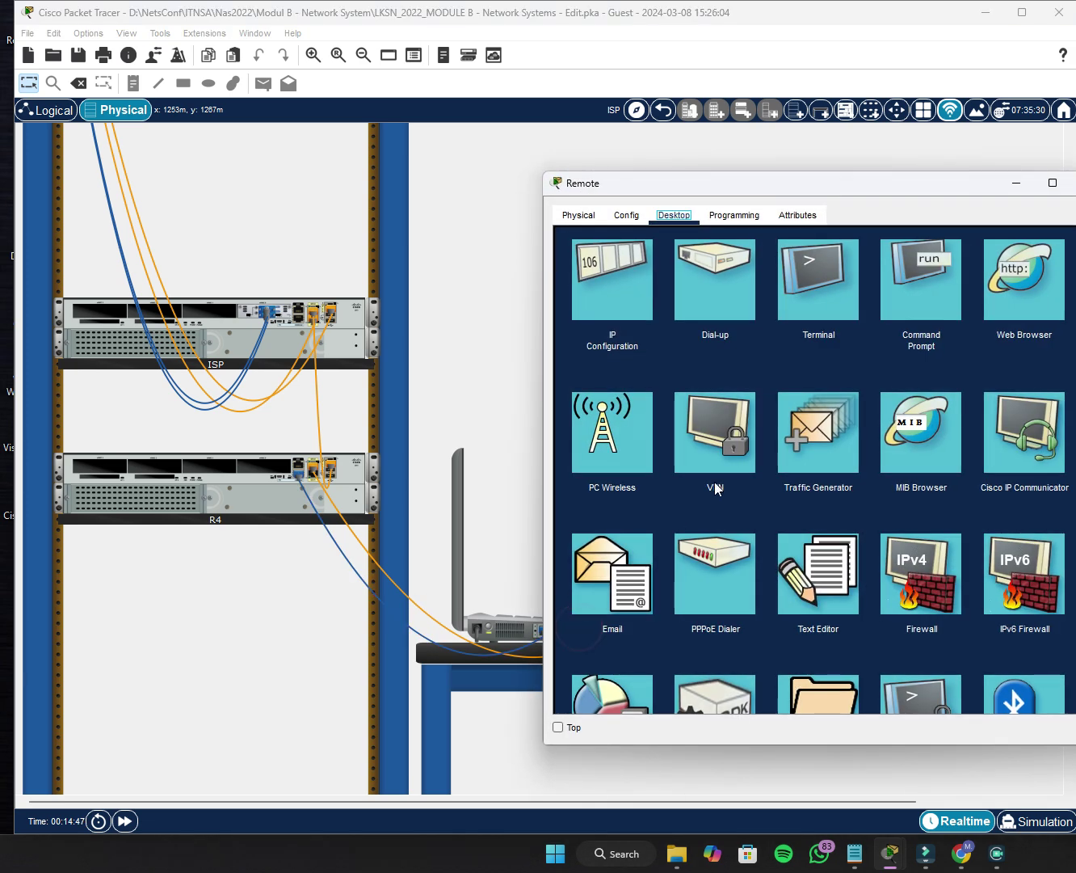
pyautogui.click(834, 281)
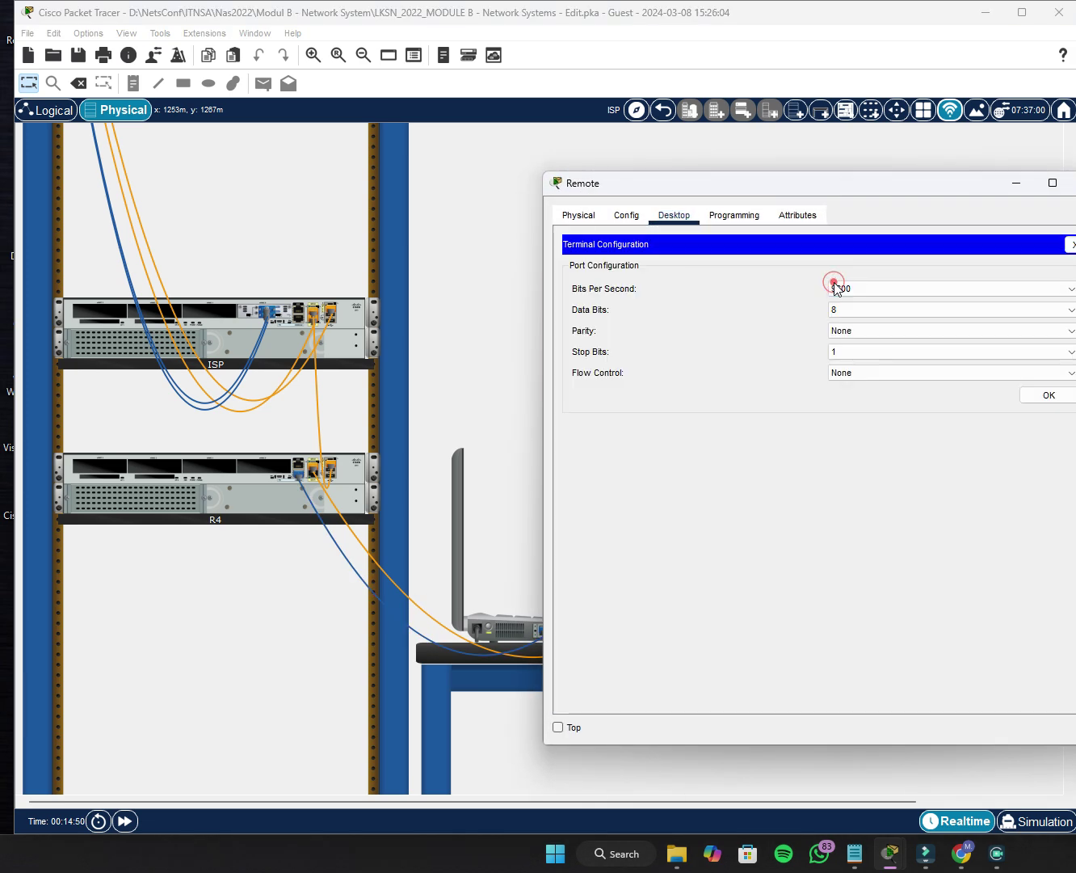
pyautogui.click(1042, 397)
# Wake R4's console and enter privileged mode with en.
pyautogui.press('Return')
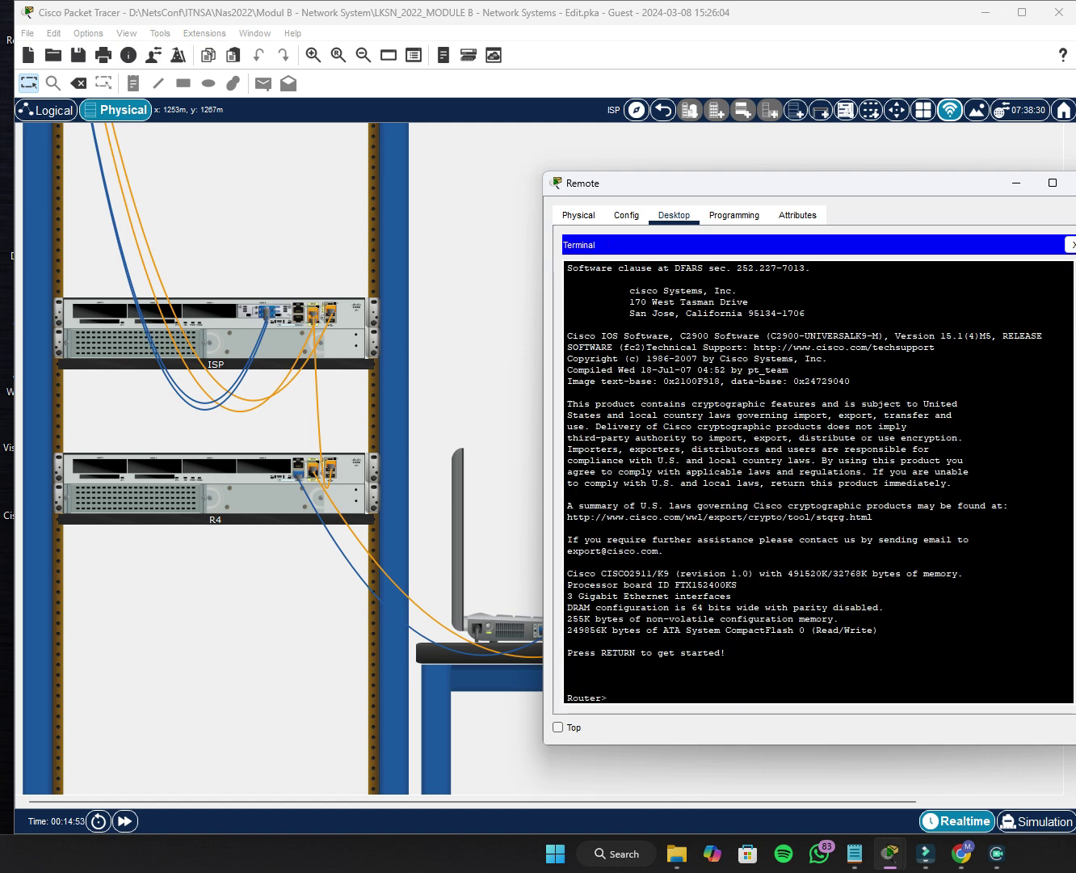
pyautogui.write('en')
pyautogui.press('Return')
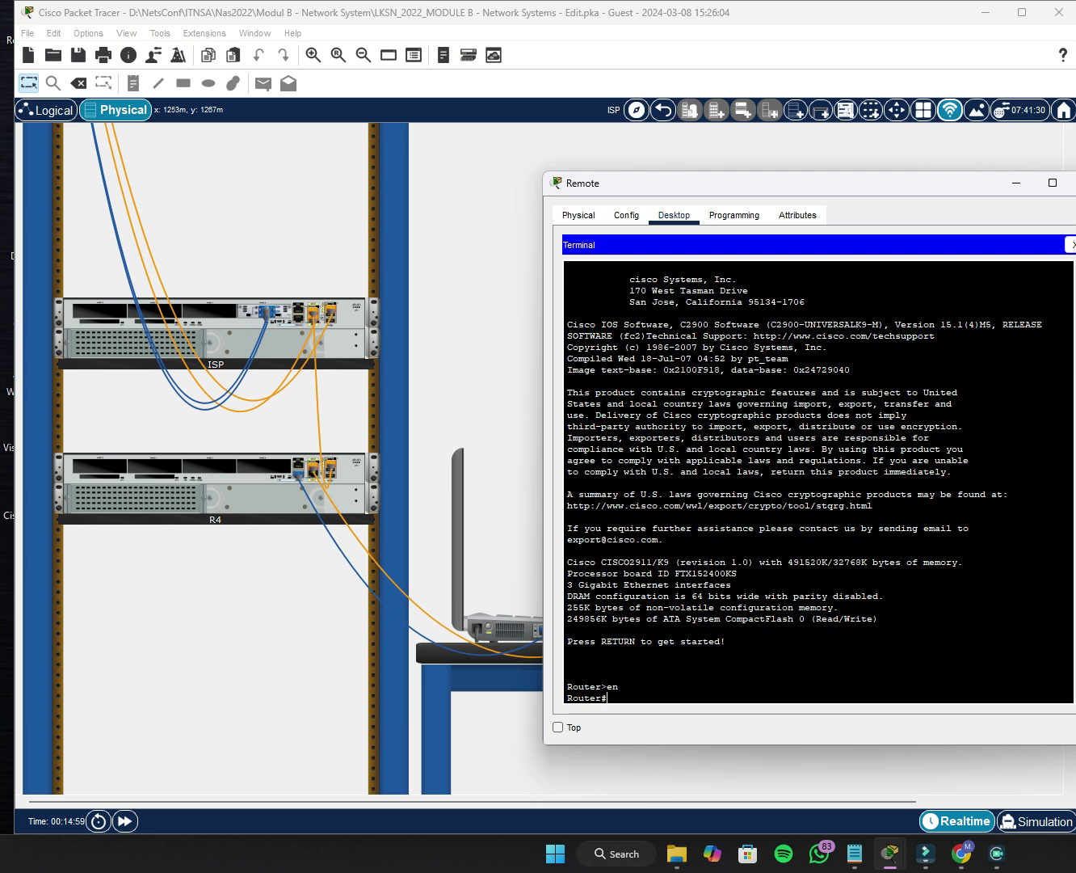
pyautogui.moveTo(822, 186); pyautogui.dragTo(773, 201)
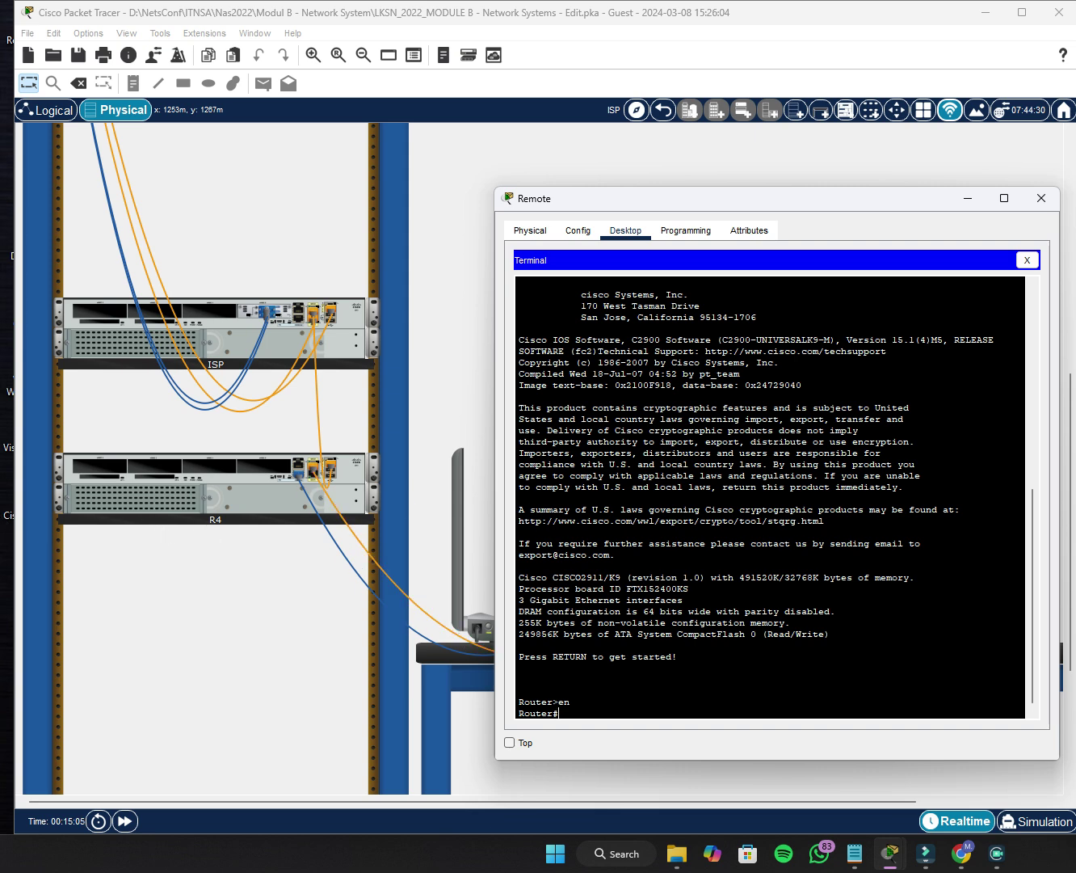
# Enter global configuration mode with conf t and set the hostname to R4.
pyautogui.click(590, 718)
pyautogui.write('hostn')
pyautogui.press('Tab')
pyautogui.write('a')
pyautogui.press('Tab')
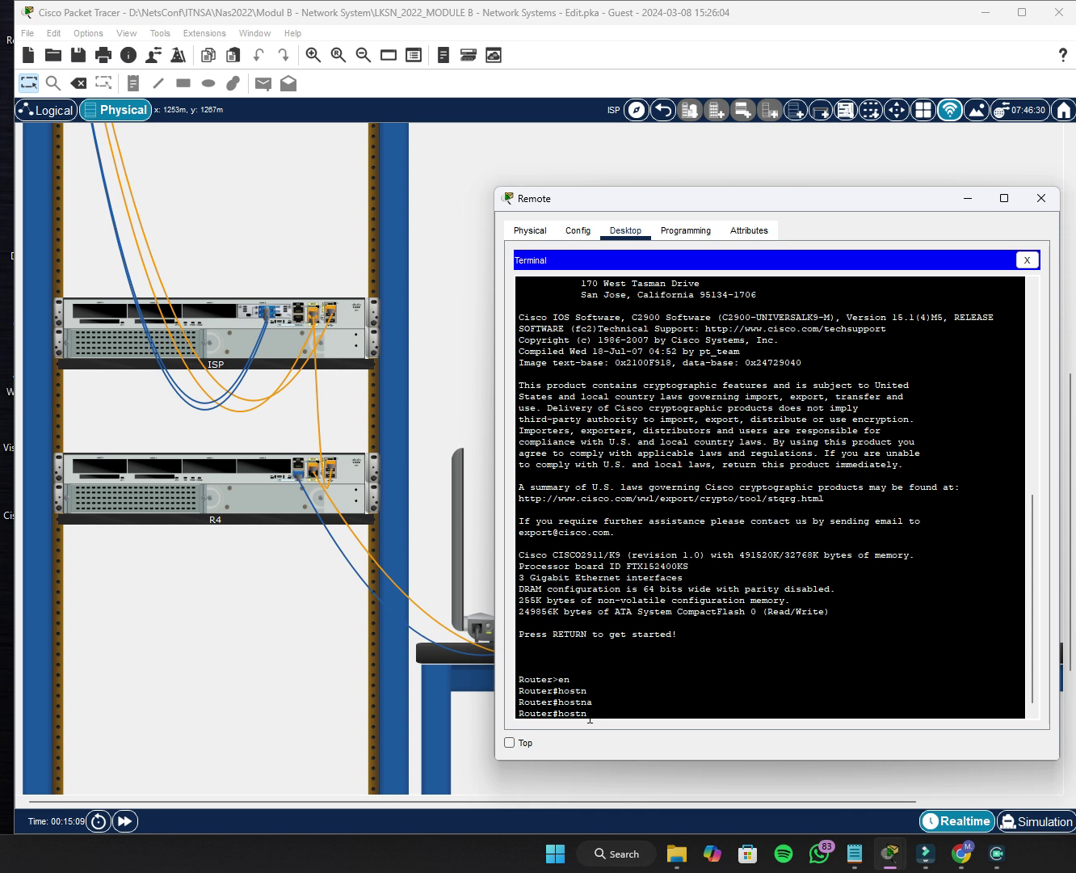
pyautogui.press('BackSpace')
pyautogui.press('BackSpace')
pyautogui.press('BackSpace')
pyautogui.press('BackSpace')
pyautogui.press('BackSpace')
pyautogui.write('conf t')
pyautogui.press('Return')
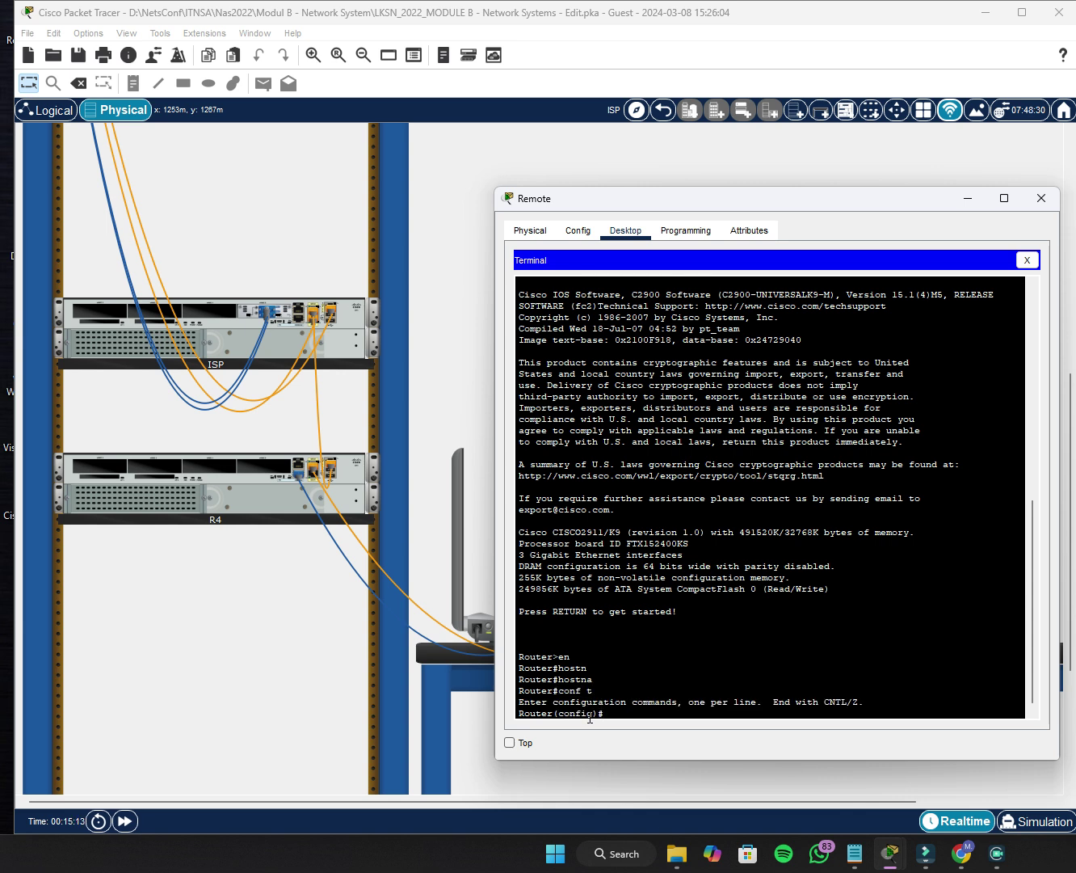
pyautogui.write('host')
pyautogui.press('Tab')
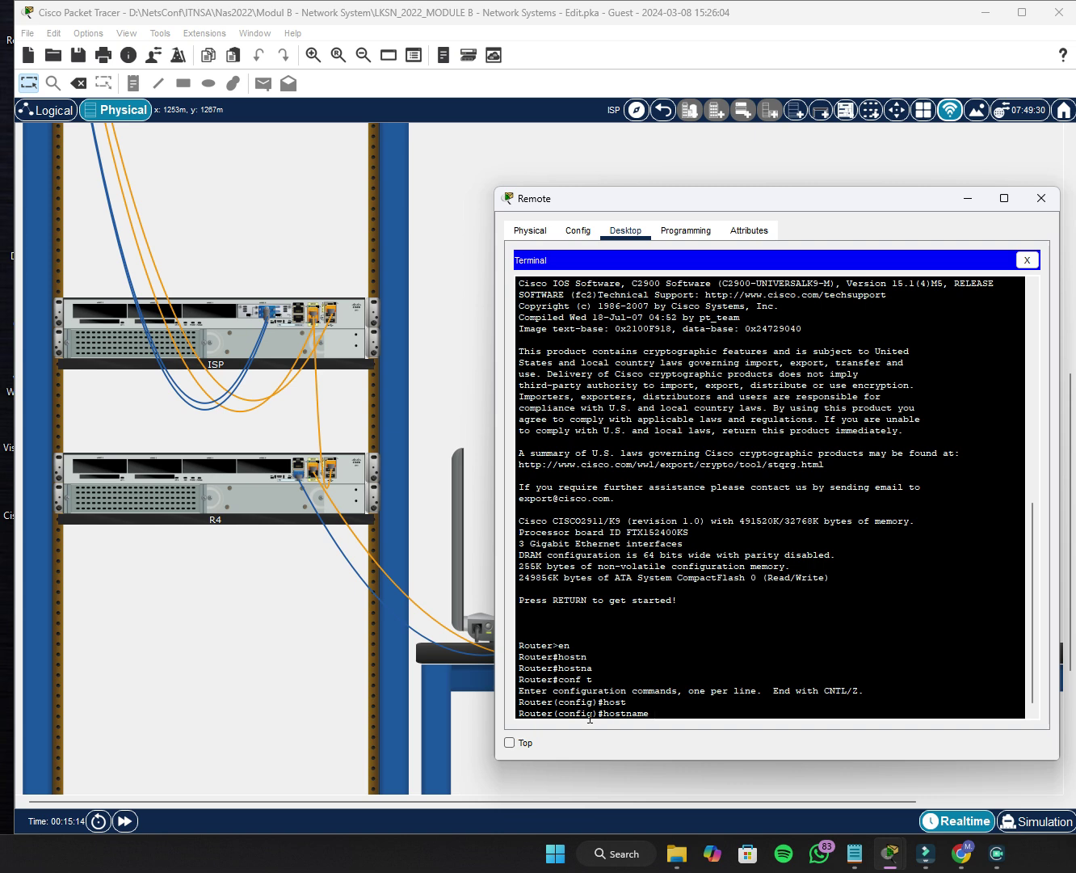
pyautogui.write('R4')
pyautogui.press('Return')
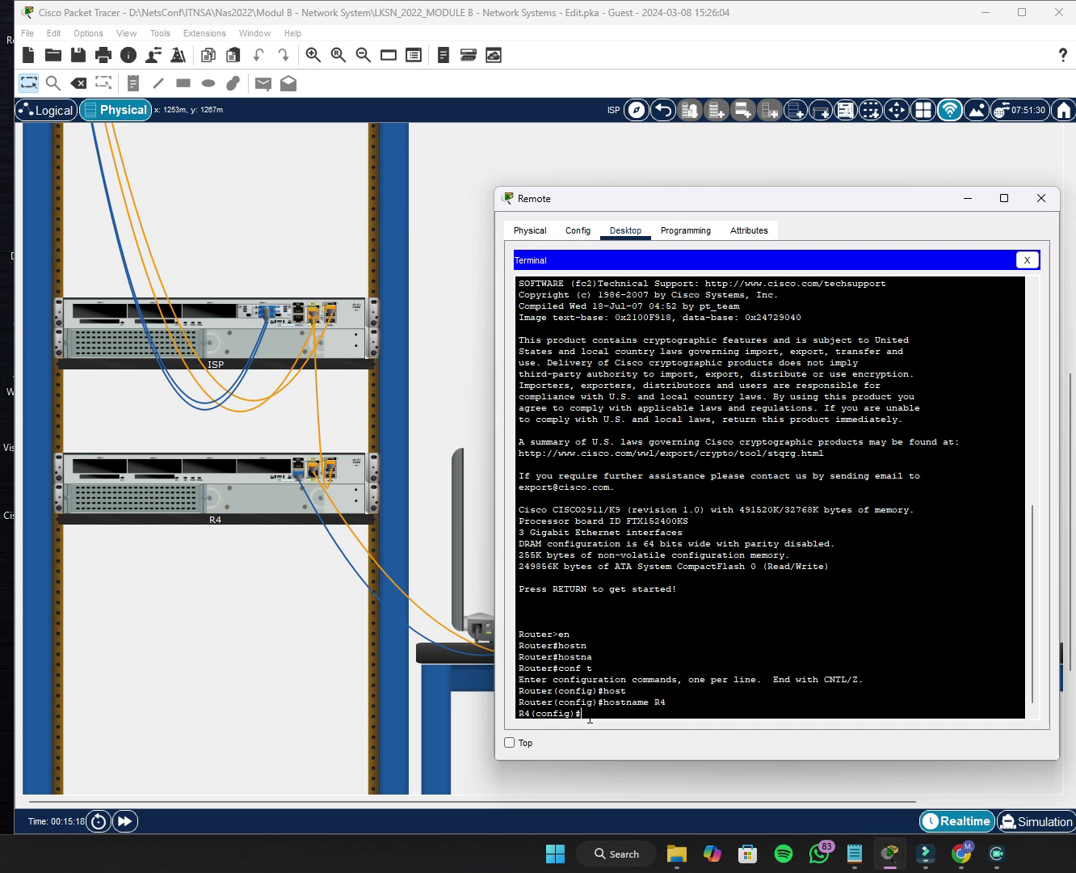
# Set R4's domain name to lksn2022.id.
pyautogui.write('ip domain-na')
pyautogui.press('Tab')
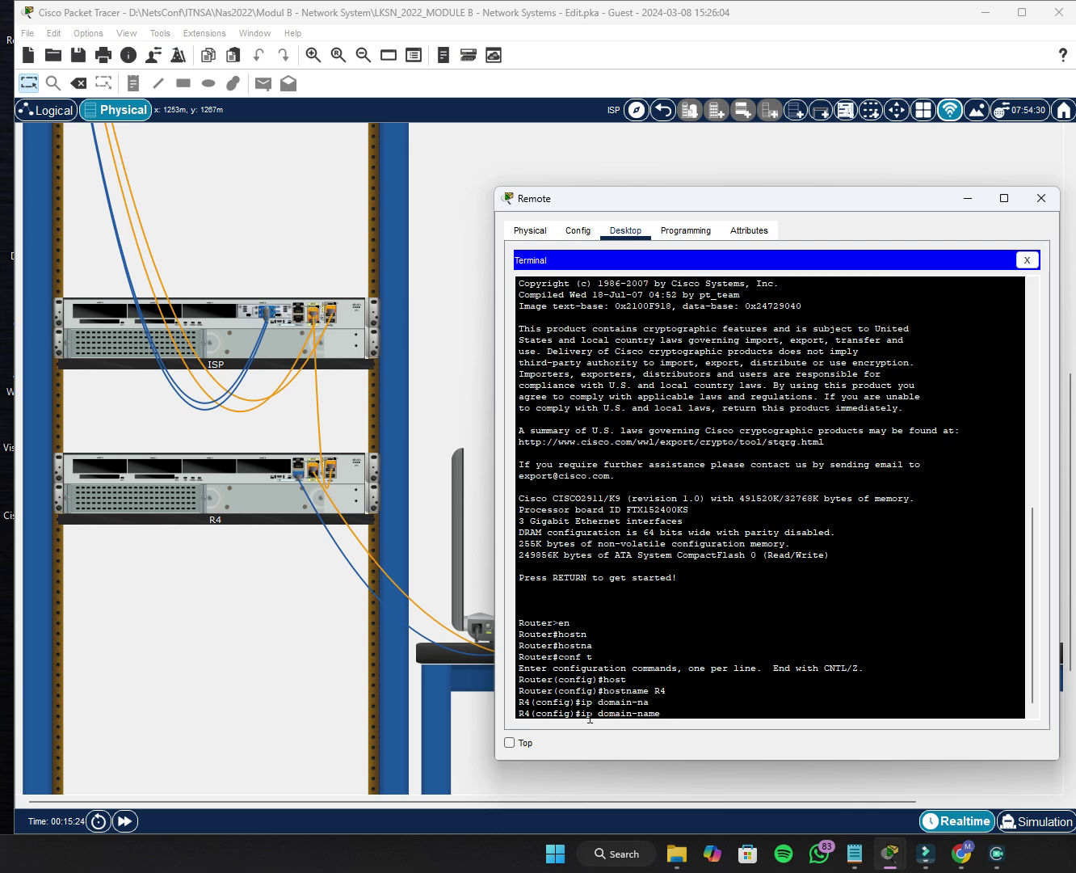
pyautogui.write('lksn2022.id')
pyautogui.press('Return')
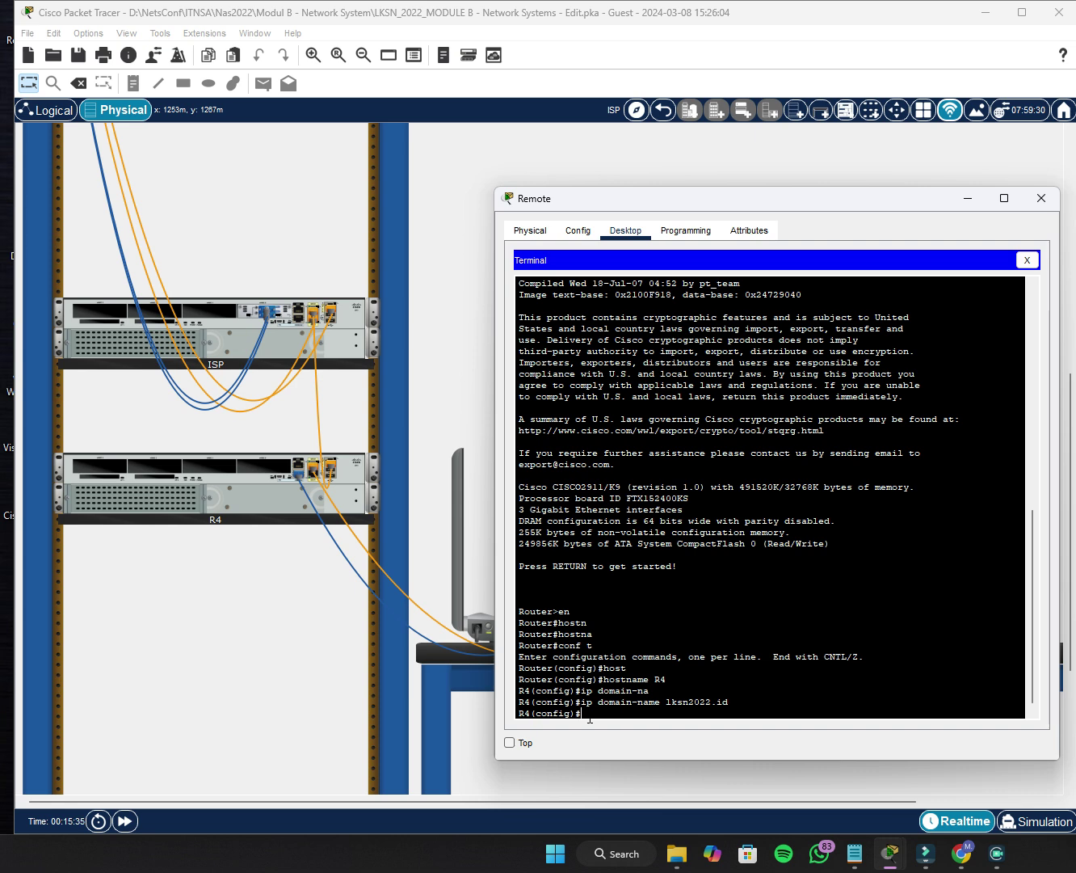
# Set R4's enable secret to the default task password.
pyautogui.write('enabl')
pyautogui.press('Tab')
pyautogui.write('sec')
pyautogui.press('Tab')
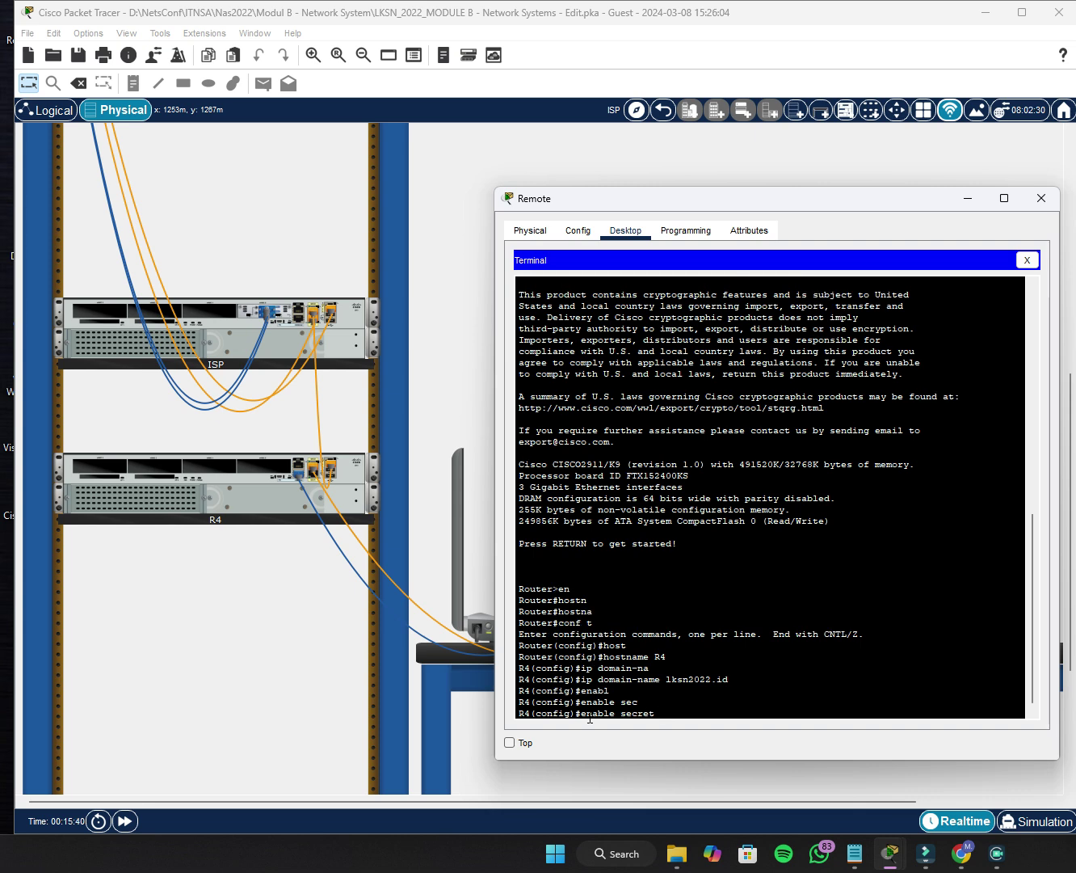
pyautogui.write('Skills39')
pyautogui.press('Return')
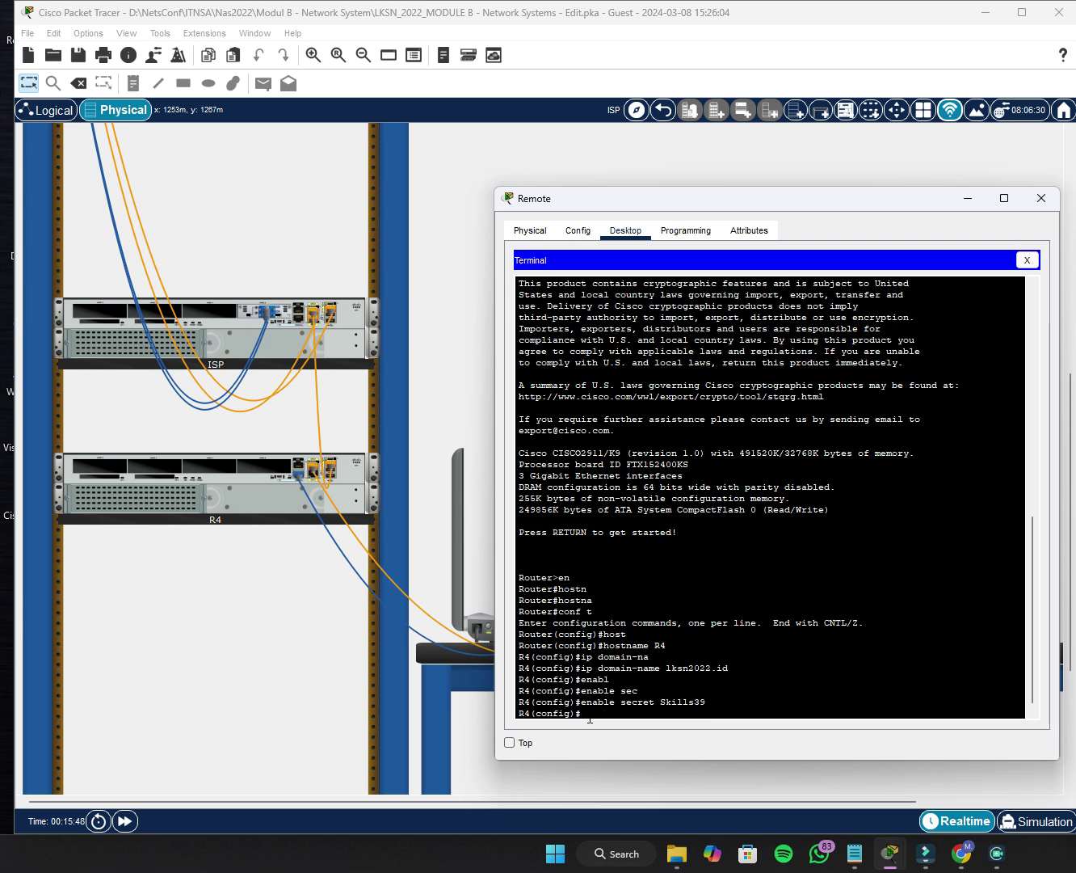
# Create user admin with privilege 15 and a secret password, then try showing the running config.
pyautogui.write('userna')
pyautogui.press('Tab')
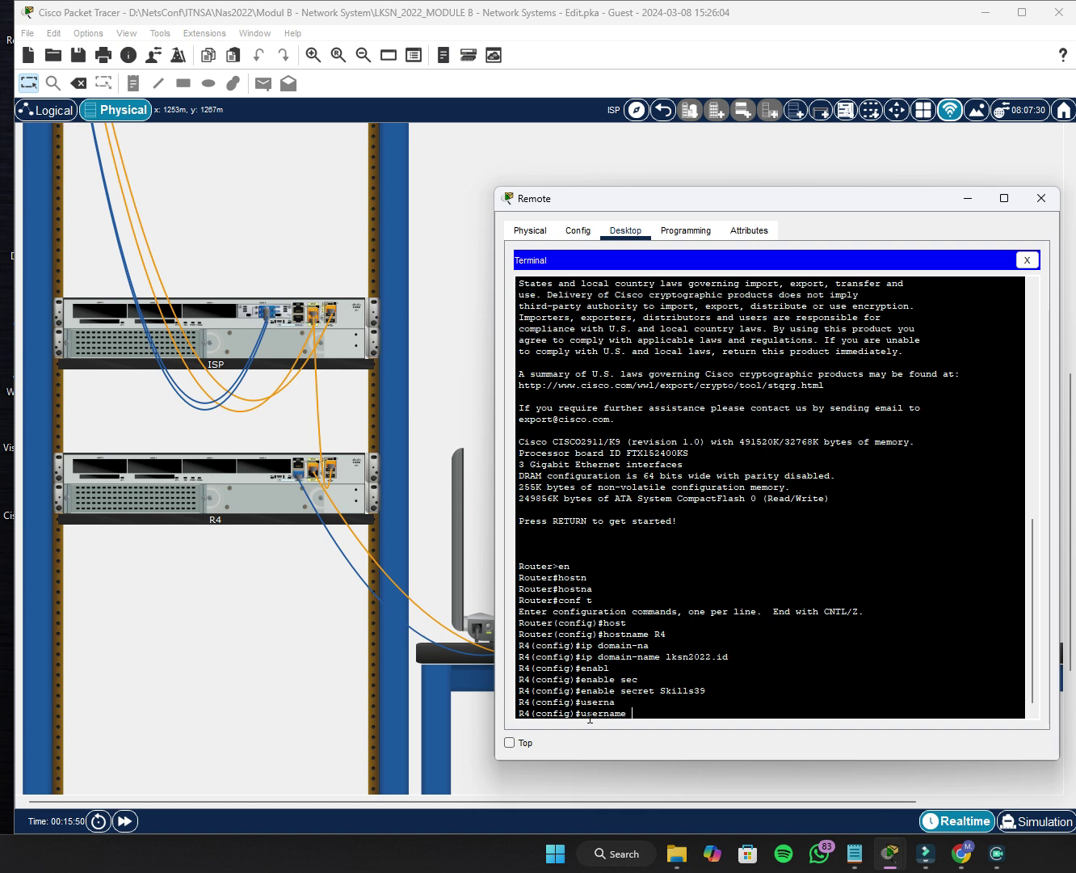
pyautogui.write('admin privi')
pyautogui.press('Tab')
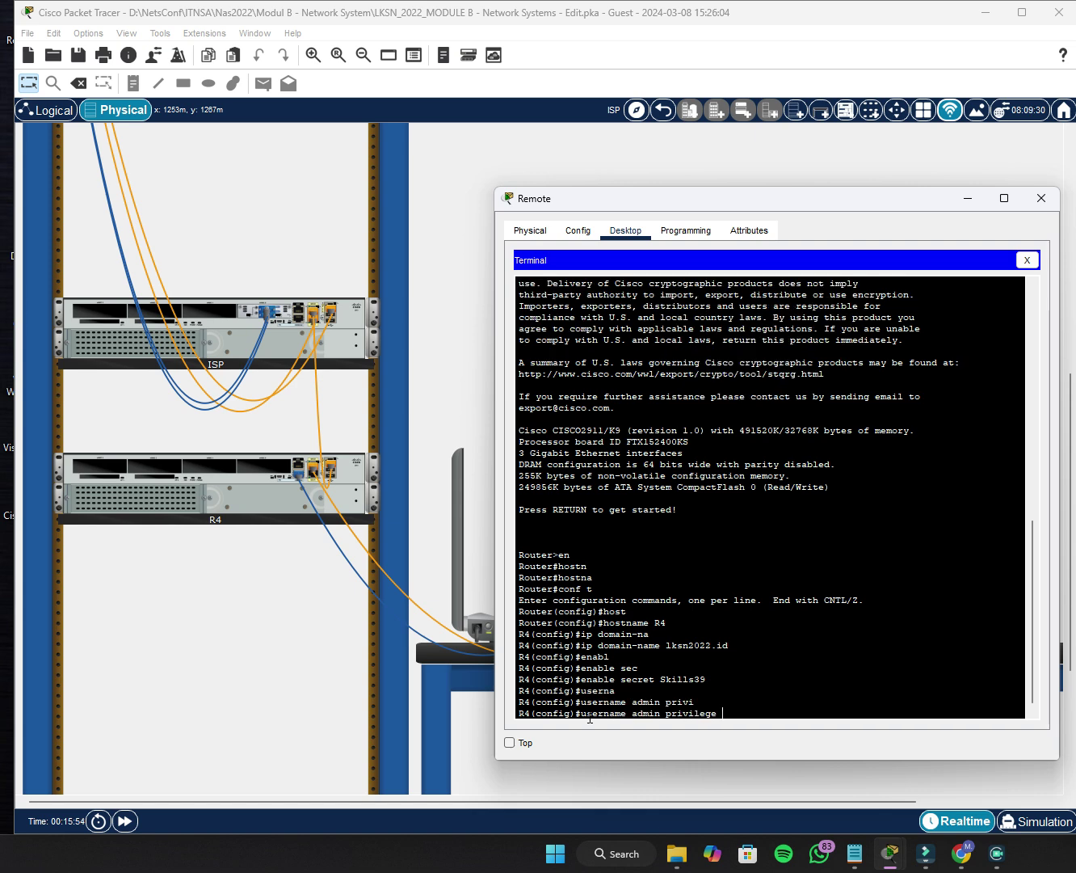
pyautogui.write('15 sec')
pyautogui.press('Tab')
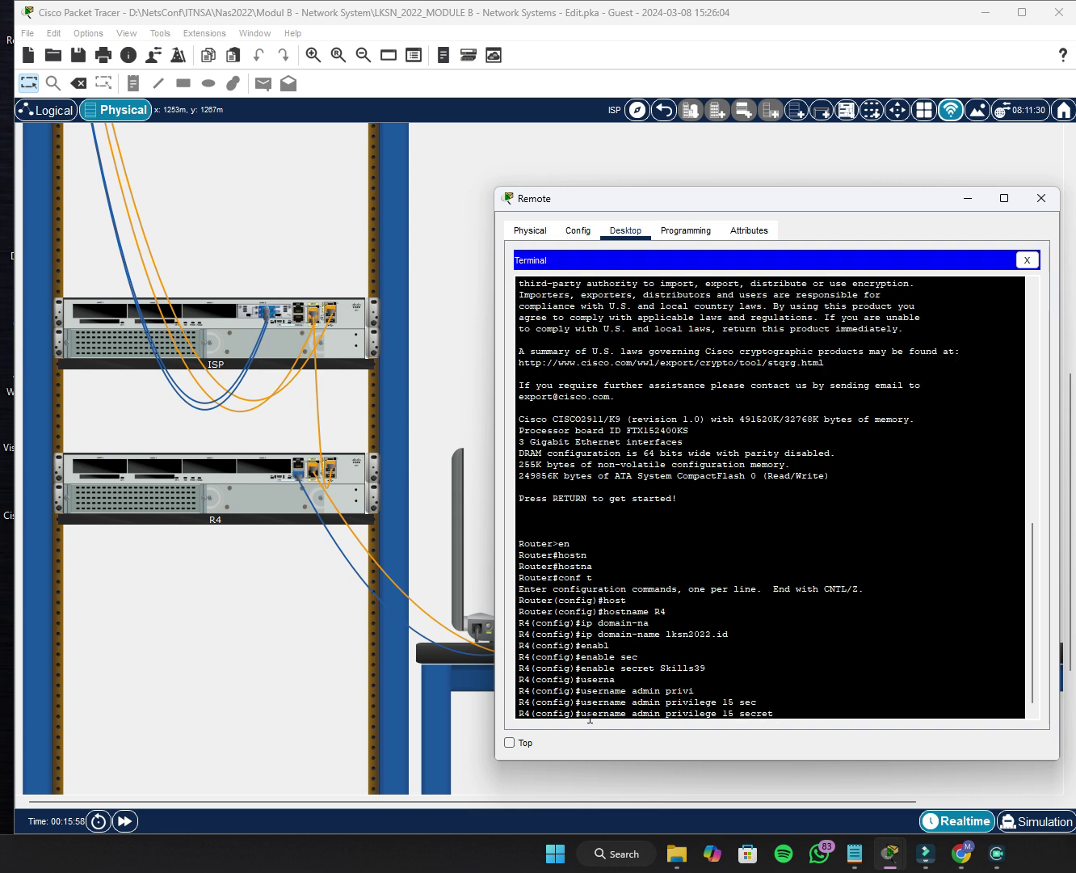
pyautogui.write('Skills39')
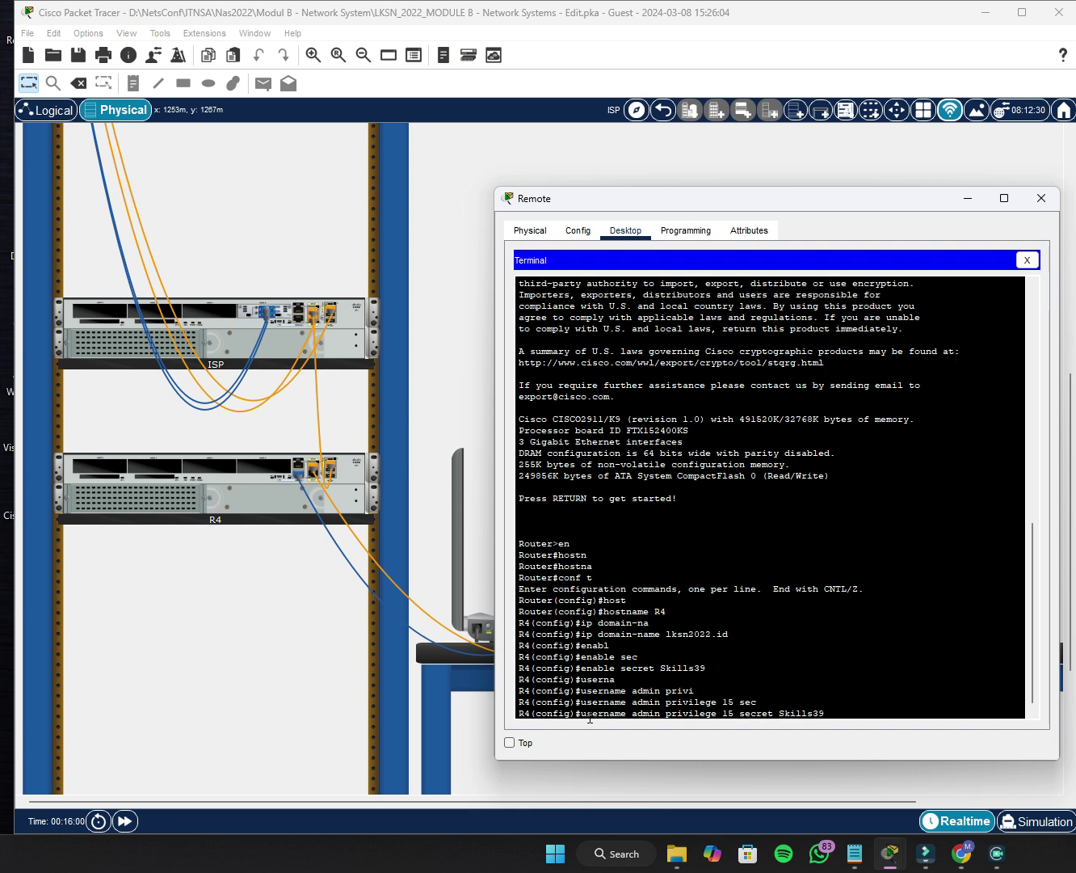
pyautogui.press('Return')
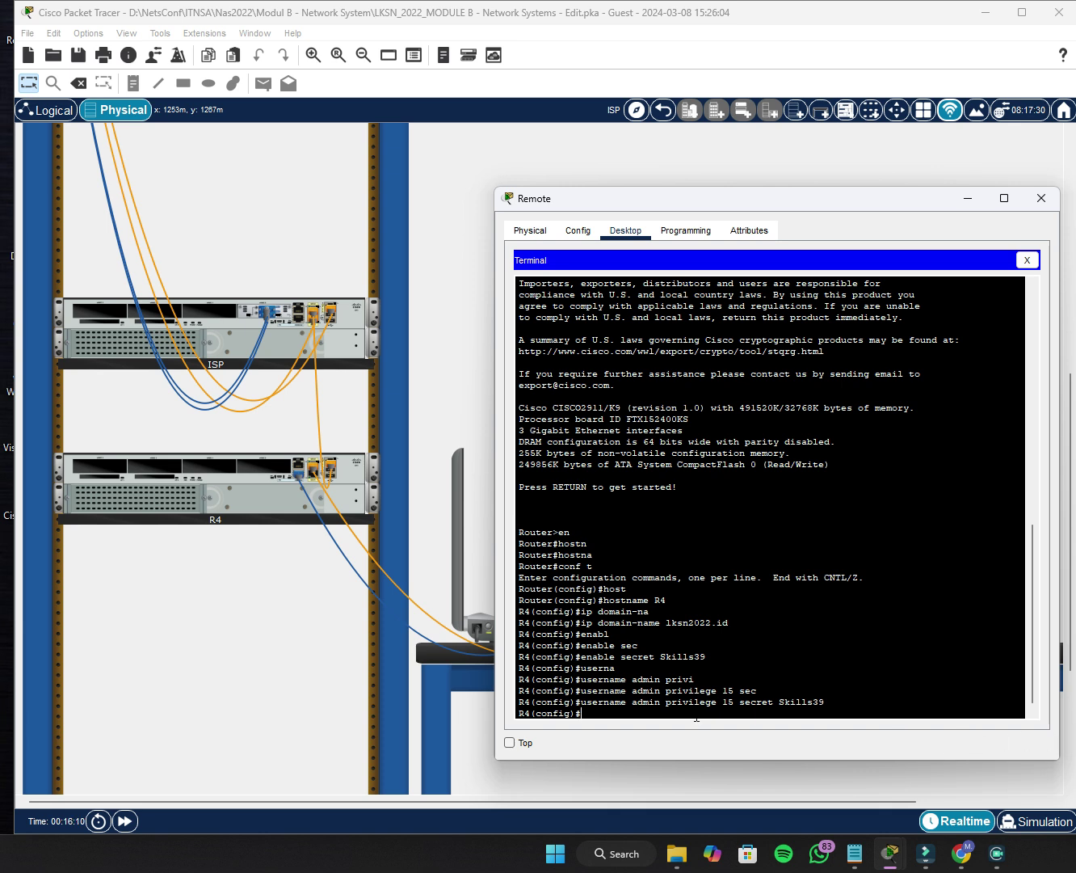
pyautogui.write('h ru')
pyautogui.write('n')
pyautogui.press('Return')
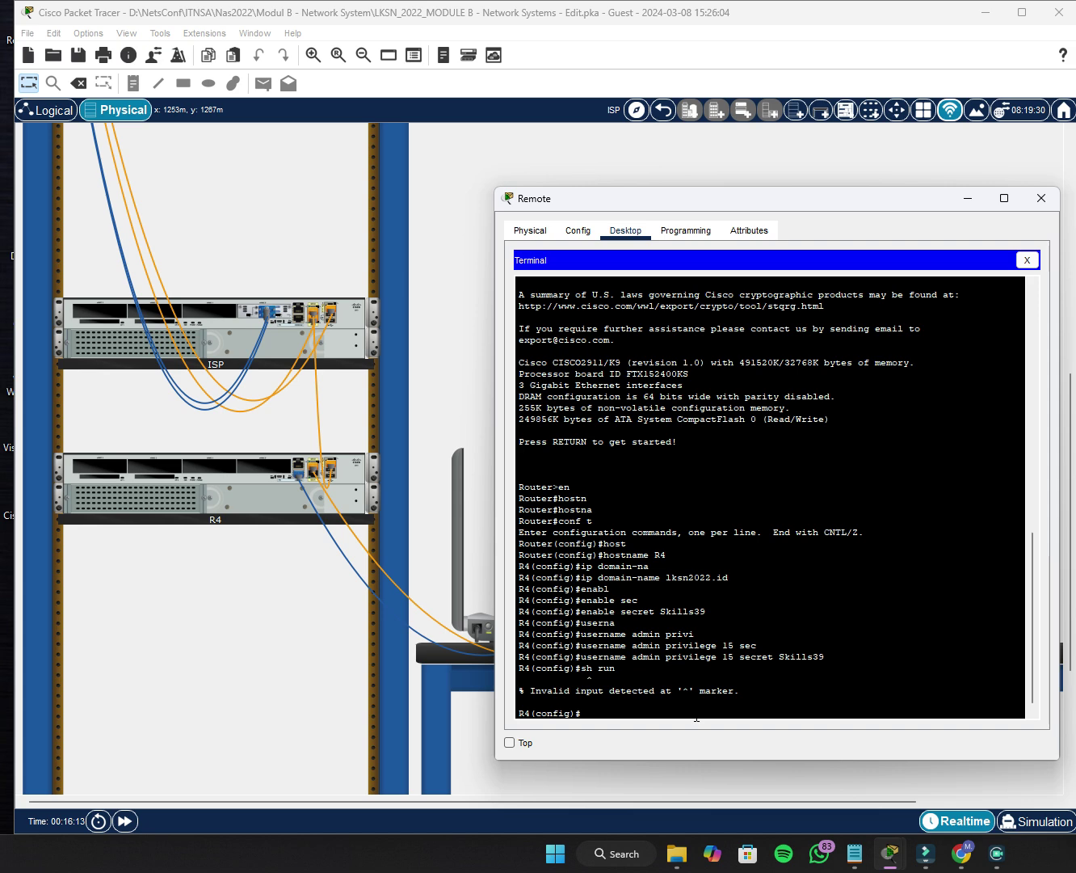
# Exit config mode on R4 and page through show run to check hostname, secret, user and domain lksn2022.id.
pyautogui.write('ex')
pyautogui.press('Return')
pyautogui.press('Return')
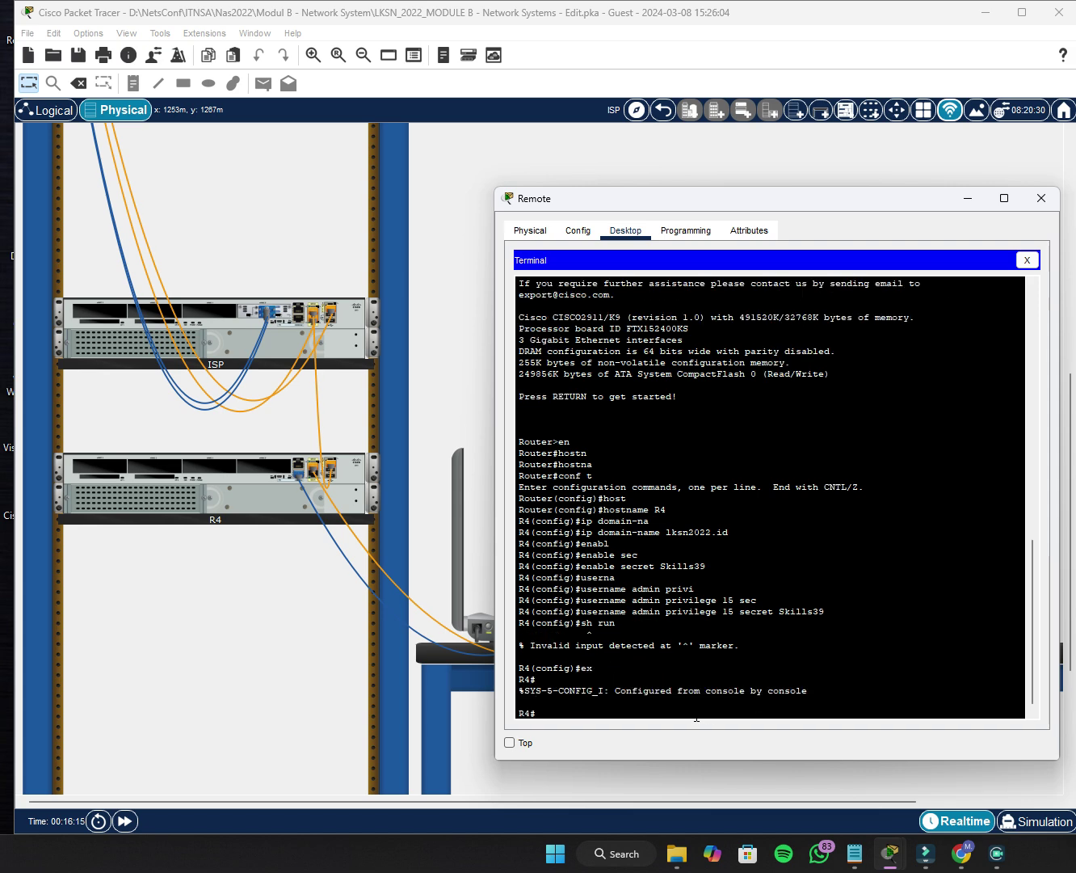
pyautogui.write('sh run')
pyautogui.press('Return')
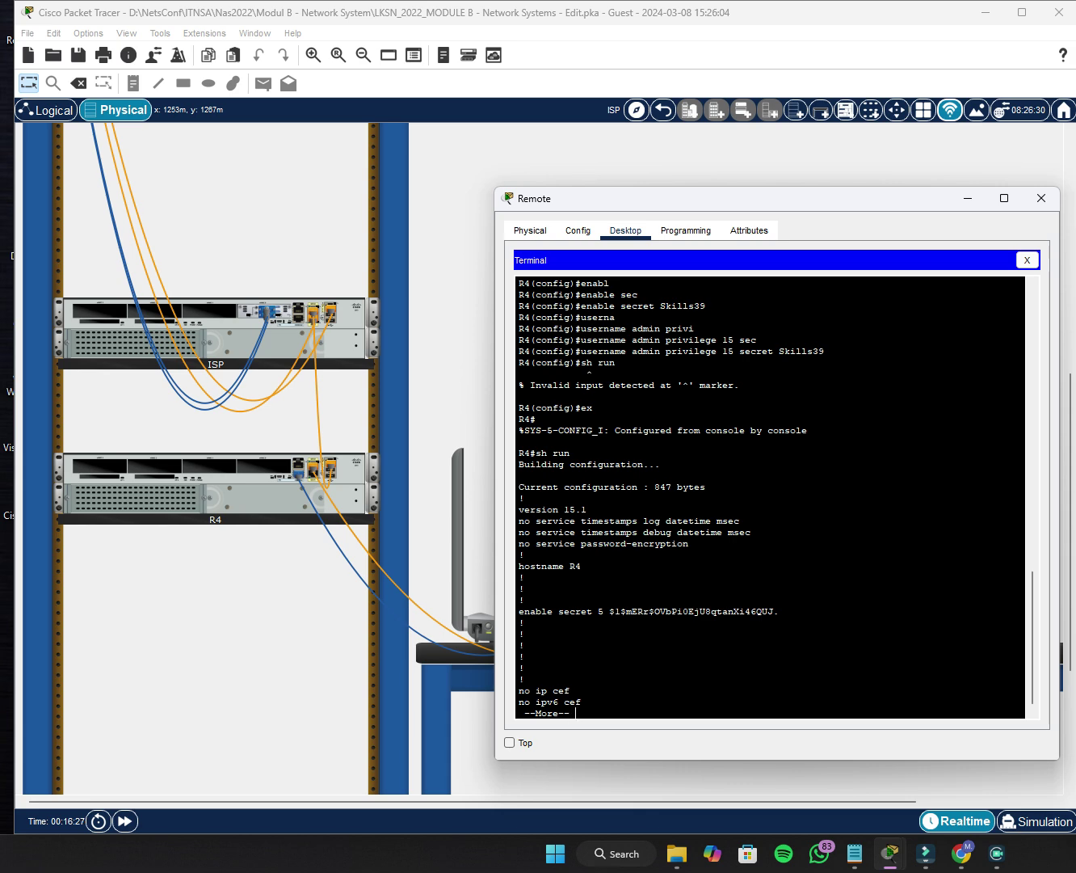
pyautogui.press('Return')
pyautogui.press('Return')
pyautogui.press('Return')
pyautogui.press('Return')
pyautogui.press('Return')
pyautogui.press('Return')
pyautogui.press('Return')
pyautogui.press('Return')
pyautogui.press('Return')
pyautogui.press('Return')
pyautogui.press('Return')
pyautogui.press('Return')
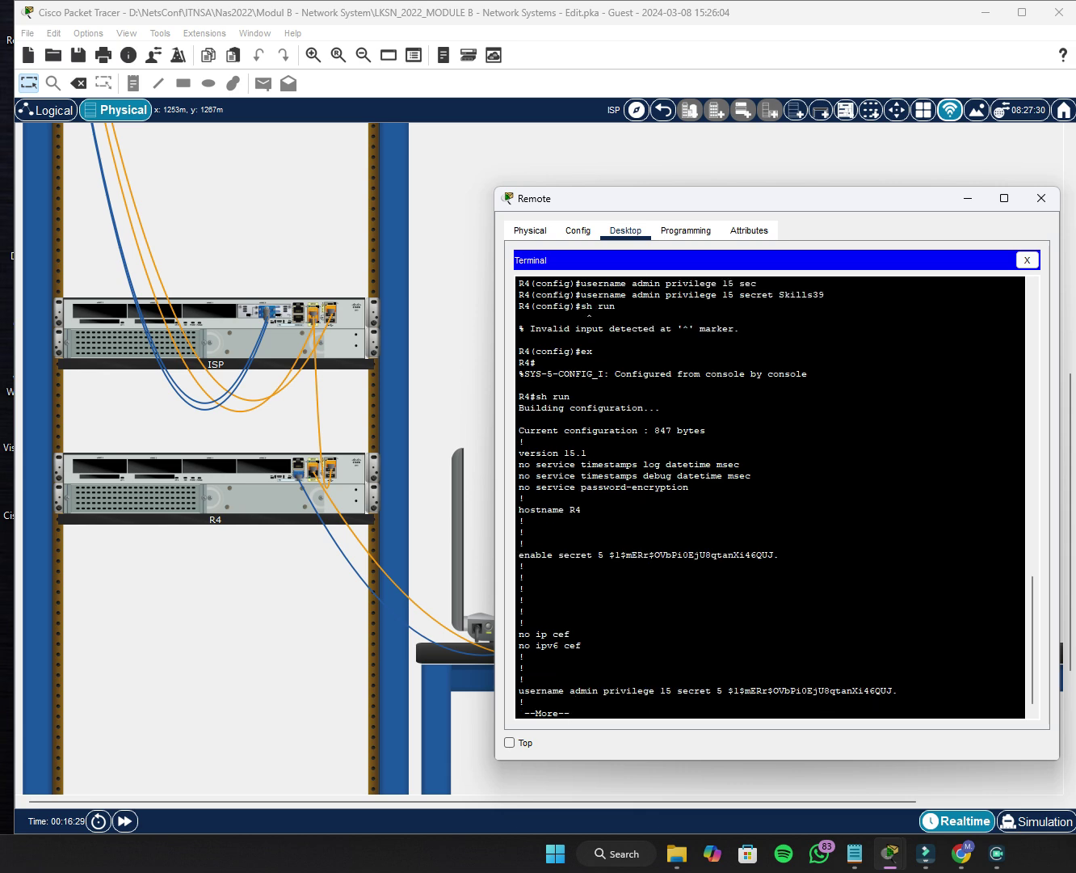
pyautogui.press('Return')
pyautogui.press('Return')
pyautogui.press('Return')
pyautogui.press('Return')
pyautogui.press('Return')
pyautogui.press('Return')
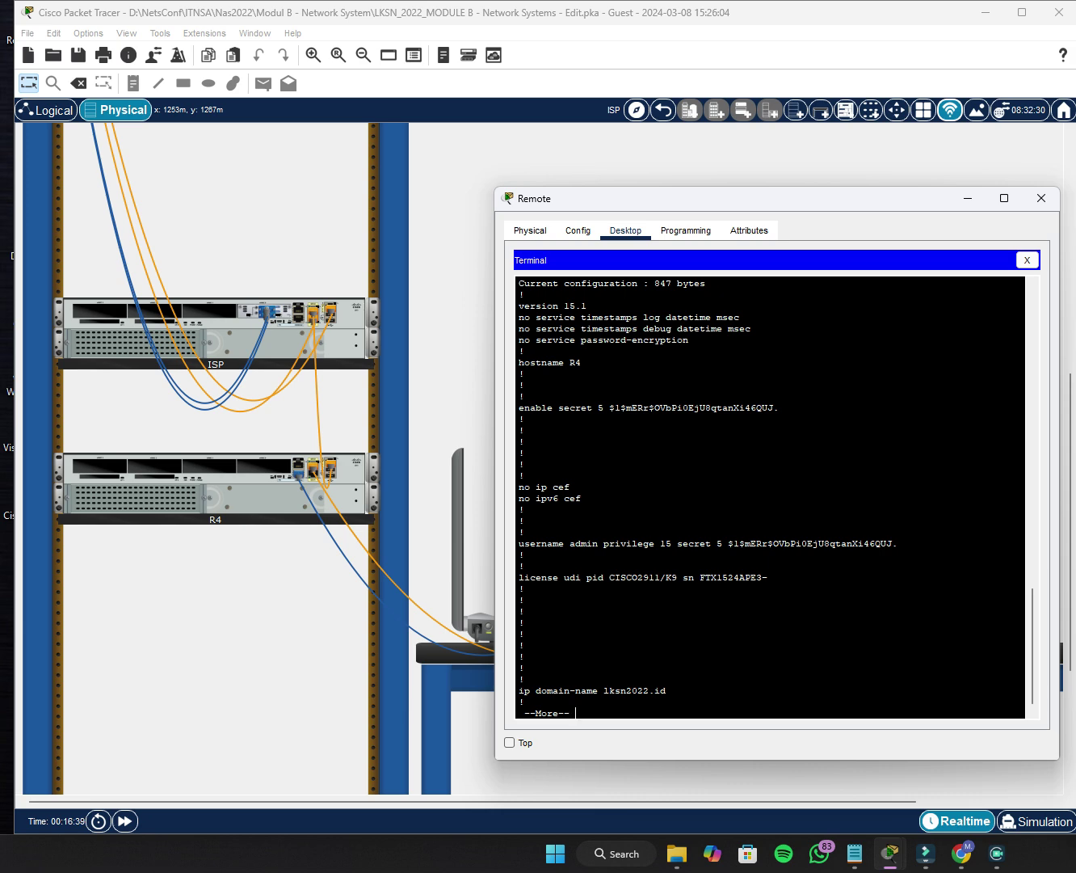
pyautogui.press('Return')
pyautogui.press('Return')
pyautogui.press('Return')
pyautogui.press('Return')
pyautogui.press('Return')
pyautogui.press('Return')
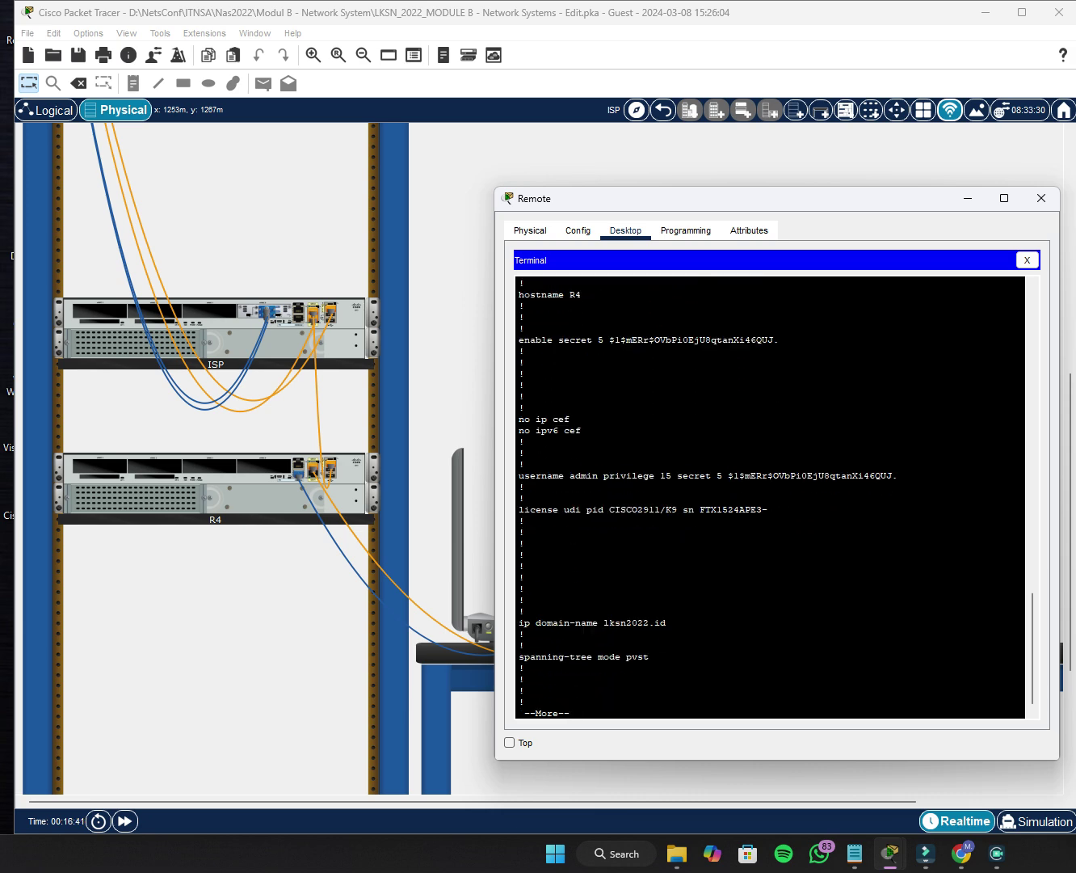
pyautogui.press('Return')
pyautogui.press('Return')
pyautogui.press('Return')
pyautogui.press('Return')
pyautogui.press('Return')
pyautogui.press('Return')
pyautogui.press('Return')
pyautogui.press('Return')
pyautogui.press('Return')
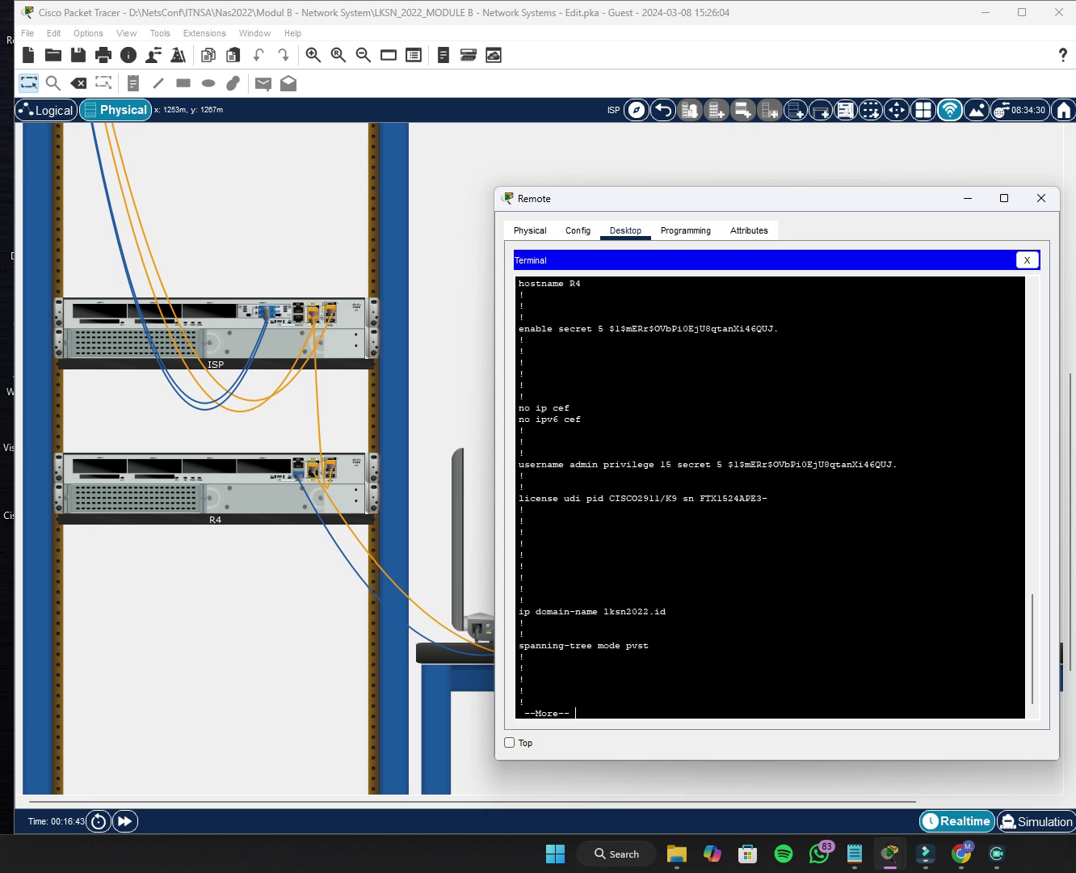
pyautogui.press('Return')
pyautogui.press('Return')
pyautogui.press('Return')
pyautogui.press('Return')
pyautogui.press('Return')
pyautogui.press('Return')
pyautogui.press('Return')
pyautogui.press('Return')
pyautogui.press('Return')
pyautogui.press('Return')
pyautogui.press('Return')
pyautogui.press('Return')
pyautogui.press('Return')
pyautogui.press('Return')
pyautogui.press('Return')
pyautogui.press('Return')
pyautogui.press('Return')
pyautogui.press('Return')
pyautogui.press('Return')
pyautogui.press('Return')
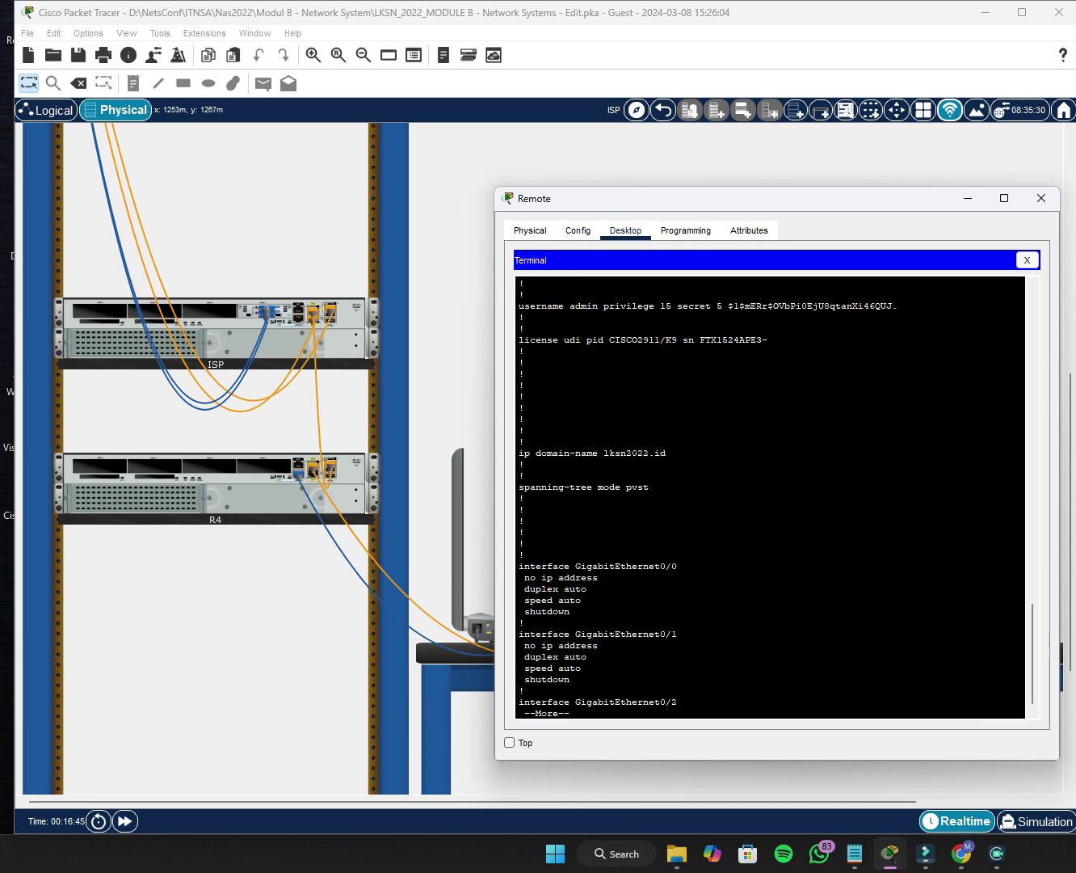
pyautogui.press('Return')
pyautogui.press('Return')
pyautogui.press('Return')
pyautogui.press('Return')
pyautogui.press('Return')
pyautogui.press('Return')
pyautogui.press('Return')
pyautogui.press('Return')
pyautogui.press('Return')
pyautogui.press('Return')
pyautogui.press('Return')
pyautogui.press('Return')
pyautogui.press('Return')
pyautogui.press('Return')
pyautogui.press('Return')
pyautogui.press('Return')
pyautogui.press('Return')
pyautogui.press('Return')
pyautogui.press('Return')
pyautogui.press('Return')
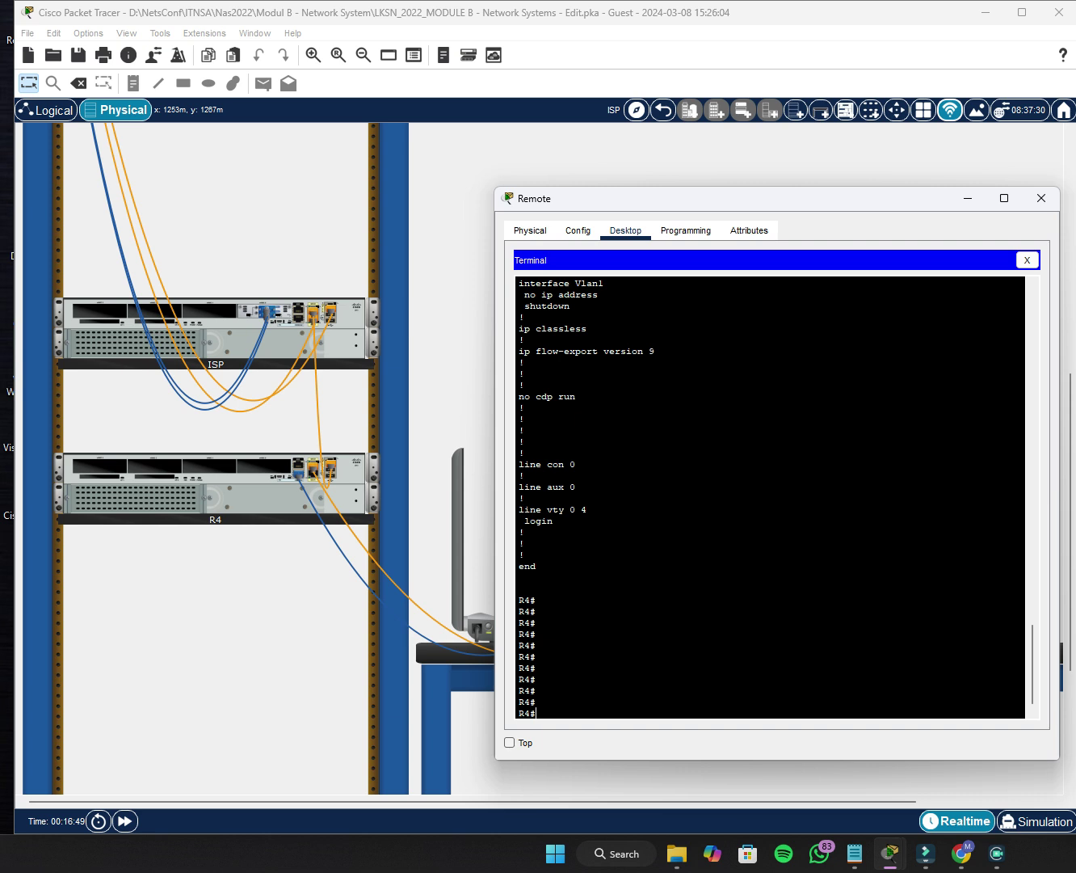
# Re-enter conf t, list the config with do sh run, then close Terminal and the Remote window.
pyautogui.write('conf t')
pyautogui.press('Return')
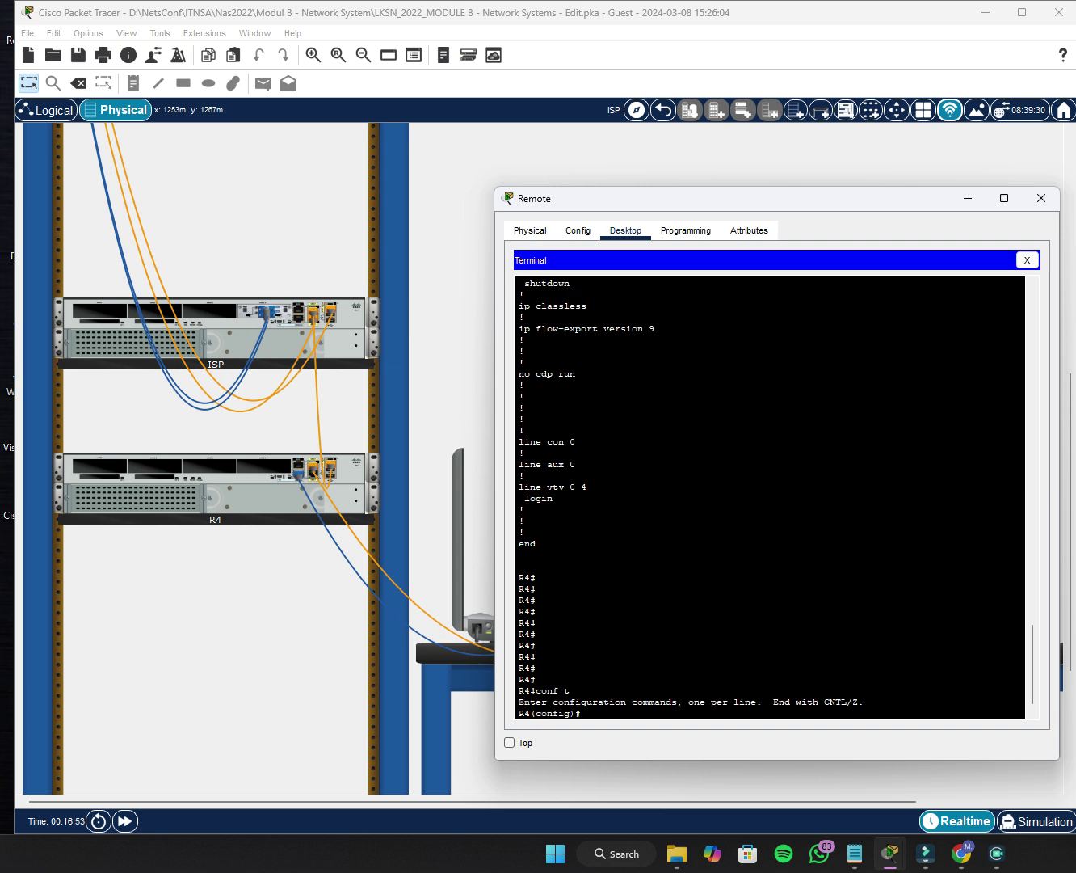
pyautogui.write('do sh run')
pyautogui.press('Return')
pyautogui.press('Return')
pyautogui.press('Return')
pyautogui.press('Return')
pyautogui.press('Return')
pyautogui.press('Return')
pyautogui.press('Return')
pyautogui.press('Return')
pyautogui.press('Return')
pyautogui.press('Return')
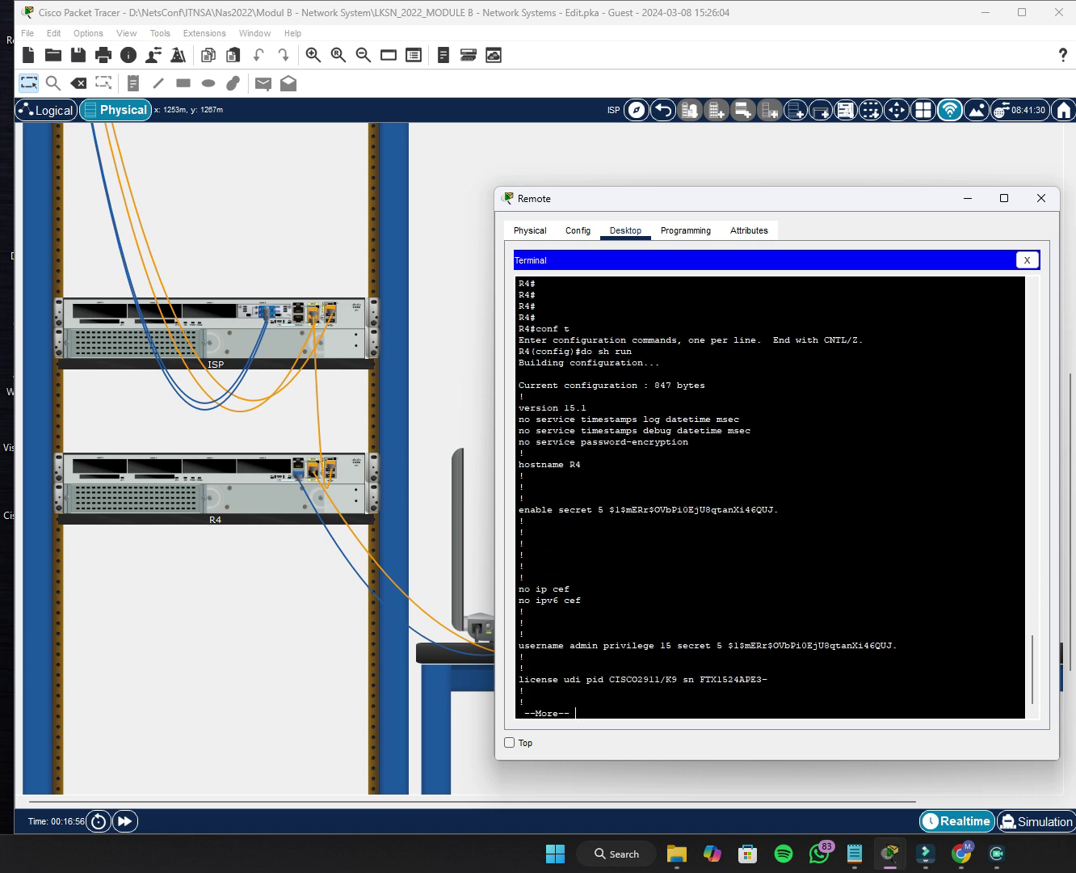
pyautogui.press('q')
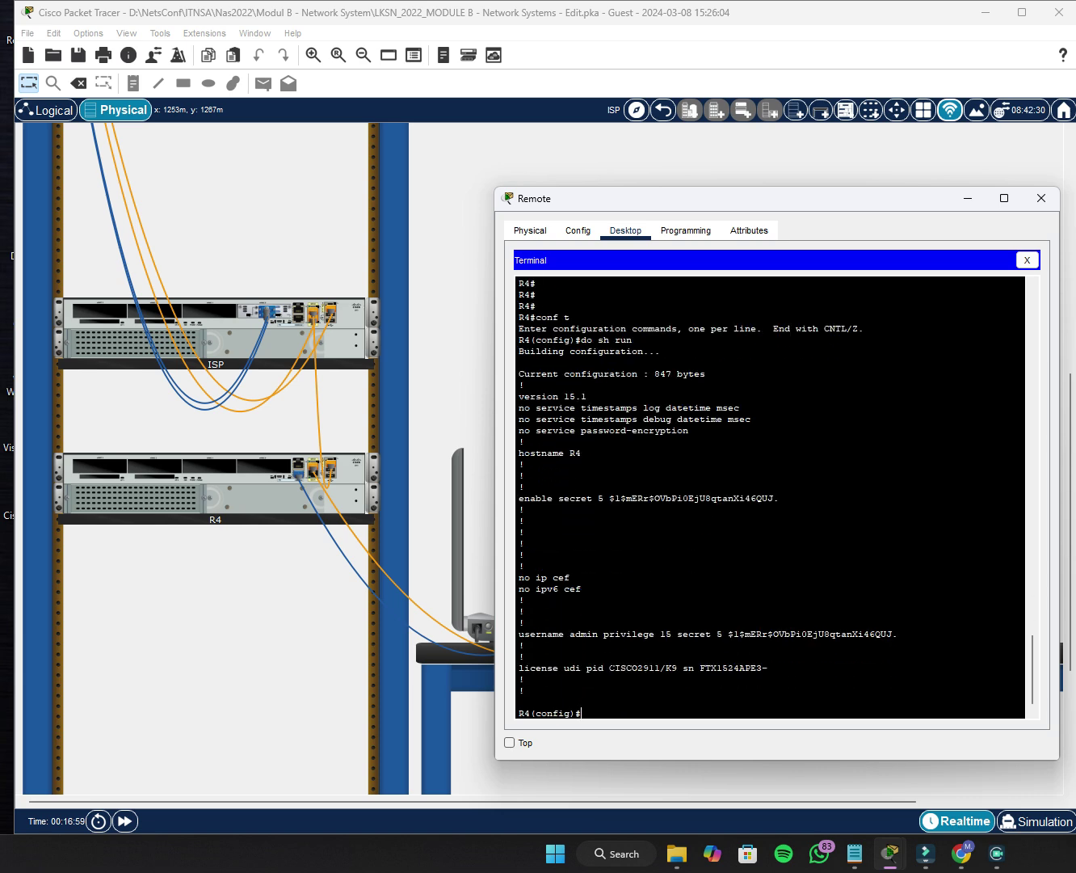
pyautogui.click(1024, 259)
pyautogui.click(1041, 198)
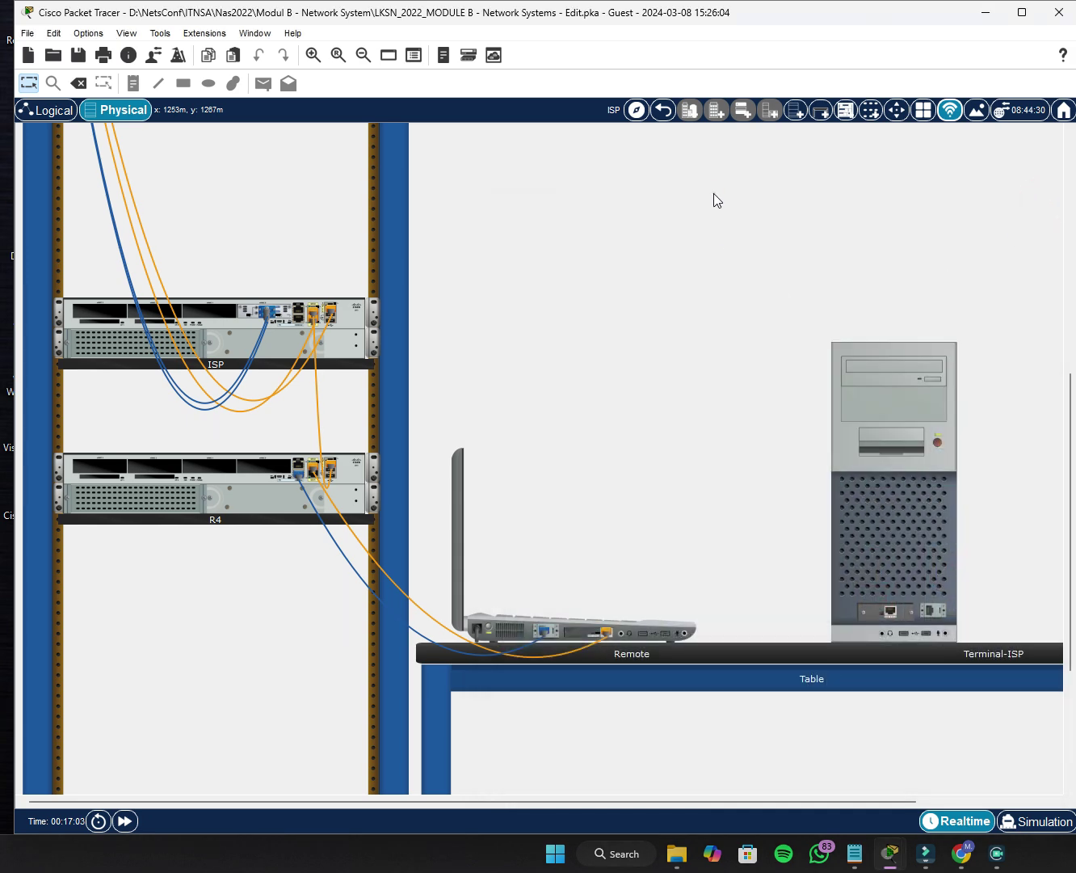
# Return to the Corporate Office map, restore the PT Activity window and check its results.
pyautogui.click(664, 110)
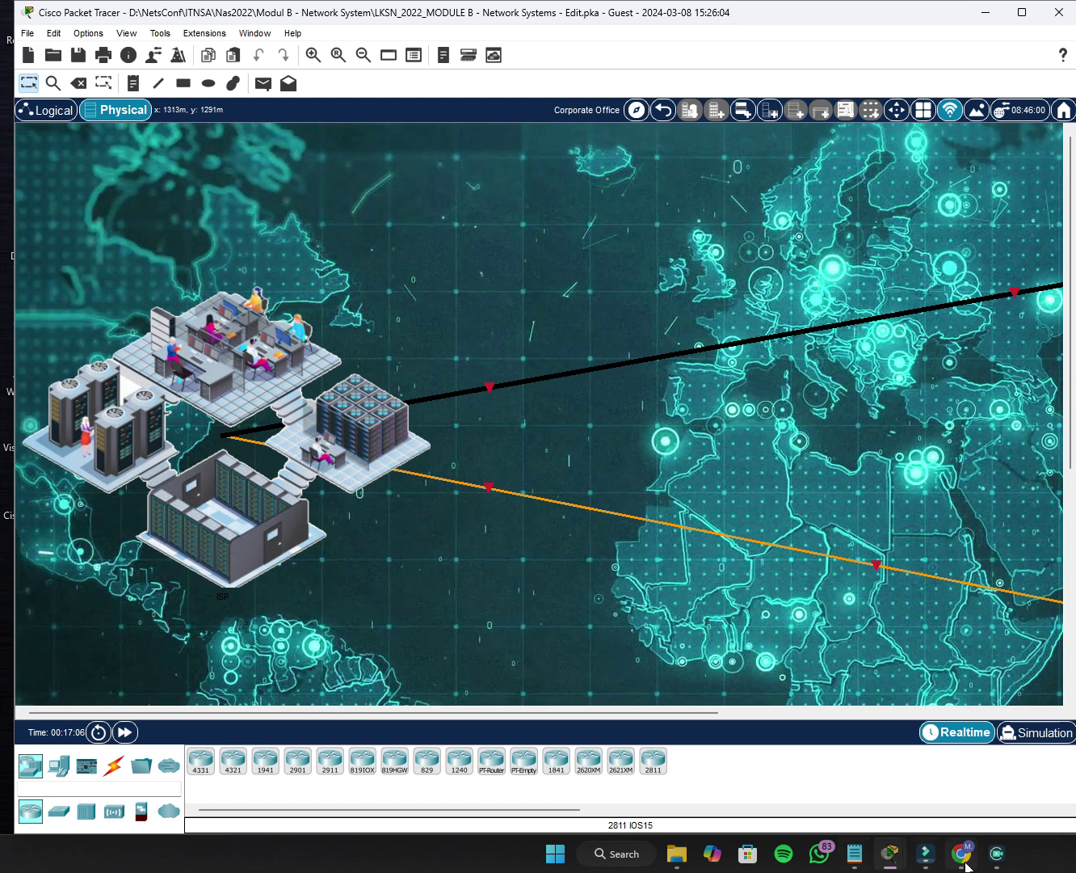
pyautogui.moveTo(908, 858)
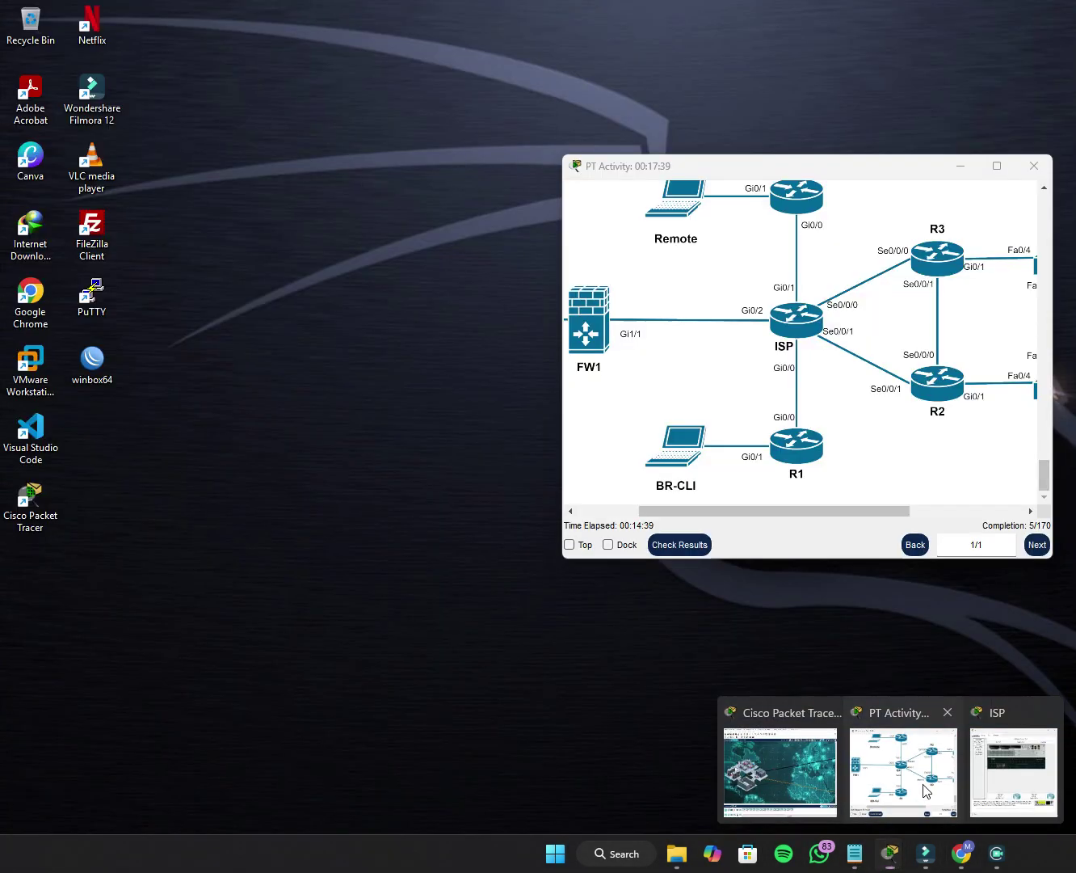
pyautogui.click(925, 790)
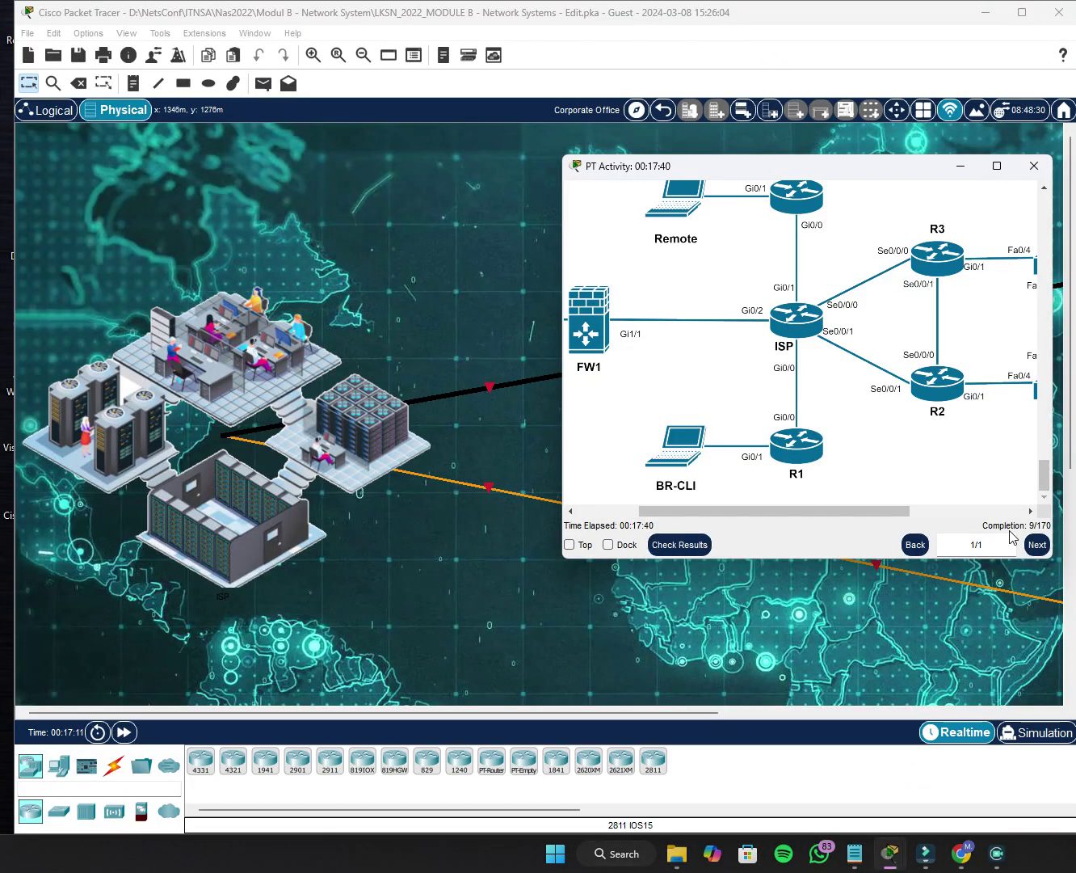
pyautogui.click(1037, 544)
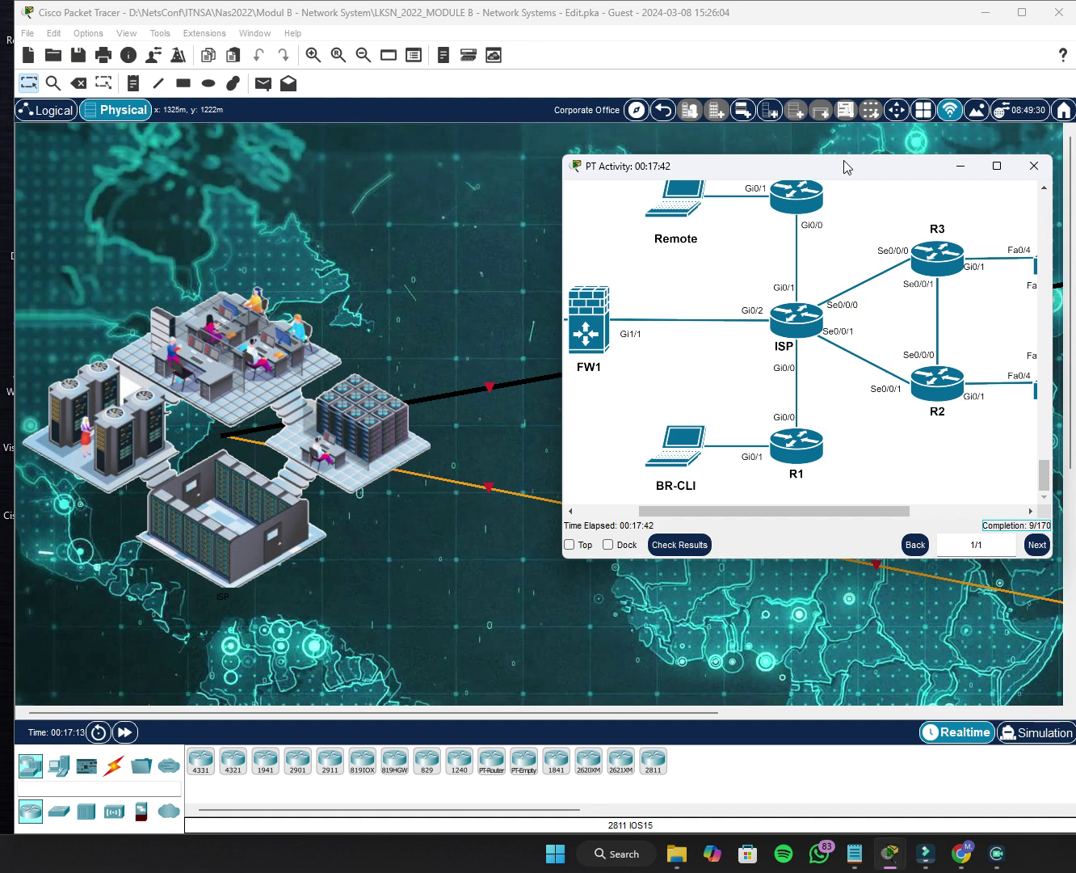
pyautogui.moveTo(844, 165); pyautogui.dragTo(759, 198)
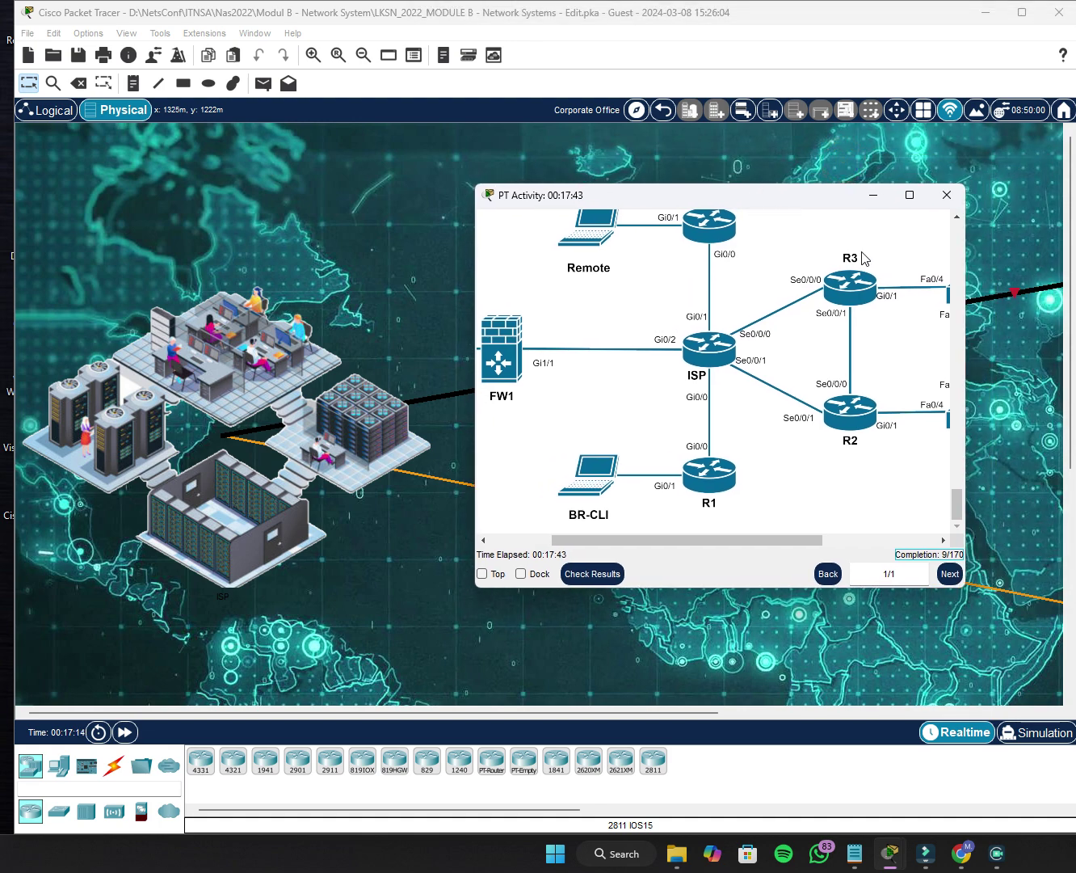
pyautogui.click(595, 572)
# Review ISP's enable secret, host name and domain name assessment items, then the 9/288 overall feedback.
pyautogui.click(145, 119)
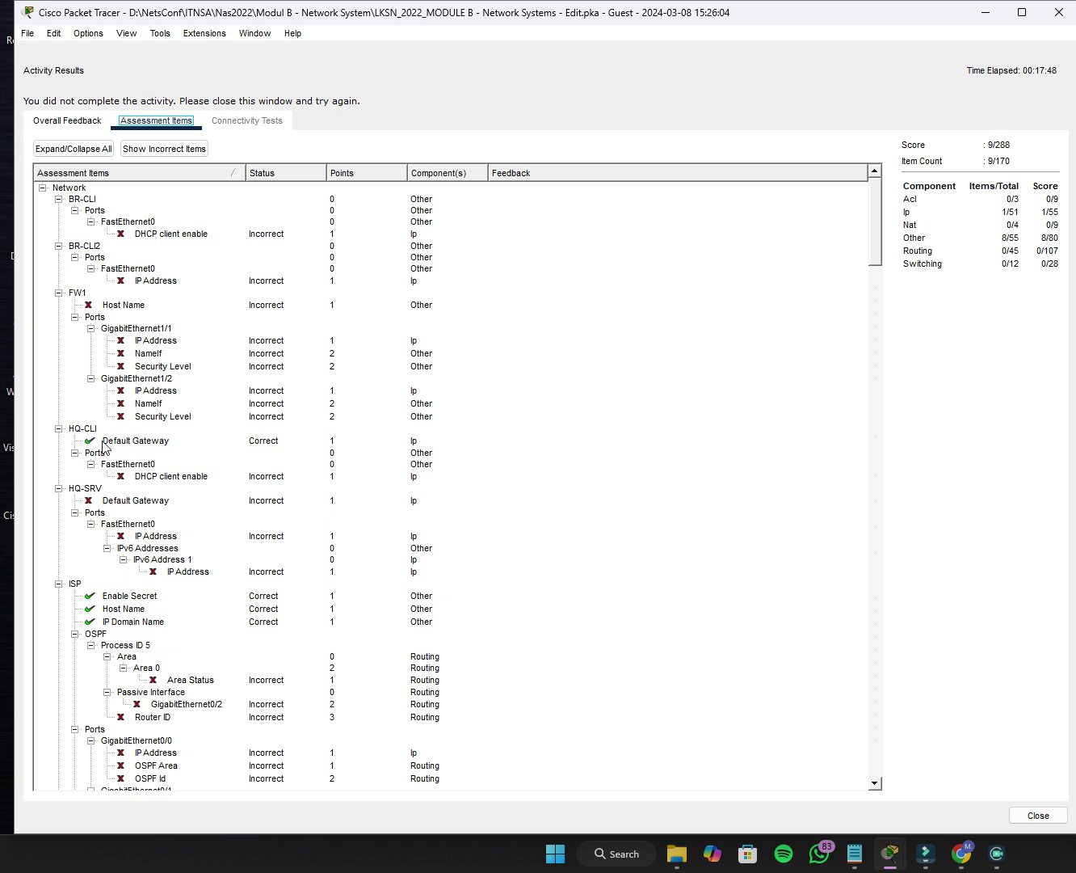
pyautogui.scroll(-2, 116, 439)
pyautogui.scroll(-4, 134, 400)
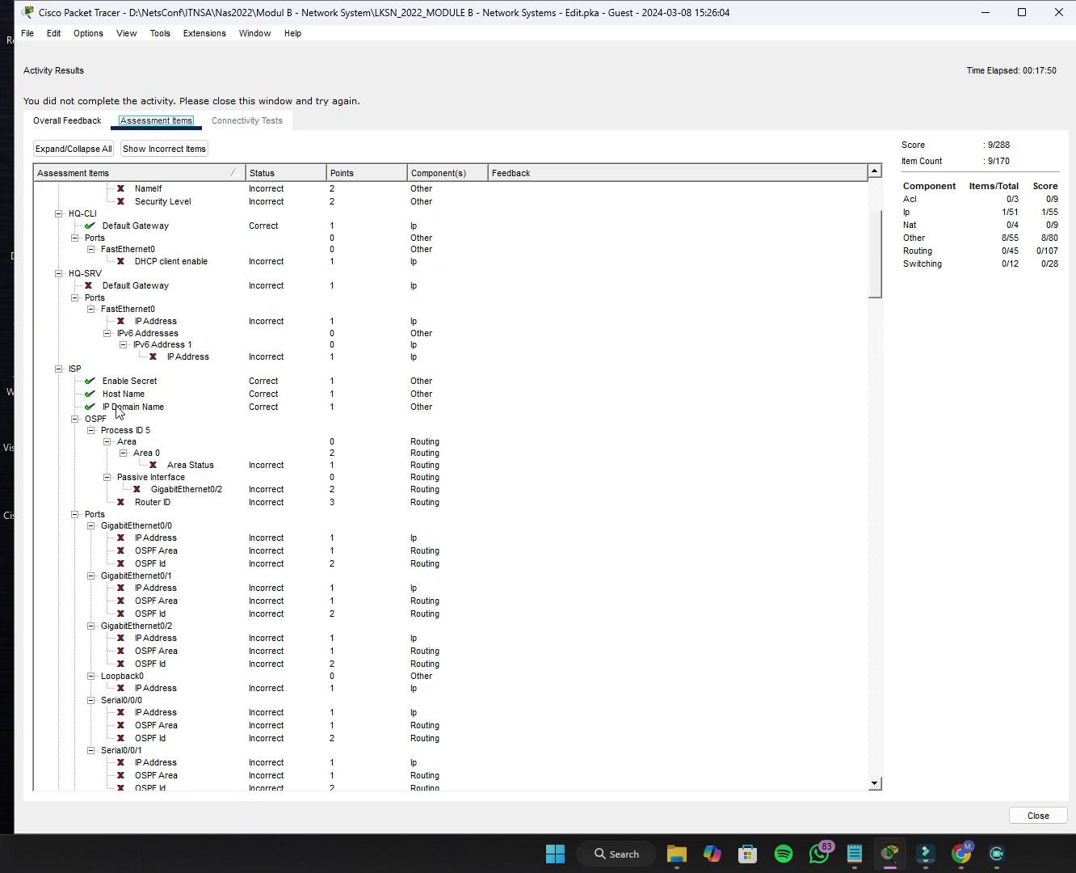
pyautogui.click(90, 393)
pyautogui.click(120, 381)
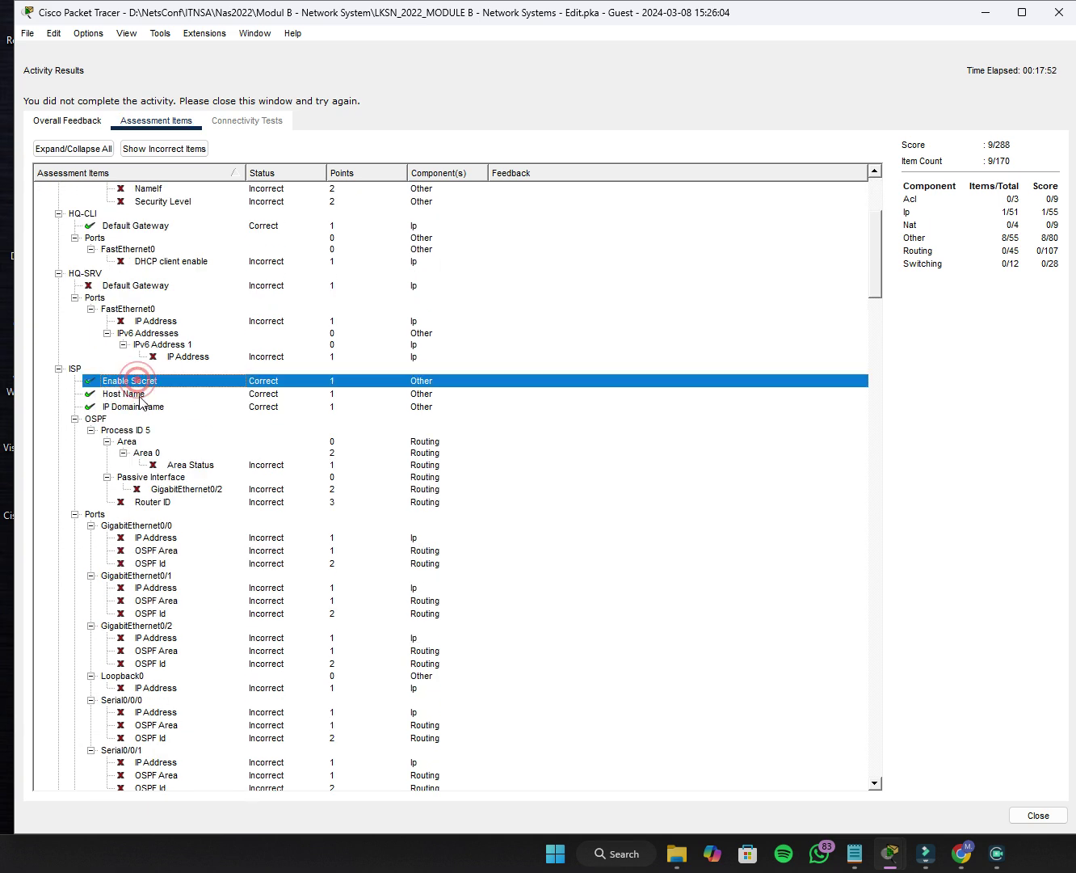
pyautogui.click(136, 394)
pyautogui.click(139, 407)
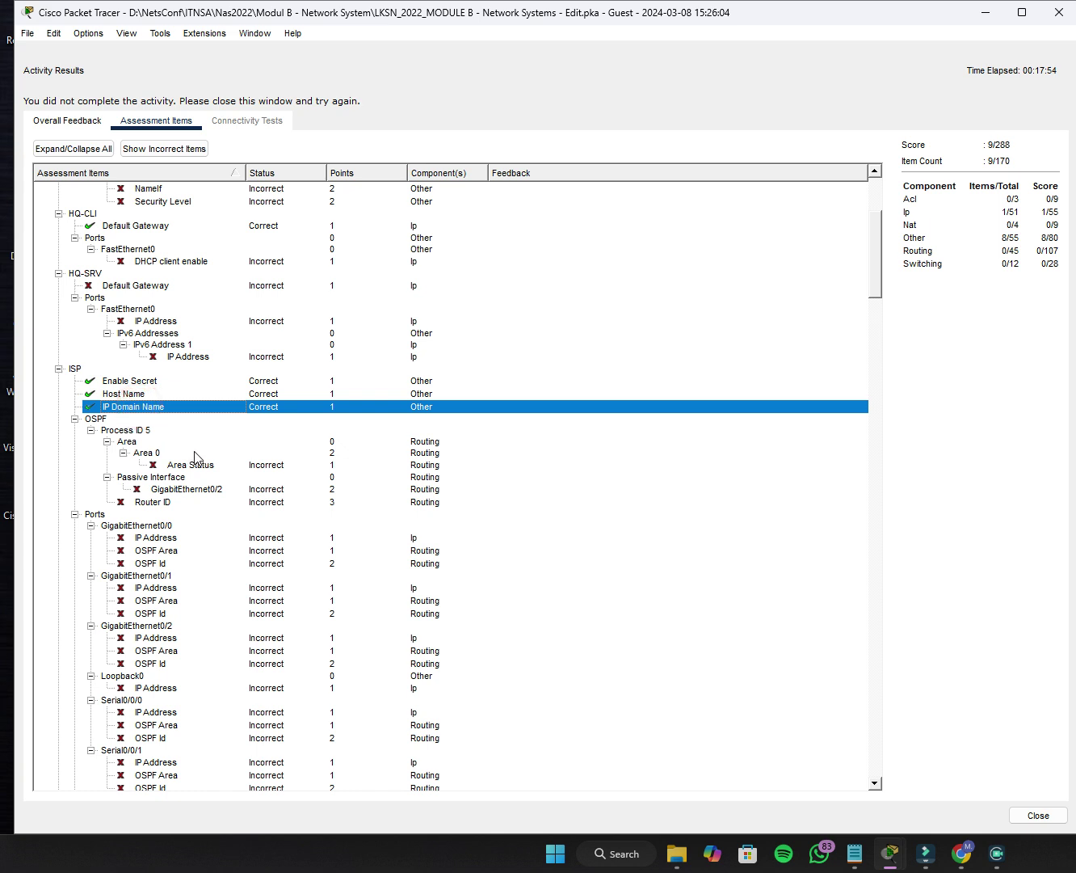
pyautogui.scroll(-5, 260, 371)
pyautogui.scroll(5, 280, 348)
pyautogui.click(80, 129)
pyautogui.click(1058, 12)
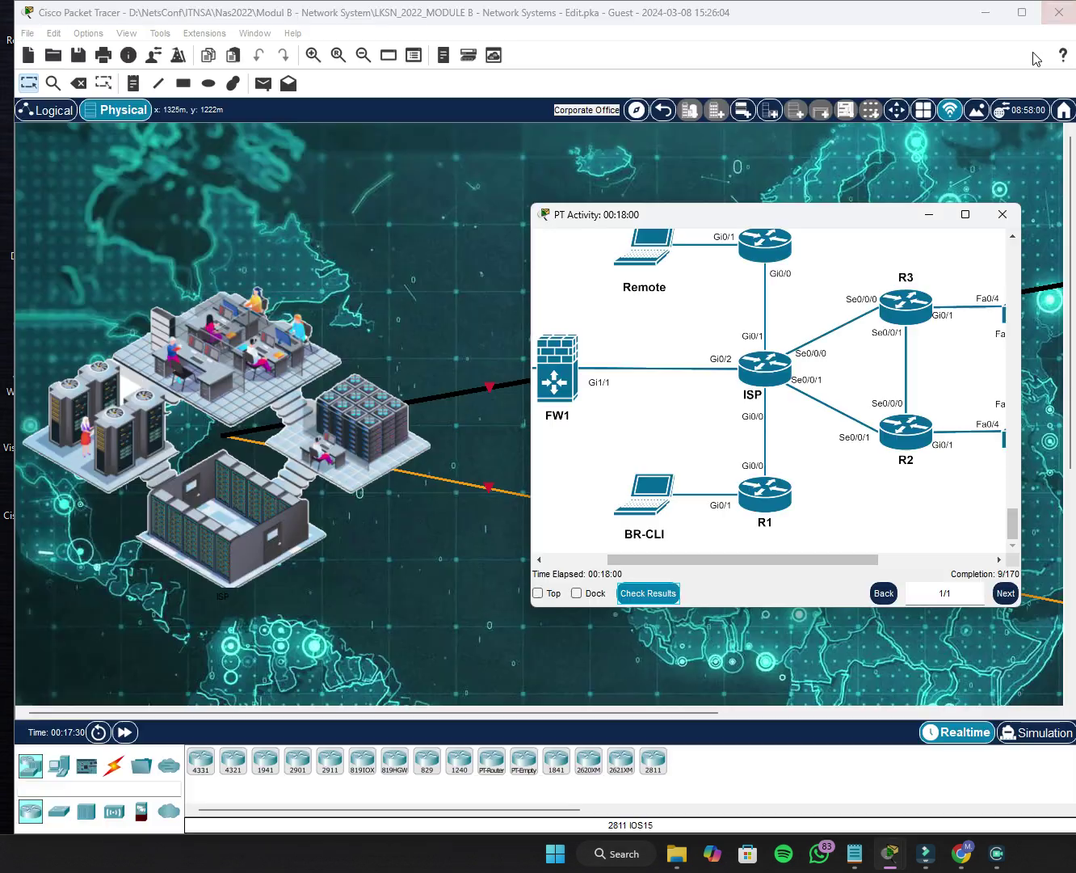
pyautogui.click(929, 217)
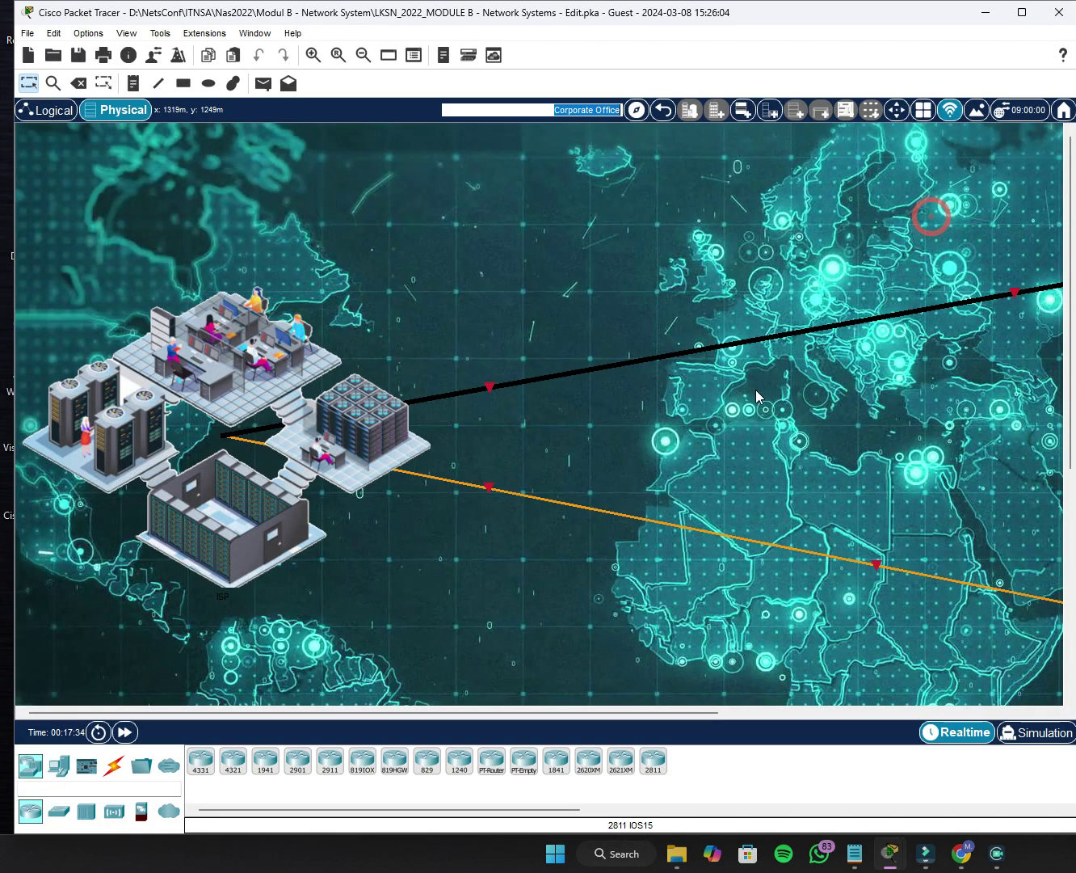
pyautogui.moveTo(667, 712); pyautogui.dragTo(910, 711)
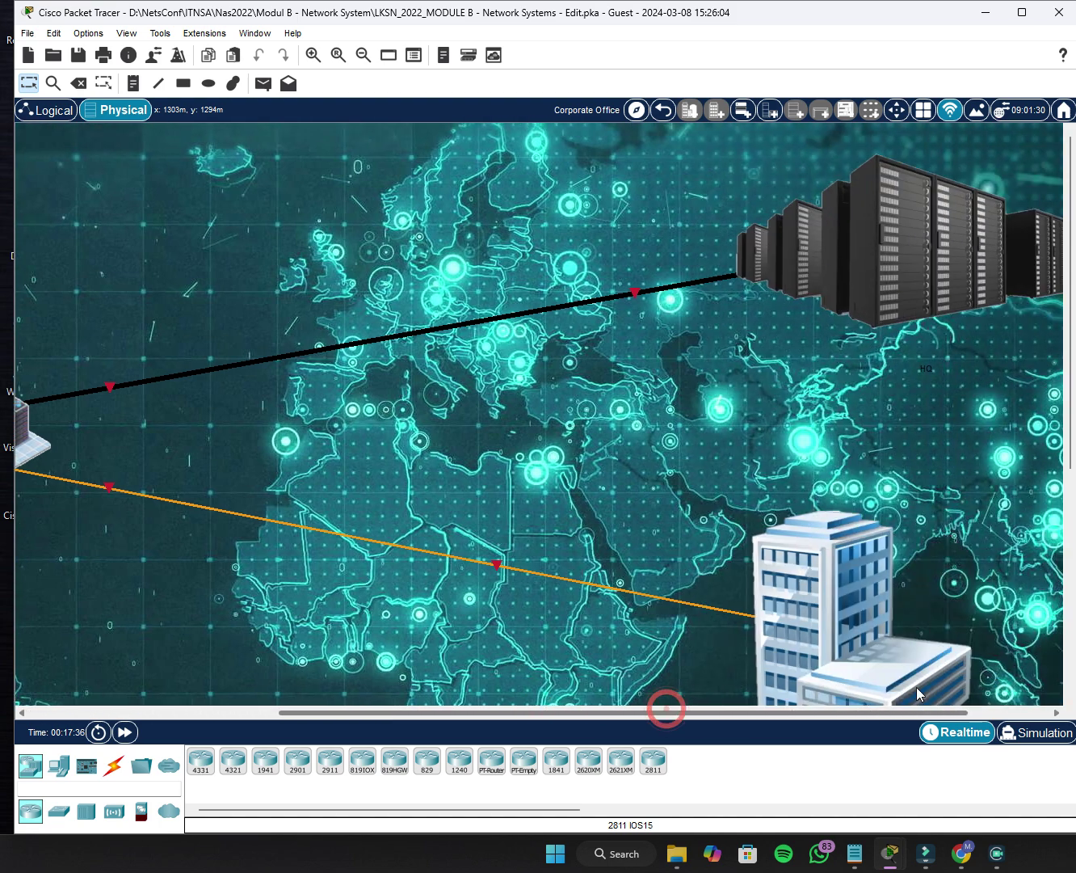
pyautogui.click(916, 264)
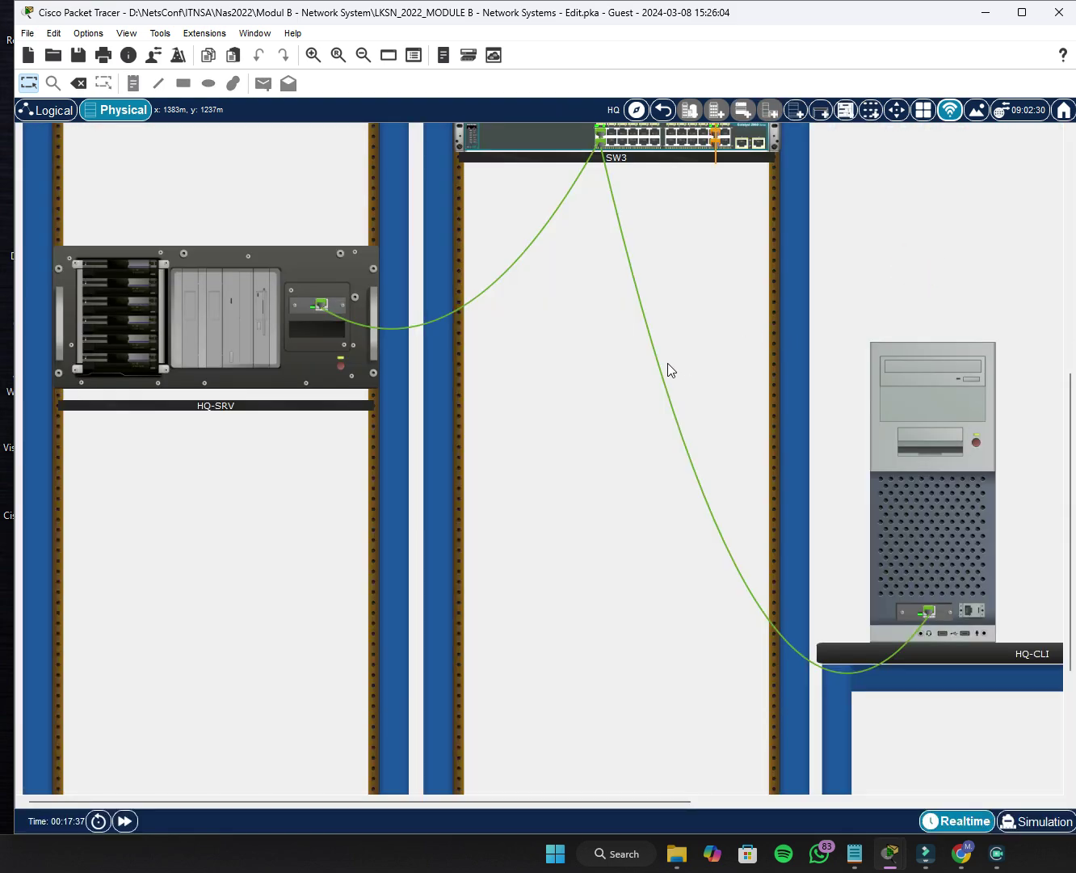
pyautogui.scroll(8, 922, 544)
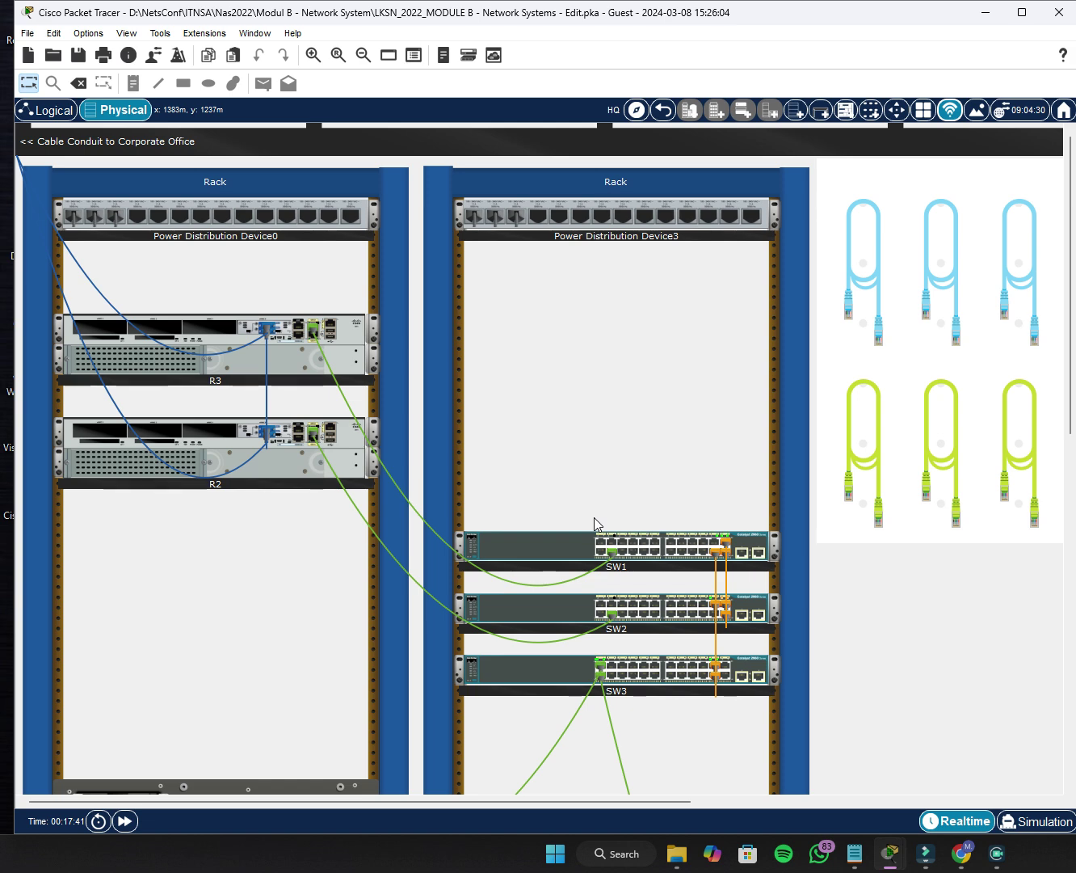
pyautogui.scroll(-4, 341, 424)
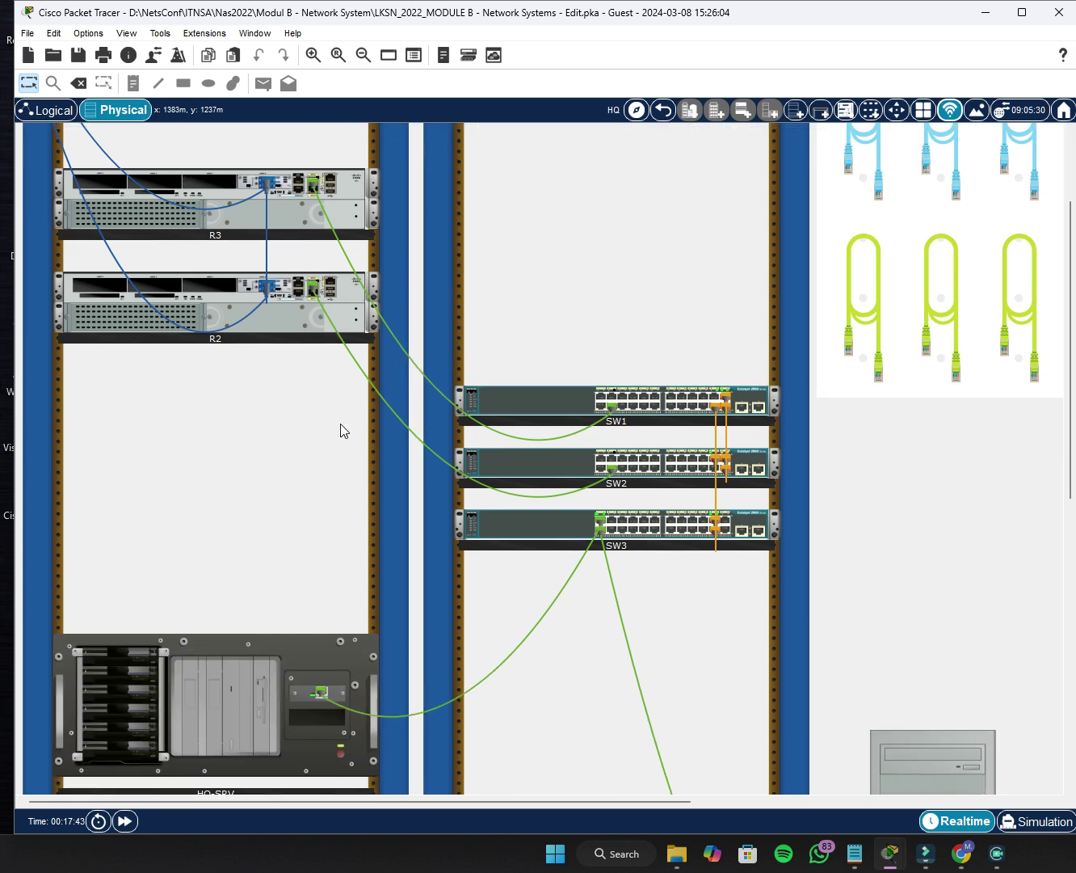
pyautogui.scroll(-1, 341, 425)
pyautogui.scroll(-1, 554, 396)
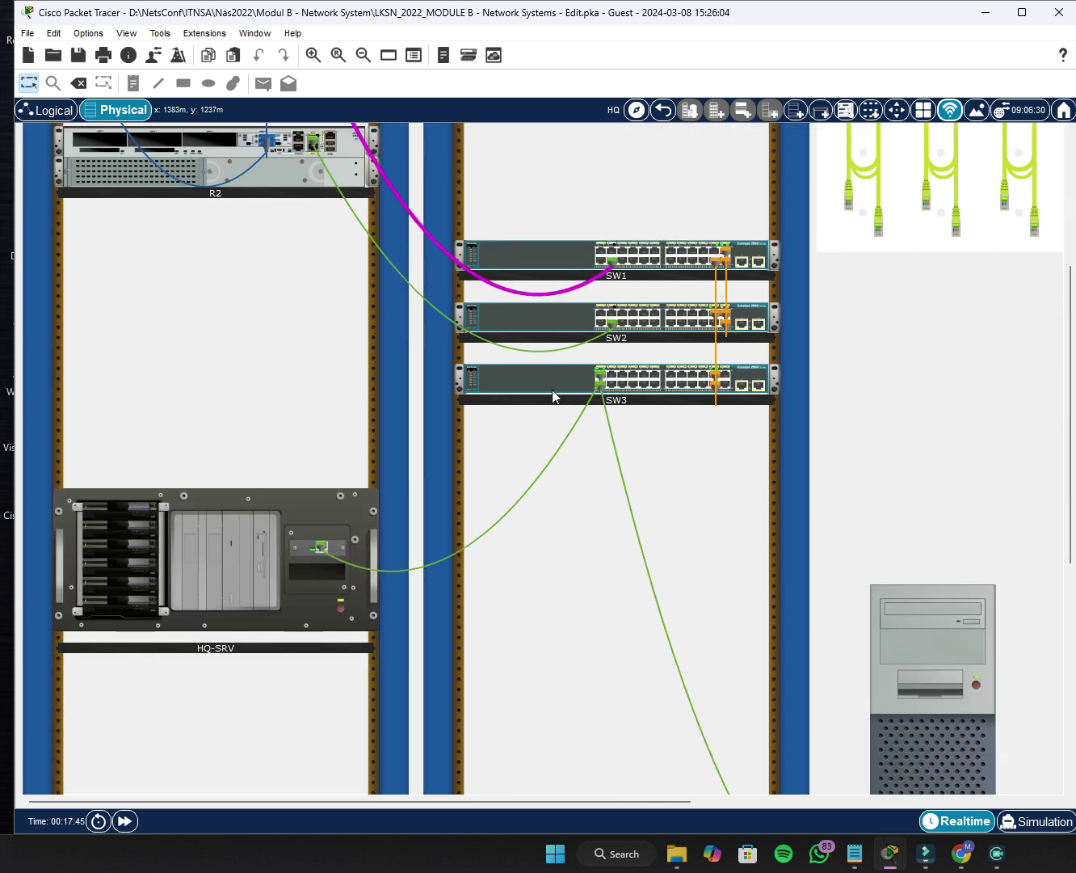
pyautogui.scroll(-1, 333, 560)
pyautogui.scroll(-2, 332, 561)
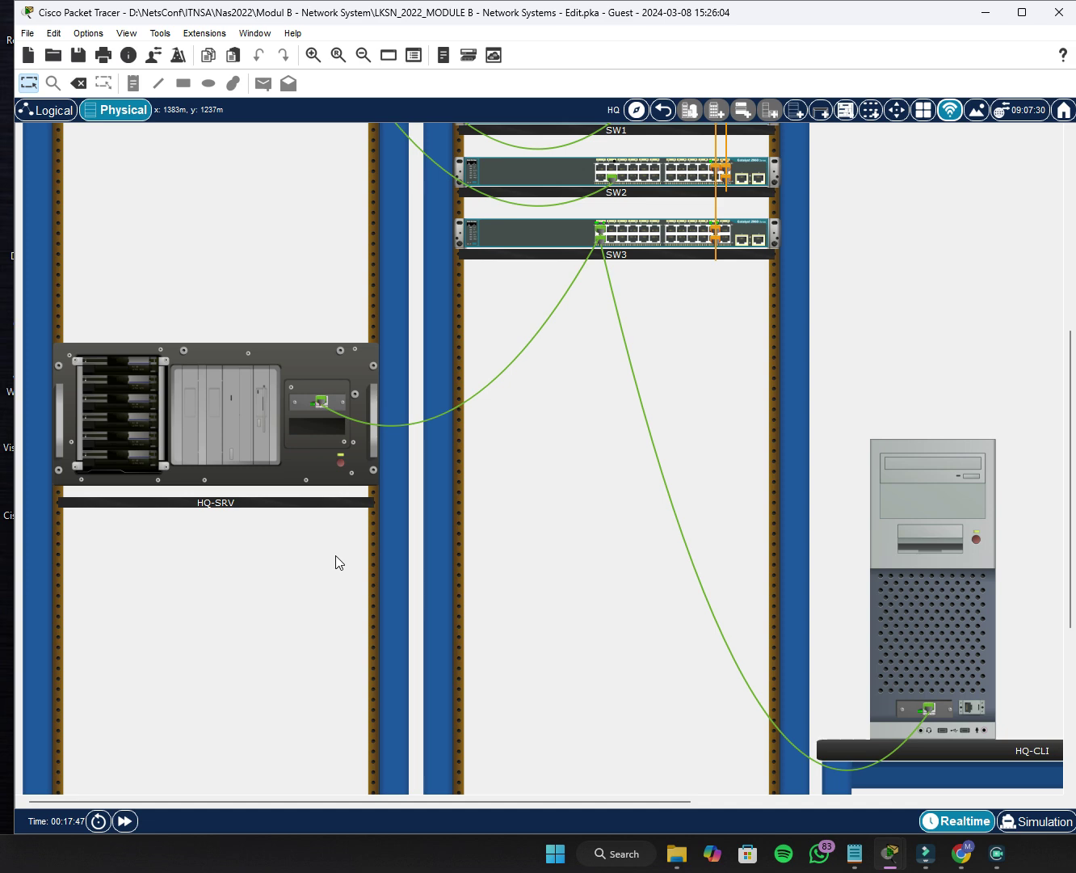
pyautogui.scroll(-3, 307, 528)
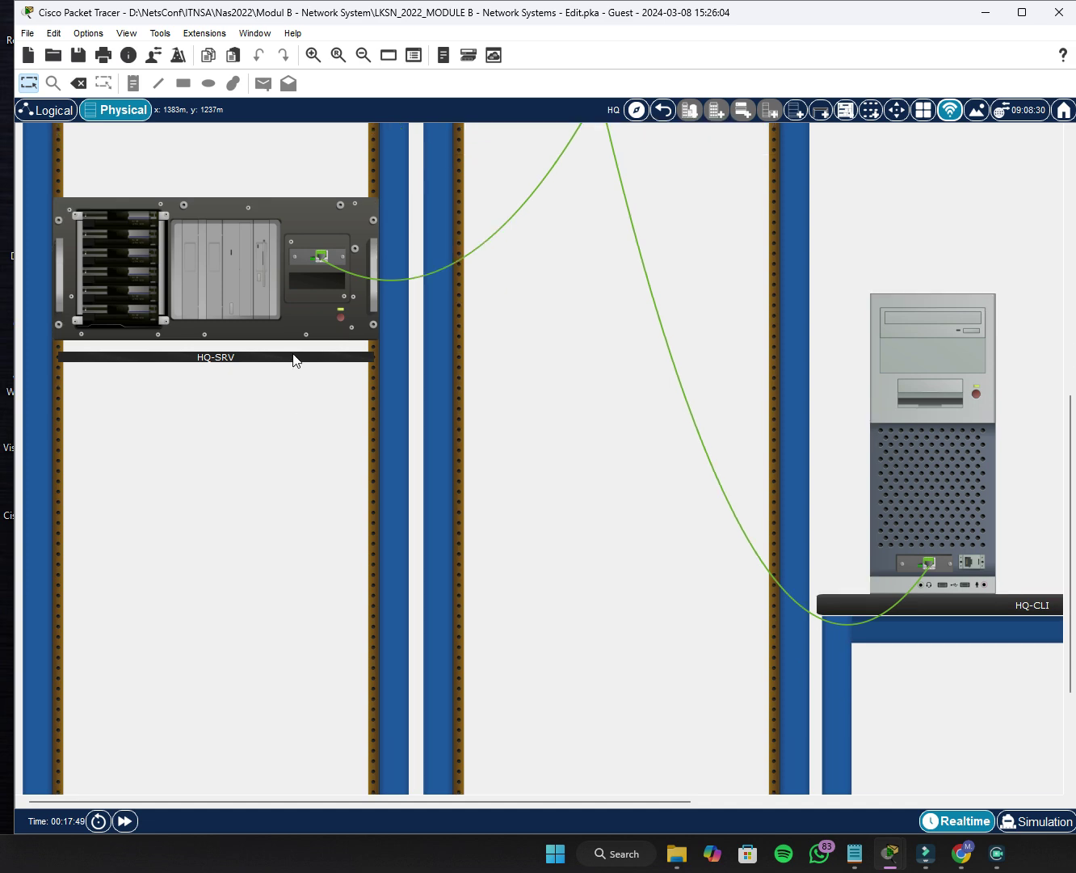
pyautogui.scroll(-3, 900, 528)
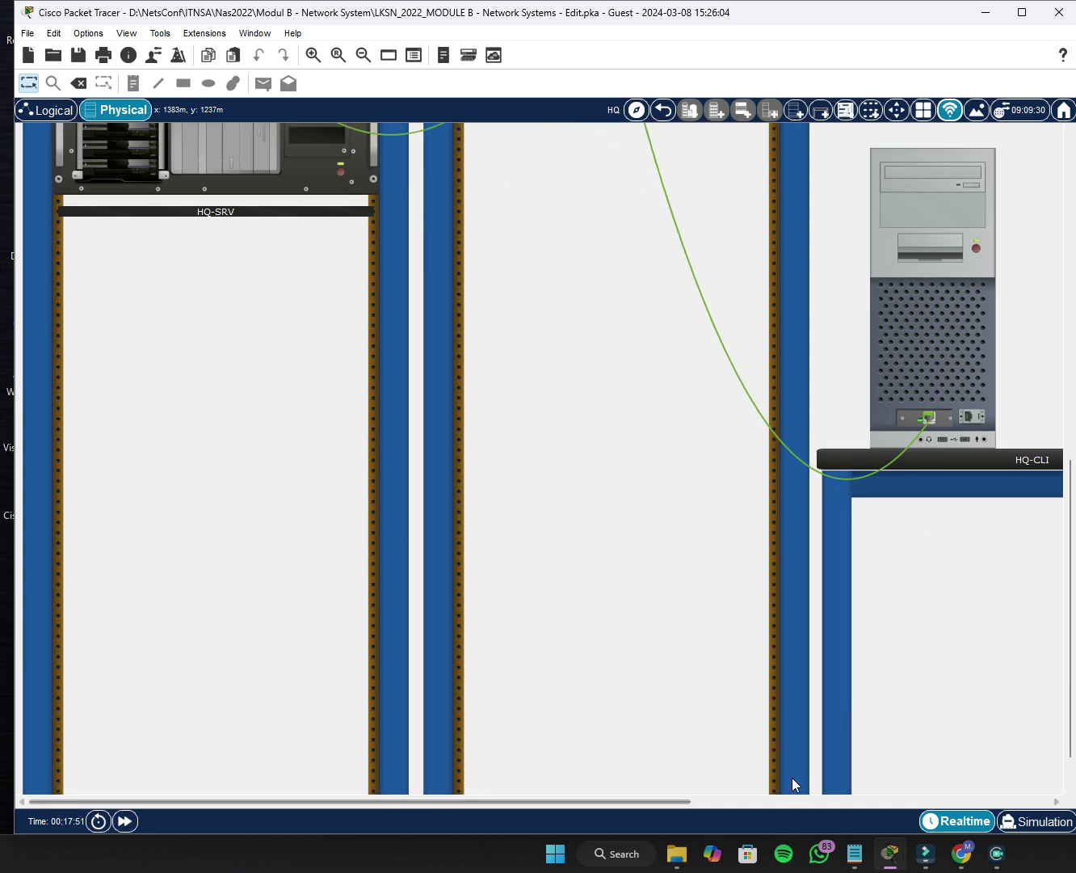
pyautogui.scroll(3, 808, 752)
pyautogui.click(698, 800)
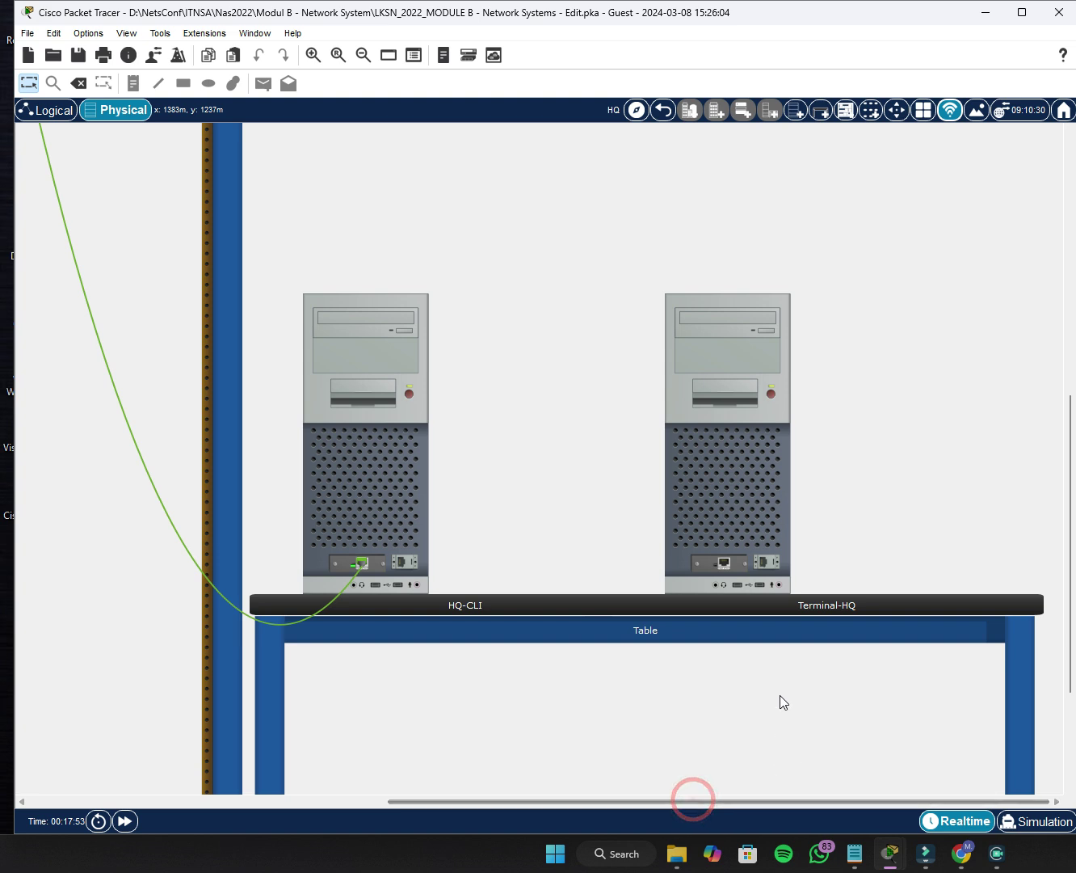
pyautogui.scroll(2, 465, 679)
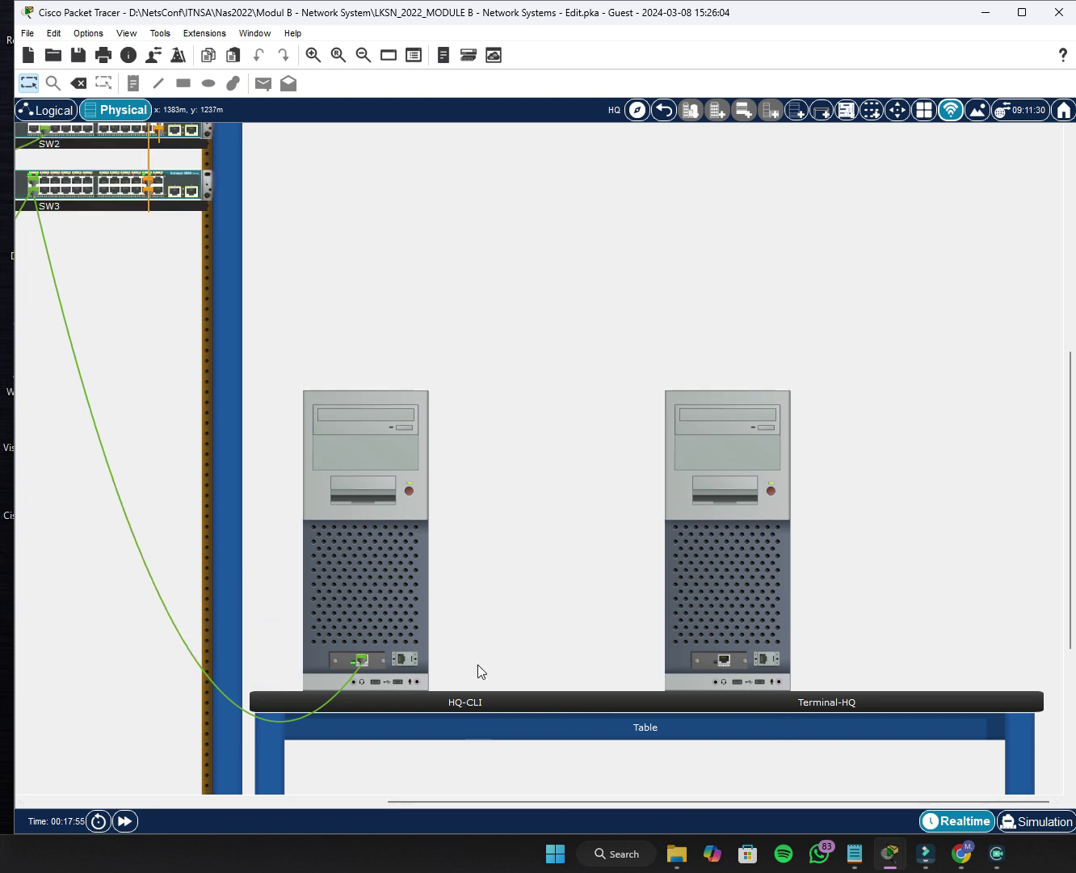
pyautogui.scroll(-2, 477, 672)
pyautogui.moveTo(440, 801); pyautogui.dragTo(244, 782)
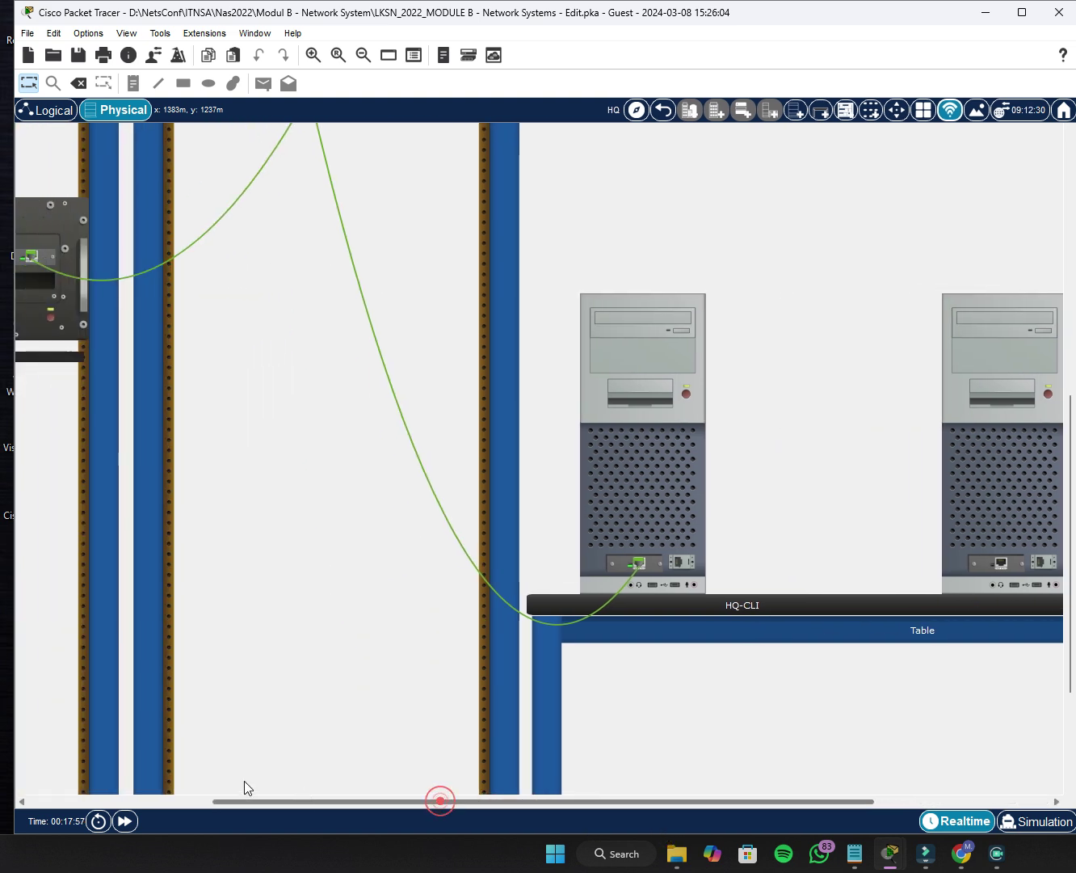
pyautogui.moveTo(449, 801); pyautogui.dragTo(272, 752)
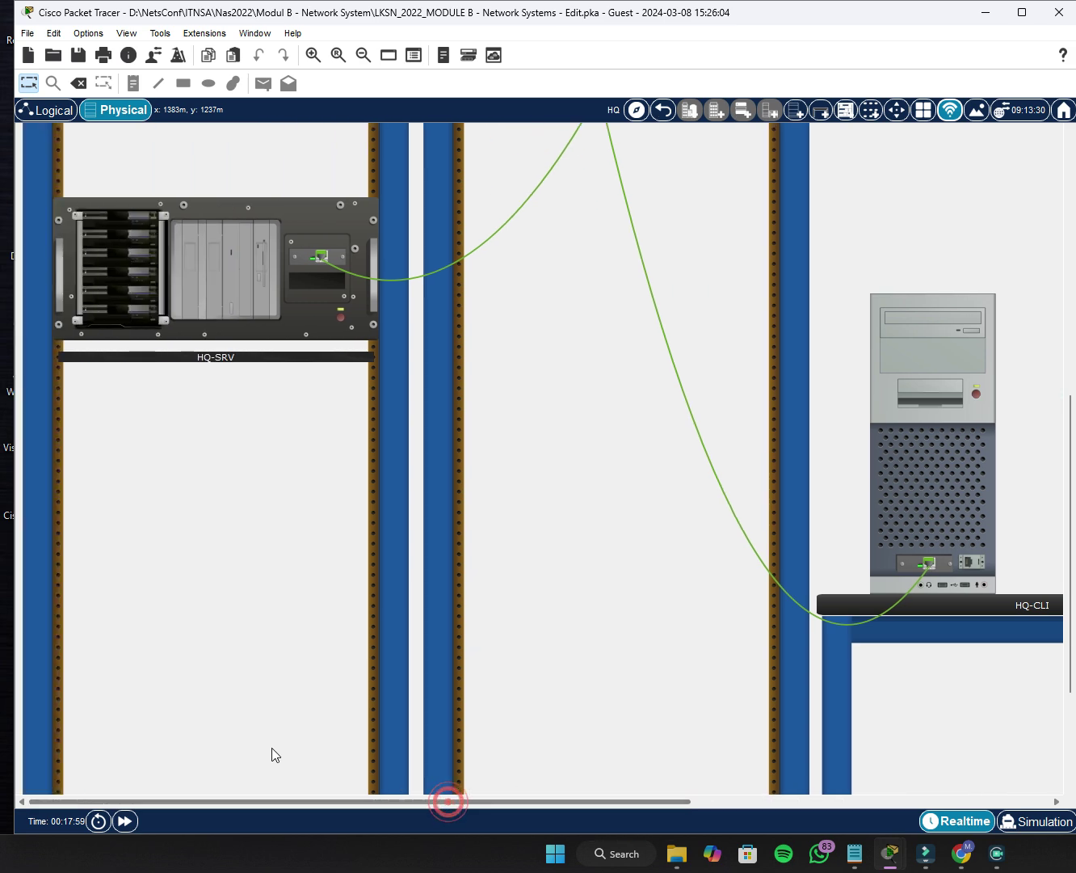
pyautogui.scroll(10, 434, 579)
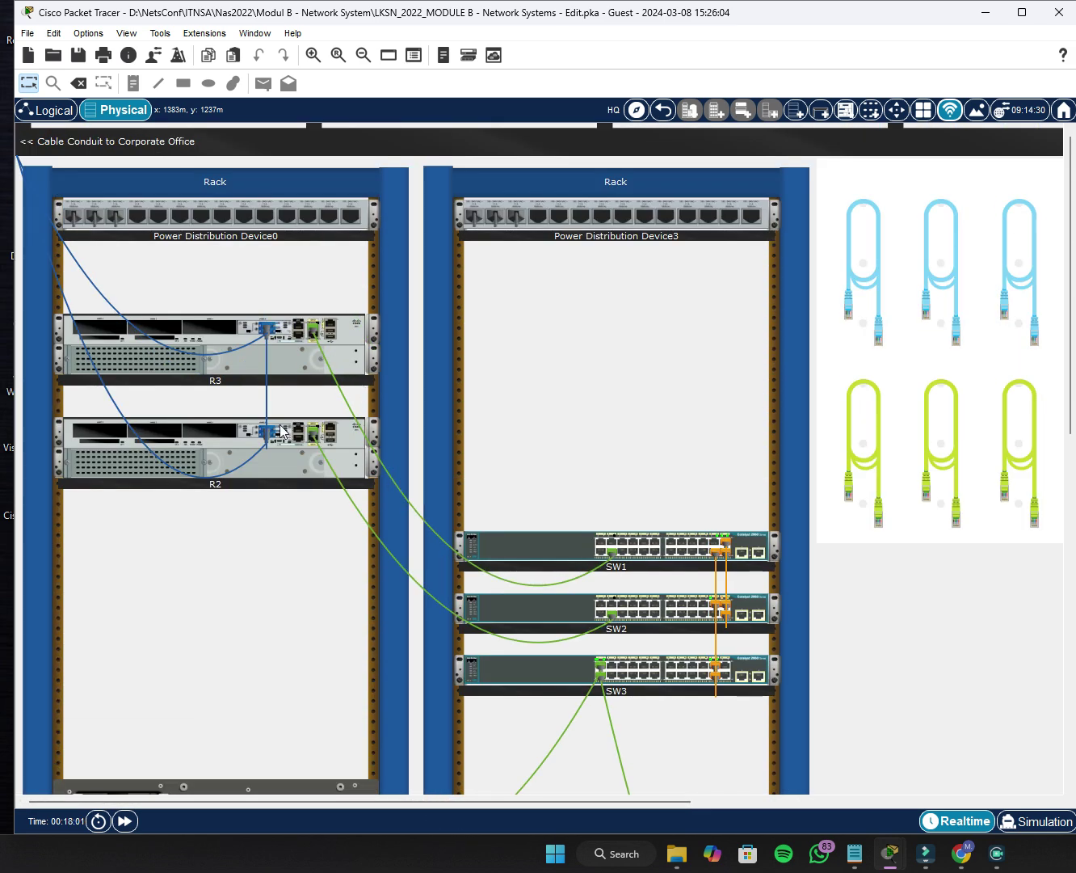
pyautogui.scroll(-4, 567, 394)
pyautogui.scroll(-2, 314, 558)
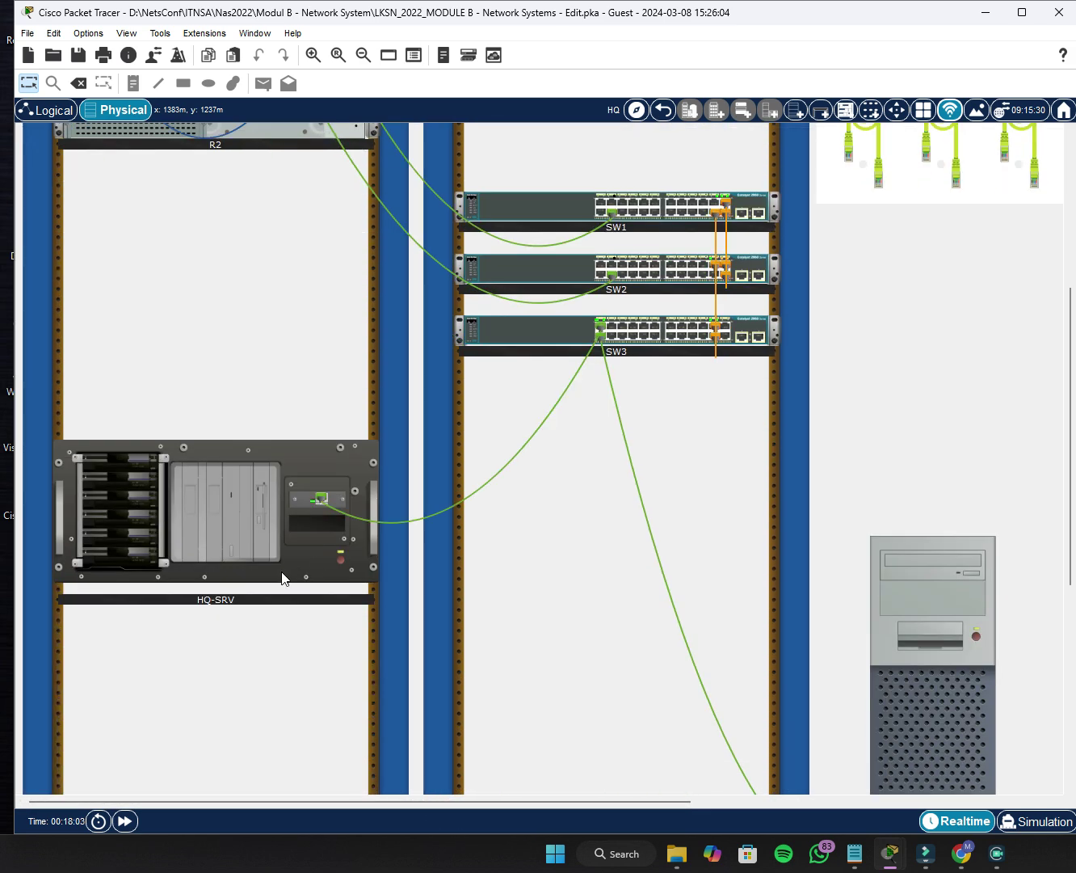
pyautogui.scroll(-3, 500, 608)
pyautogui.scroll(7, 459, 572)
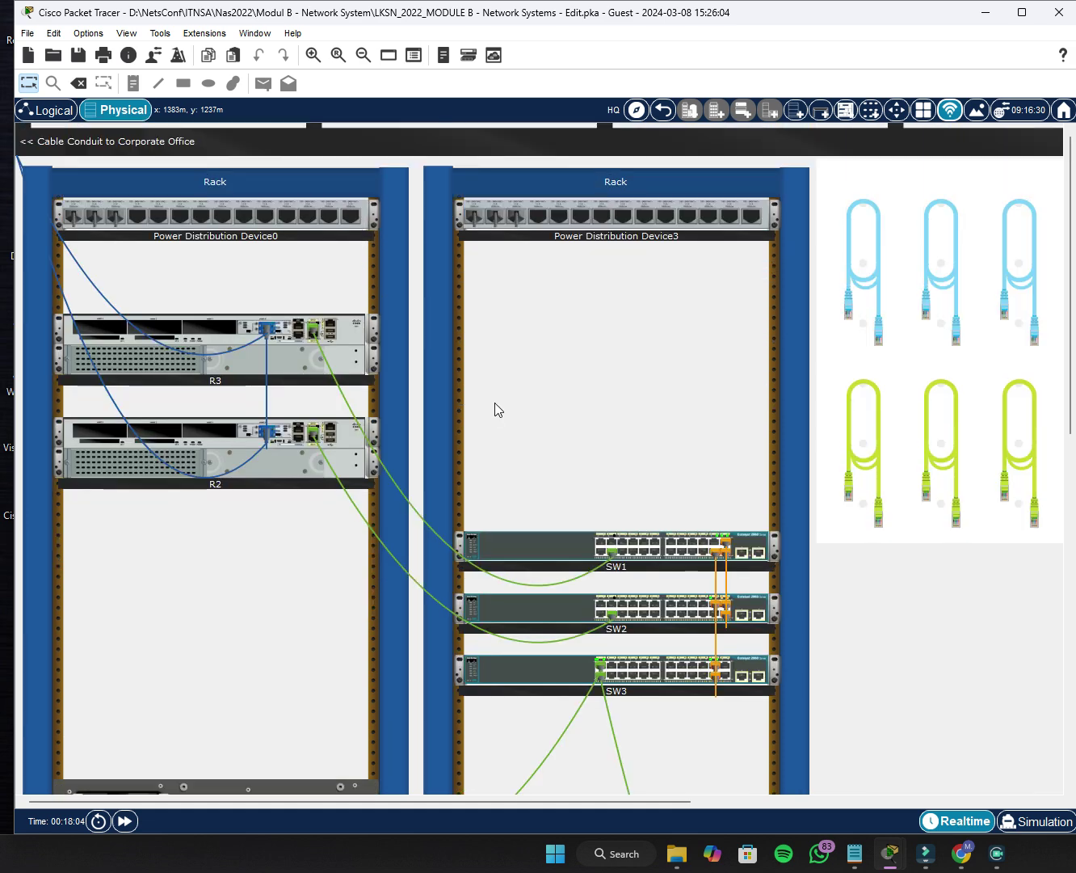
pyautogui.scroll(-3, 631, 323)
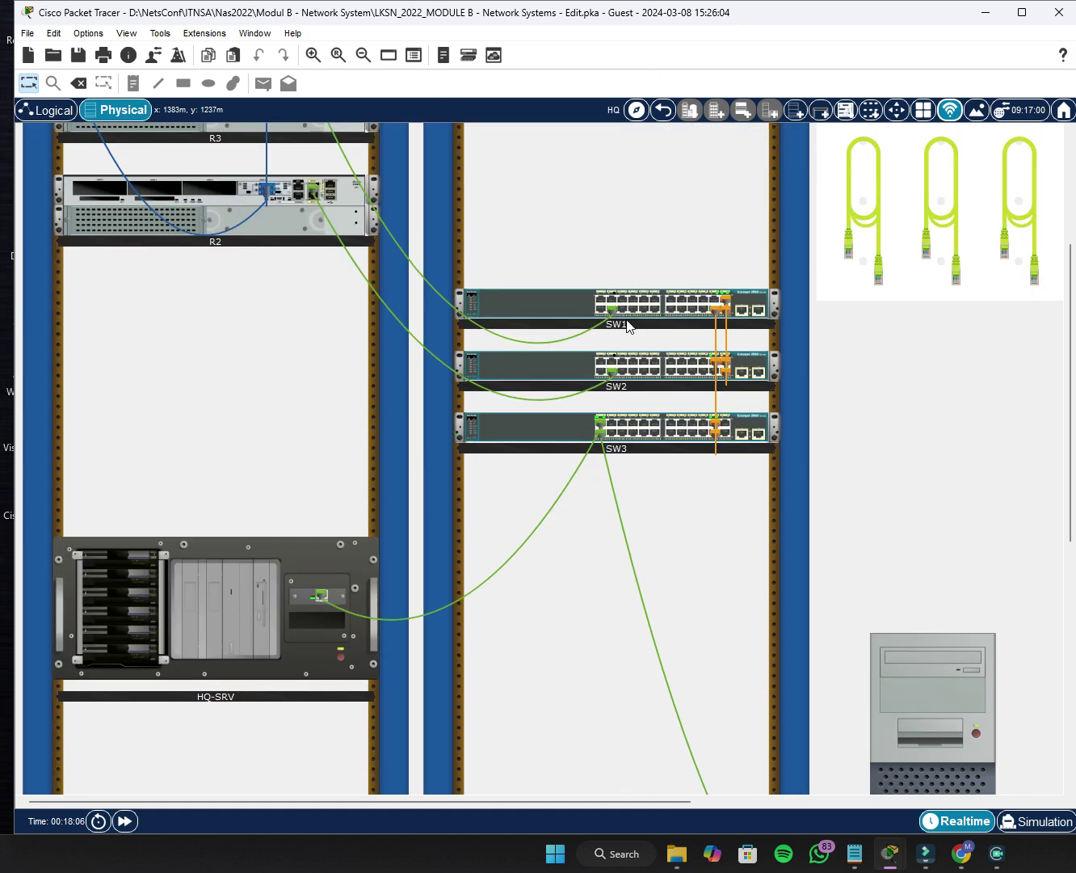
# Navigate from the HQ room to the BR branch room containing R1 and the BR-CLI laptop.
pyautogui.click(662, 111)
pyautogui.click(808, 582)
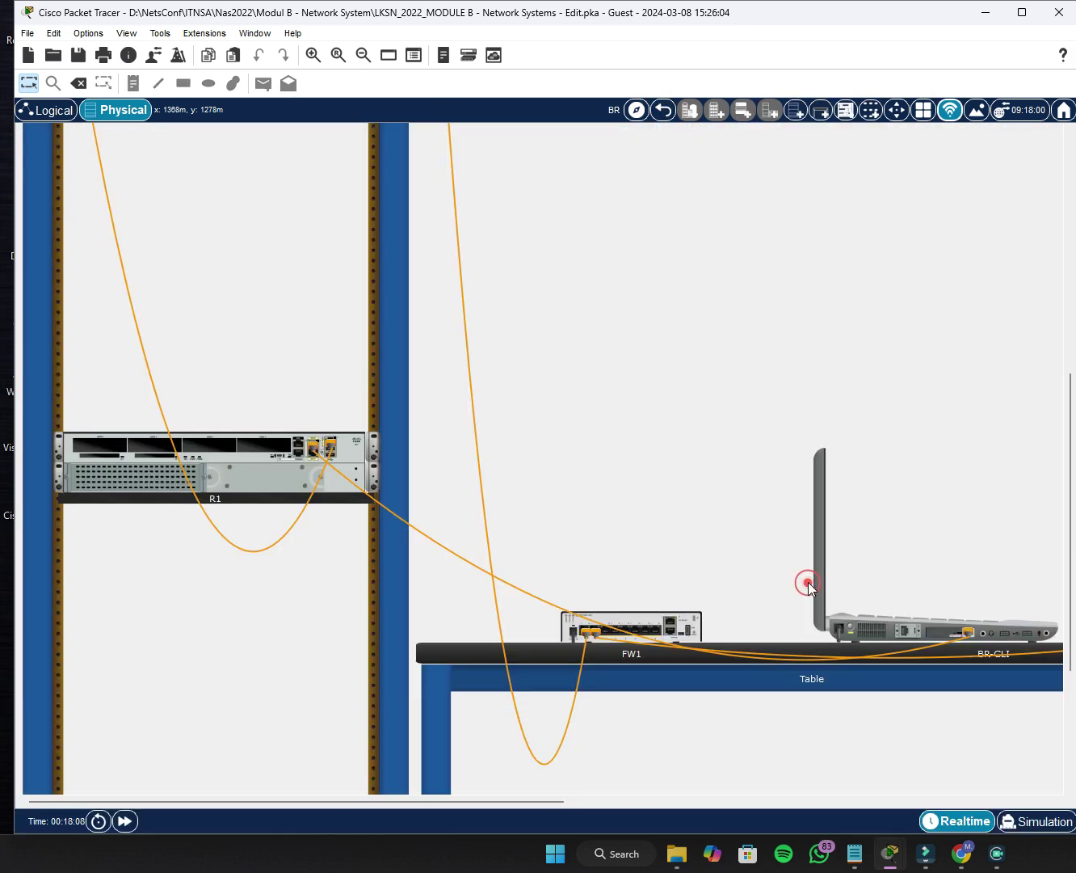
pyautogui.scroll(6, 226, 481)
pyautogui.scroll(-3, 225, 469)
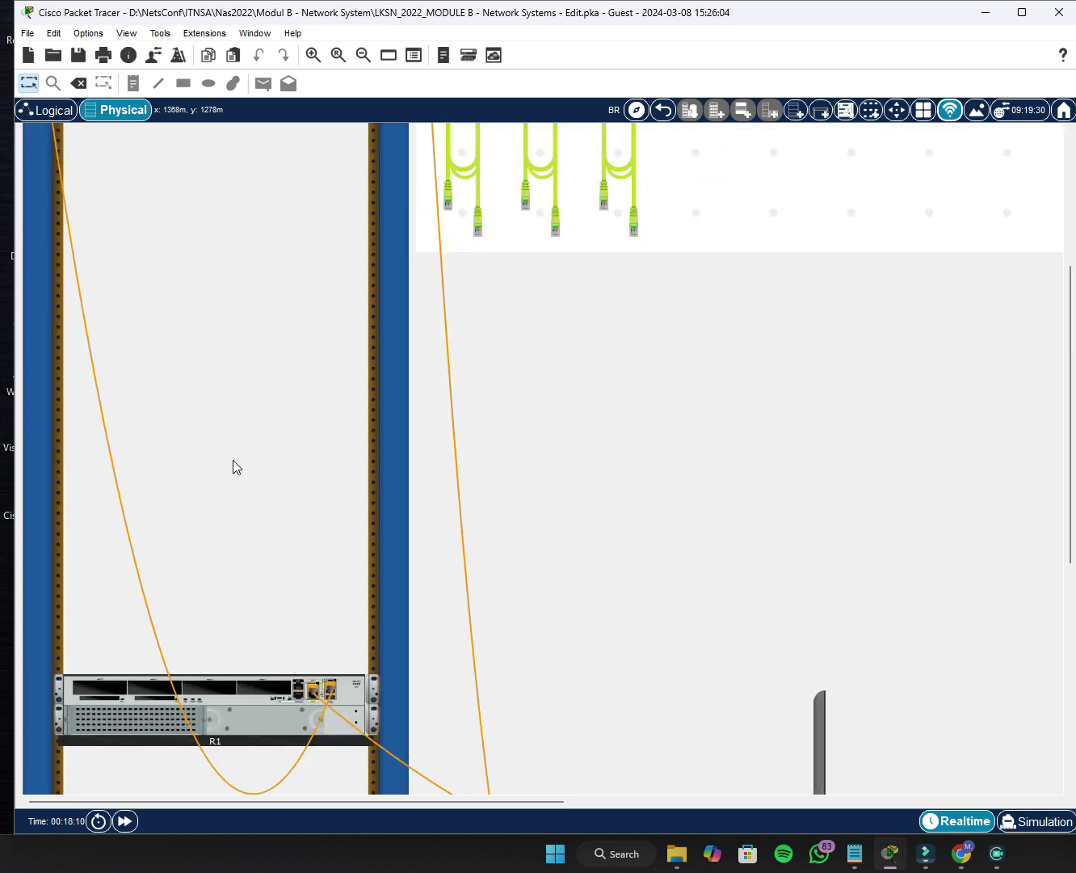
pyautogui.scroll(-5, 233, 461)
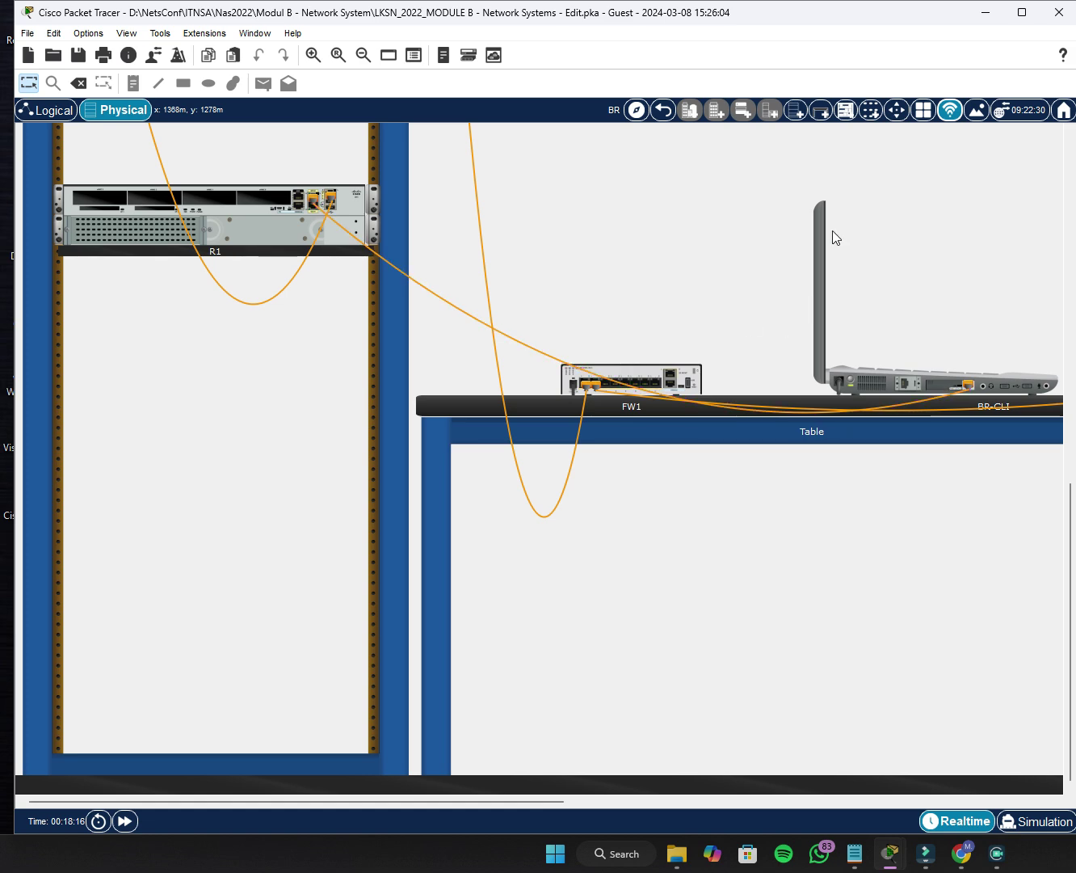
pyautogui.click(663, 110)
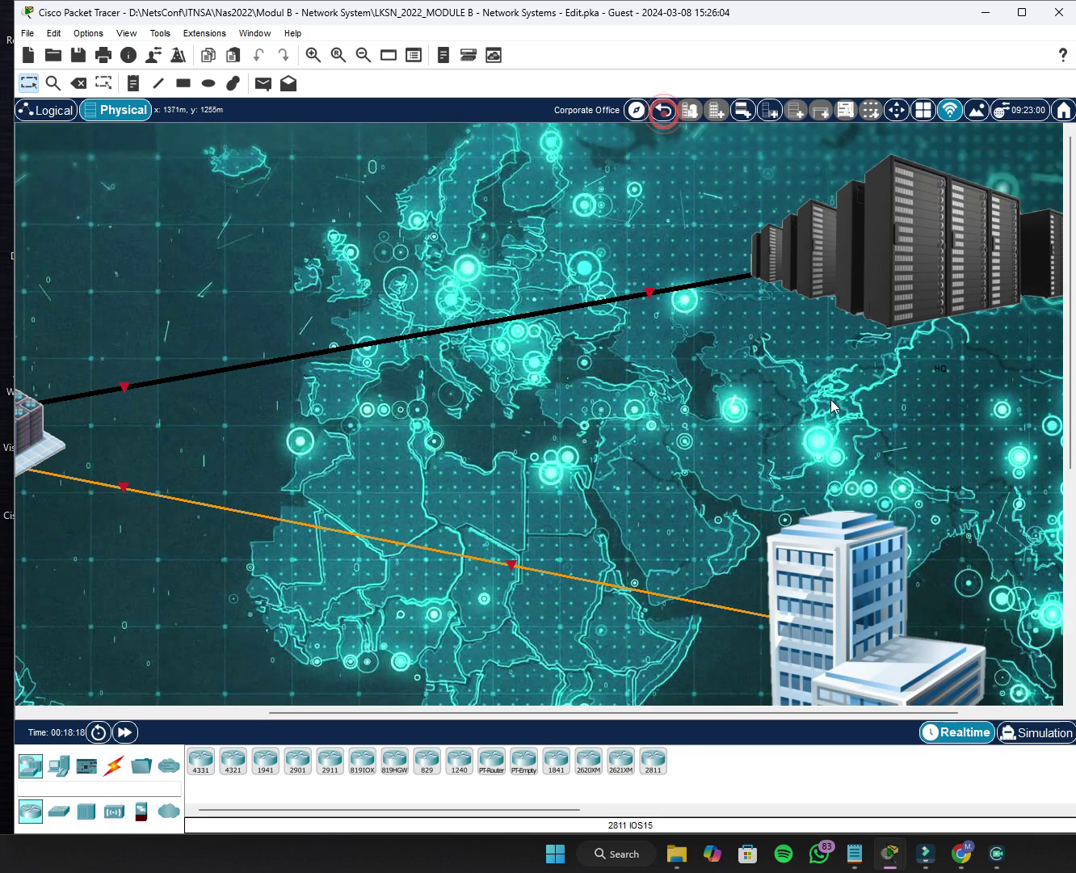
pyautogui.click(900, 277)
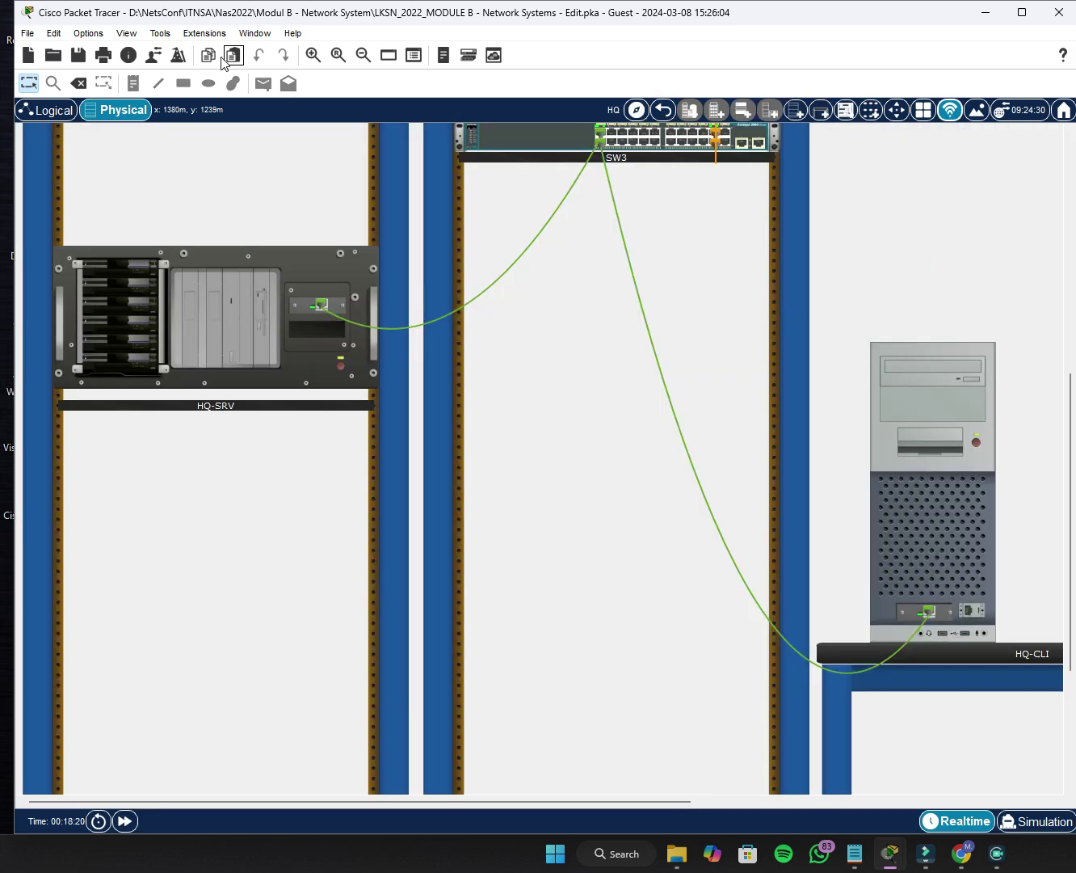
pyautogui.scroll(10, 565, 440)
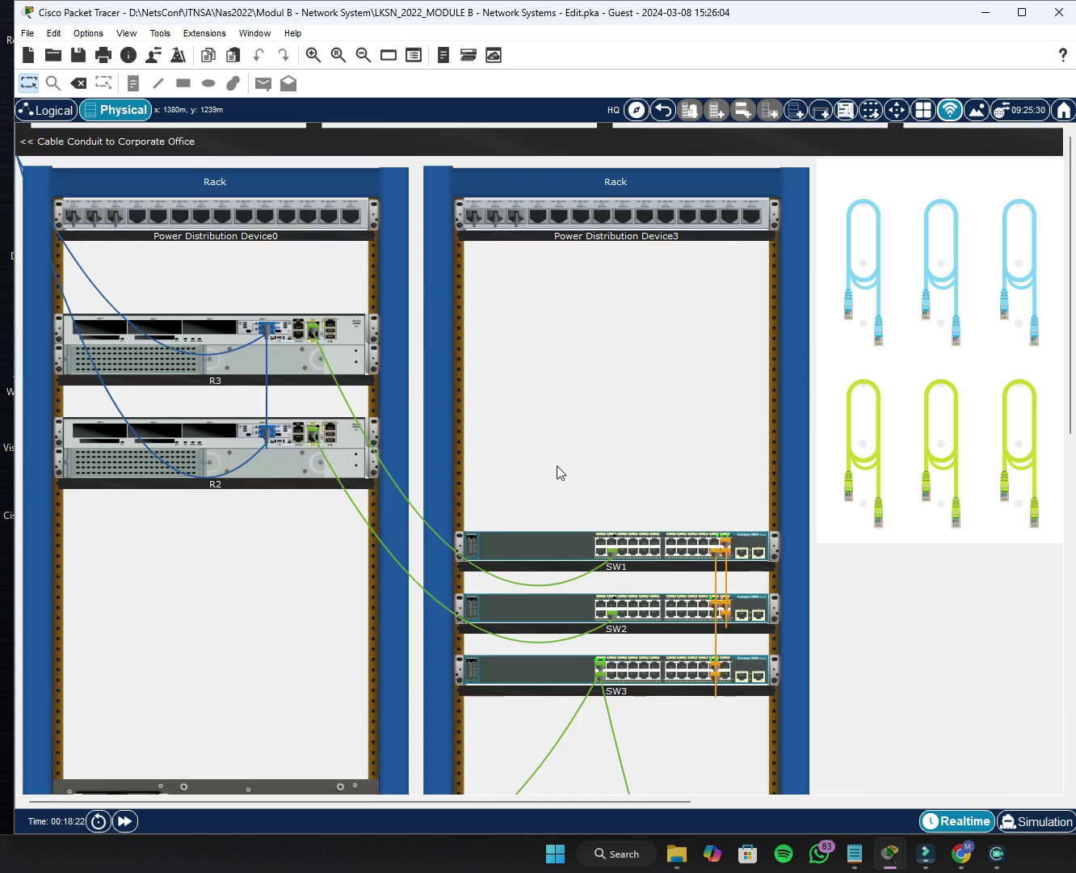
pyautogui.scroll(-3, 496, 434)
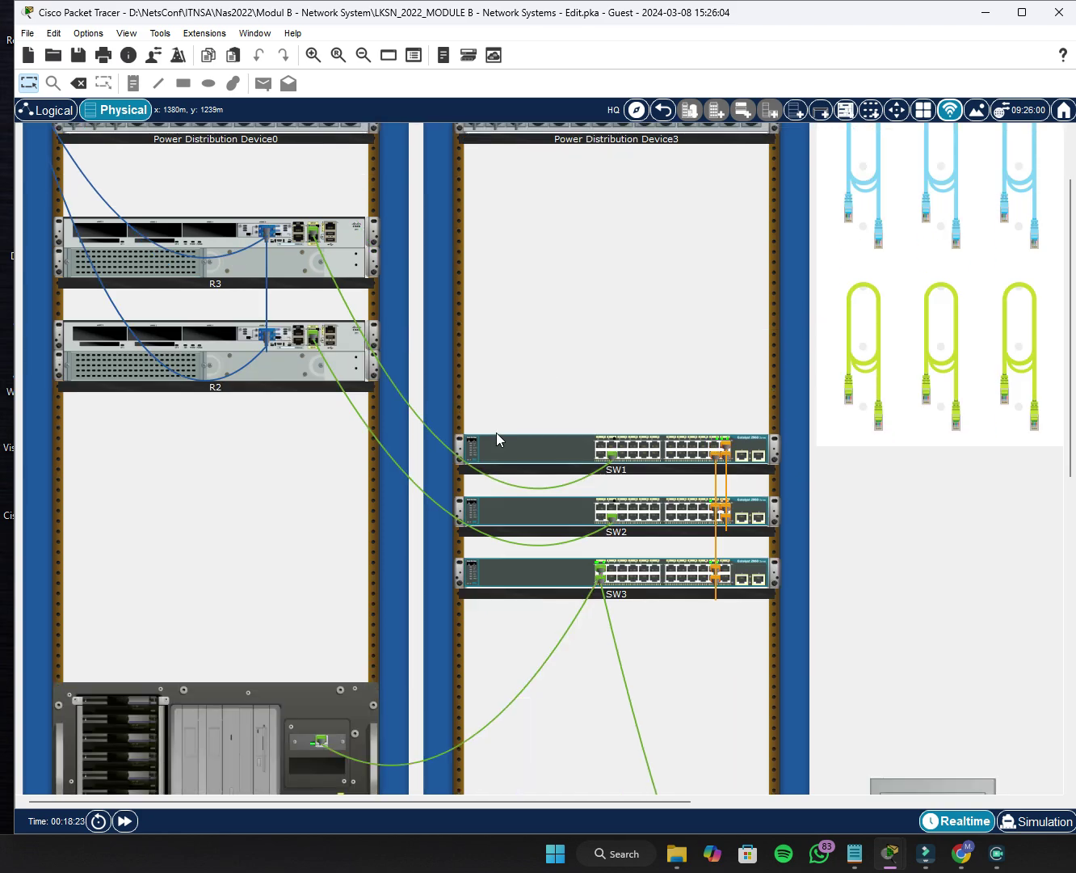
pyautogui.click(662, 109)
pyautogui.scroll(-5, 860, 376)
pyautogui.click(868, 303)
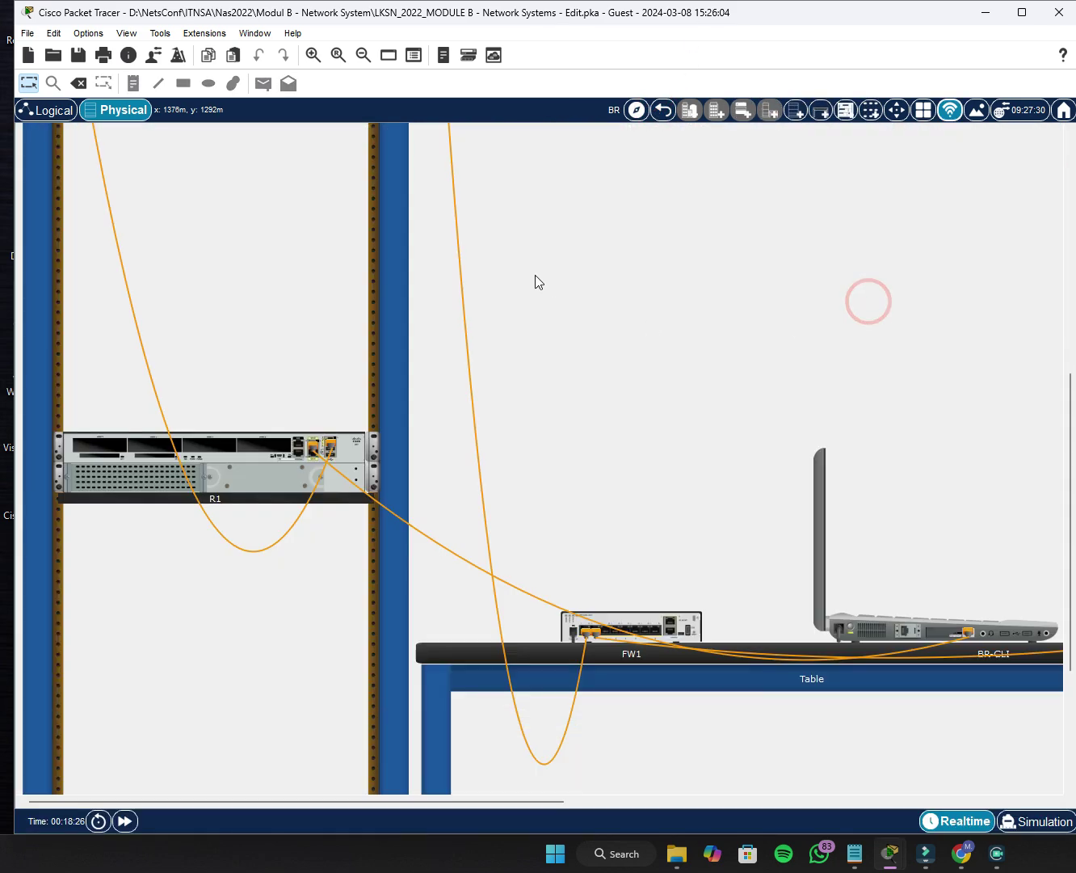
pyautogui.scroll(-6, 566, 389)
pyautogui.scroll(10, 570, 382)
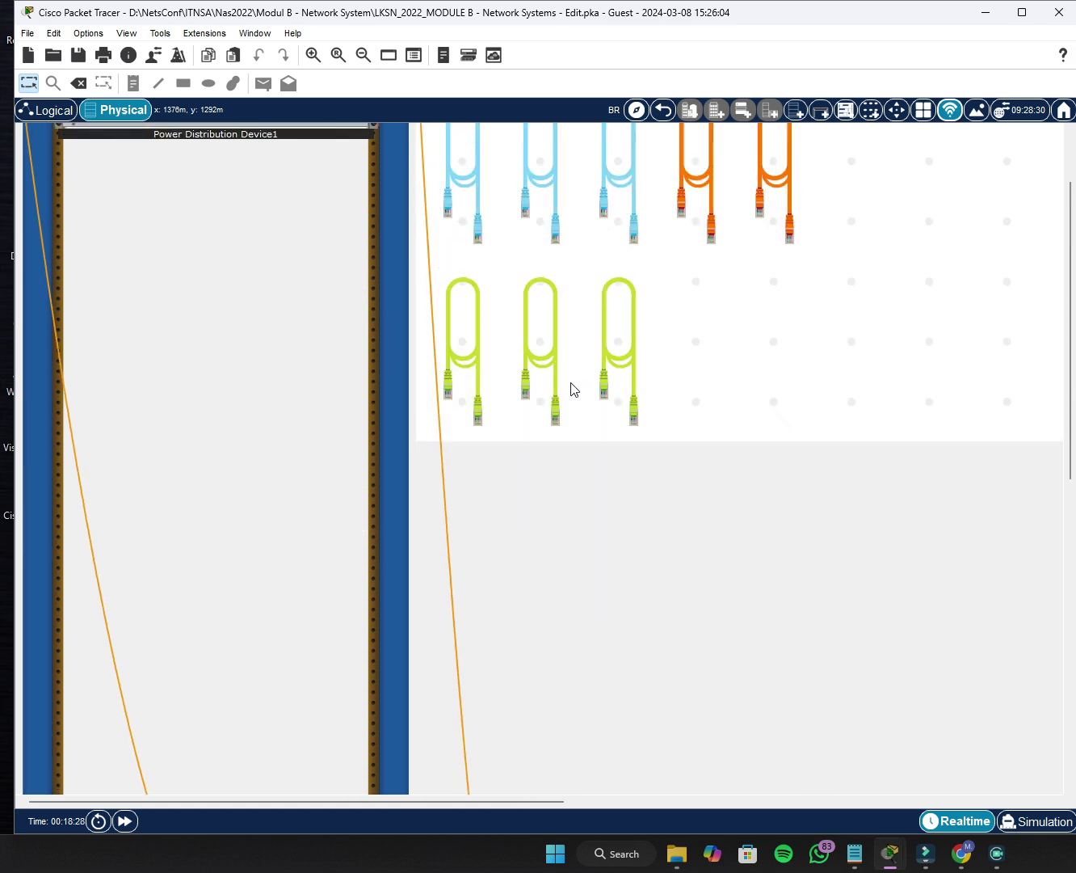
pyautogui.scroll(-3, 570, 383)
pyautogui.scroll(4, 570, 382)
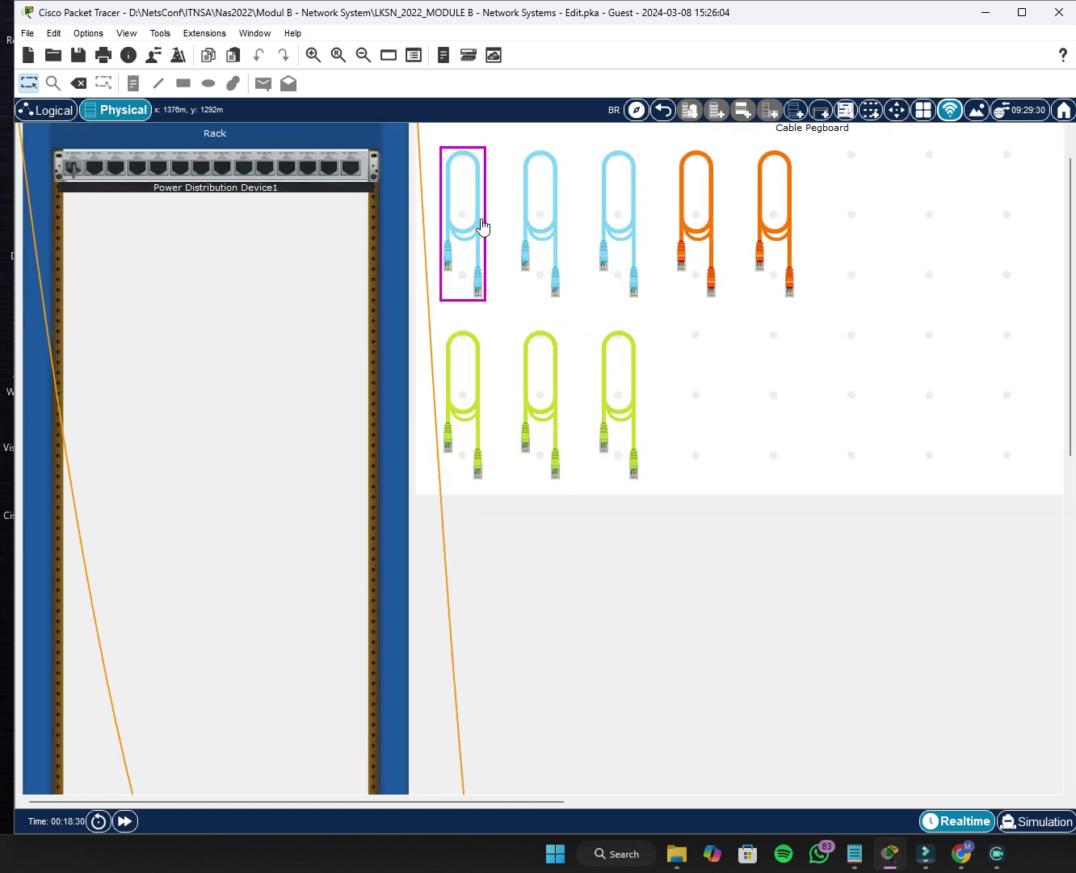
# Connect a blue console cable from R1's console port to the BR-CLI laptop.
pyautogui.click(482, 214)
pyautogui.scroll(-12, 481, 372)
pyautogui.scroll(-4, 484, 383)
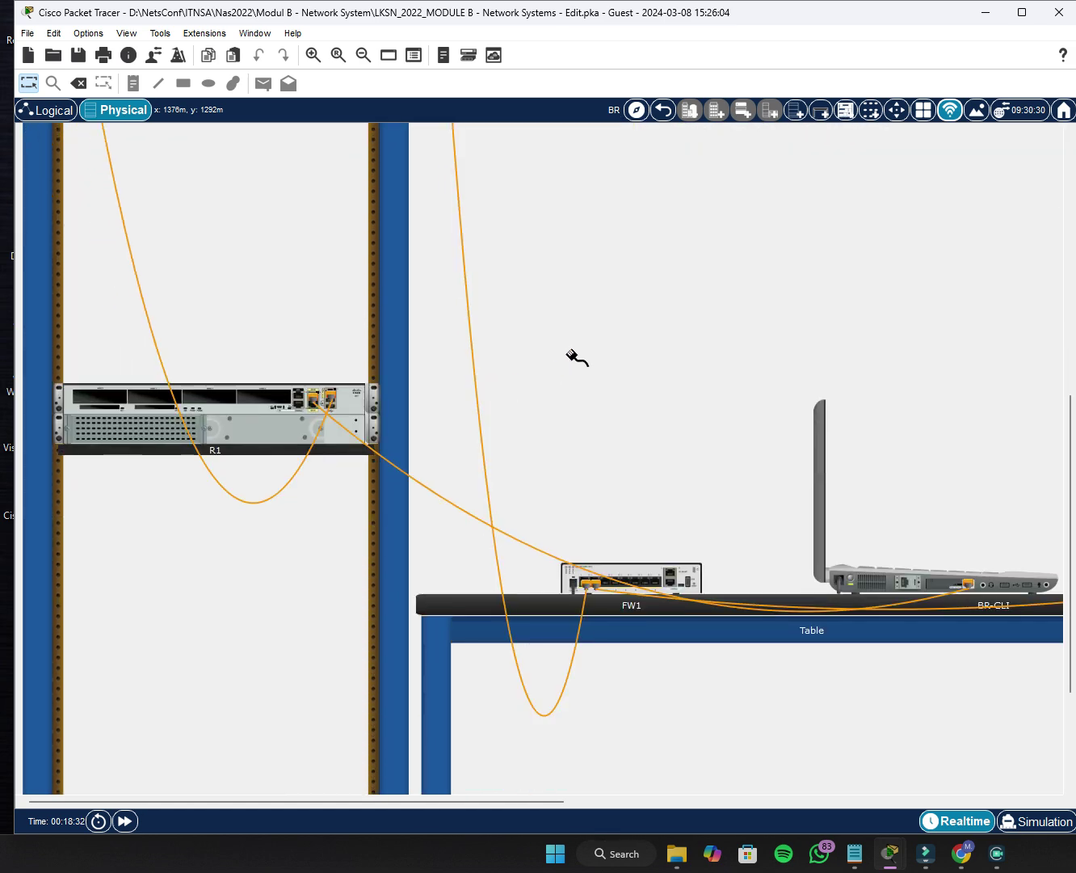
pyautogui.click(298, 403)
pyautogui.click(901, 581)
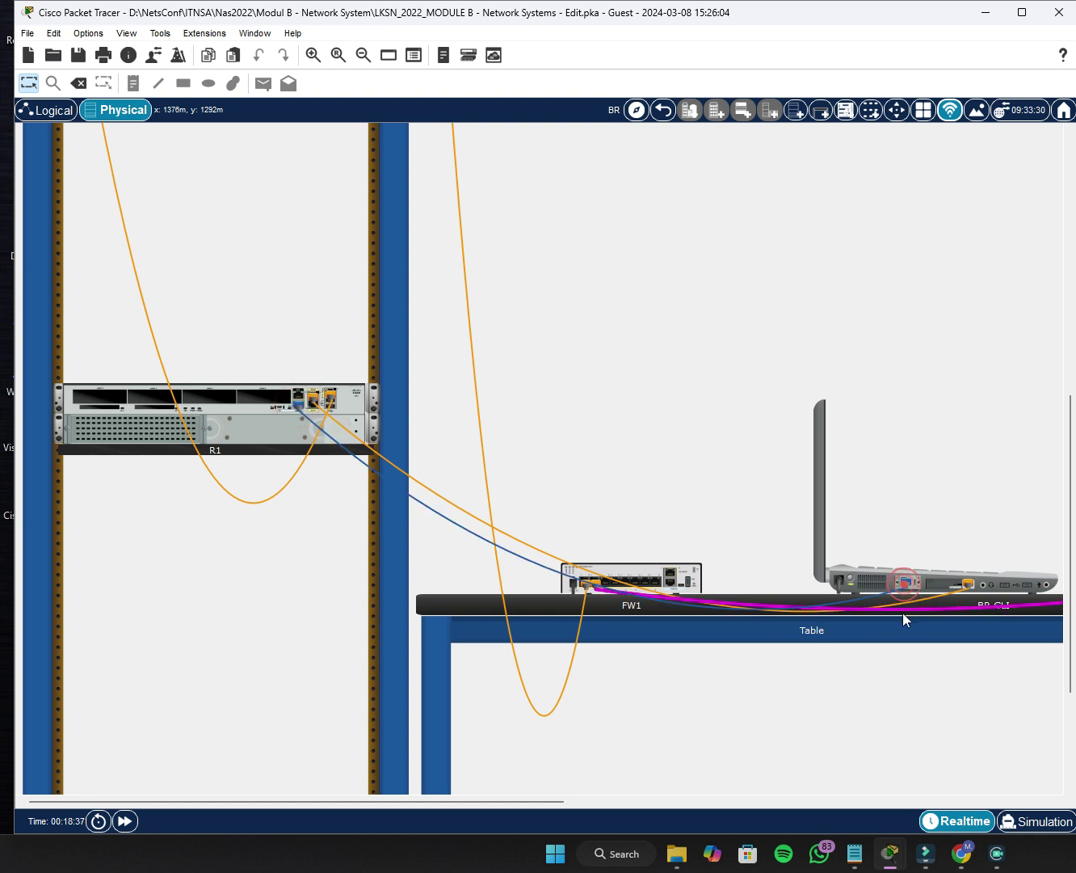
pyautogui.moveTo(542, 802)
pyautogui.mouseDown()
pyautogui.moveTo(861, 810)
pyautogui.moveTo(845, 814)
pyautogui.moveTo(989, 776)
pyautogui.moveTo(738, 785)
pyautogui.moveTo(994, 782)
pyautogui.moveTo(683, 771)
pyautogui.moveTo(522, 802)
pyautogui.mouseUp()
pyautogui.scroll(5, 240, 570)
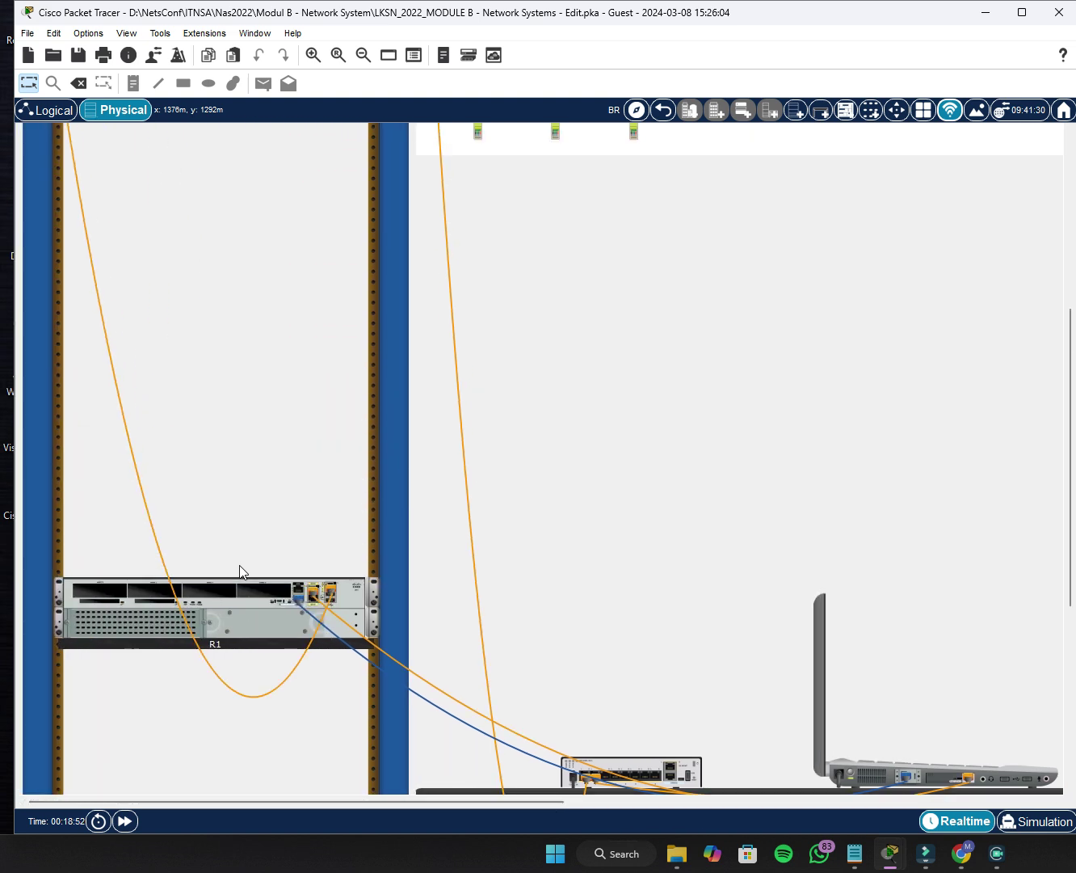
pyautogui.scroll(-4, 240, 569)
pyautogui.scroll(-1, 839, 633)
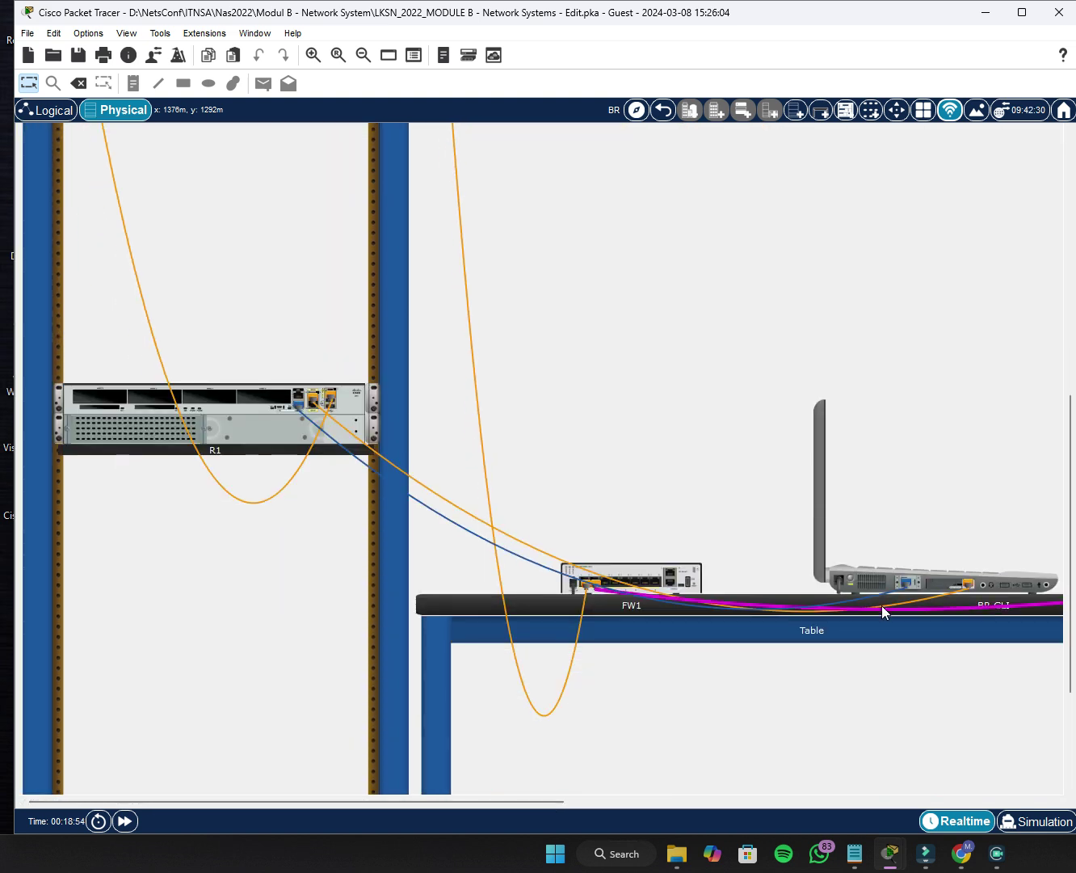
# Open BR-CLI's Terminal with default settings and wake the console to reach R1's Router> prompt.
pyautogui.click(931, 581)
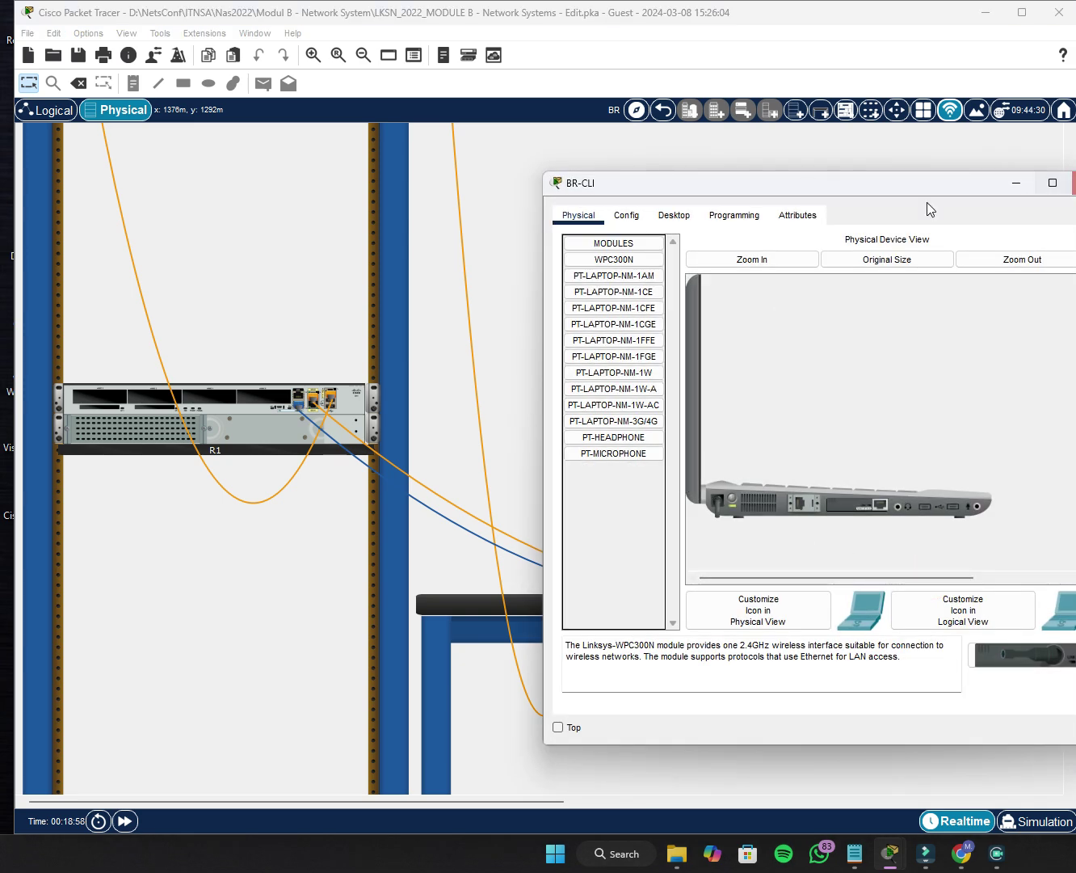
pyautogui.click(677, 218)
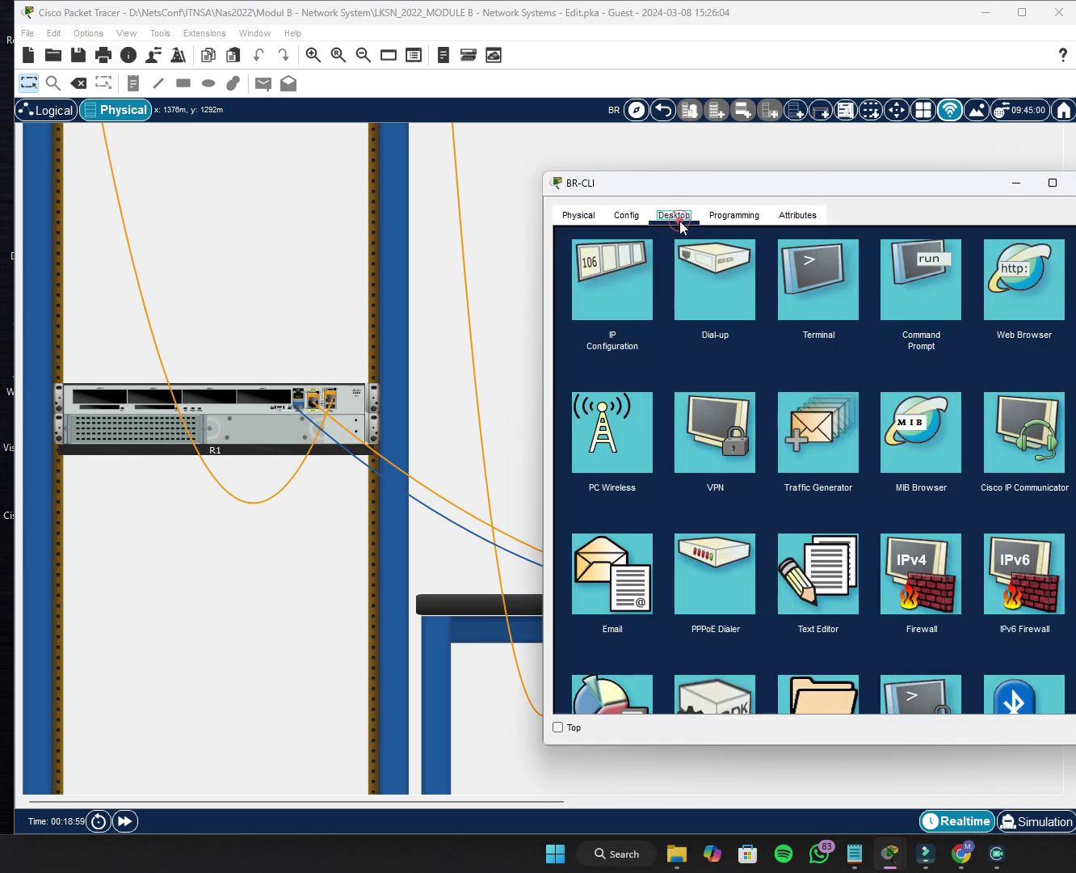
pyautogui.click(844, 277)
pyautogui.click(1043, 395)
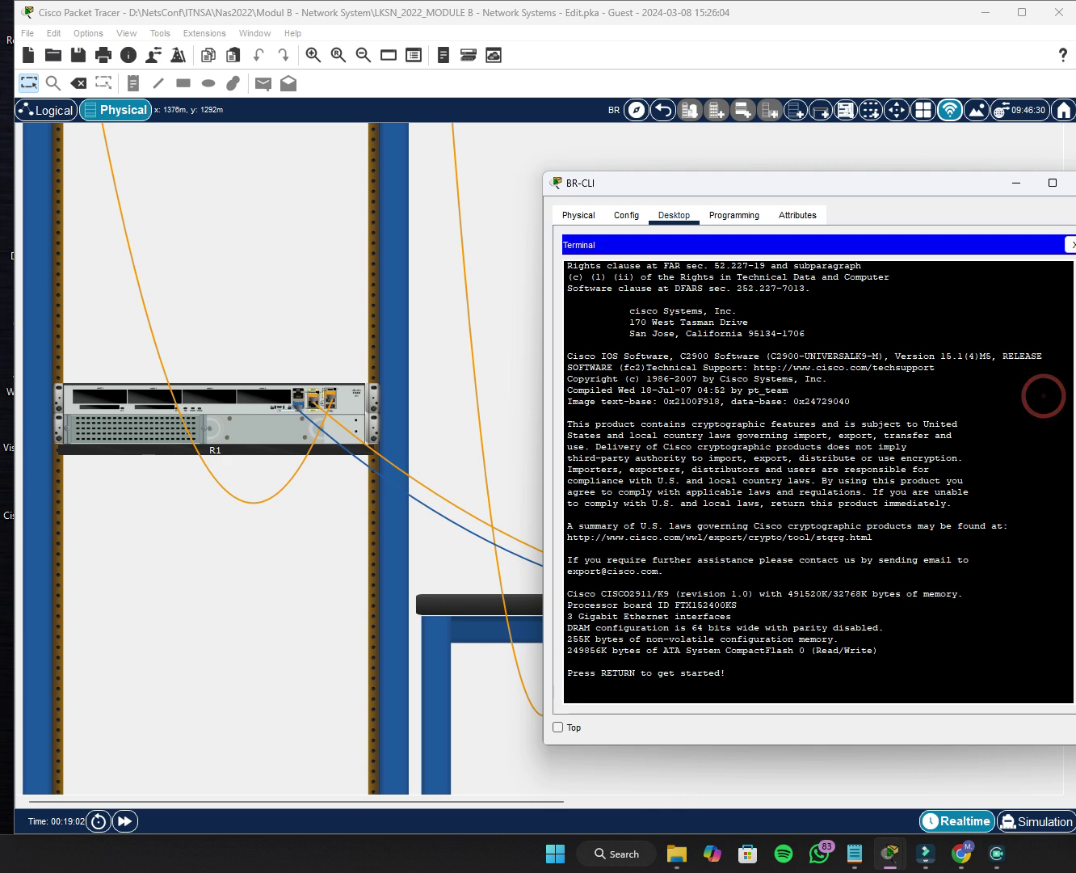
pyautogui.press('Return')
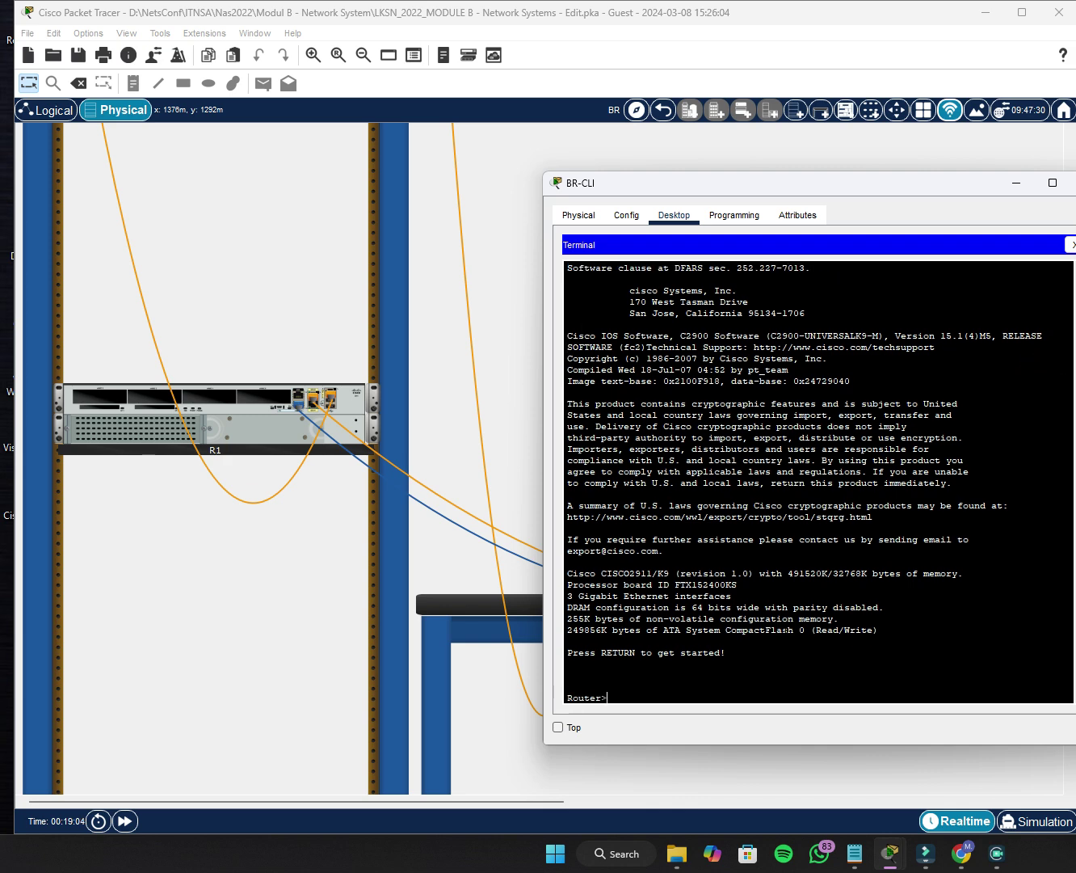
pyautogui.moveTo(968, 188); pyautogui.dragTo(906, 186)
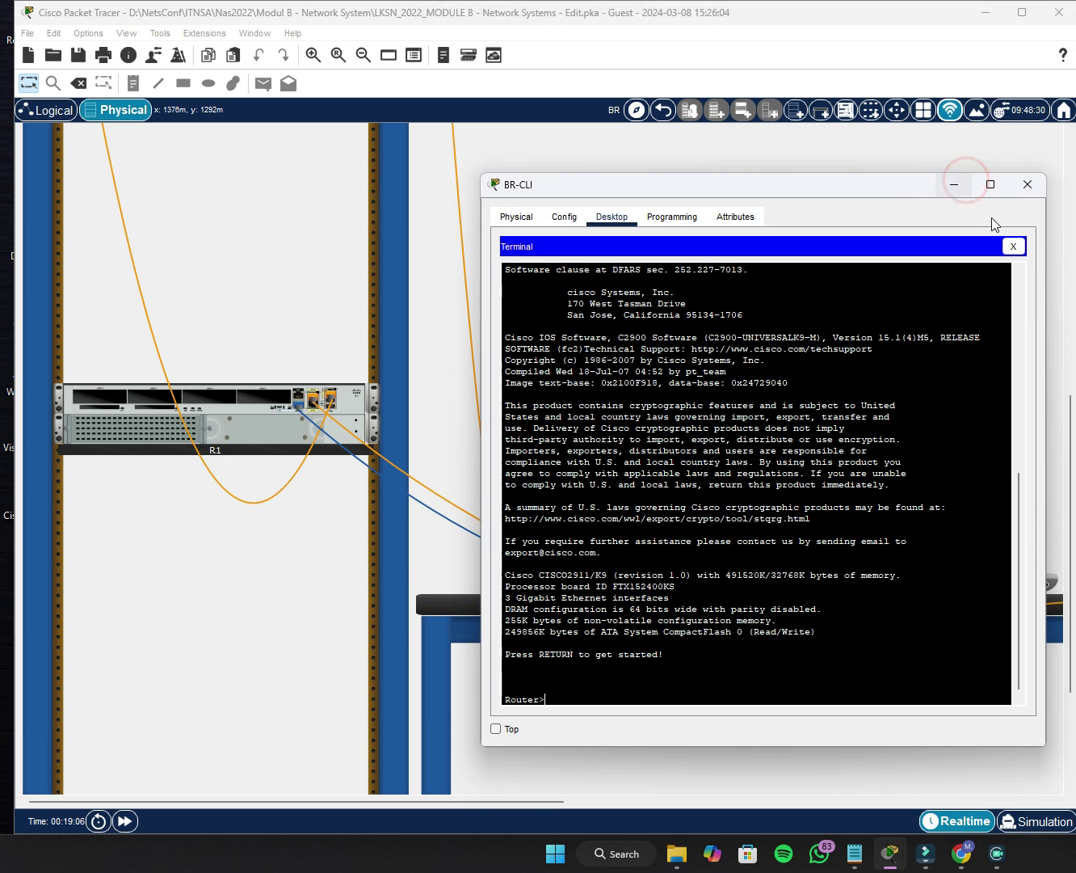
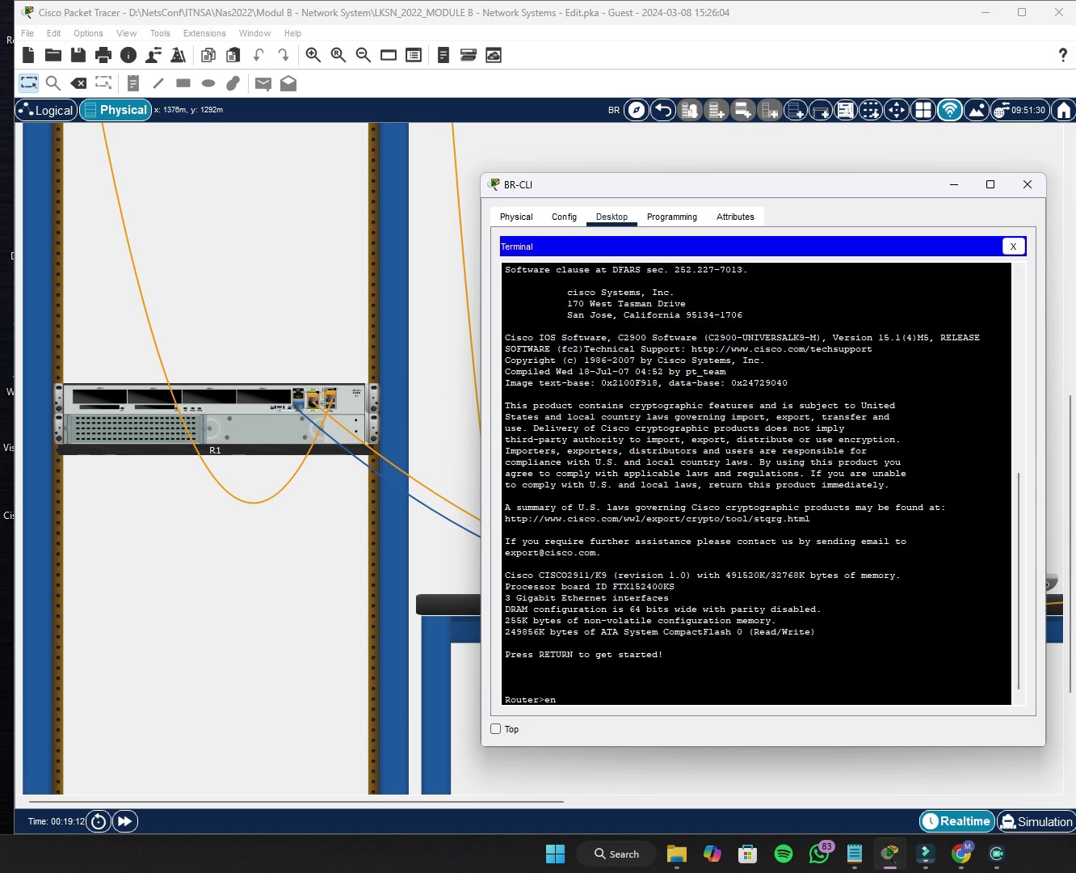
# From privileged config mode, name the router R1 and set domain name lksn2022.id.
pyautogui.write('en')
pyautogui.press('Return')
pyautogui.write('c')
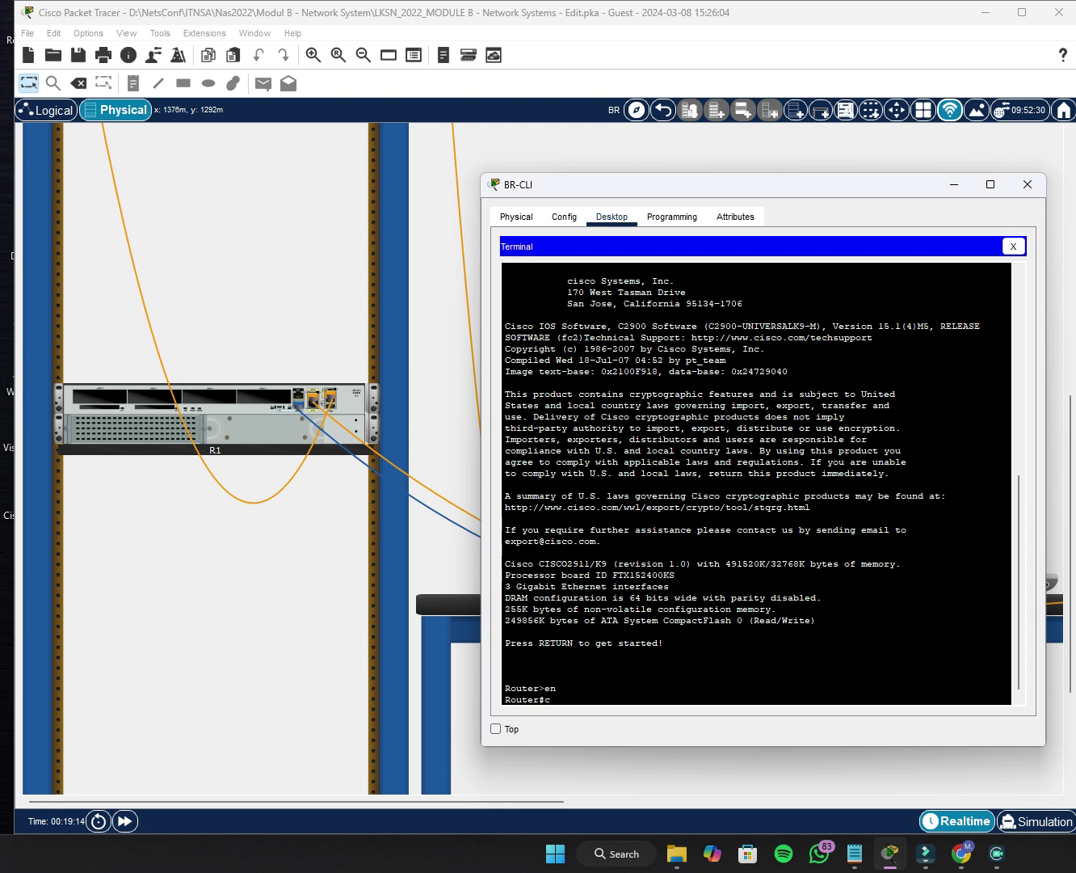
pyautogui.write('onf t')
pyautogui.press('Return')
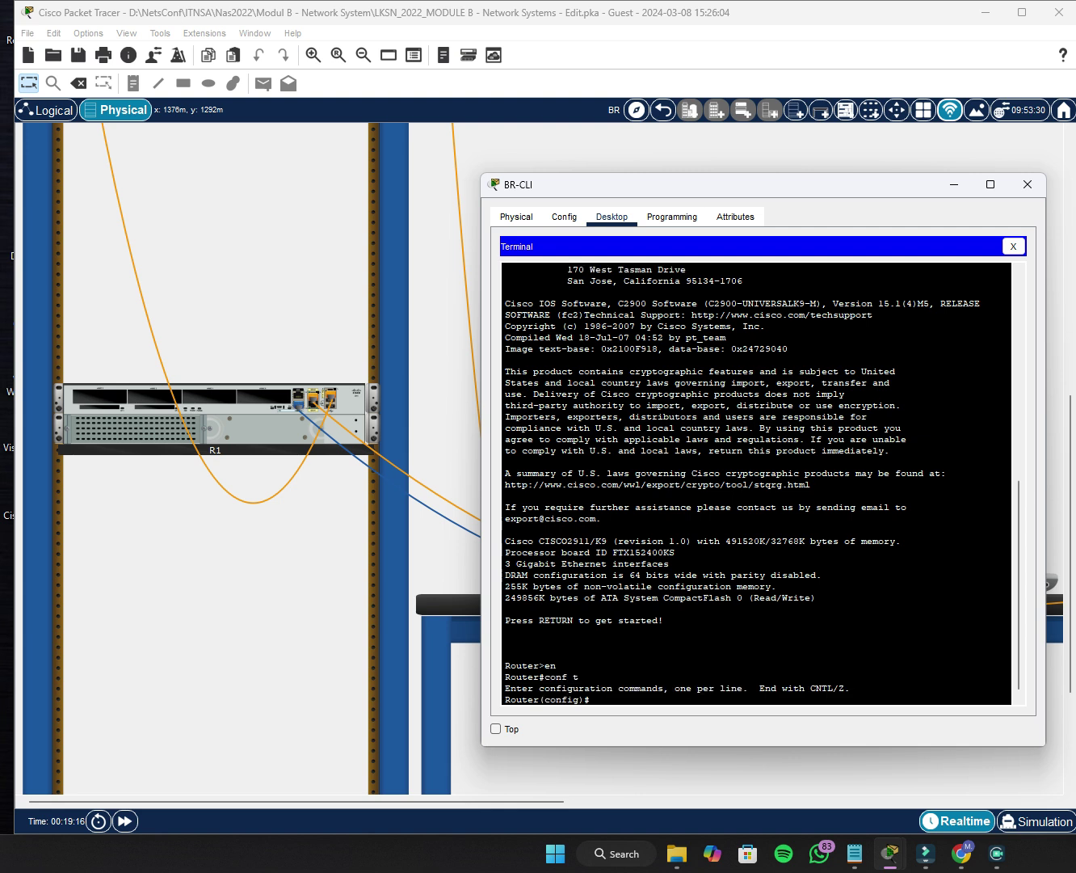
pyautogui.write('hostna')
pyautogui.press('Tab')
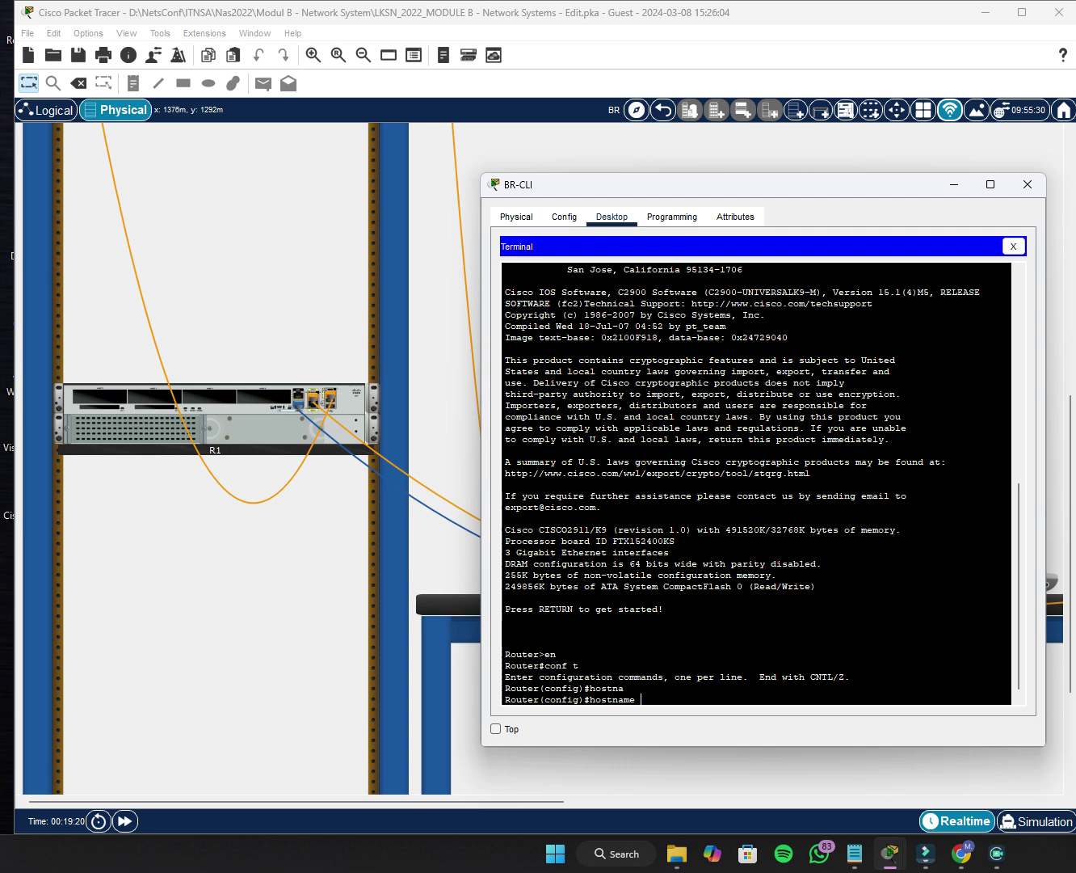
pyautogui.write('R1')
pyautogui.press('Return')
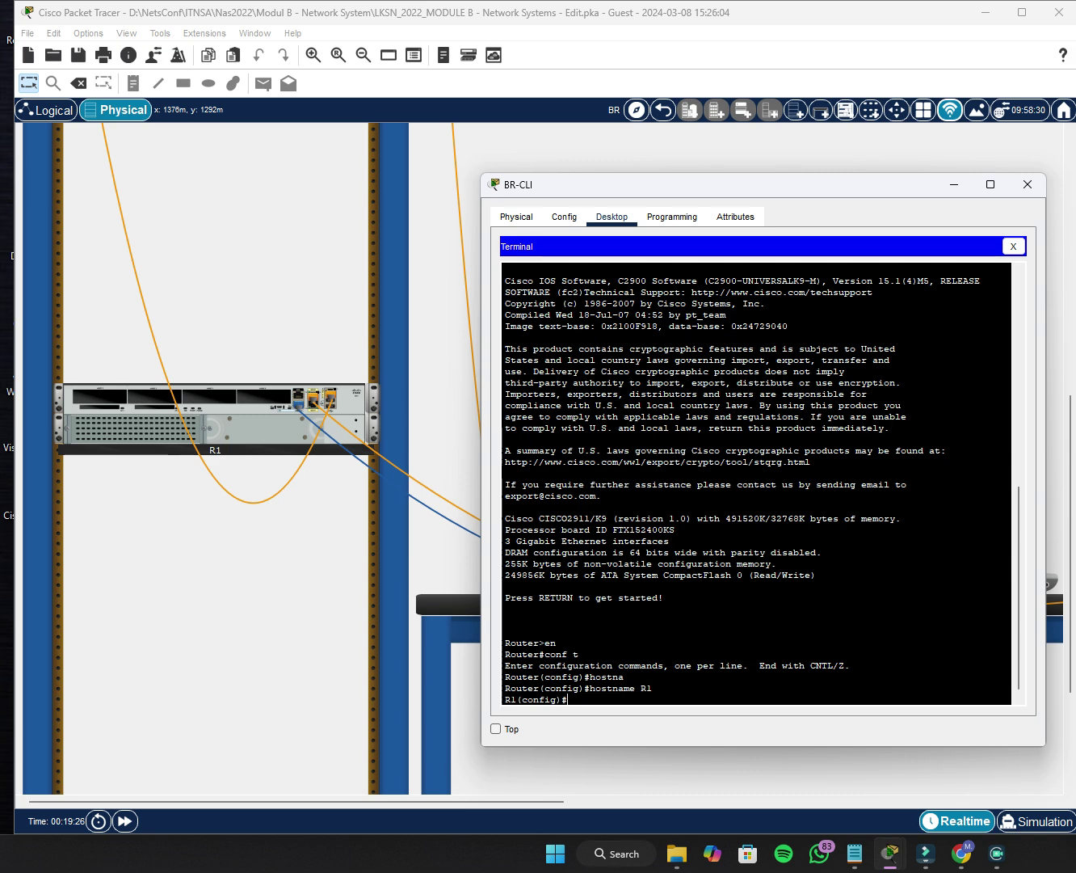
pyautogui.write('ip domain-na')
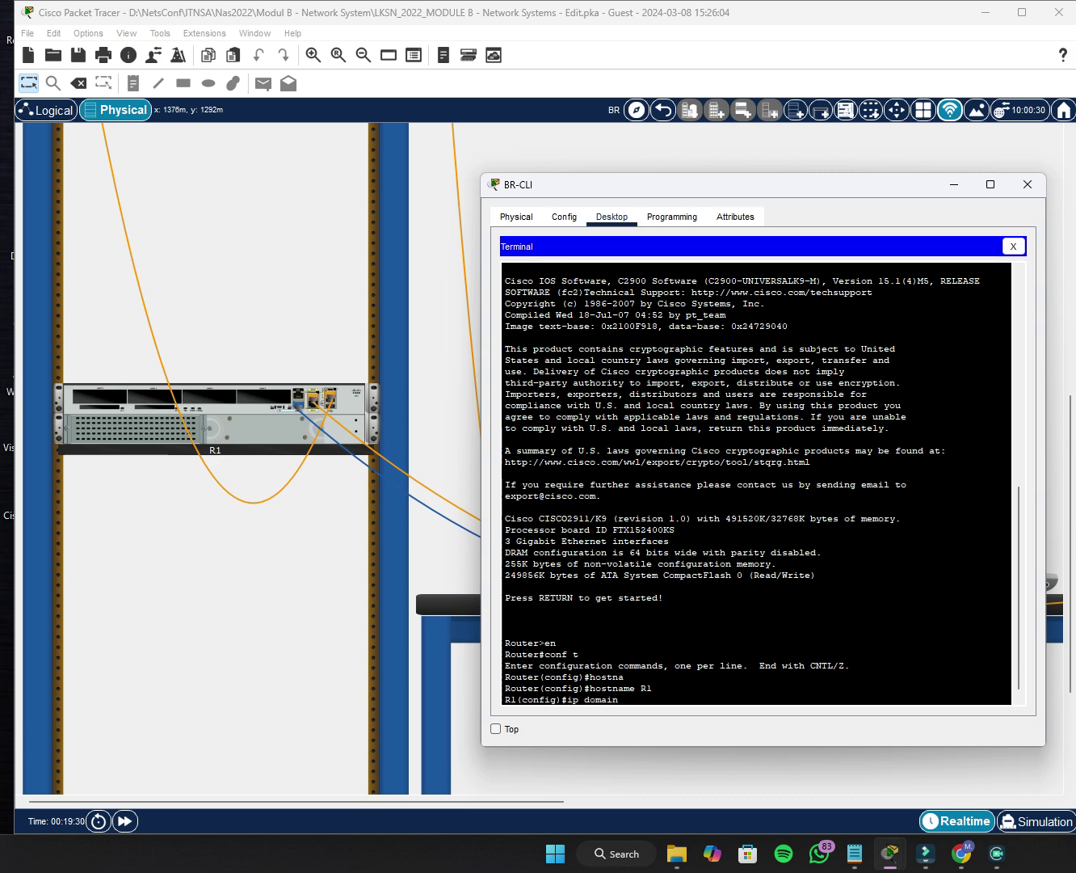
pyautogui.press('Tab')
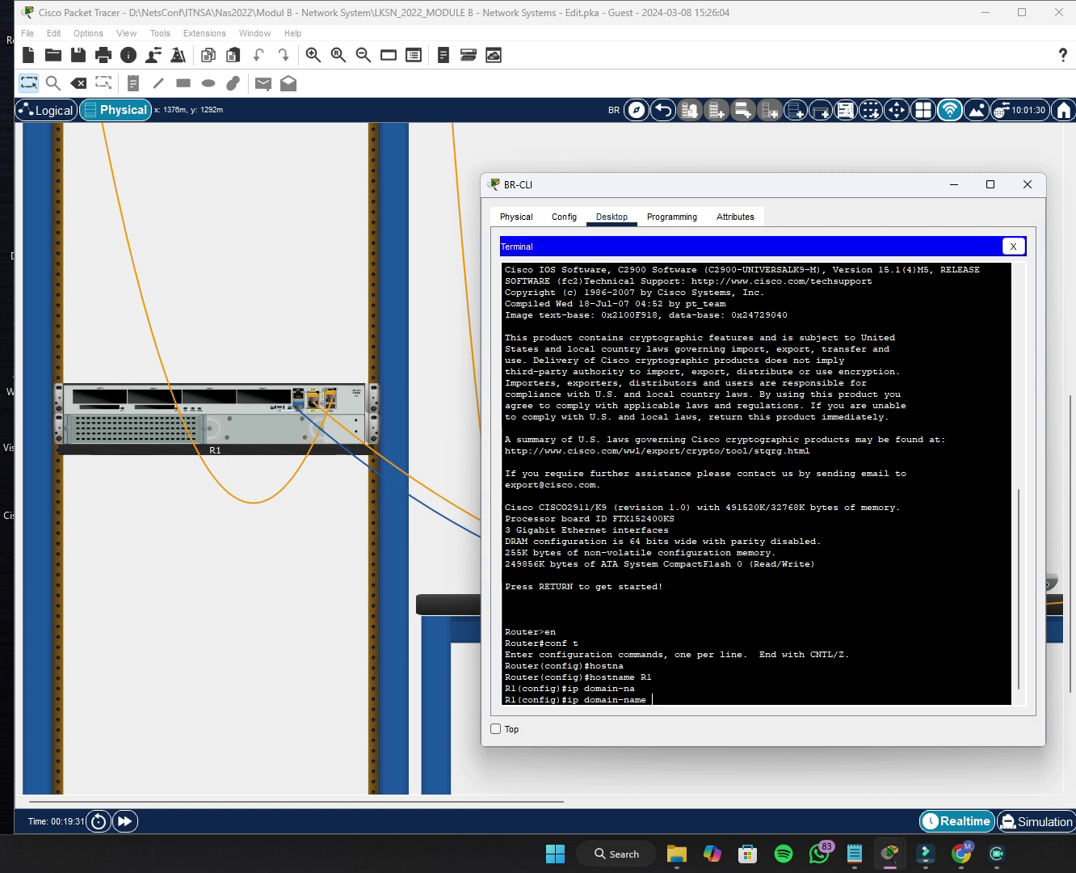
pyautogui.write('lksn2022.id')
pyautogui.press('Return')
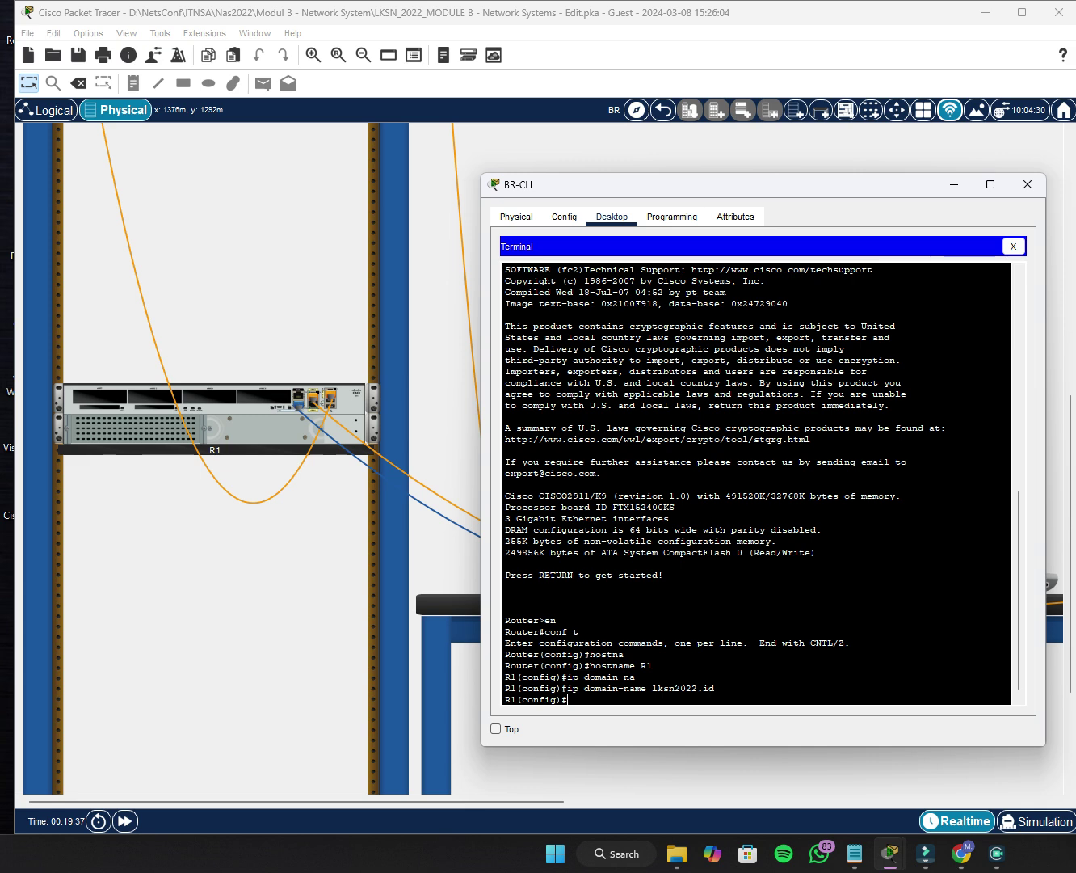
# Set R1's enable secret to the chosen password.
pyautogui.write('enab')
pyautogui.press('Tab')
pyautogui.write('seca')
pyautogui.press('Tab')
pyautogui.press('BackSpace')
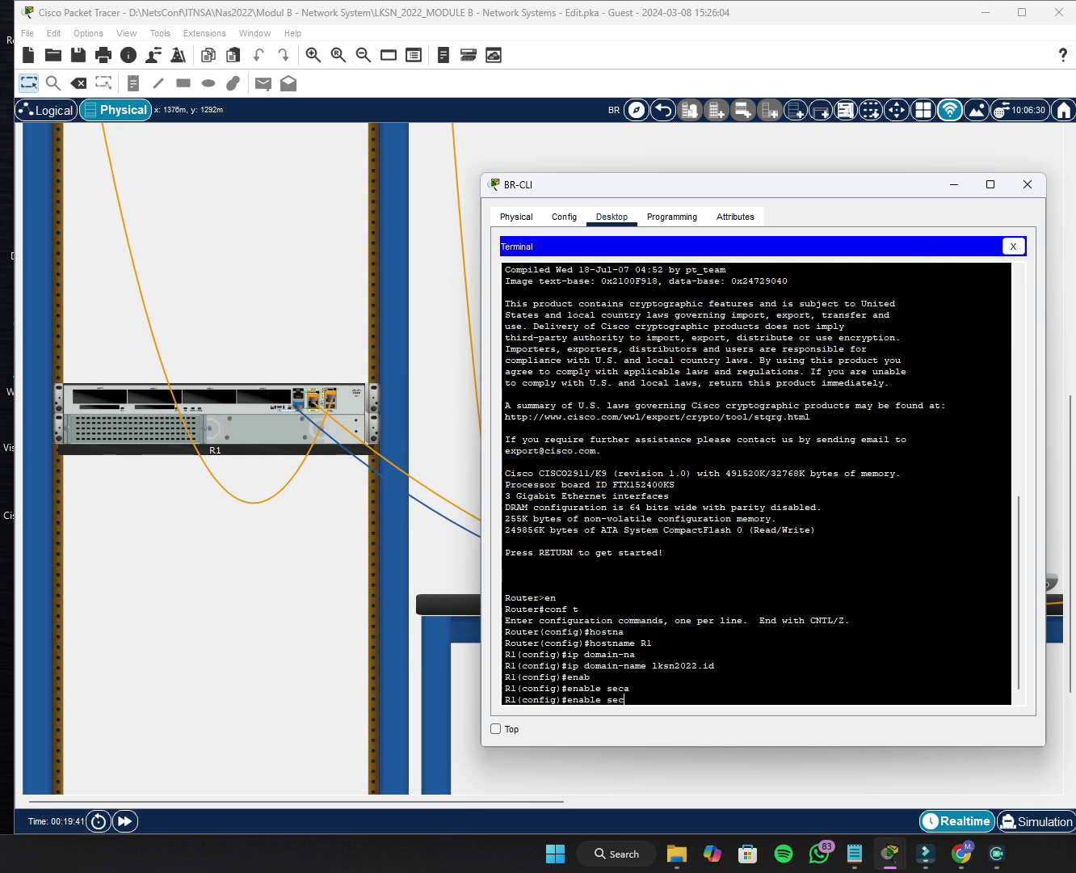
pyautogui.press('Tab')
pyautogui.write('Skills39')
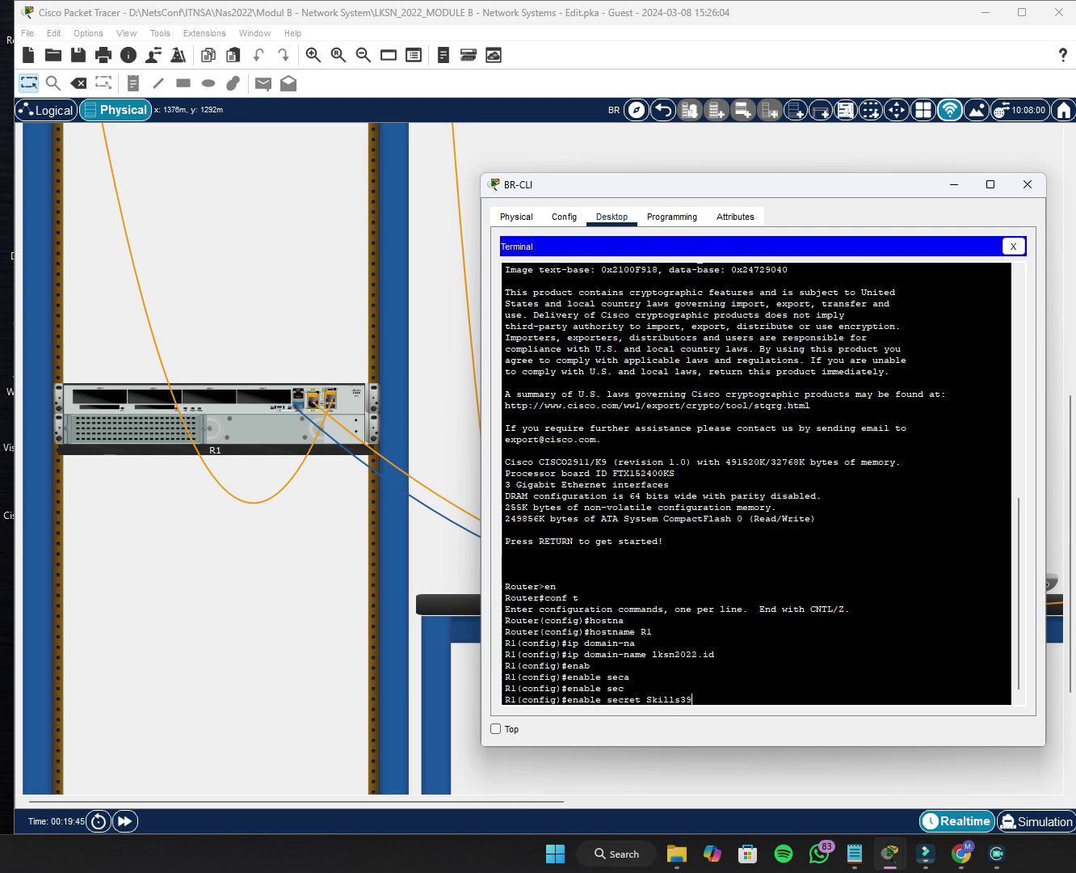
pyautogui.press('Return')
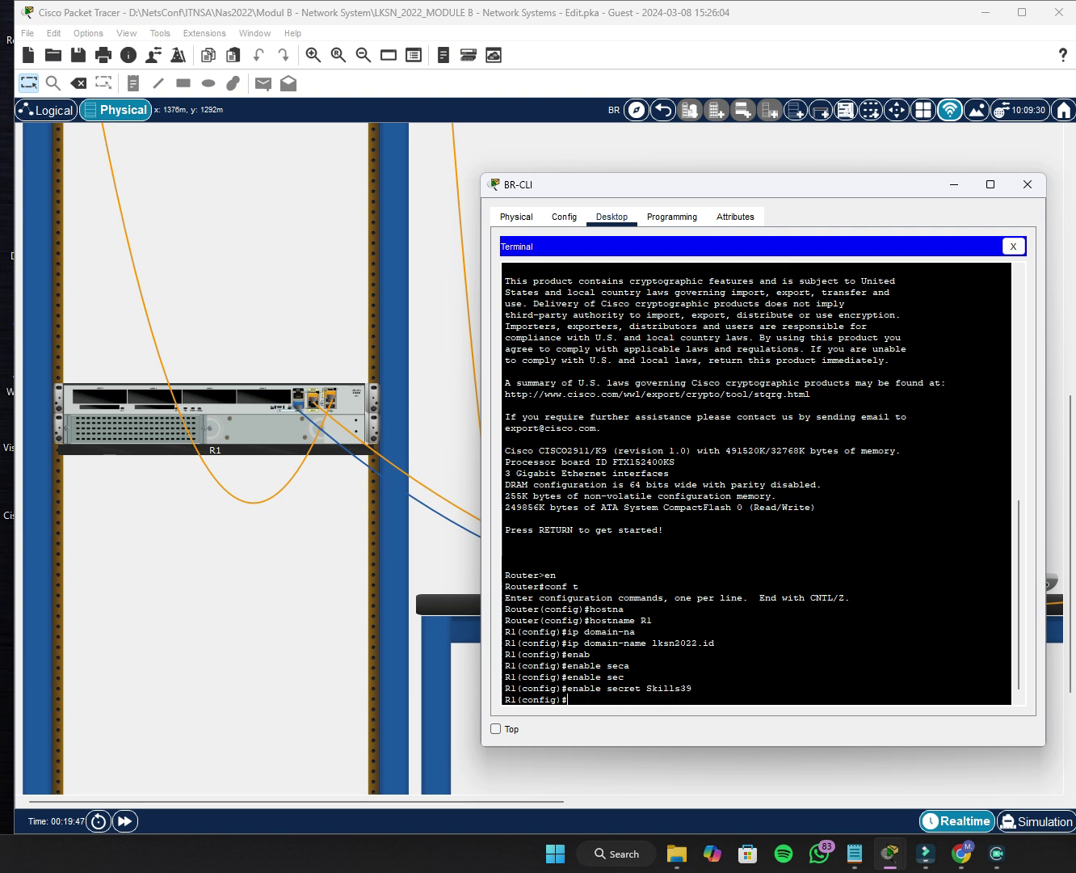
# Create user admin with privilege 15 and a secret password on R1.
pyautogui.write('usernam')
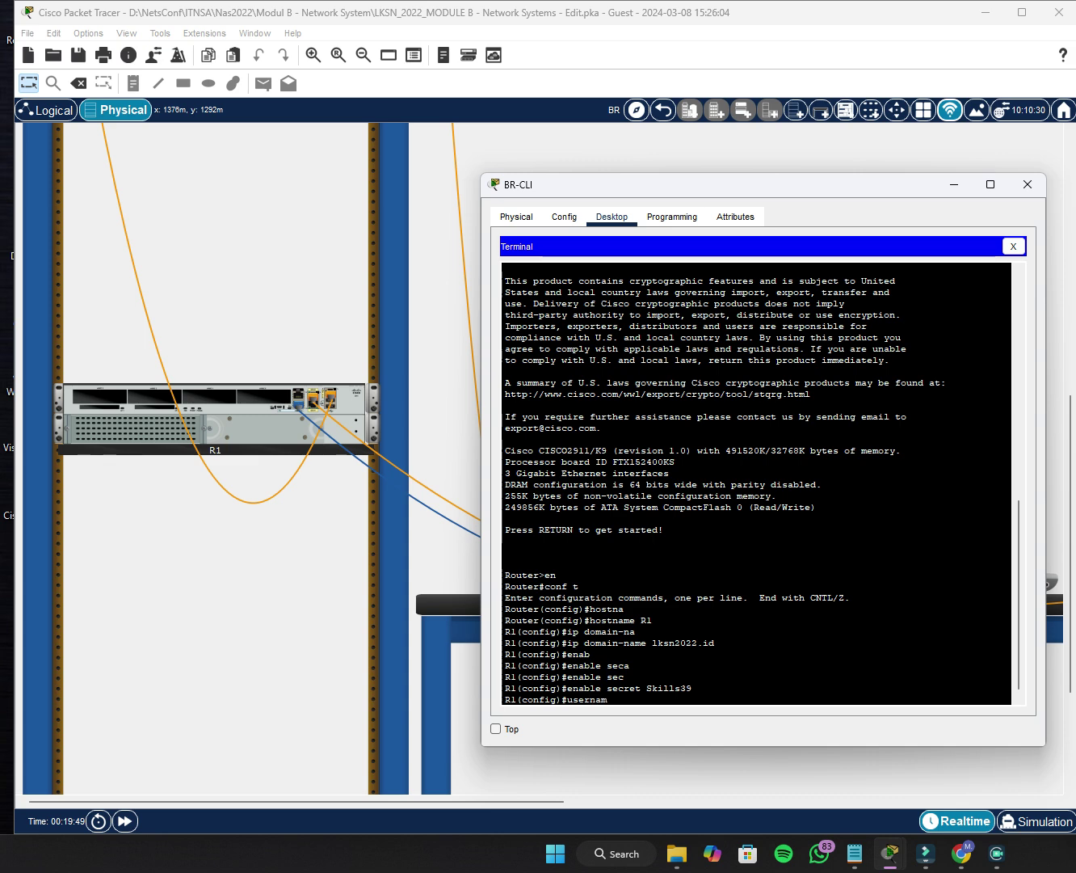
pyautogui.press('Tab')
pyautogui.write('admin')
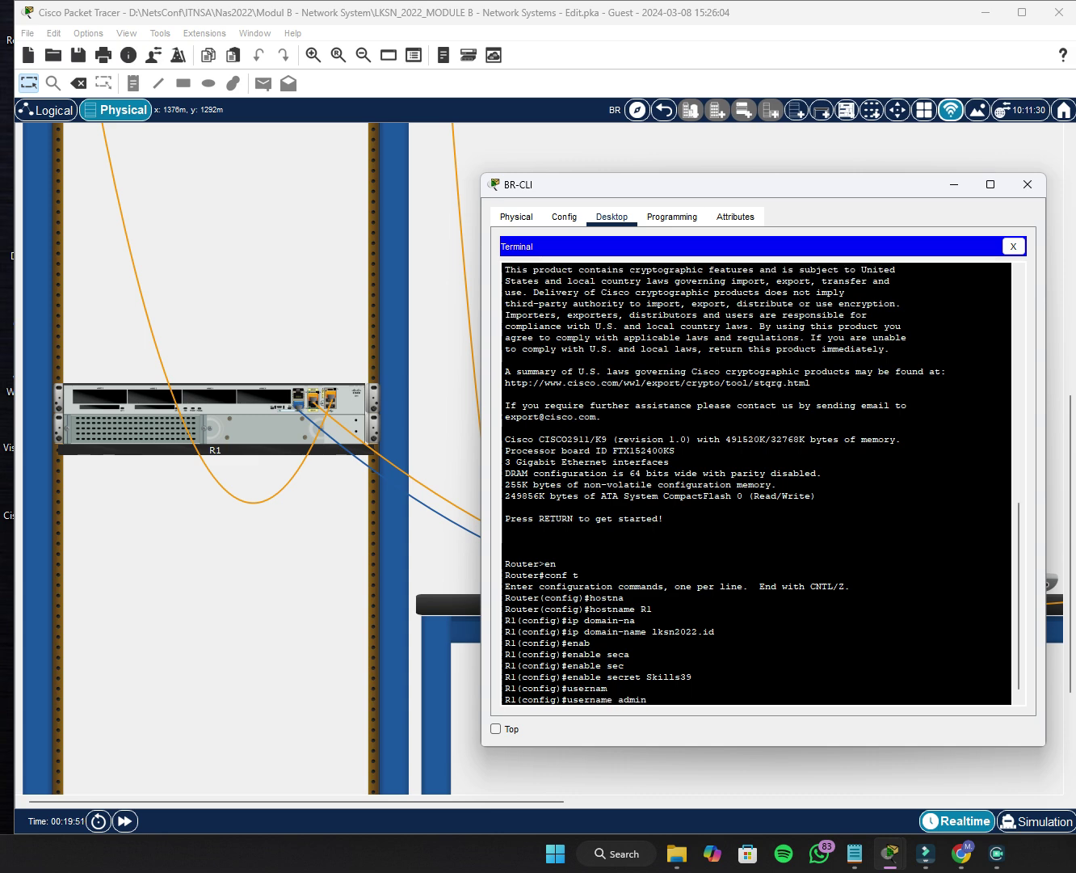
pyautogui.write(' privi')
pyautogui.press('Tab')
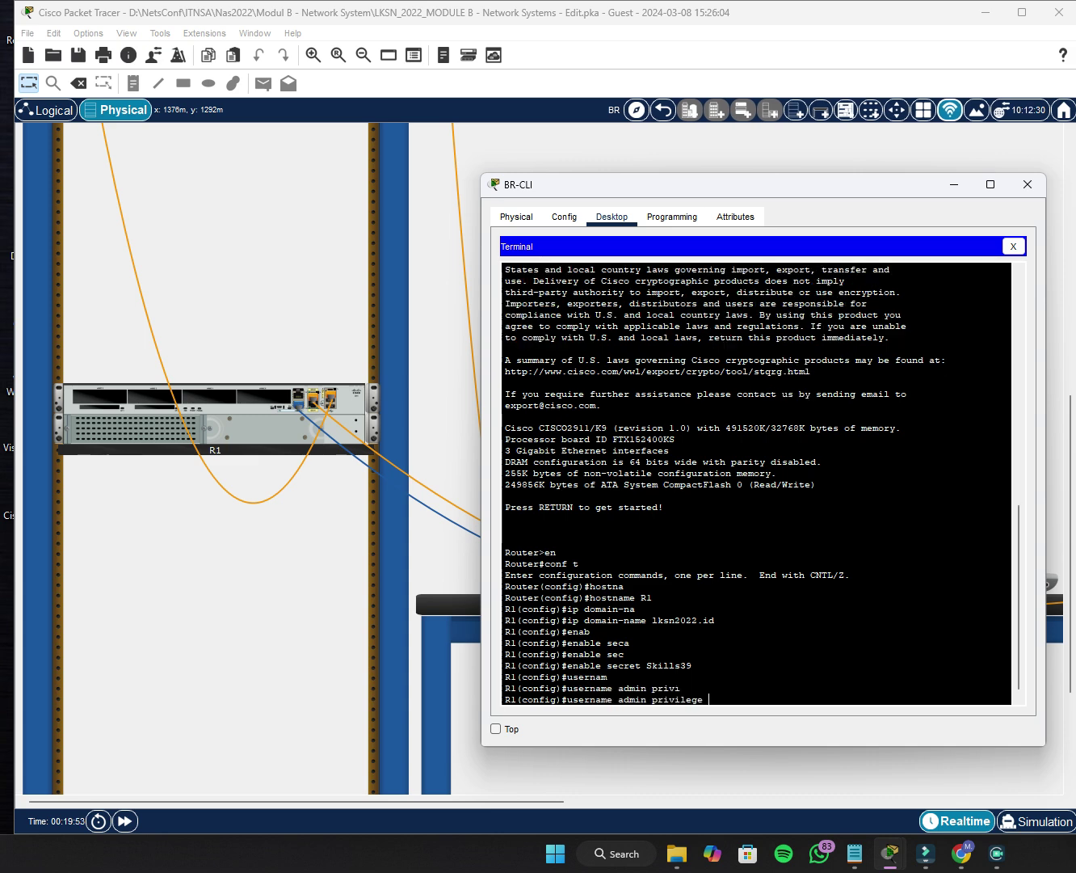
pyautogui.write('15 seca')
pyautogui.press('BackSpace')
pyautogui.press('Tab')
pyautogui.write('S')
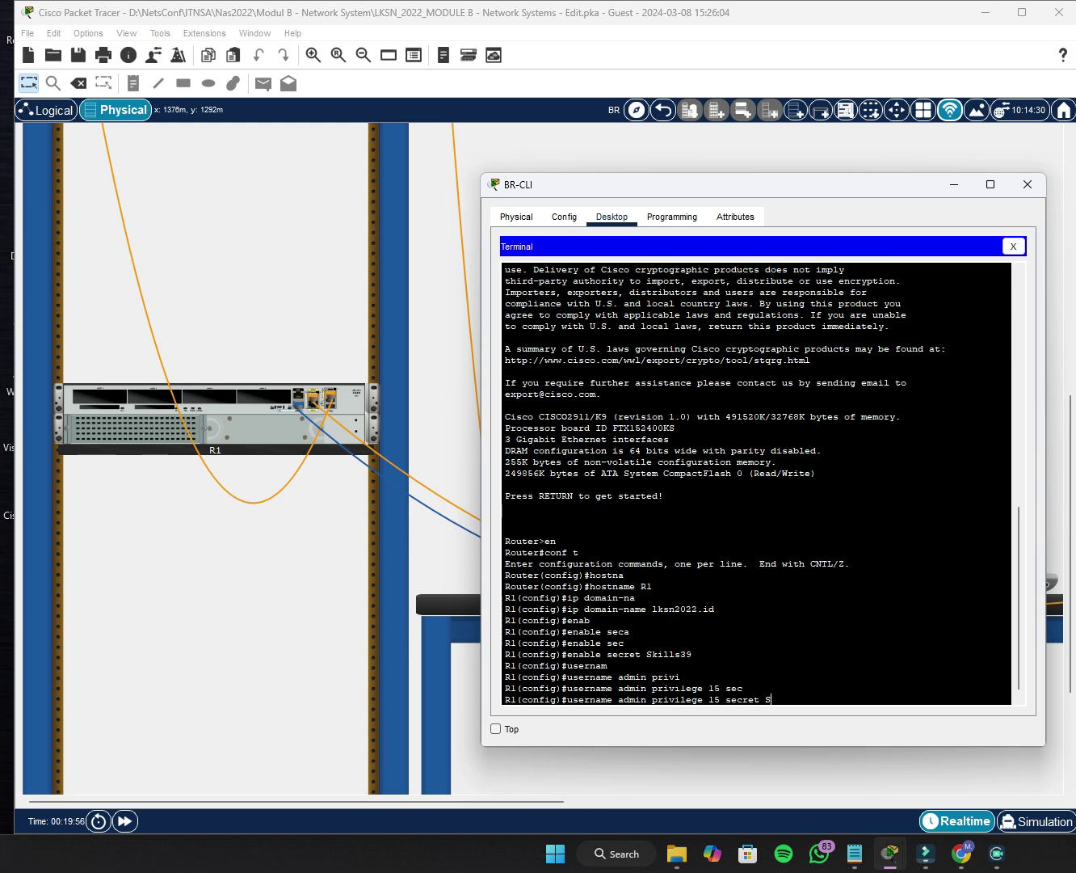
pyautogui.write('K')
pyautogui.press('BackSpace')
pyautogui.write('kills39')
pyautogui.press('Return')
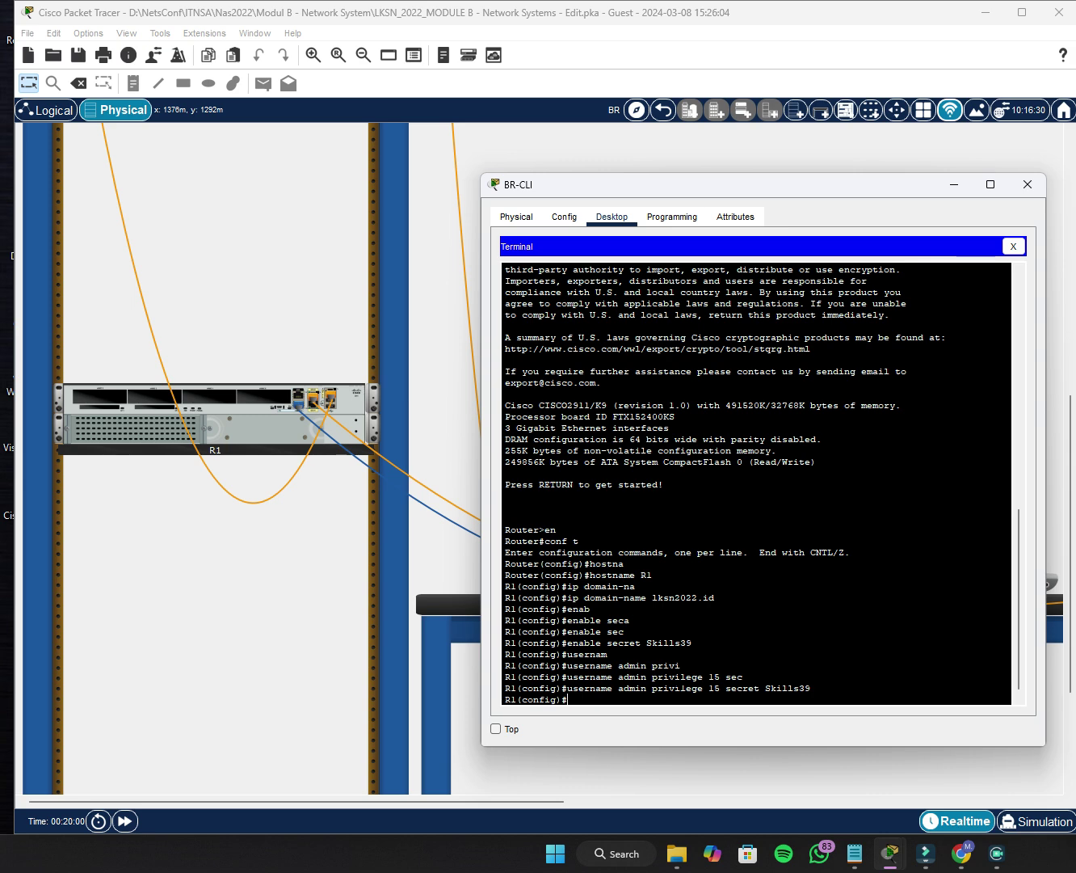
# List R1's running configuration with do sh run, page through it, then quit back to the prompt.
pyautogui.write('do sh run')
pyautogui.press('Return')
pyautogui.press('Return')
pyautogui.press('Return')
pyautogui.press('Return')
pyautogui.press('Return')
pyautogui.press('Return')
pyautogui.press('Return')
pyautogui.press('Return')
pyautogui.press('Return')
pyautogui.press('Return')
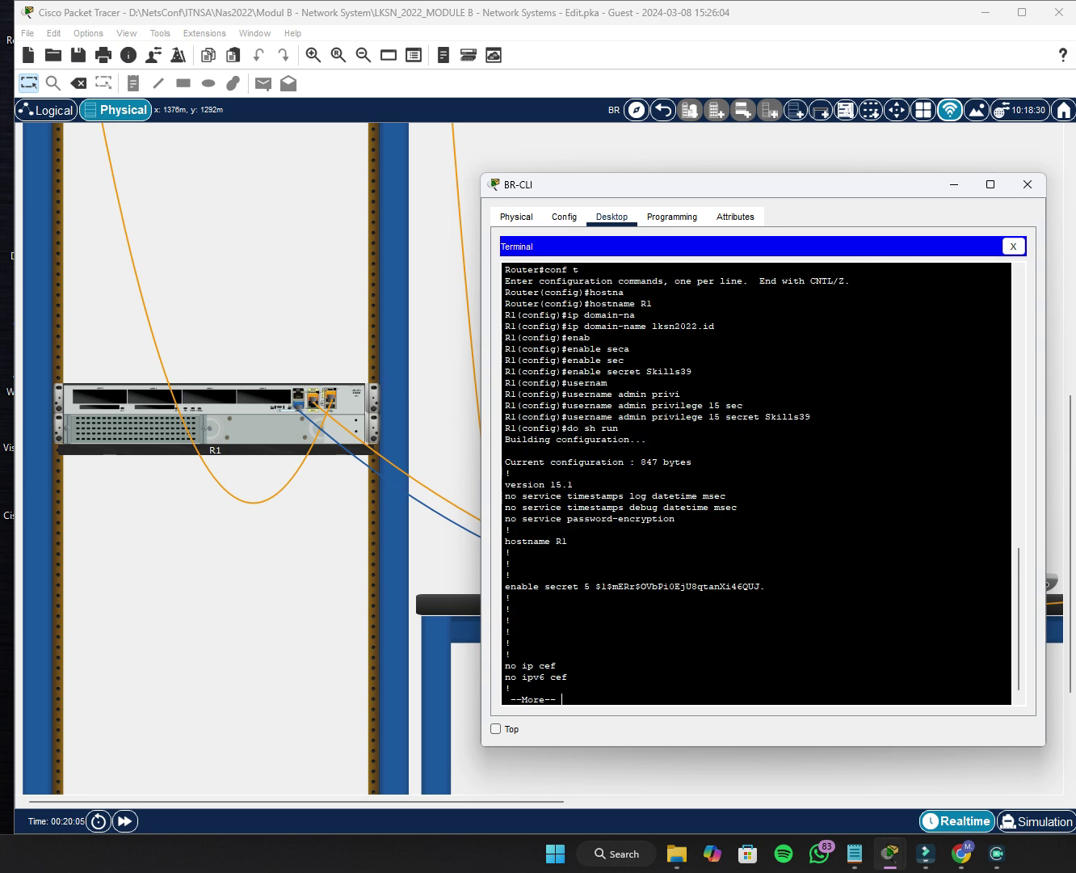
pyautogui.press('Return')
pyautogui.press('Return')
pyautogui.press('Return')
pyautogui.press('Return')
pyautogui.press('Return')
pyautogui.press('Return')
pyautogui.press('Return')
pyautogui.press('Return')
pyautogui.press('Return')
pyautogui.press('Return')
pyautogui.press('Return')
pyautogui.press('Return')
pyautogui.press('Return')
pyautogui.press('Return')
pyautogui.press('Return')
pyautogui.press('Return')
pyautogui.press('Return')
pyautogui.press('Return')
pyautogui.press('Return')
pyautogui.press('Return')
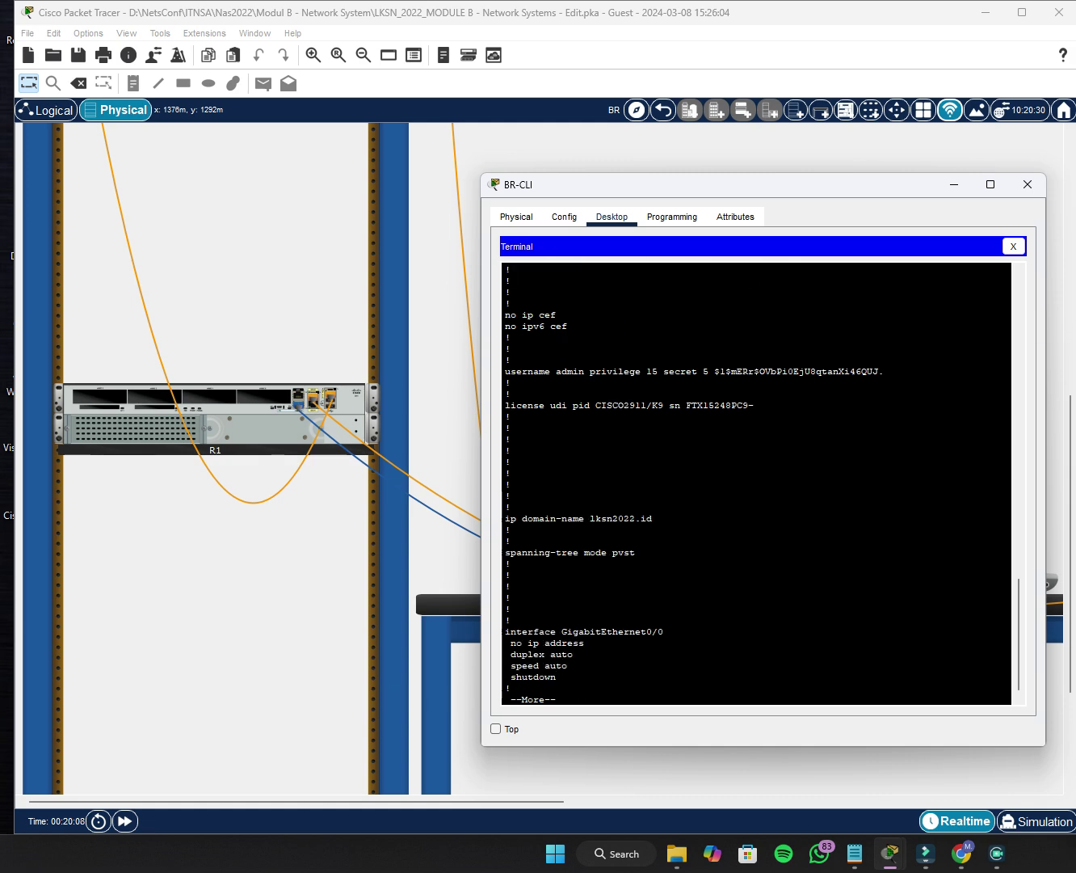
pyautogui.press('Return')
pyautogui.press('Return')
pyautogui.press('Return')
pyautogui.press('Return')
pyautogui.press('Return')
pyautogui.press('Return')
pyautogui.press('Return')
pyautogui.press('q')
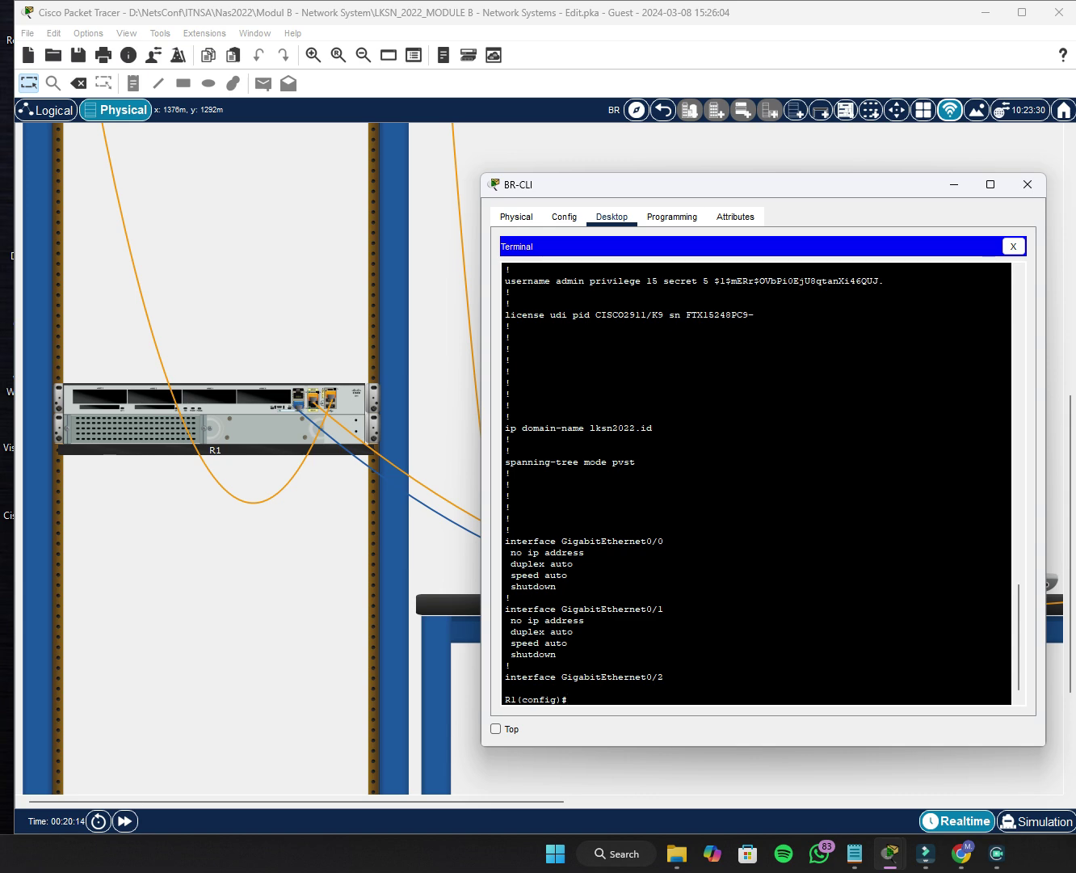
# Close BR-CLI's terminal and window, then move the console cable from R1 to FW1.
pyautogui.click(1013, 245)
pyautogui.click(1027, 184)
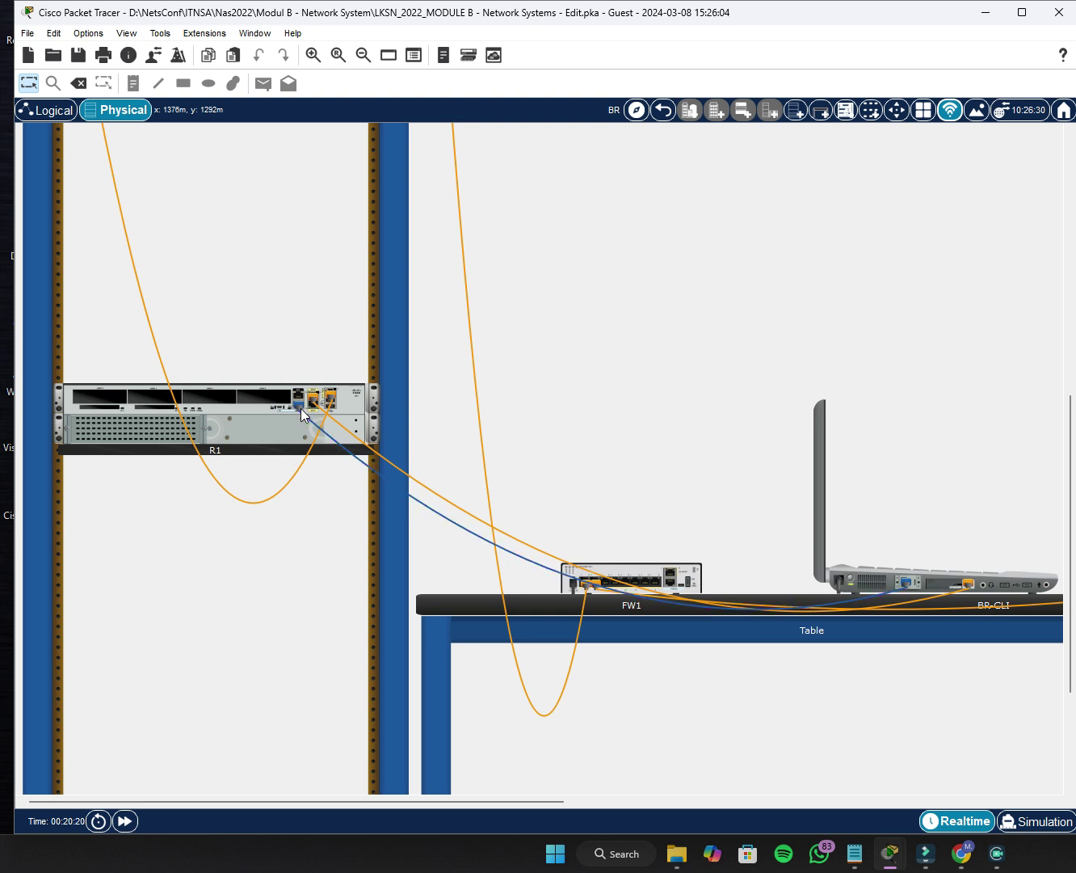
pyautogui.moveTo(300, 408); pyautogui.dragTo(671, 585)
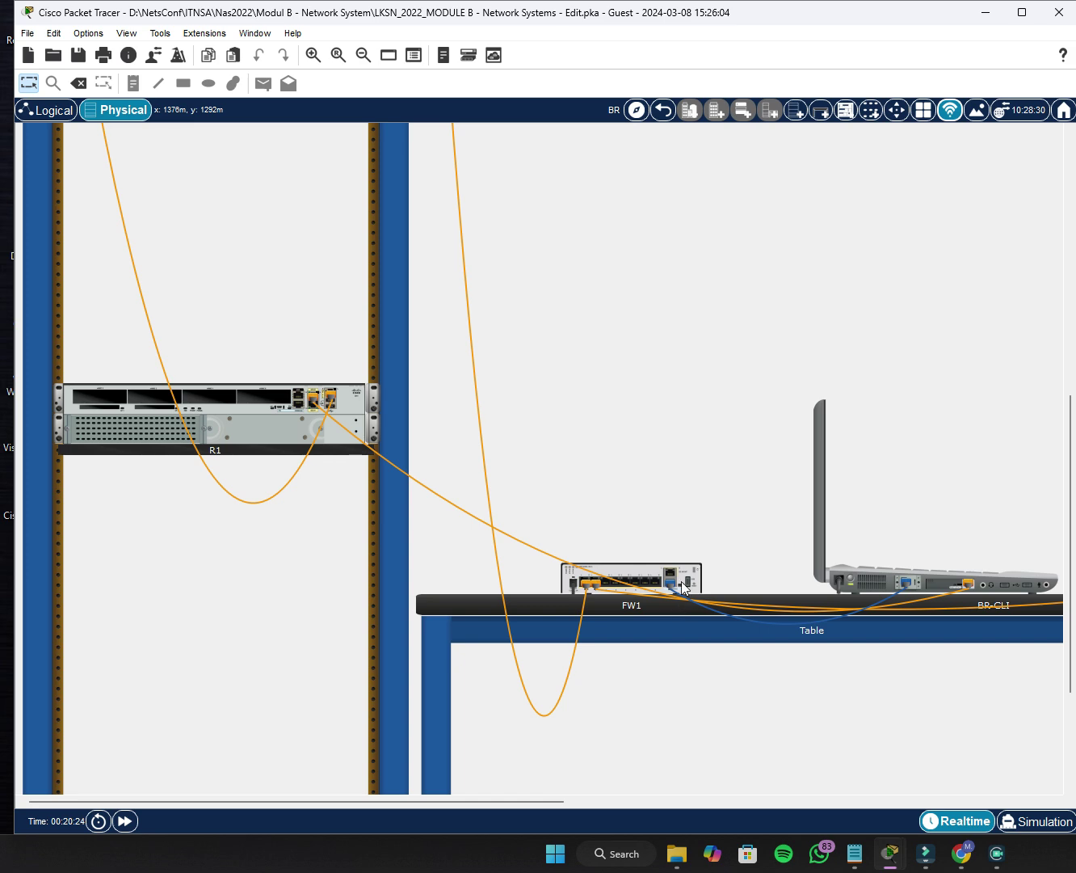
# Reopen BR-CLI's Terminal with default settings to reach the FW1 ciscoasa> console.
pyautogui.click(943, 580)
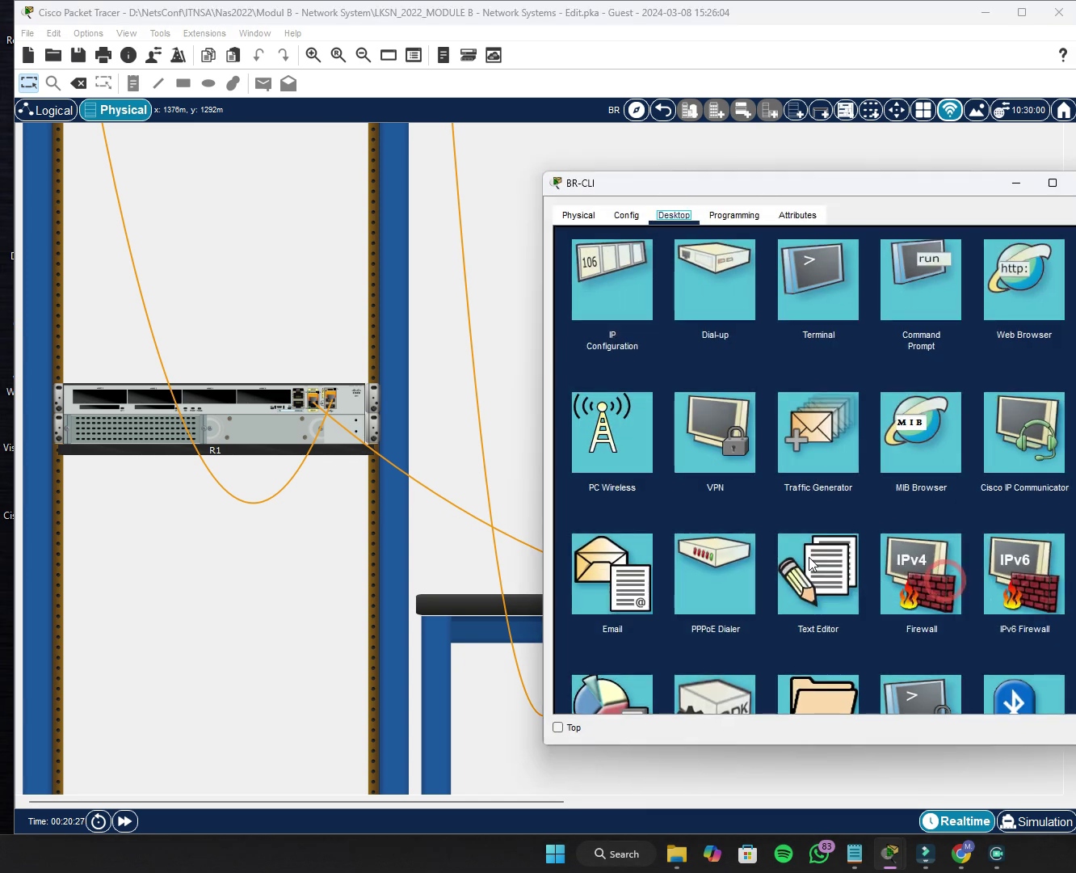
pyautogui.click(827, 271)
pyautogui.click(1048, 395)
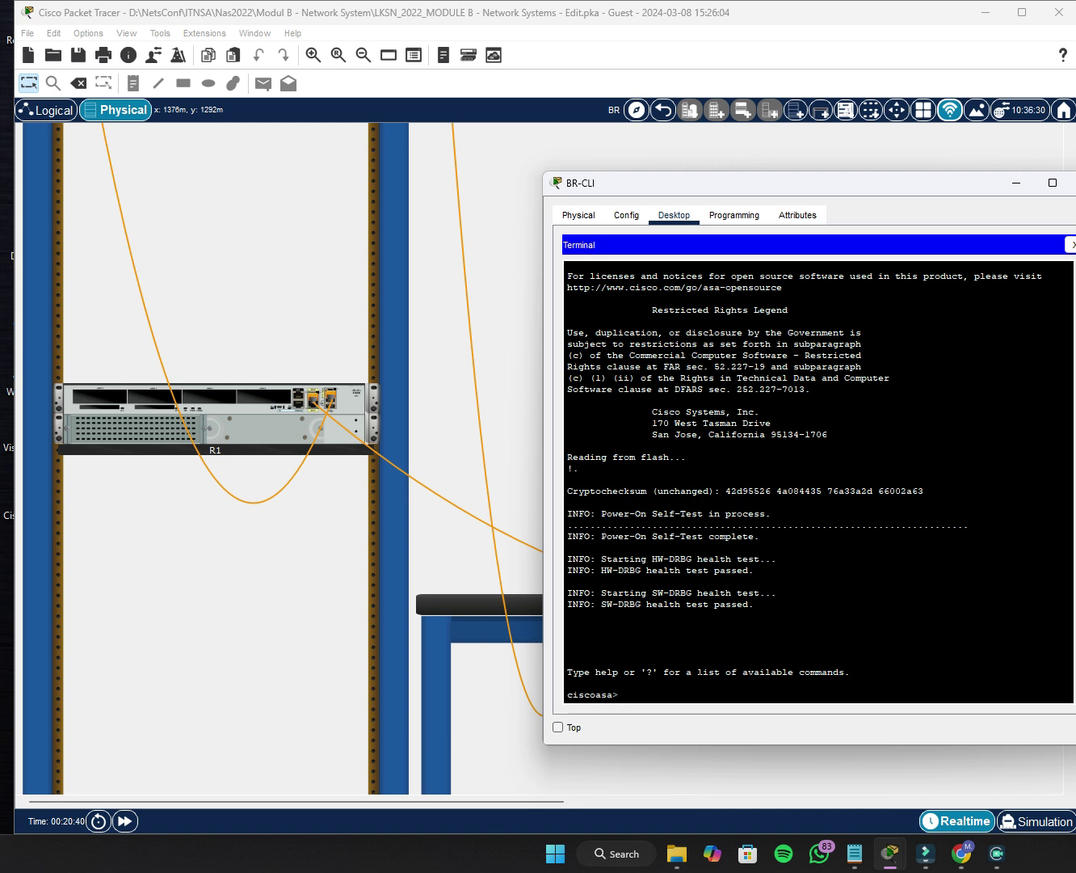
# Enter privileged mode with an empty password, then global configuration mode on the ASA.
pyautogui.moveTo(876, 184); pyautogui.dragTo(789, 191)
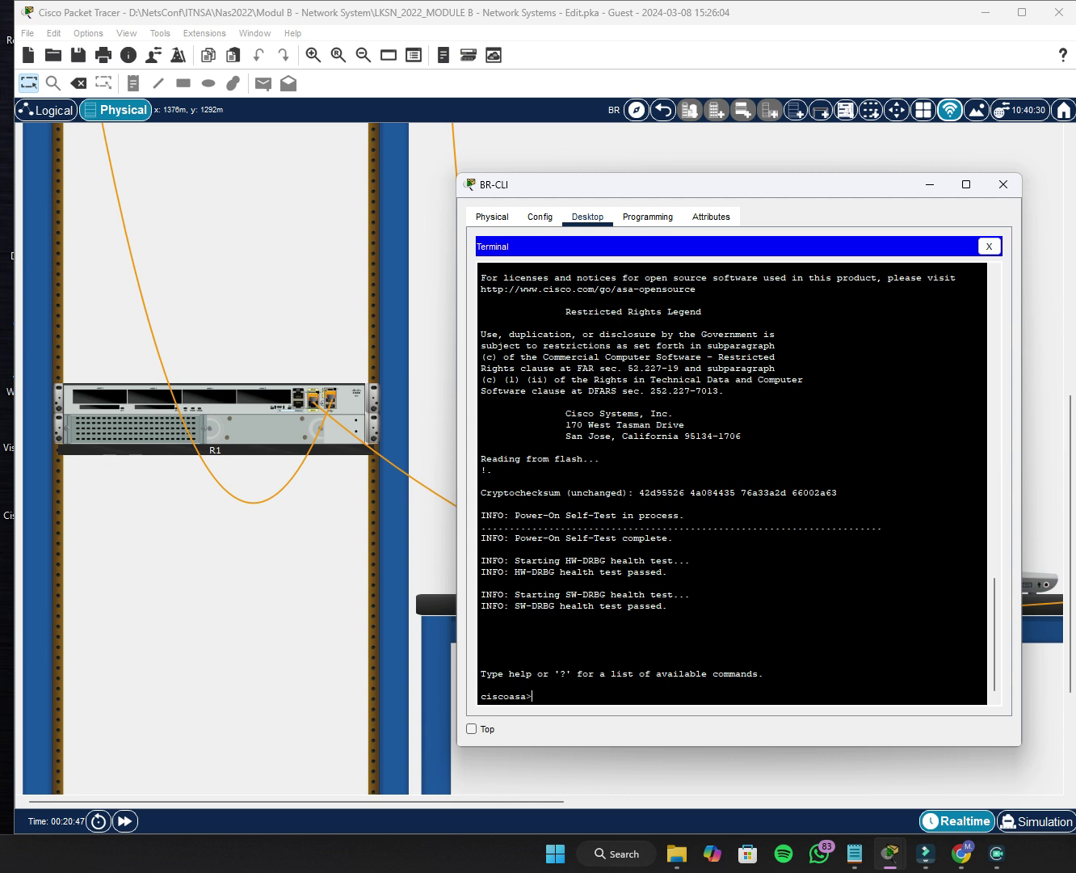
pyautogui.write('en')
pyautogui.press('Return')
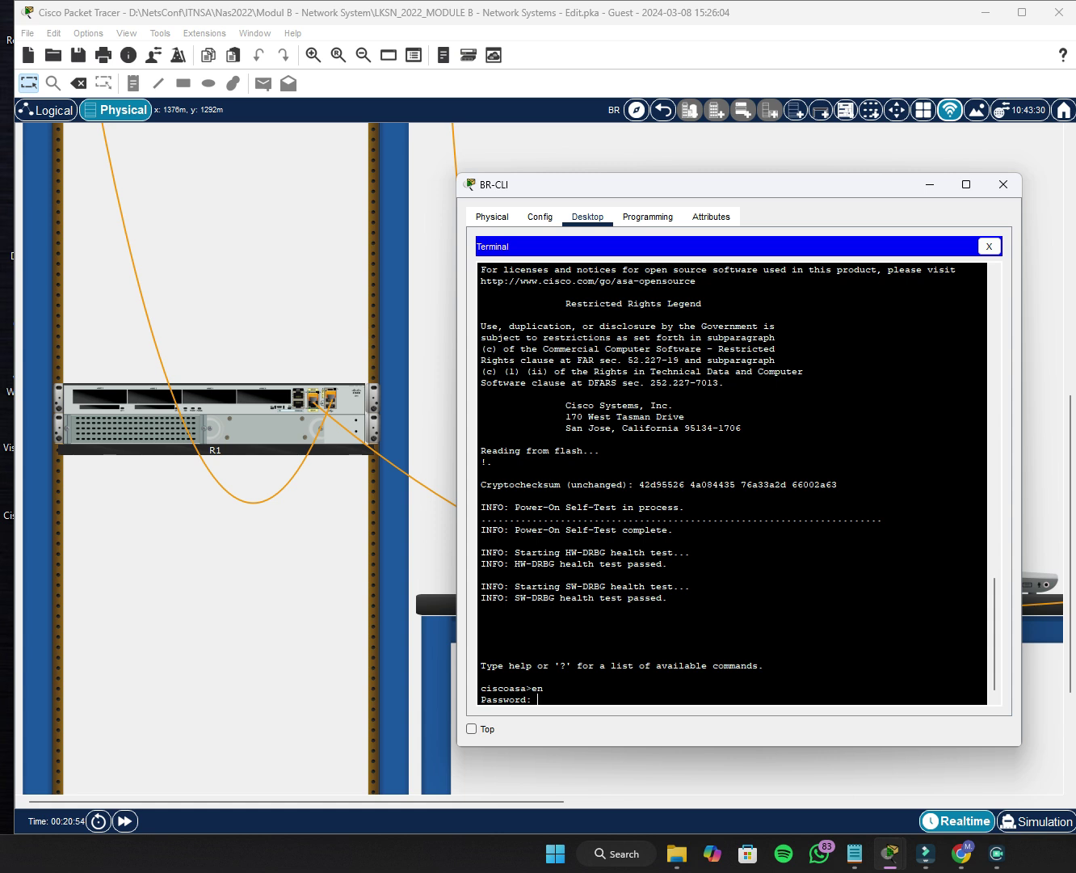
pyautogui.press('Return')
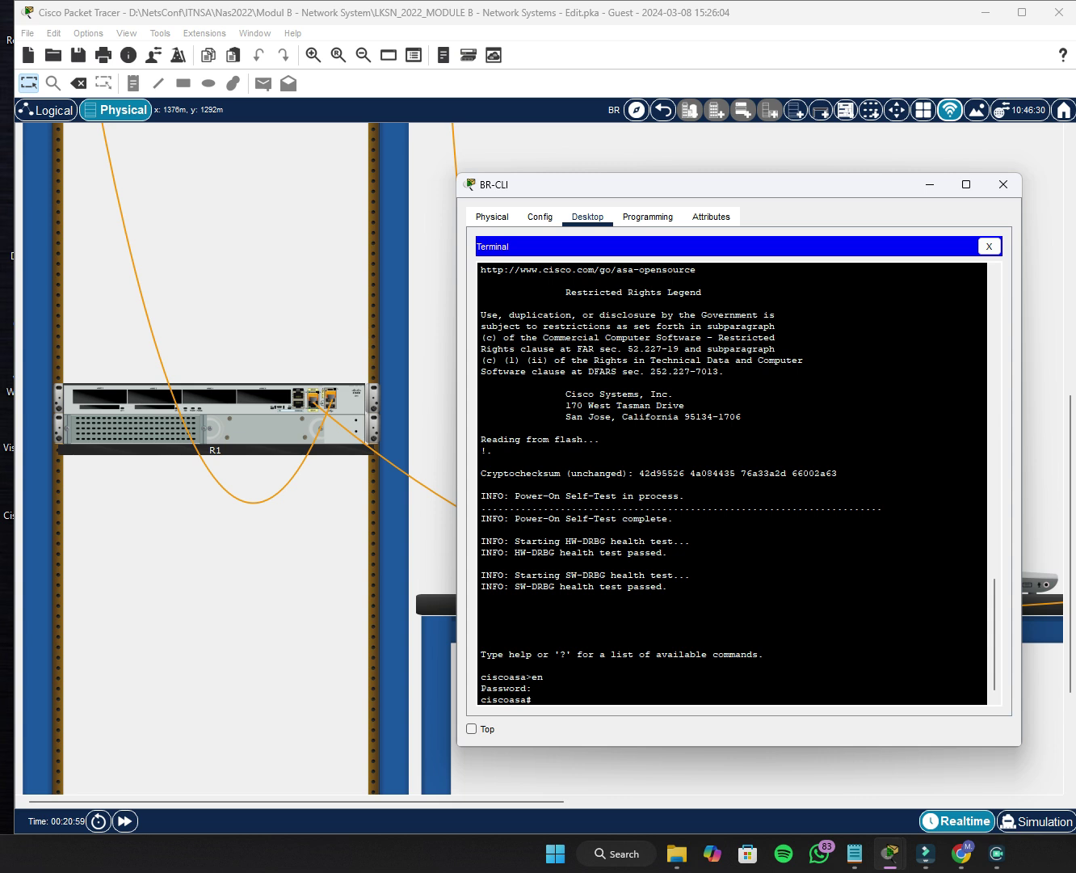
pyautogui.write('conf -t')
pyautogui.press('Return')
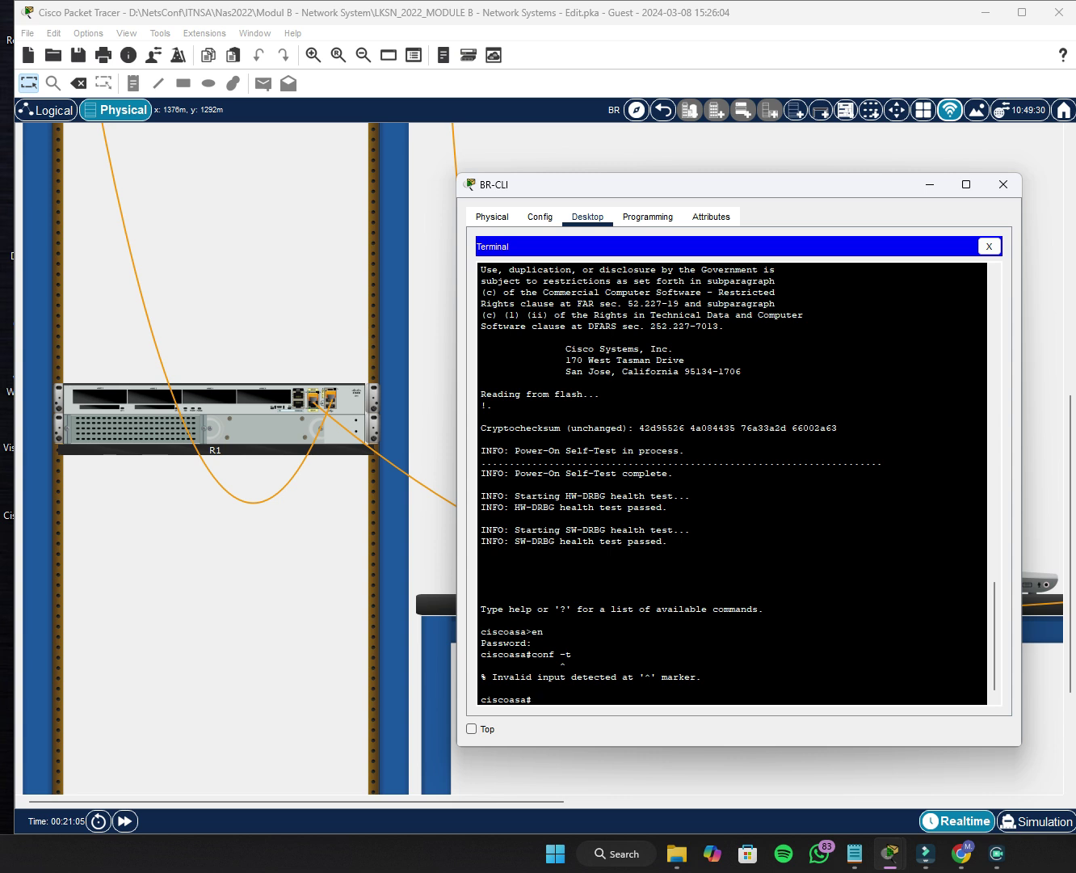
pyautogui.write('conf t')
pyautogui.press('Return')
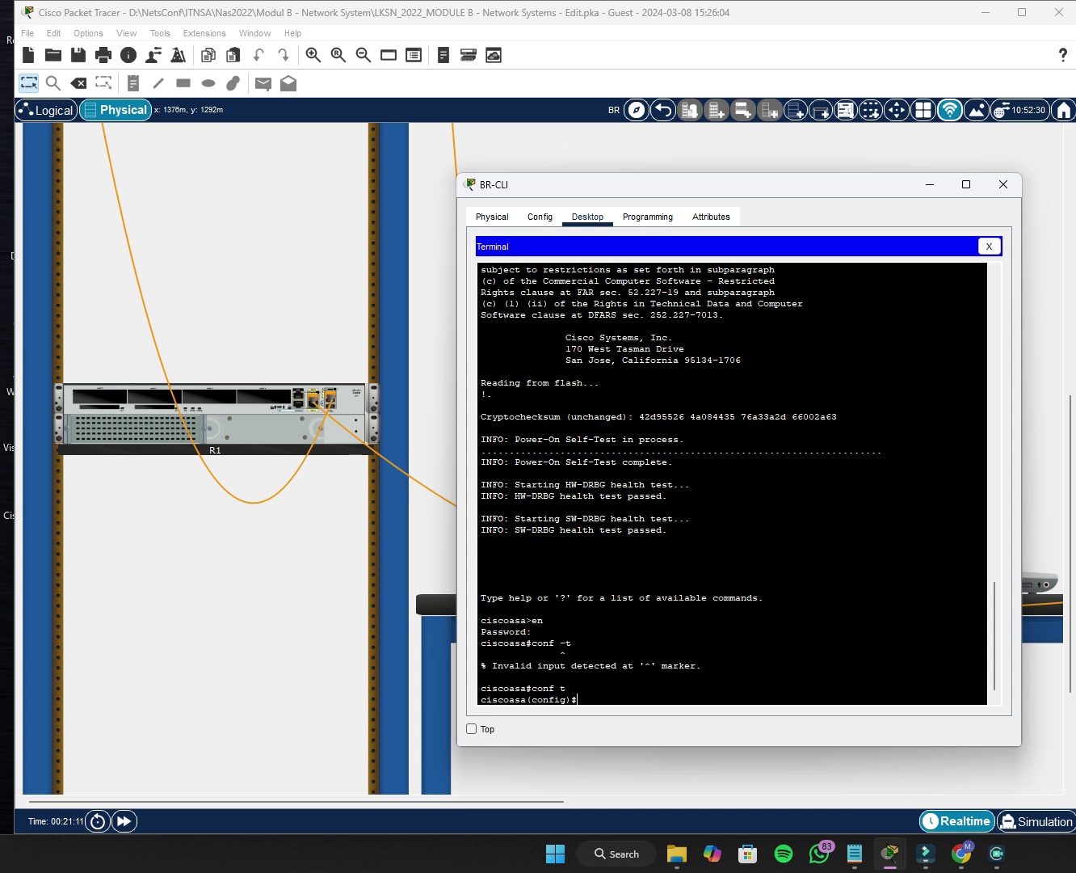
# Name the firewall FW1 and set its domain name to lksn2022.id.
pyautogui.write('hostna')
pyautogui.press('Tab')
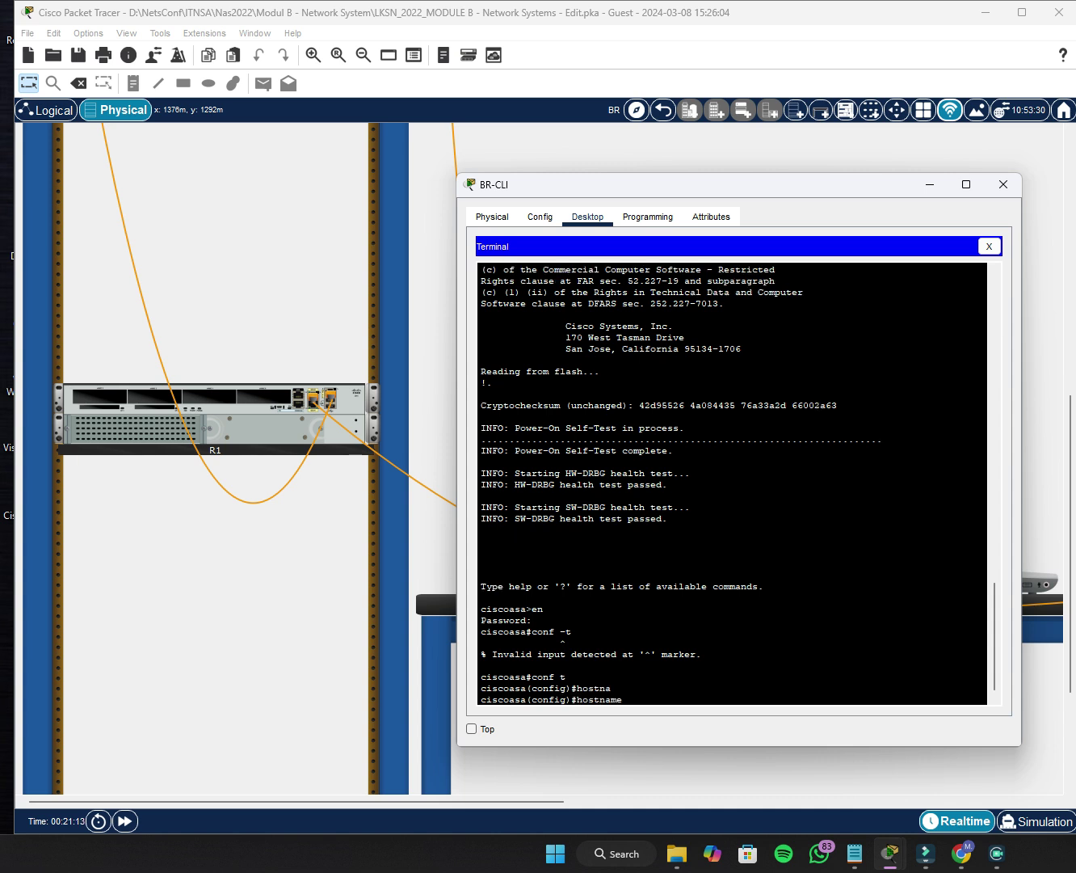
pyautogui.write('FW1')
pyautogui.press('Return')
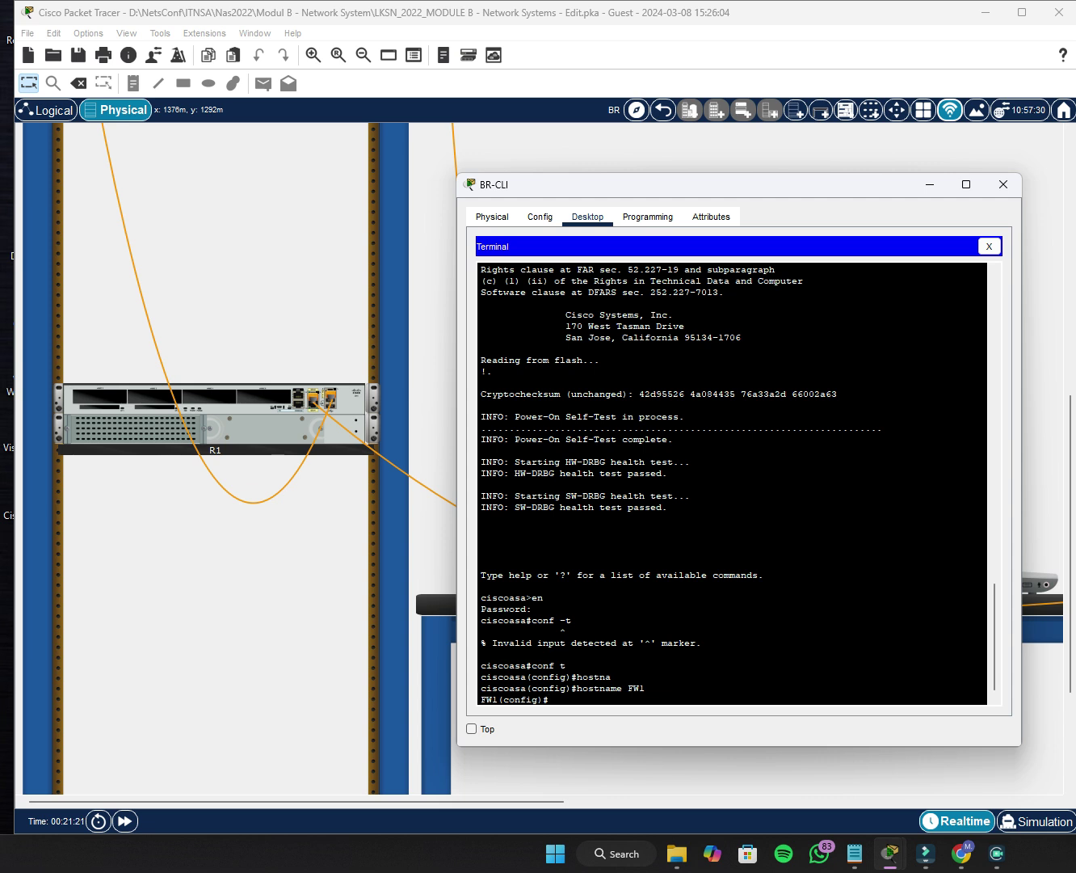
pyautogui.write('D')
pyautogui.press('BackSpace')
pyautogui.write('domain')
pyautogui.press('Tab')
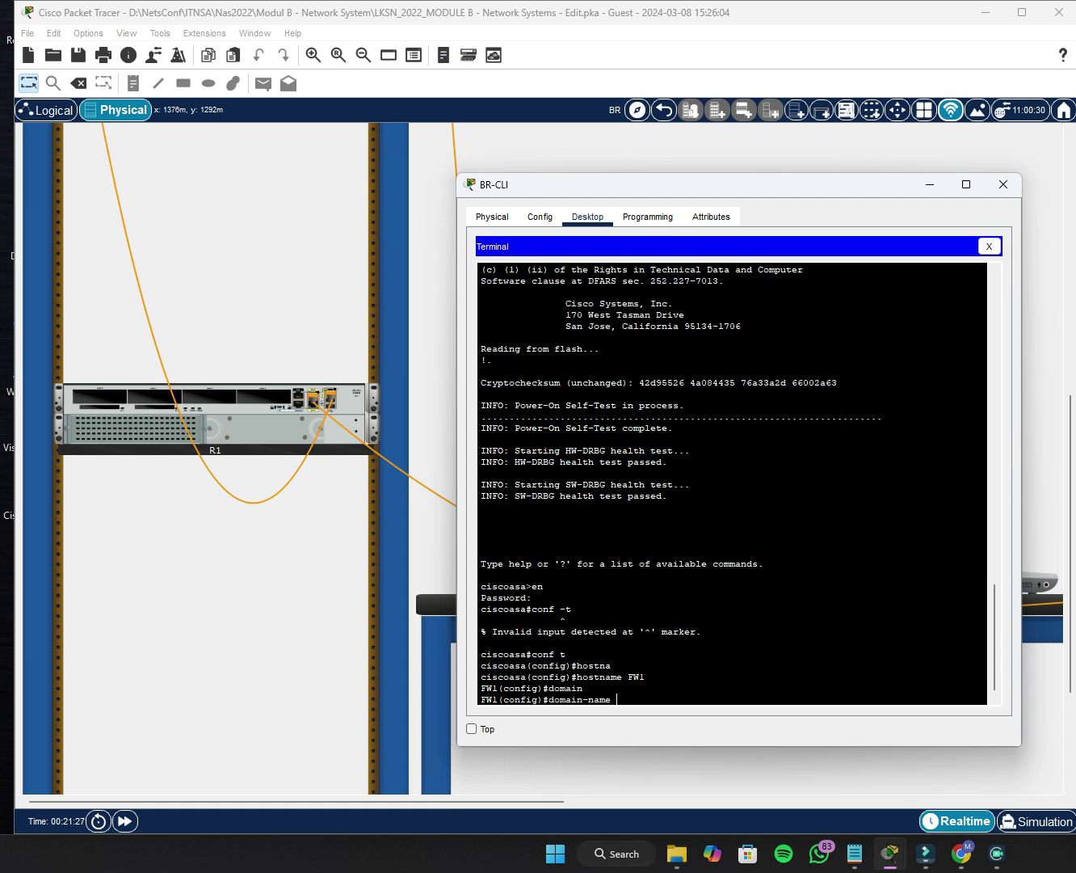
pyautogui.write('lksn2022.id')
pyautogui.press('Return')
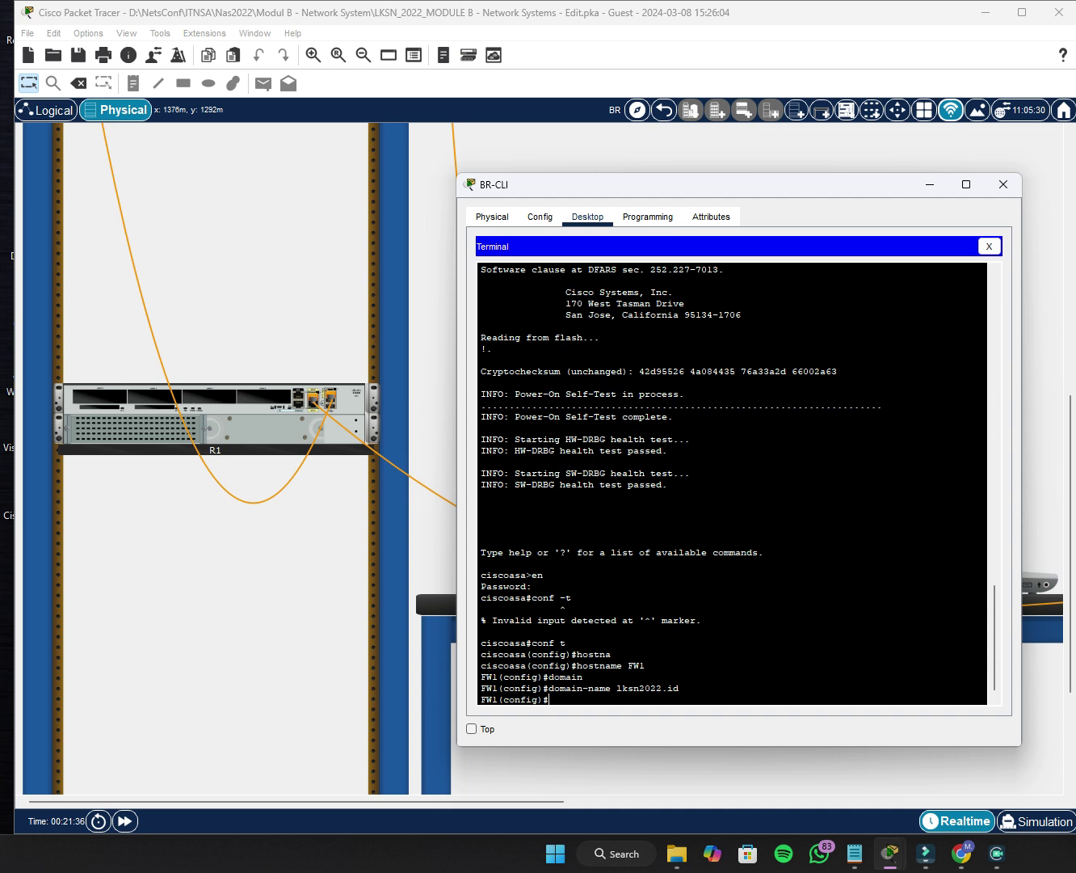
# Set FW1's enable password to the chosen password.
pyautogui.write('enabl')
pyautogui.press('Tab')
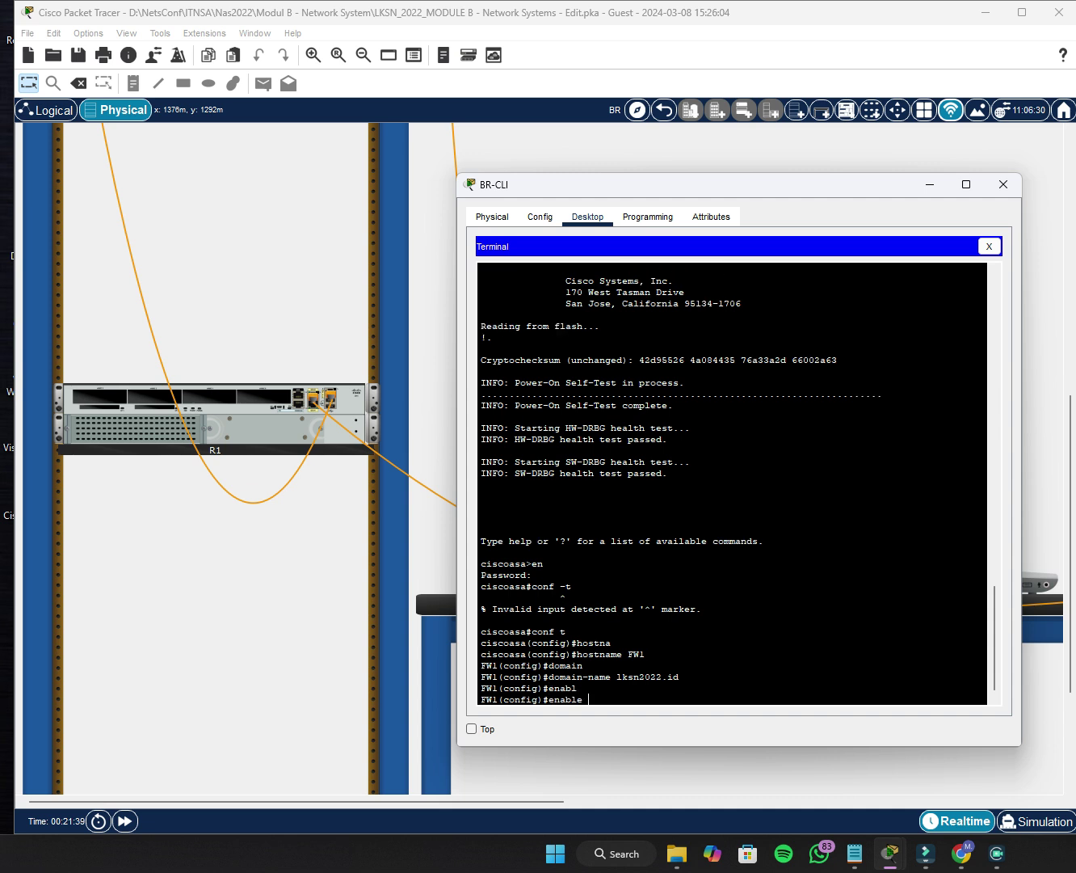
pyautogui.write('passw')
pyautogui.press('Tab')
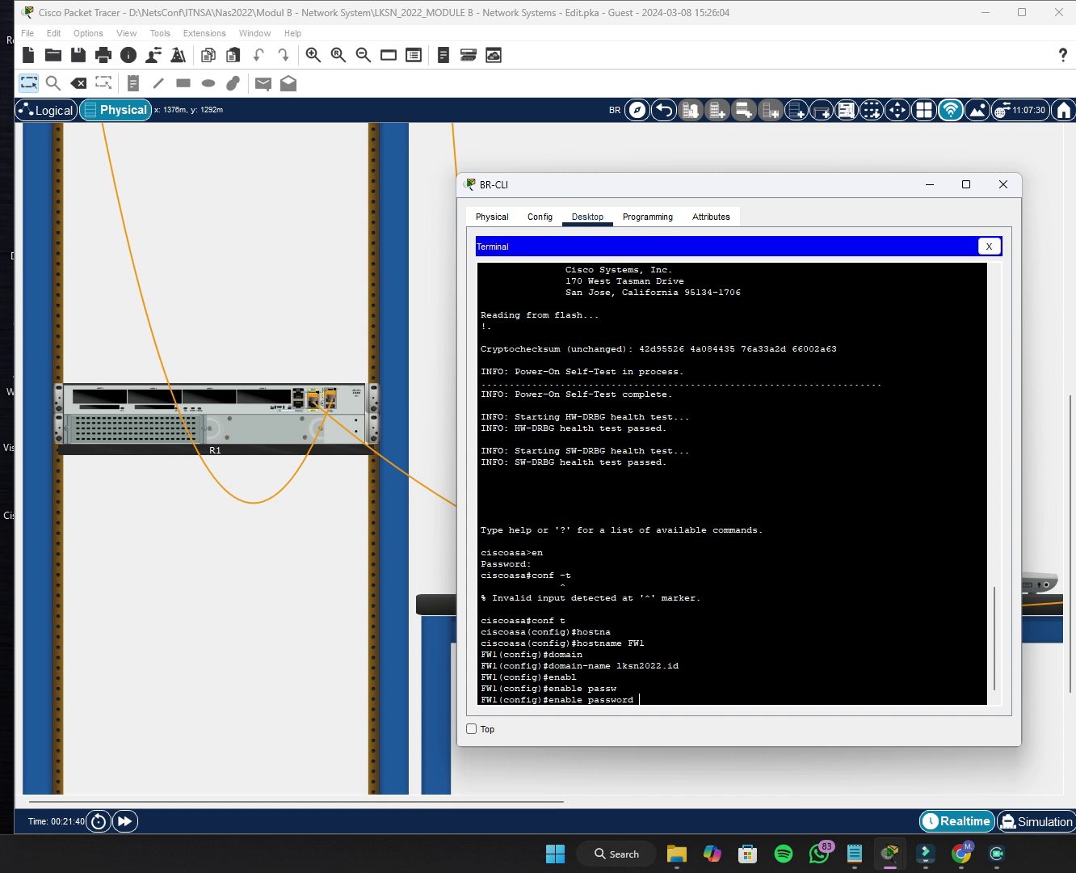
pyautogui.write('Skills39')
pyautogui.press('Return')
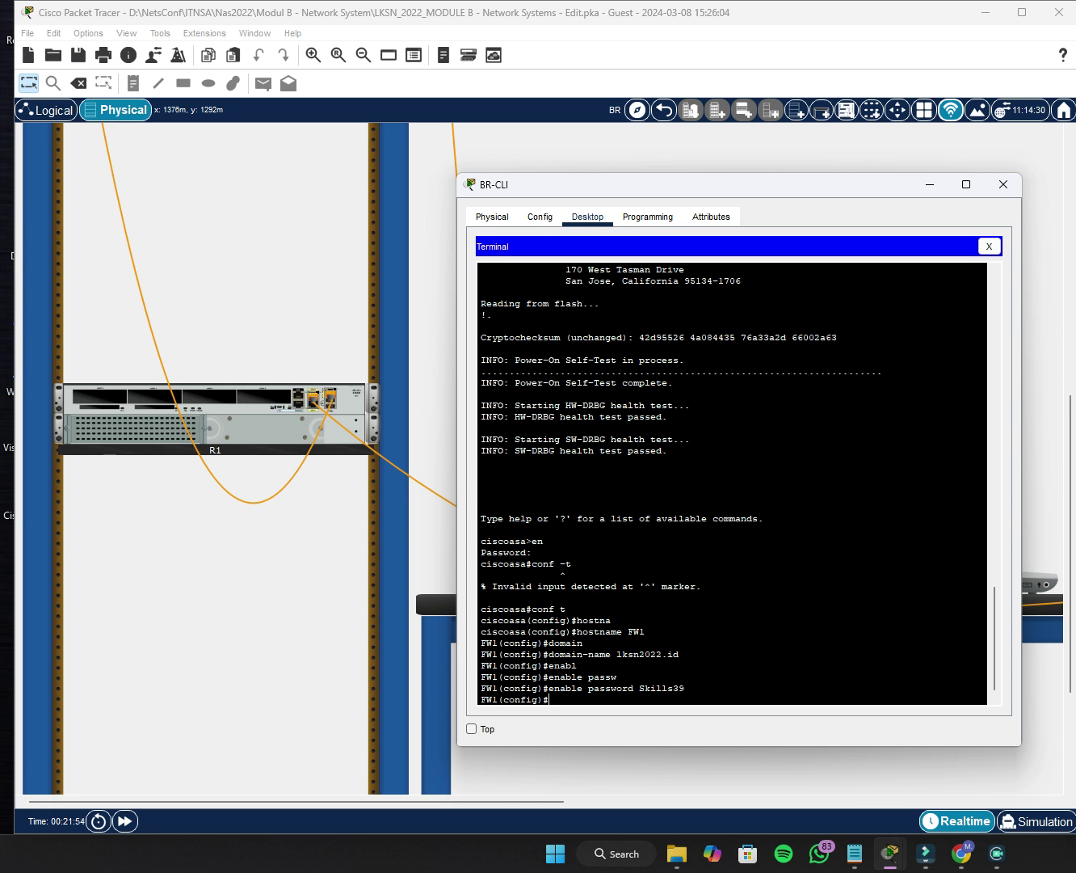
# Create local user admin with a password on FW1.
pyautogui.write('user')
pyautogui.press('Tab')
pyautogui.write('admin')
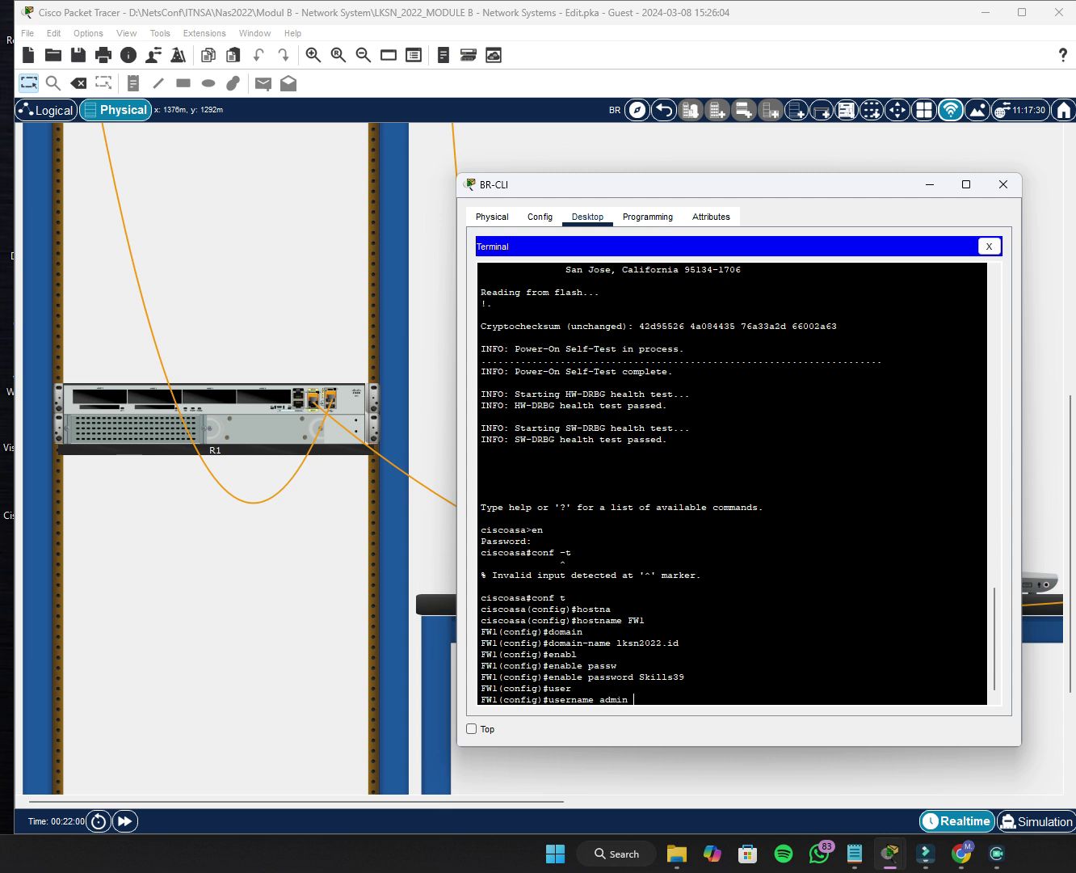
pyautogui.write(' passw')
pyautogui.press('Tab')
pyautogui.write('Ski')
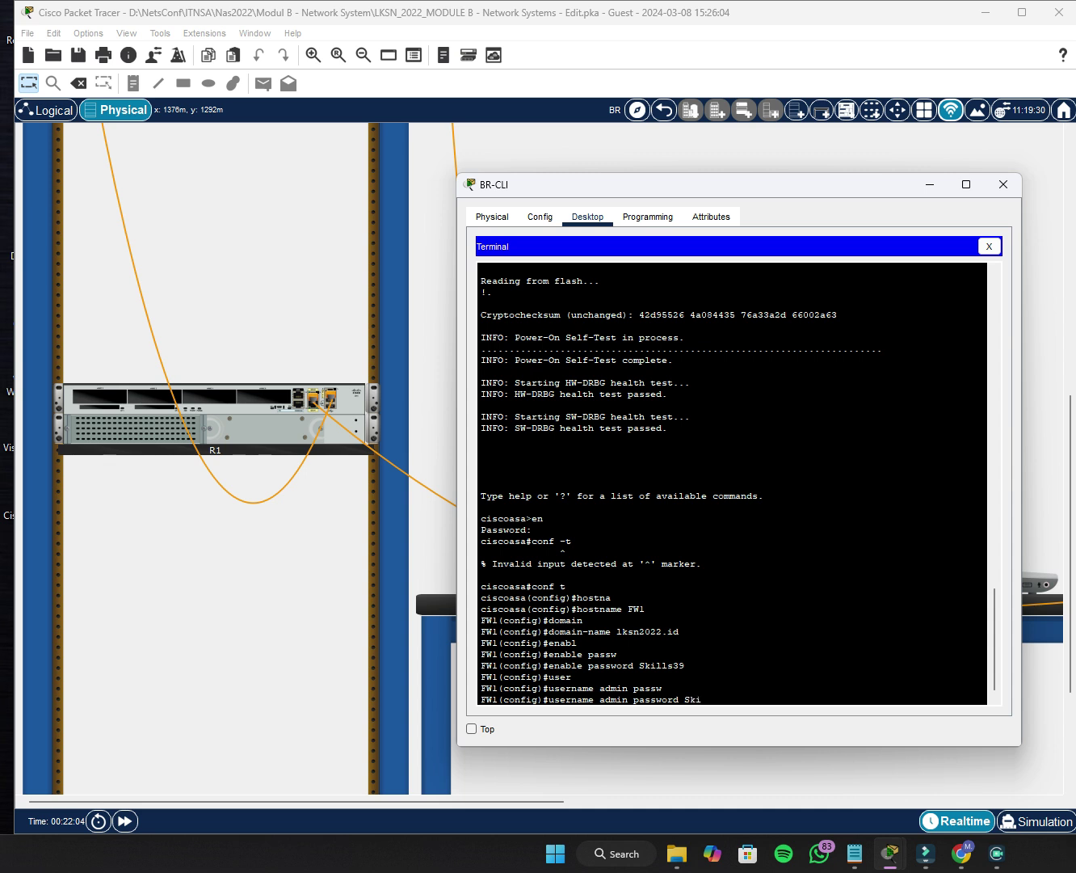
pyautogui.write('lls39')
pyautogui.press('Return')
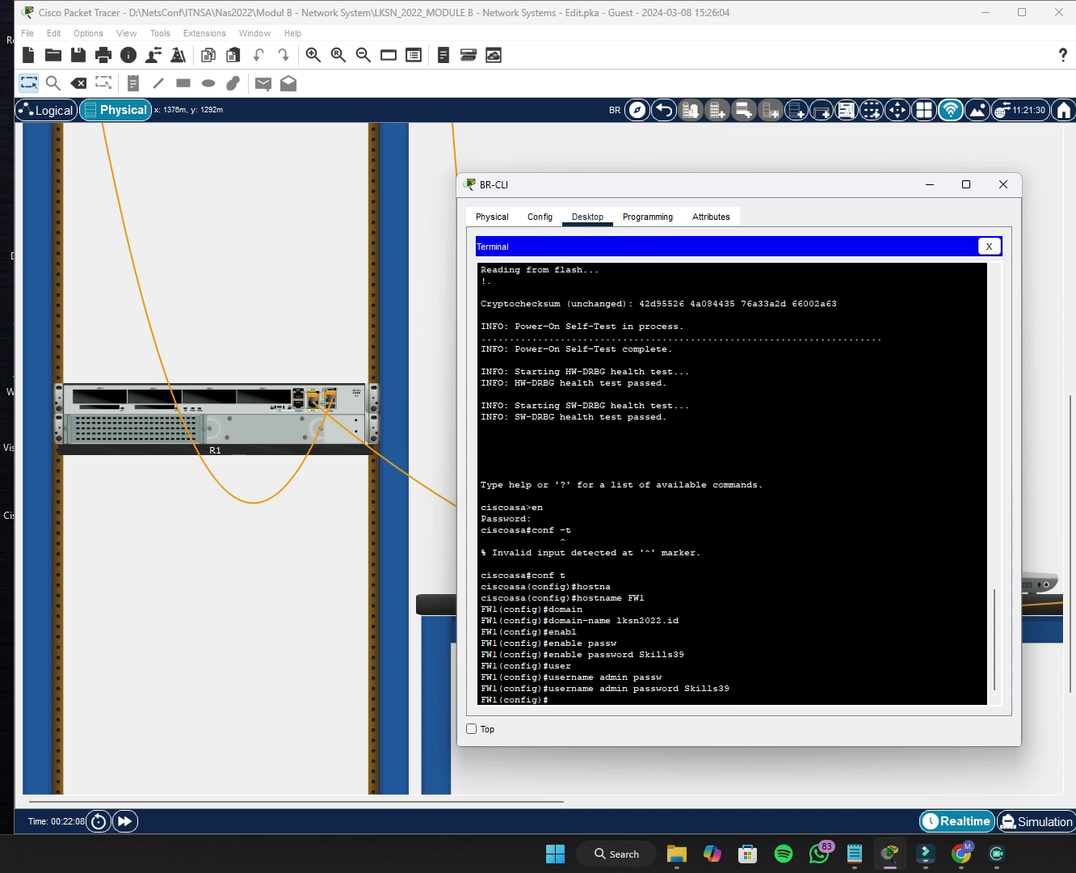
pyautogui.write('do sh e')
pyautogui.write('u')
pyautogui.press('Tab')
# Run show run on FW1 after the do sh run form fails.
pyautogui.write('n')
pyautogui.press('Return')
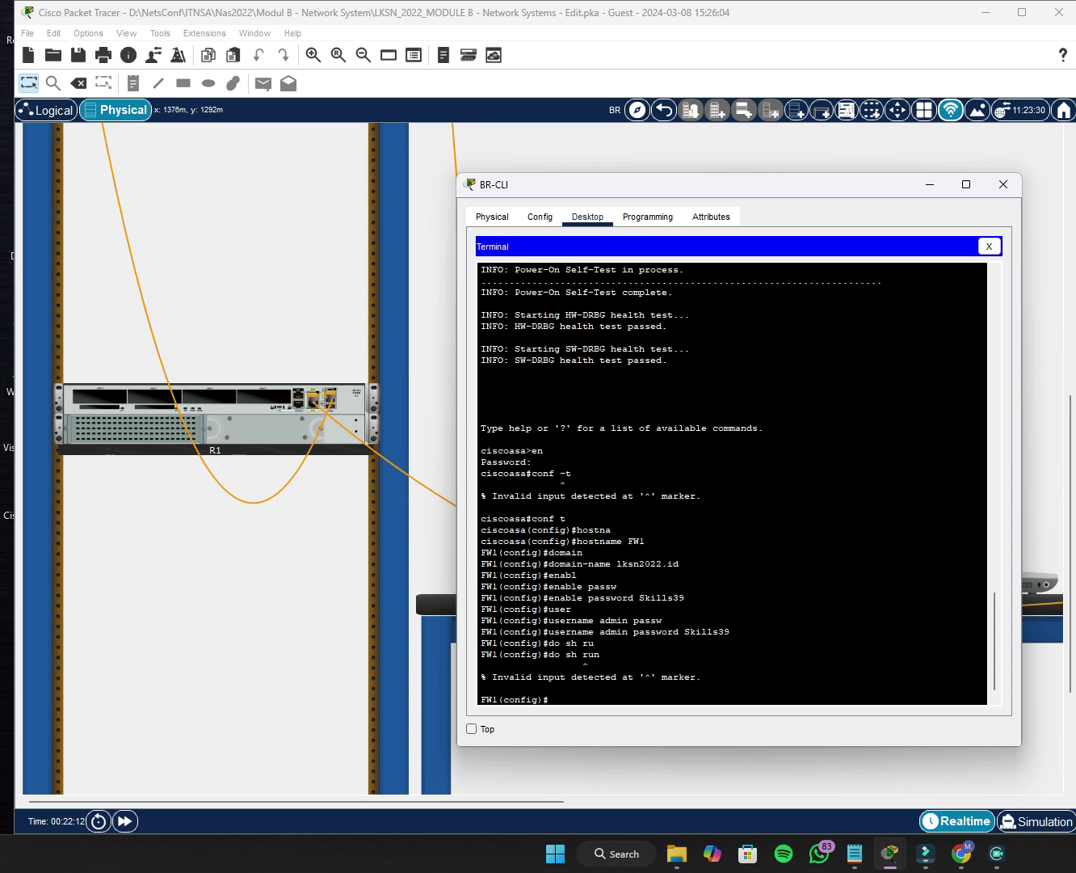
pyautogui.press('Up')
pyautogui.press('Down')
pyautogui.write('sh run')
pyautogui.press('Return')
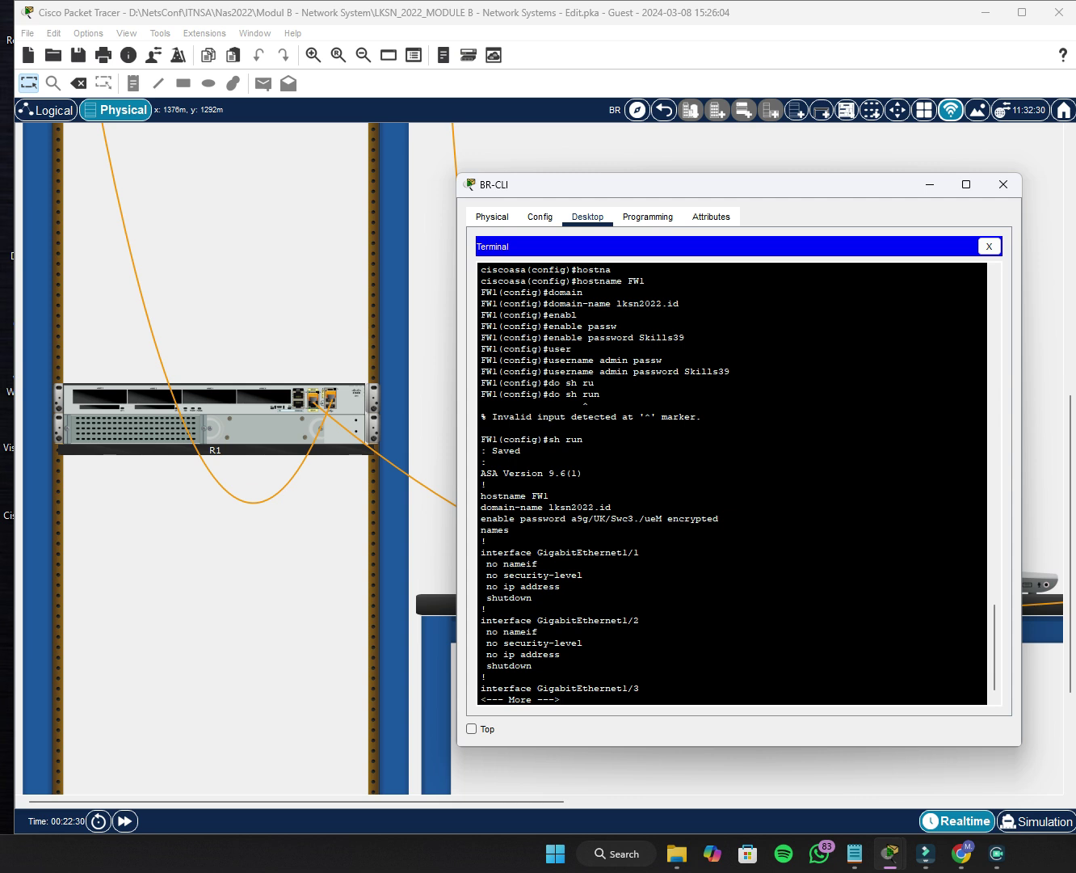
# Page through FW1's running configuration to the end, reaching the admin user and timeouts.
pyautogui.press('Return')
pyautogui.press('Return')
pyautogui.press('Return')
pyautogui.press('Return')
pyautogui.press('Return')
pyautogui.press('Return')
pyautogui.press('Return')
pyautogui.press('Return')
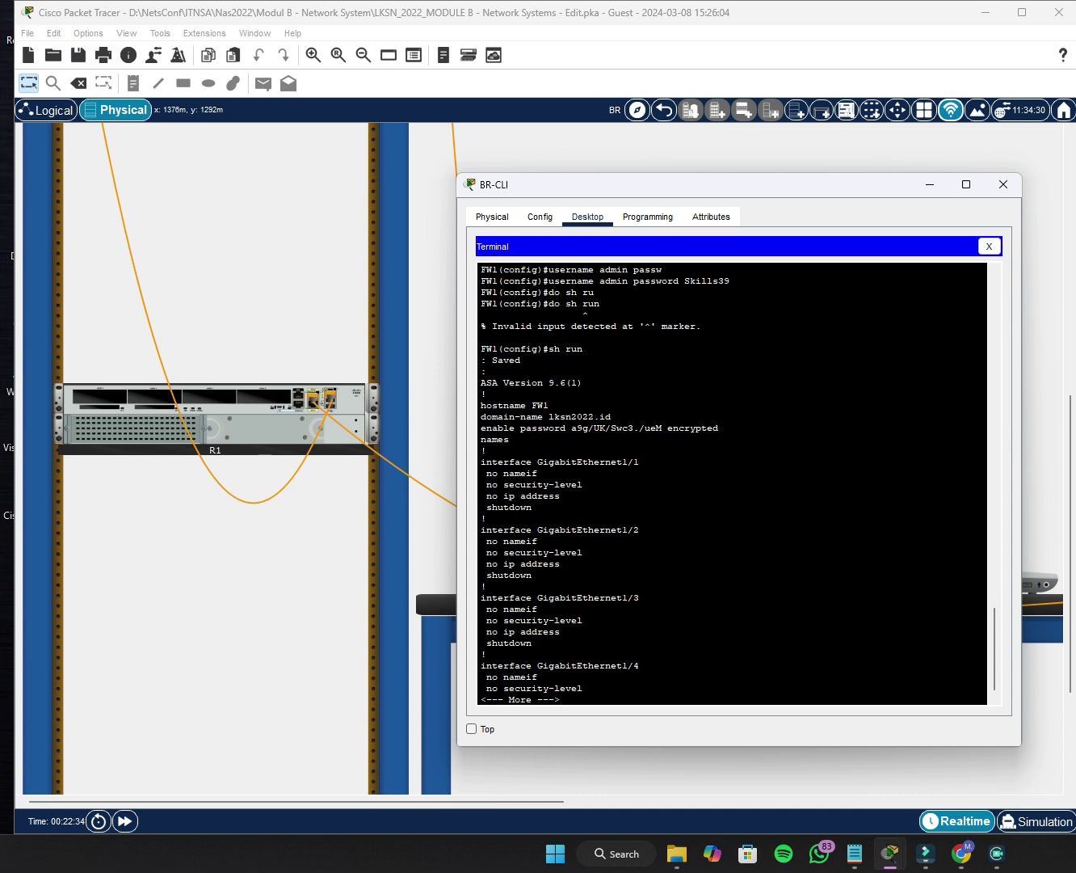
pyautogui.press('Return')
pyautogui.press('Return')
pyautogui.press('Return')
pyautogui.press('Return')
pyautogui.press('Return')
pyautogui.press('Return')
pyautogui.press('Return')
pyautogui.press('Return')
pyautogui.press('Return')
pyautogui.press('Return')
pyautogui.press('Return')
pyautogui.press('Return')
pyautogui.press('Return')
pyautogui.press('Return')
pyautogui.press('Return')
pyautogui.press('Return')
pyautogui.press('Return')
pyautogui.press('Return')
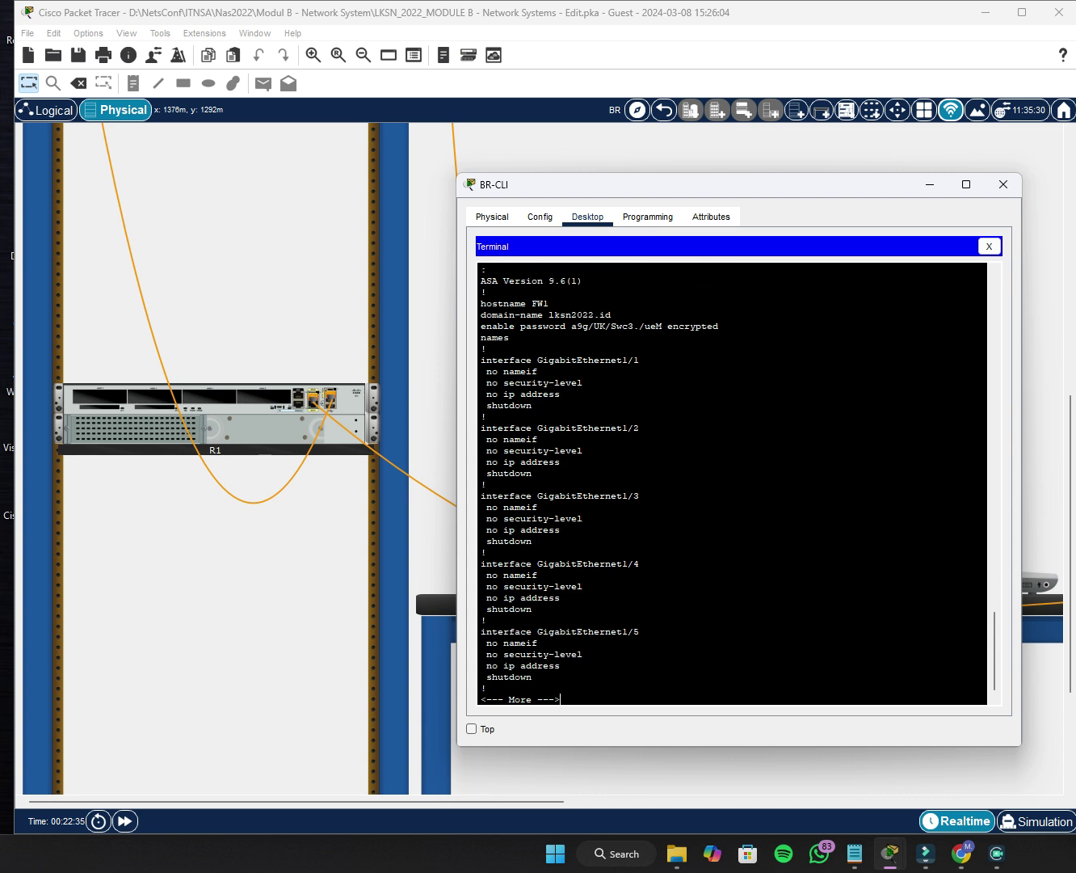
pyautogui.press('Return')
pyautogui.press('Return')
pyautogui.press('Return')
pyautogui.press('Return')
pyautogui.press('Return')
pyautogui.press('Return')
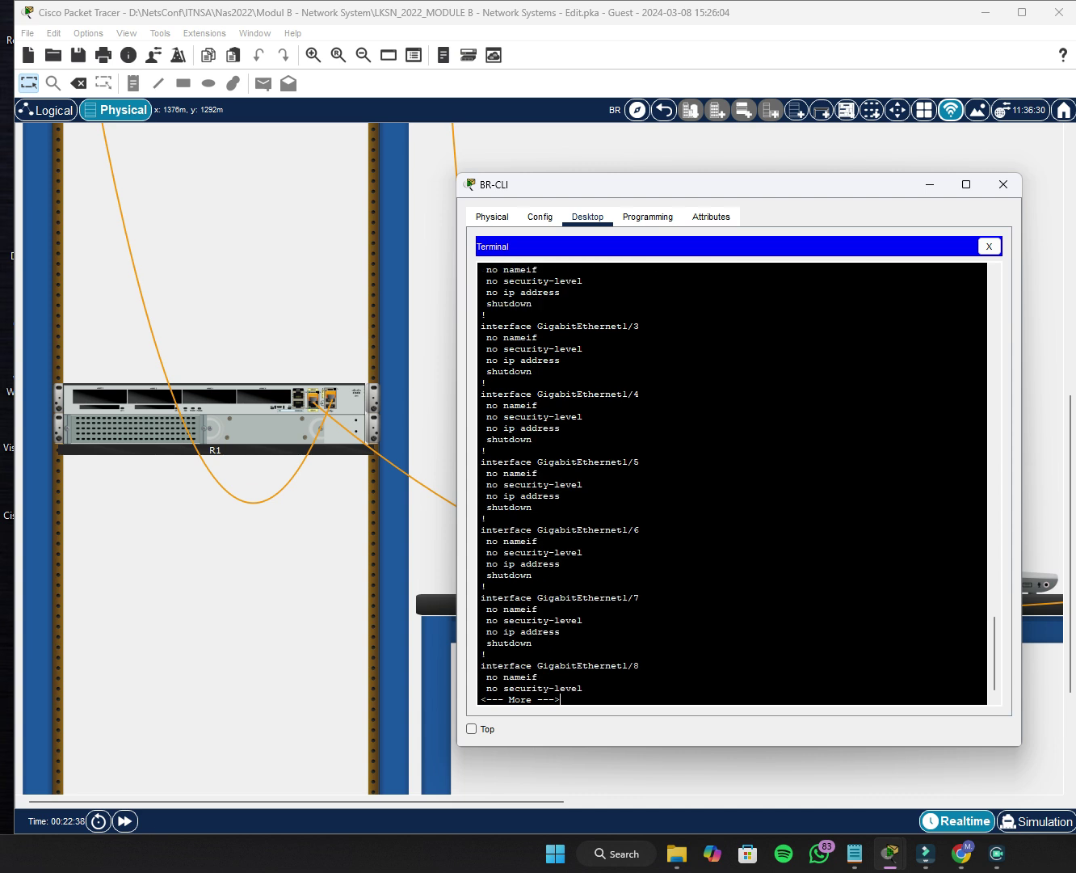
pyautogui.press('Return')
pyautogui.press('Return')
pyautogui.press('Return')
pyautogui.press('Return')
pyautogui.press('Return')
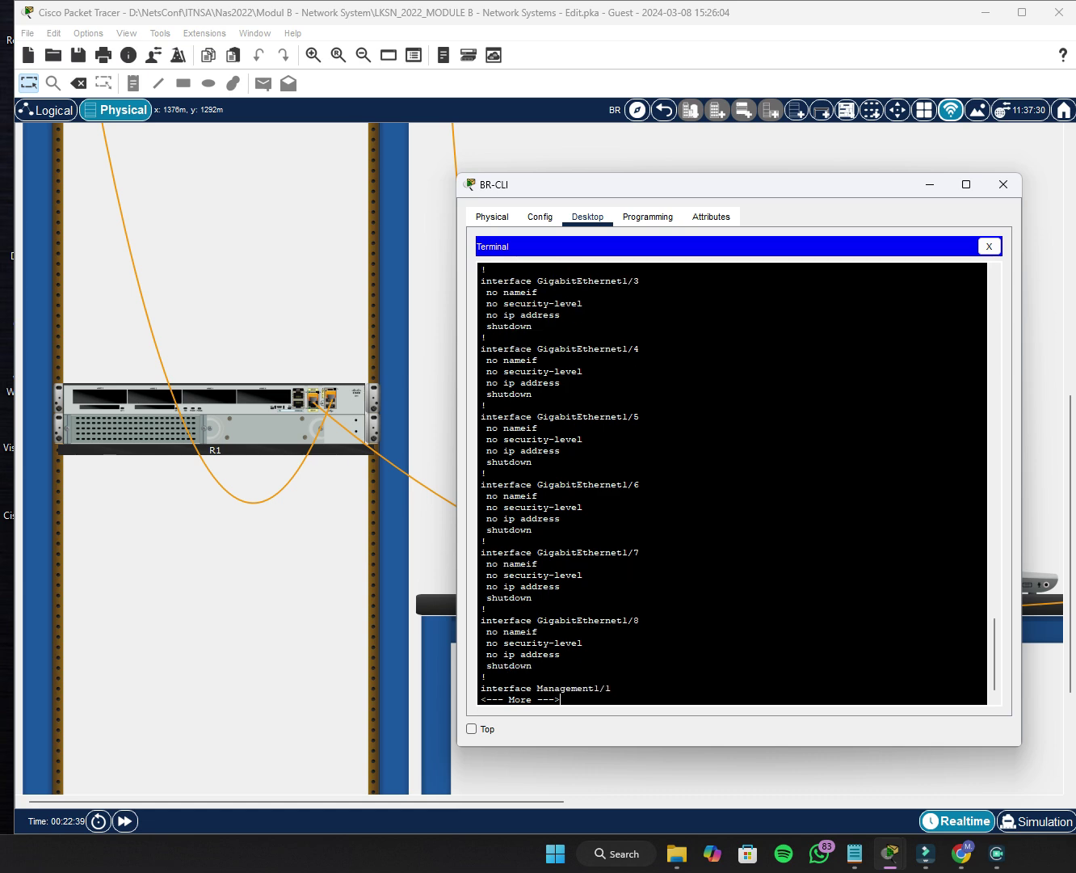
pyautogui.press('Return')
pyautogui.press('Return')
pyautogui.press('Return')
pyautogui.press('Return')
pyautogui.press('Return')
pyautogui.press('Return')
pyautogui.press('Return')
pyautogui.press('Return')
pyautogui.press('Return')
pyautogui.press('Return')
pyautogui.press('Return')
pyautogui.press('Return')
pyautogui.press('Return')
pyautogui.press('Return')
pyautogui.press('Return')
pyautogui.press('Return')
pyautogui.press('Return')
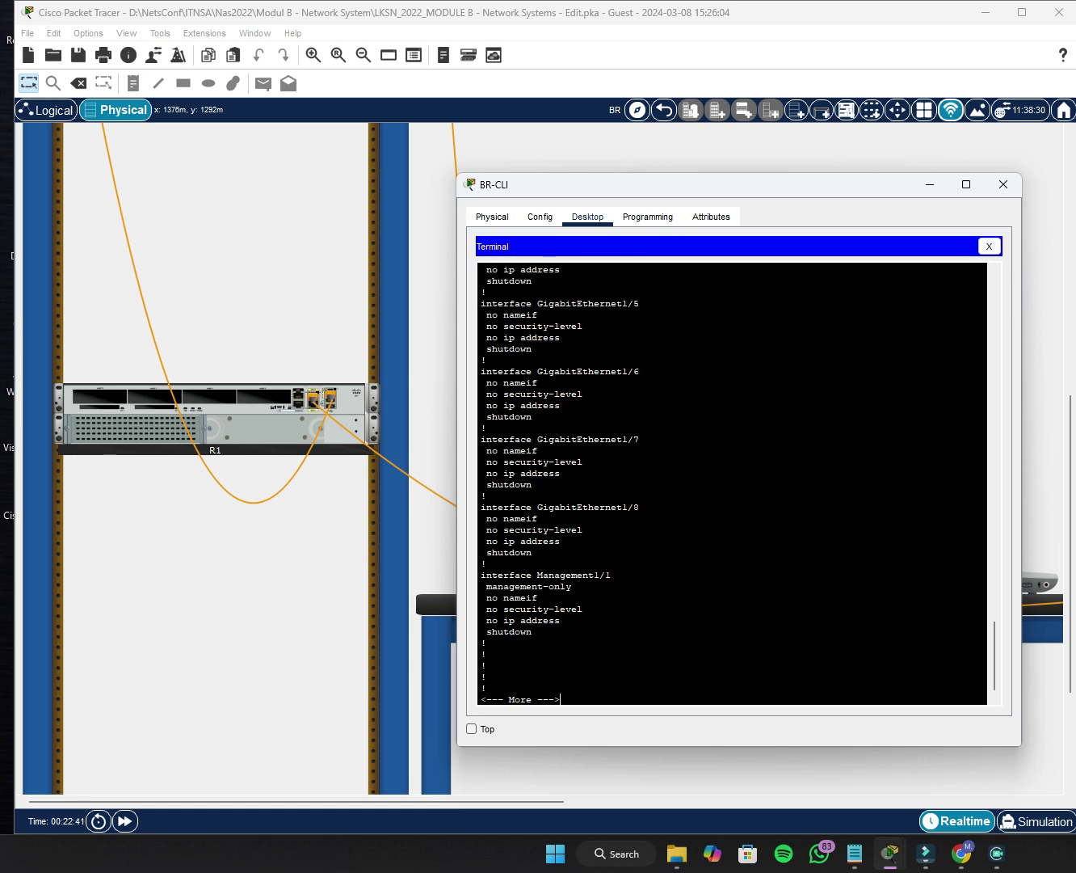
pyautogui.press('Return')
pyautogui.press('Return')
pyautogui.press('Return')
pyautogui.press('Return')
pyautogui.press('Return')
pyautogui.press('Return')
pyautogui.press('Return')
pyautogui.press('Return')
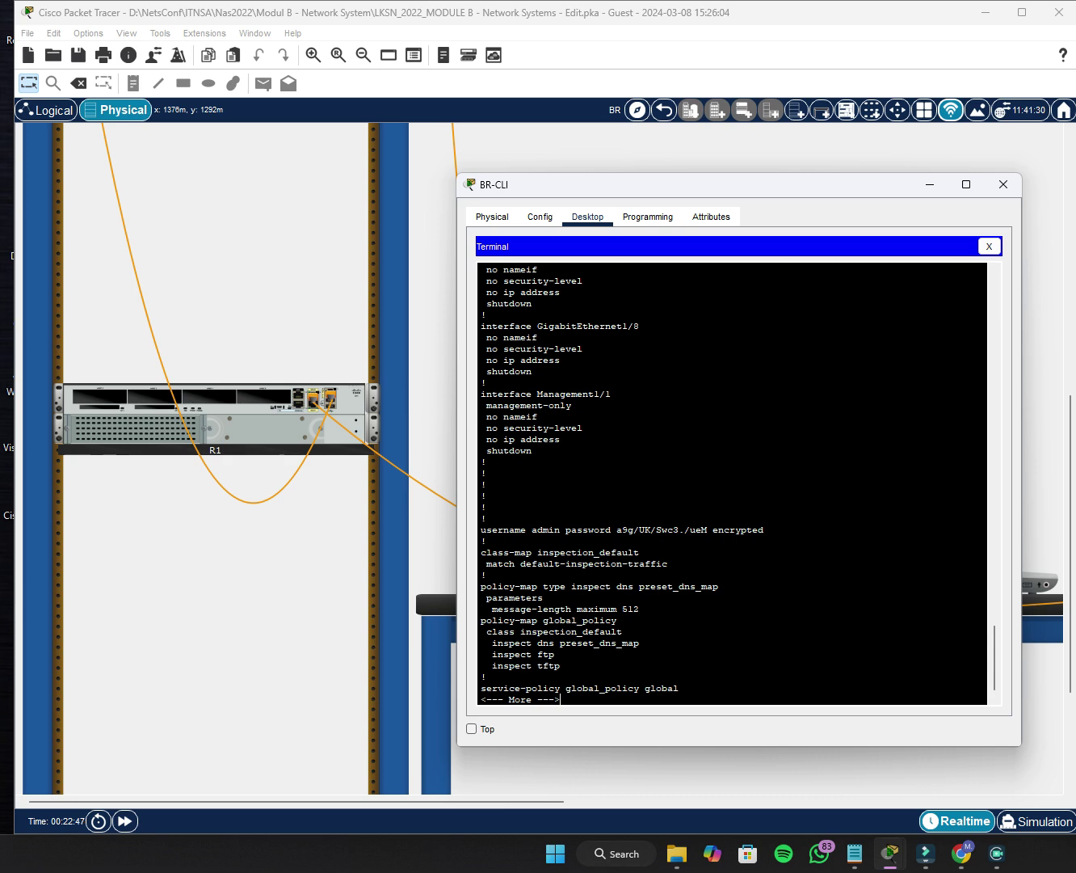
pyautogui.press('Return')
pyautogui.press('Return')
pyautogui.press('Return')
pyautogui.press('Return')
pyautogui.press('Return')
pyautogui.press('Return')
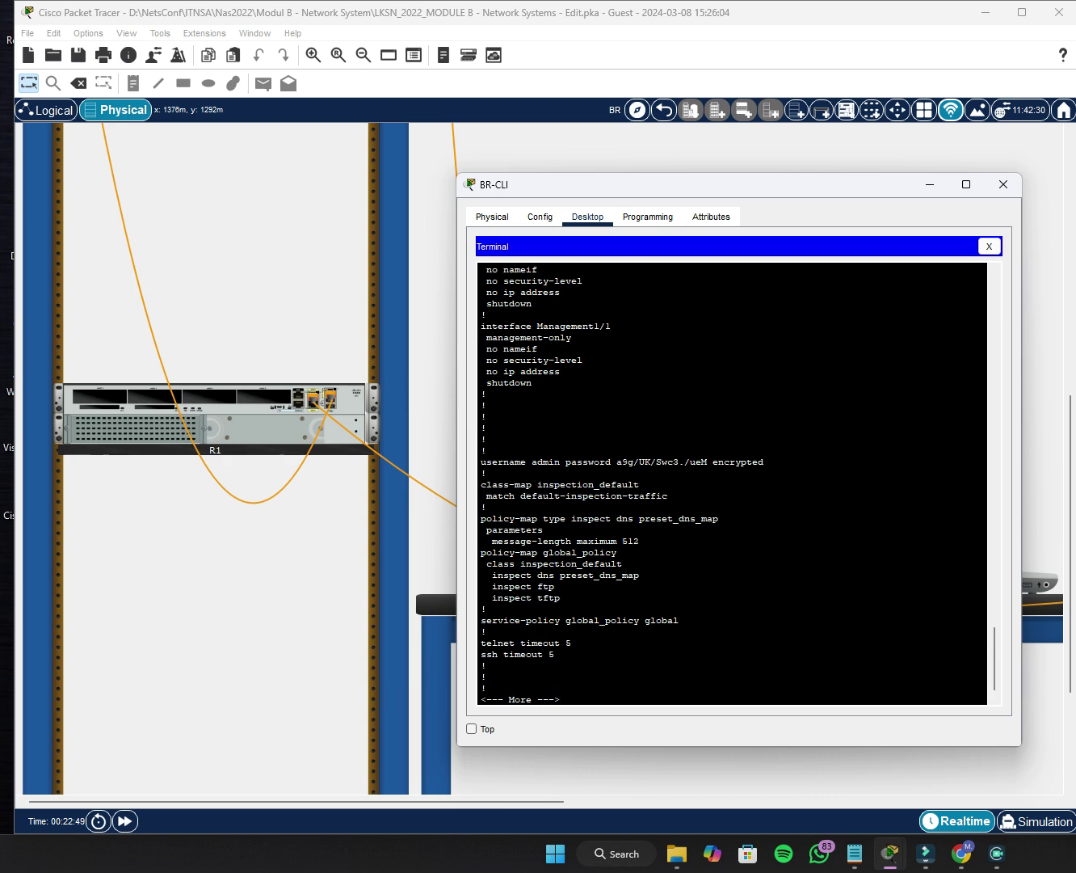
pyautogui.press('Return')
pyautogui.press('Return')
pyautogui.press('Return')
pyautogui.press('Return')
pyautogui.press('Return')
pyautogui.press('Return')
pyautogui.press('Return')
pyautogui.press('Return')
pyautogui.press('Return')
pyautogui.press('Return')
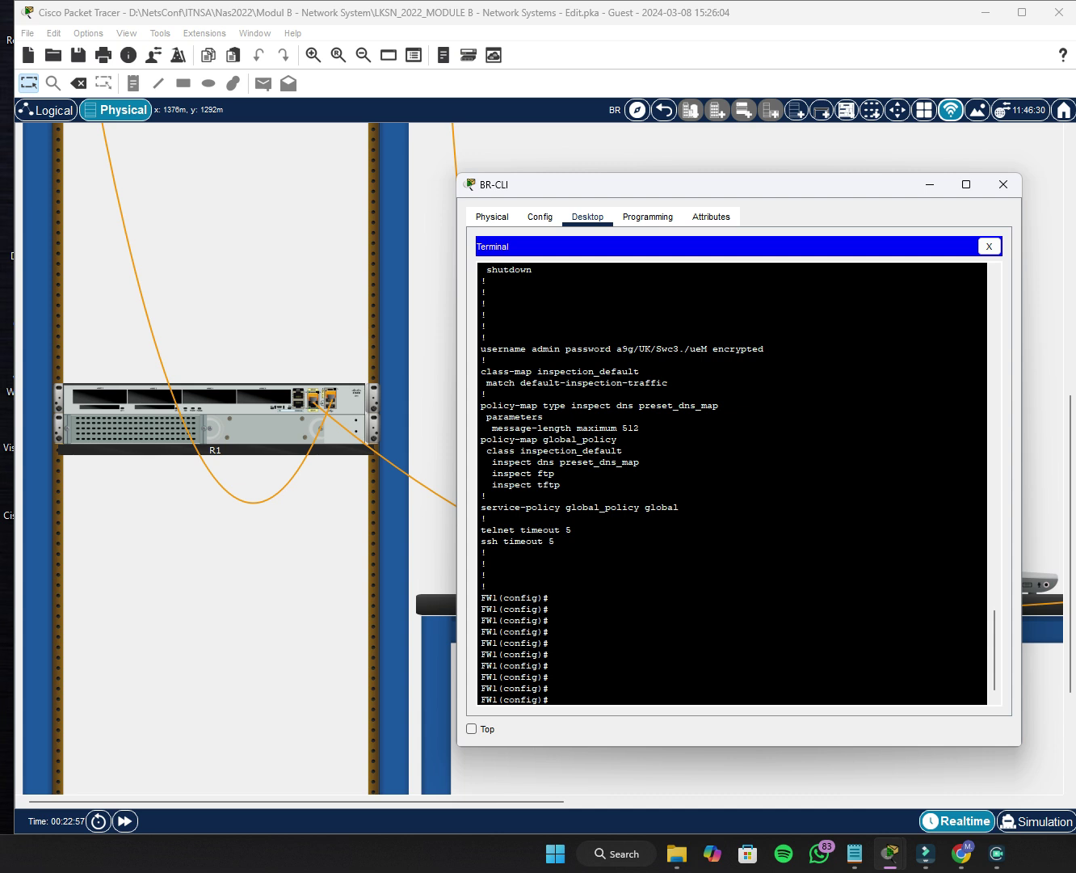
# Attempt to give FW1's admin user privilege level 15.
pyautogui.write('username admin password Skills39')
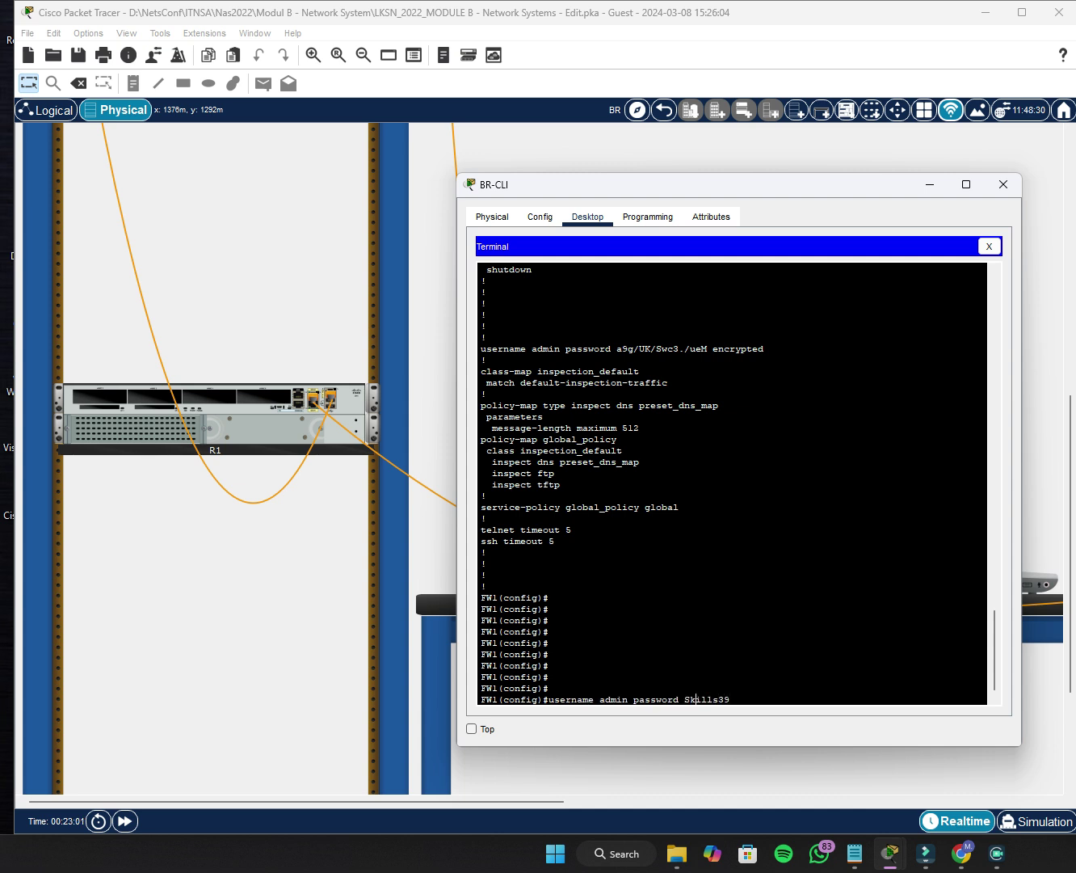
pyautogui.write('privi')
pyautogui.press('Tab')
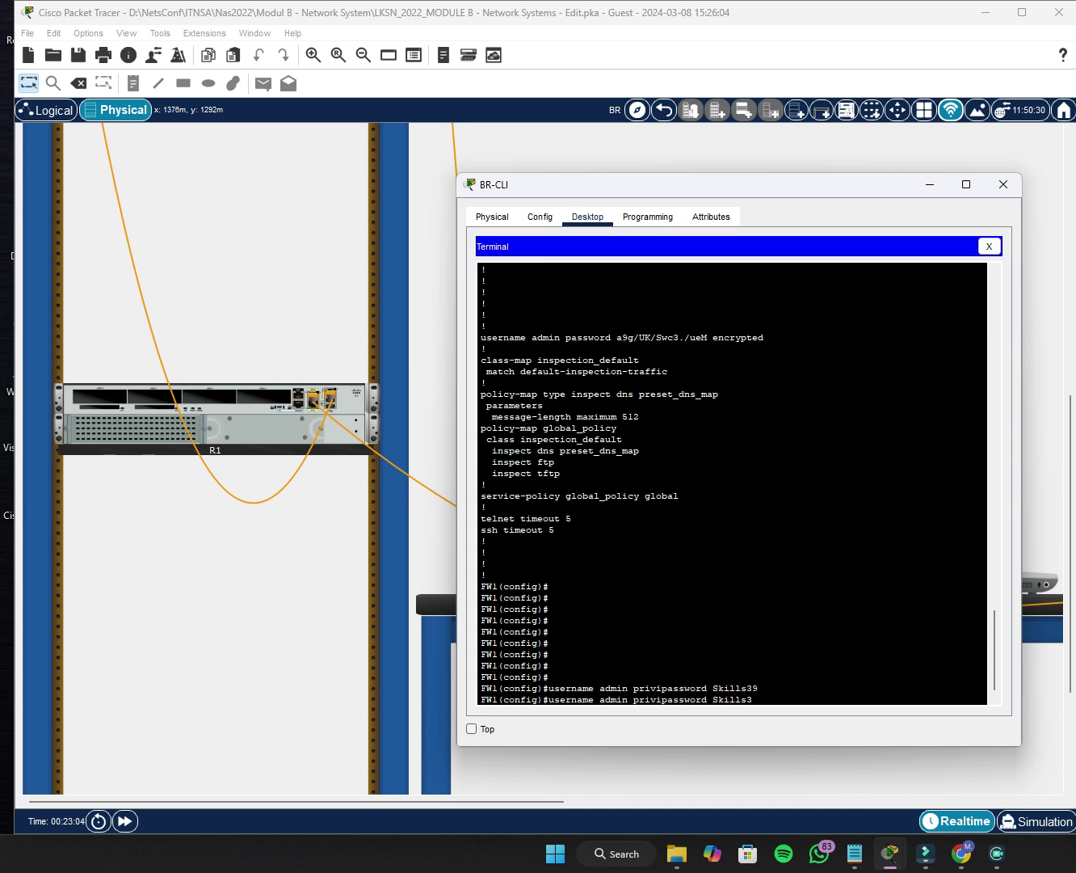
pyautogui.press('BackSpace')
pyautogui.press('BackSpace')
pyautogui.press('BackSpace')
pyautogui.press('BackSpace')
pyautogui.press('BackSpace')
pyautogui.press('BackSpace')
pyautogui.press('BackSpace')
pyautogui.press('BackSpace')
pyautogui.press('BackSpace')
pyautogui.press('BackSpace')
pyautogui.press('BackSpace')
pyautogui.press('BackSpace')
pyautogui.press('BackSpace')
pyautogui.press('BackSpace')
pyautogui.press('BackSpace')
pyautogui.press('BackSpace')
pyautogui.press('Tab')
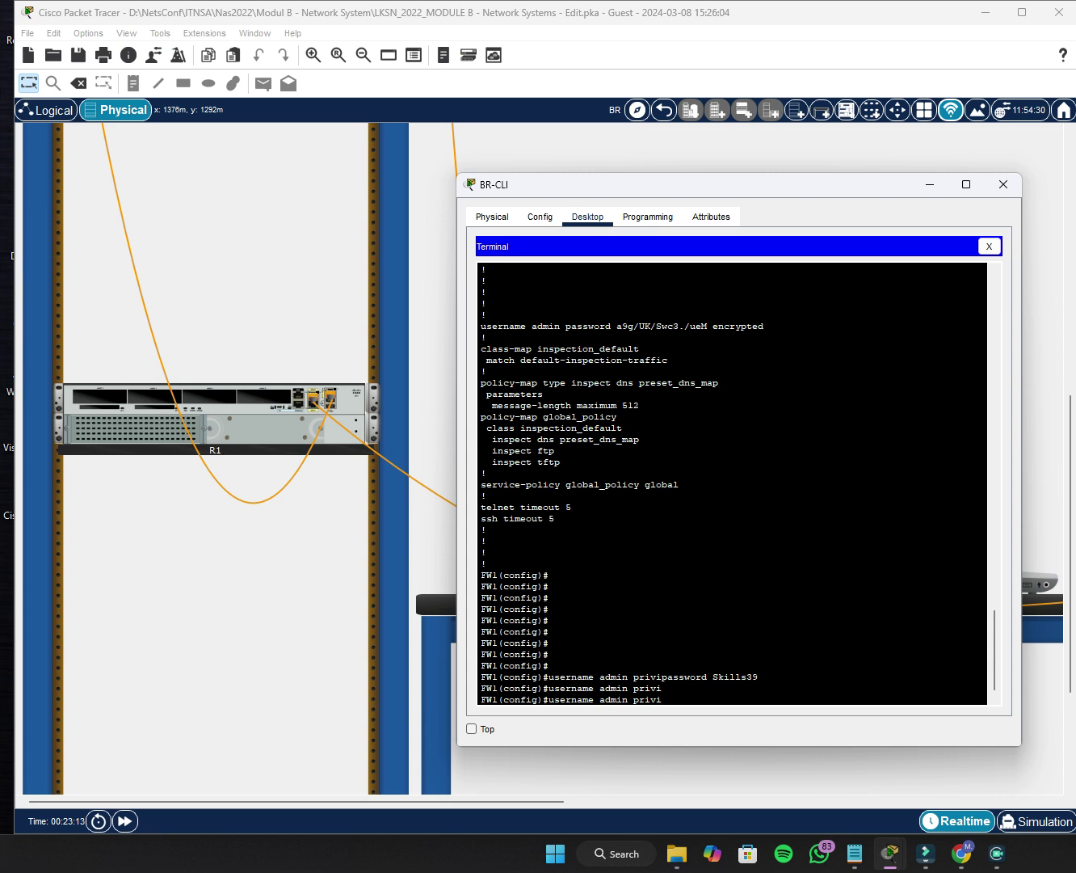
pyautogui.write('le')
pyautogui.press('Tab')
pyautogui.press('Tab')
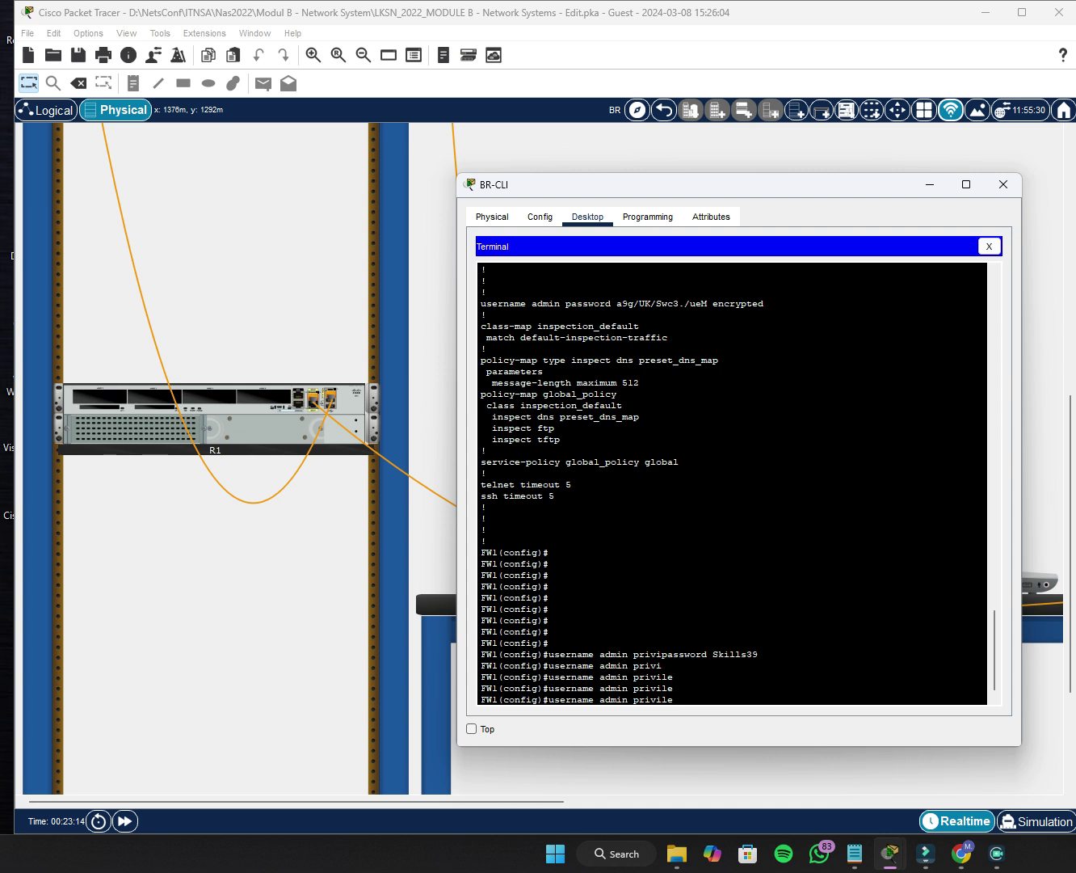
pyautogui.write('ge 15')
pyautogui.press('Return')
# Retry admin with privilege 15 and a password, then reapply the plain admin password command.
pyautogui.press('Up')
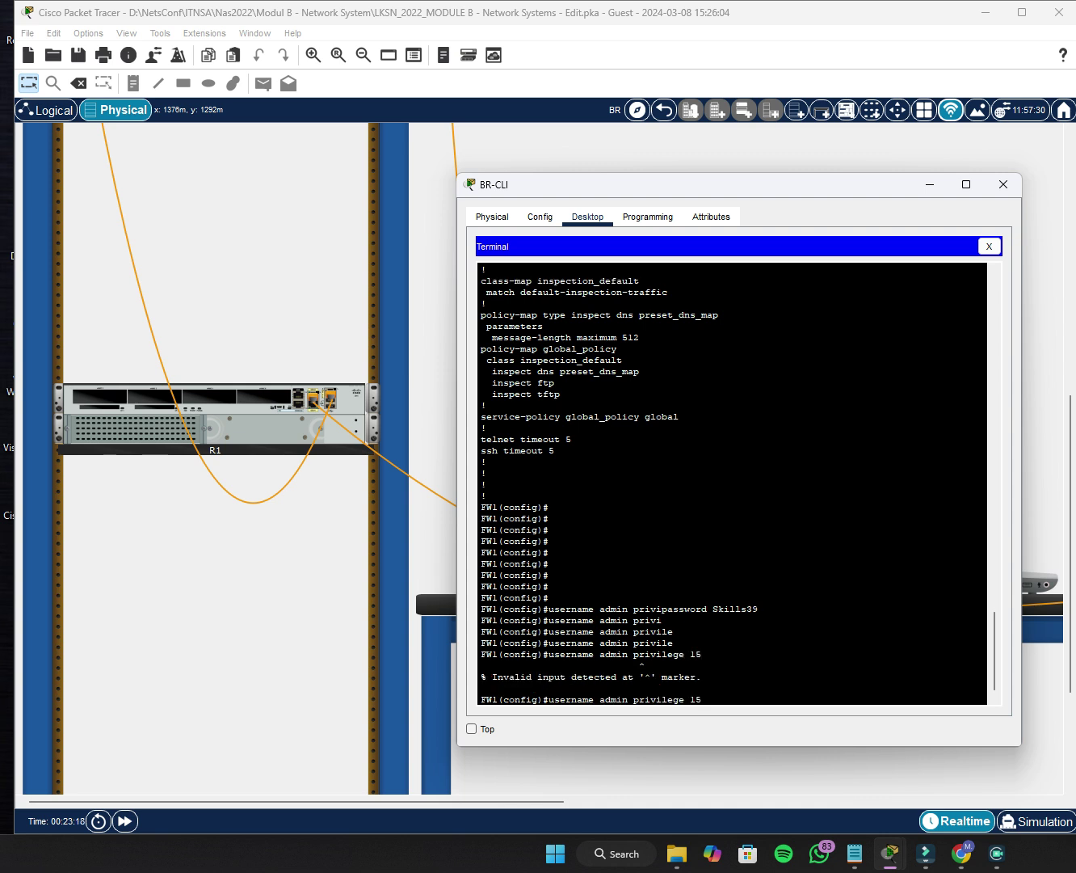
pyautogui.write('passw')
pyautogui.press('Tab')
pyautogui.write('ord')
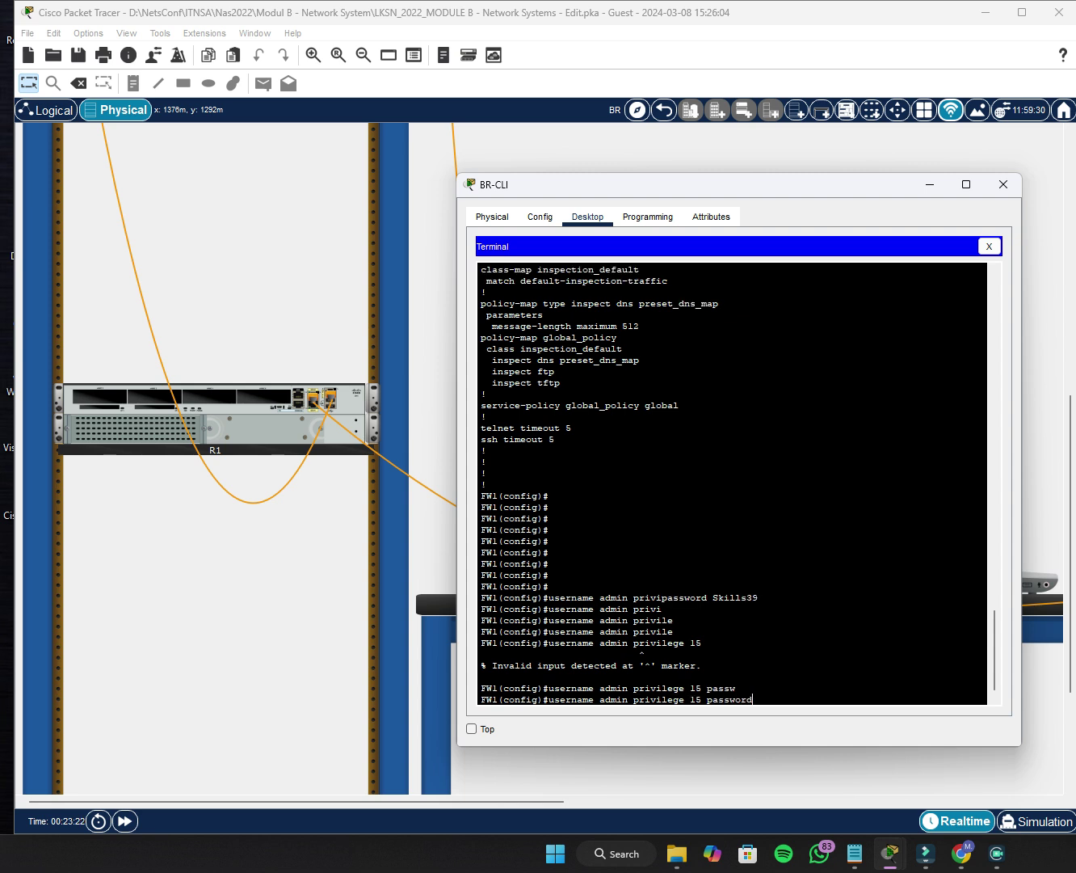
pyautogui.write(' Skills')
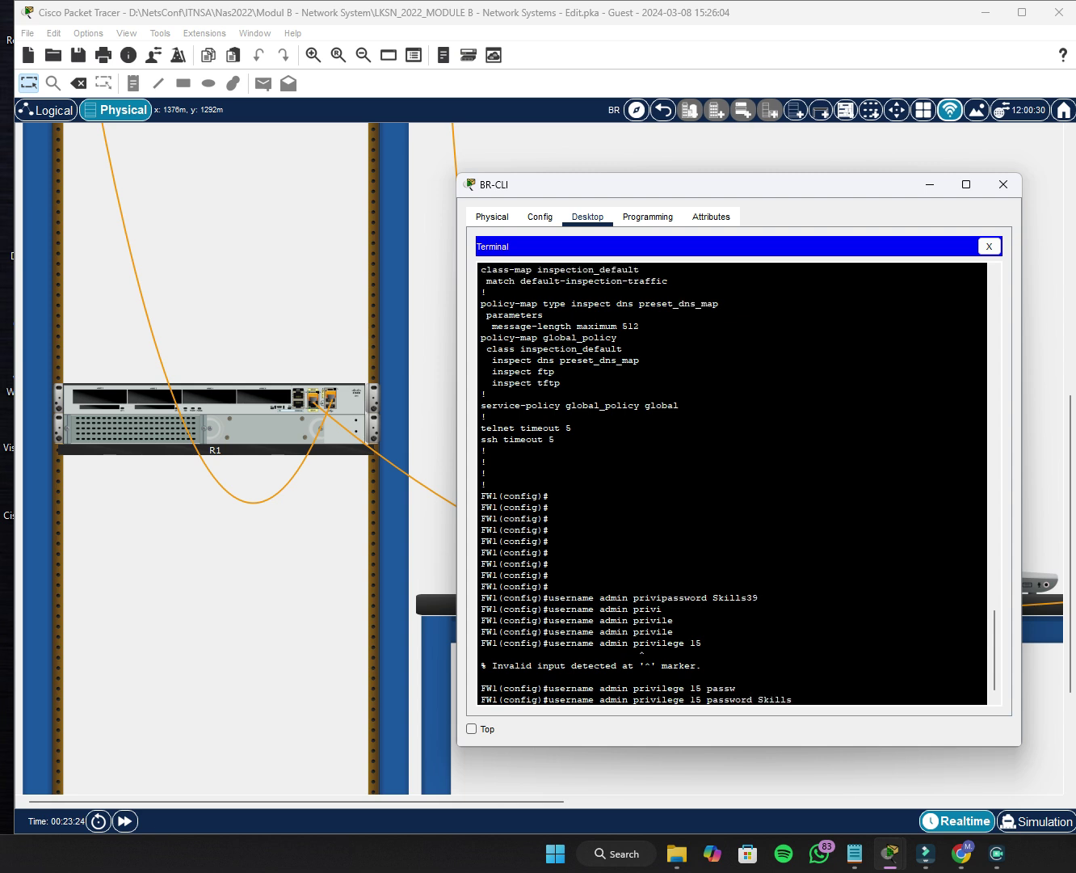
pyautogui.write('39')
pyautogui.press('Return')
pyautogui.press('Up')
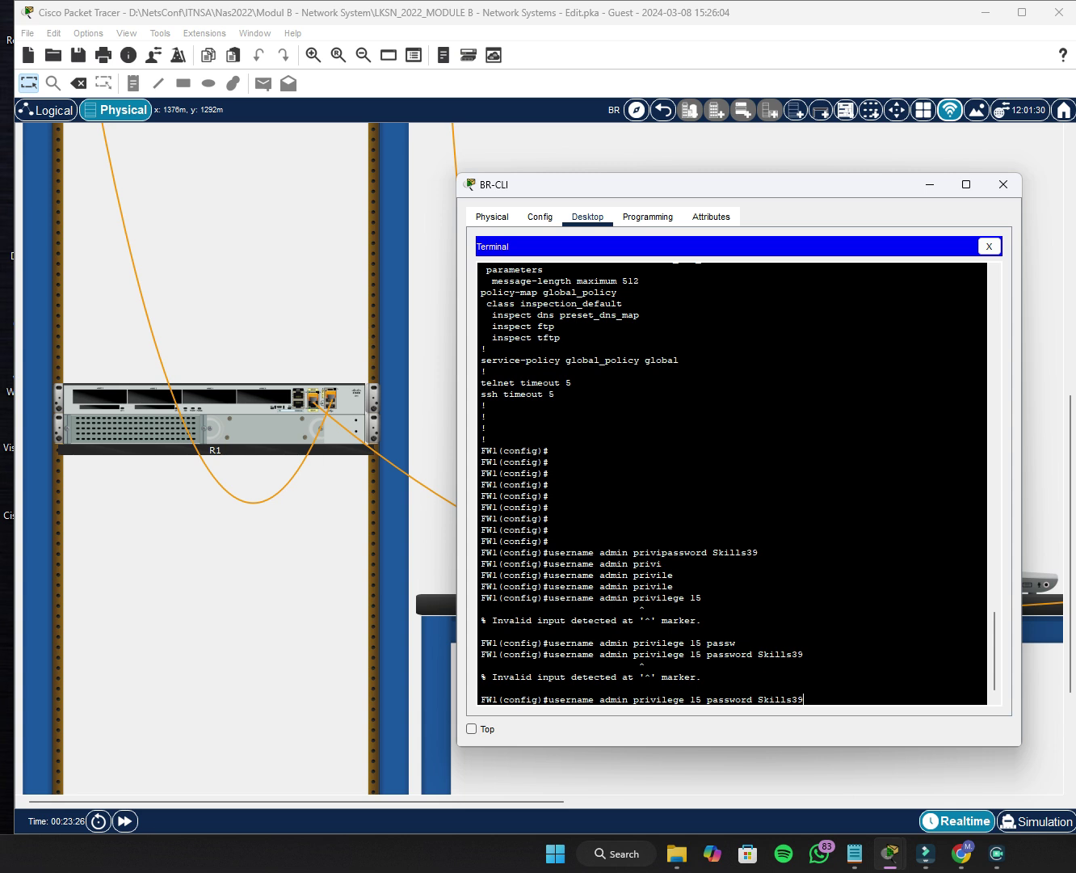
pyautogui.press('Up')
pyautogui.press('Up')
pyautogui.press('Up')
pyautogui.press('Up')
pyautogui.press('Return')
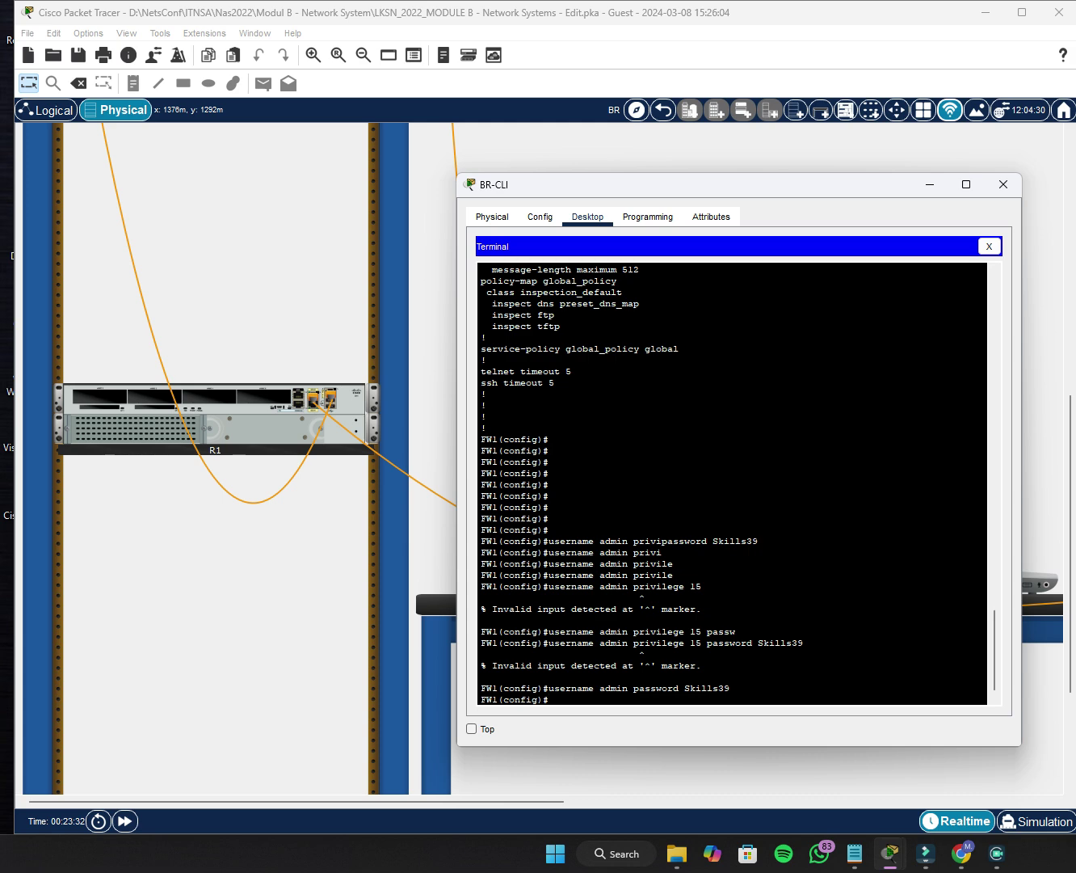
pyautogui.click(989, 246)
# Close BR-CLI, return to the Corporate Office map and show the PT Activity window at 14/170.
pyautogui.click(1001, 185)
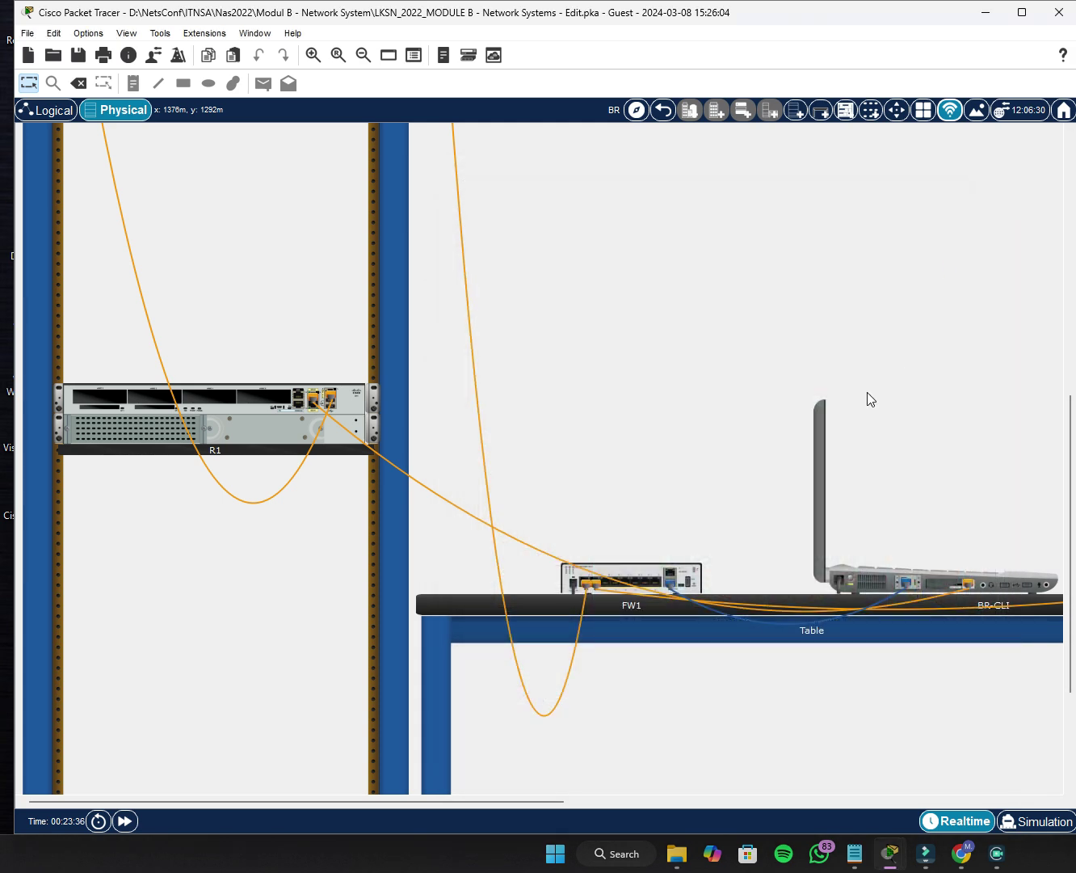
pyautogui.click(661, 114)
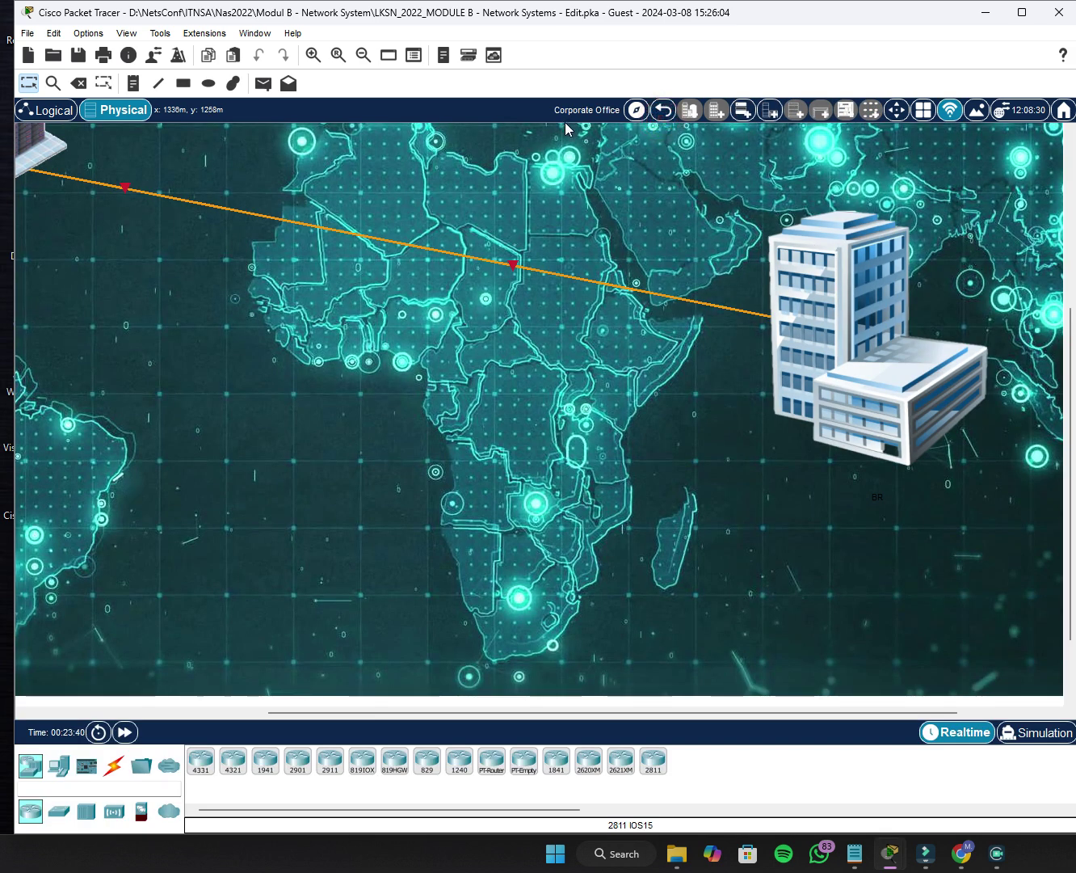
pyautogui.moveTo(888, 855)
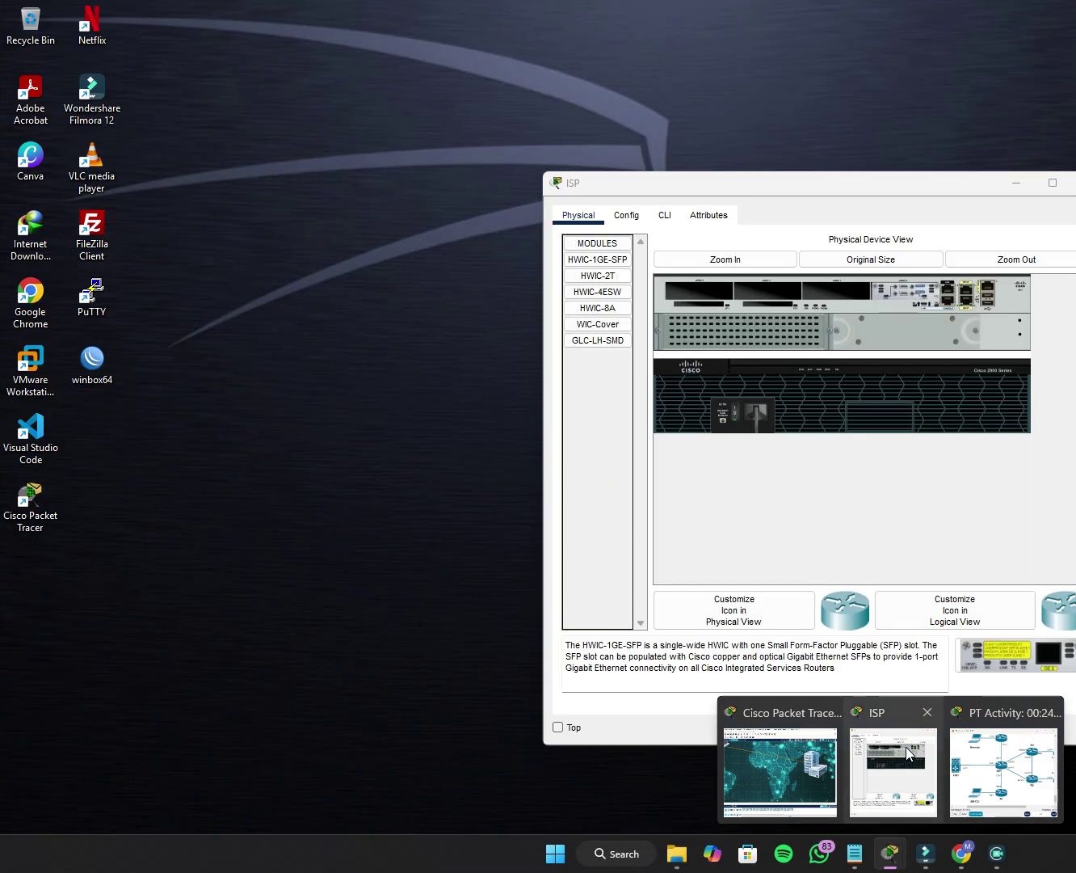
pyautogui.click(906, 747)
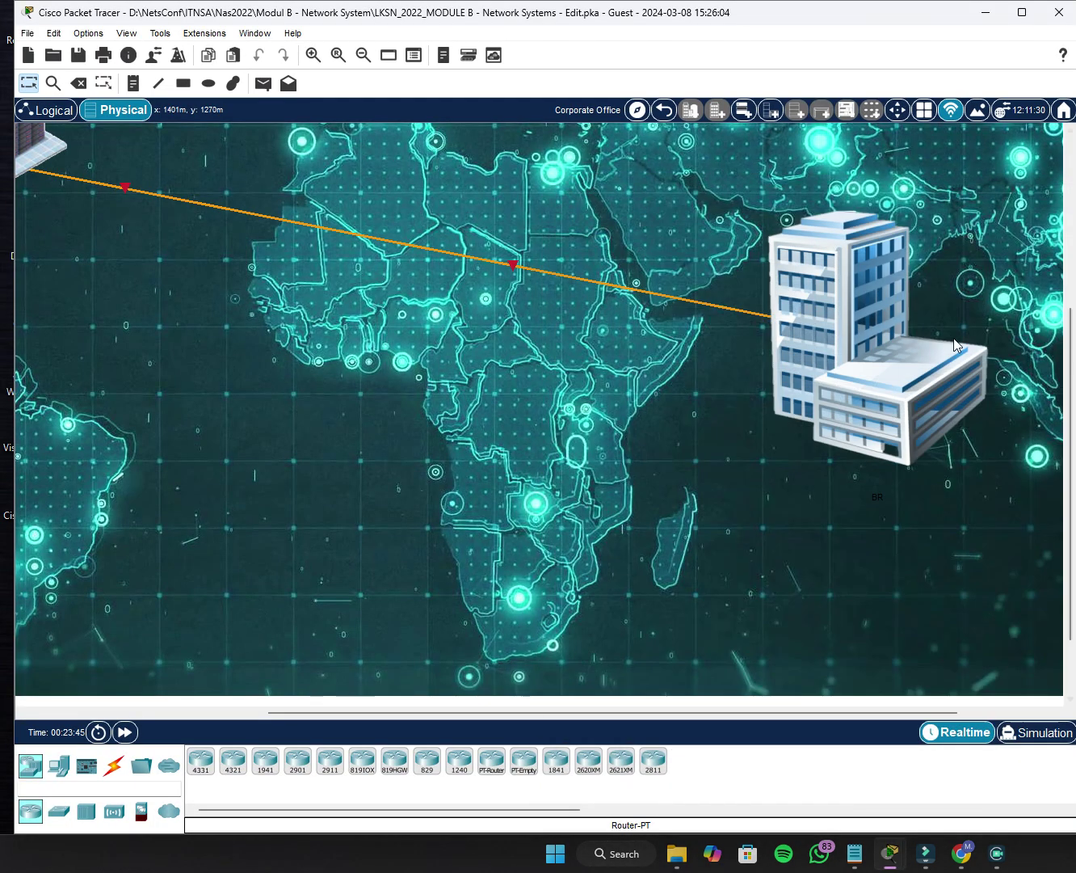
pyautogui.moveTo(889, 853)
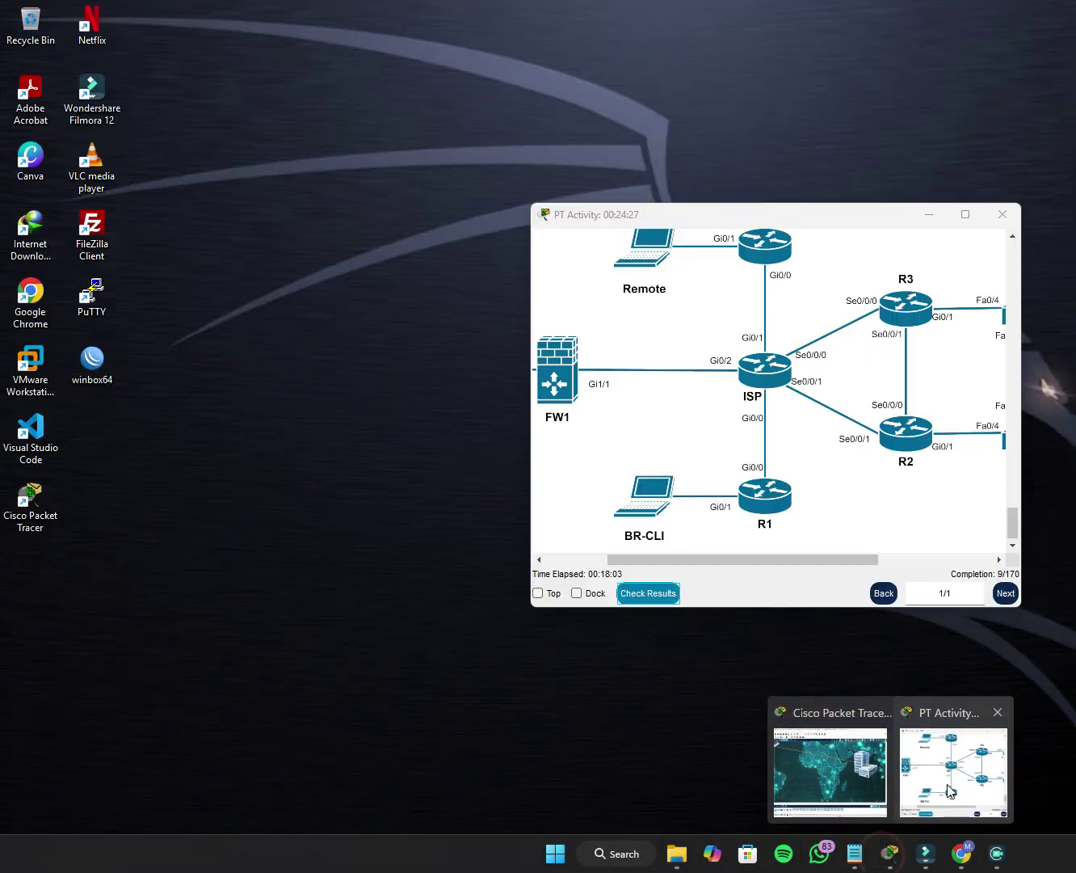
pyautogui.click(949, 777)
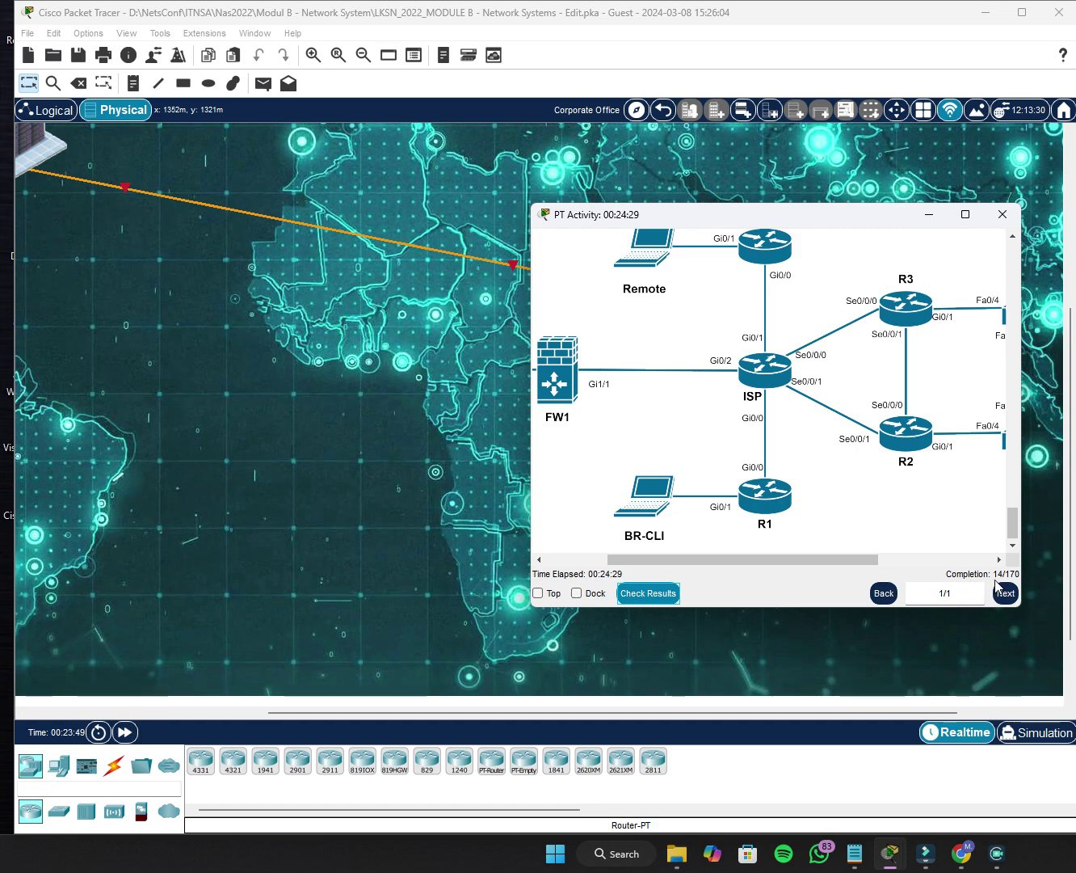
pyautogui.click(648, 597)
pyautogui.click(156, 119)
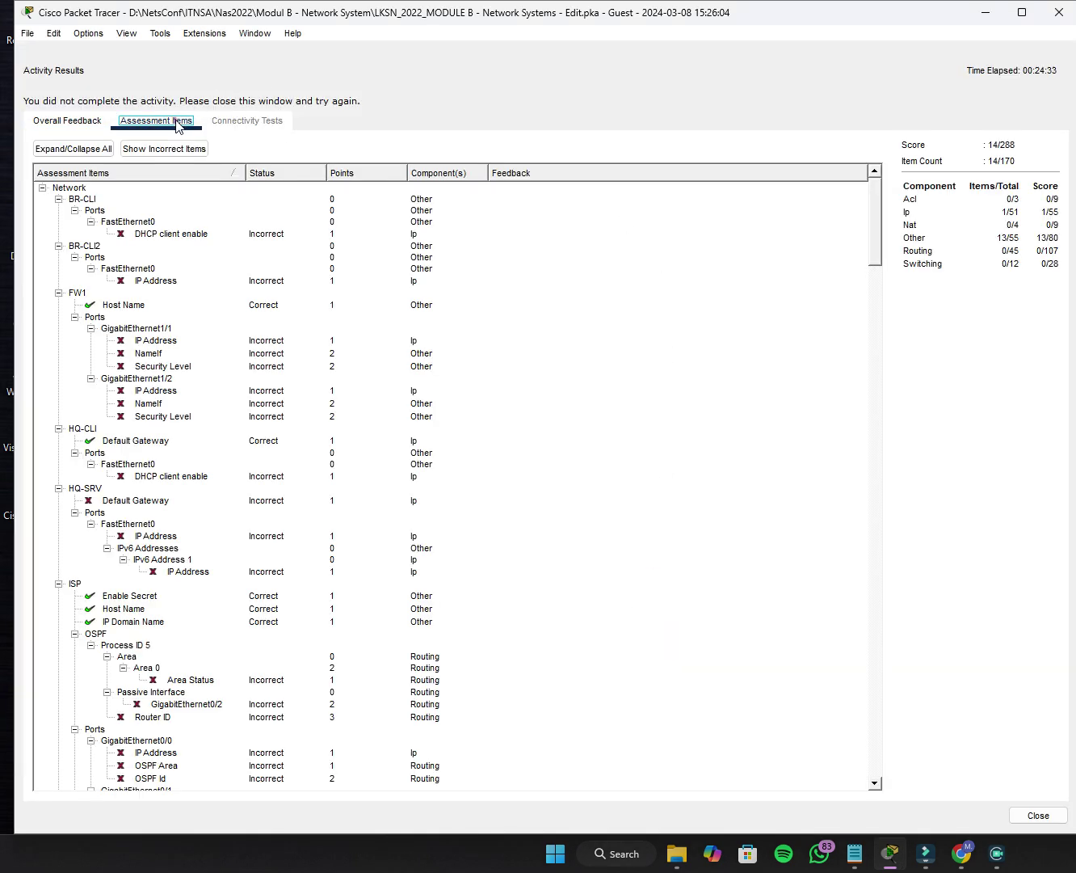
pyautogui.scroll(-14, 135, 380)
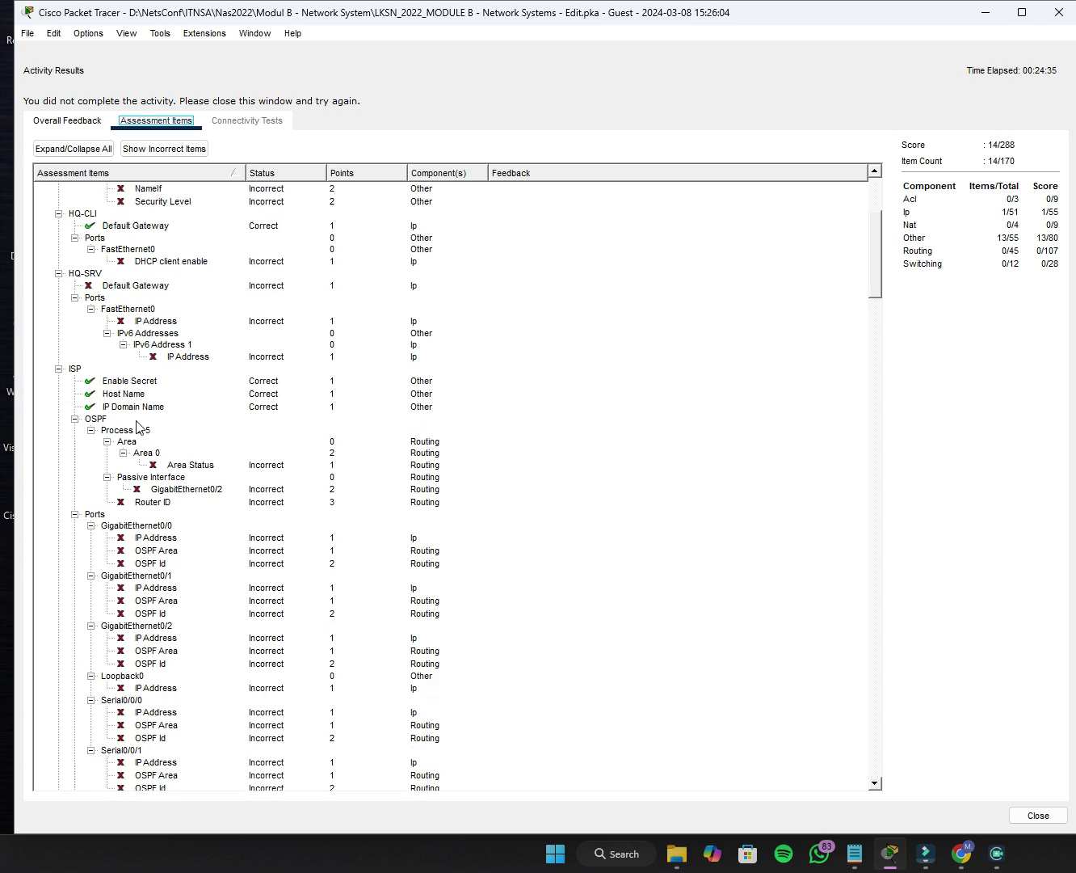
pyautogui.scroll(-7, 137, 428)
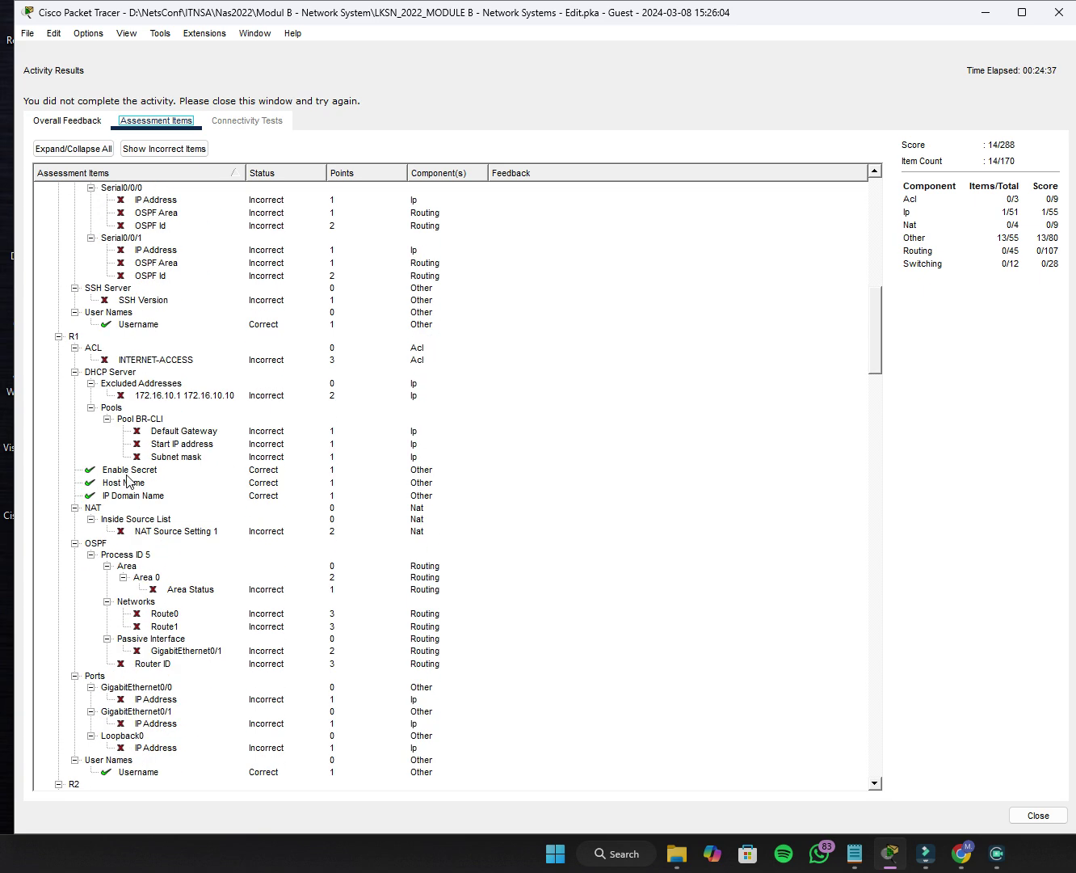
pyautogui.scroll(-11, 127, 483)
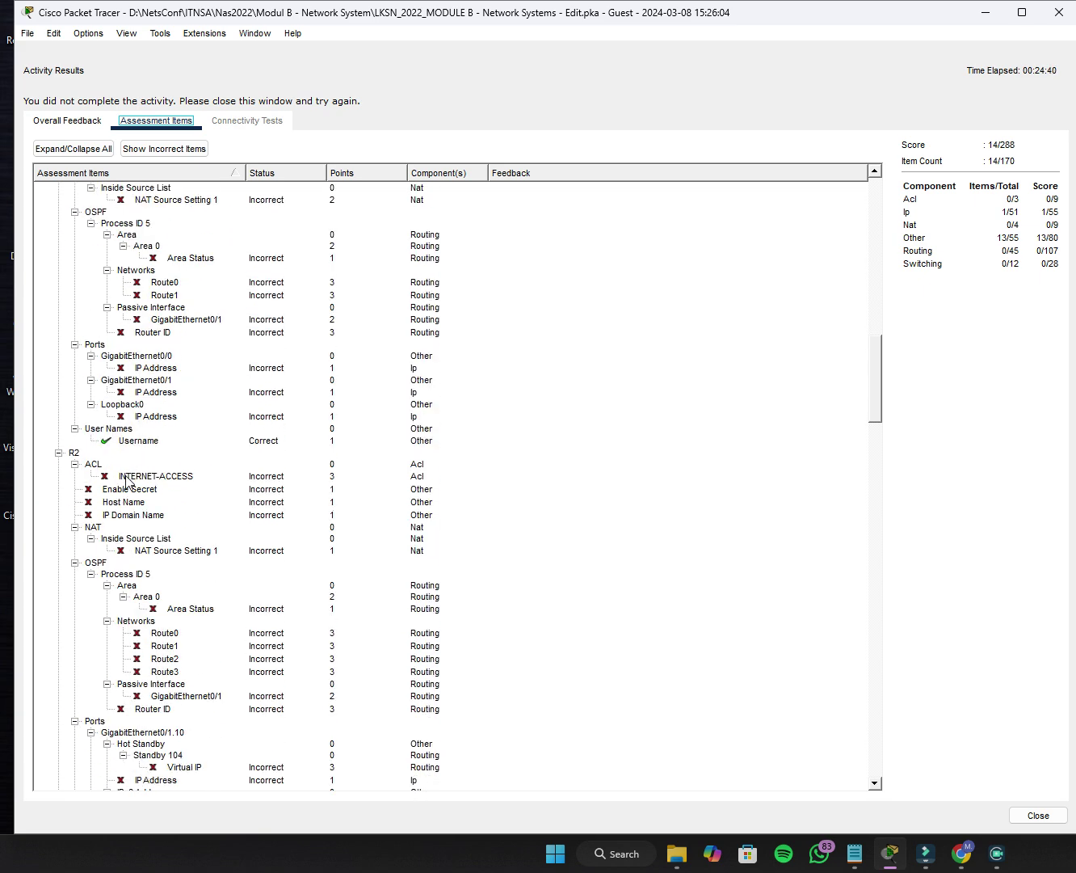
pyautogui.scroll(-20, 125, 481)
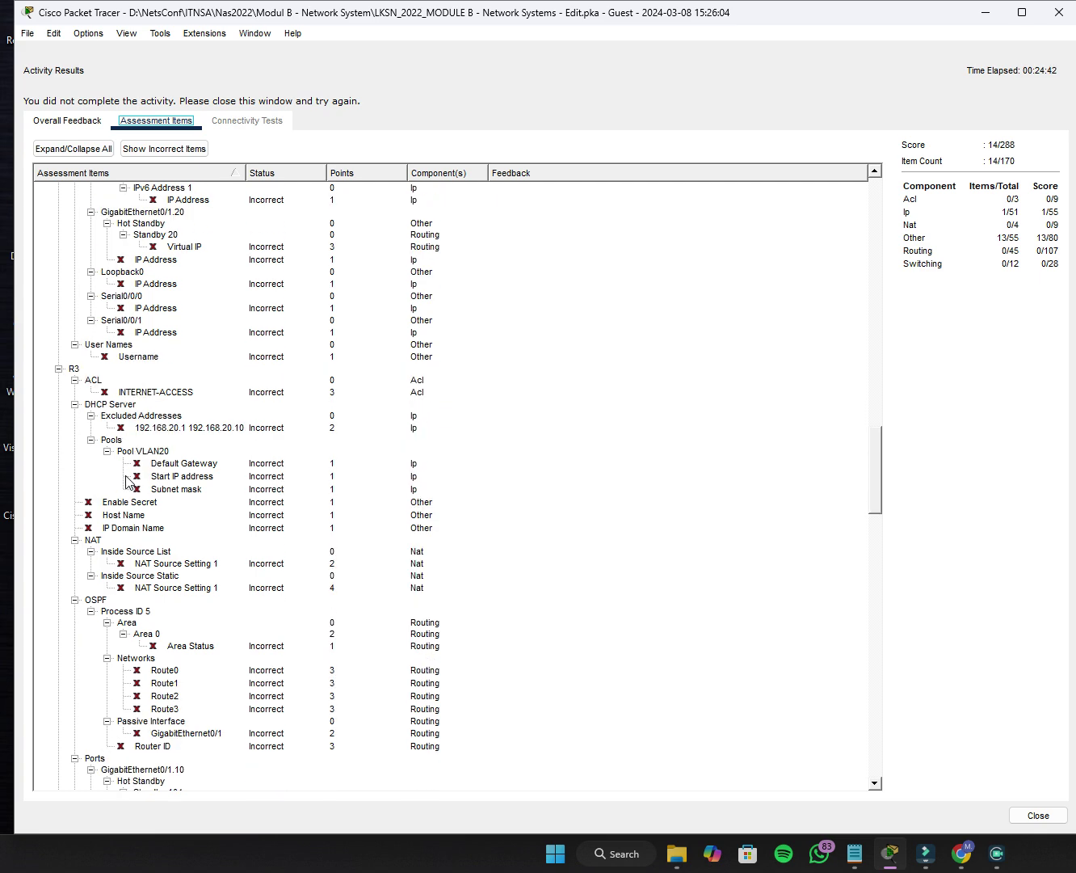
pyautogui.scroll(-17, 125, 480)
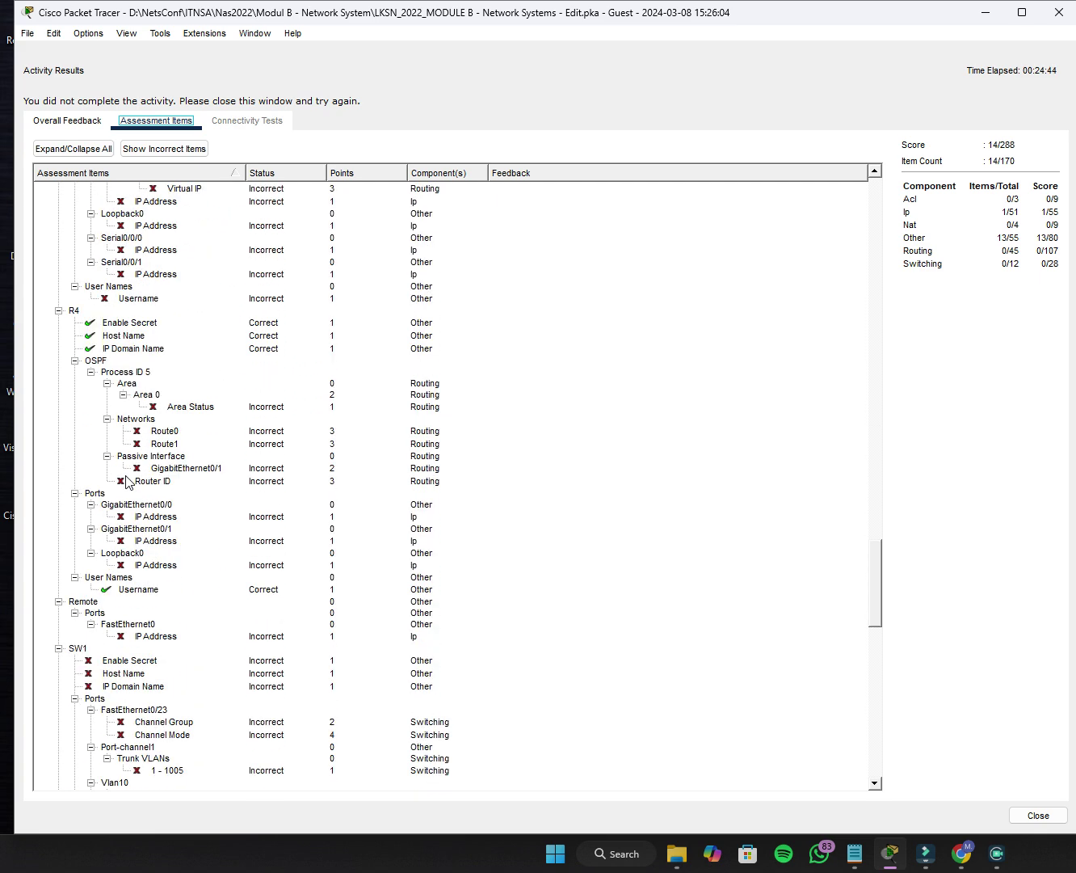
pyautogui.scroll(-20, 125, 482)
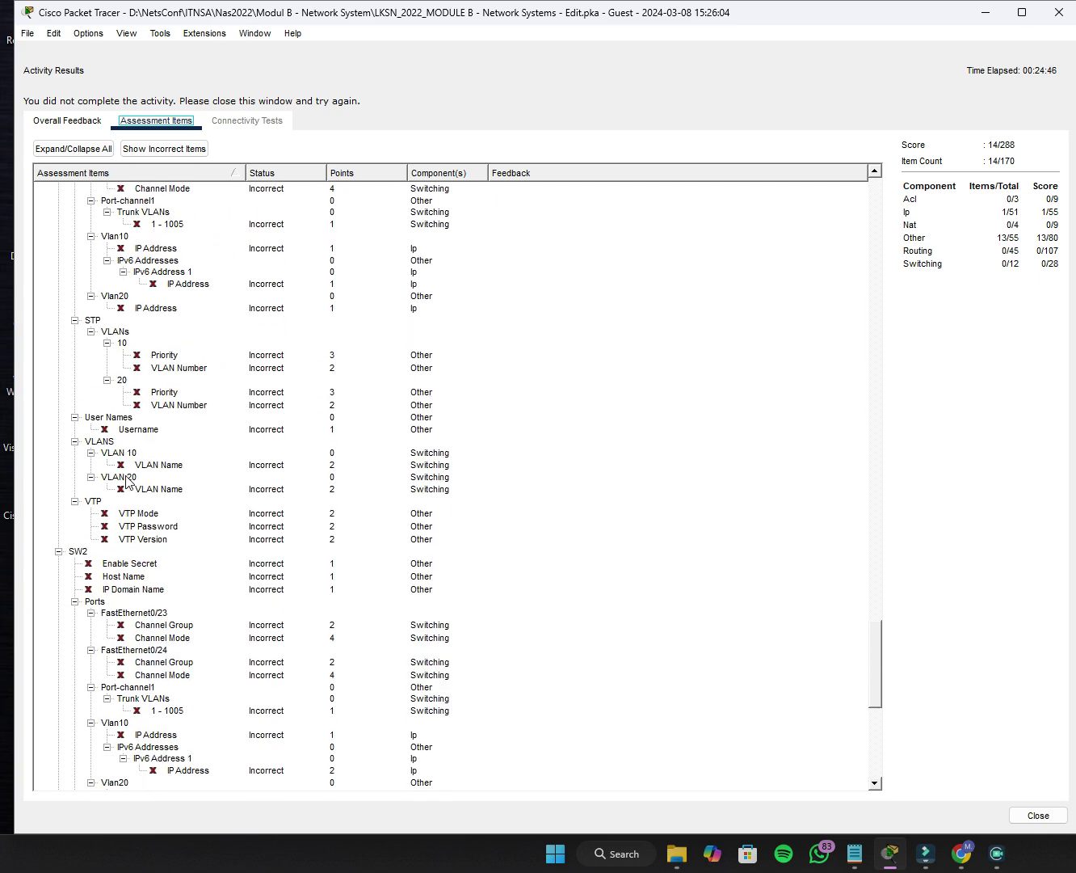
pyautogui.scroll(-3, 125, 481)
pyautogui.scroll(20, 123, 477)
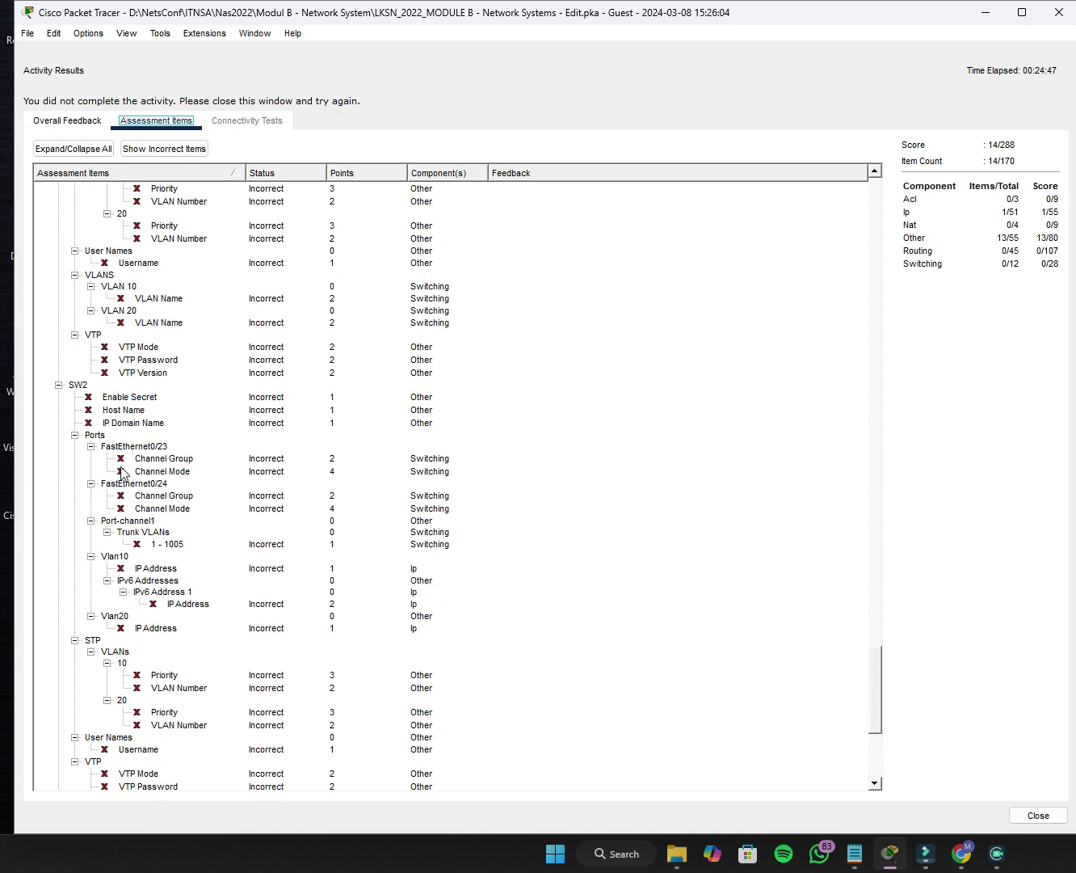
pyautogui.scroll(20, 115, 446)
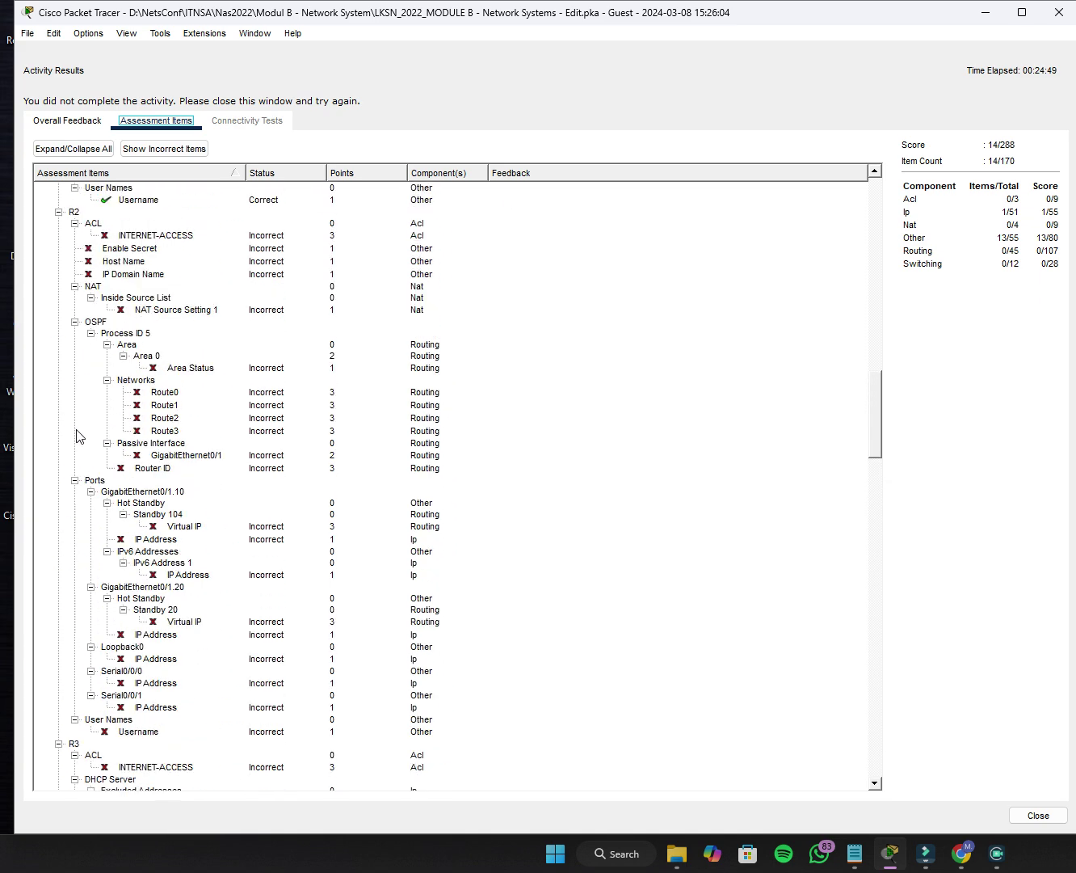
pyautogui.scroll(17, 76, 435)
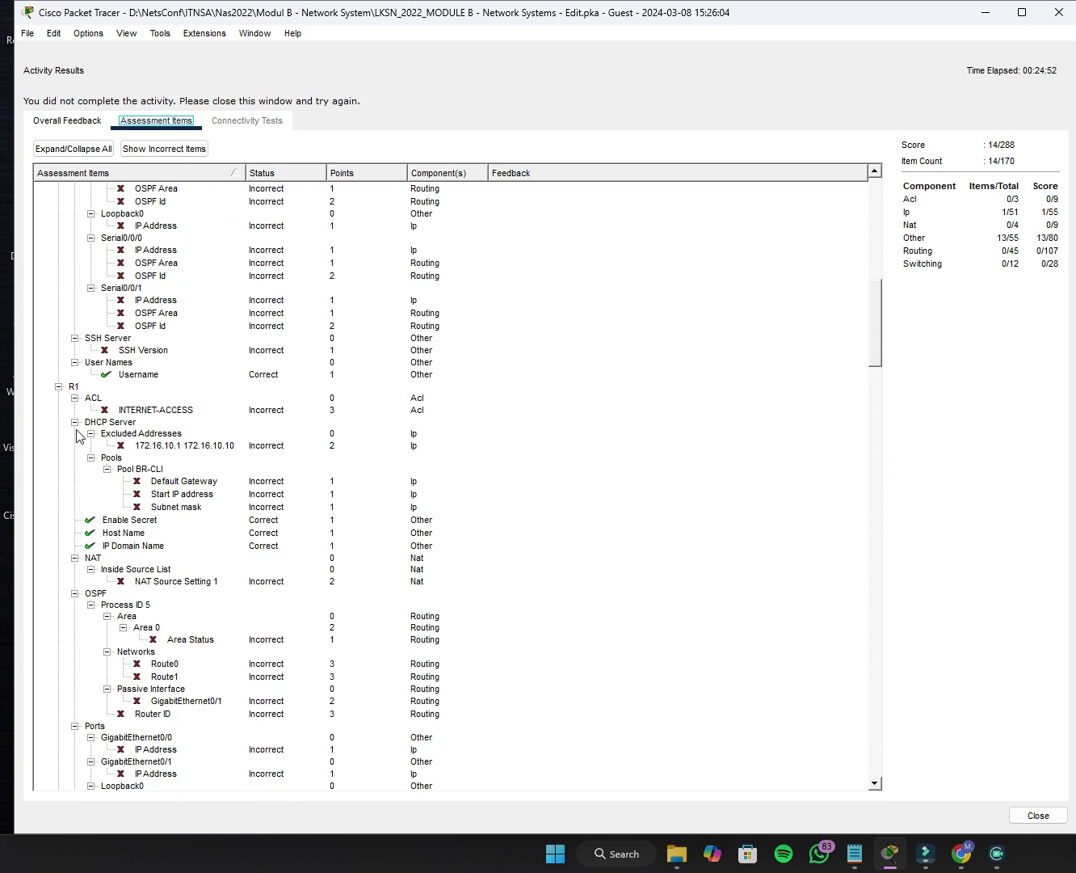
pyautogui.scroll(11, 77, 437)
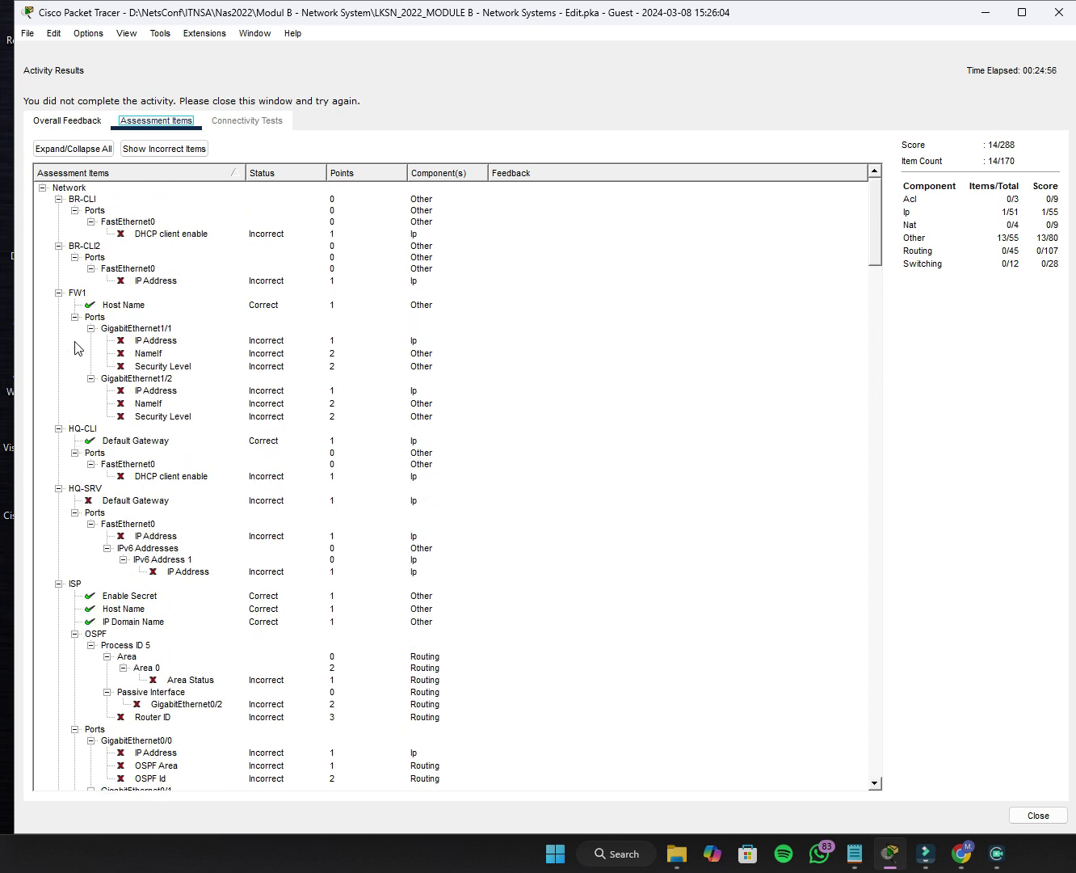
pyautogui.click(122, 307)
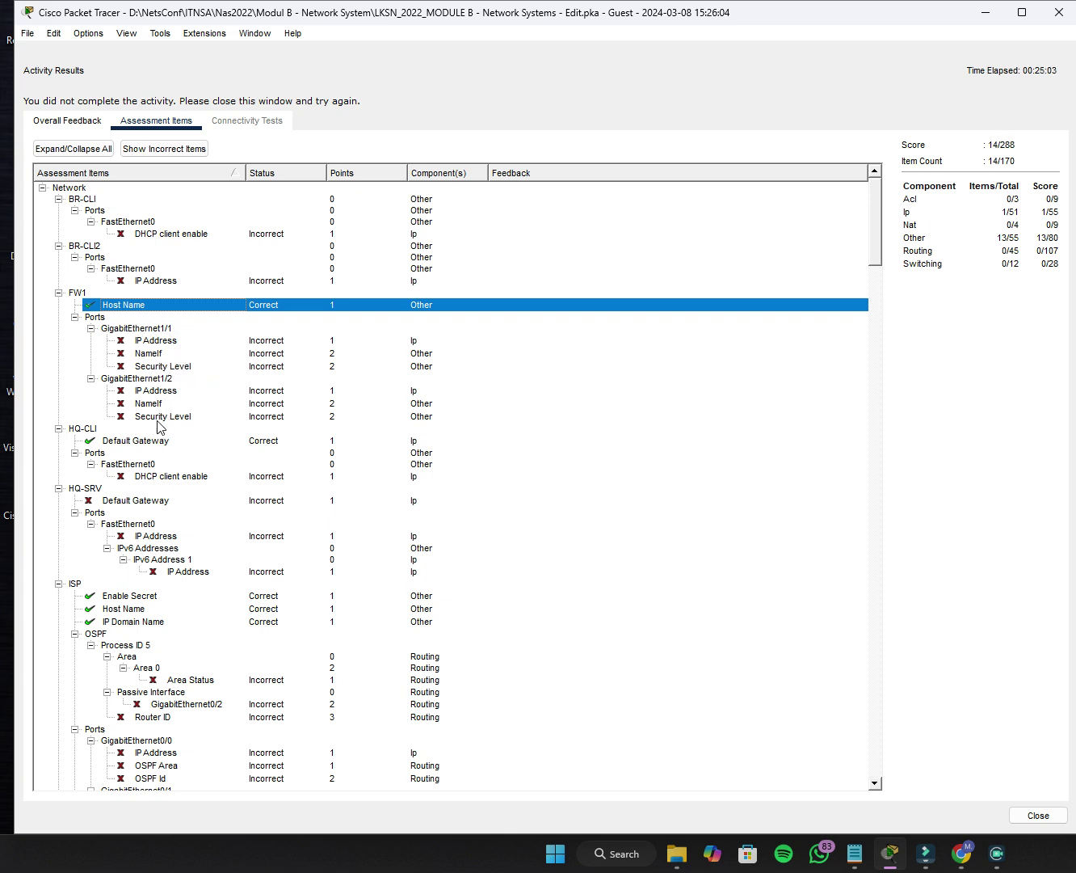
pyautogui.click(1060, 12)
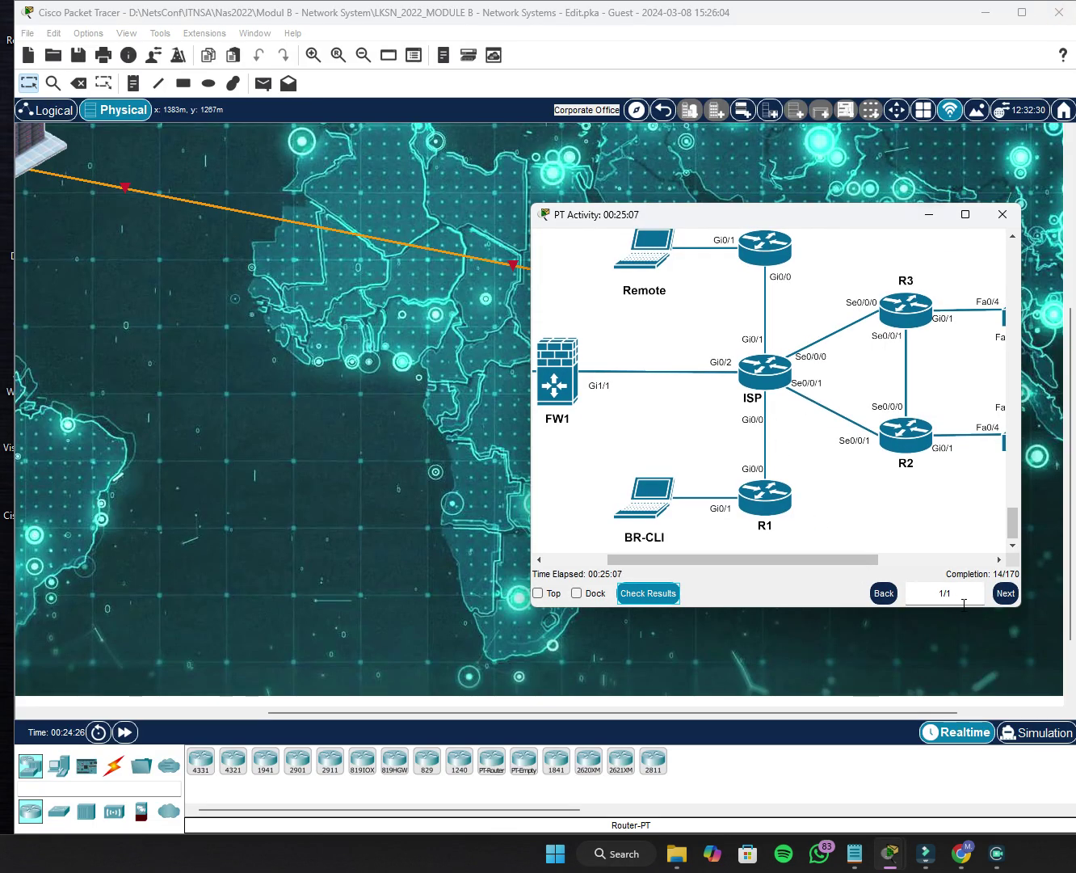
# Enter the HQ building's rack view and browse the cable pile.
pyautogui.click(493, 370)
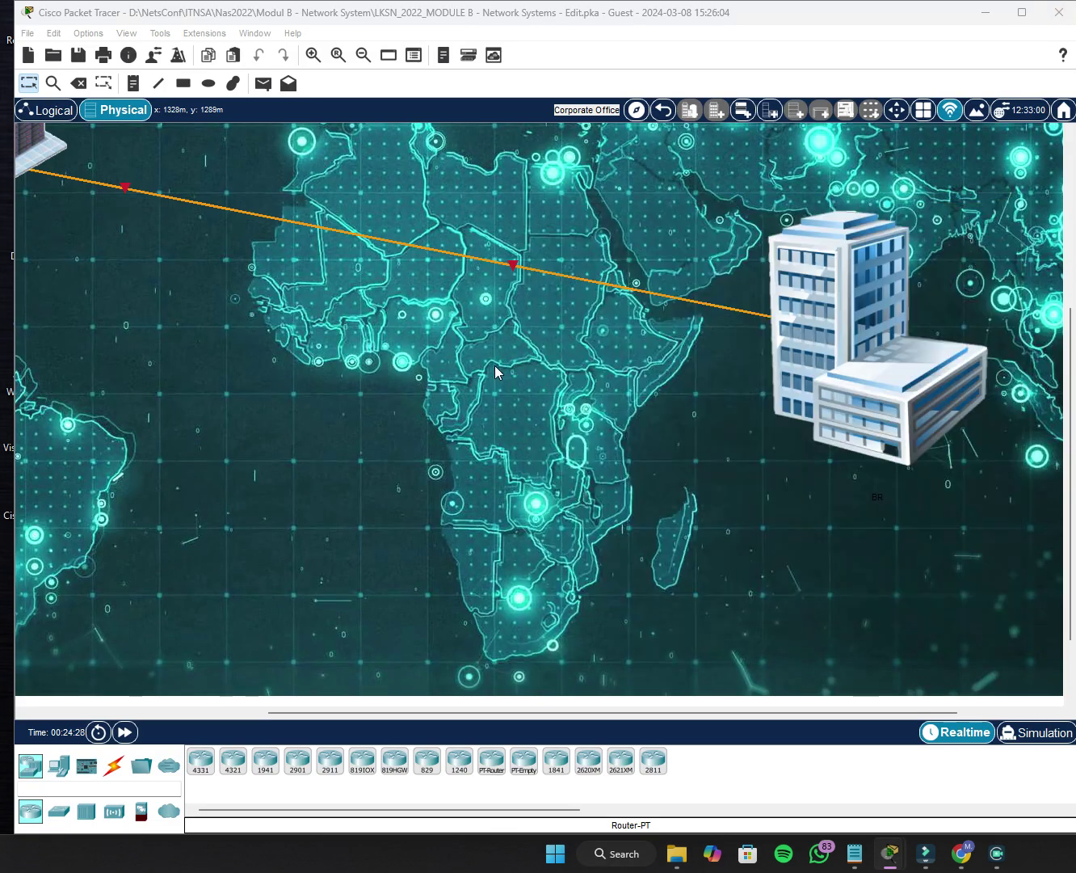
pyautogui.scroll(5, 923, 302)
pyautogui.click(914, 291)
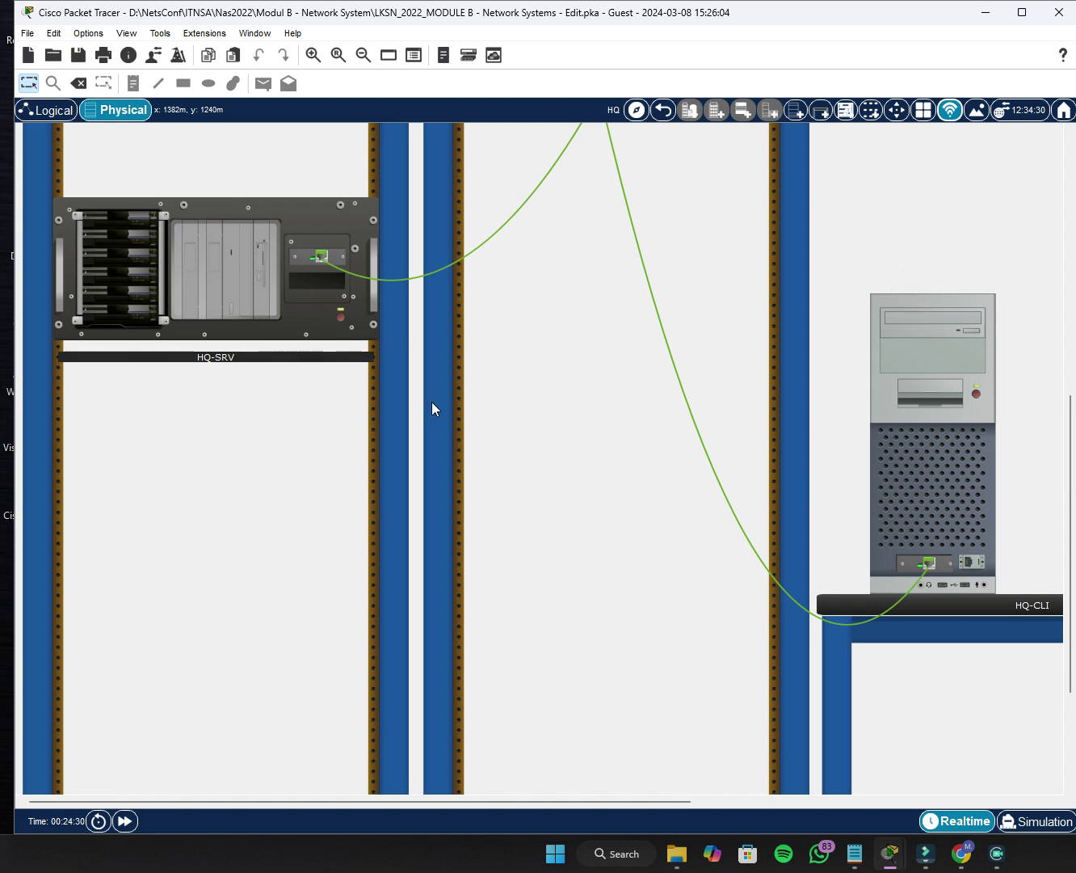
pyautogui.scroll(10, 431, 402)
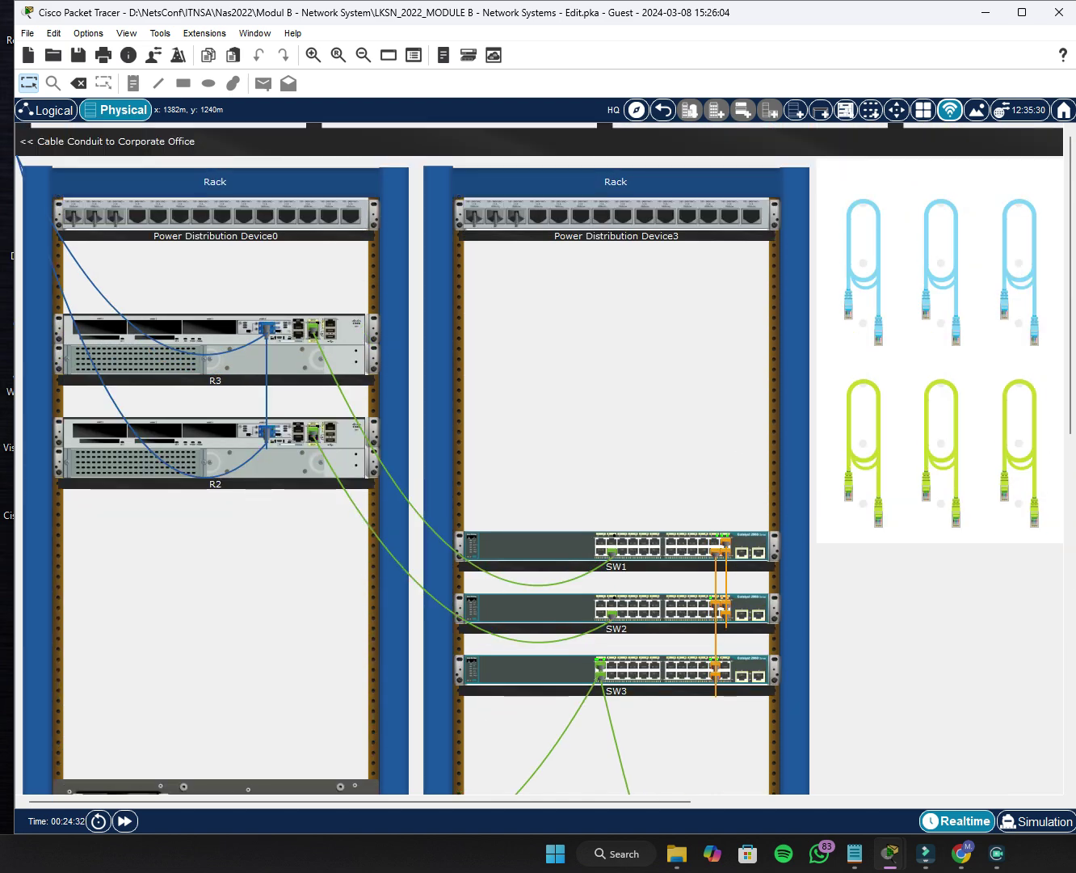
pyautogui.click(862, 453)
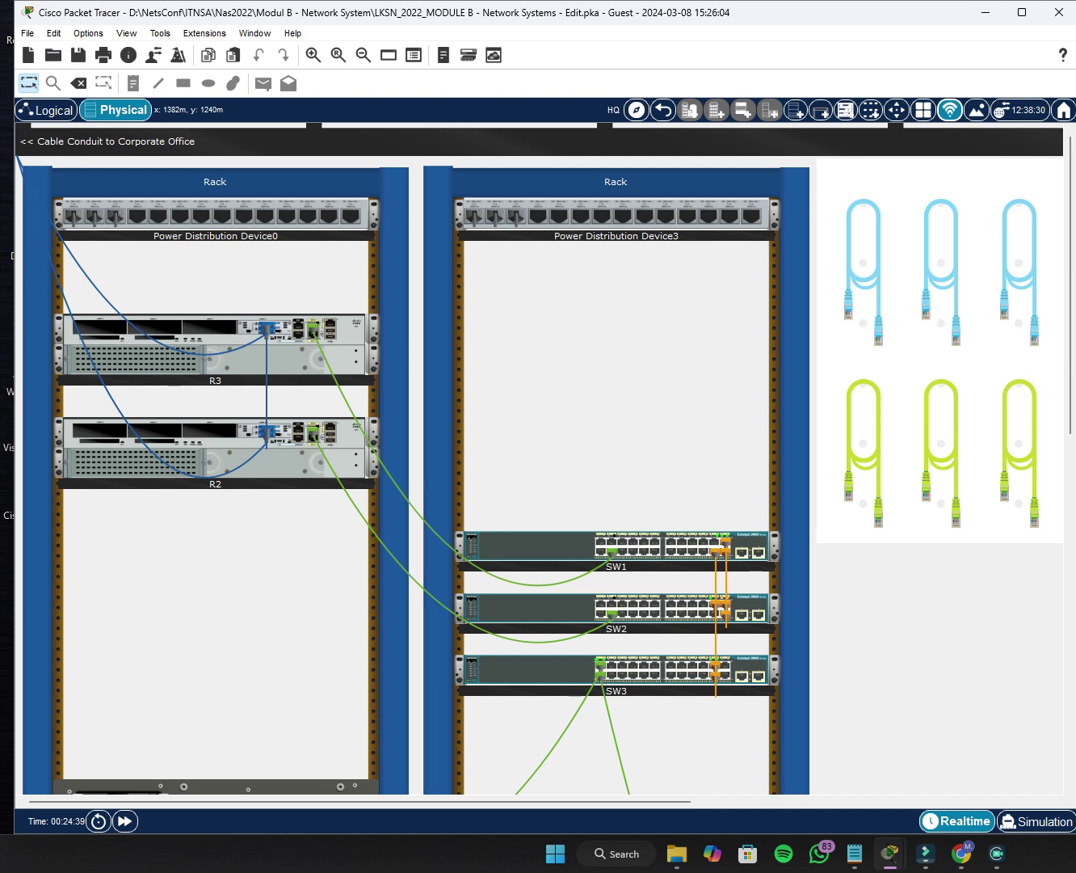
pyautogui.scroll(-1, 574, 445)
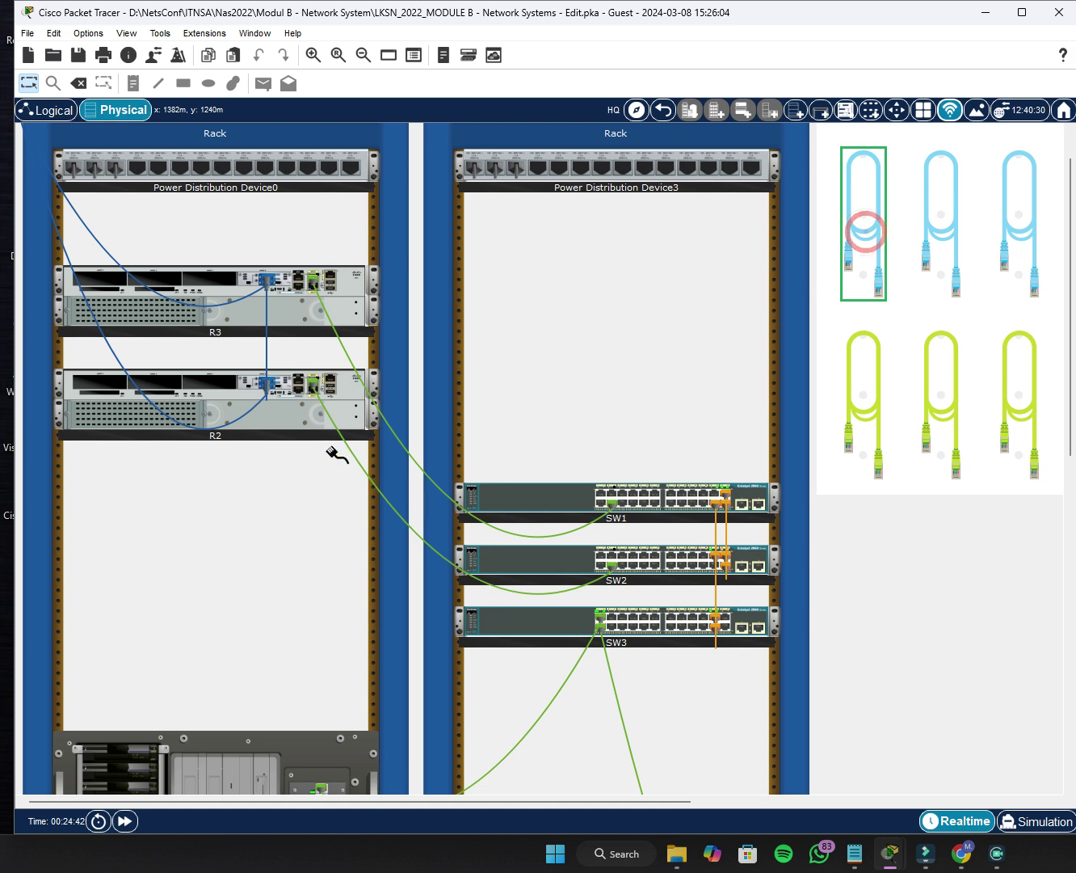
pyautogui.scroll(-4, 610, 497)
pyautogui.scroll(3, 842, 269)
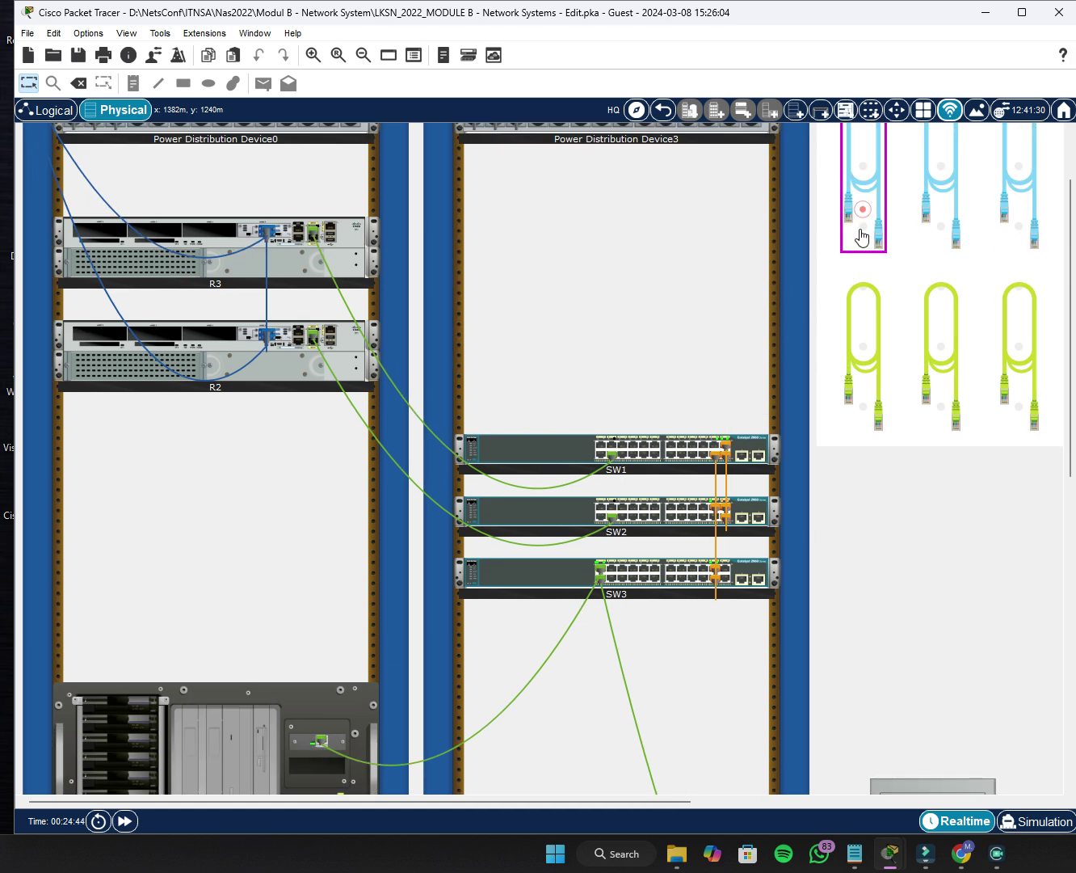
pyautogui.scroll(-4, 845, 593)
pyautogui.scroll(1, 824, 569)
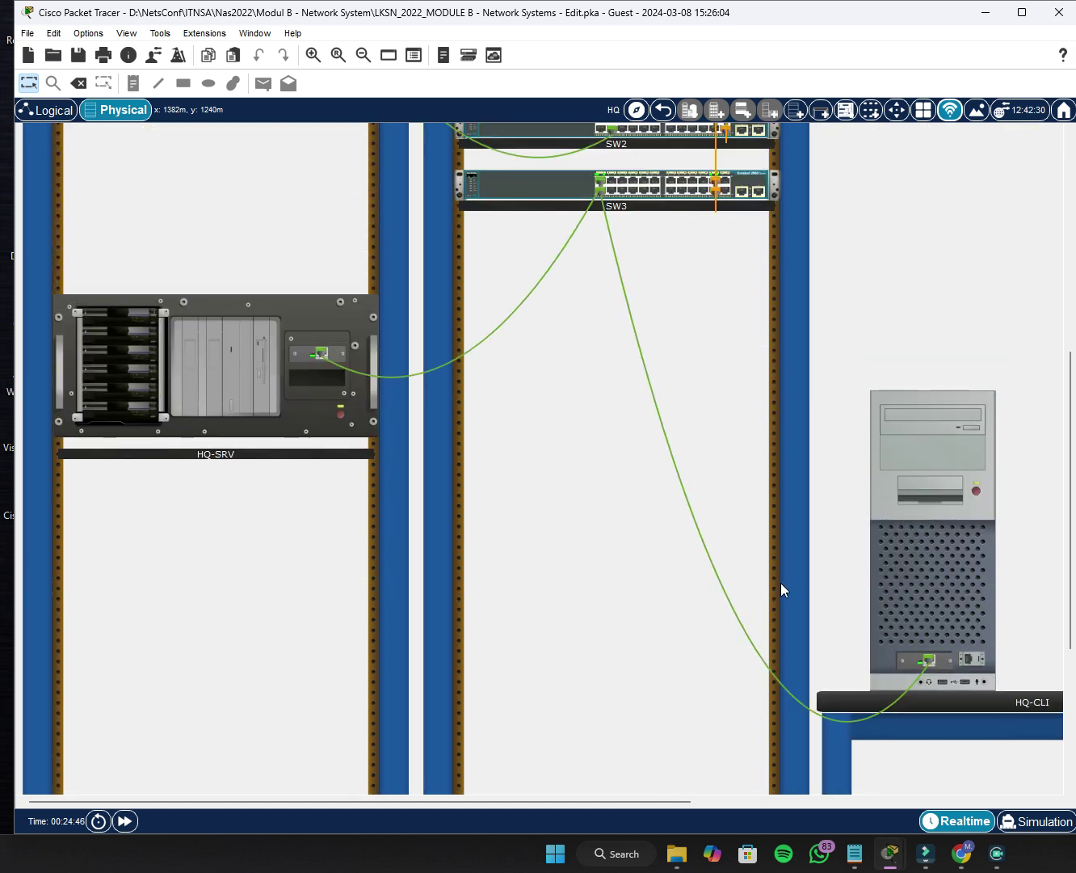
pyautogui.scroll(-2, 797, 578)
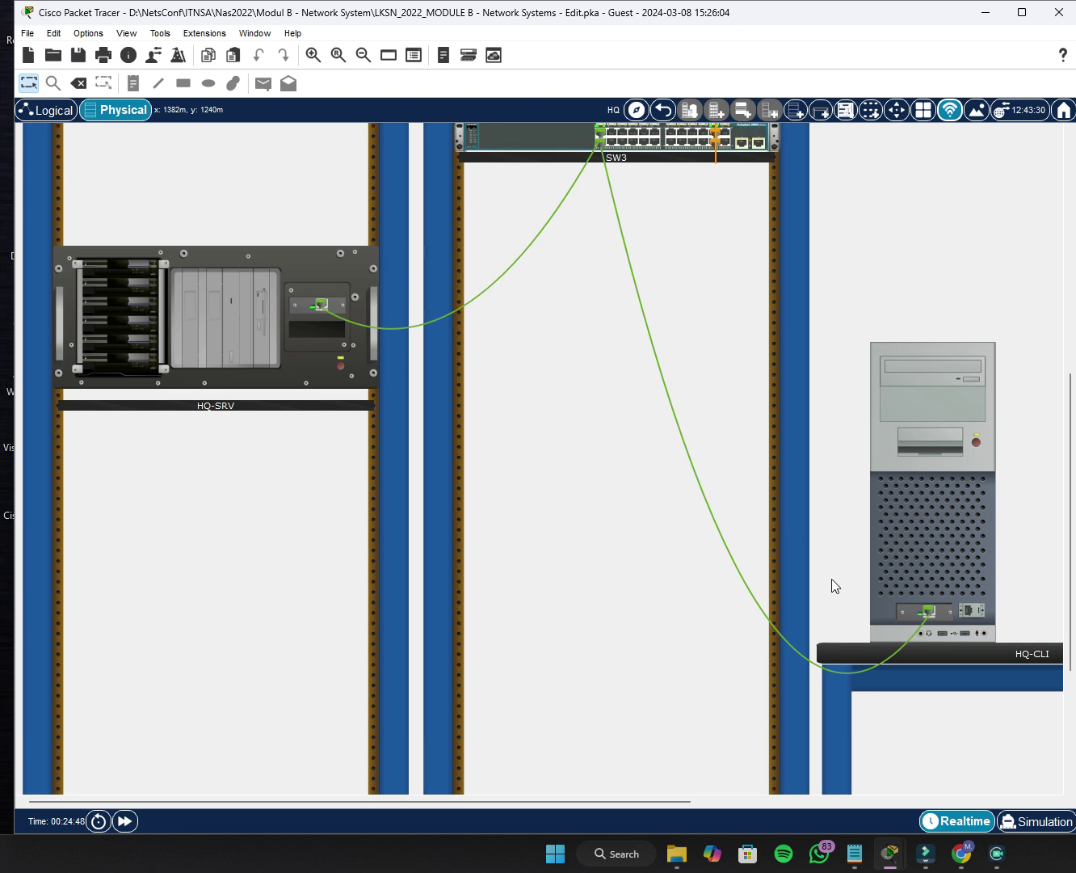
pyautogui.moveTo(646, 799); pyautogui.dragTo(696, 730)
pyautogui.scroll(7, 554, 695)
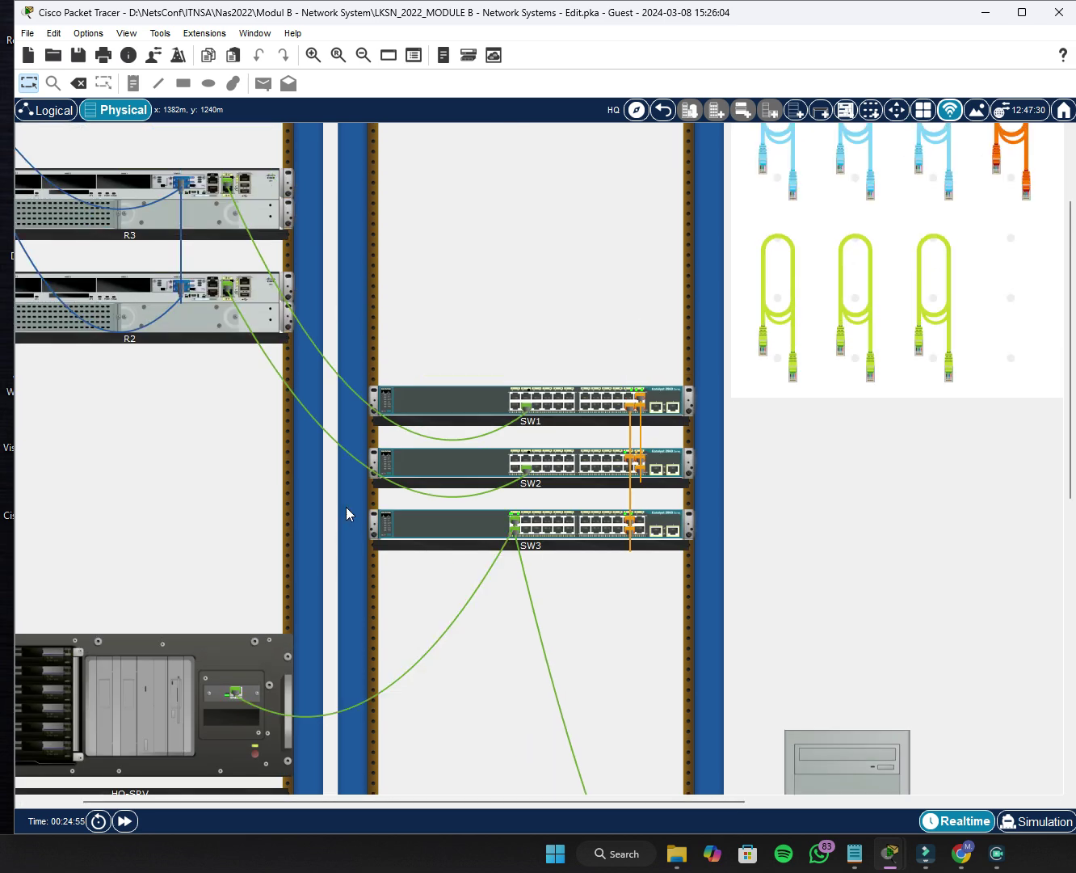
# Connect a blue console cable from R2's console port to HQ-CLI's RS-232 port.
pyautogui.click(778, 154)
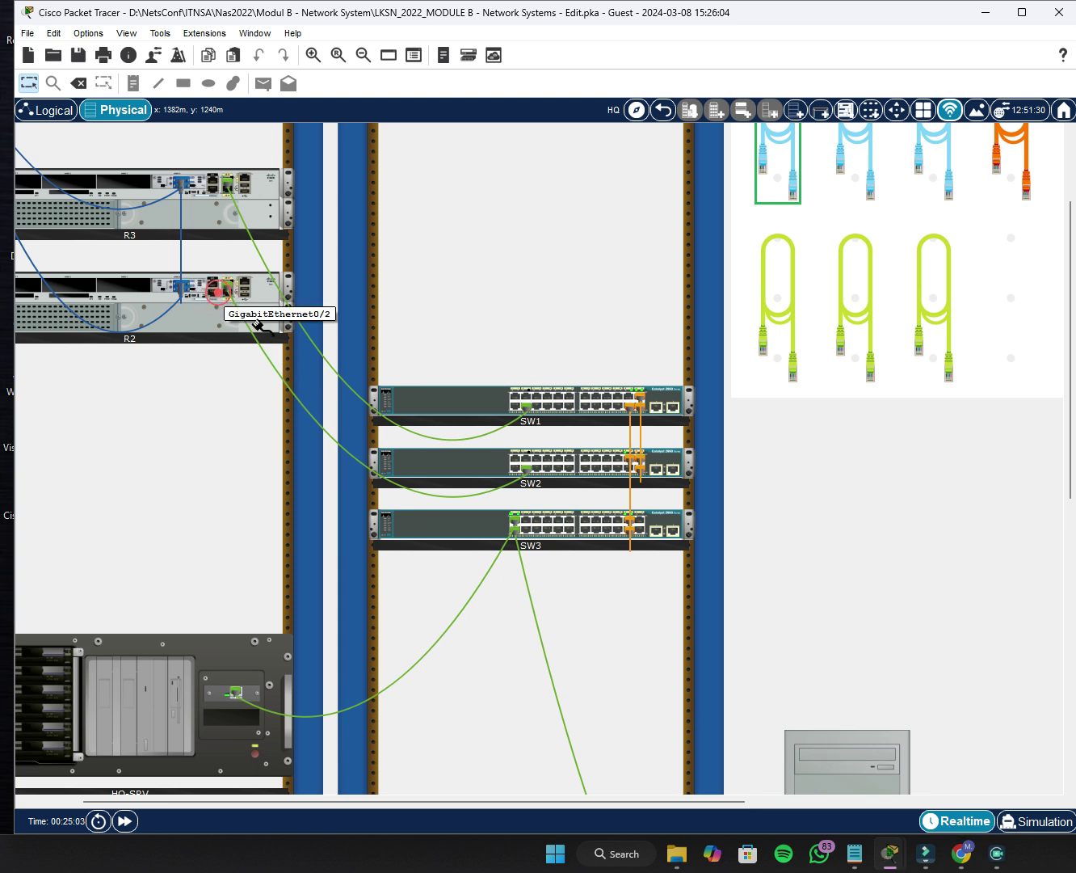
pyautogui.click(217, 291)
pyautogui.scroll(-3, 819, 653)
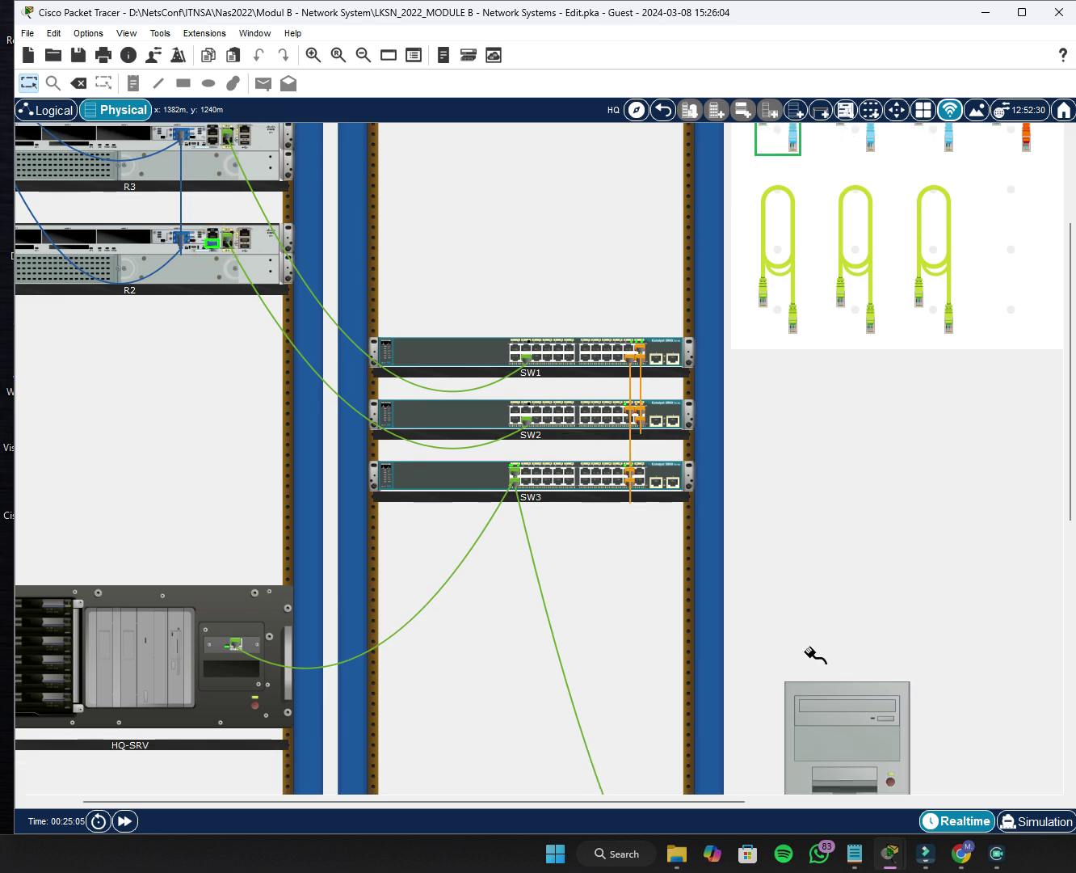
pyautogui.scroll(-1, 814, 673)
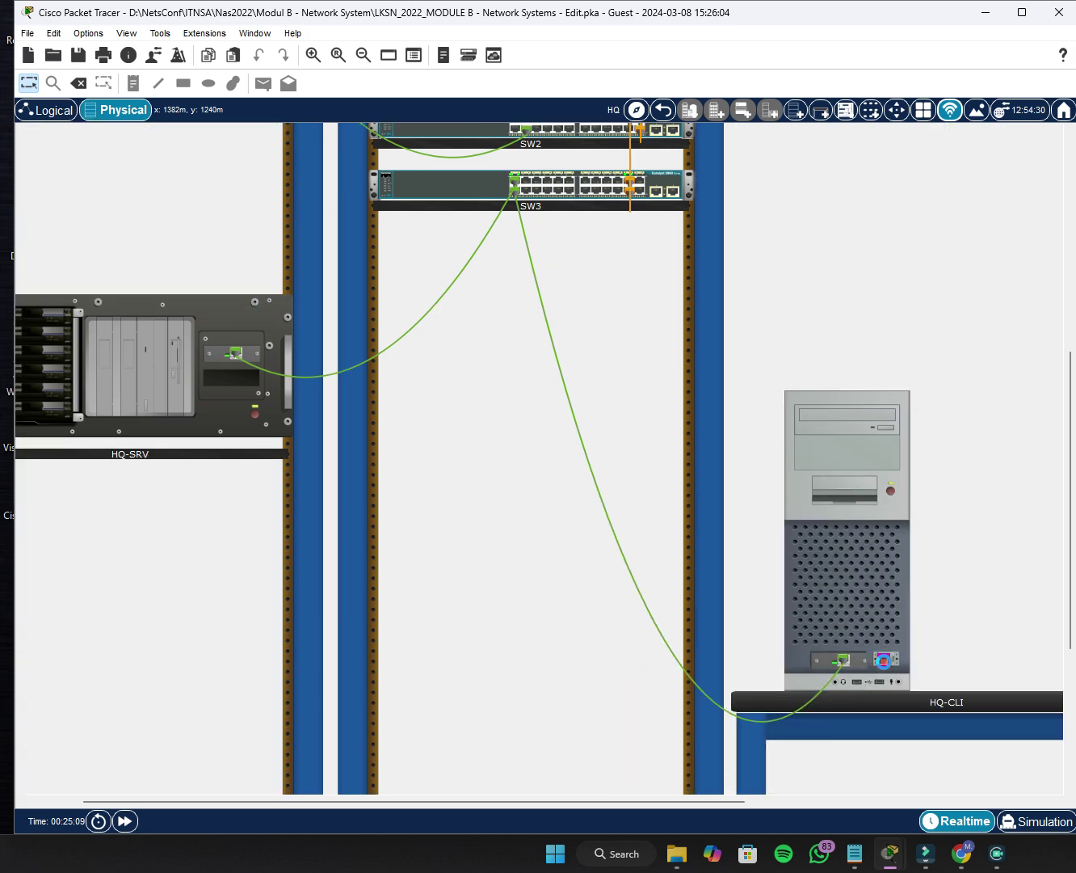
pyautogui.click(885, 660)
pyautogui.scroll(4, 439, 640)
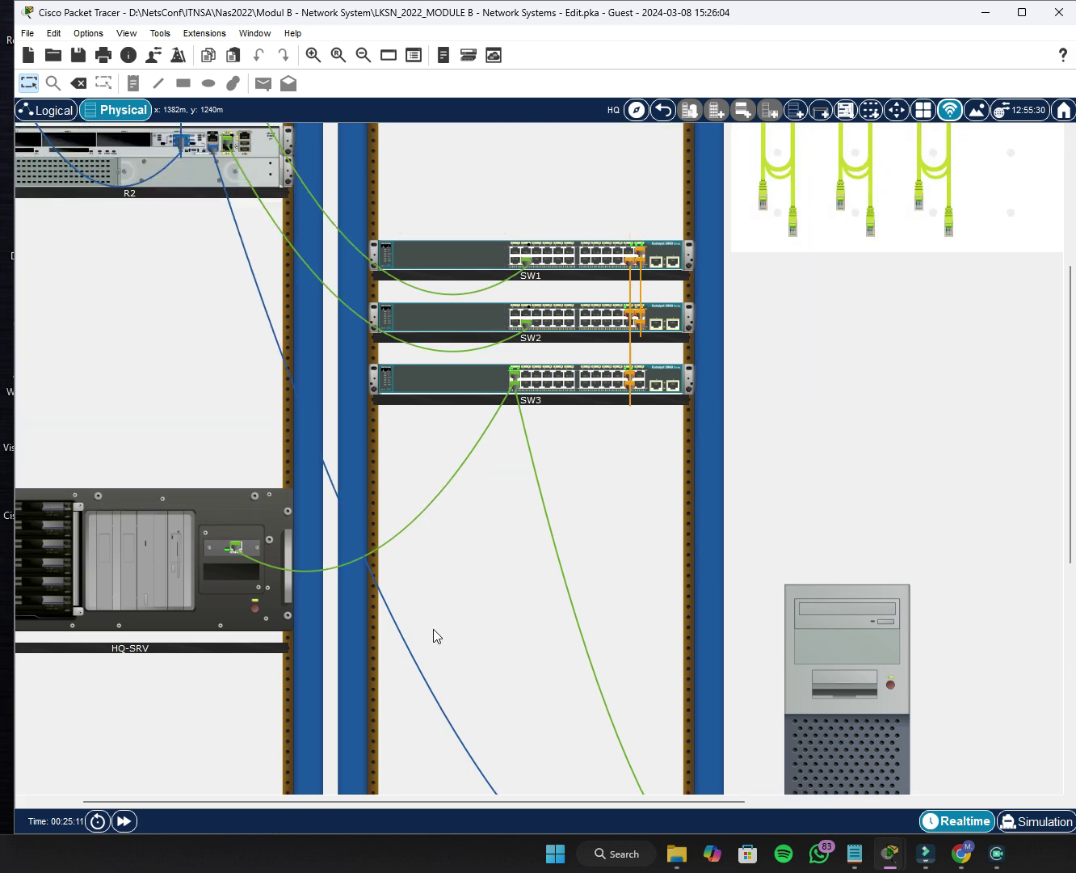
pyautogui.scroll(-3, 775, 571)
# Connect HQ-CLI's terminal to the router and enter global configuration mode.
pyautogui.click(867, 676)
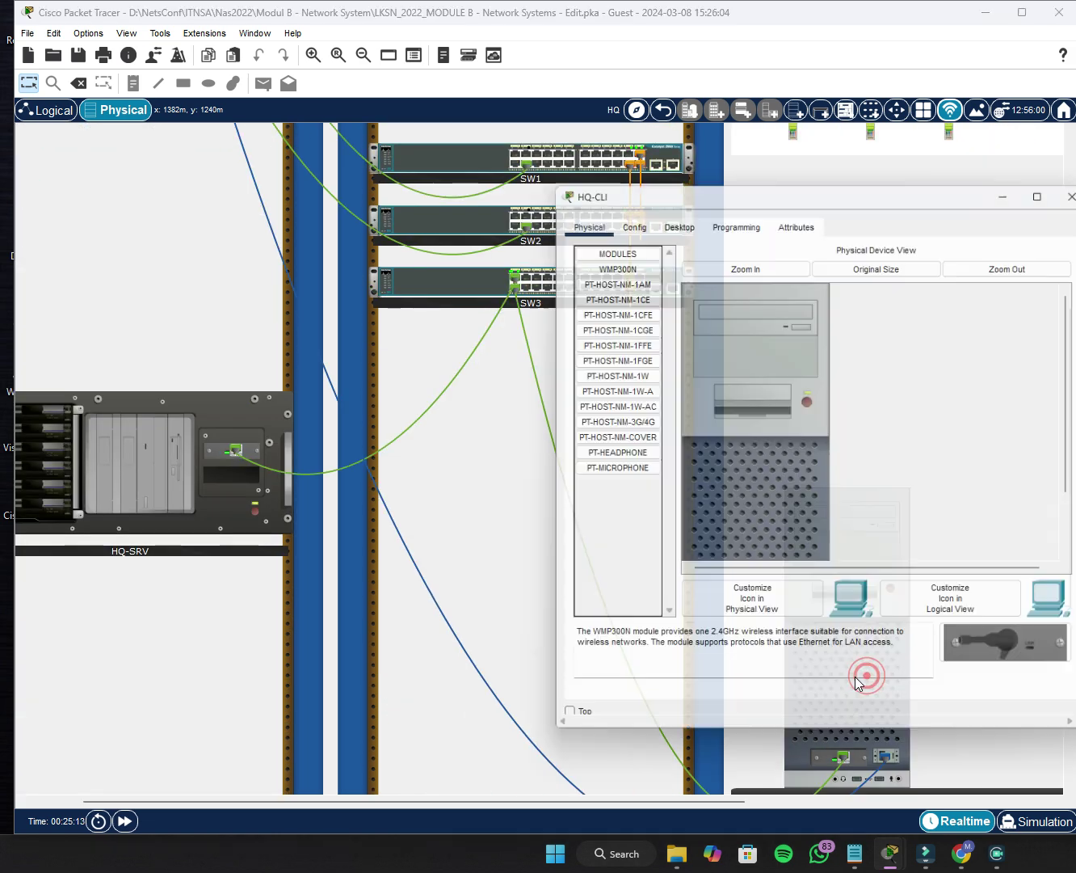
pyautogui.click(673, 215)
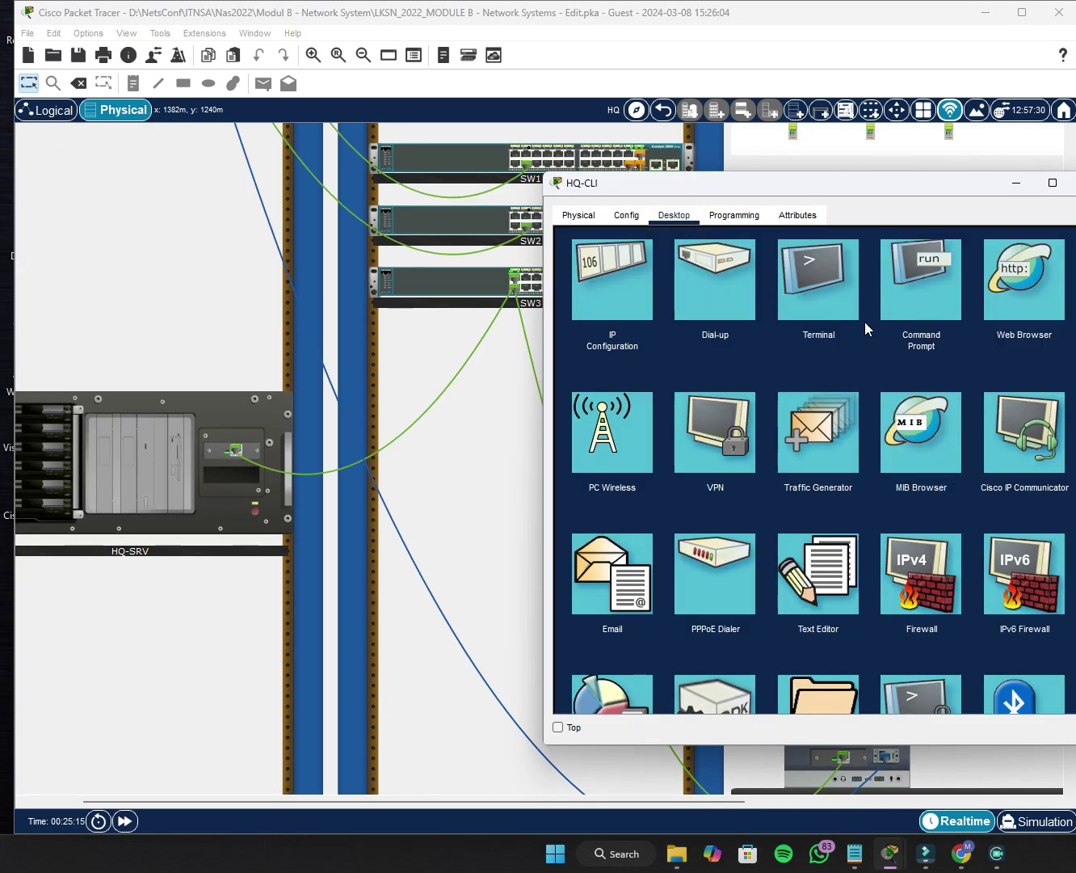
pyautogui.click(813, 280)
pyautogui.click(1048, 395)
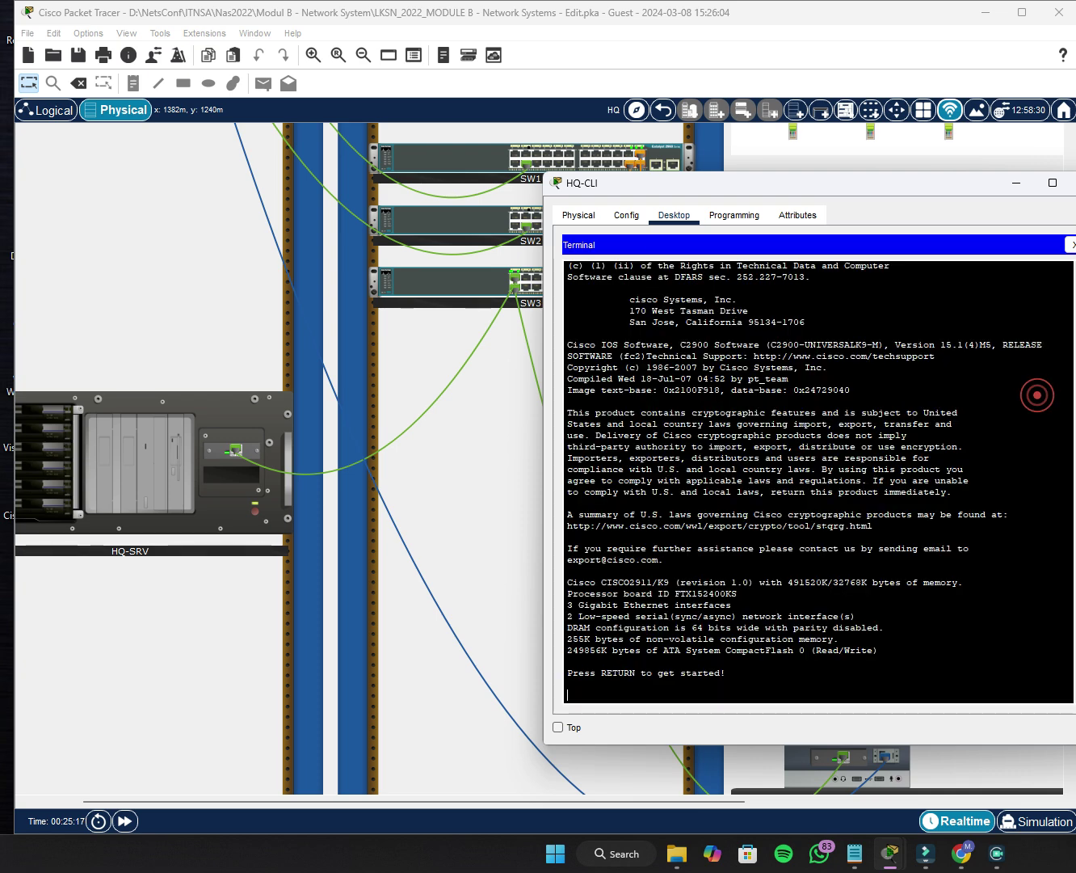
pyautogui.press('Return')
pyautogui.write('en')
pyautogui.press('Return')
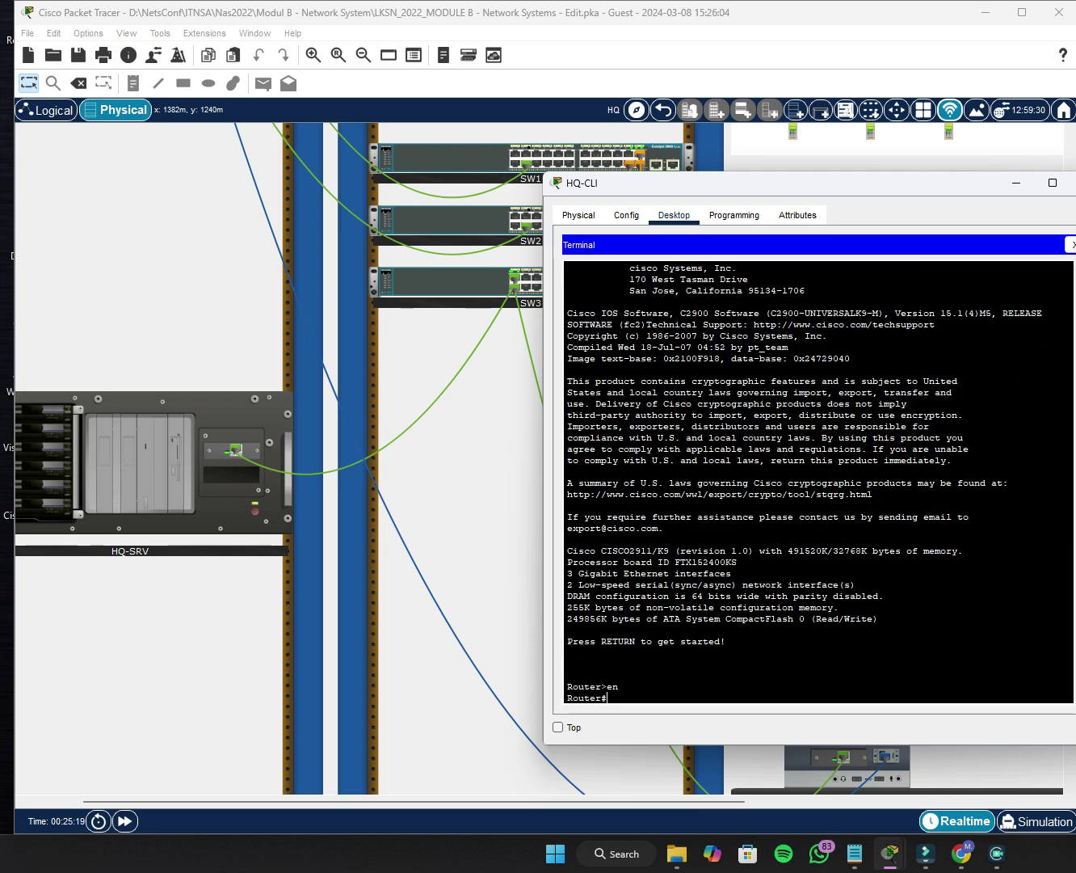
pyautogui.write('conf t')
pyautogui.press('Return')
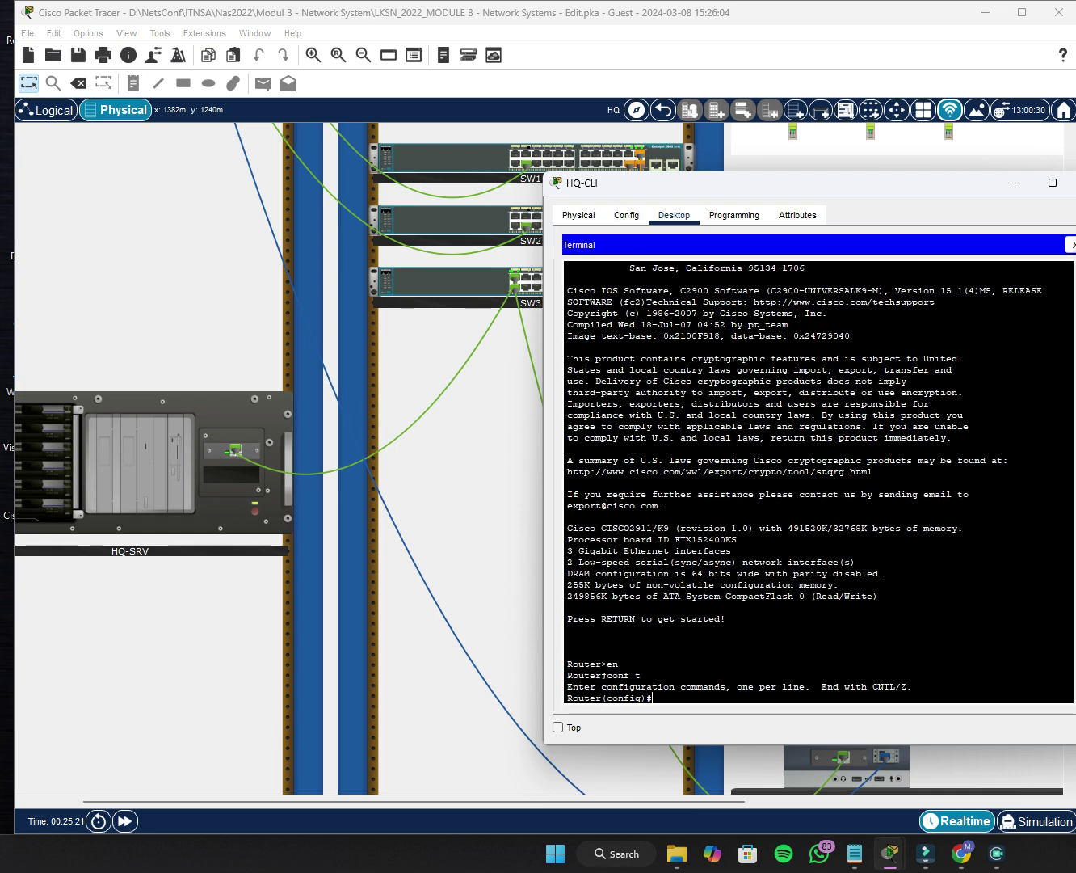
# Set the router's hostname to R2 and its domain name to lksn2022.id.
pyautogui.write('host')
pyautogui.press('Tab')
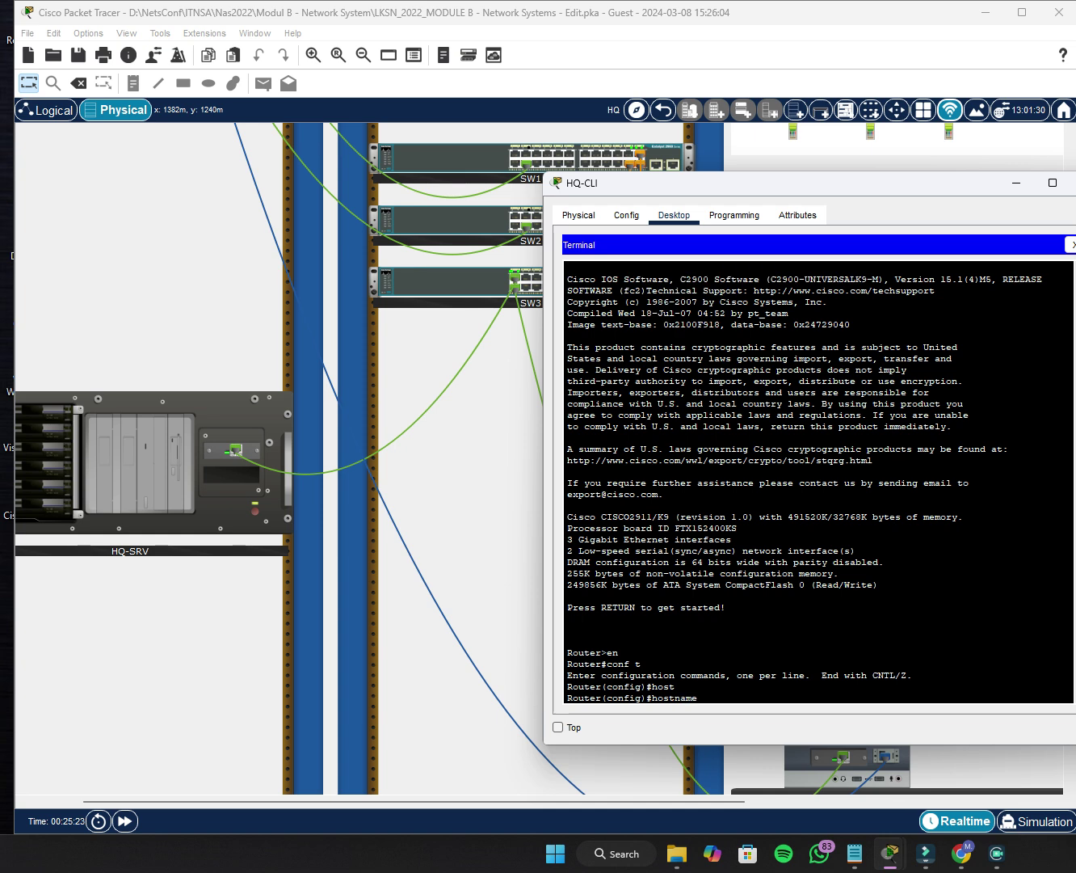
pyautogui.write('R2')
pyautogui.press('Return')
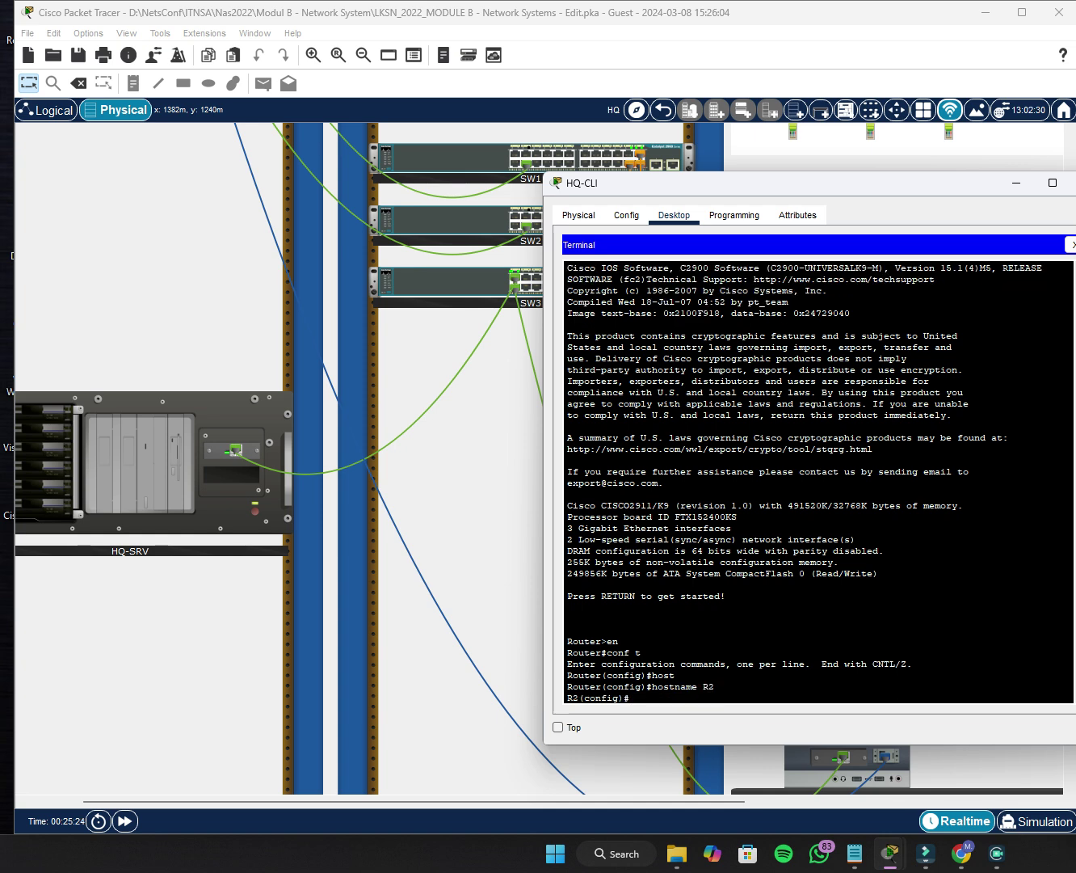
pyautogui.write('ip domain')
pyautogui.press('Tab')
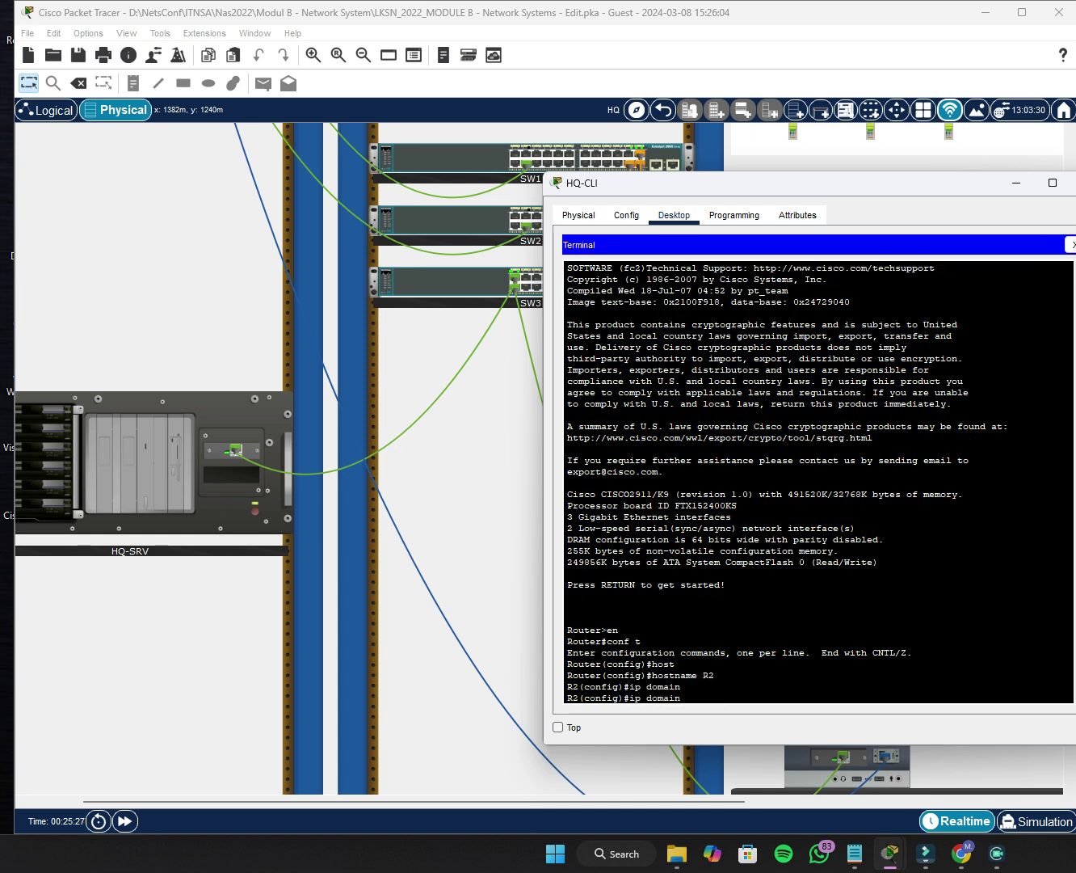
pyautogui.write('-na')
pyautogui.press('Tab')
pyautogui.write('lksn')
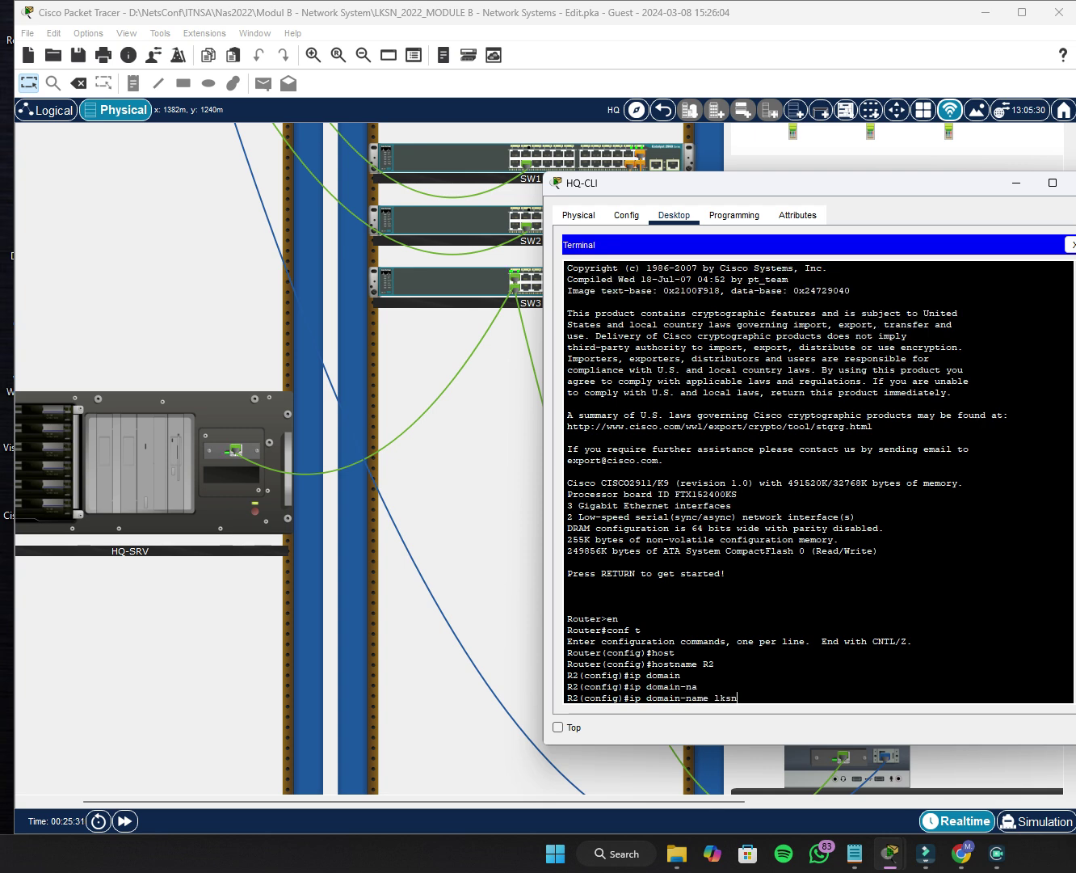
pyautogui.write('2022.id')
pyautogui.press('Return')
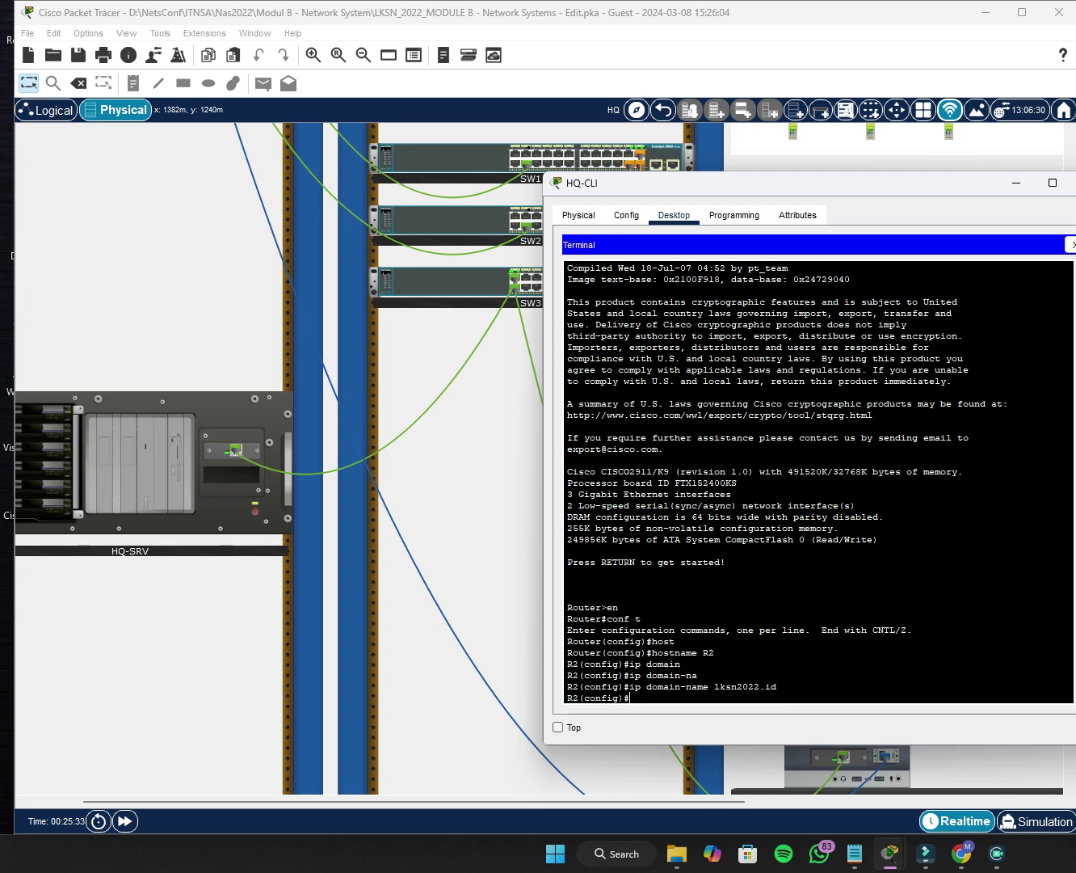
# Set the enable secret password on R2.
pyautogui.write('enable')
pyautogui.press('Tab')
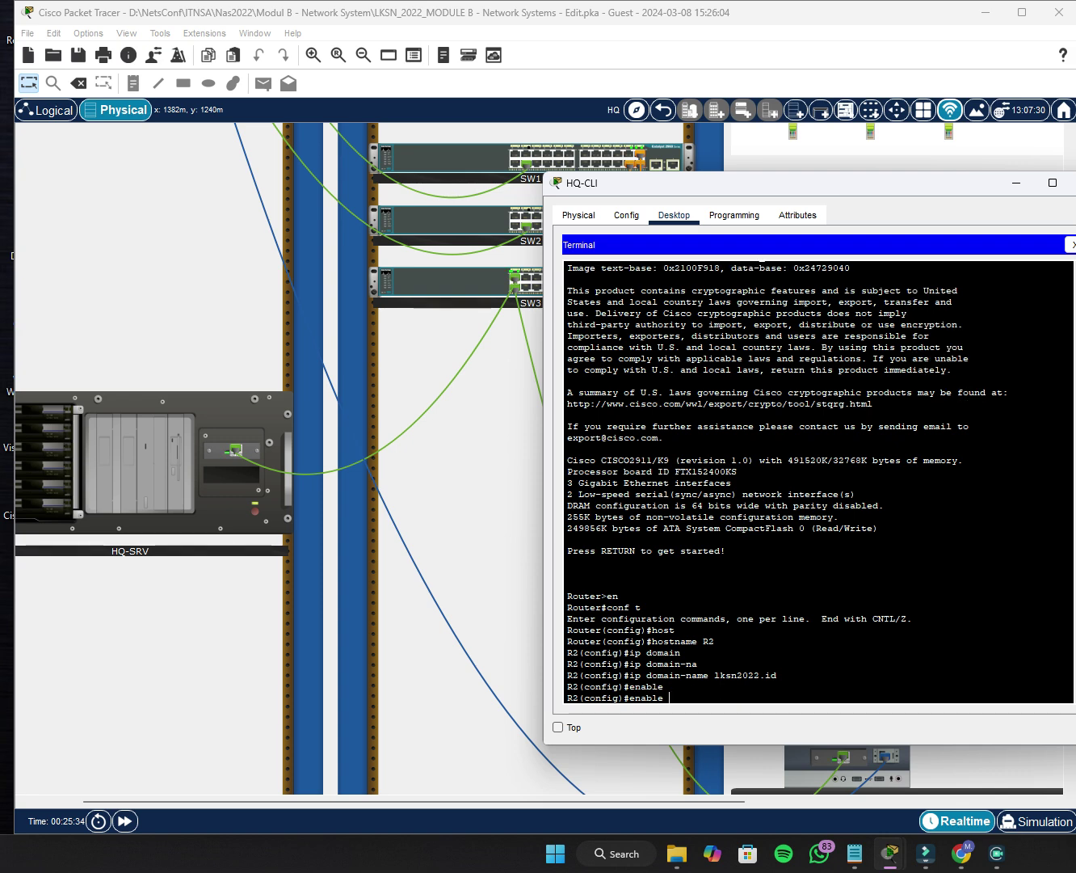
pyautogui.write('sec')
pyautogui.press('Tab')
pyautogui.write('Ski')
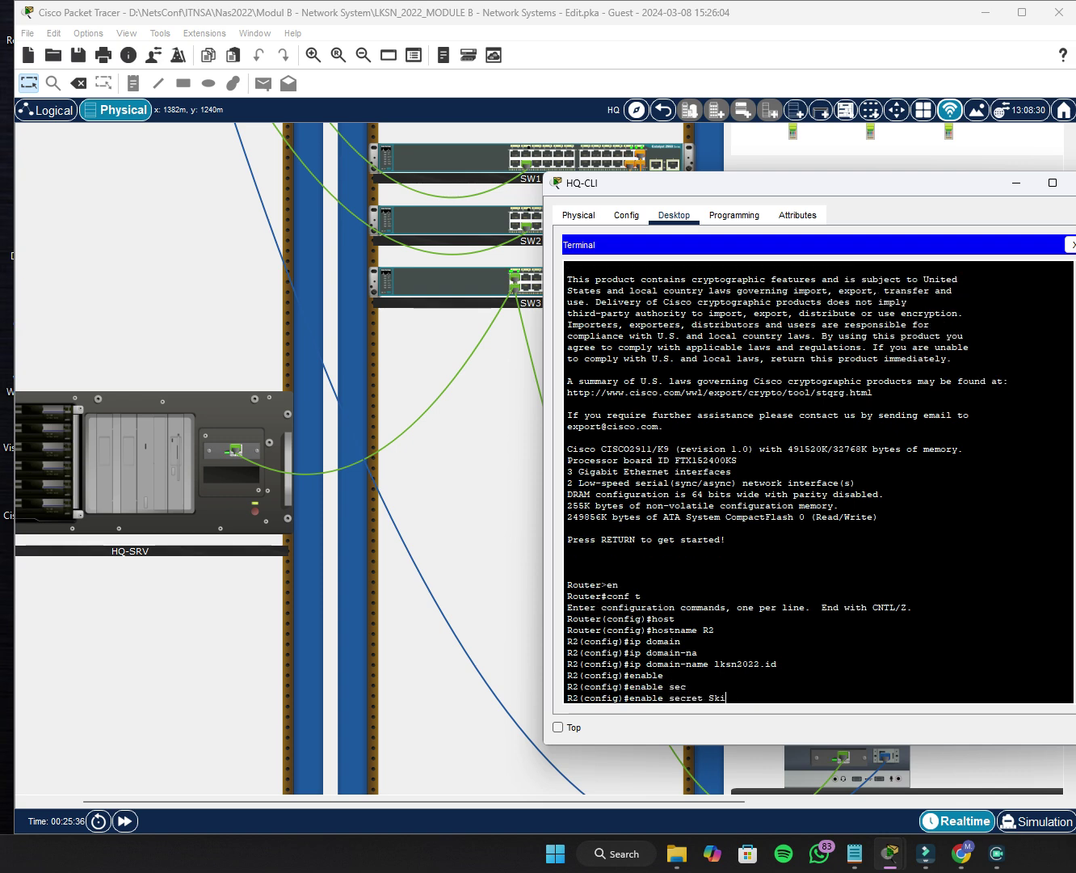
pyautogui.write('lls39')
pyautogui.press('Return')
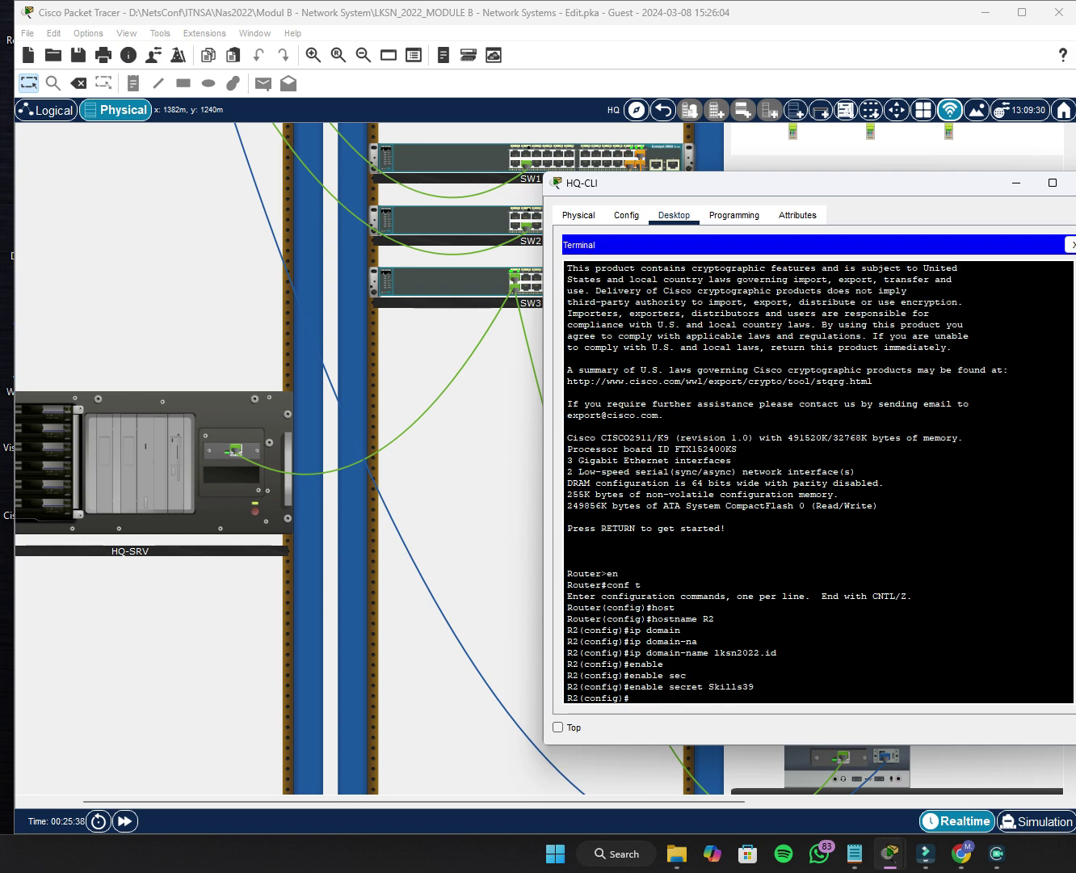
# Create user admin with privilege 15 and a secret password, then leave the terminal.
pyautogui.write('userna')
pyautogui.press('Tab')
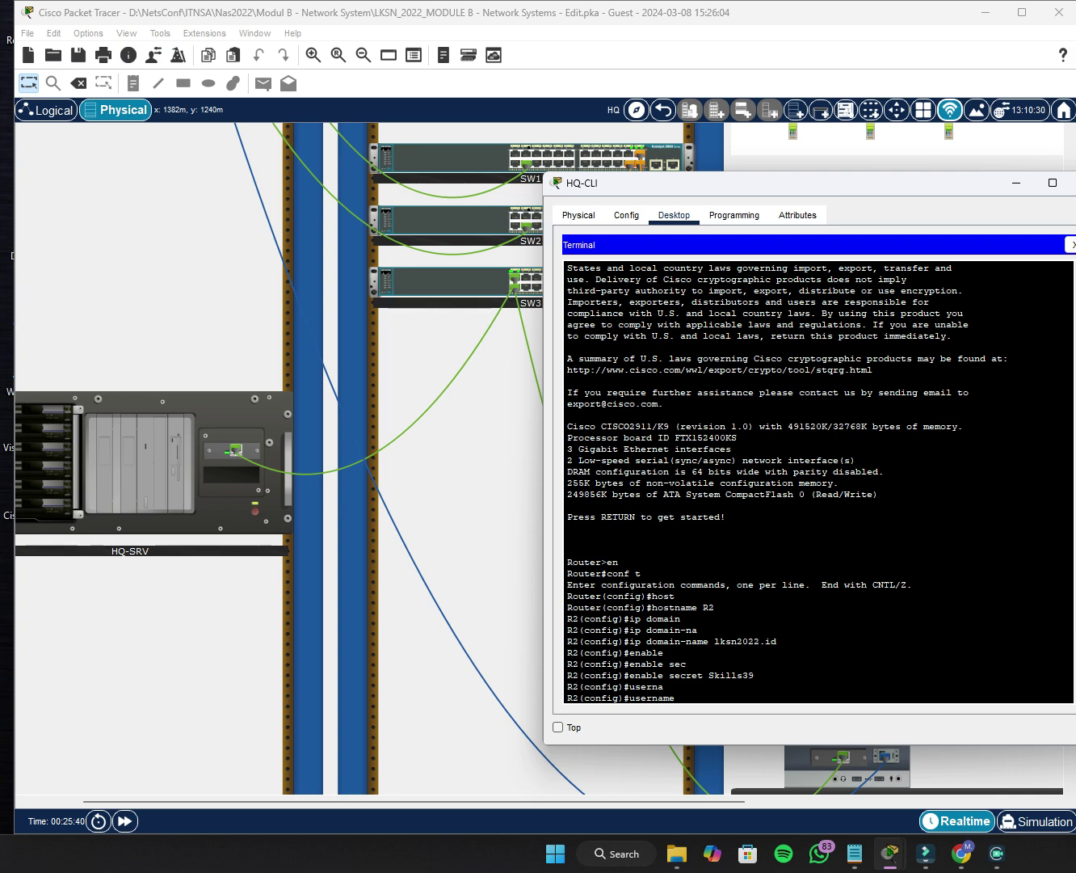
pyautogui.write('admin priv')
pyautogui.press('Tab')
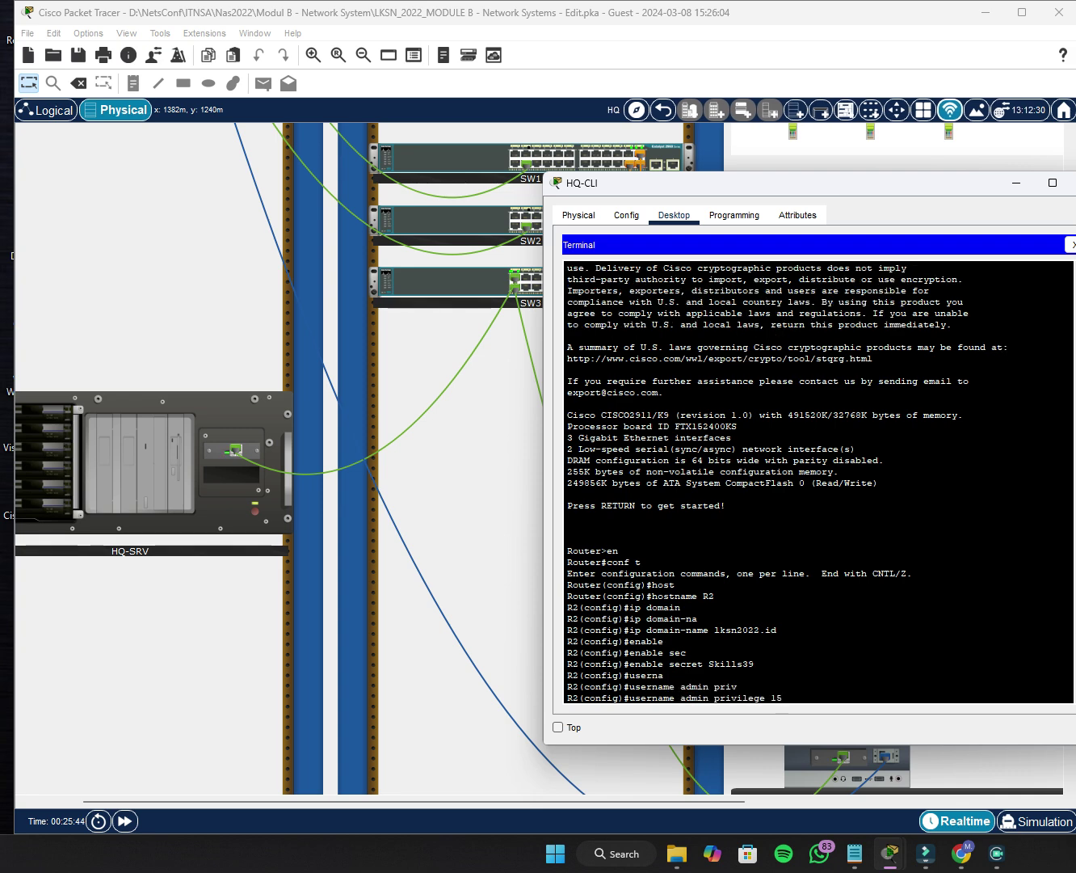
pyautogui.write('15 sec')
pyautogui.press('Tab')
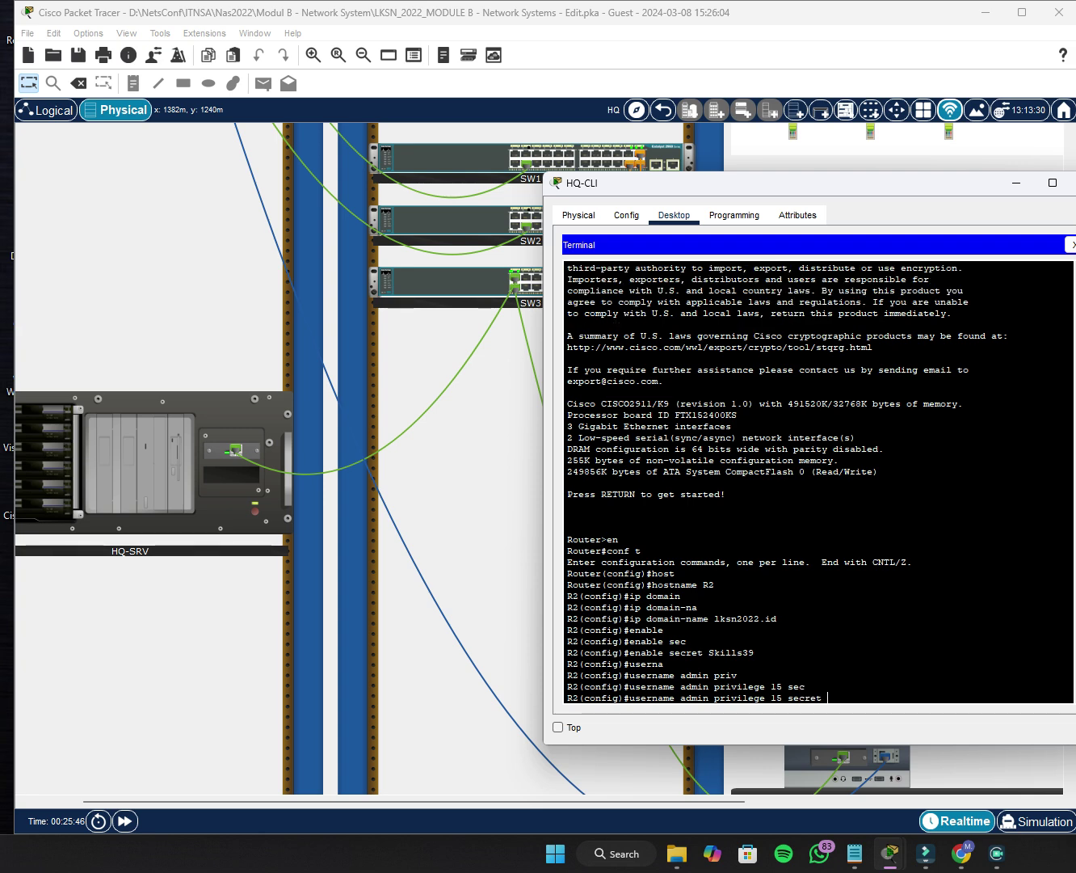
pyautogui.write('SA')
pyautogui.write('i')
pyautogui.write('lls39')
pyautogui.press('Return')
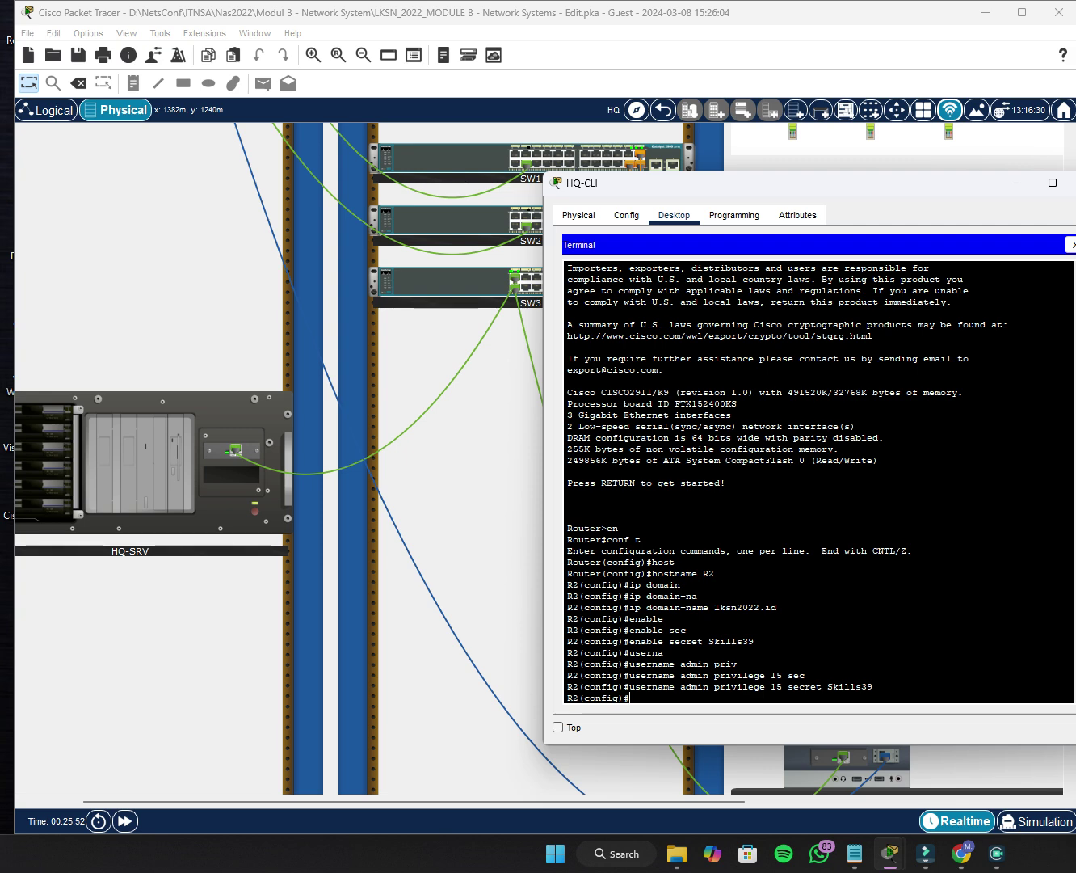
pyautogui.click(1072, 244)
# Move HQ-CLI's console cable from R2 to R3's console port and reopen HQ-CLI.
pyautogui.click(1074, 182)
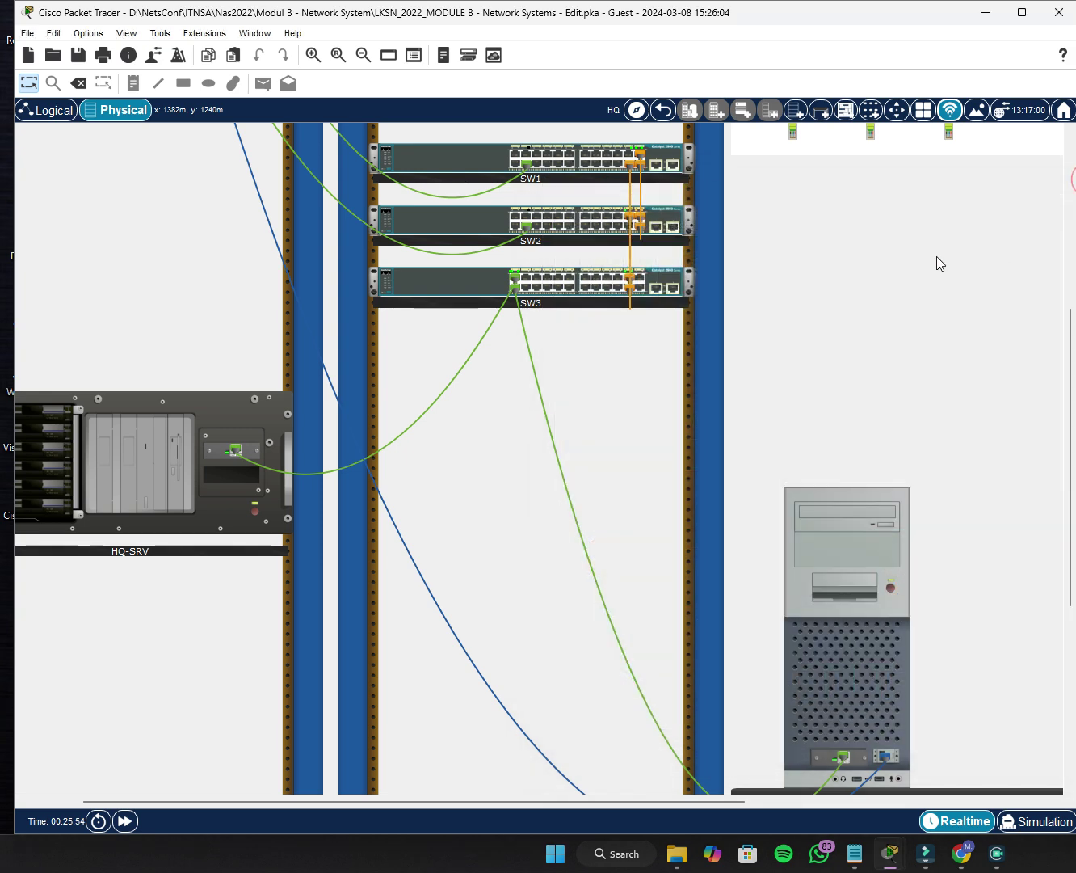
pyautogui.scroll(4, 418, 498)
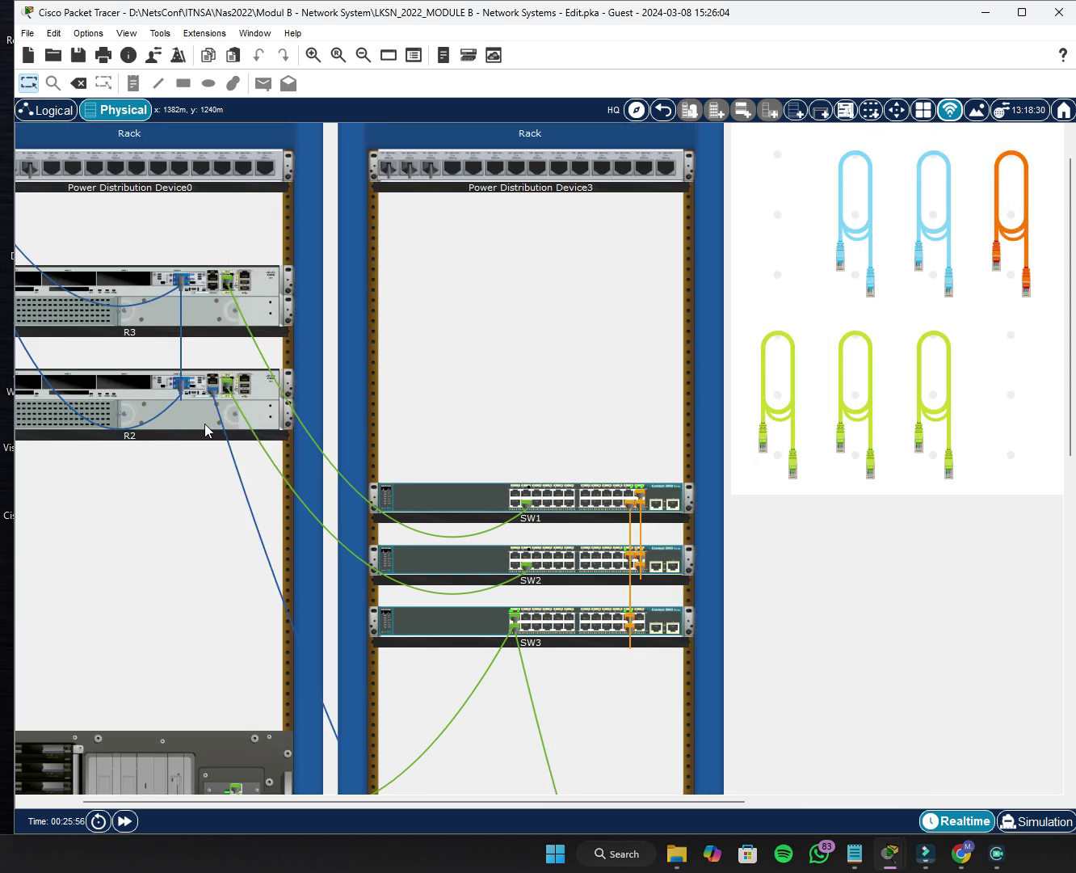
pyautogui.moveTo(214, 386); pyautogui.dragTo(217, 294)
pyautogui.scroll(-5, 693, 517)
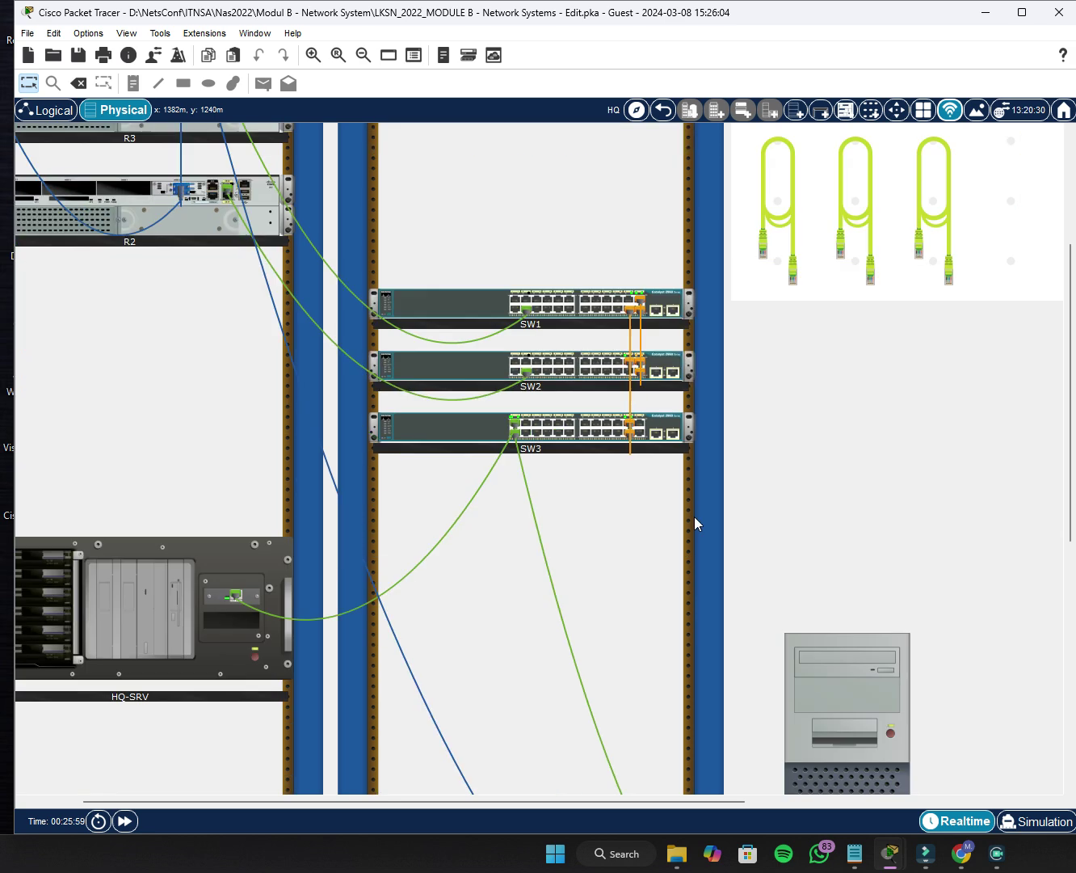
pyautogui.click(797, 513)
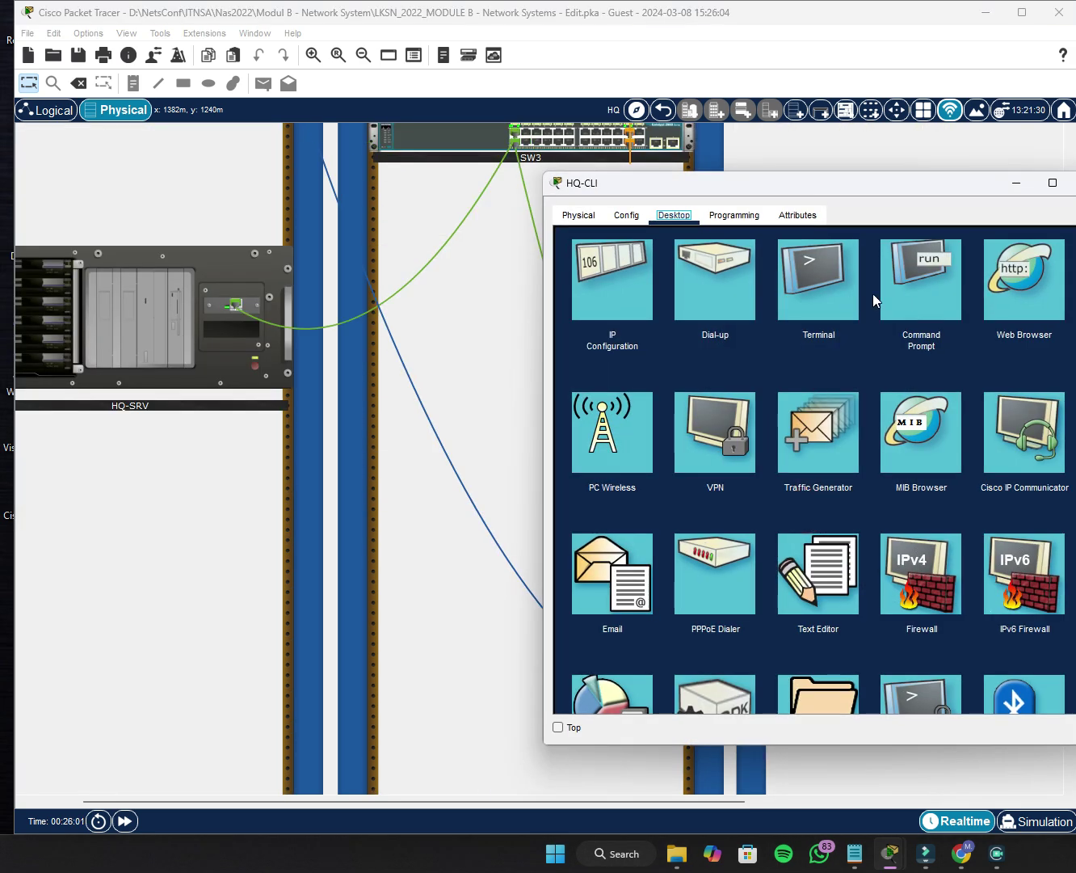
# Connect HQ-CLI's terminal to R3 and enter global configuration mode.
pyautogui.click(825, 279)
pyautogui.click(1049, 395)
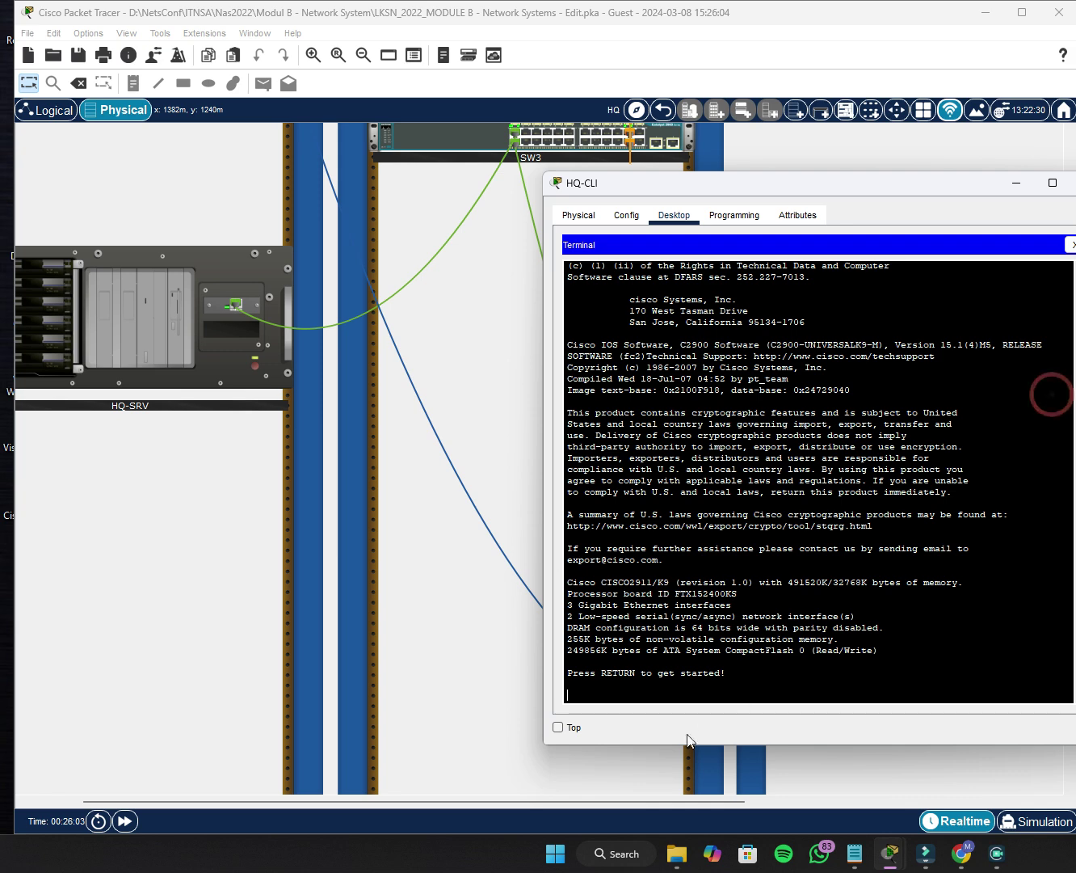
pyautogui.press('Return')
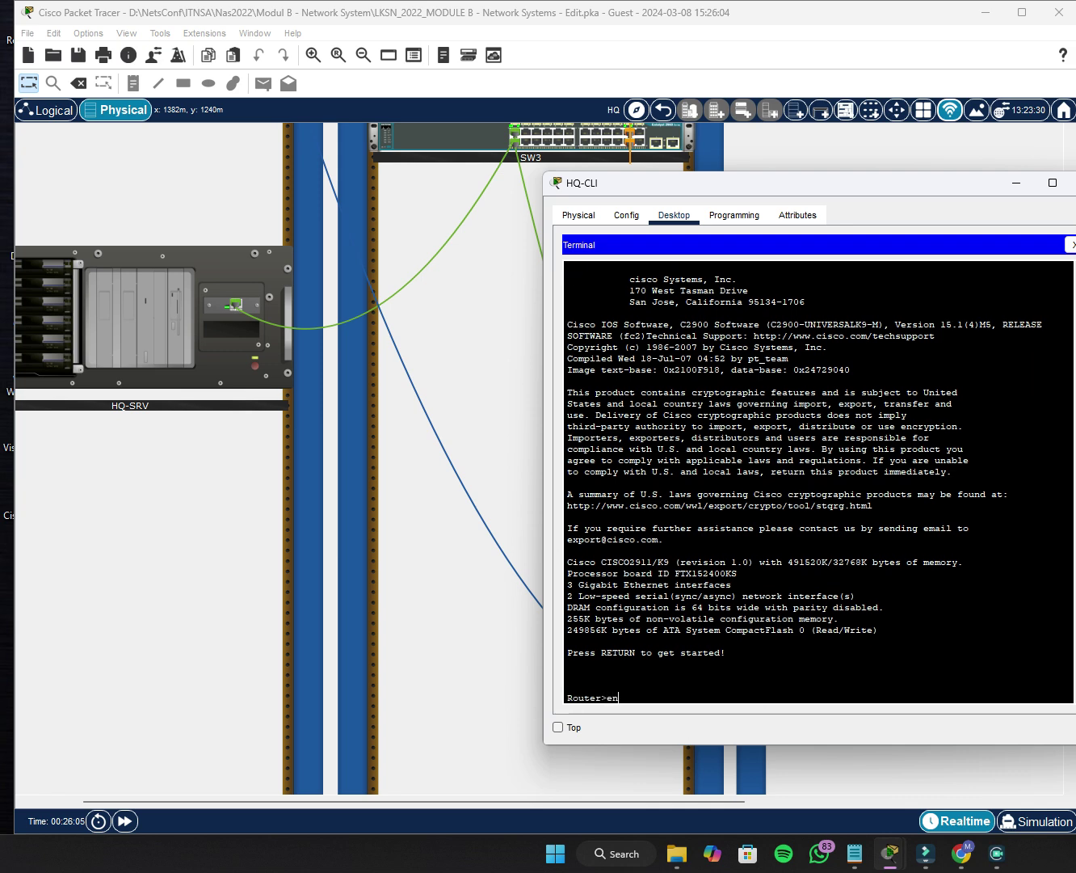
pyautogui.write('en')
pyautogui.press('Return')
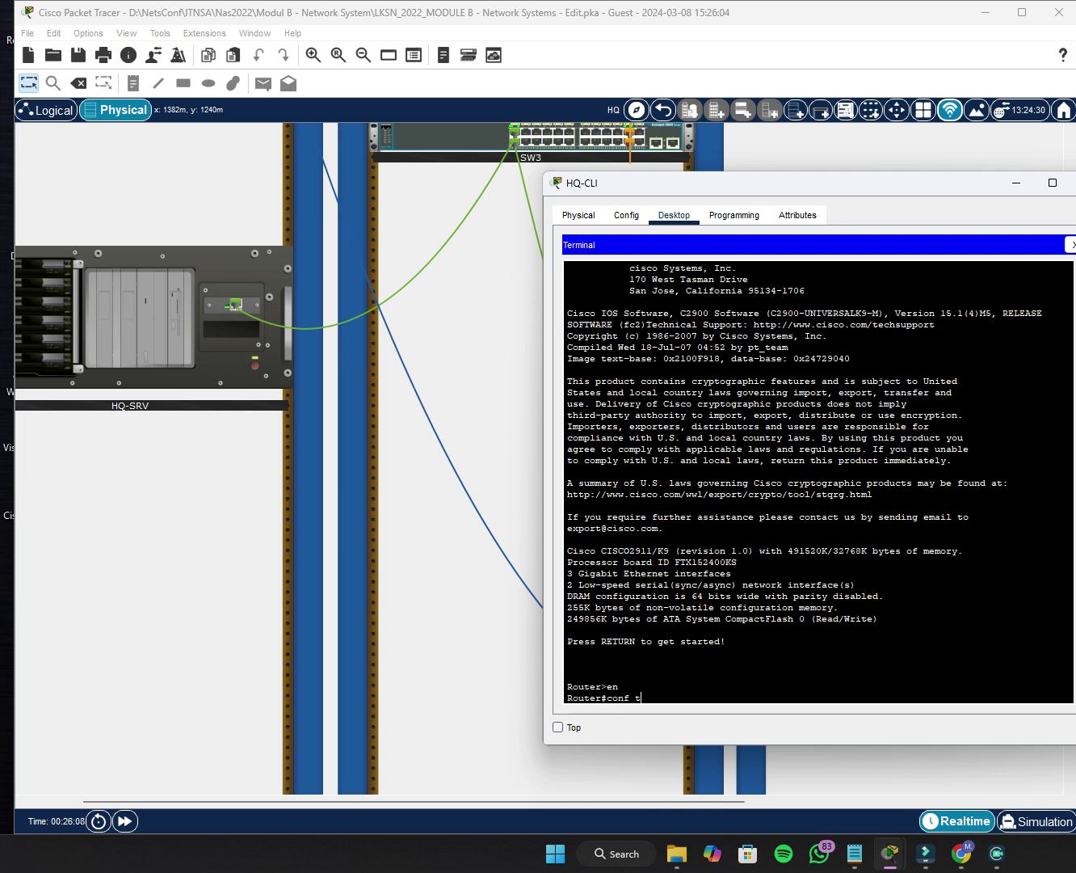
pyautogui.write('conf t')
pyautogui.press('Return')
# Set the router's hostname to R3.
pyautogui.write('hostn')
pyautogui.press('Tab')
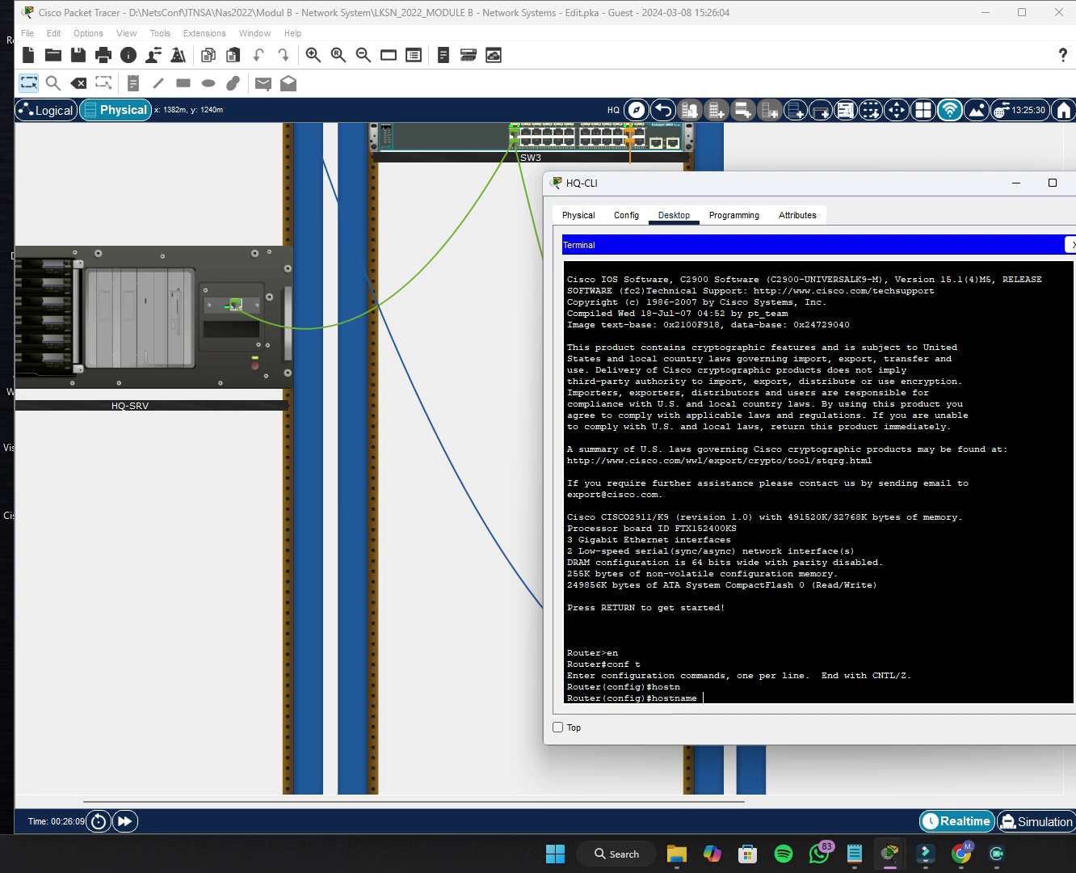
pyautogui.write('R3')
pyautogui.scroll(5, 148, 457)
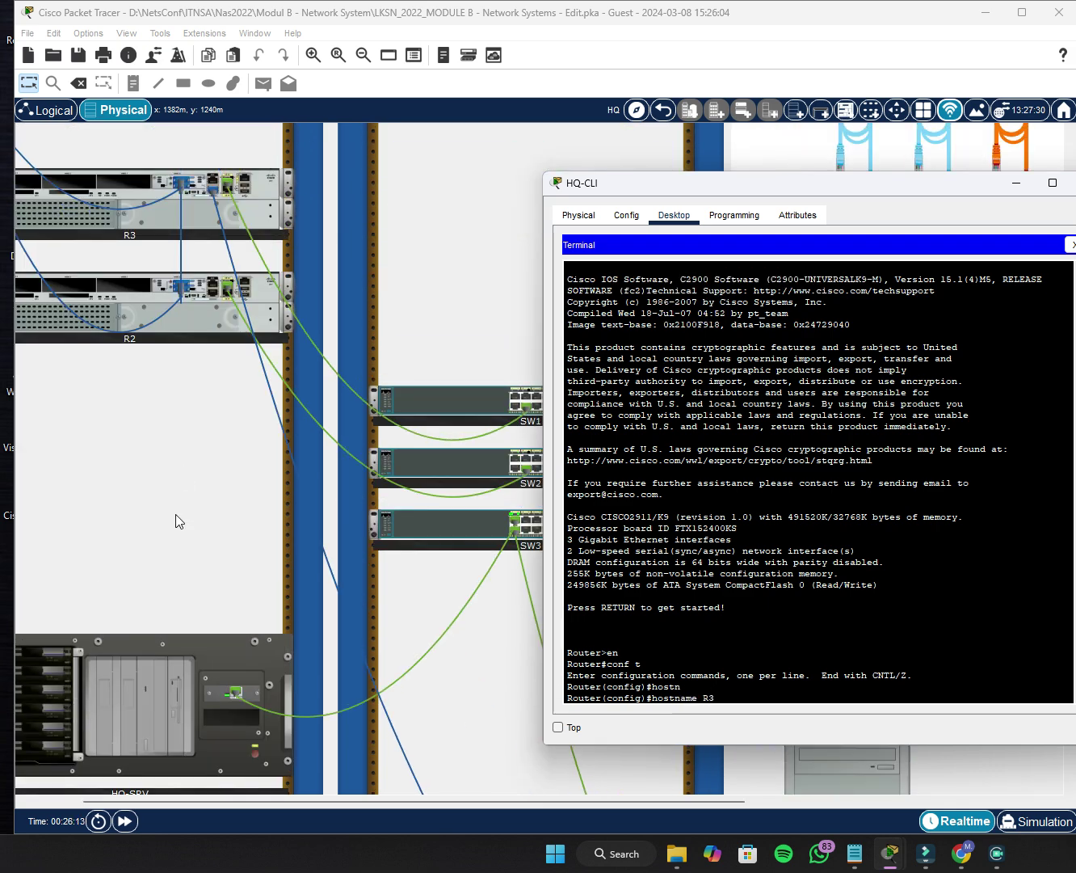
pyautogui.scroll(-5, 192, 489)
pyautogui.press('Return')
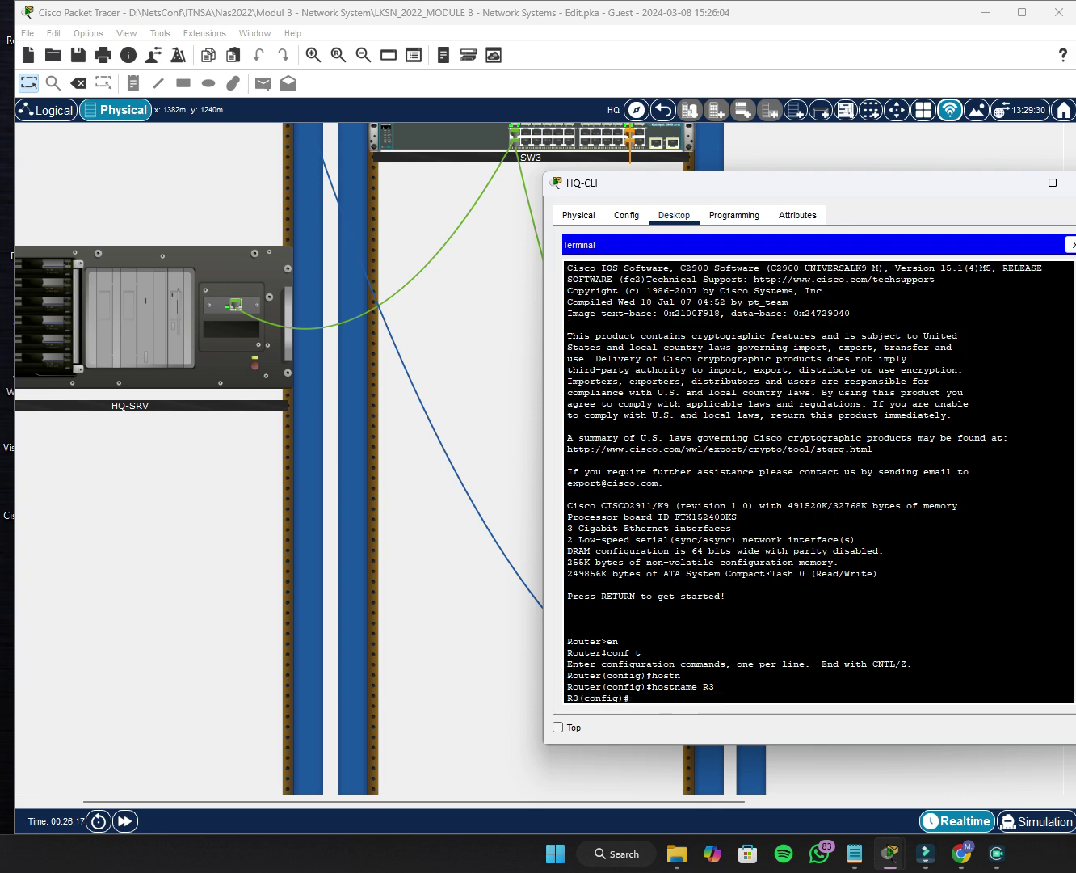
# Set R3's domain name to lksn2022.id.
pyautogui.write('IP DOM')
pyautogui.press('BackSpace')
pyautogui.press('BackSpace')
pyautogui.press('BackSpace')
pyautogui.write('ip domai')
pyautogui.press('Tab')
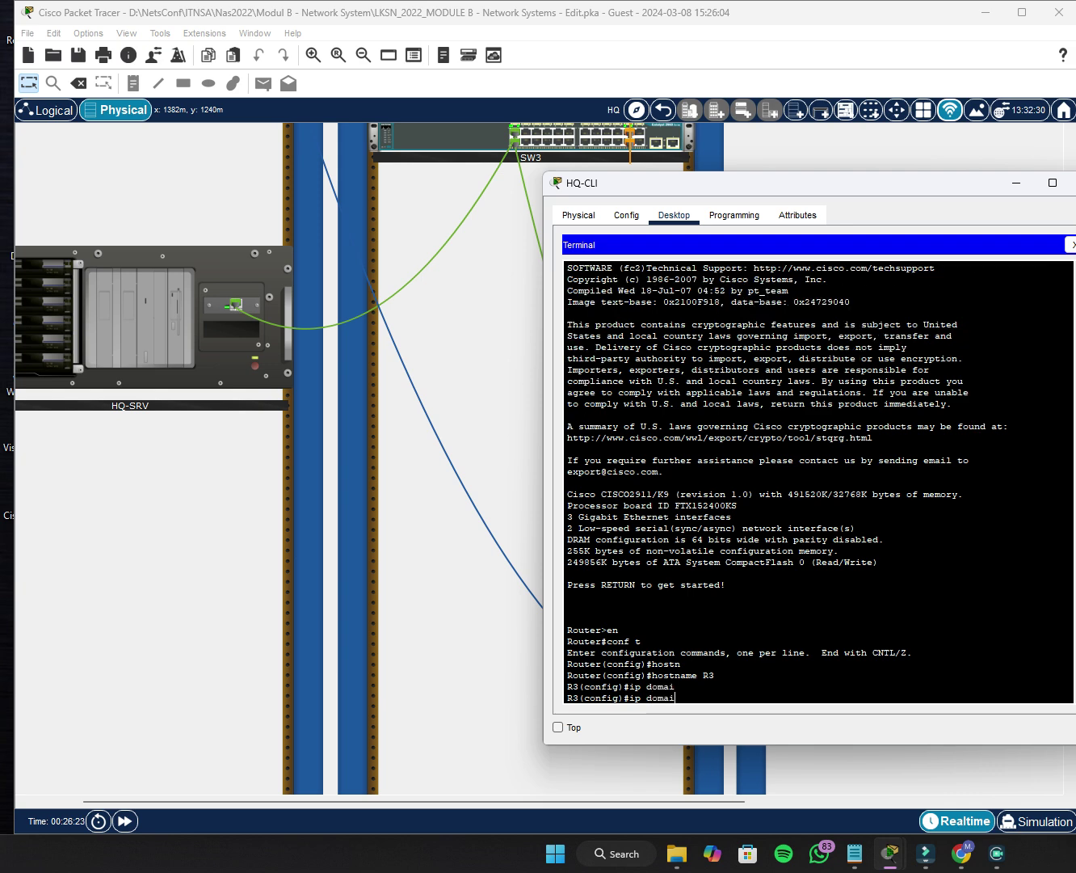
pyautogui.write('n-na')
pyautogui.press('Tab')
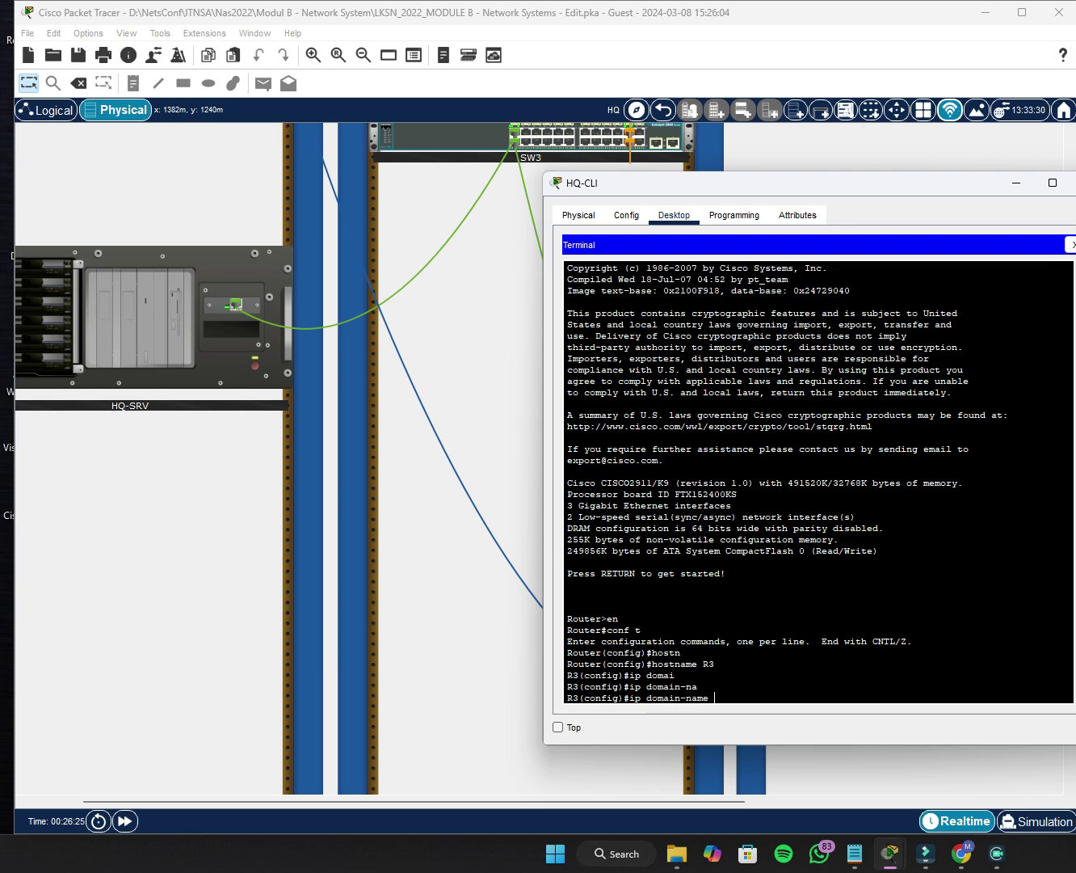
pyautogui.write('lksn2022.id')
pyautogui.press('Return')
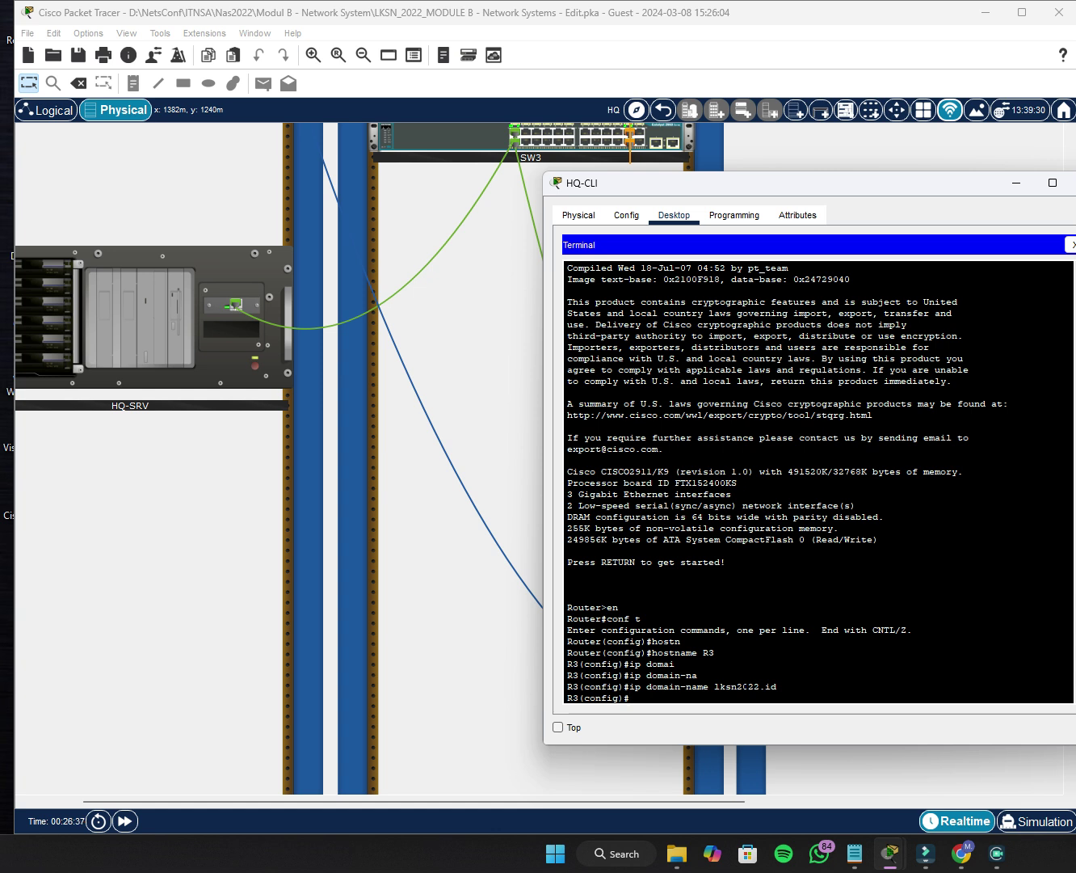
# Set the enable secret password on R3.
pyautogui.write('enabl')
pyautogui.press('Tab')
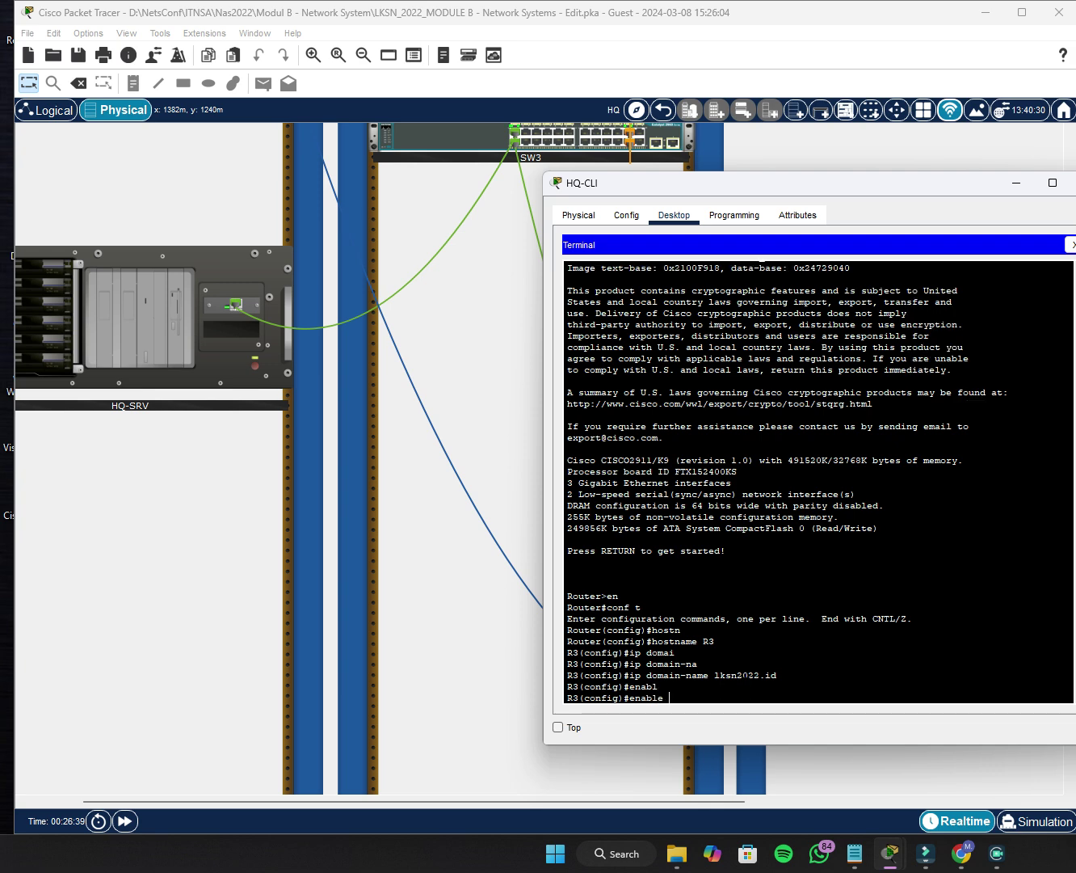
pyautogui.write('sec')
pyautogui.press('Tab')
pyautogui.write('Skil')
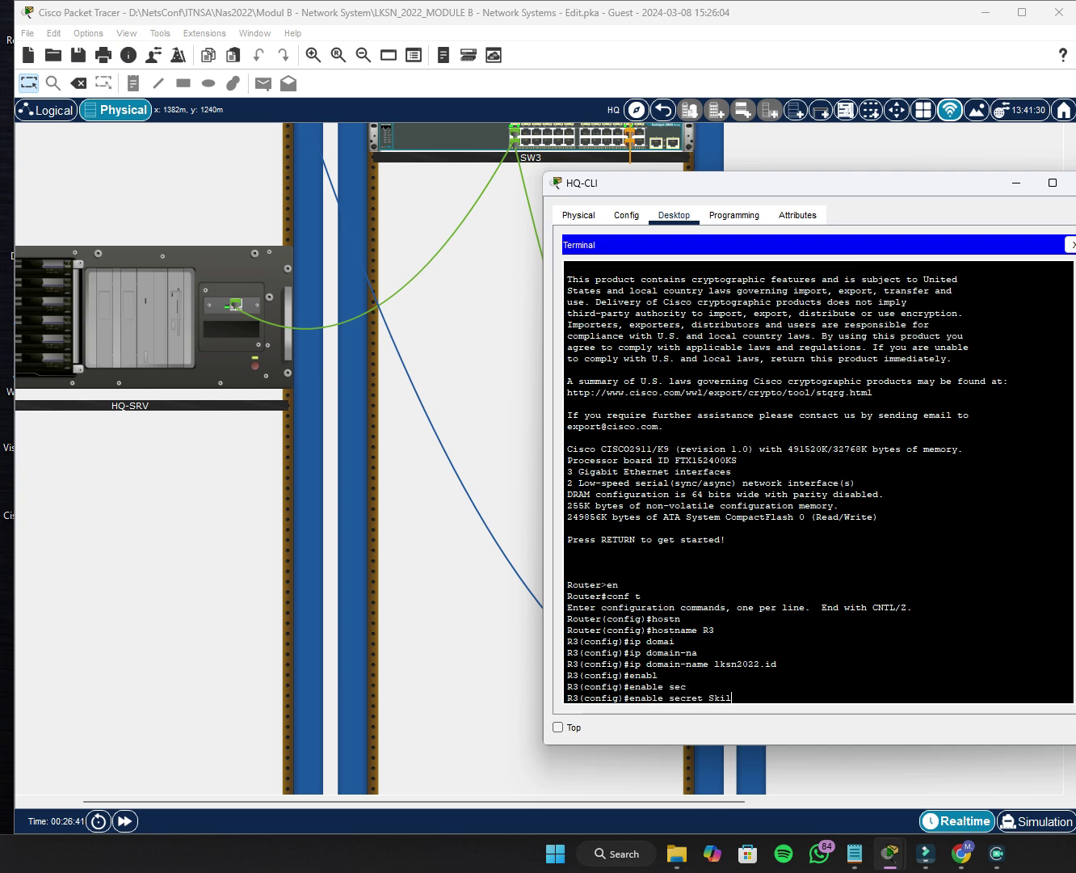
pyautogui.write('ls39')
pyautogui.press('Return')
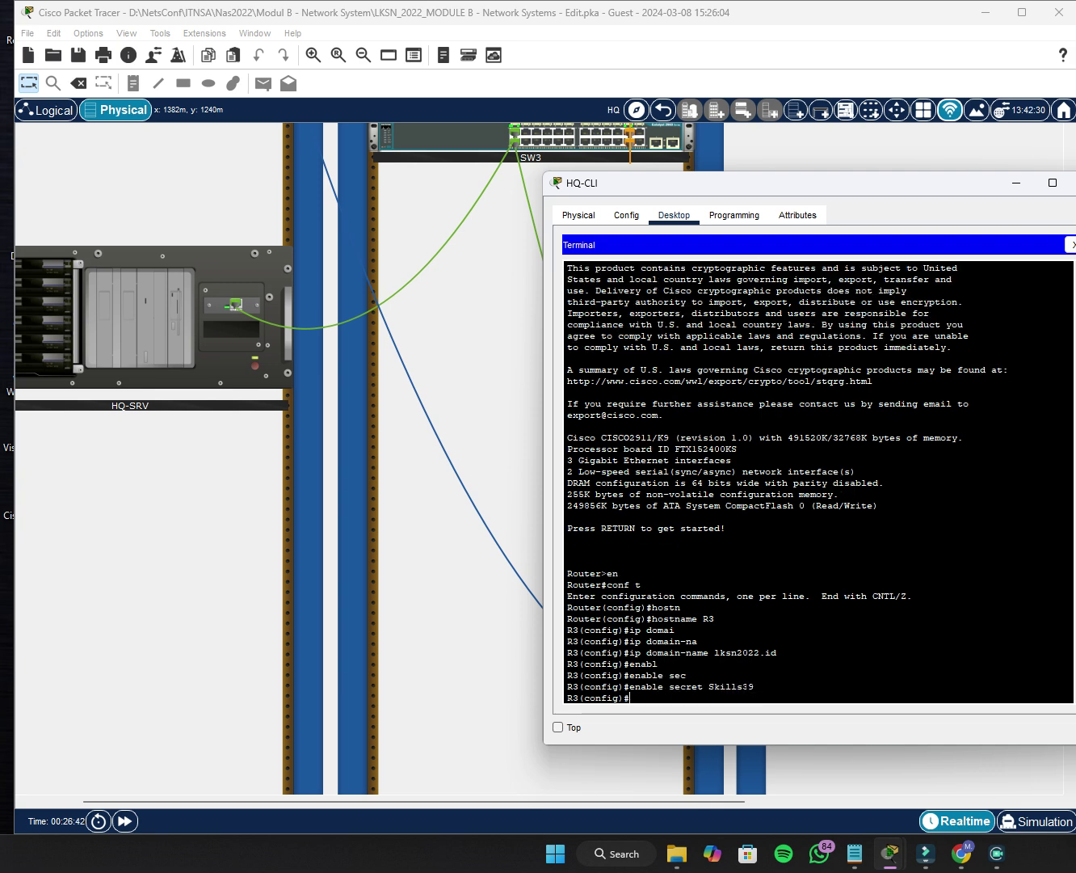
# Create user admin with privilege 15 and a secret password on R3.
pyautogui.write('user')
pyautogui.press('Tab')
pyautogui.write('admin')
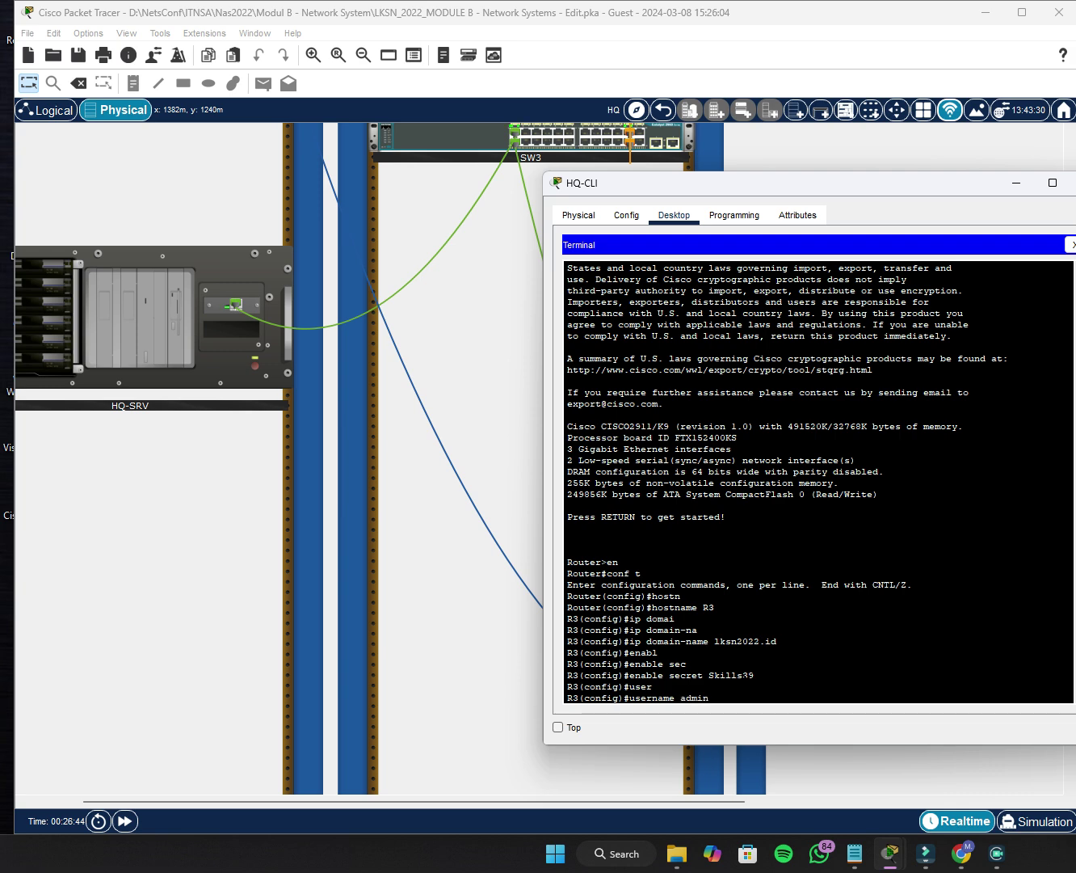
pyautogui.write(' priv')
pyautogui.press('Tab')
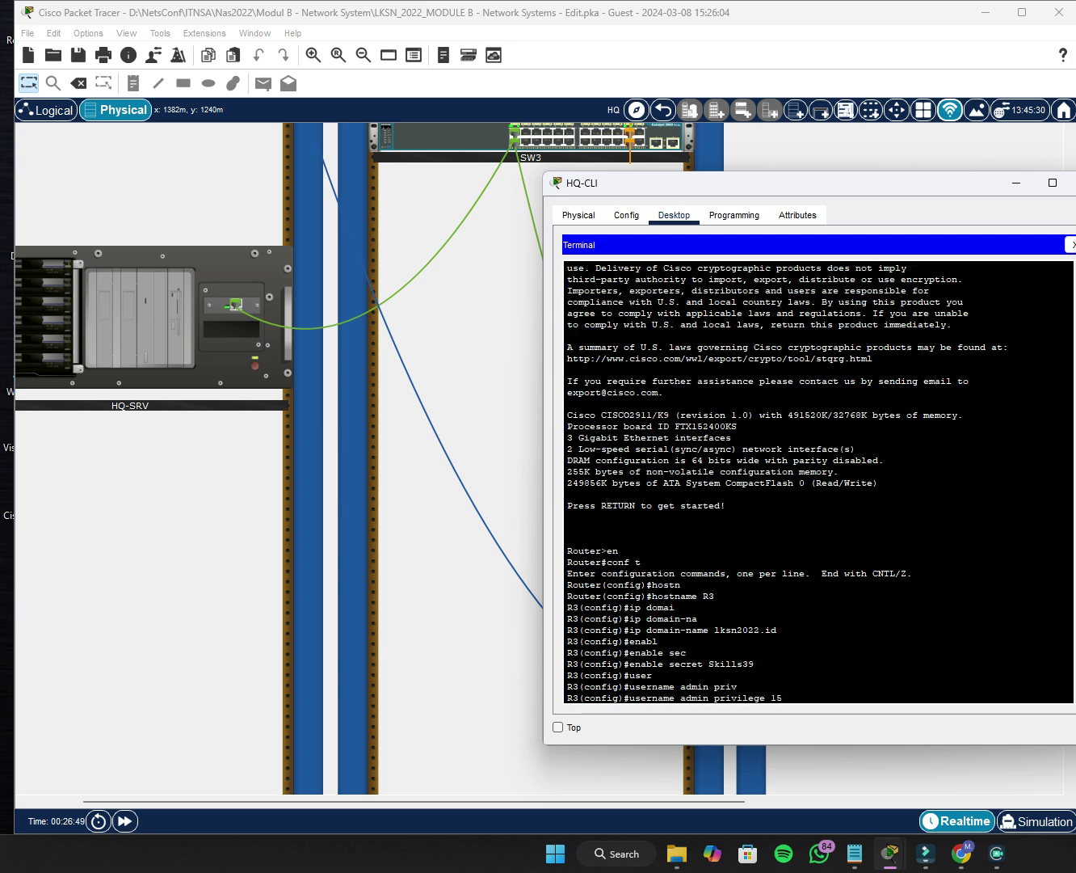
pyautogui.write('15 sec')
pyautogui.press('Tab')
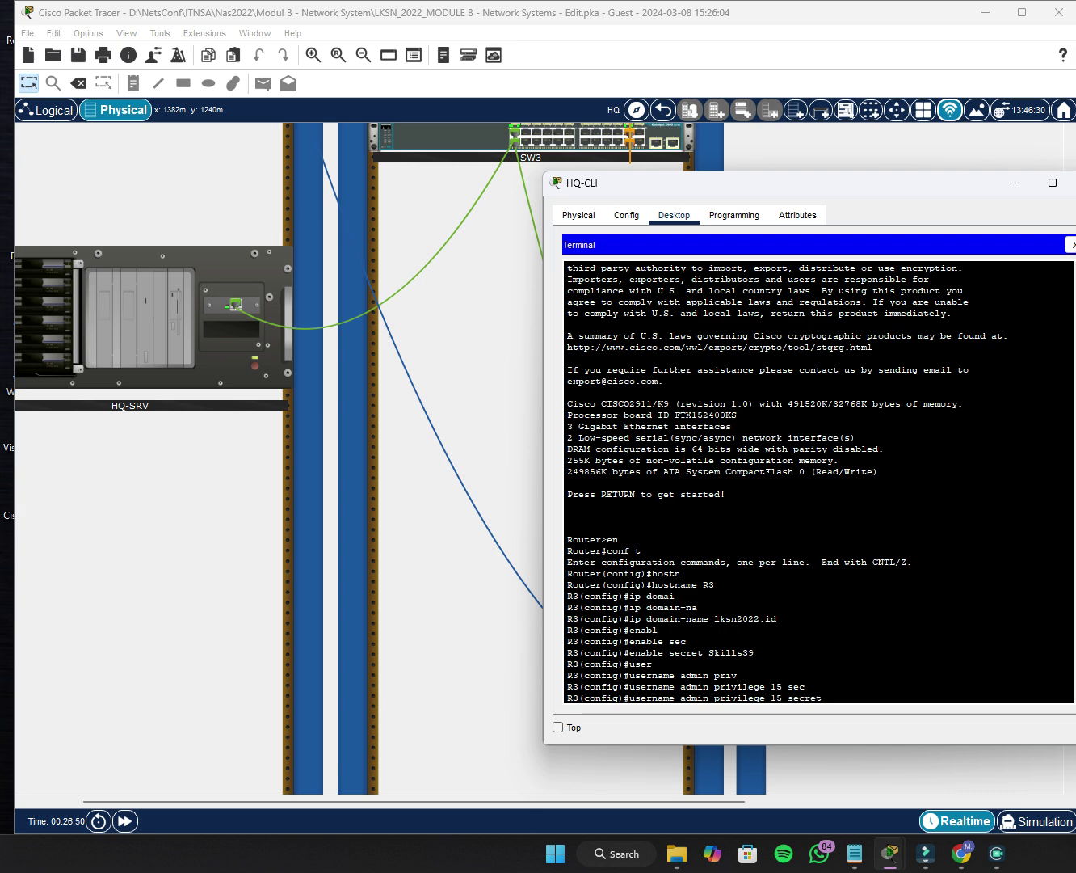
pyautogui.write('Skills39')
pyautogui.press('Return')
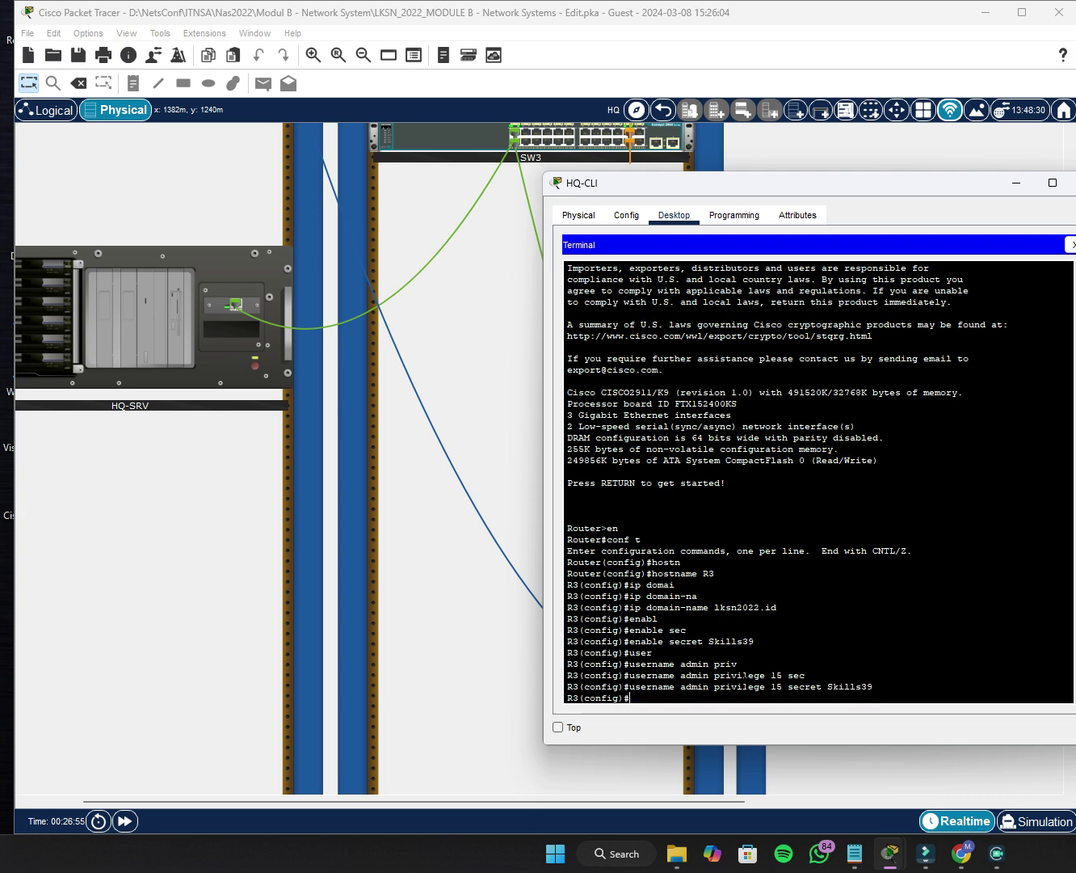
# Page through R3's running configuration with do sh run to verify the settings.
pyautogui.write('do sh run')
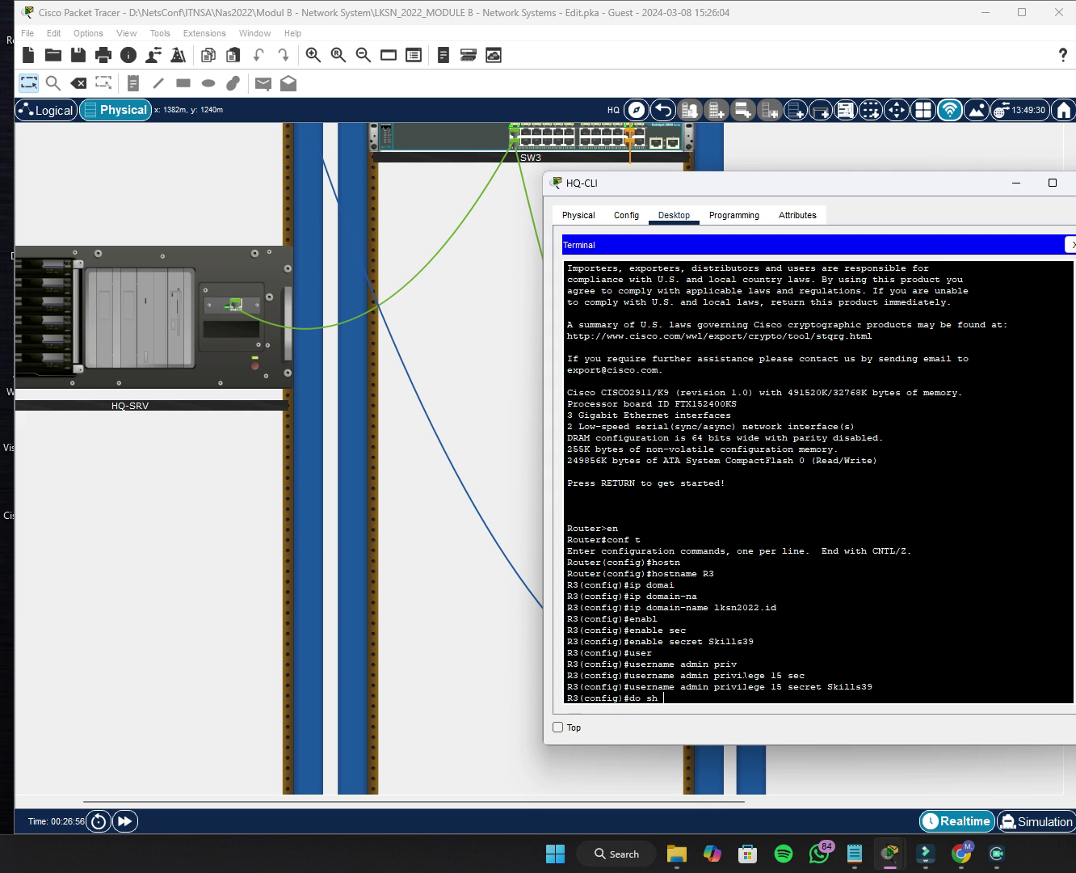
pyautogui.press('Return')
pyautogui.press('Return')
pyautogui.press('Return')
pyautogui.press('Return')
pyautogui.press('Return')
pyautogui.press('Return')
pyautogui.press('Return')
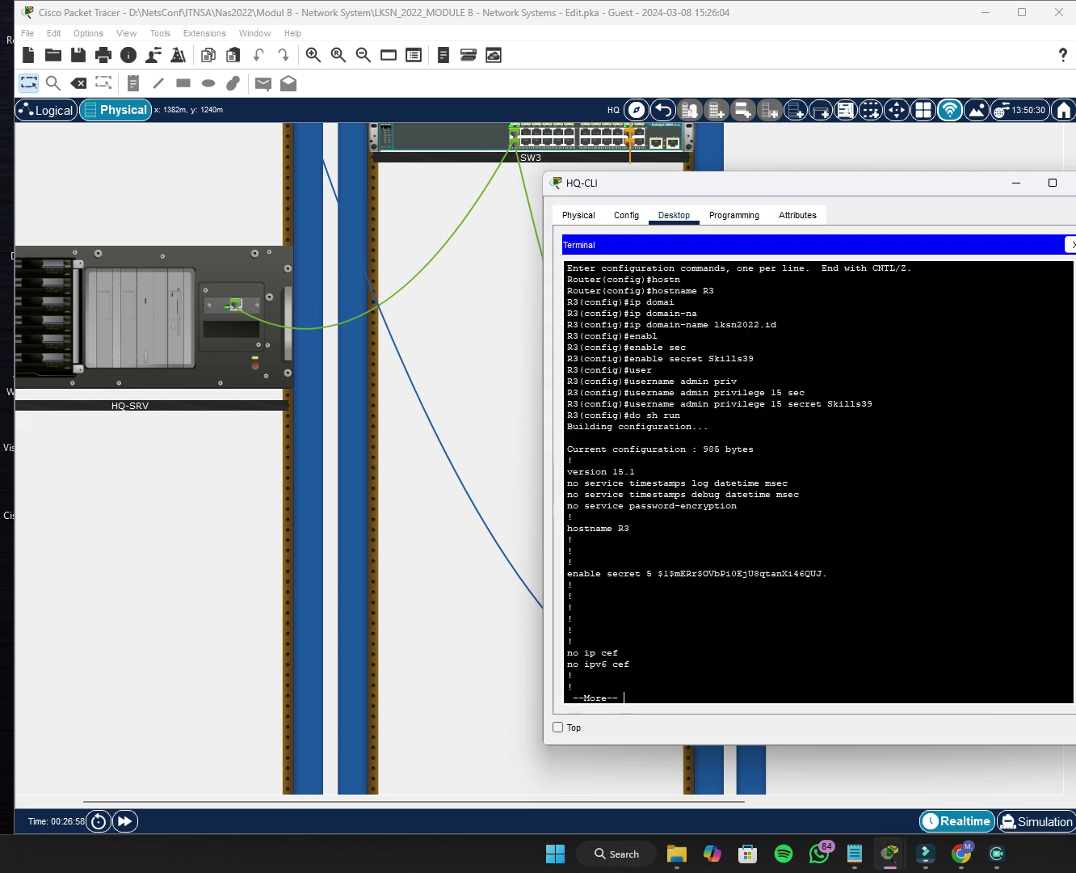
pyautogui.press('Return')
pyautogui.press('Return')
pyautogui.press('Return')
pyautogui.press('Return')
pyautogui.press('Return')
pyautogui.press('Return')
pyautogui.press('Return')
pyautogui.press('Return')
pyautogui.press('Return')
pyautogui.press('Return')
pyautogui.press('Return')
pyautogui.press('Return')
pyautogui.press('Return')
pyautogui.press('Return')
pyautogui.press('Return')
pyautogui.press('Return')
pyautogui.press('Return')
pyautogui.press('Return')
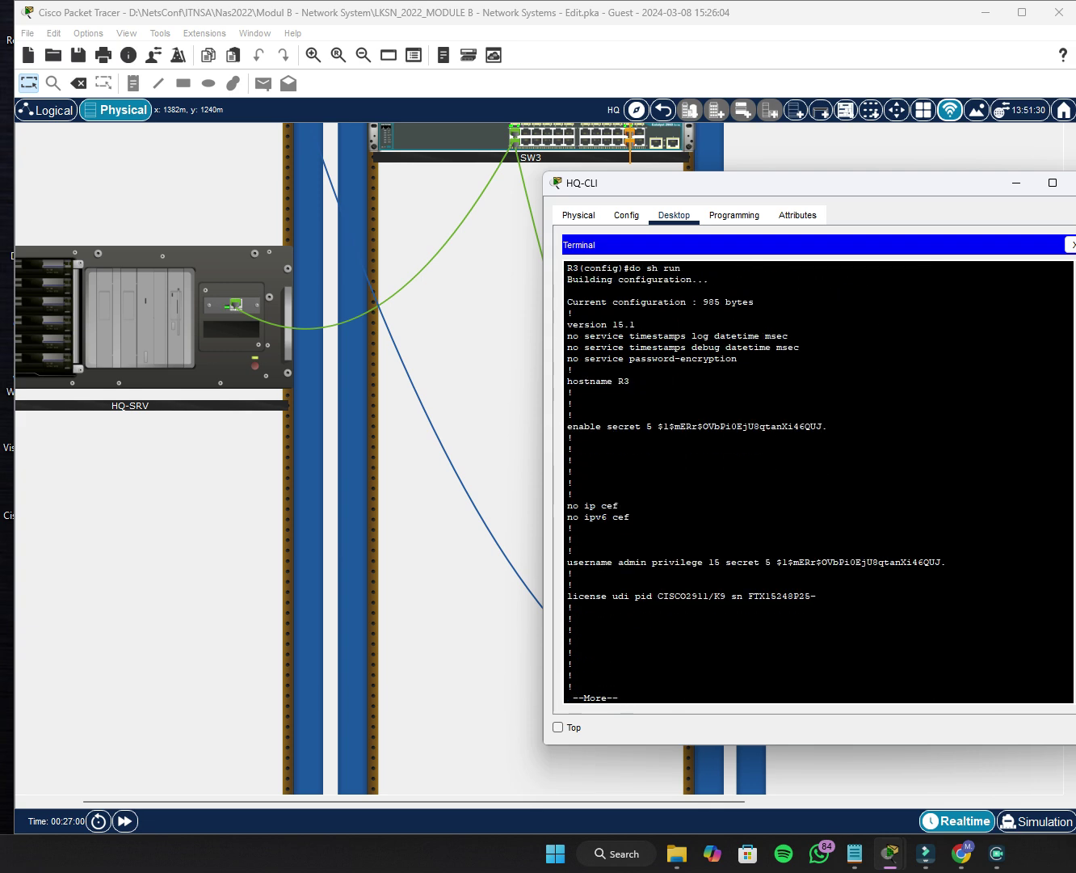
pyautogui.press('Return')
pyautogui.press('Return')
pyautogui.press('Return')
pyautogui.press('Return')
pyautogui.press('Return')
pyautogui.press('Return')
pyautogui.press('Return')
pyautogui.press('Return')
pyautogui.press('Return')
pyautogui.press('Return')
pyautogui.press('Return')
pyautogui.press('Return')
pyautogui.press('Return')
pyautogui.press('Return')
pyautogui.press('Return')
pyautogui.press('Return')
pyautogui.press('Return')
pyautogui.press('Return')
pyautogui.press('Return')
pyautogui.press('Return')
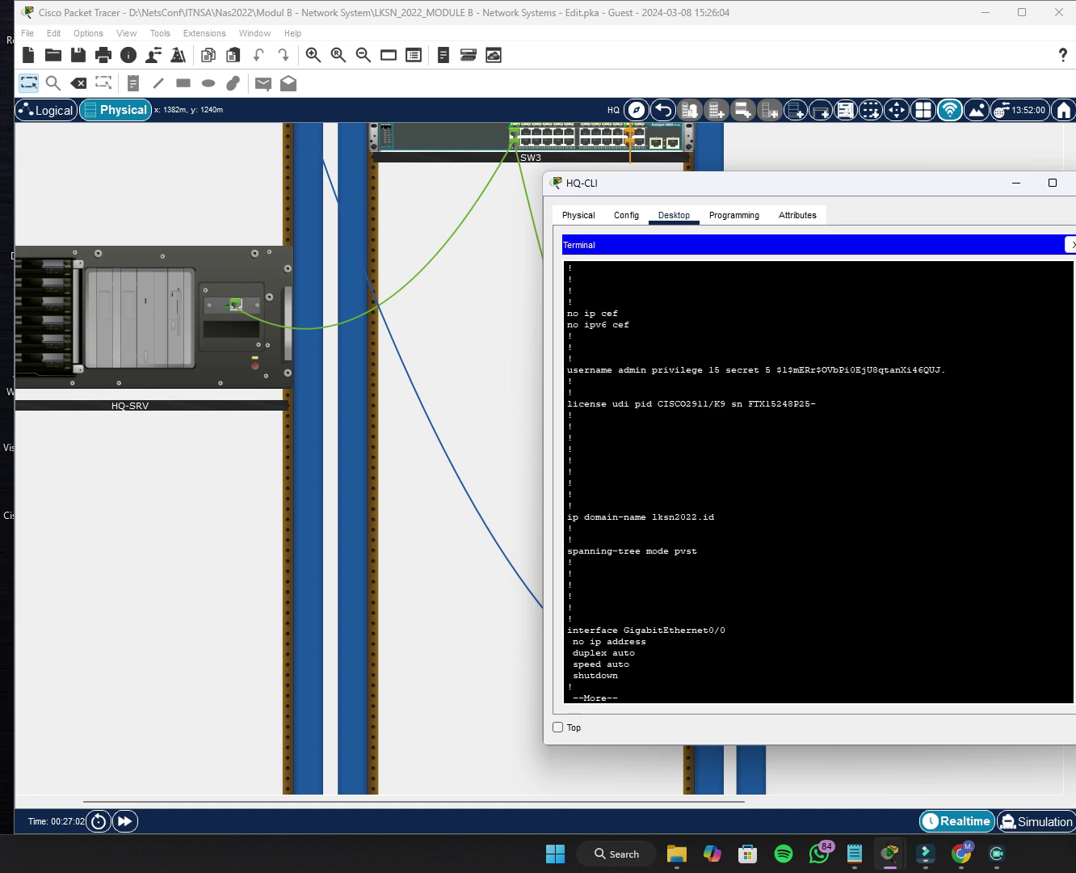
pyautogui.press('Return')
pyautogui.press('Return')
pyautogui.press('Return')
pyautogui.press('Return')
pyautogui.press('Return')
pyautogui.press('Return')
pyautogui.press('Return')
pyautogui.press('Return')
pyautogui.press('Return')
pyautogui.press('Return')
pyautogui.press('Return')
pyautogui.press('Return')
pyautogui.press('Return')
pyautogui.press('Return')
pyautogui.press('Return')
pyautogui.press('Return')
pyautogui.press('Return')
pyautogui.press('Return')
pyautogui.press('Return')
pyautogui.press('Return')
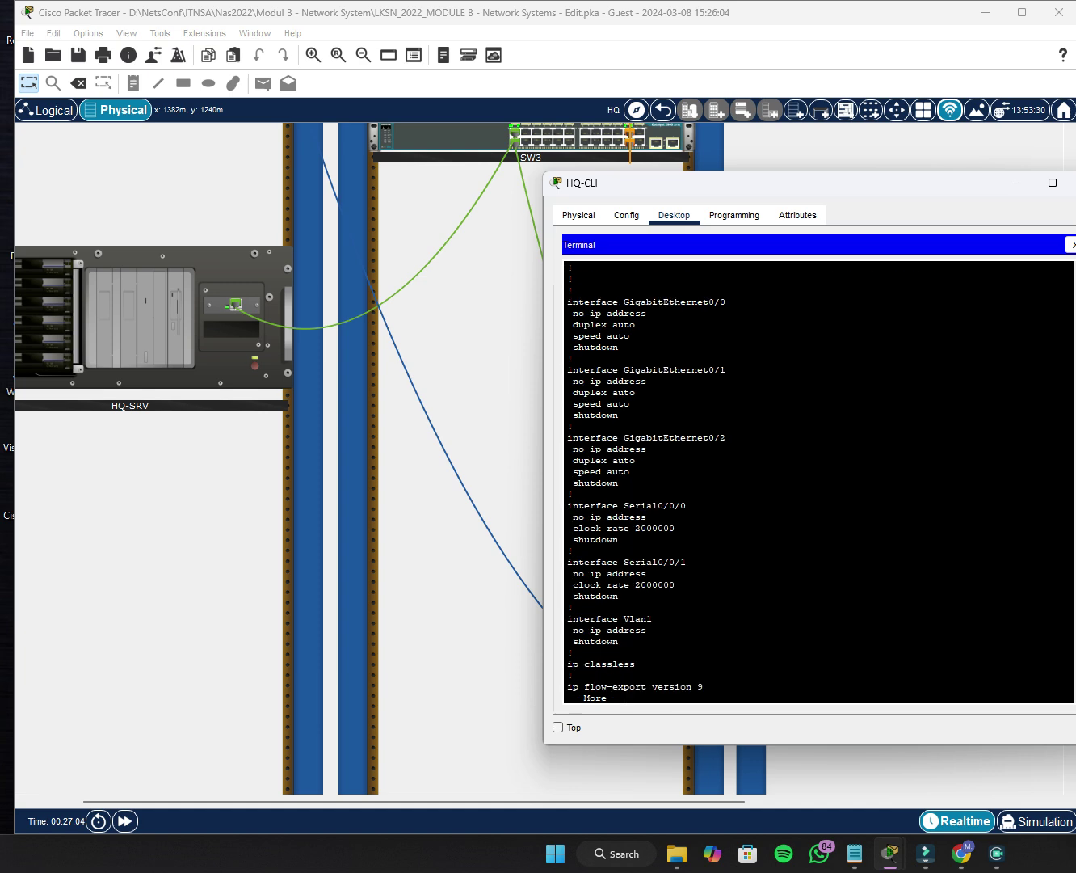
pyautogui.press('Return')
pyautogui.press('Return')
pyautogui.press('Return')
pyautogui.press('Return')
pyautogui.press('Return')
pyautogui.press('Return')
pyautogui.press('Return')
pyautogui.press('Return')
pyautogui.press('Return')
pyautogui.press('Return')
pyautogui.press('Return')
pyautogui.press('Return')
pyautogui.press('Return')
pyautogui.press('Return')
pyautogui.press('Return')
pyautogui.press('Return')
pyautogui.press('Return')
pyautogui.press('Return')
pyautogui.press('Return')
pyautogui.press('Return')
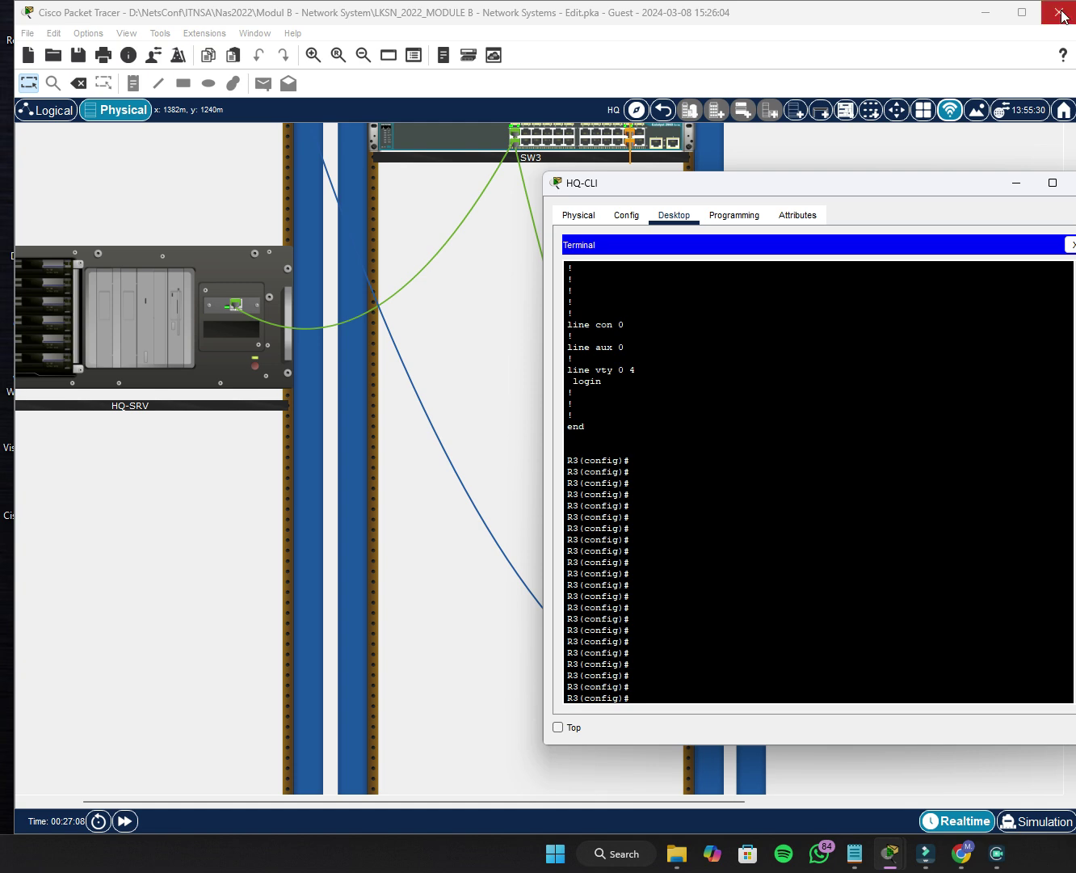
# Close the terminal and the HQ-CLI window.
pyautogui.click(1072, 243)
pyautogui.click(1073, 183)
pyautogui.scroll(5, 279, 474)
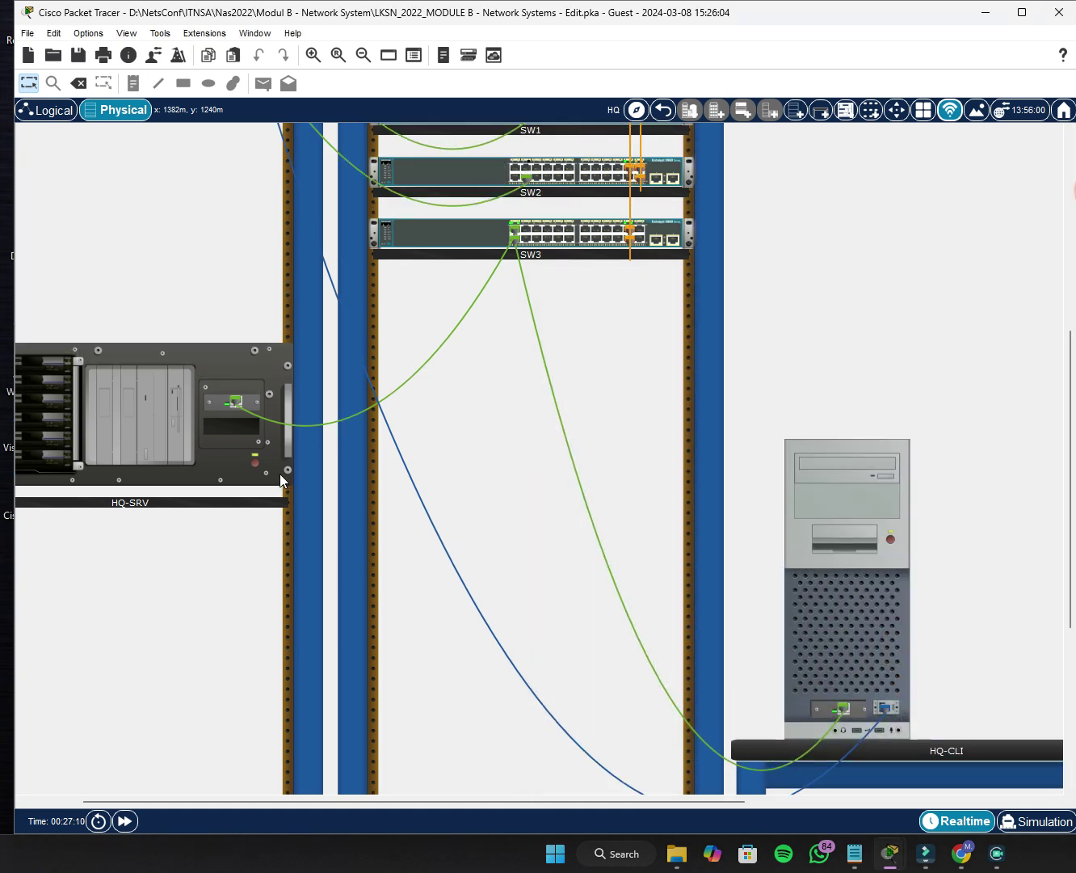
pyautogui.scroll(3, 271, 428)
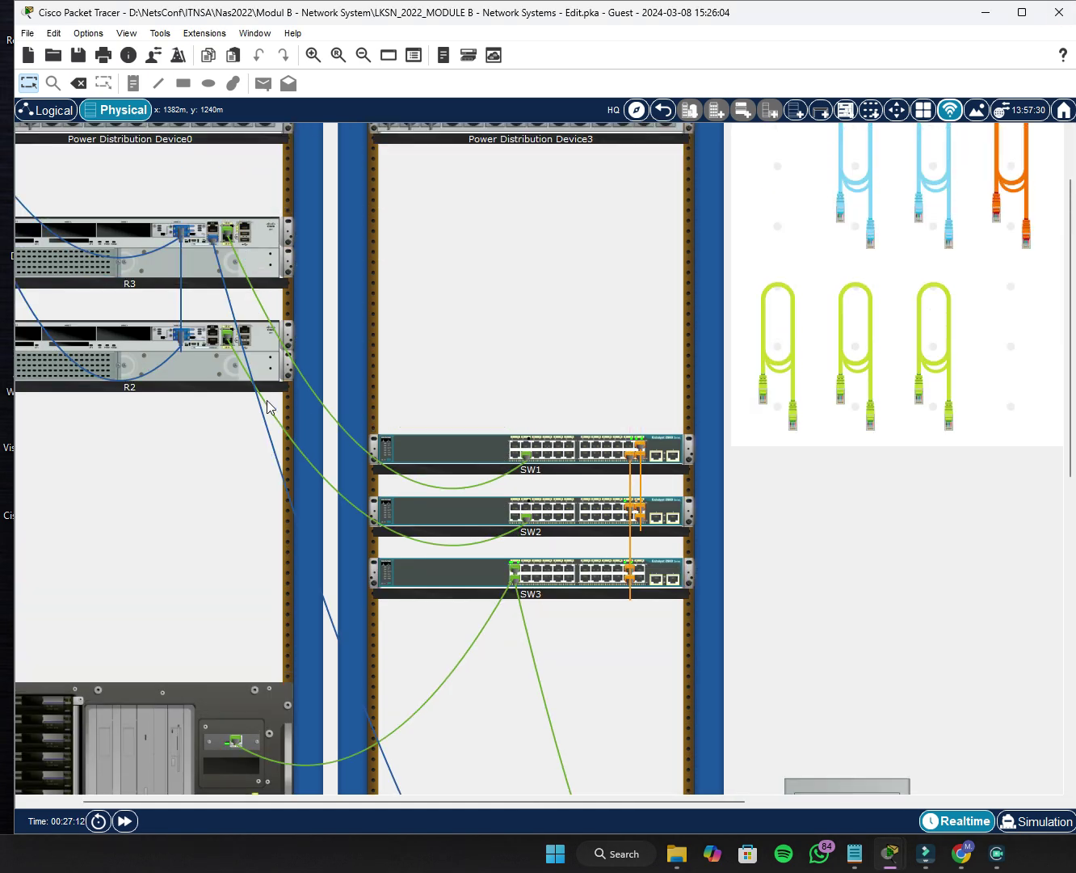
pyautogui.scroll(-1, 266, 405)
pyautogui.scroll(-4, 265, 406)
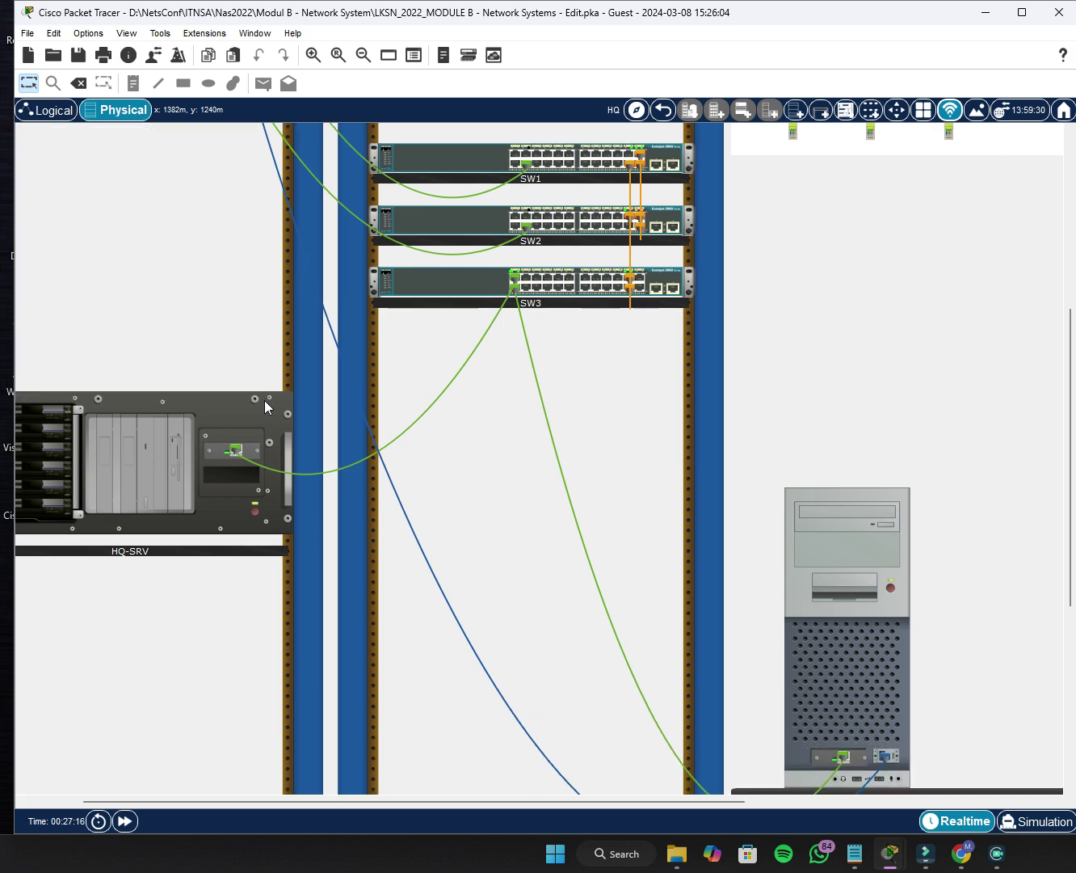
pyautogui.scroll(1, 265, 400)
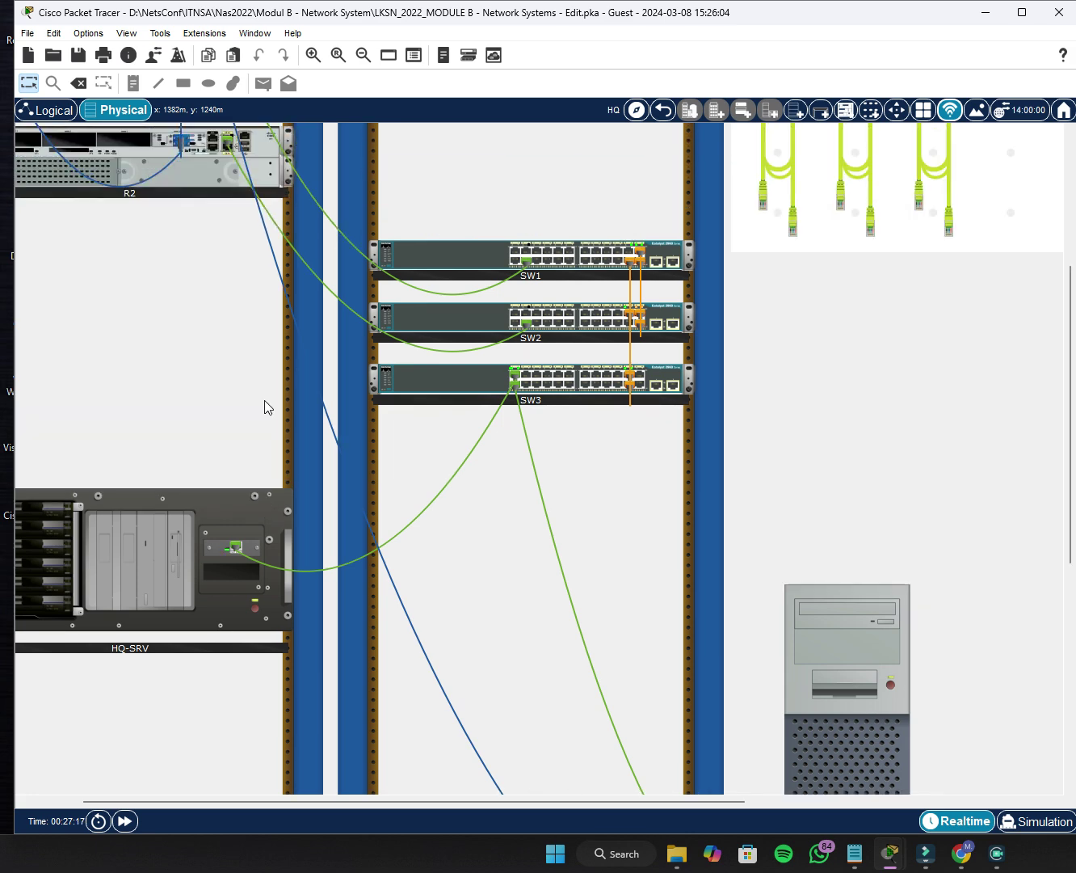
# Check HQ-SRV's desktop applications, then close its window.
pyautogui.click(189, 526)
pyautogui.click(716, 215)
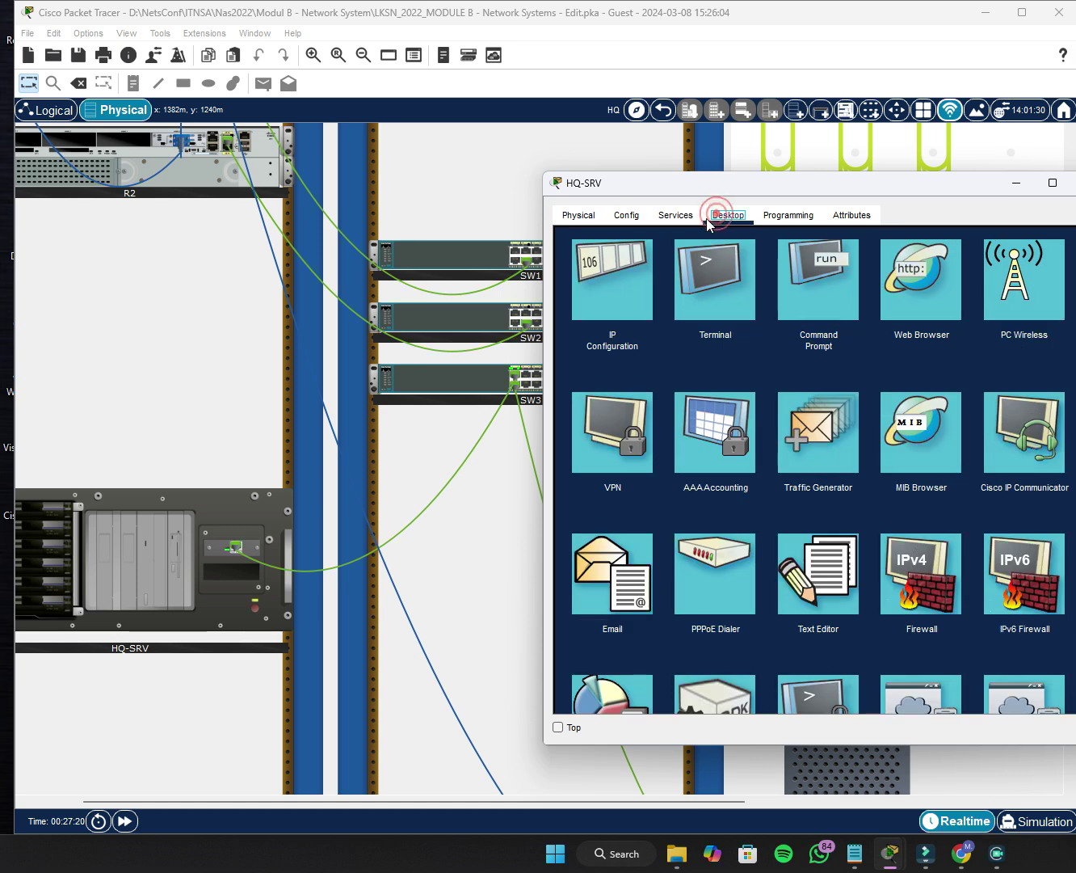
pyautogui.click(1075, 184)
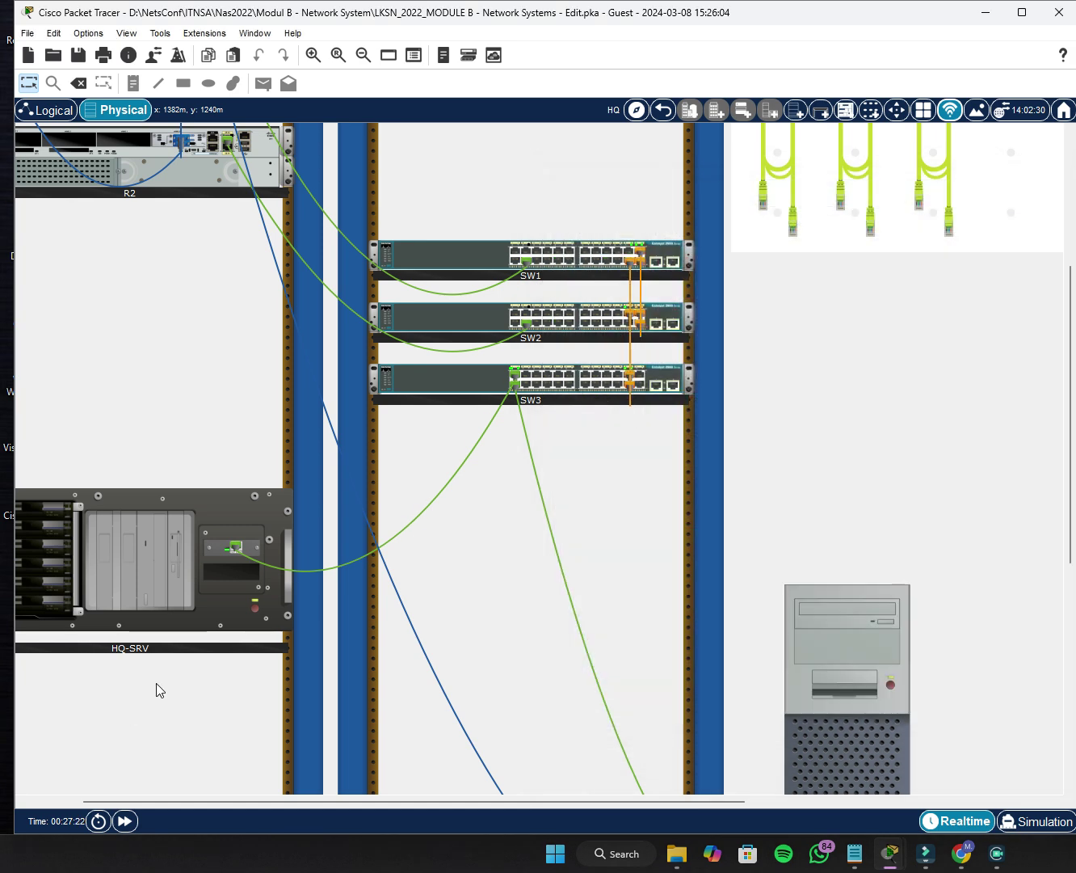
# Review and close the PT Activity window, then carry R3's console cable toward SW1.
pyautogui.moveTo(890, 854)
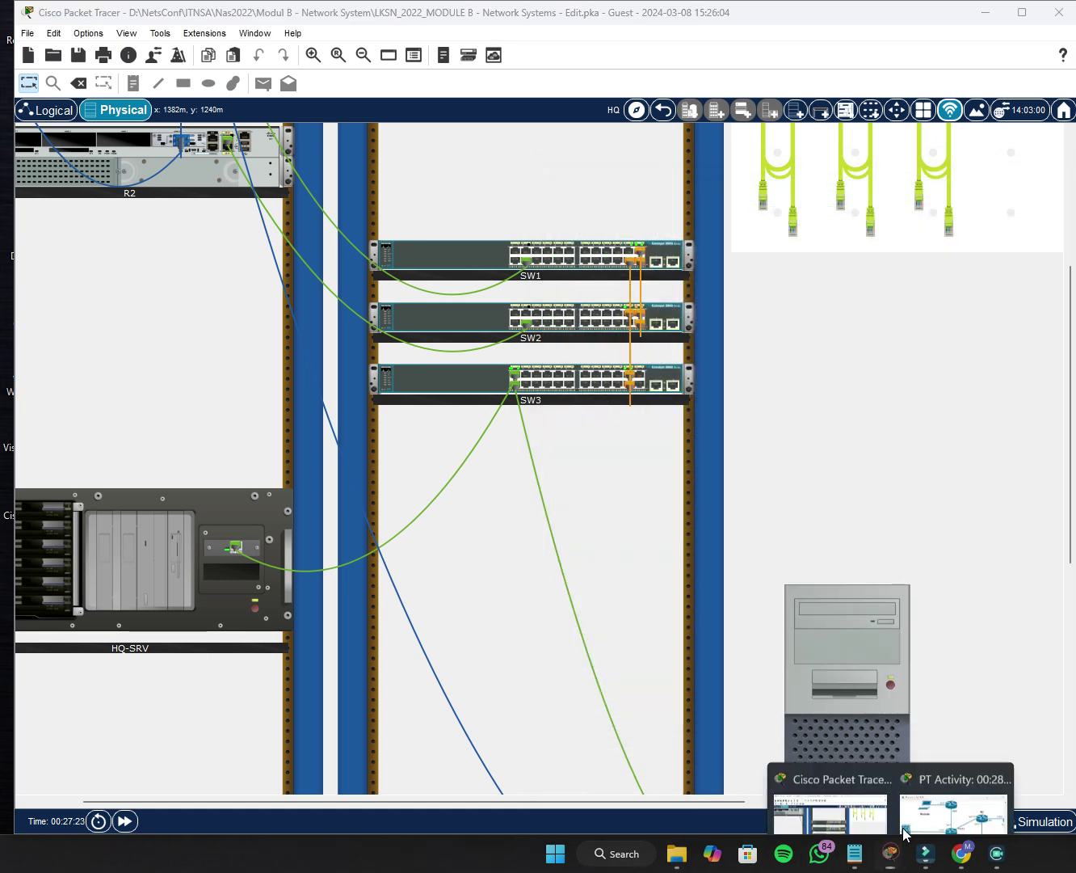
pyautogui.click(928, 778)
pyautogui.moveTo(855, 556); pyautogui.dragTo(969, 556)
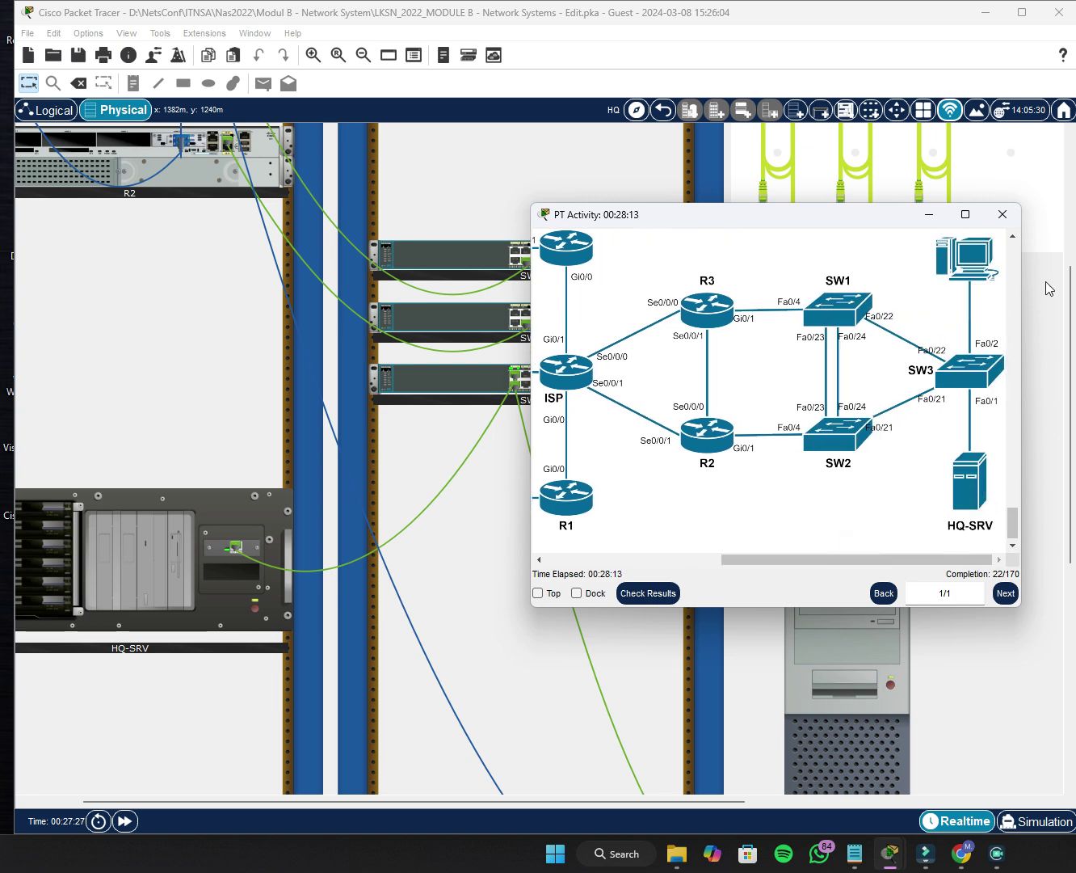
pyautogui.click(1002, 214)
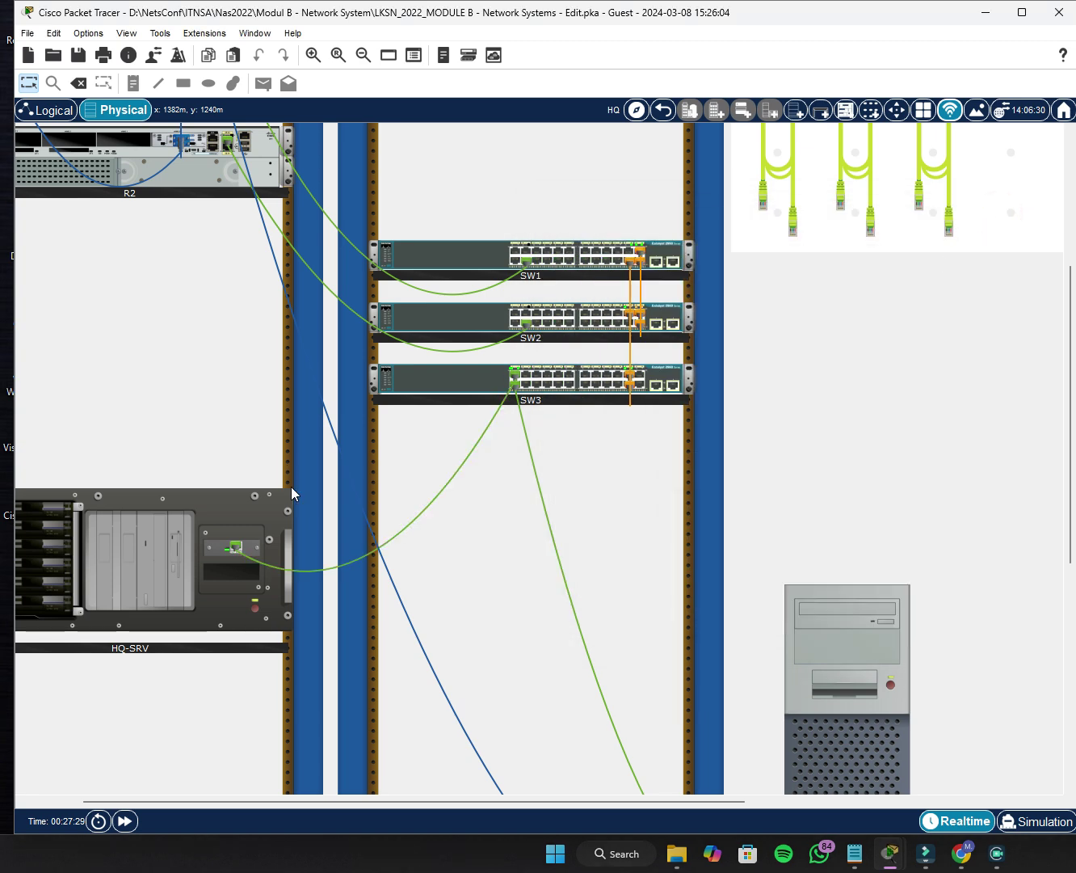
pyautogui.scroll(3, 291, 485)
pyautogui.moveTo(212, 237); pyautogui.dragTo(665, 466)
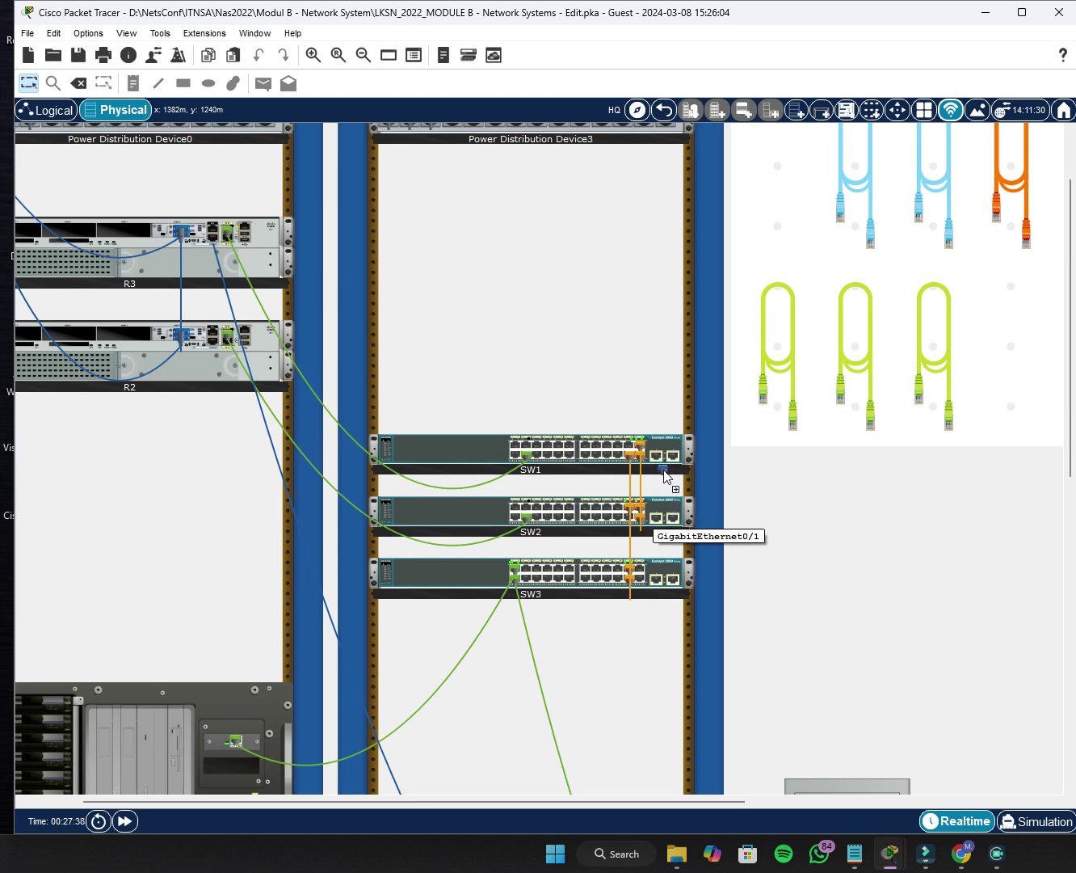
# Drop the console cable on SW1's GigabitEthernet0/1 port; HQ-CLI's terminal connects to nothing.
pyautogui.click(661, 462)
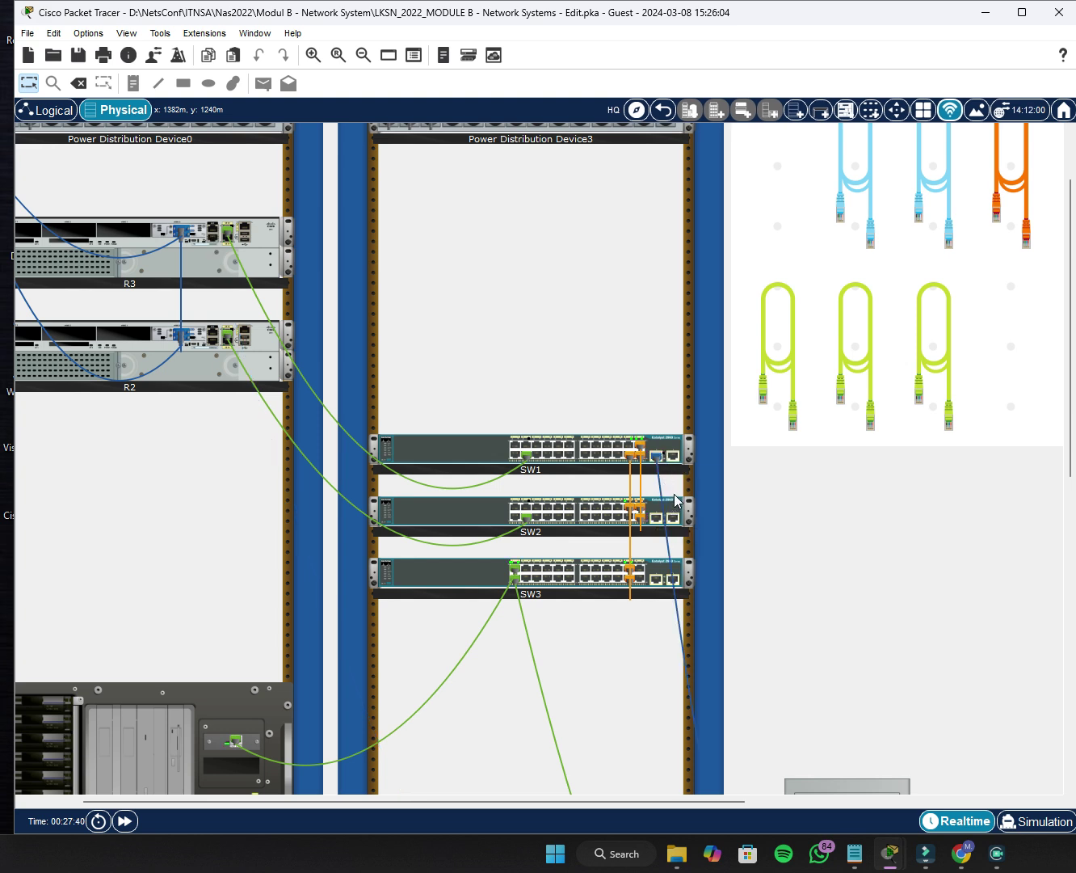
pyautogui.scroll(-5, 677, 501)
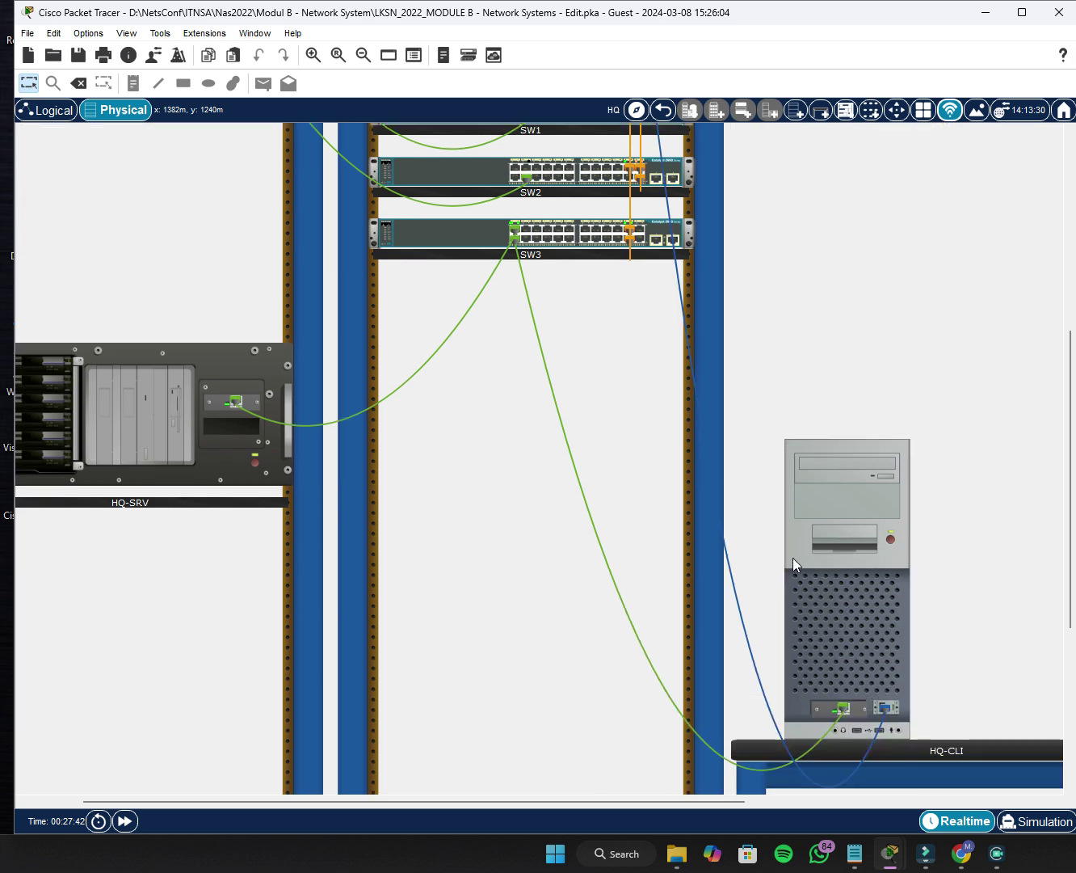
pyautogui.click(841, 556)
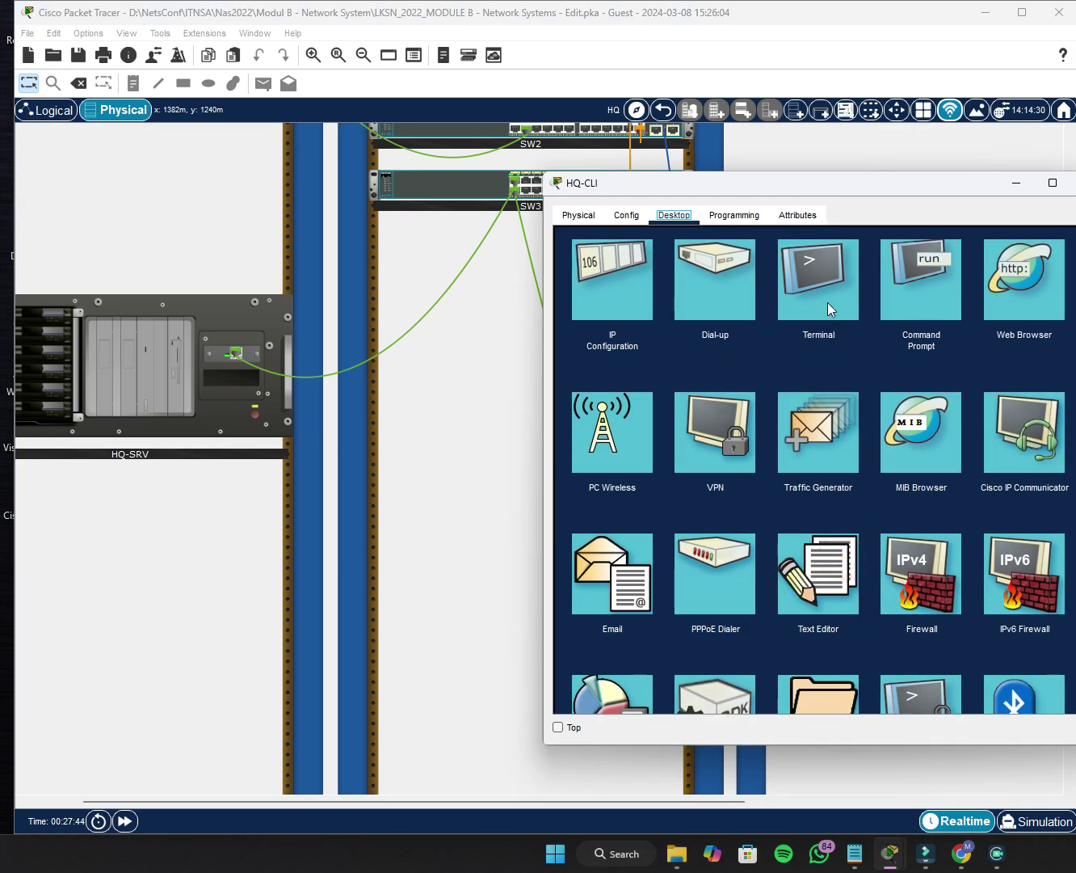
pyautogui.click(816, 288)
pyautogui.click(1045, 398)
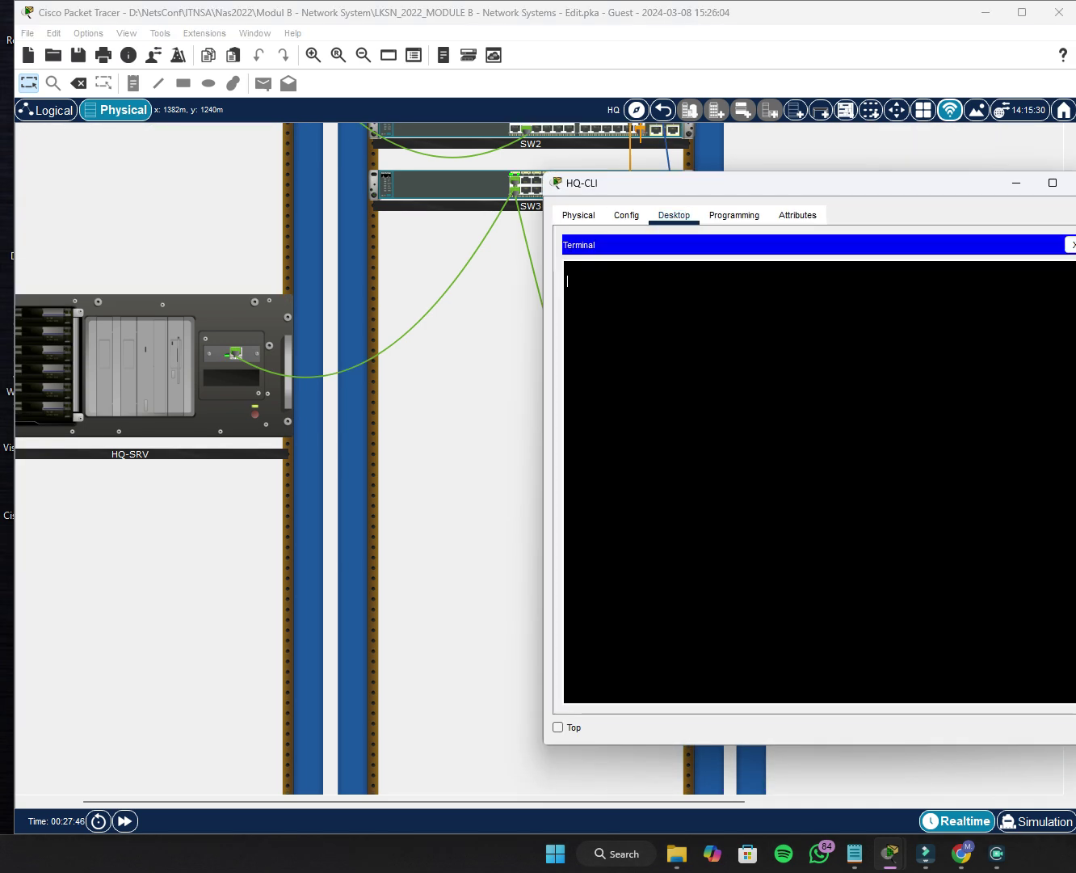
pyautogui.click(1072, 244)
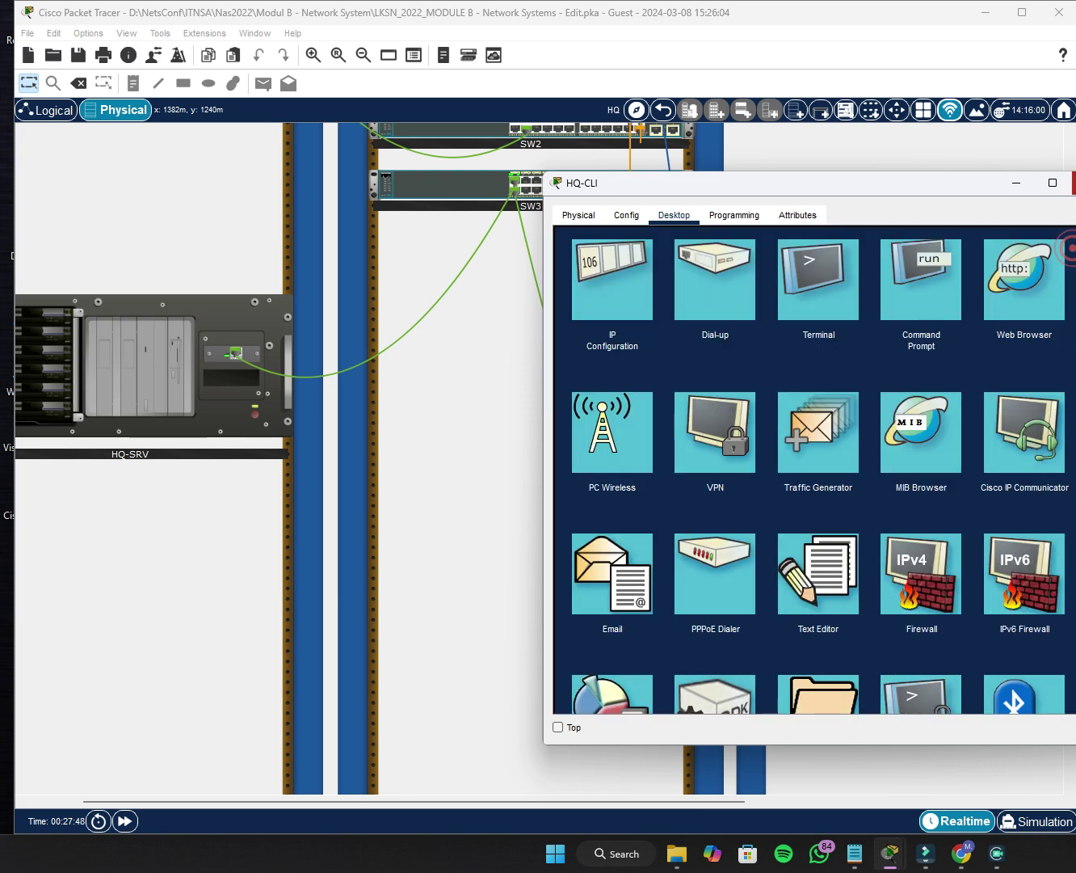
pyautogui.click(1073, 182)
# Plug the console cable into the Console port on SW1's rear panel.
pyautogui.scroll(3, 614, 555)
pyautogui.scroll(2, 614, 555)
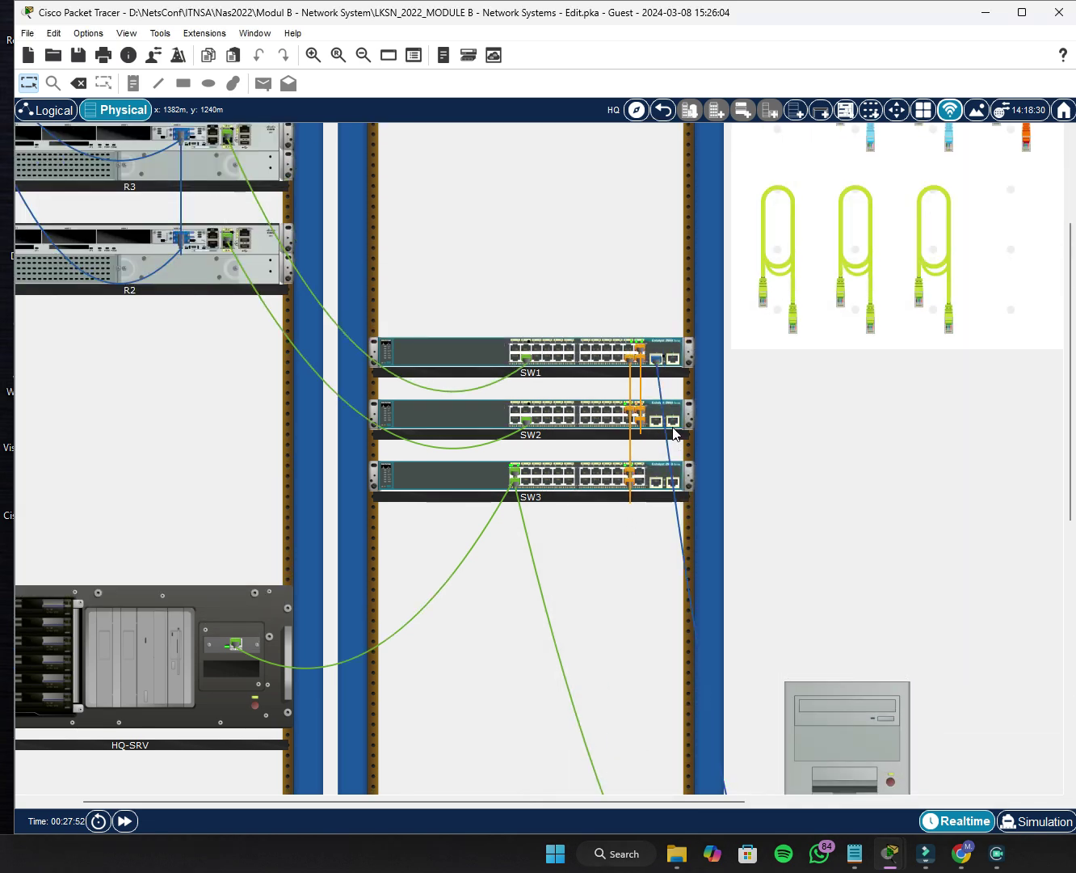
pyautogui.moveTo(631, 363)
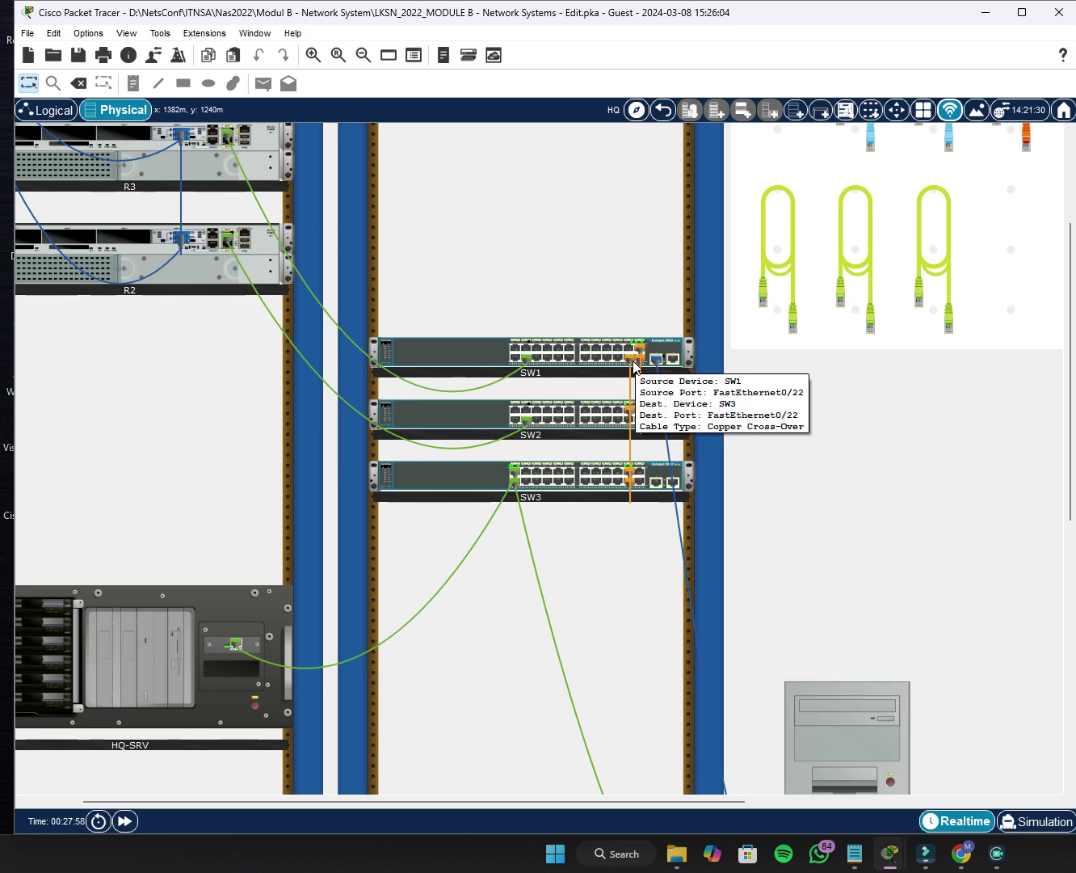
pyautogui.moveTo(672, 366)
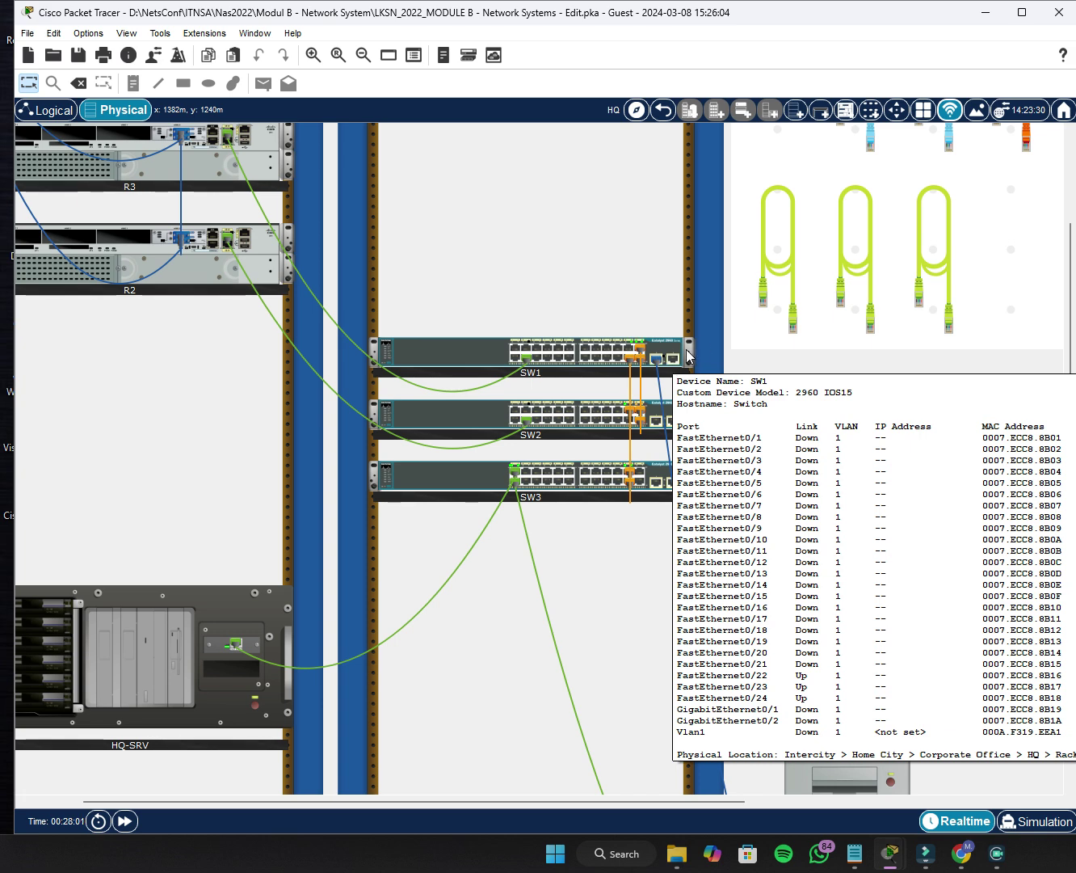
pyautogui.scroll(2, 687, 356)
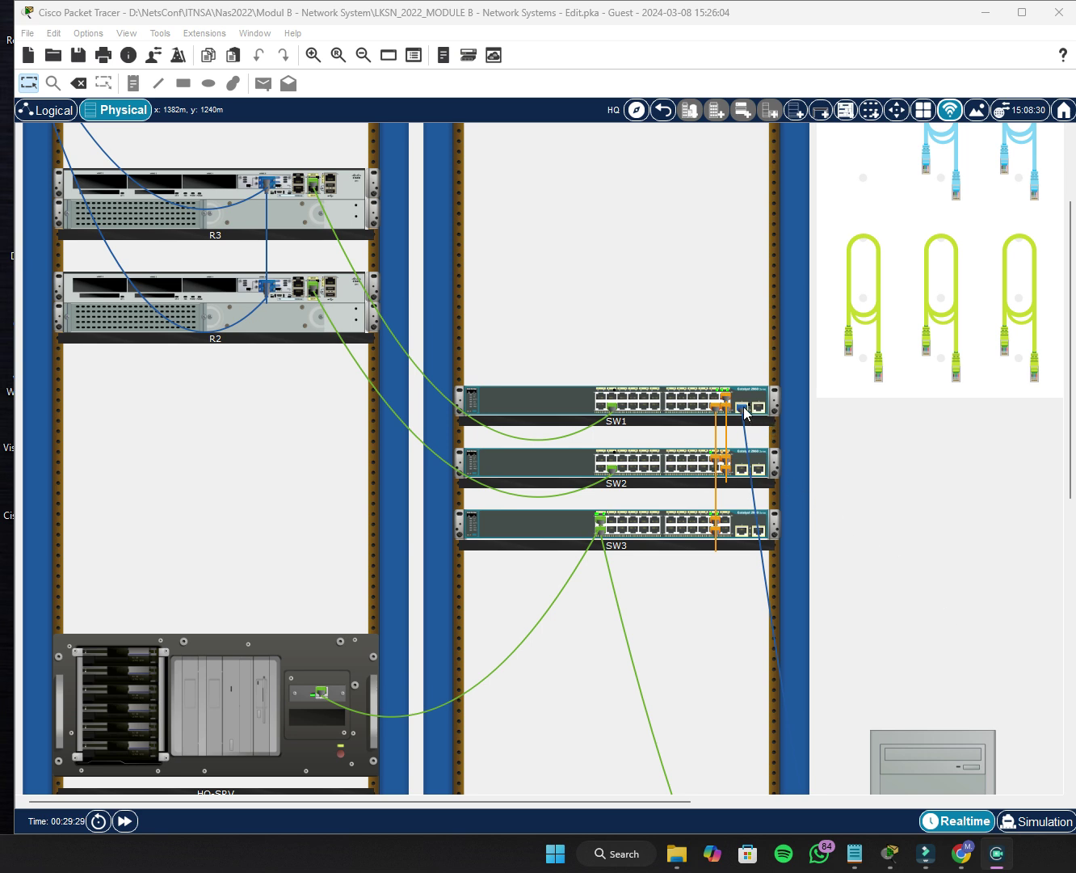
pyautogui.rightClick(557, 410)
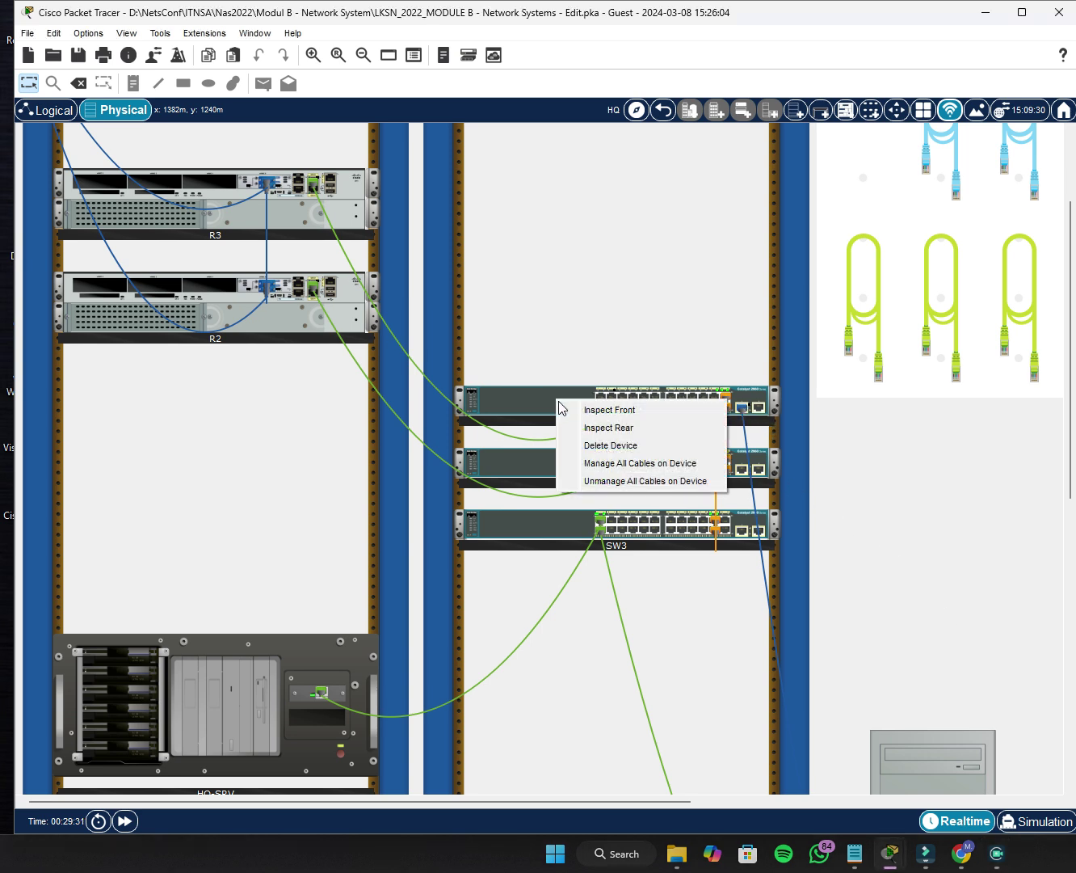
pyautogui.click(580, 428)
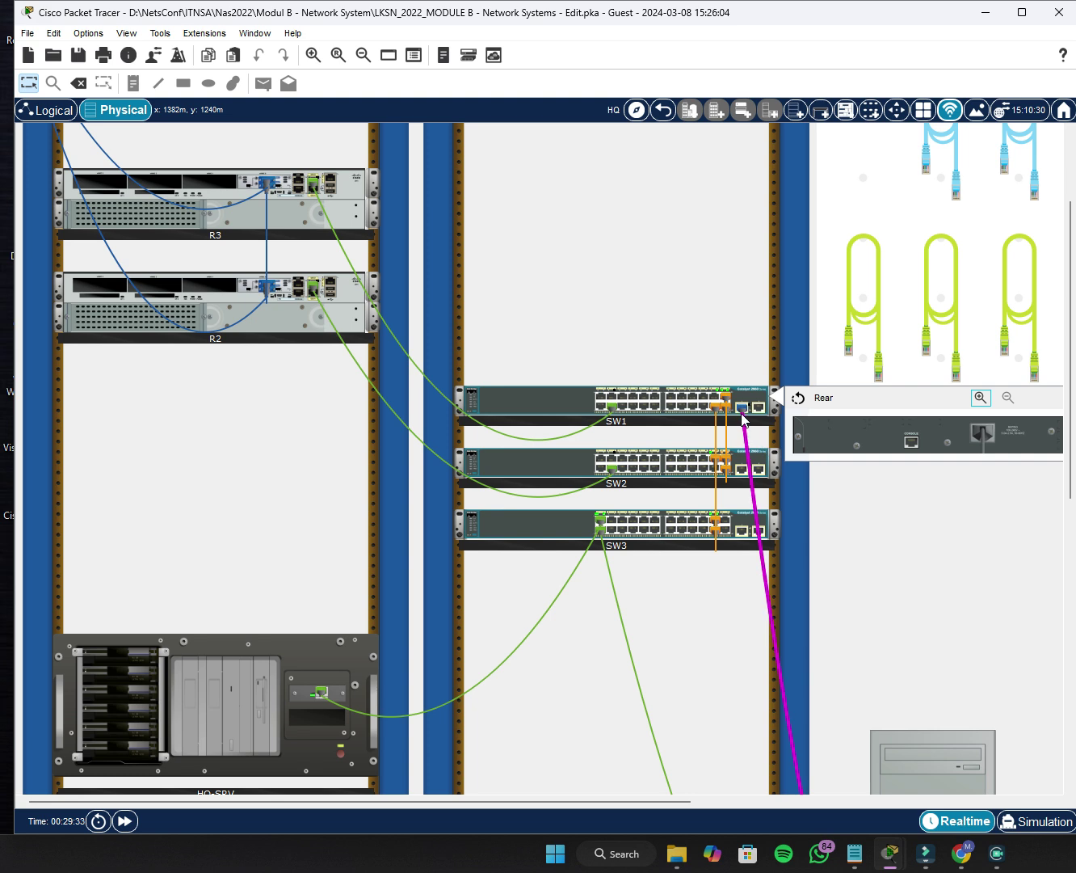
pyautogui.moveTo(744, 409); pyautogui.dragTo(913, 445)
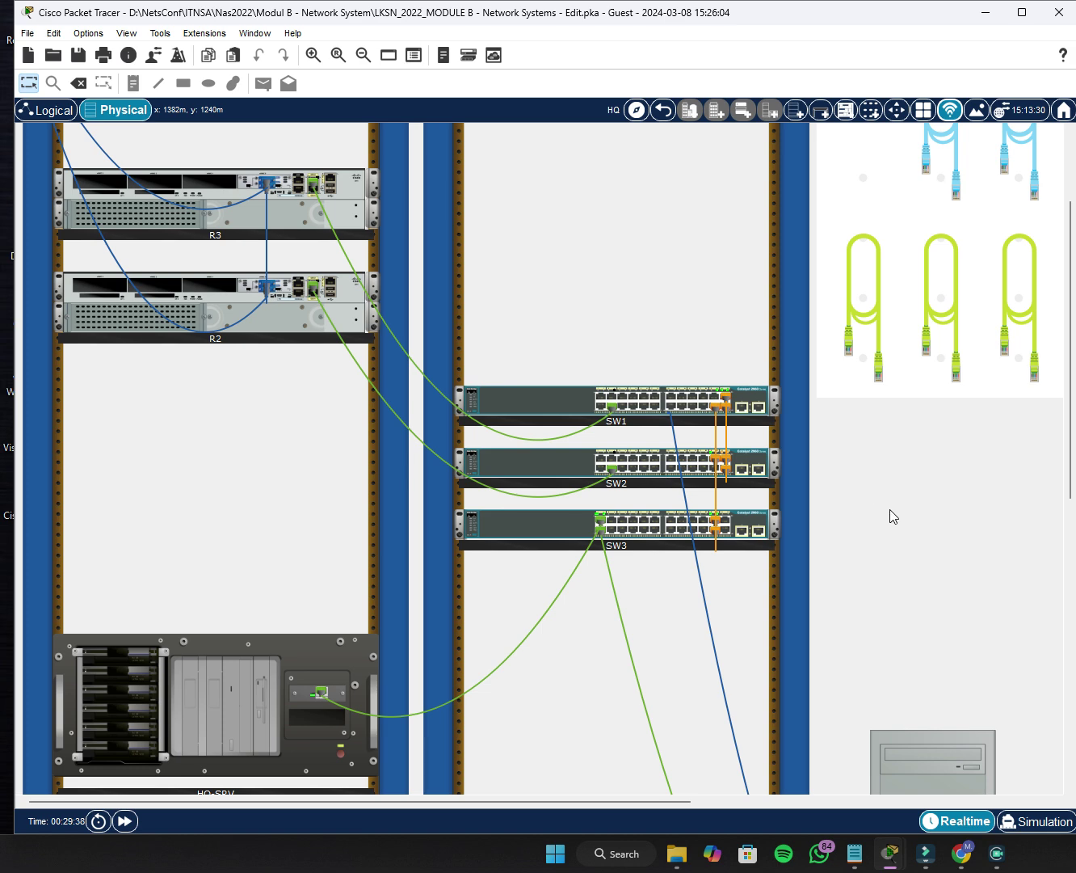
pyautogui.scroll(-5, 893, 517)
# Open the HQ-CLI terminal console to SW1 and enter global configuration mode.
pyautogui.click(923, 532)
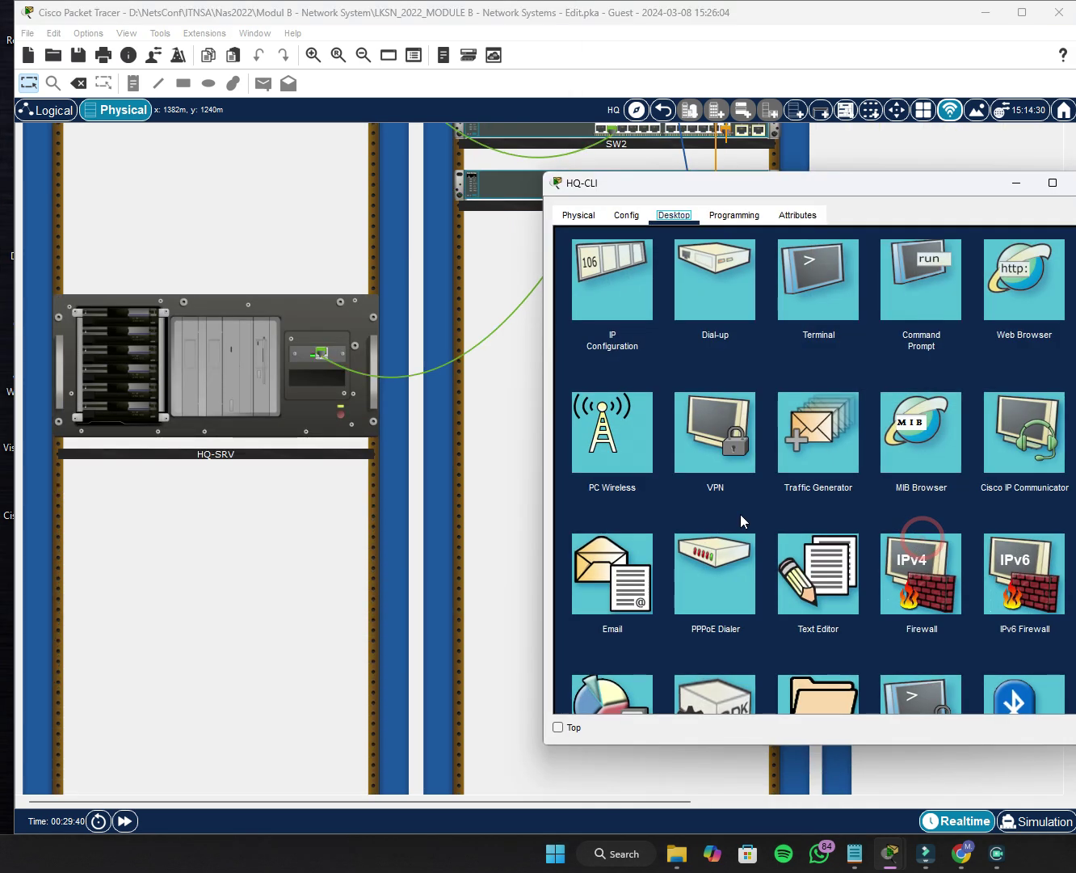
pyautogui.click(818, 293)
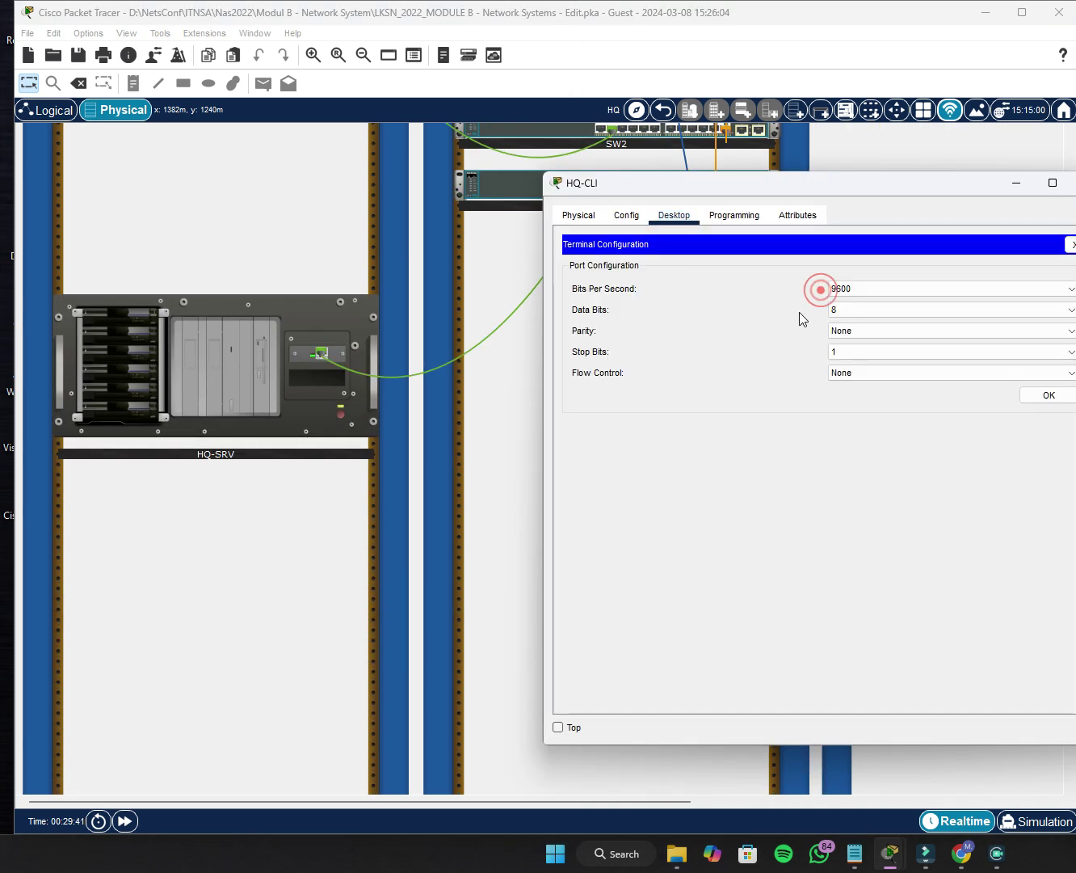
pyautogui.click(1060, 399)
pyautogui.press('Return')
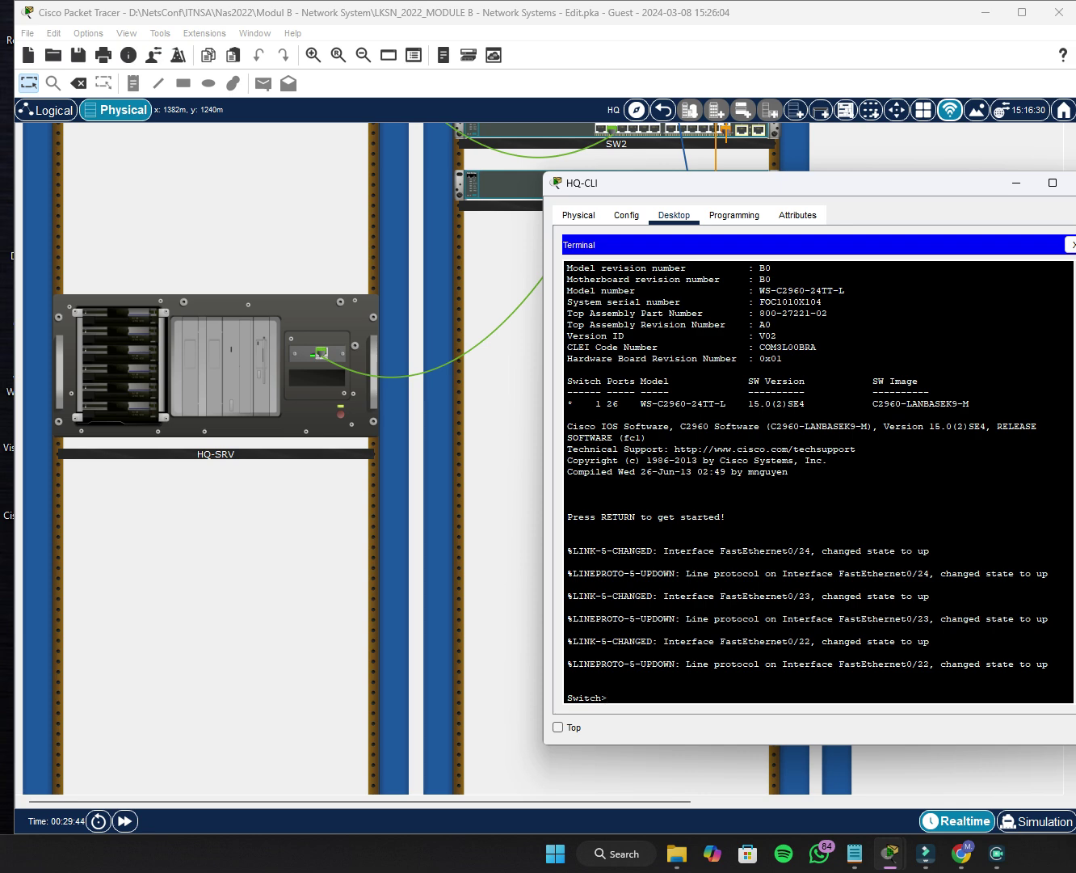
pyautogui.write('en')
pyautogui.press('Return')
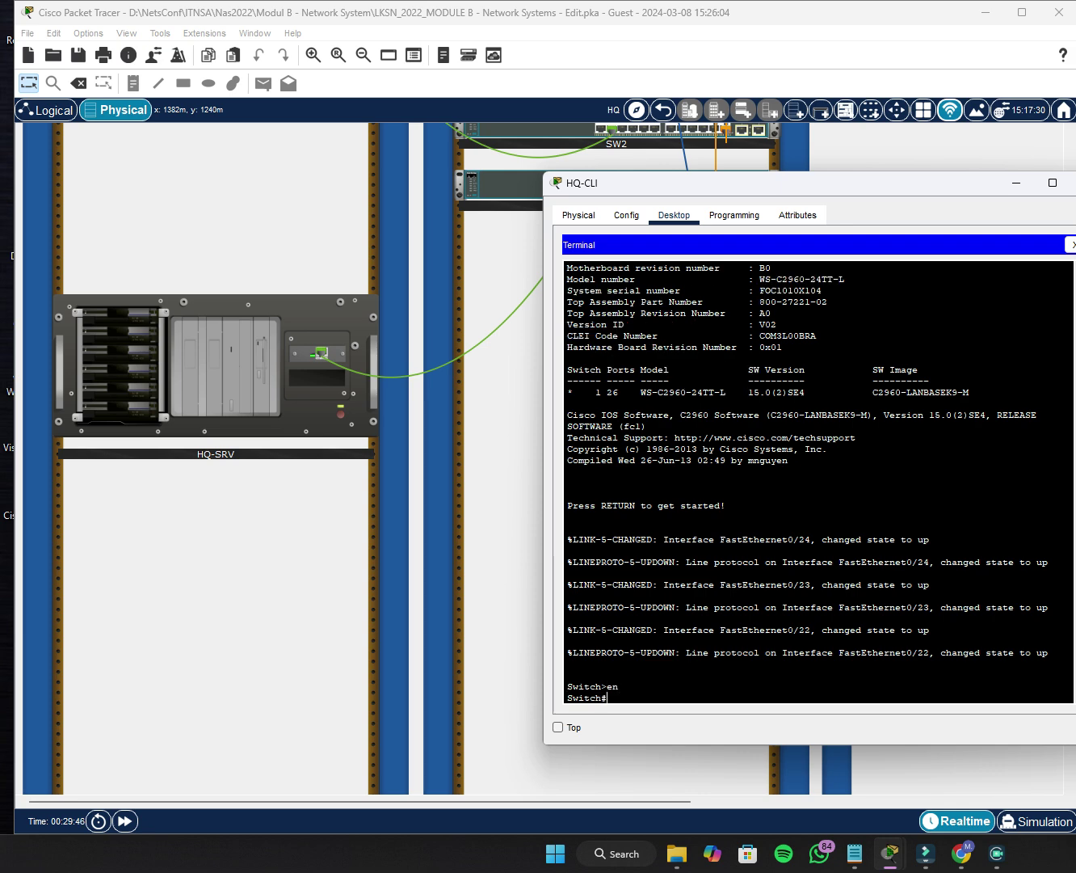
pyautogui.write('conf t')
pyautogui.press('Return')
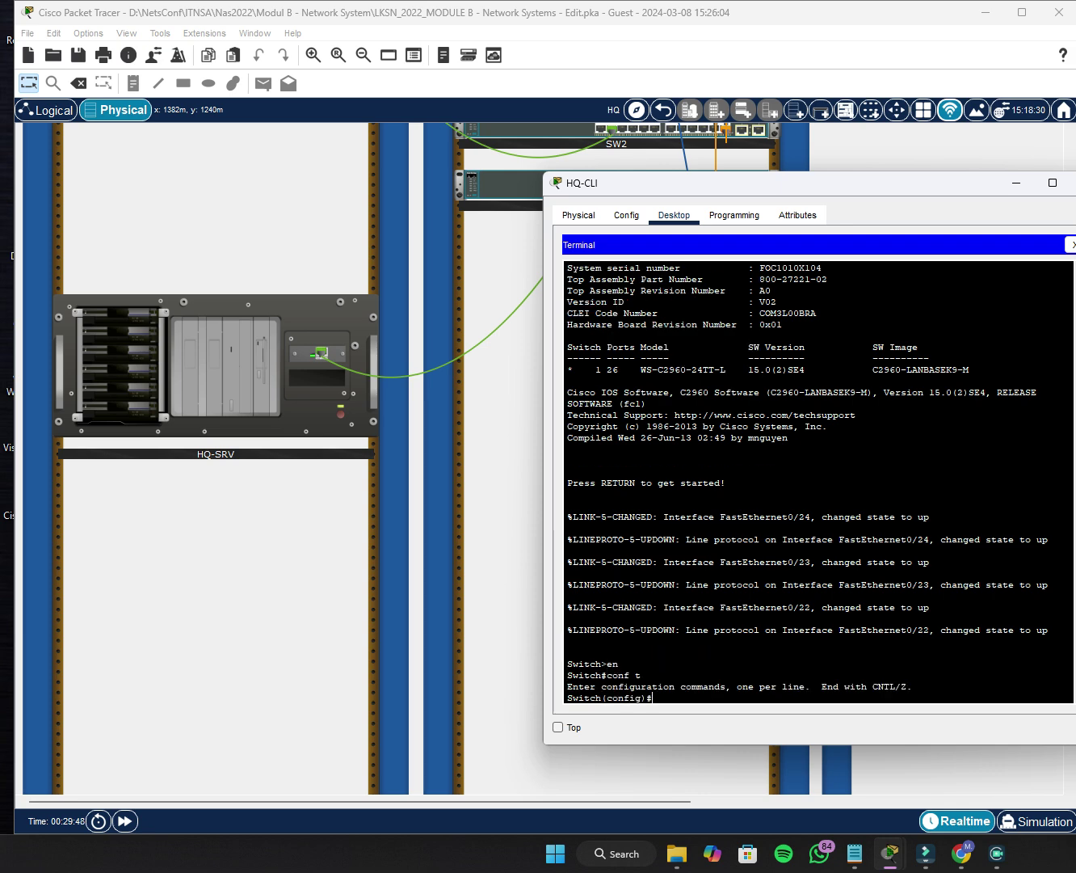
# Set the switch hostname to SW1.
pyautogui.write('hot')
pyautogui.press('BackSpace')
pyautogui.write('s')
pyautogui.press('Tab')
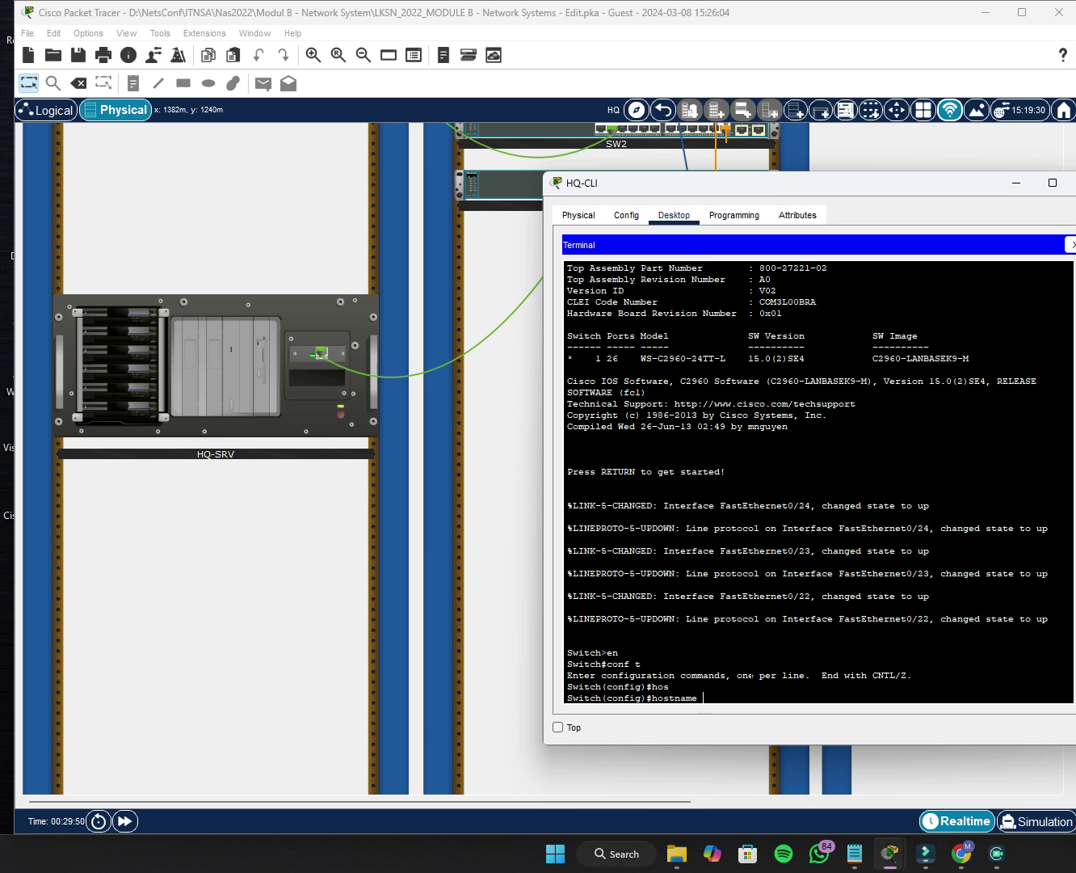
pyautogui.scroll(2, 687, 711)
pyautogui.scroll(3, 497, 651)
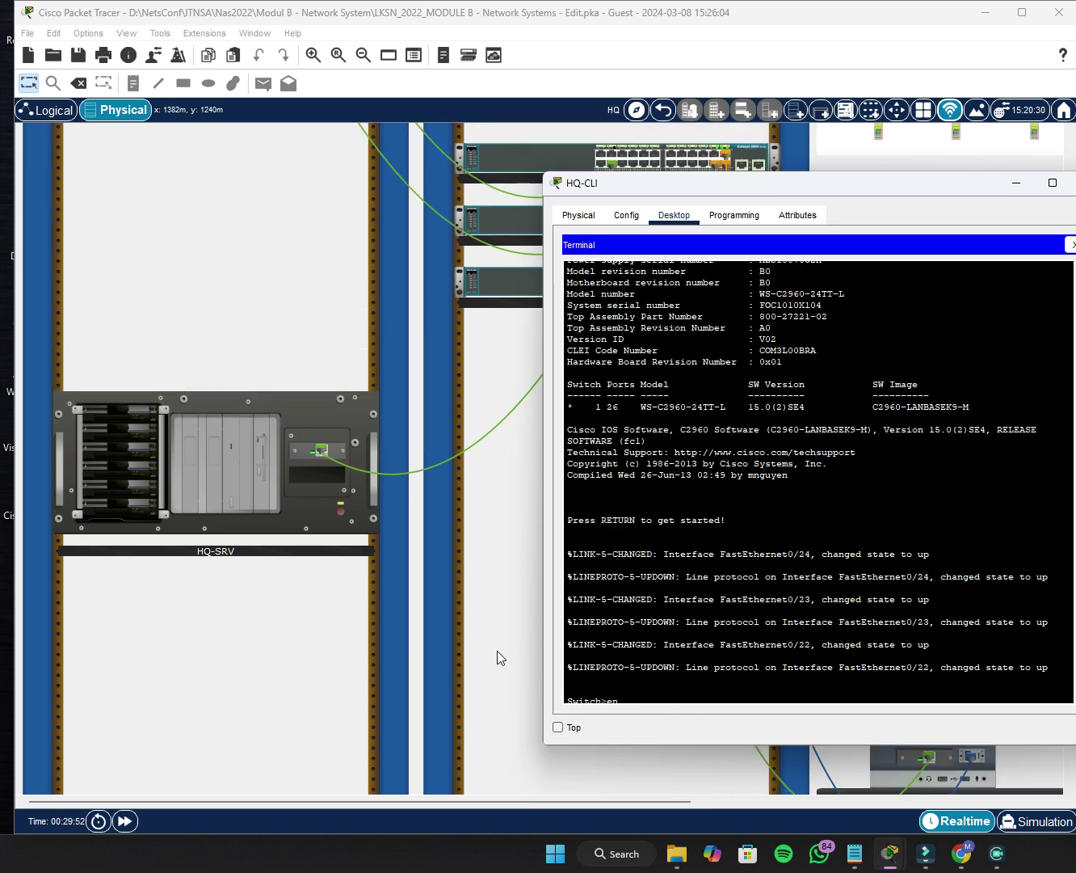
pyautogui.moveTo(739, 183); pyautogui.dragTo(719, 312)
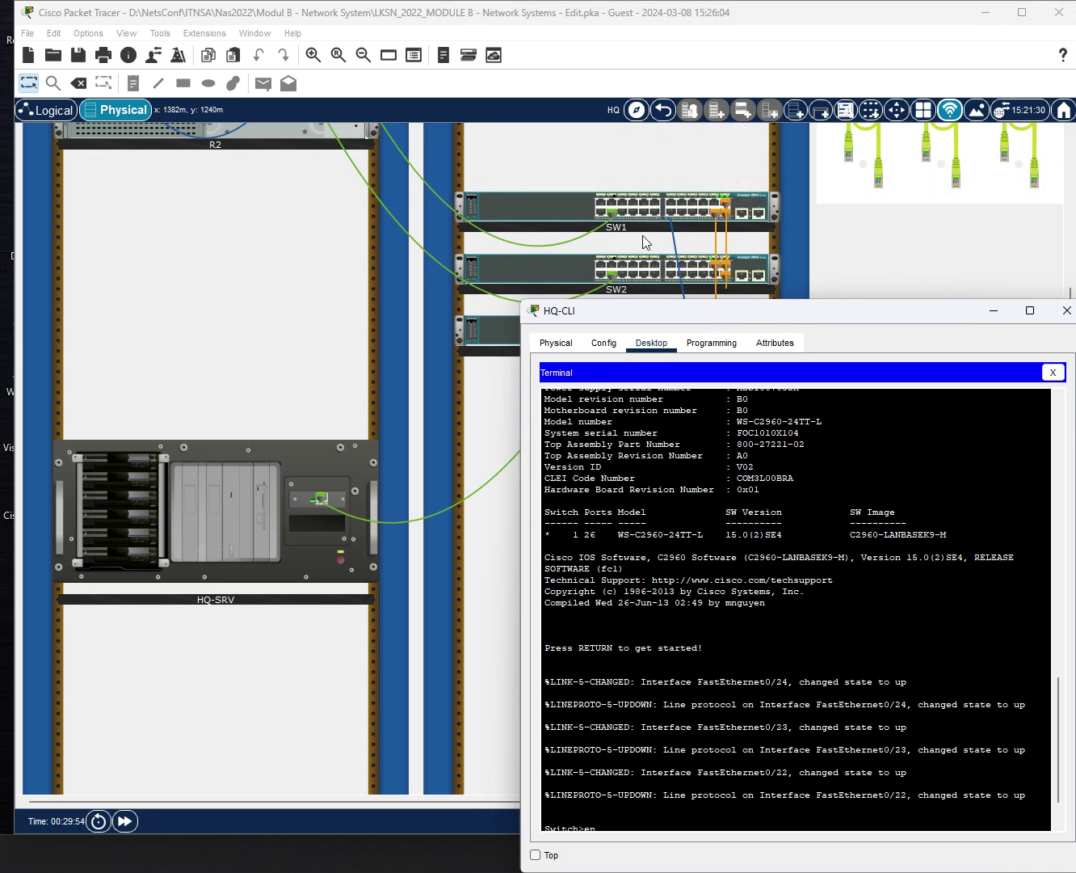
pyautogui.scroll(-3, 797, 606)
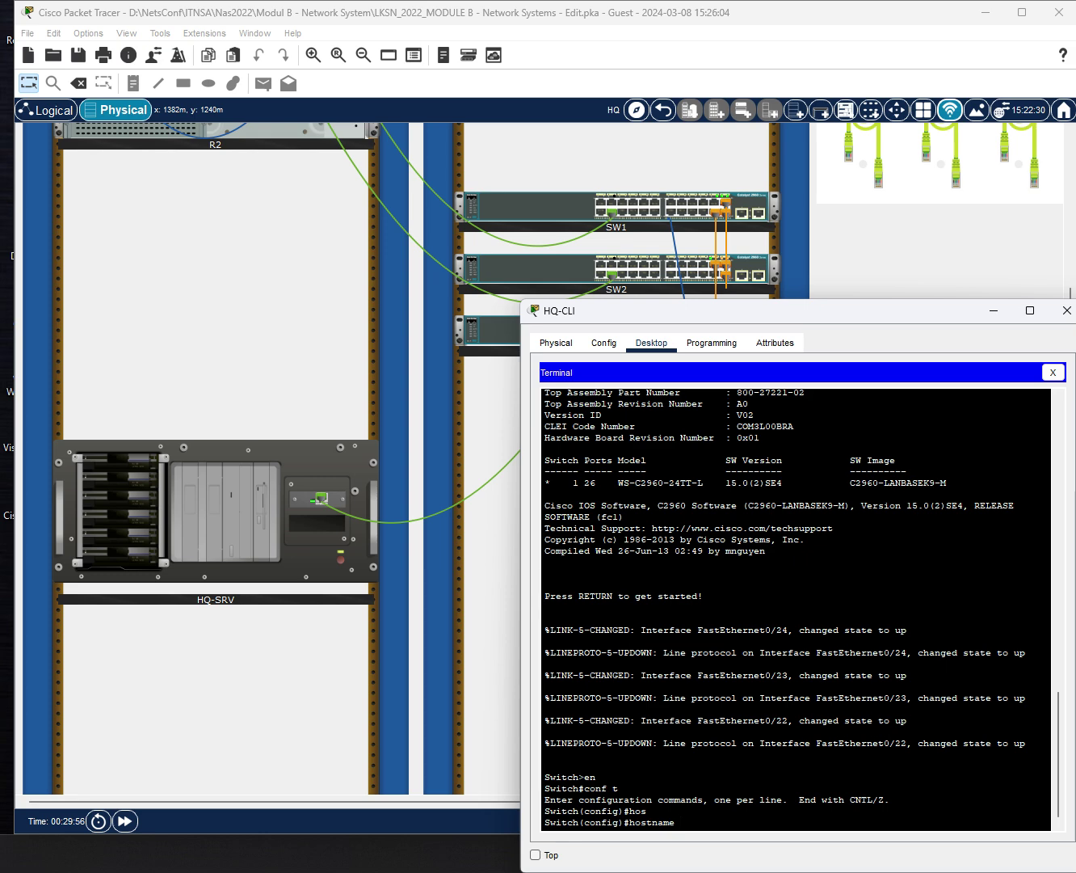
pyautogui.click(685, 826)
pyautogui.write('SW1')
pyautogui.press('Return')
# Set the domain name lksn2022.id and an enable secret password on SW1.
pyautogui.write('ig)#i')
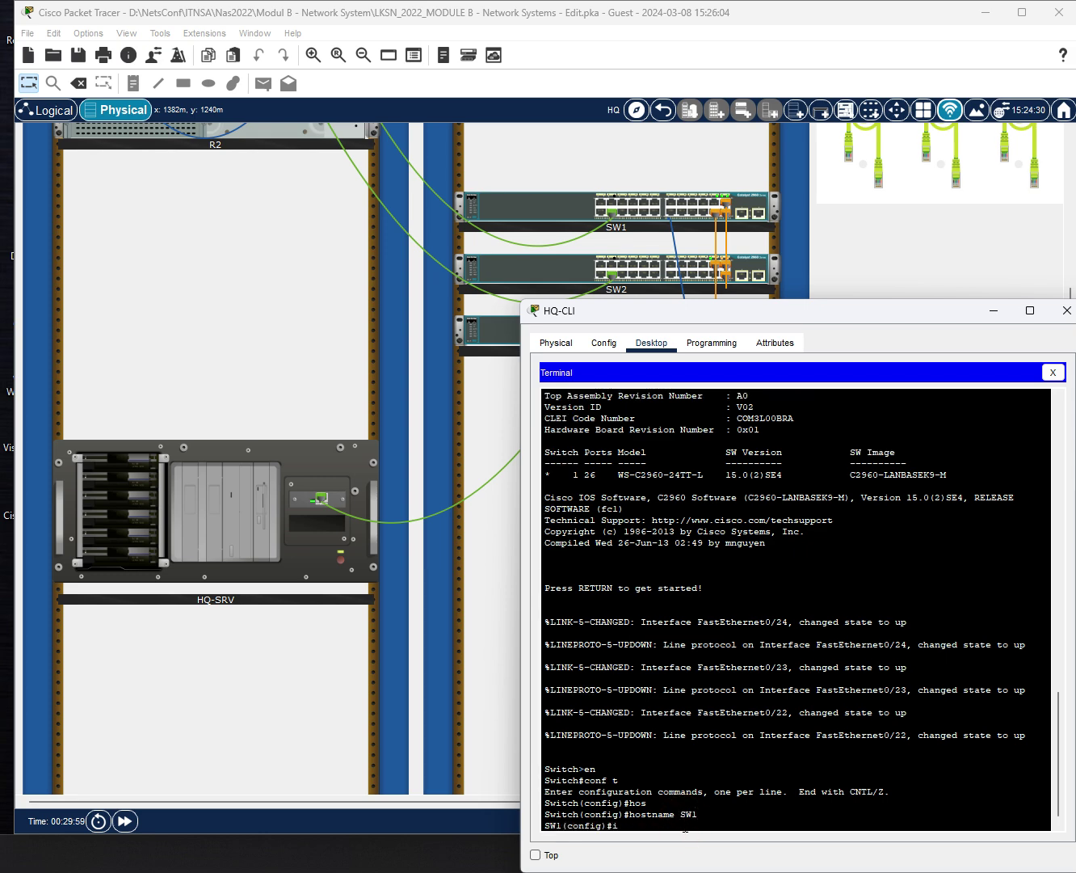
pyautogui.write('p domain-na')
pyautogui.press('Tab')
pyautogui.write('lksn')
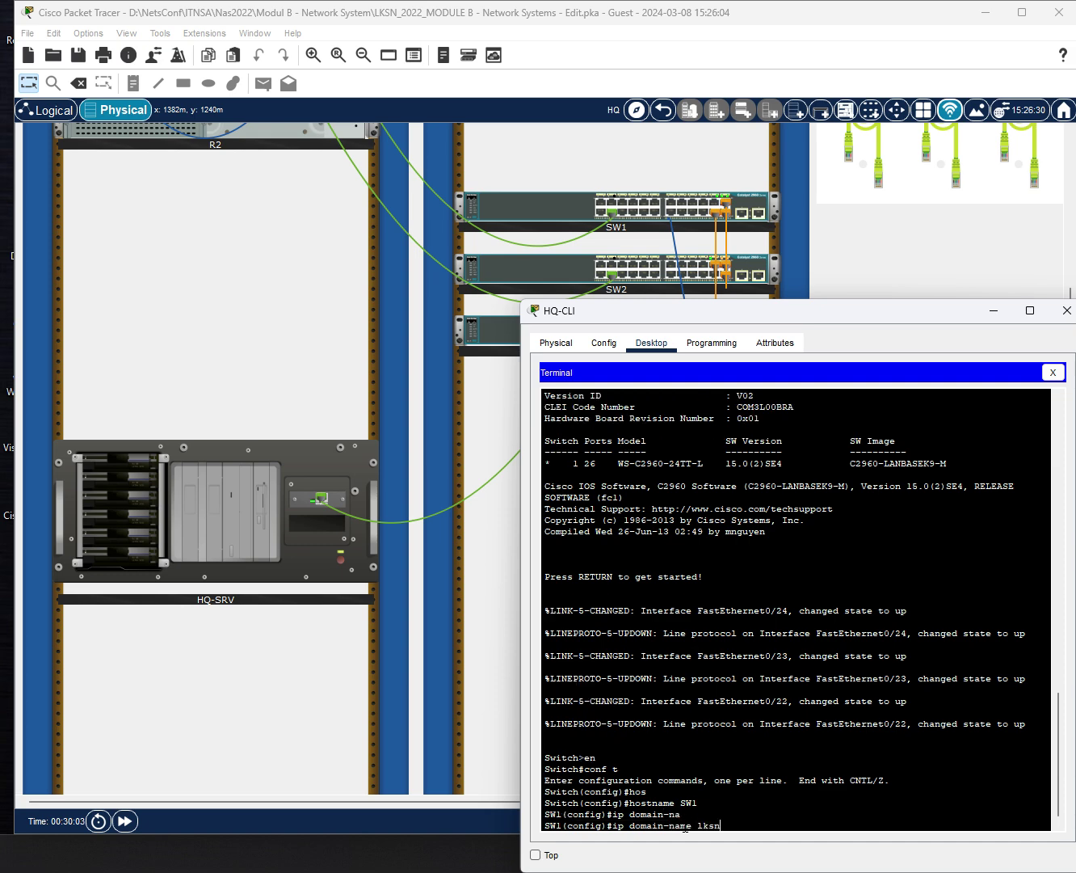
pyautogui.write('2022.id')
pyautogui.press('Return')
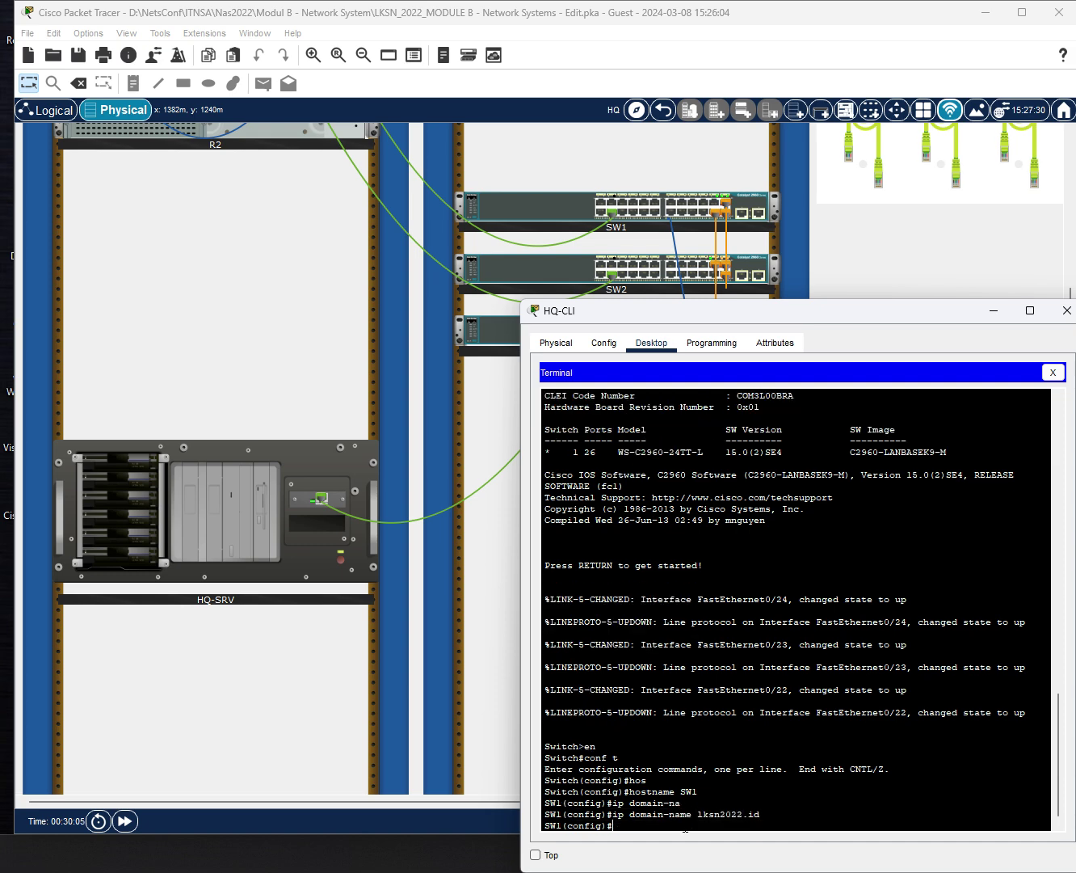
pyautogui.write('enab')
pyautogui.press('Tab')
pyautogui.write('sec')
pyautogui.press('Tab')
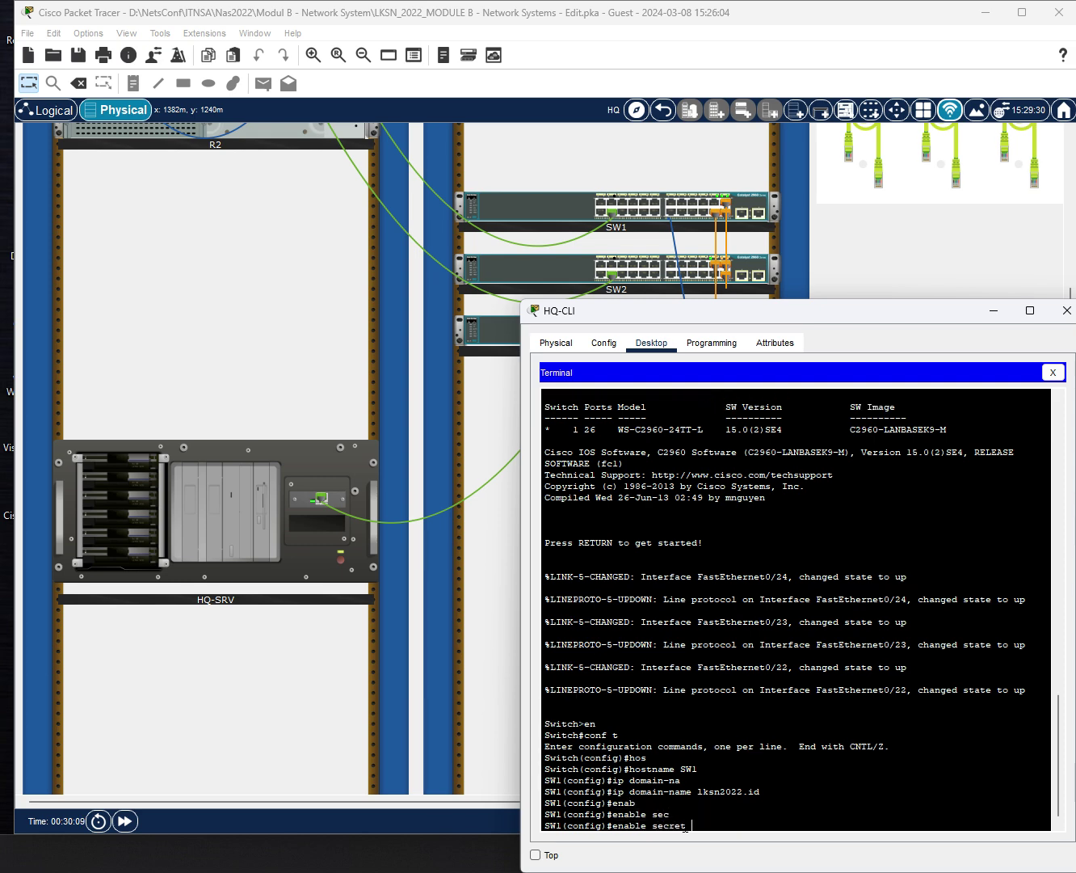
pyautogui.write('Skills39')
pyautogui.press('Return')
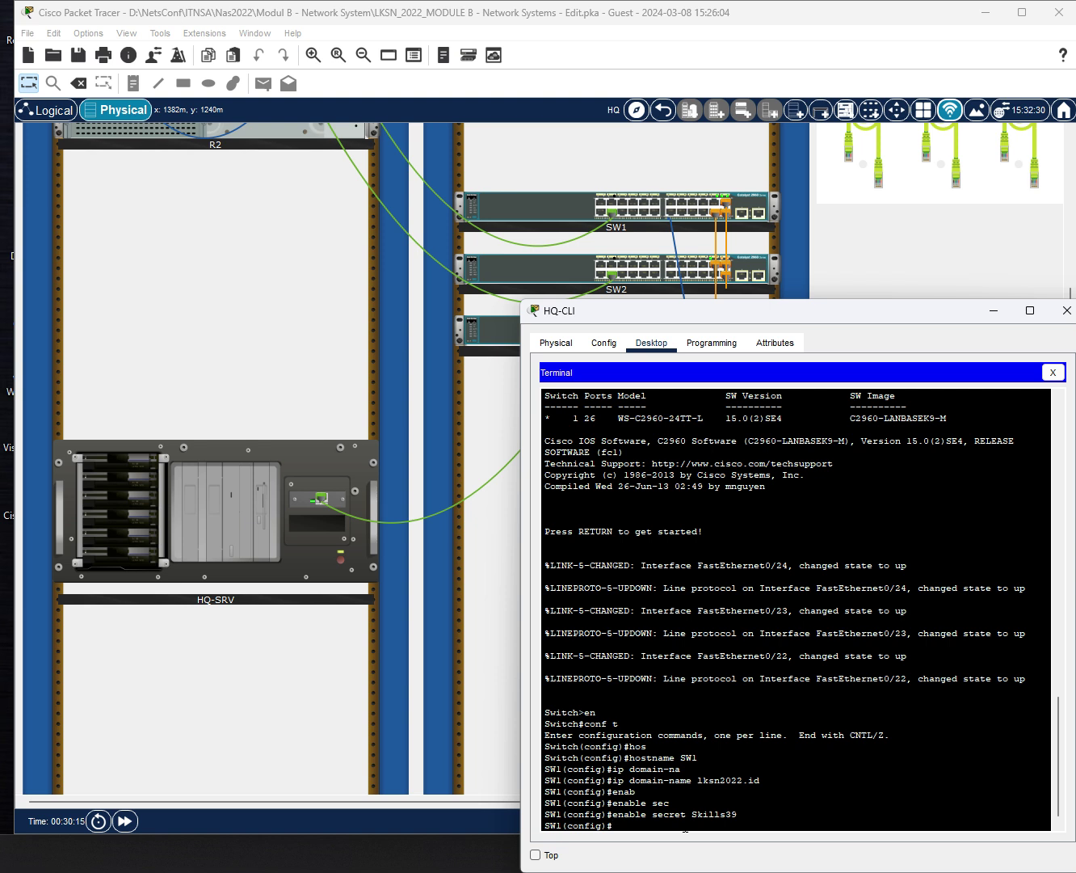
# Create user admin with privilege 15 and a secret password on SW1.
pyautogui.write('userna')
pyautogui.press('Tab')
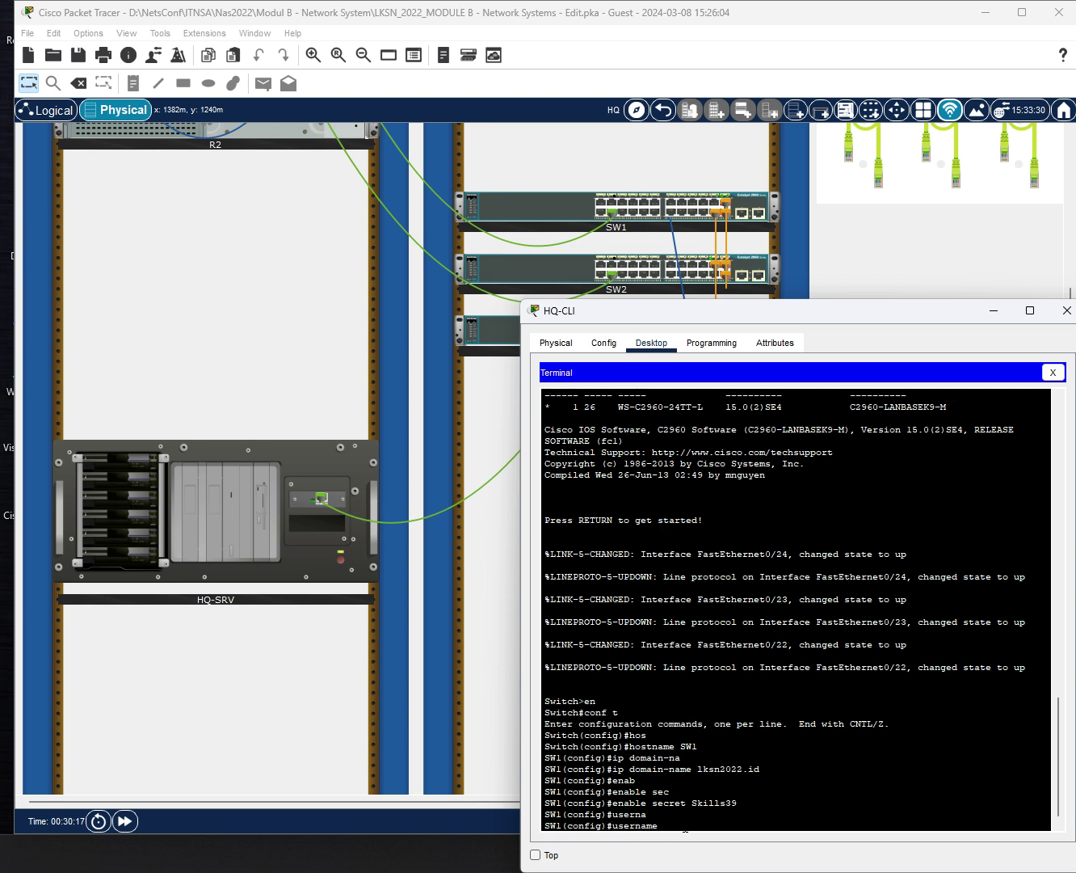
pyautogui.write('admin privi')
pyautogui.press('Tab')
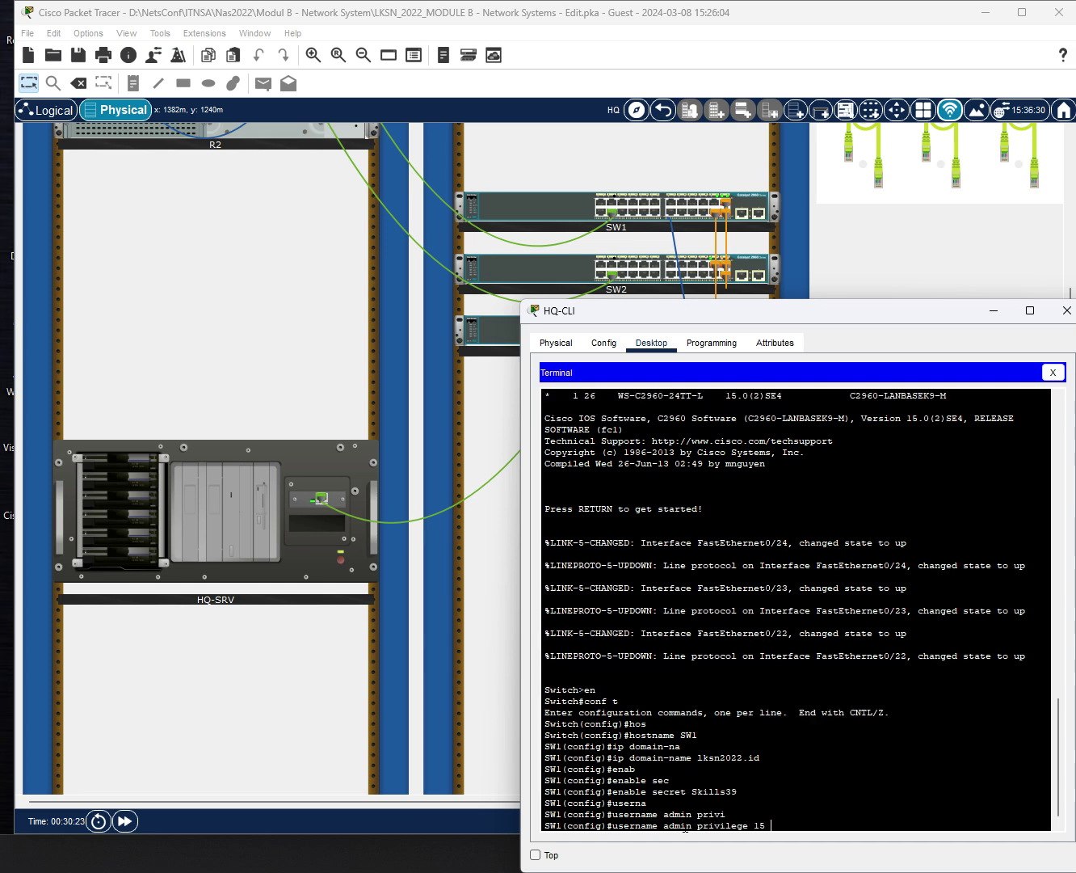
pyautogui.write('15 sec')
pyautogui.press('Tab')
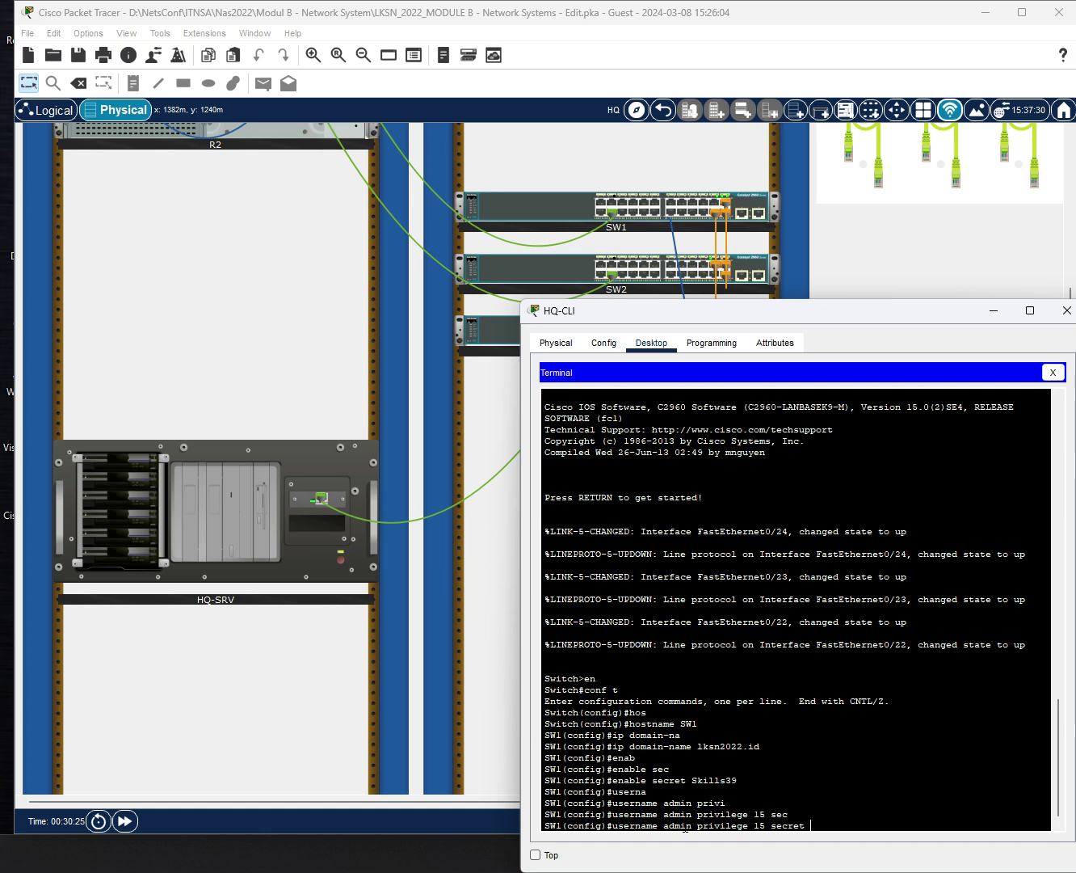
pyautogui.write('Skills39')
pyautogui.press('Return')
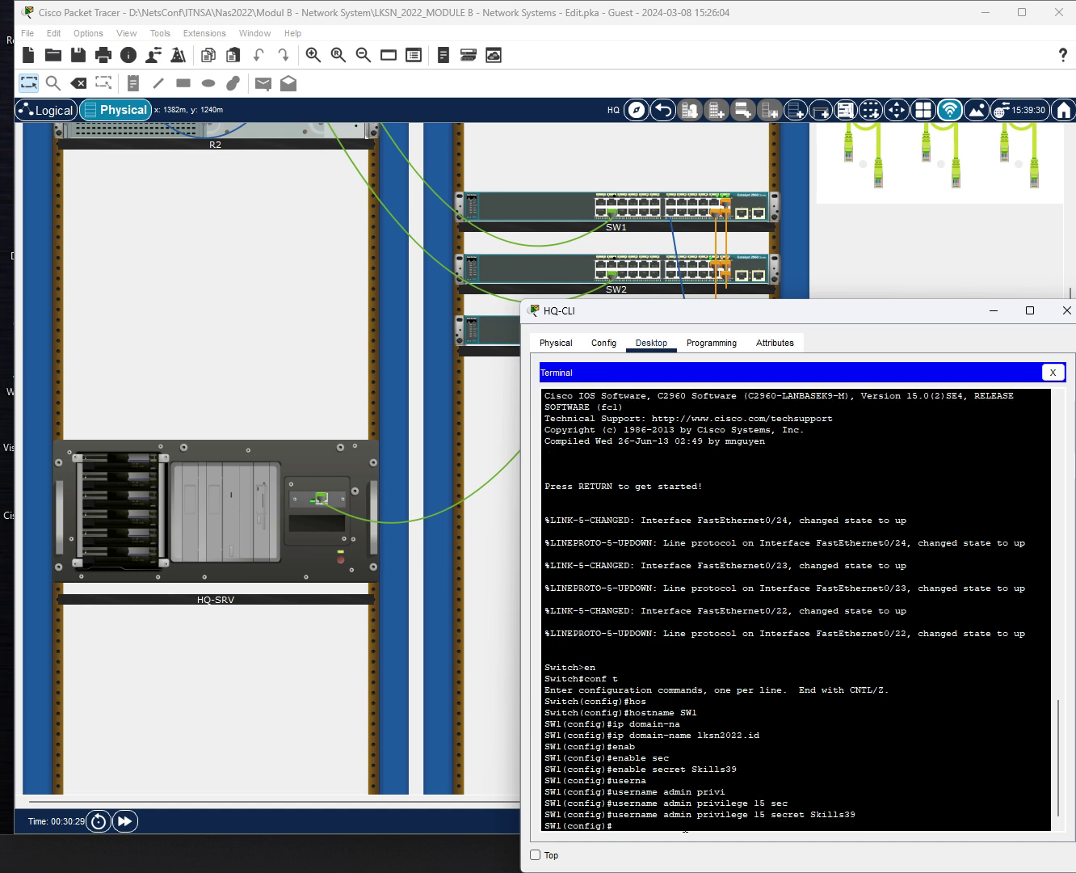
# Log out of SW1 and log back in to verify the enable secret.
pyautogui.write('end')
pyautogui.press('Return')
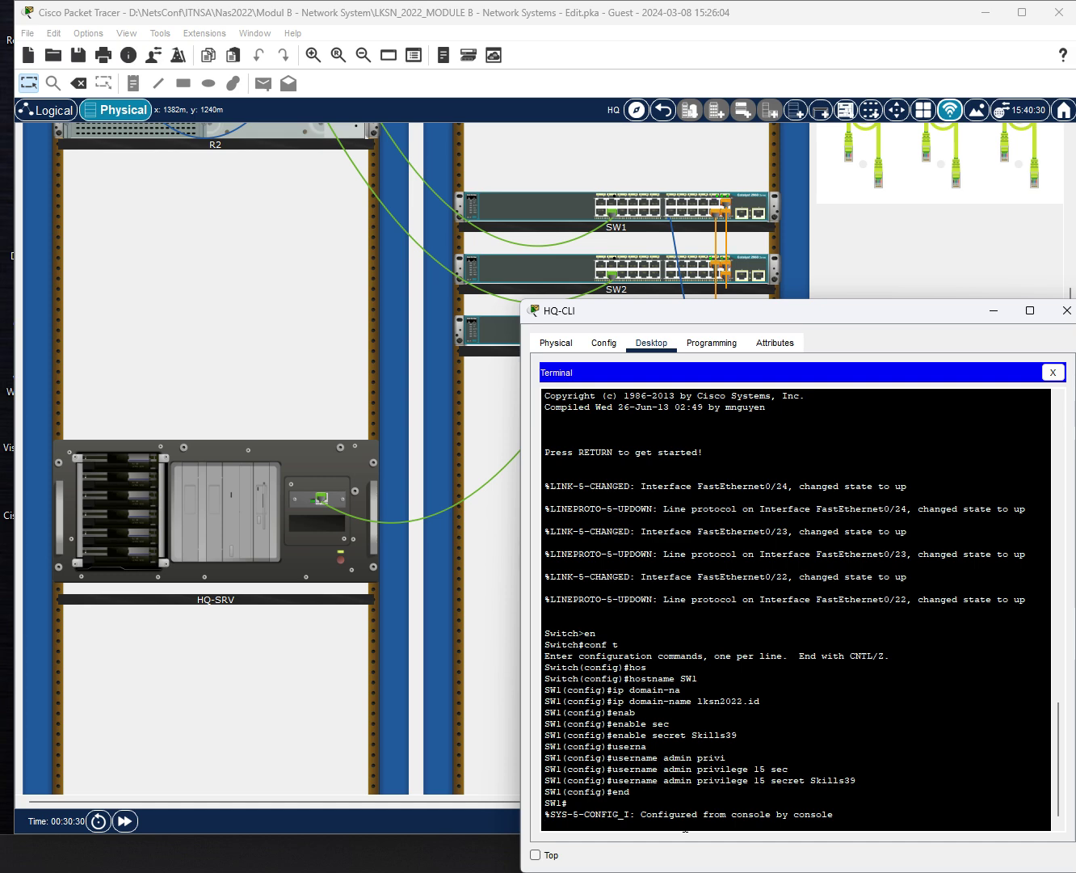
pyautogui.press('Return')
pyautogui.write('ex')
pyautogui.press('Return')
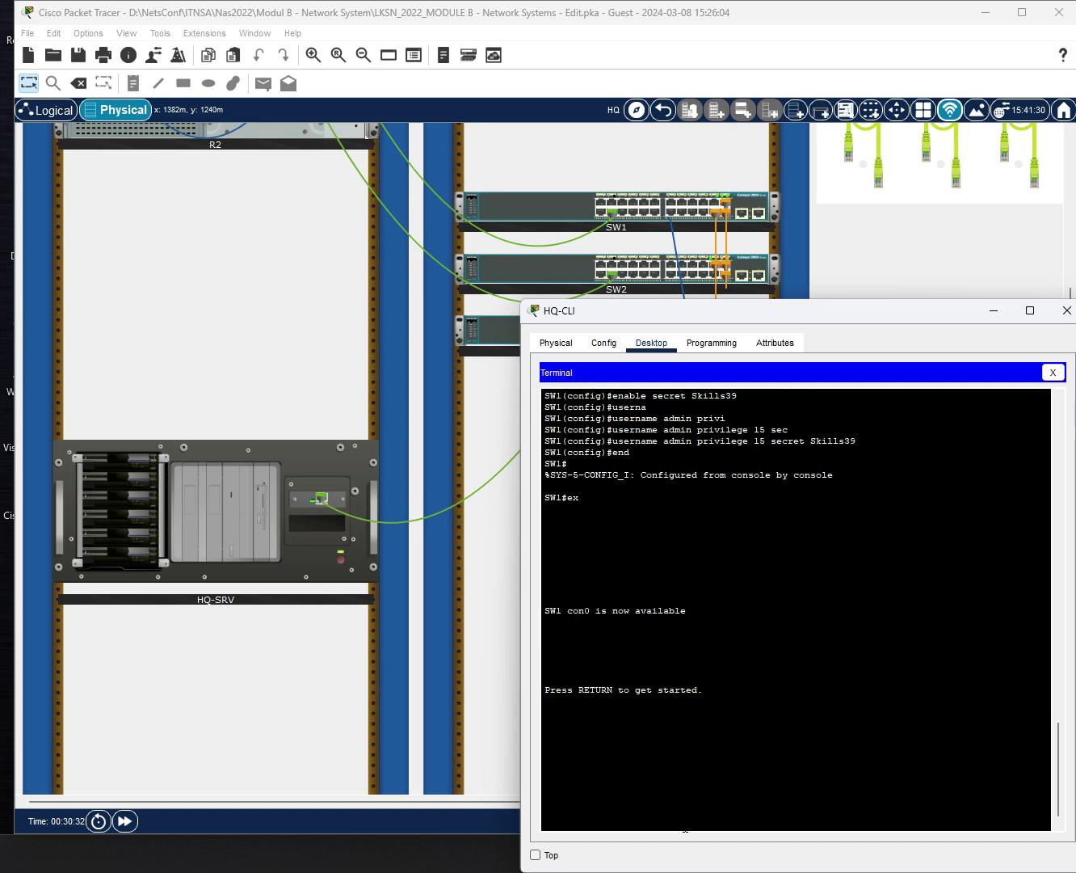
pyautogui.press('Return')
pyautogui.write('en')
pyautogui.press('Return')
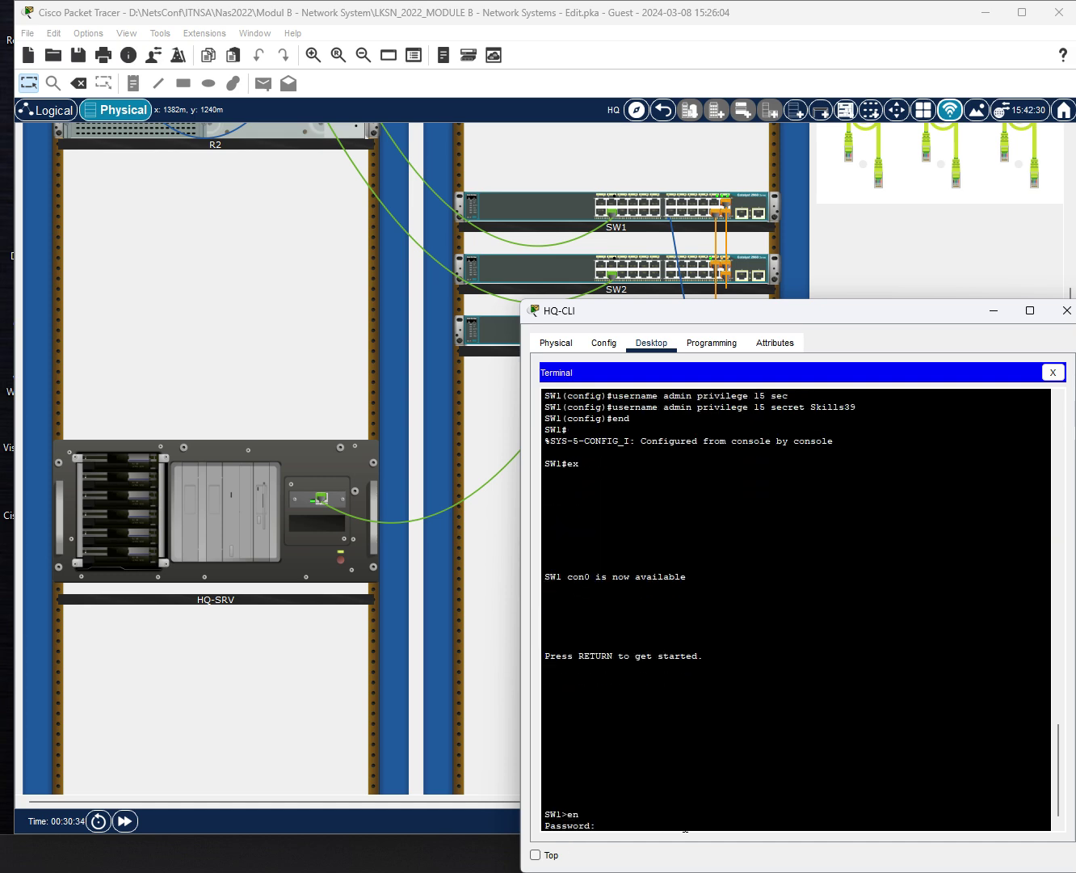
pyautogui.press('Return')
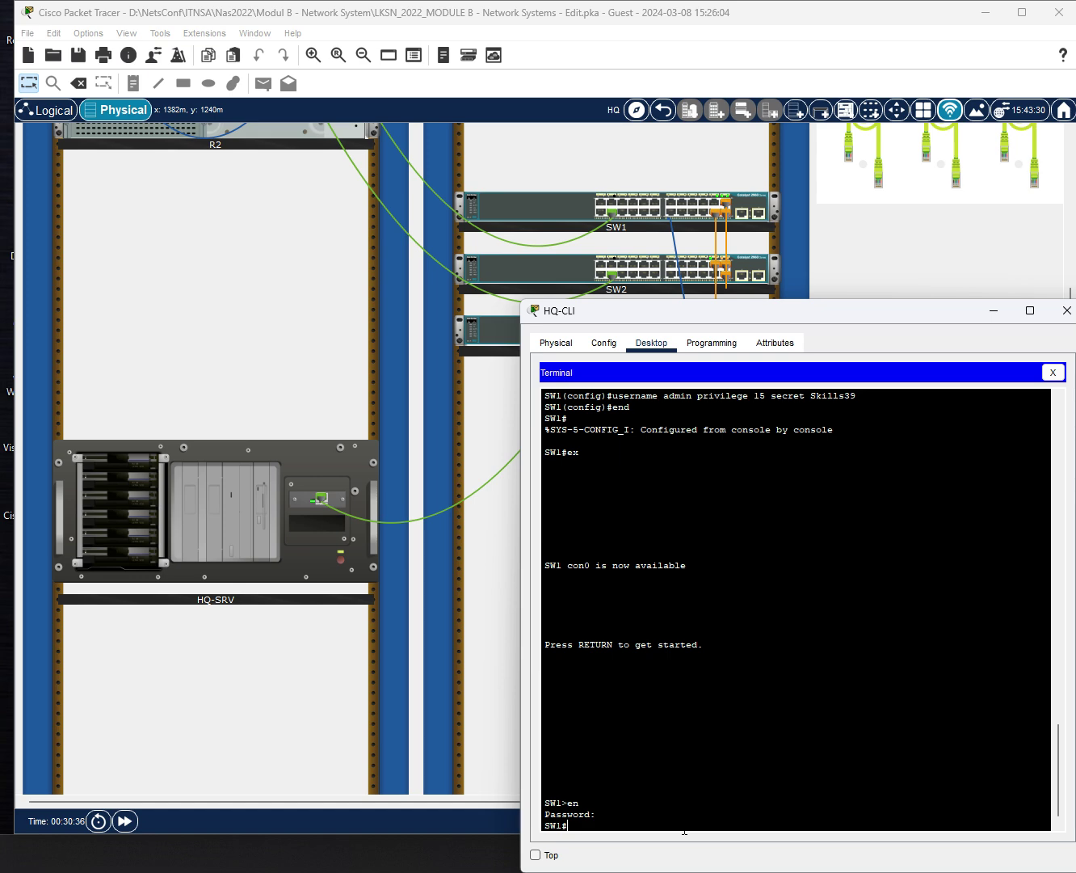
# Move HQ-CLI's console cable from SW1's console port to SW2's, using the rear-panel views.
pyautogui.click(1053, 372)
pyautogui.click(1065, 310)
pyautogui.scroll(3, 904, 389)
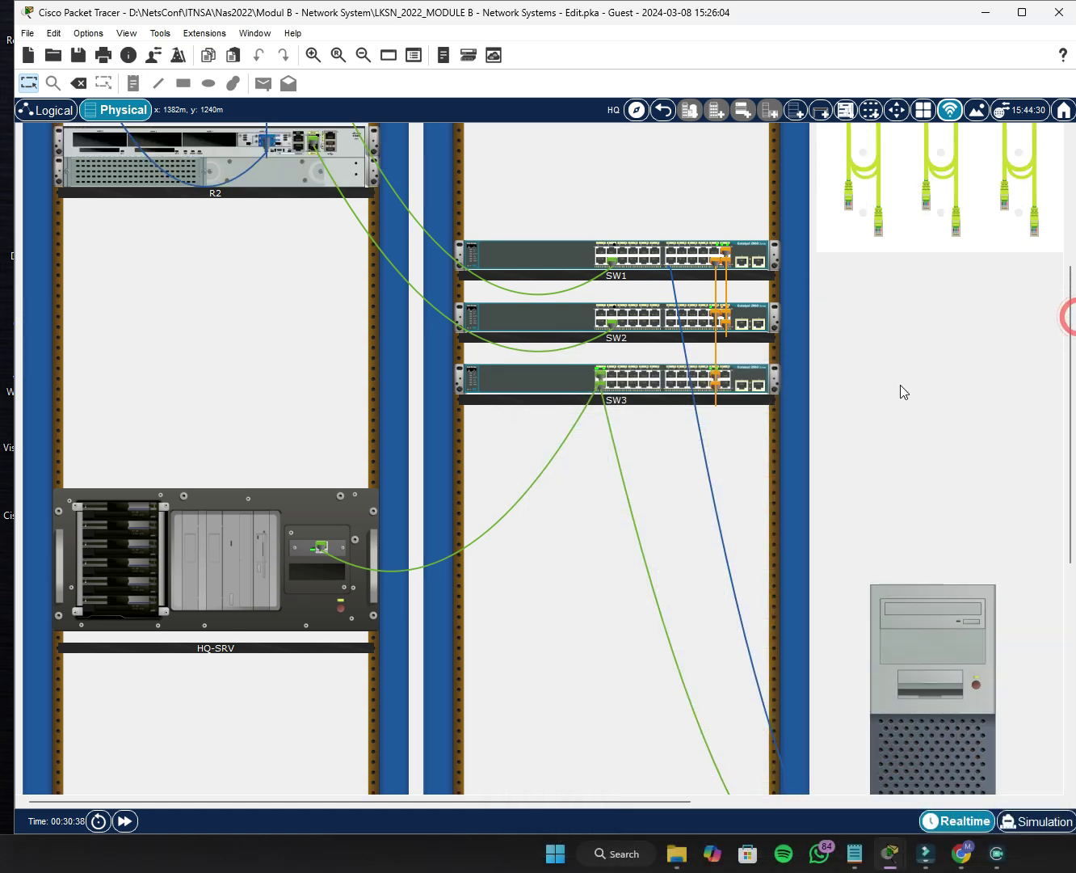
pyautogui.rightClick(569, 362)
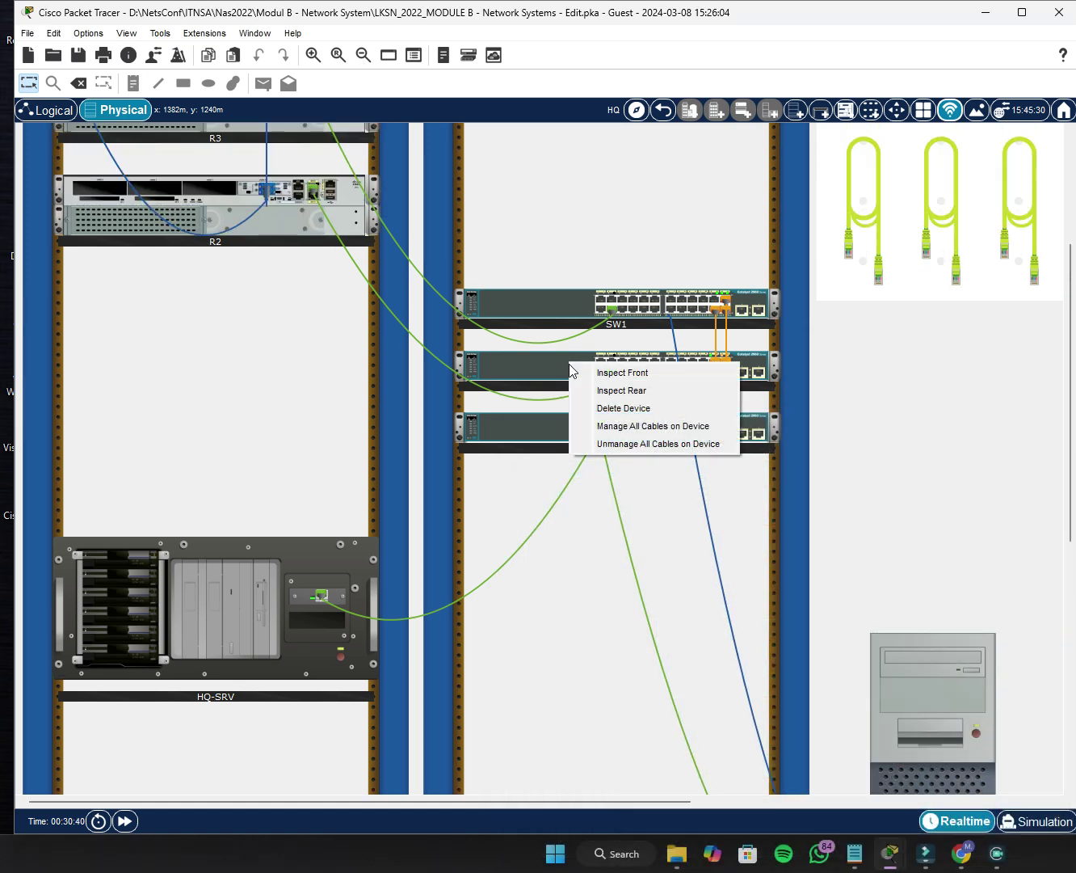
pyautogui.click(592, 390)
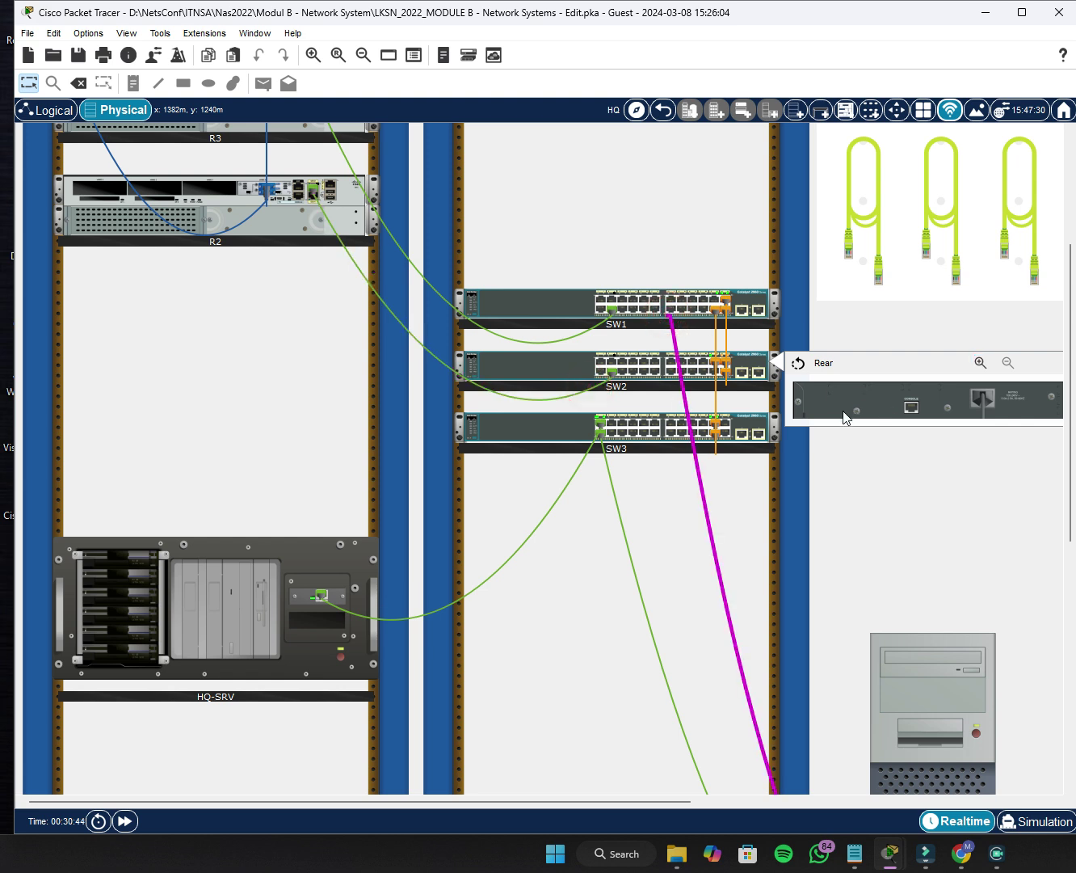
pyautogui.rightClick(581, 307)
pyautogui.click(599, 332)
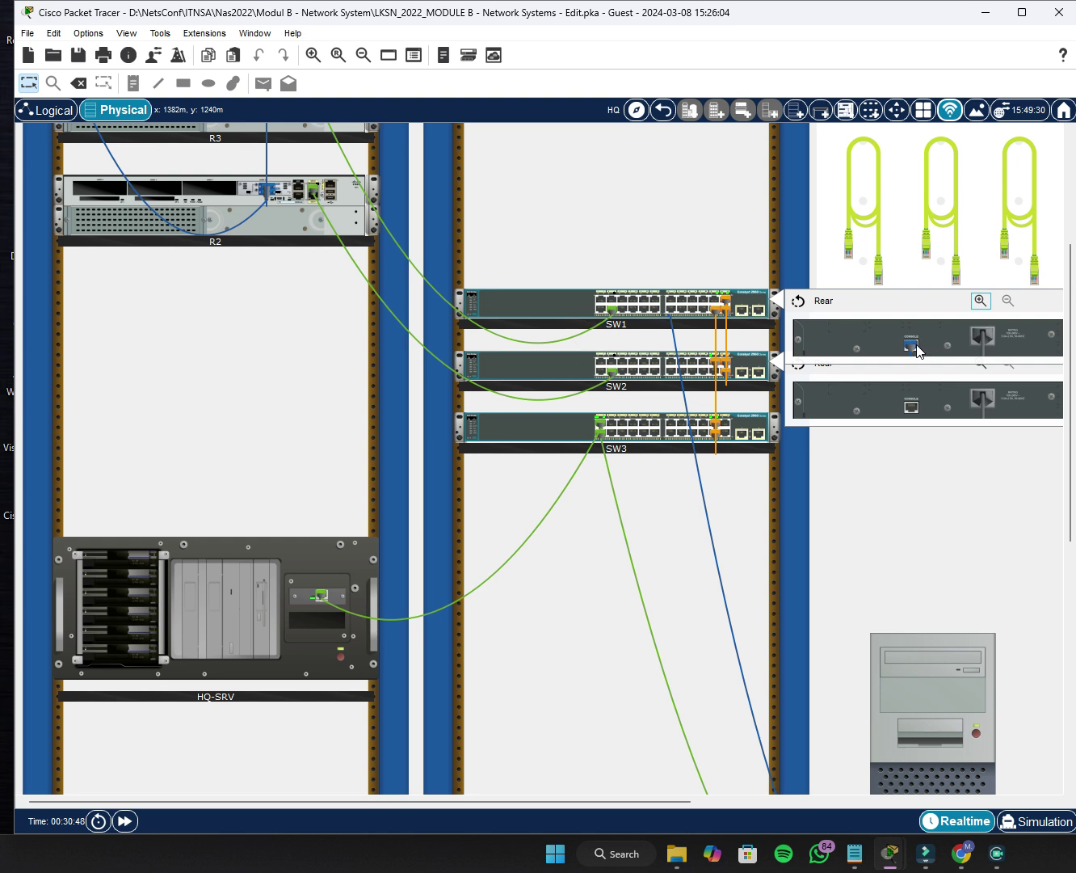
pyautogui.moveTo(913, 342); pyautogui.dragTo(915, 425)
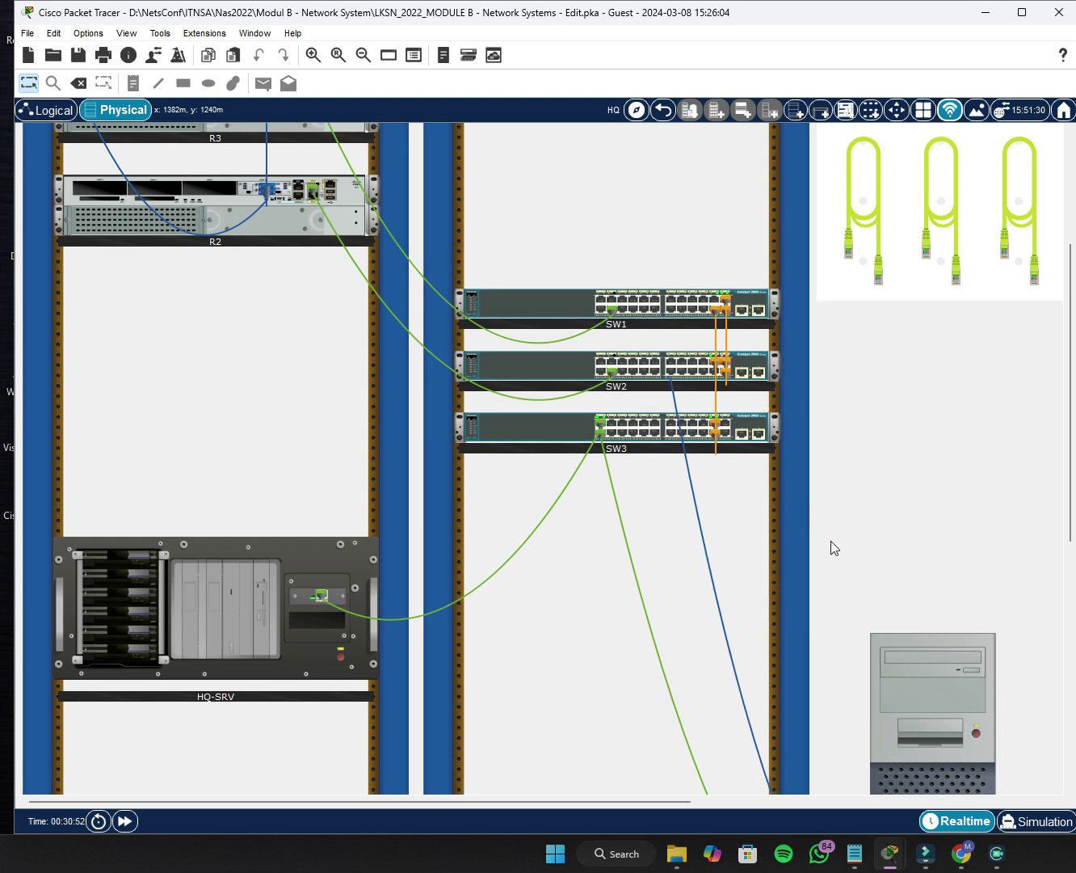
pyautogui.scroll(-3, 938, 646)
pyautogui.scroll(-1, 939, 633)
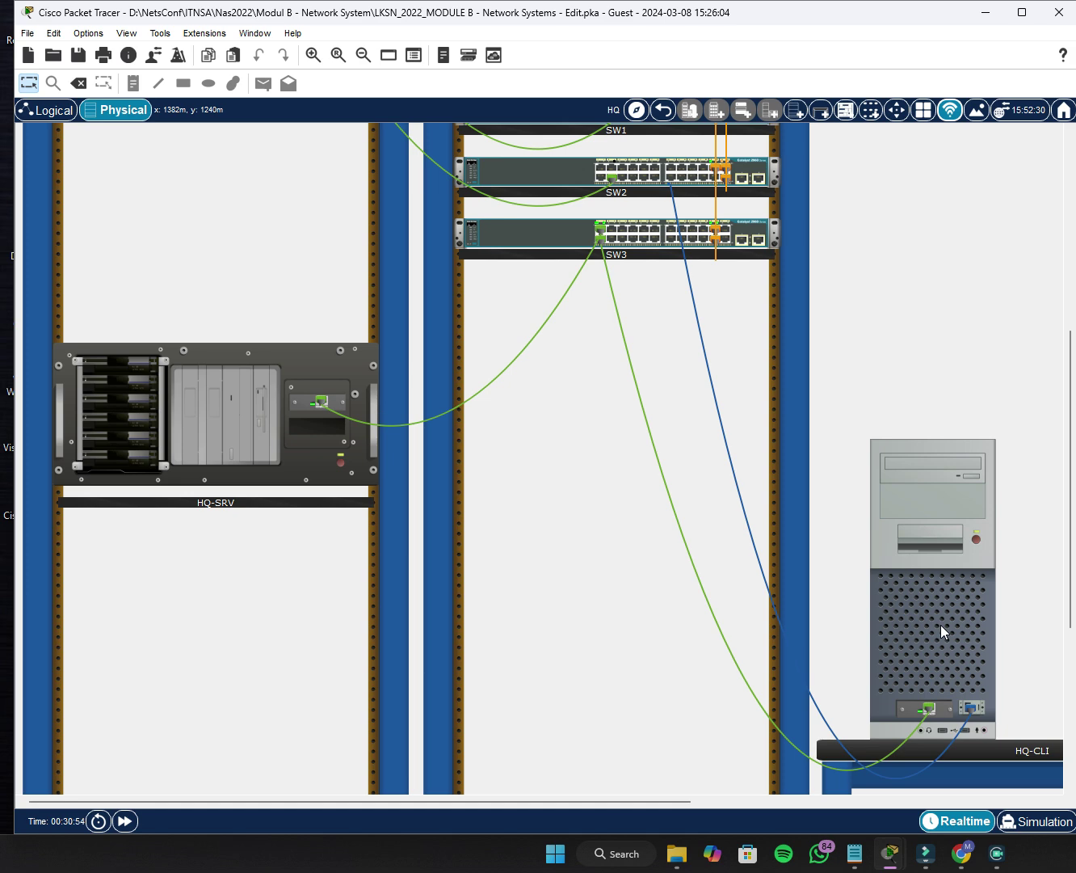
# Open the HQ-CLI terminal to SW2 and enter global configuration mode.
pyautogui.click(940, 624)
pyautogui.click(845, 260)
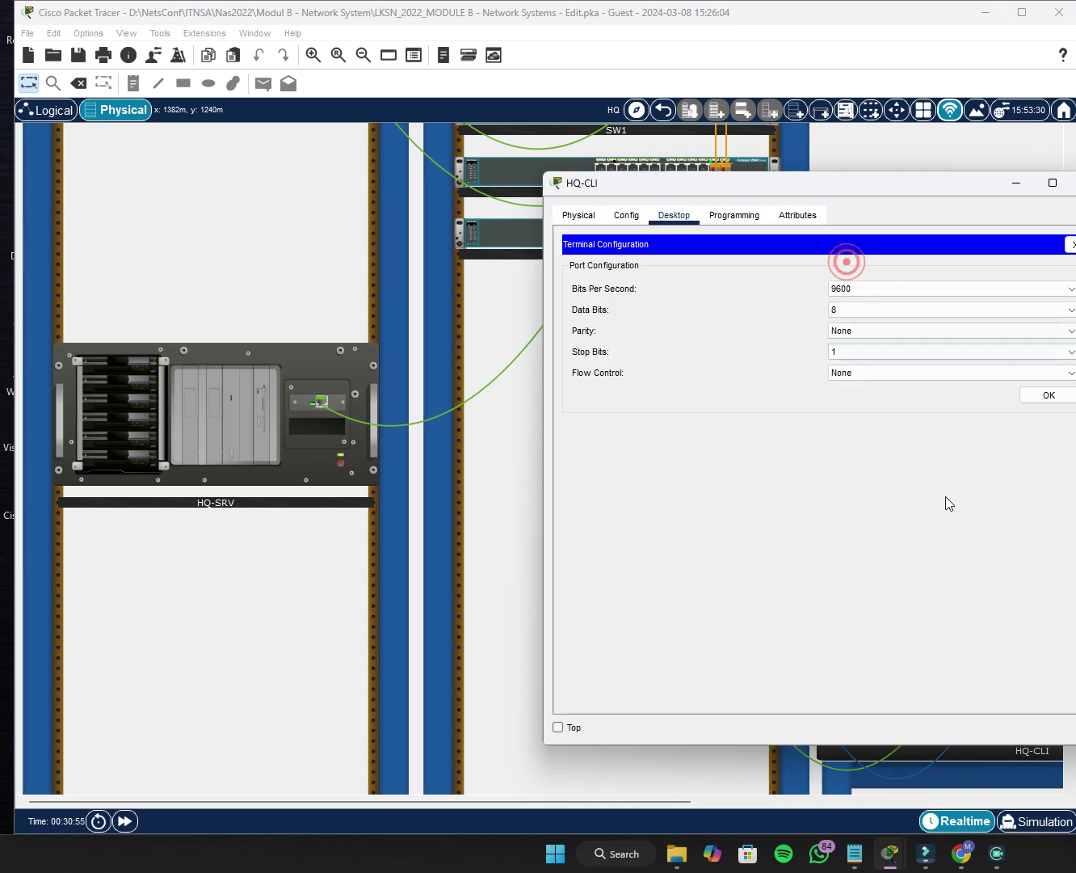
pyautogui.click(1048, 396)
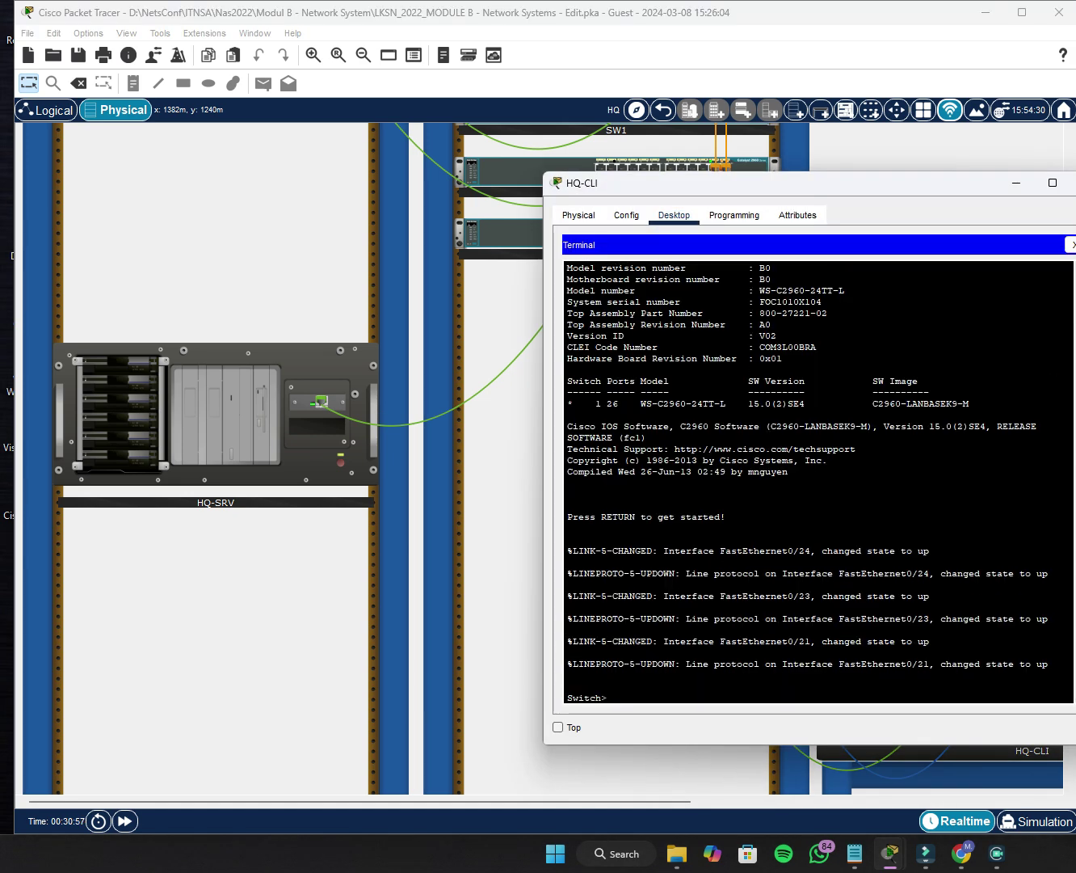
pyautogui.write('en')
pyautogui.press('Return')
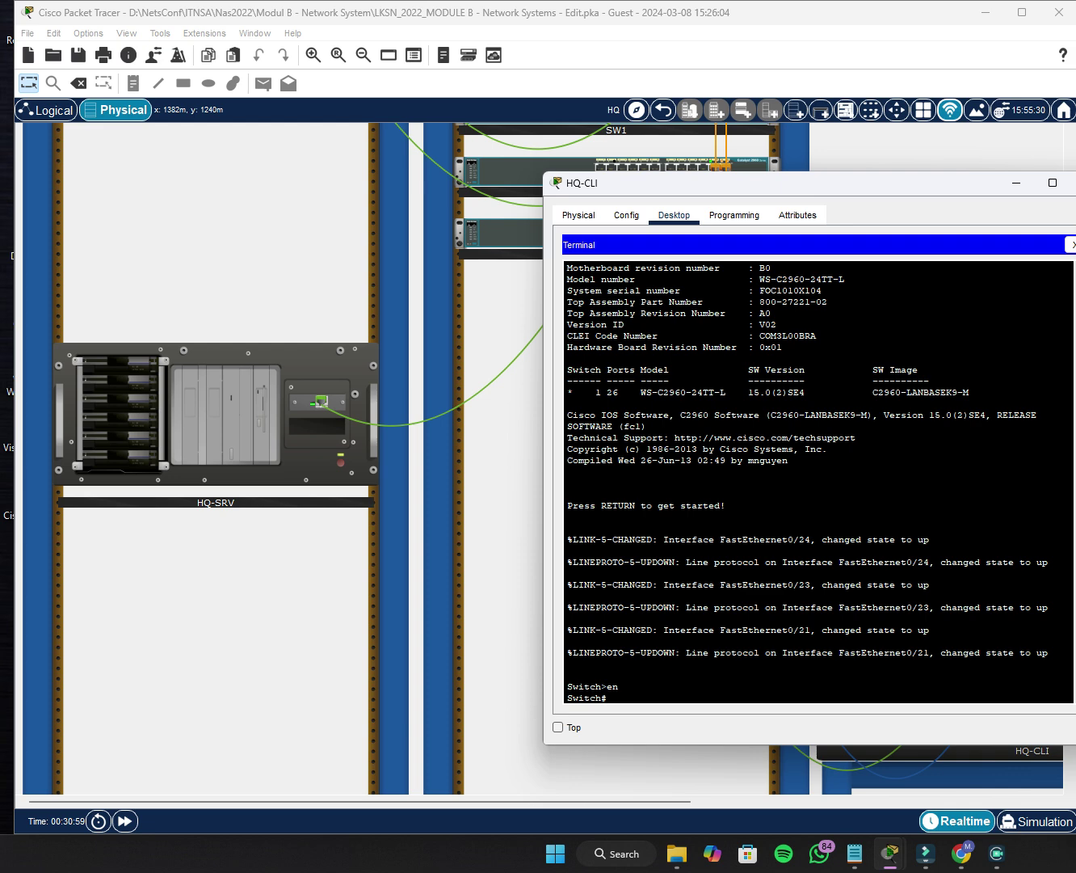
pyautogui.write('conf t')
pyautogui.press('Return')
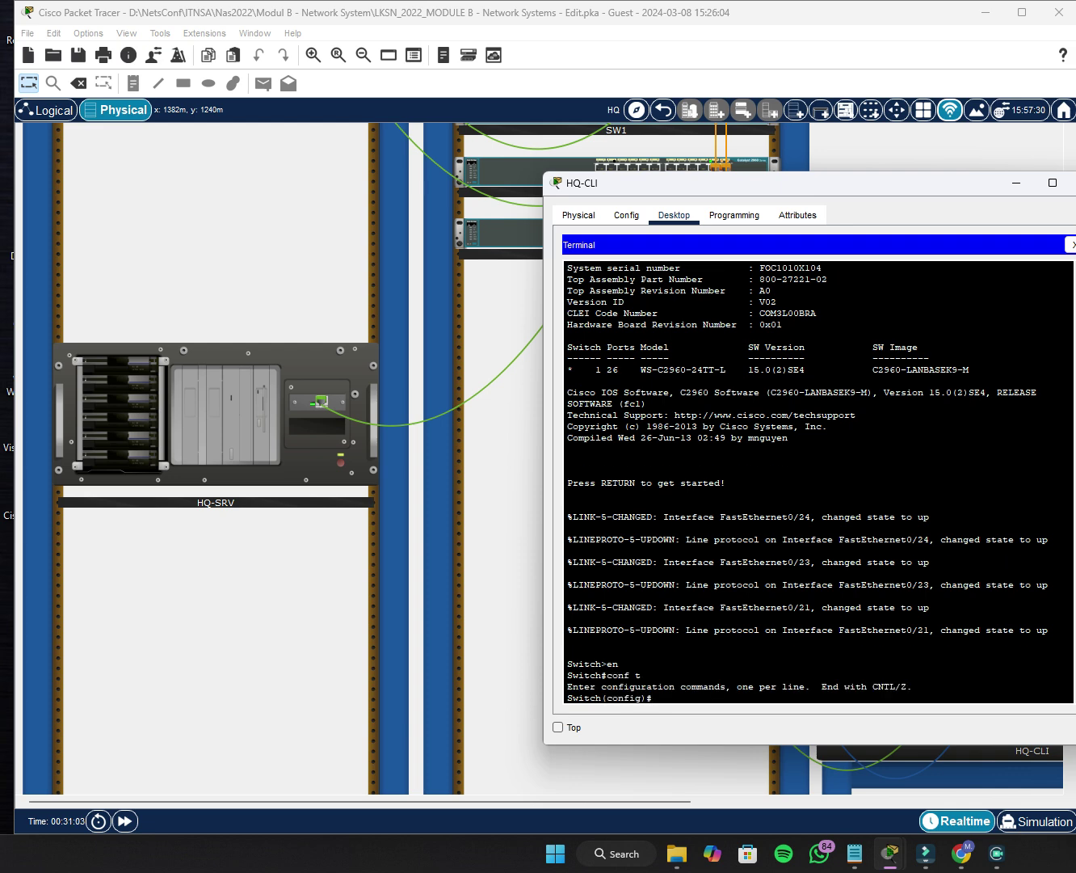
# Set hostname SW2 and domain name lksn2022.id.
pyautogui.write('host')
pyautogui.press('Tab')
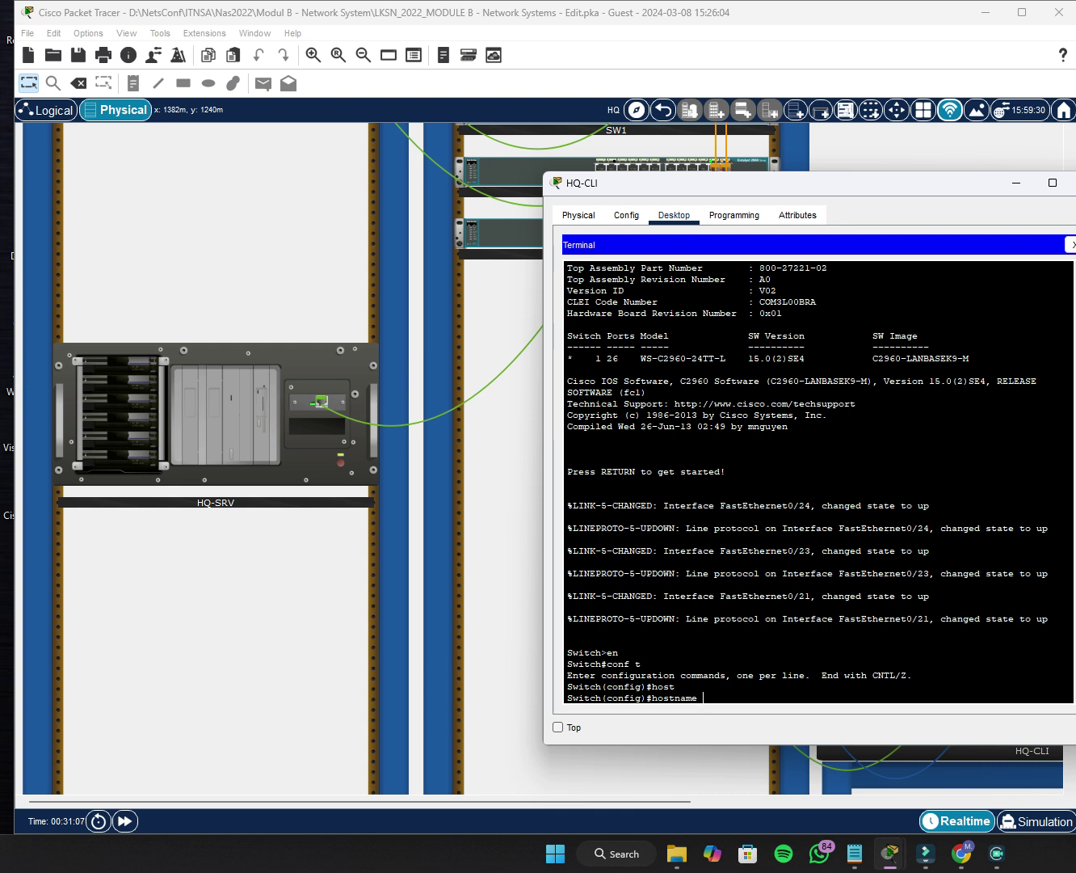
pyautogui.write('SW2')
pyautogui.press('Return')
pyautogui.write('ip d')
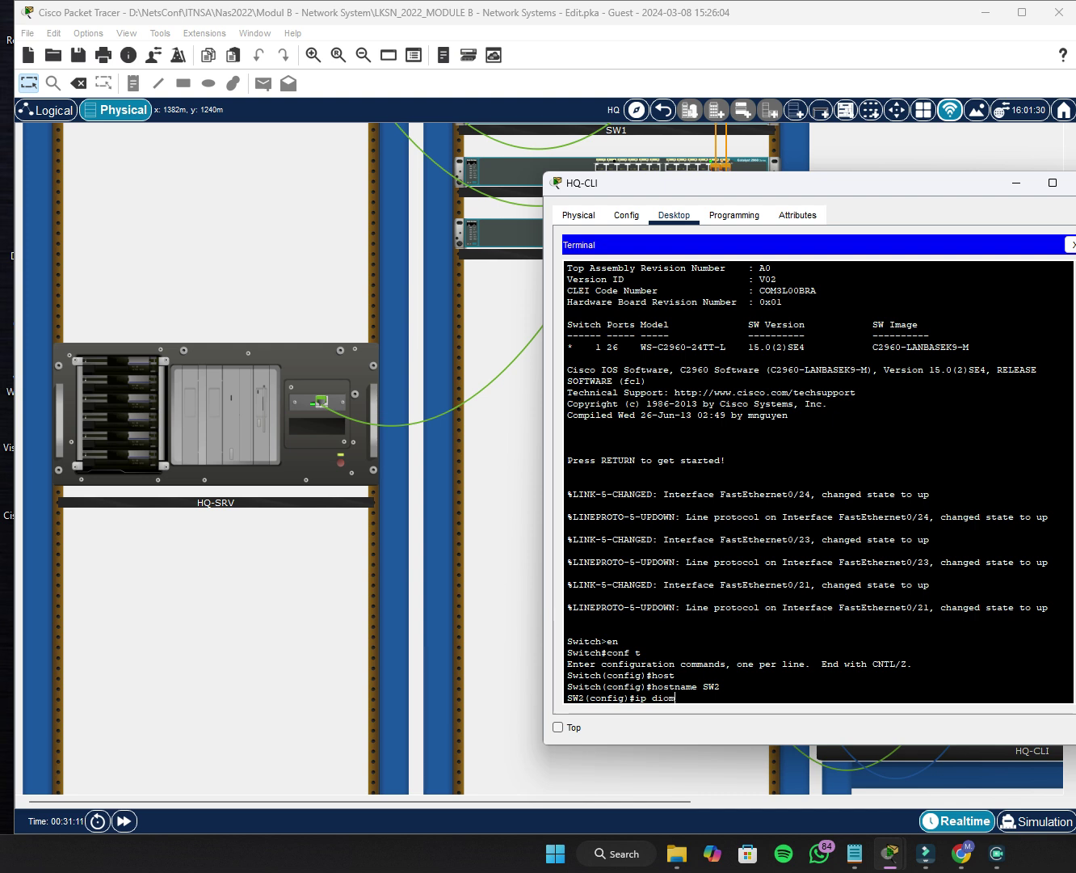
pyautogui.write('omain-na')
pyautogui.press('Tab')
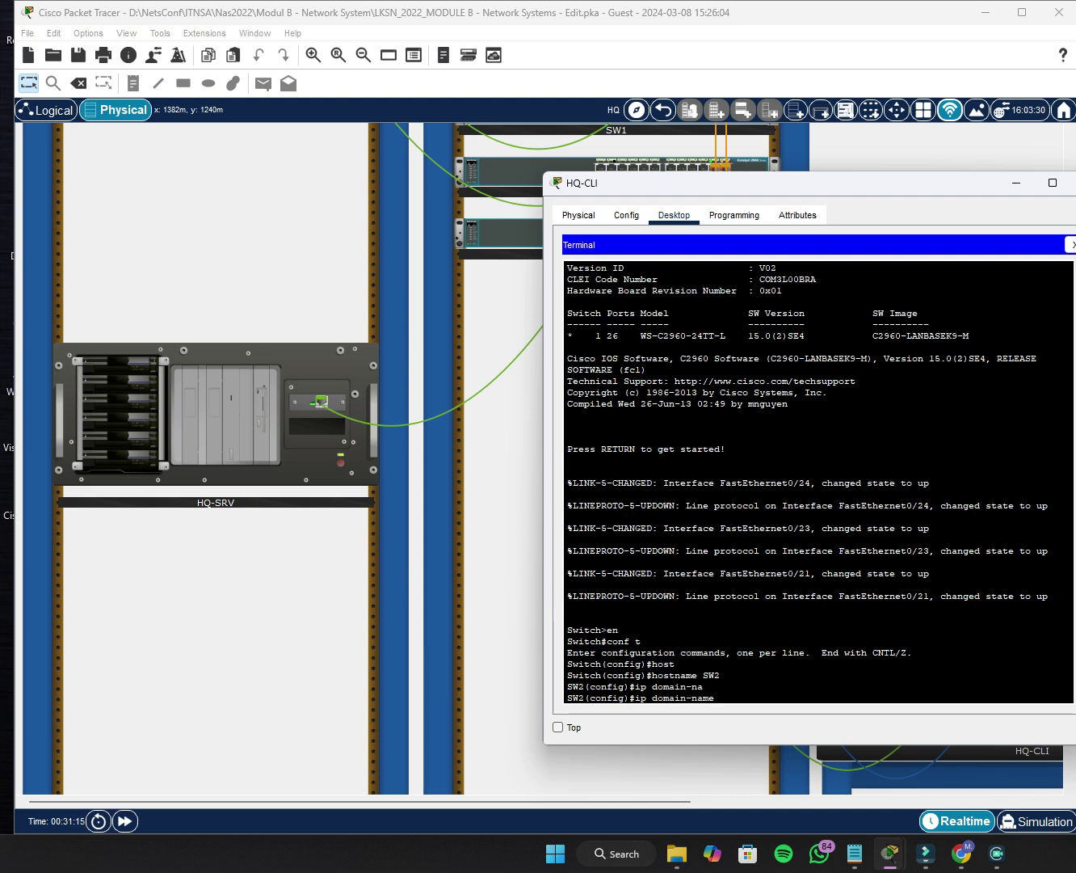
pyautogui.write('lksn2022.id')
pyautogui.press('Return')
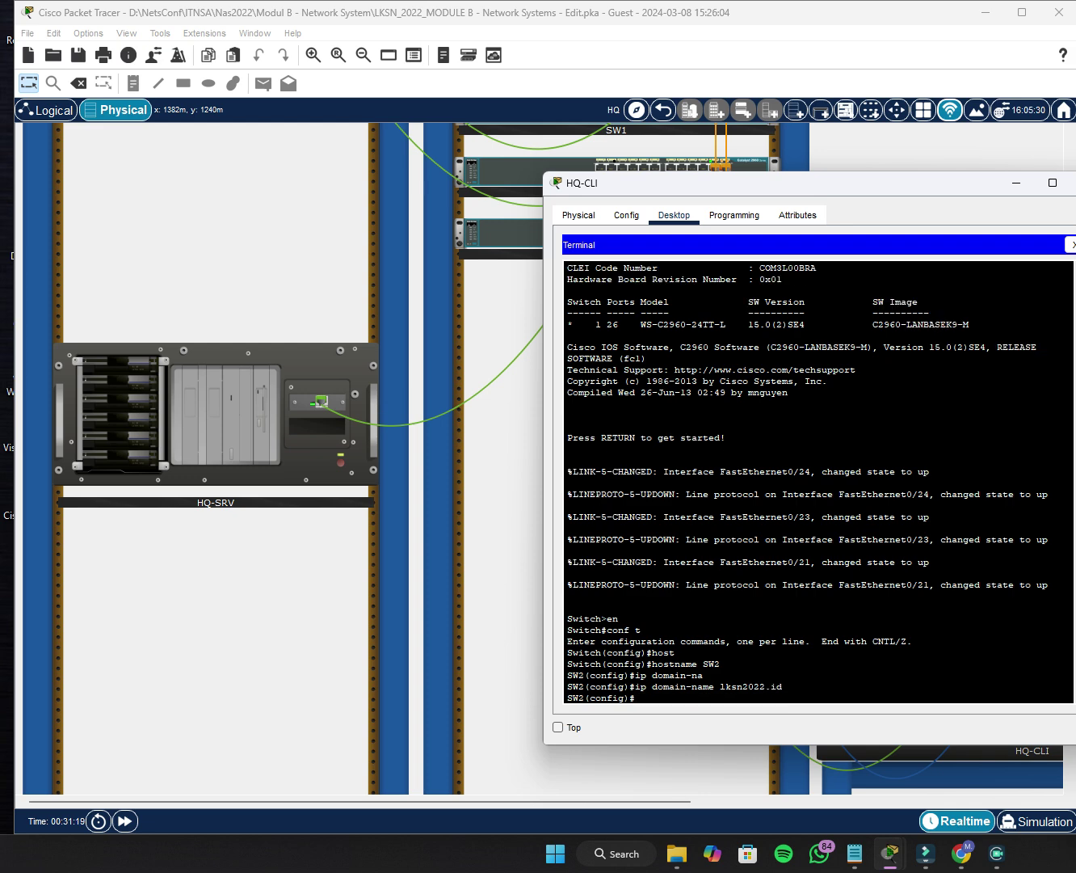
# Set an enable secret password on SW2.
pyautogui.write('enabl')
pyautogui.press('Tab')
pyautogui.write('sec')
pyautogui.press('Tab')
pyautogui.write('S')
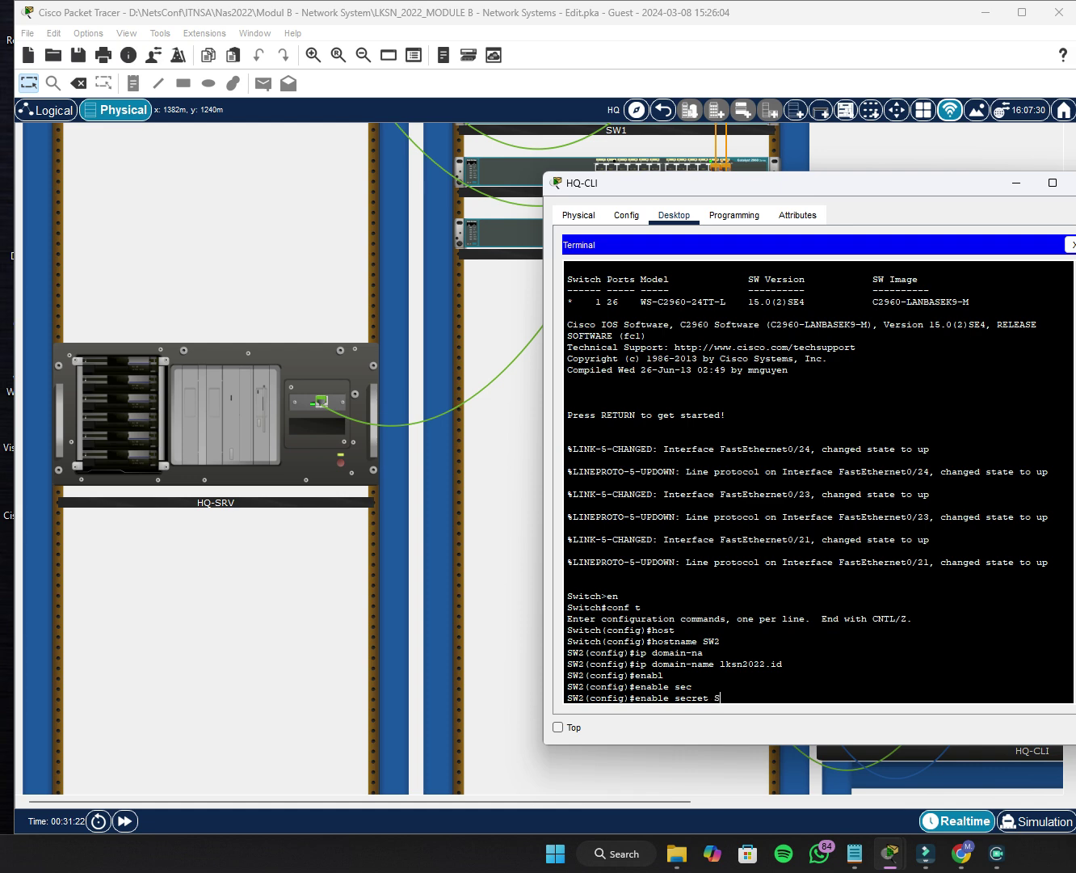
pyautogui.write('kills39')
pyautogui.press('Return')
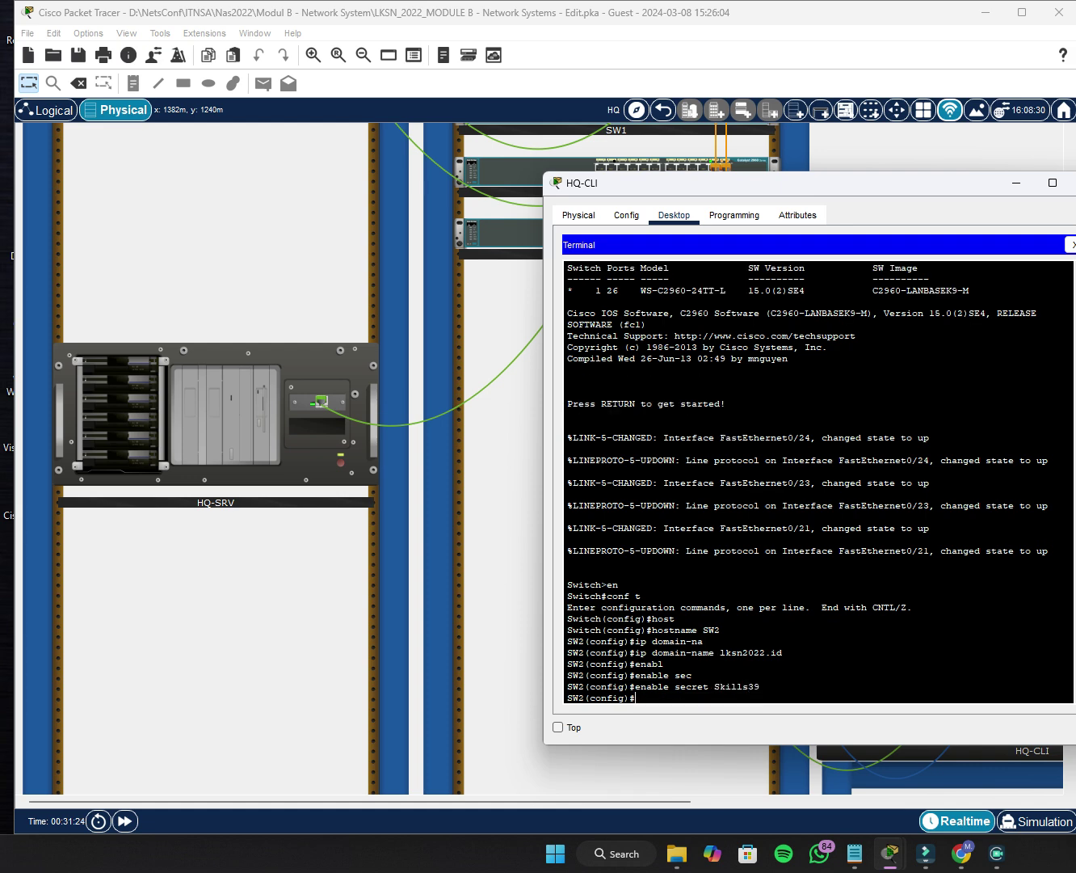
# Create user admin with privilege 15 and a secret password on SW2.
pyautogui.write('user')
pyautogui.press('Tab')
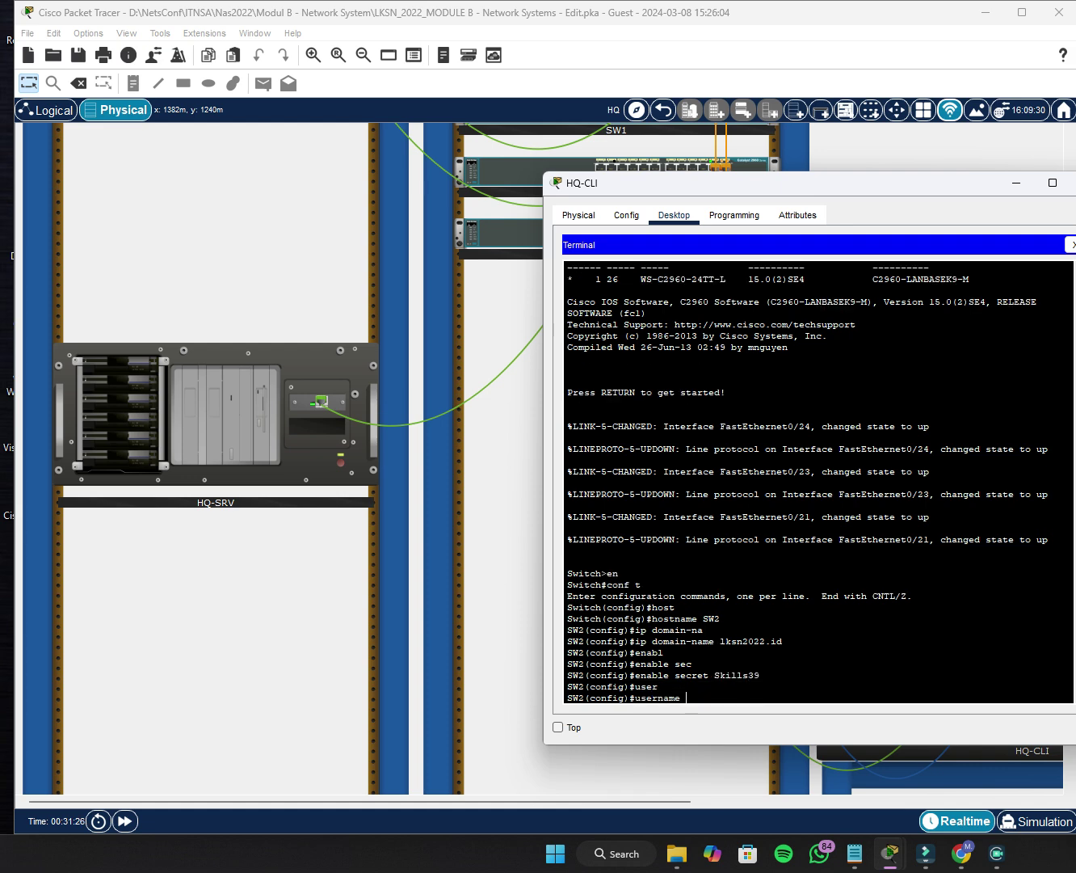
pyautogui.write('admin priv')
pyautogui.press('Tab')
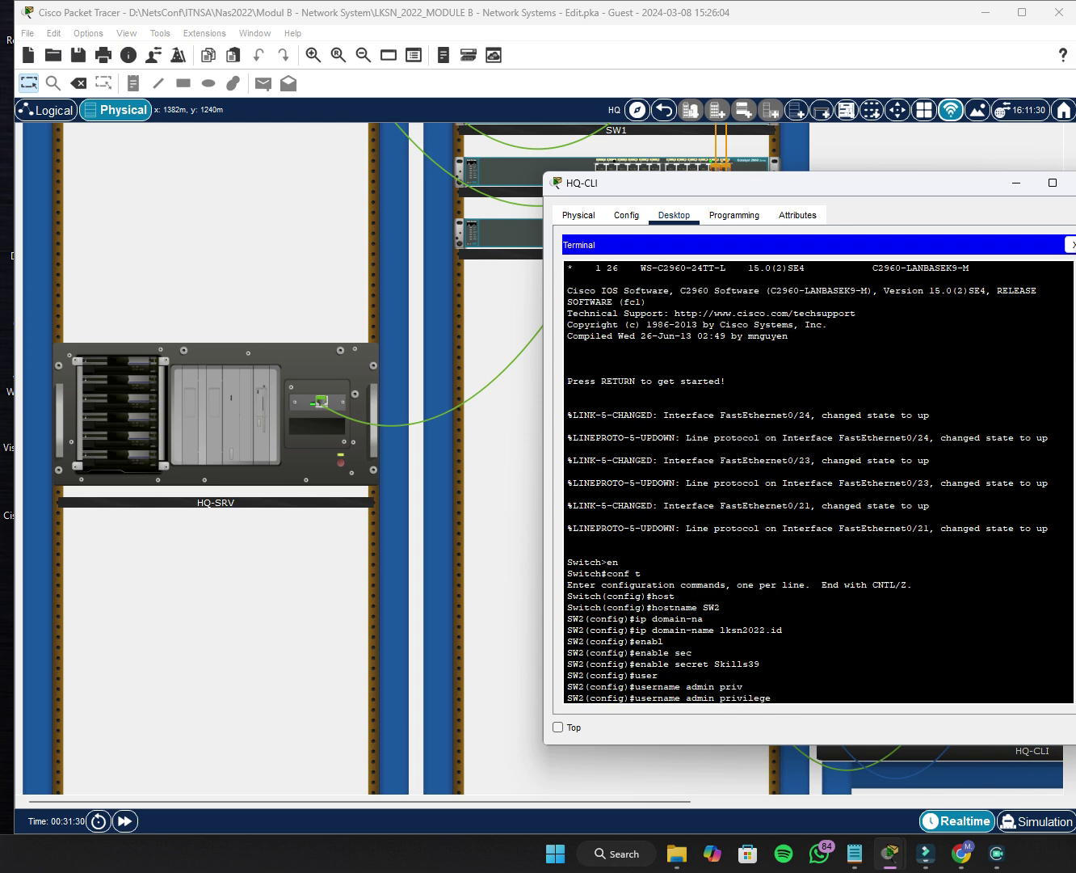
pyautogui.write('15 sec')
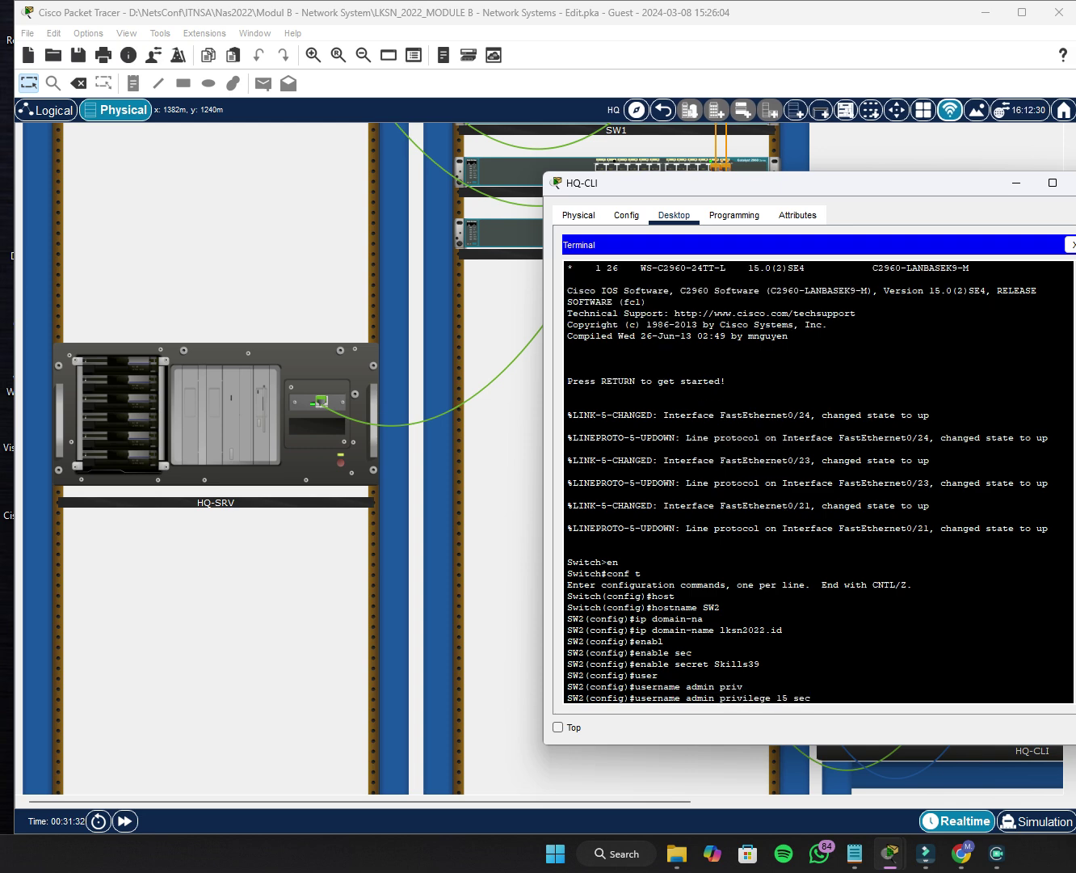
pyautogui.press('Tab')
pyautogui.write('Skils')
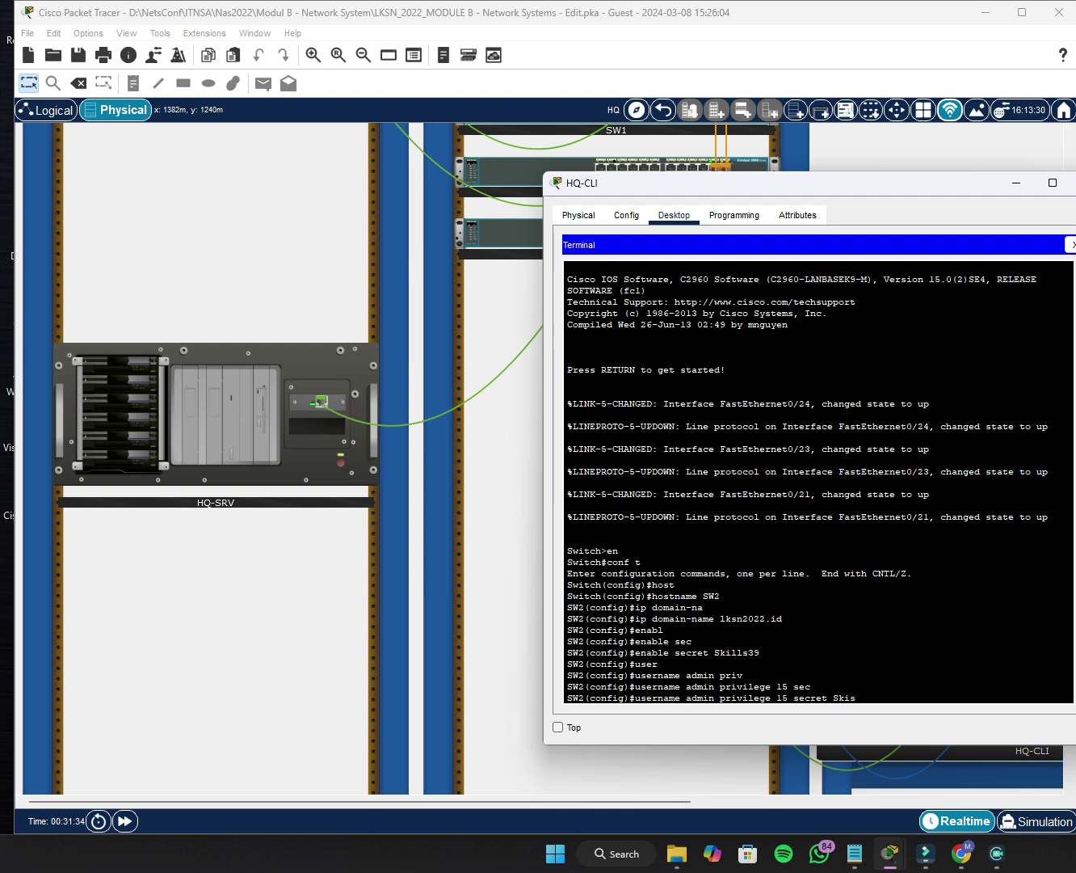
pyautogui.write('lls39')
pyautogui.press('Return')
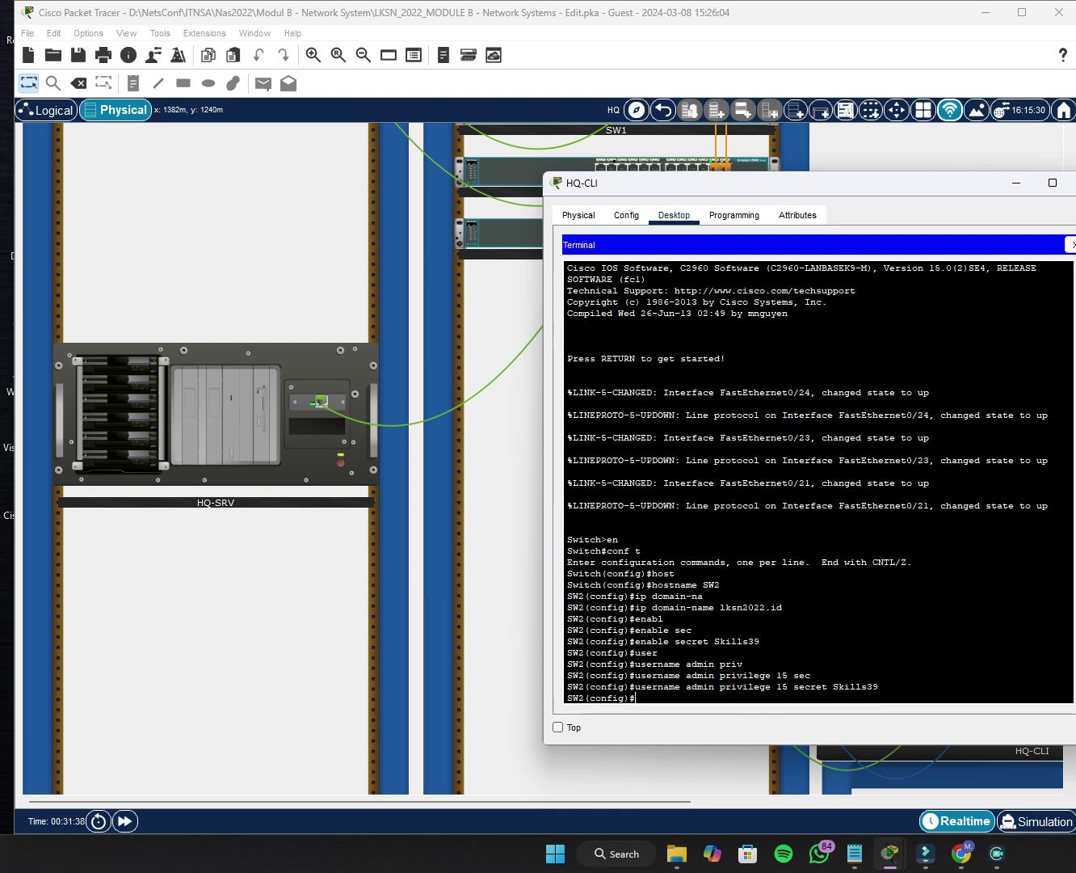
# Show SW2's running configuration with do sh run and page through it.
pyautogui.write('onfig)#do sh run')
pyautogui.press('Return')
pyautogui.press('Return')
pyautogui.press('Return')
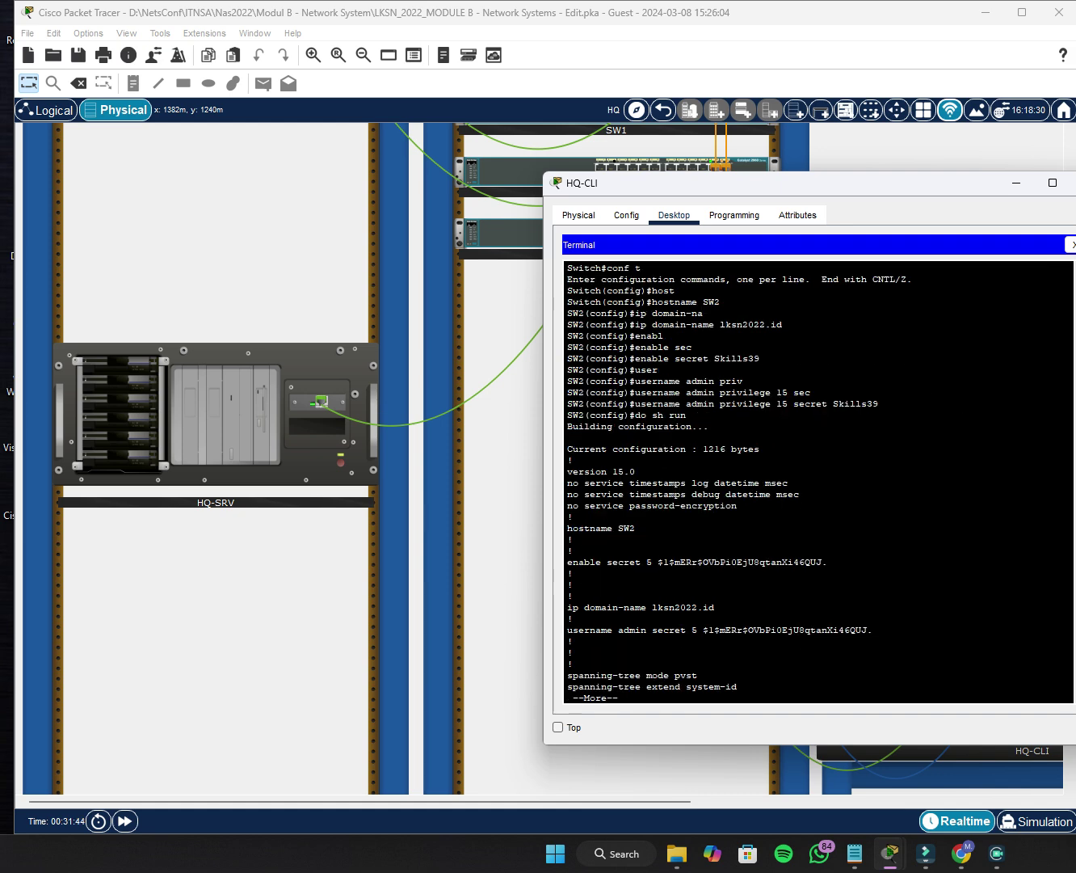
pyautogui.press('Return')
pyautogui.press('Return')
pyautogui.press('Return')
pyautogui.press('Return')
pyautogui.press('Return')
pyautogui.press('Return')
pyautogui.press('Return')
pyautogui.press('Return')
pyautogui.press('Return')
pyautogui.press('Return')
pyautogui.press('Return')
pyautogui.press('Return')
pyautogui.press('Return')
pyautogui.press('Return')
pyautogui.press('Return')
pyautogui.press('Return')
pyautogui.press('Return')
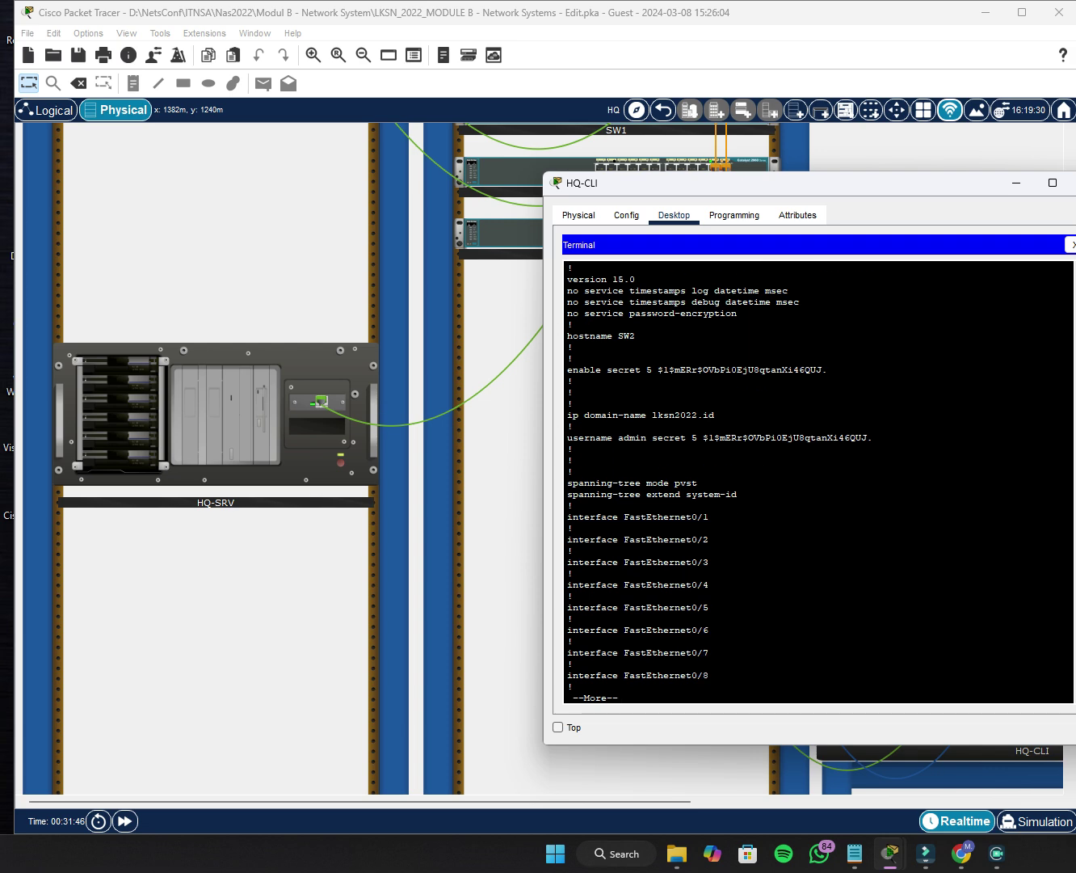
pyautogui.press('Return')
pyautogui.press('Return')
pyautogui.press('Return')
pyautogui.press('Return')
pyautogui.press('Return')
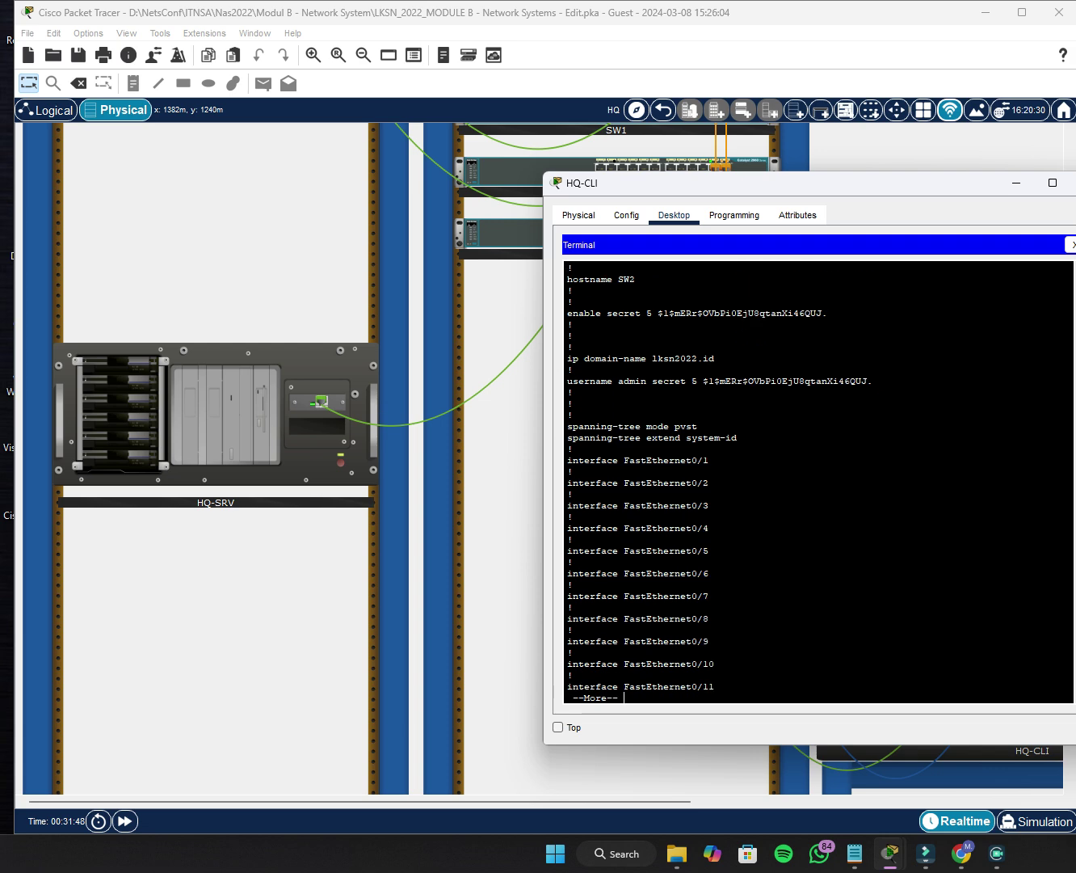
# Quit the running-config output and close the HQ-CLI terminal and window.
pyautogui.press('q')
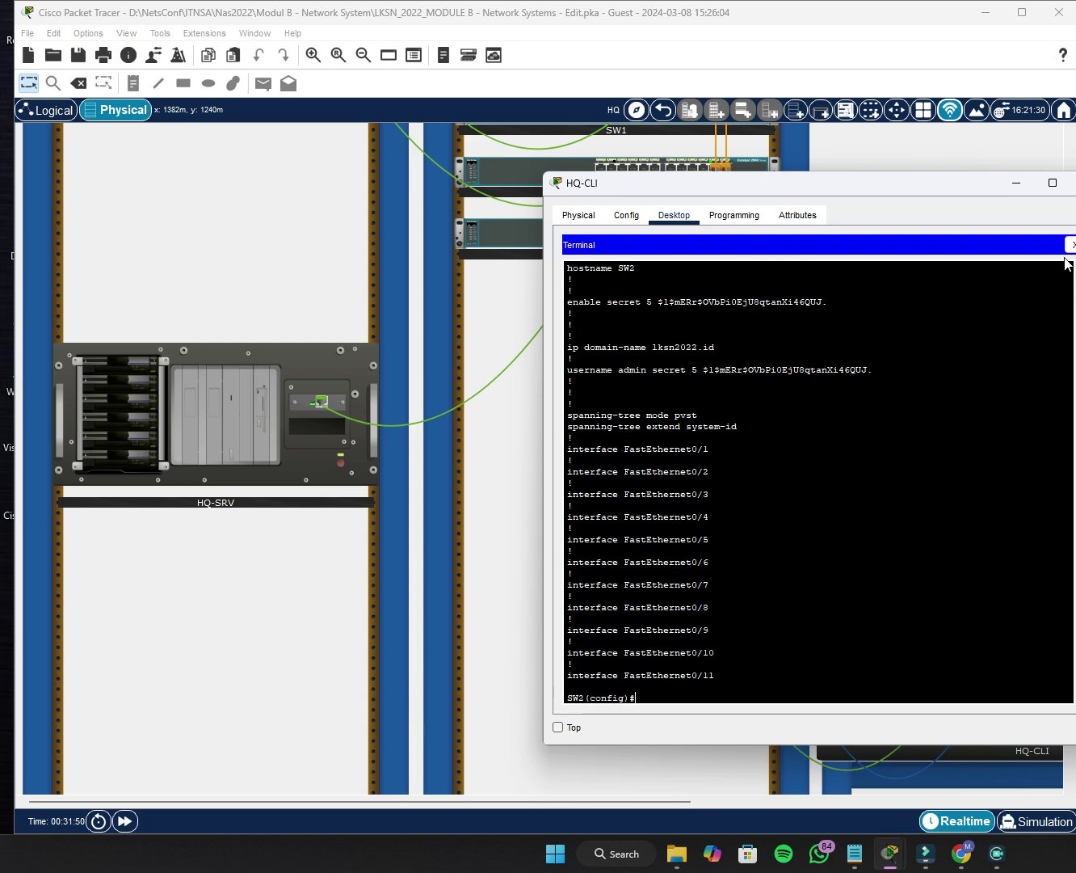
pyautogui.click(1072, 244)
pyautogui.click(1074, 182)
pyautogui.scroll(3, 654, 441)
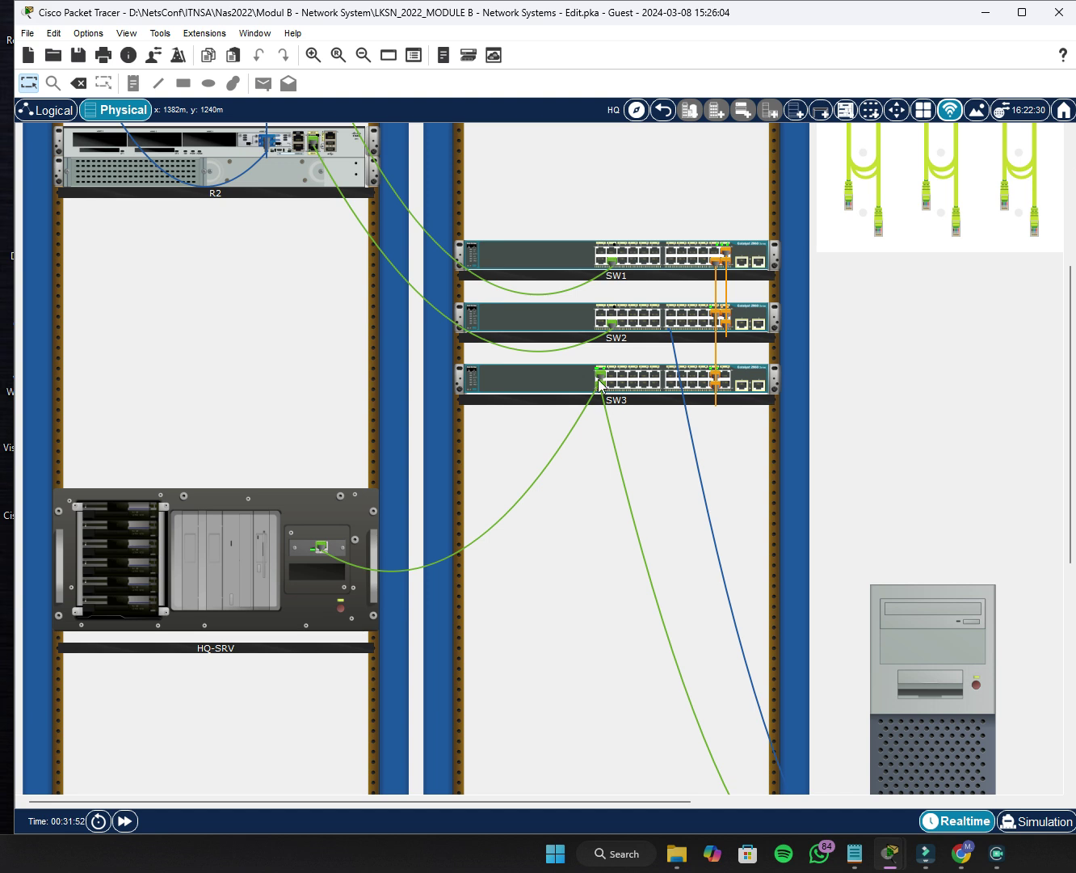
# Move the console cable from SW2's console port to SW3's, using the rear-panel views.
pyautogui.rightClick(559, 322)
pyautogui.click(570, 351)
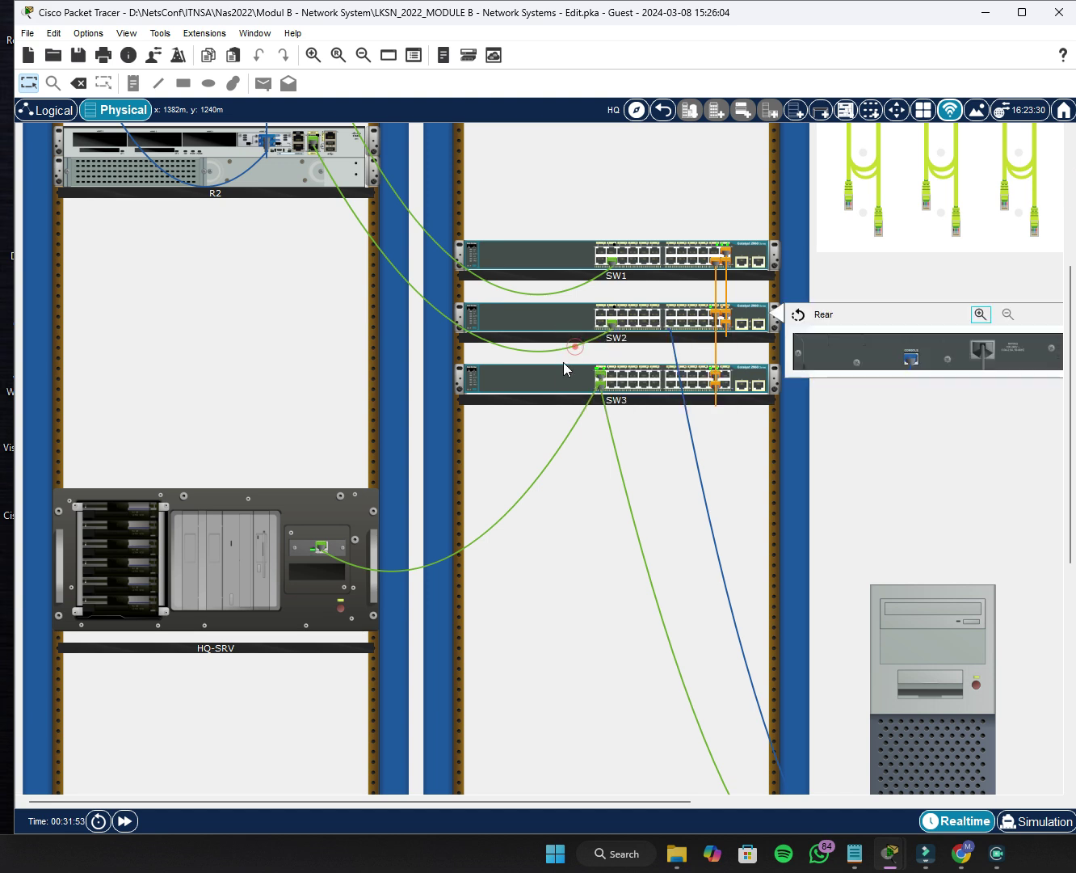
pyautogui.rightClick(549, 379)
pyautogui.click(564, 411)
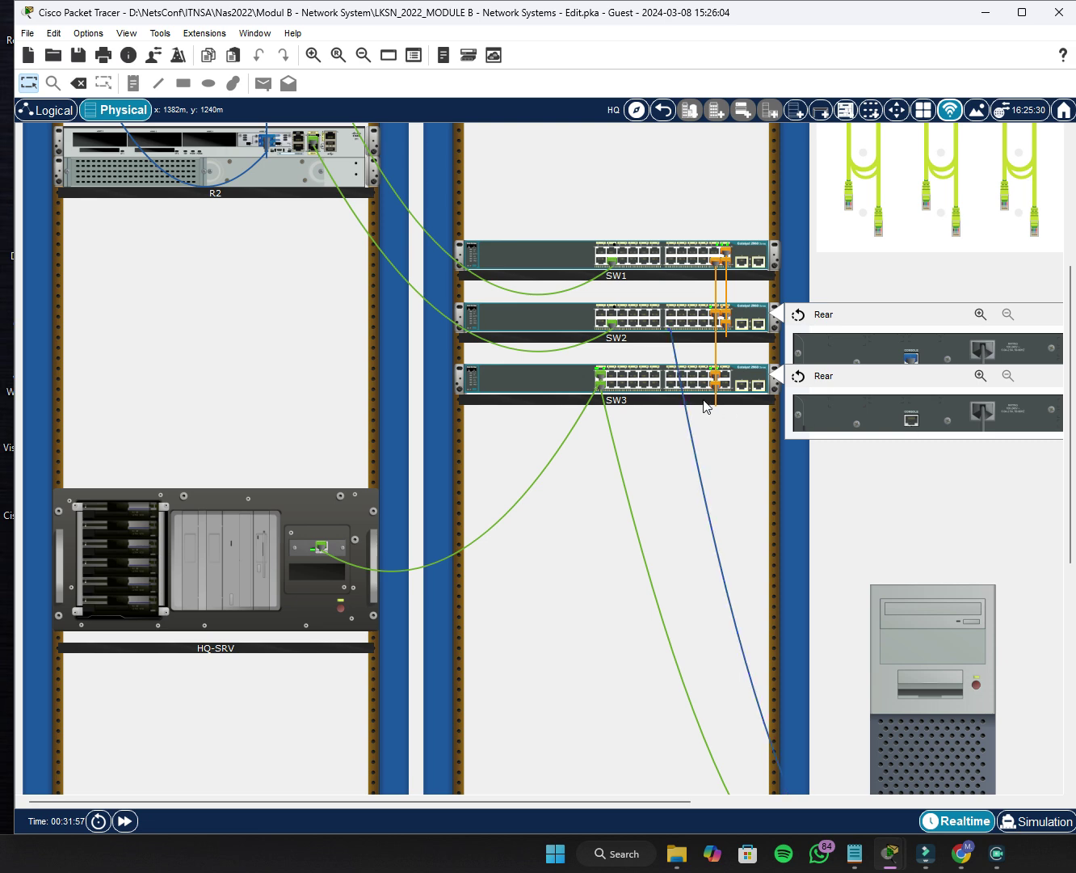
pyautogui.moveTo(908, 356); pyautogui.dragTo(909, 415)
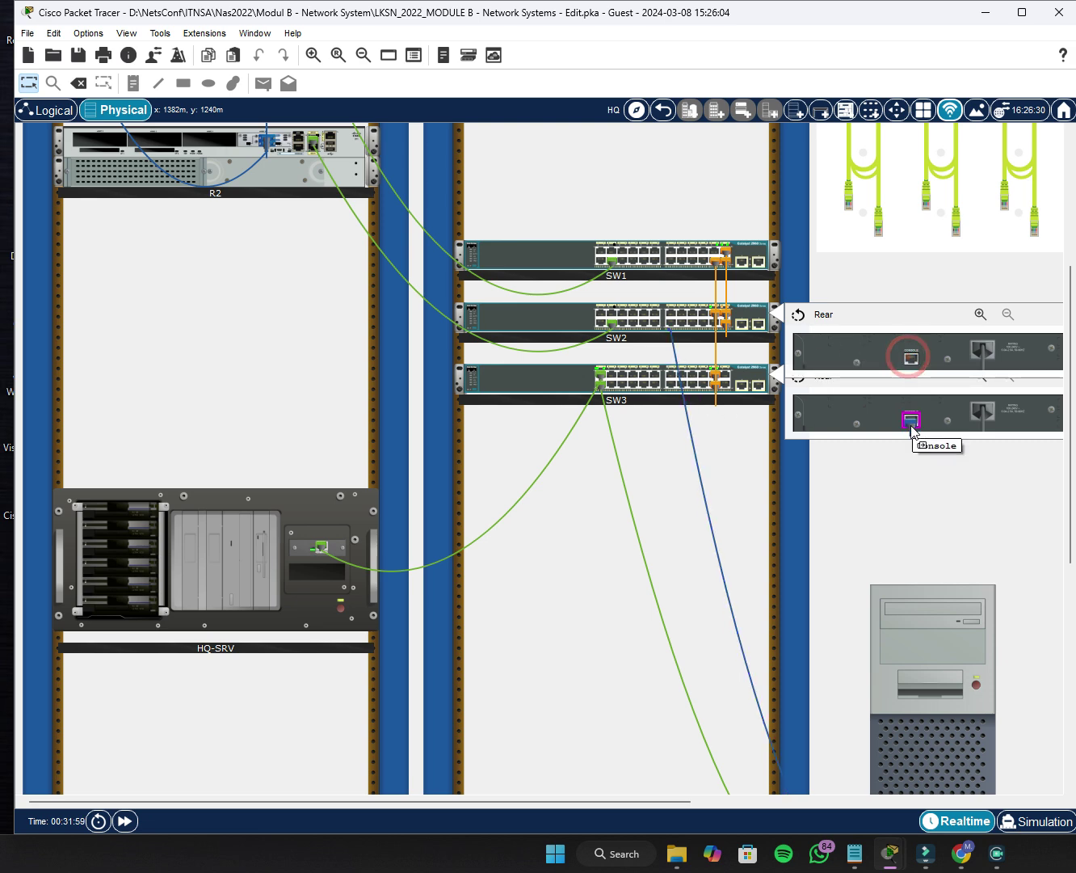
# Open the HQ-CLI terminal console and get a prompt on SW3.
pyautogui.scroll(-4, 985, 516)
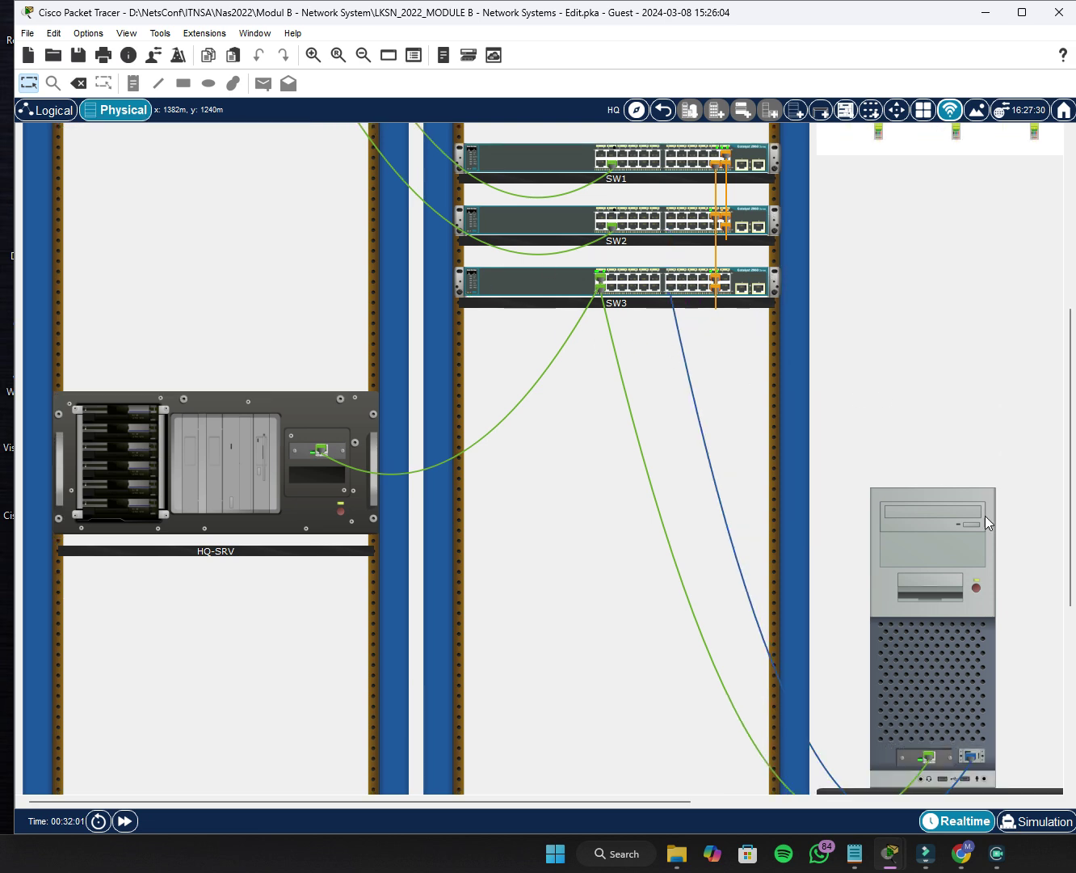
pyautogui.click(953, 558)
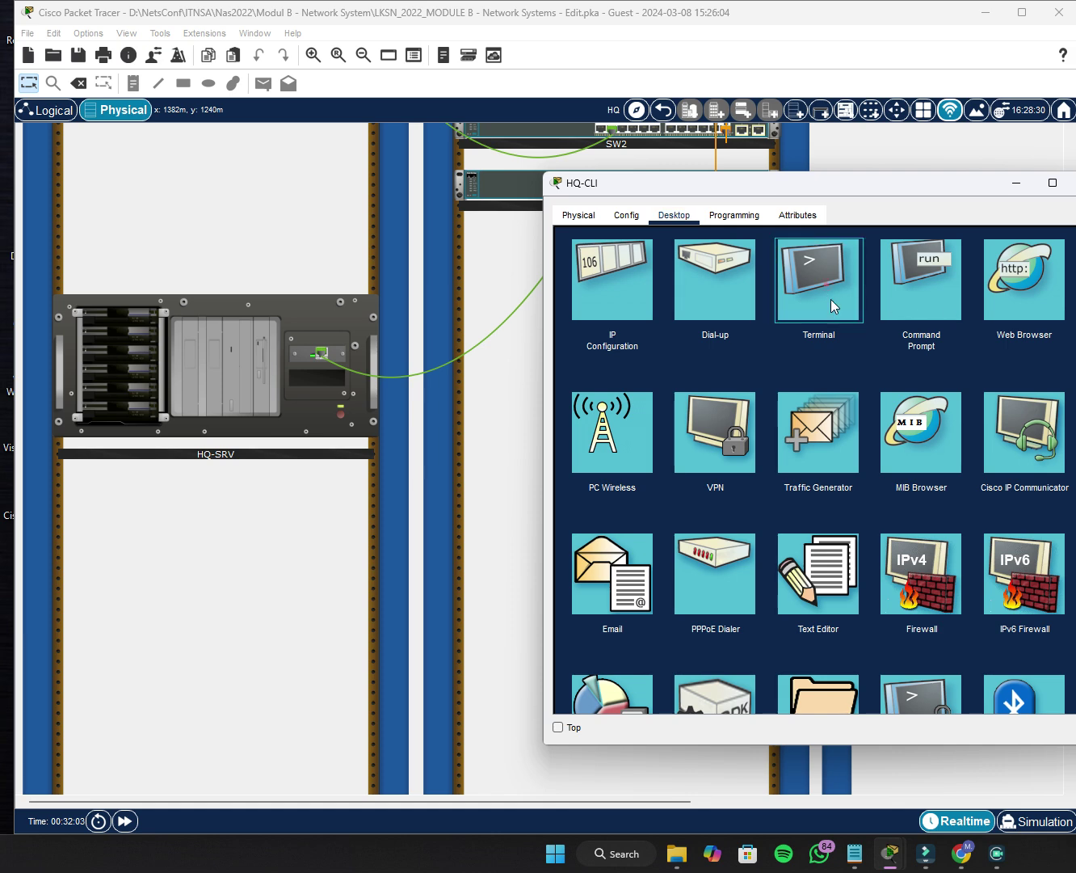
pyautogui.click(823, 282)
pyautogui.click(1038, 390)
pyautogui.press('Return')
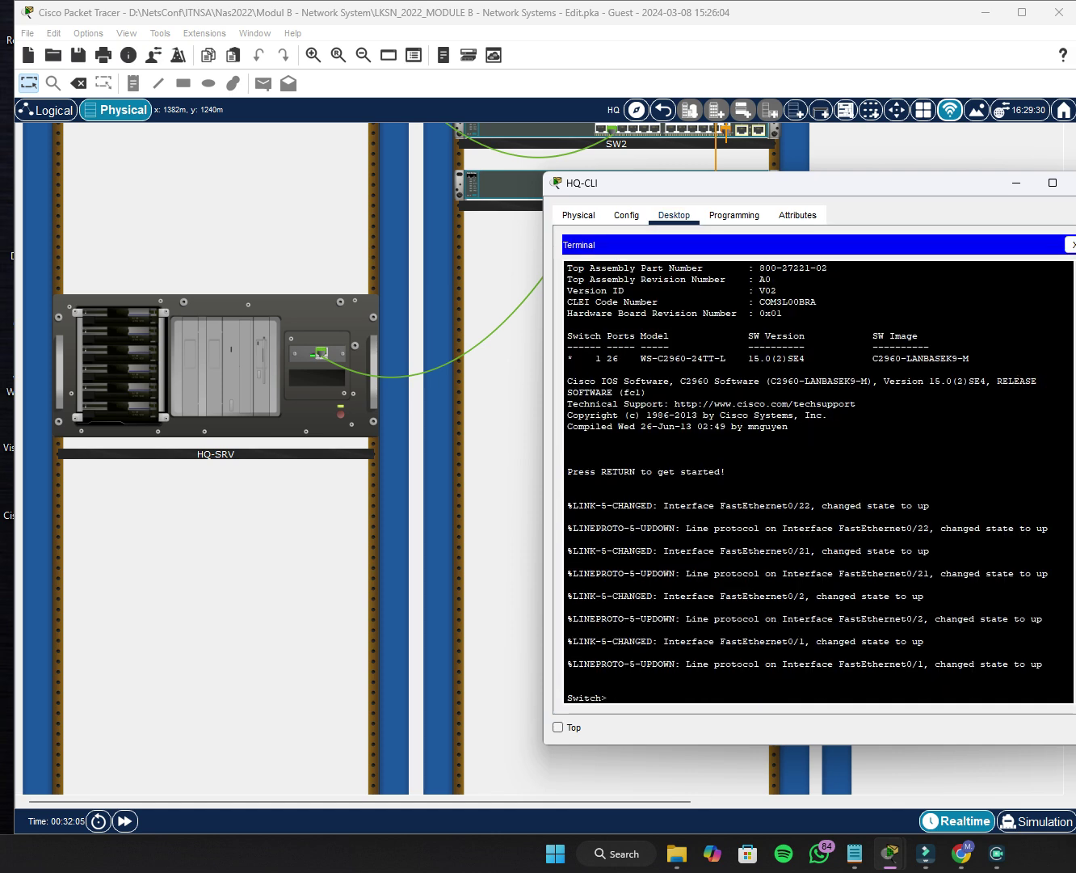
# Enter privileged and global configuration mode on SW3 and begin the hostname command.
pyautogui.write('en')
pyautogui.press('Return')
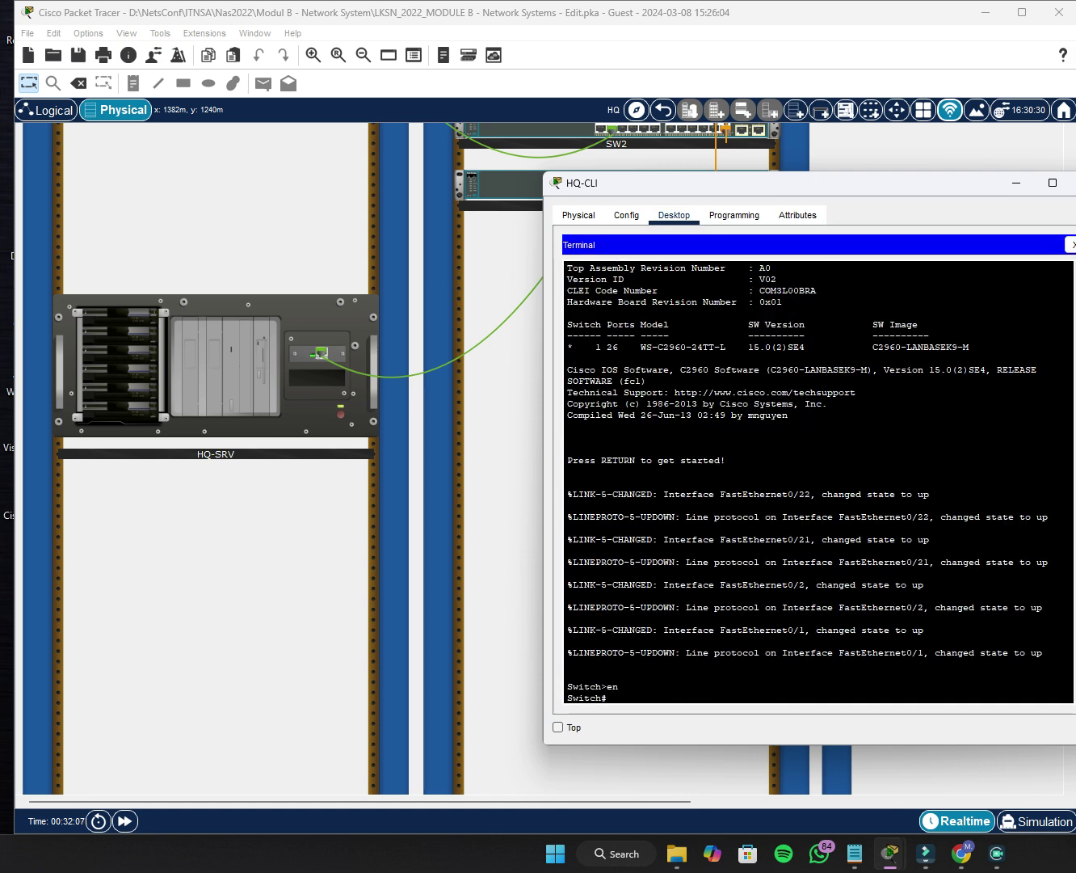
pyautogui.write('conf t')
pyautogui.press('Return')
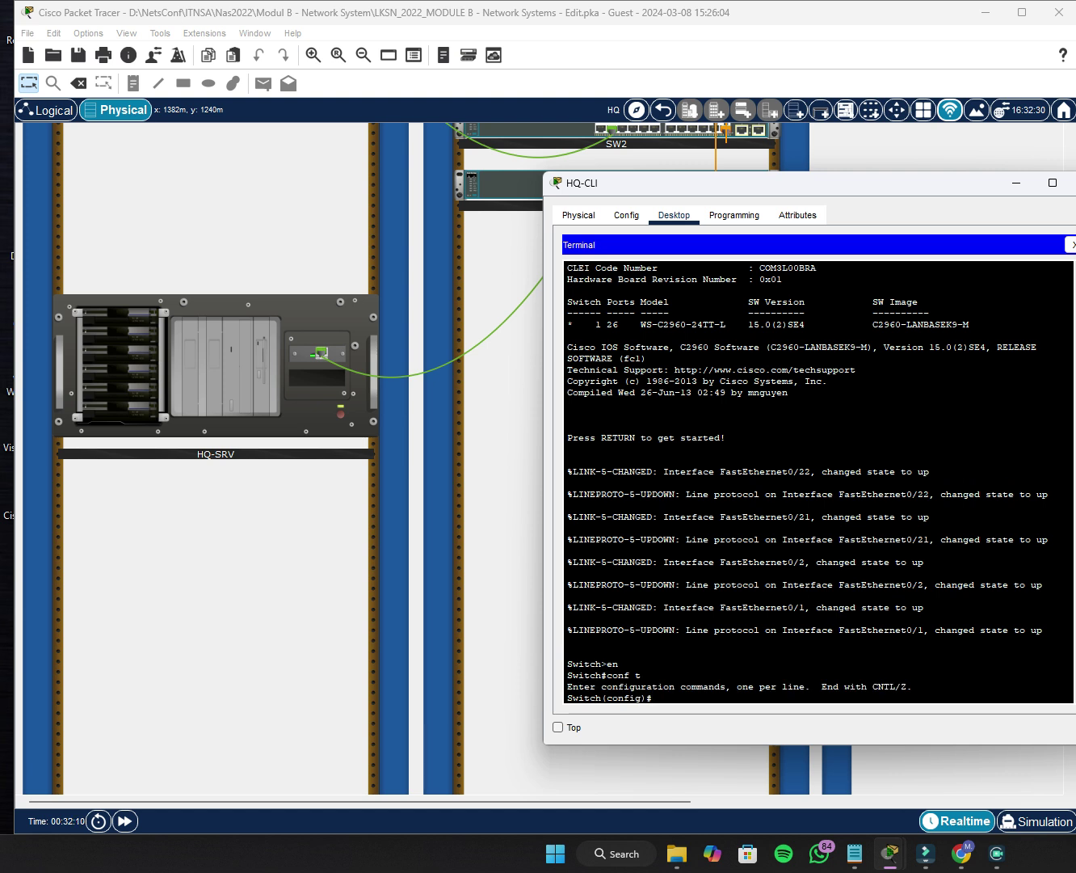
pyautogui.write('hostn')
pyautogui.press('Tab')
# Set hostname SW3 and domain name lksn2022.id.
pyautogui.moveTo(759, 182); pyautogui.dragTo(740, 266)
pyautogui.write('SW')
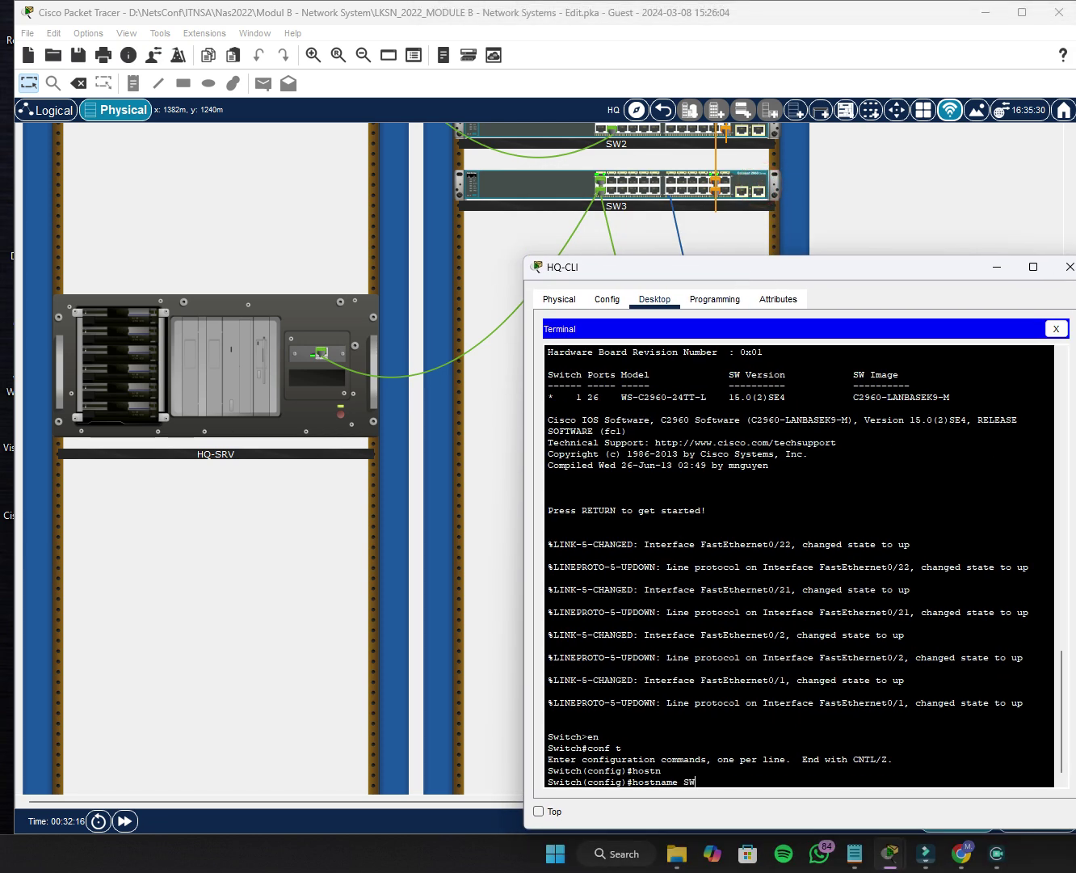
pyautogui.write('3')
pyautogui.press('Return')
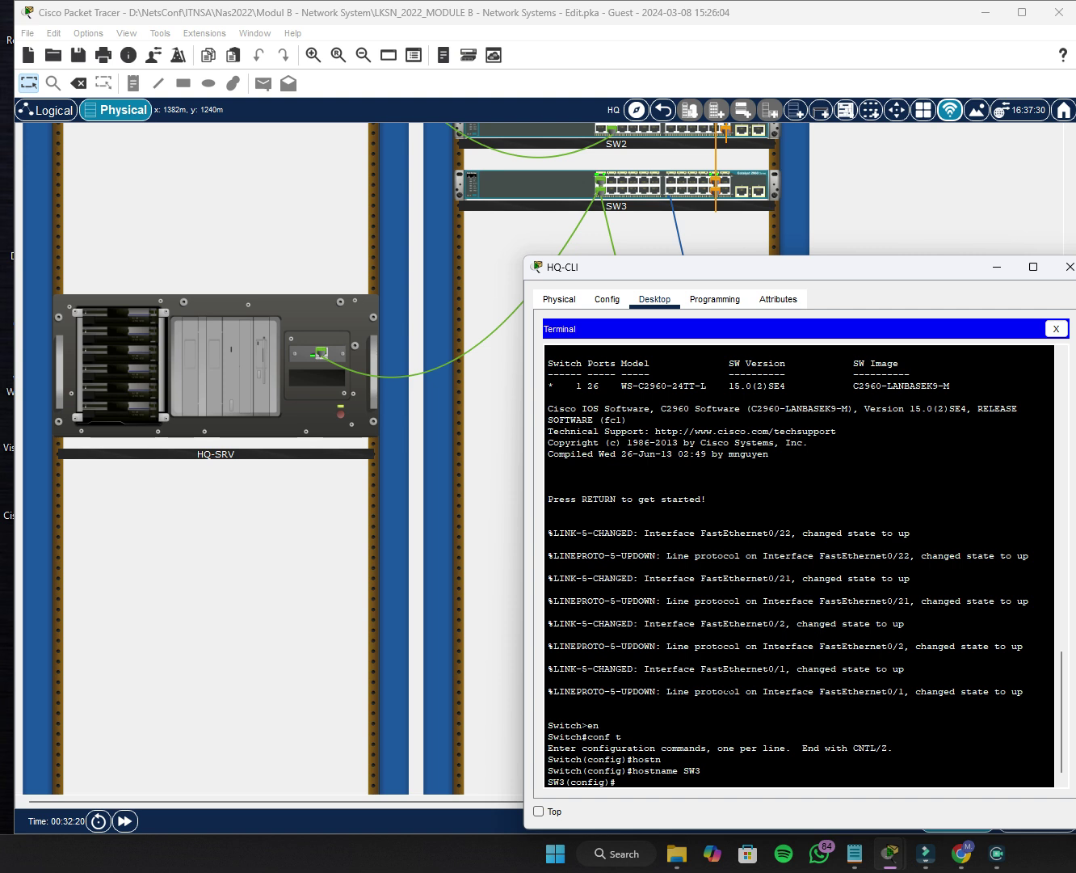
pyautogui.write('ip domain-na')
pyautogui.press('Tab')
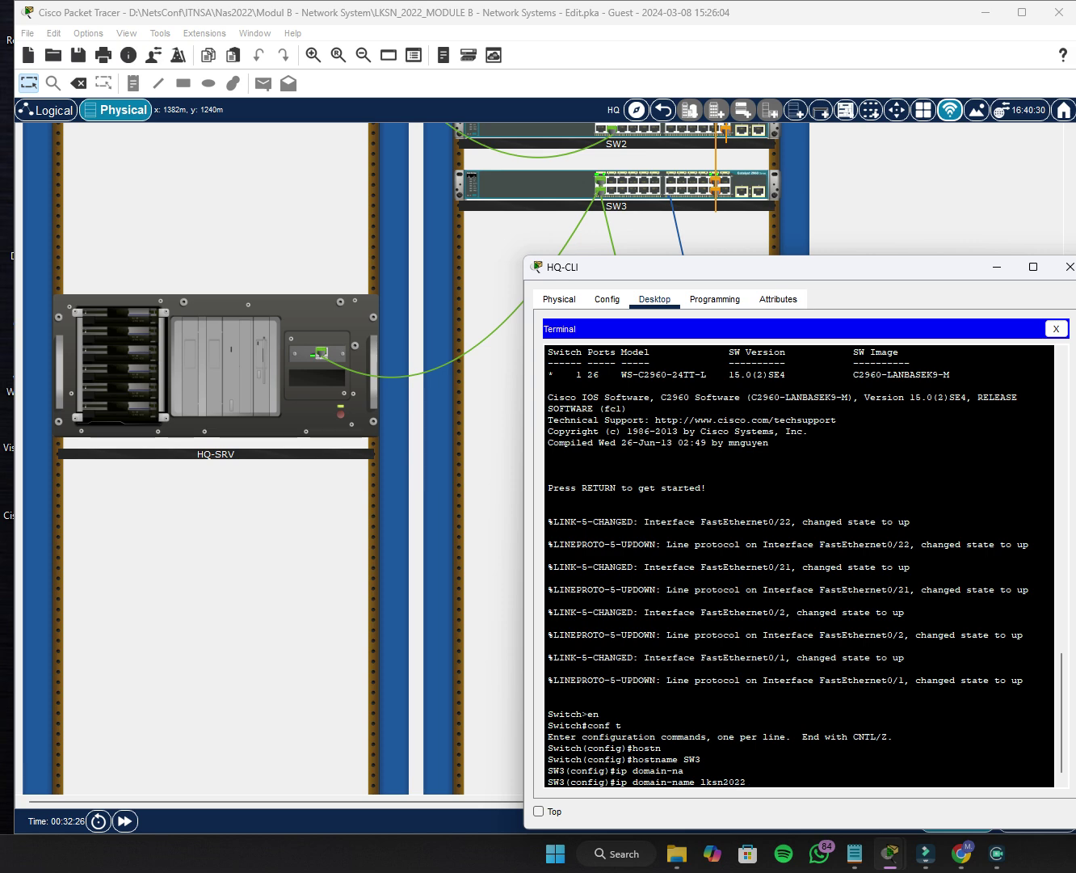
pyautogui.press('Return')
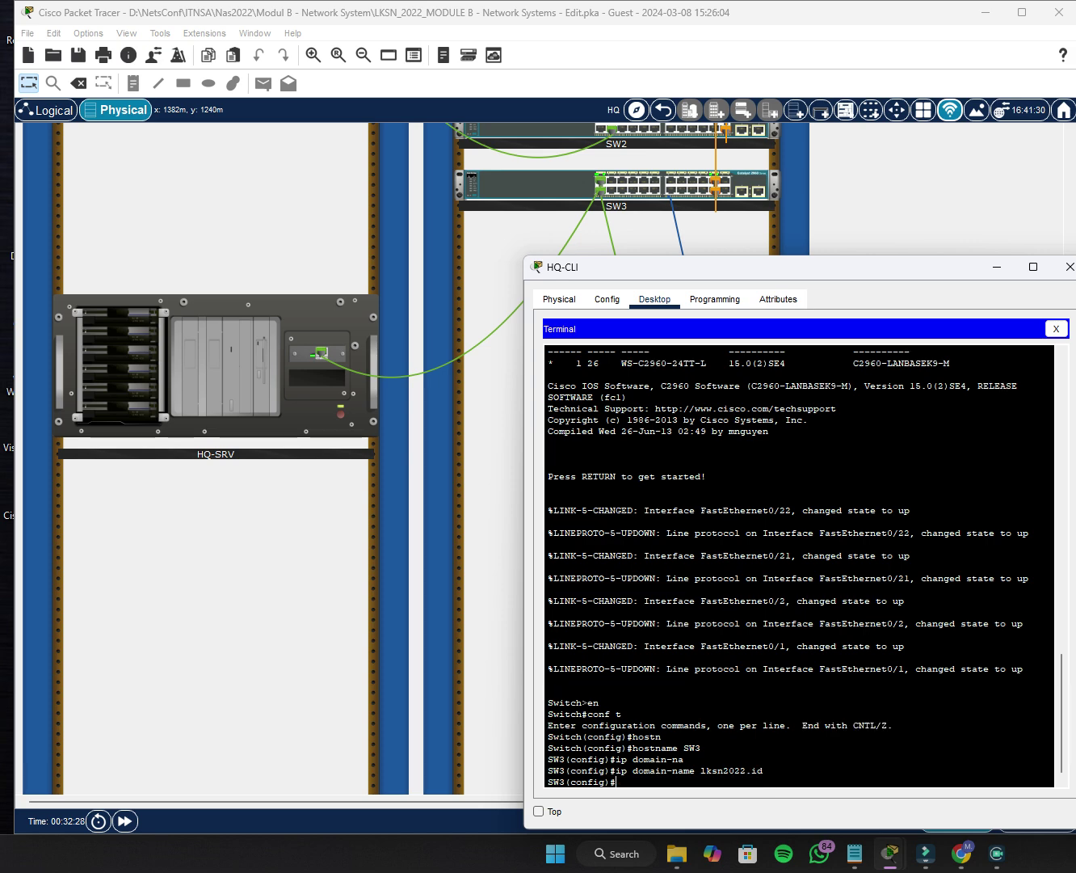
# Set an enable secret password on SW3.
pyautogui.write('enab')
pyautogui.press('Tab')
pyautogui.write('se')
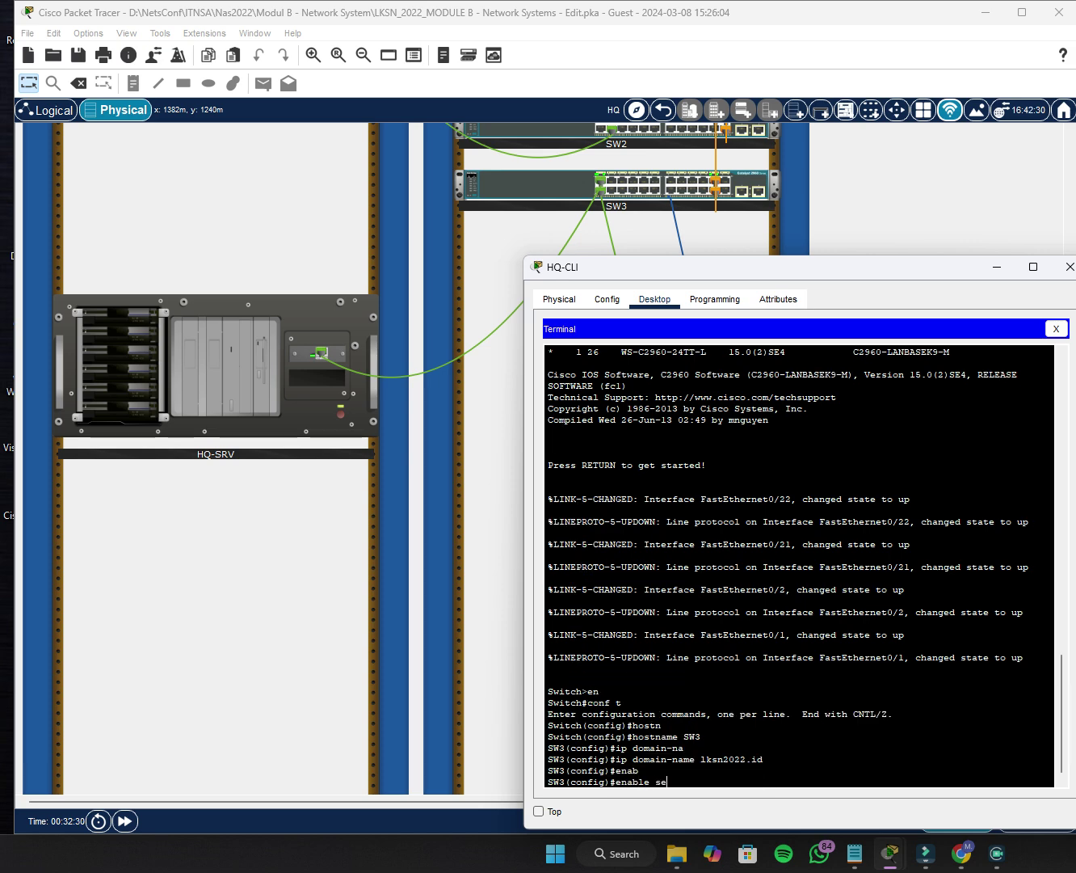
pyautogui.write('c')
pyautogui.press('Tab')
pyautogui.write('Skills')
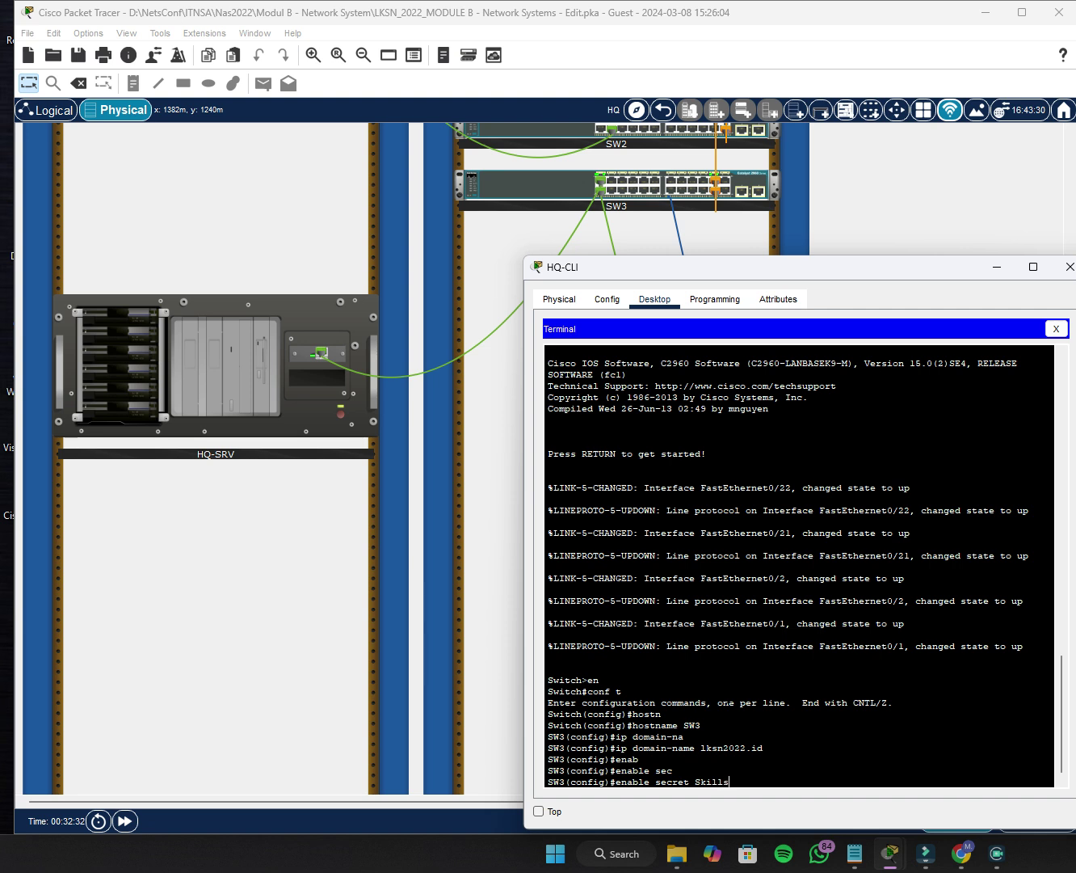
pyautogui.press('Return')
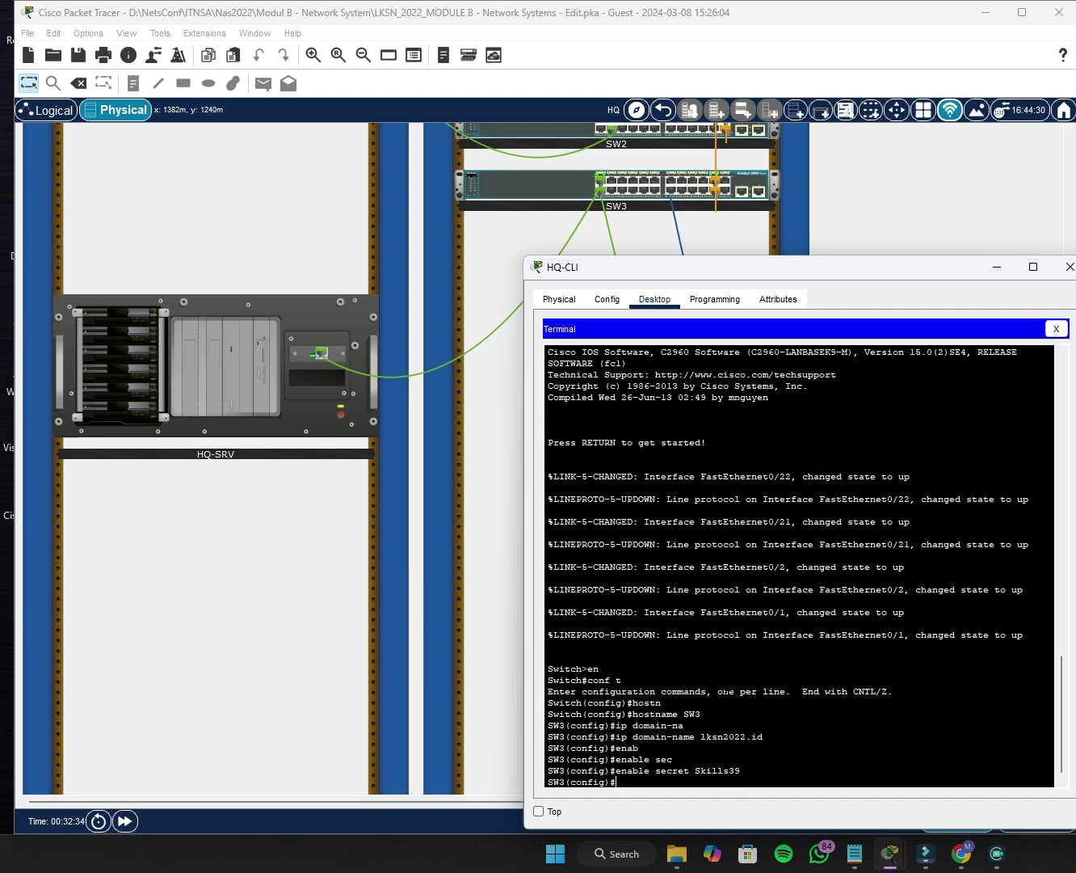
# Create user admin with privilege 15 and a secret password on SW3.
pyautogui.write('user')
pyautogui.press('Tab')
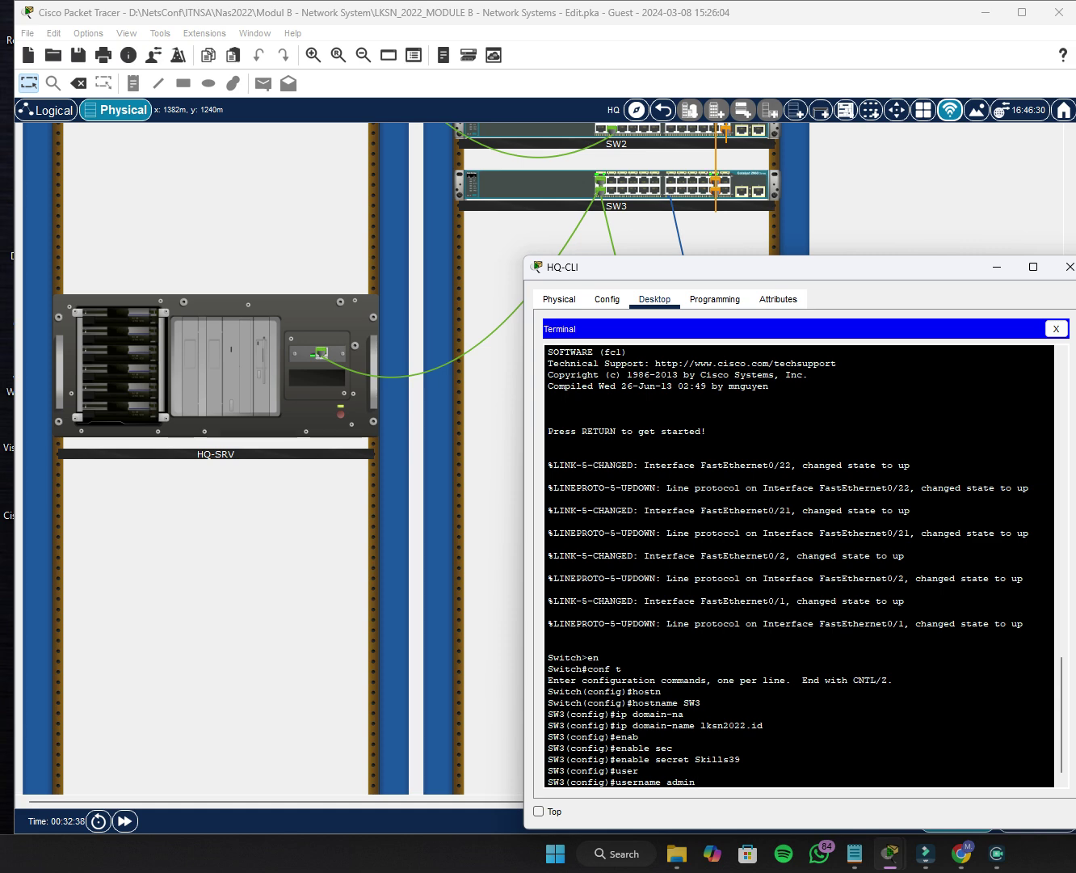
pyautogui.write('admin privi')
pyautogui.press('Tab')
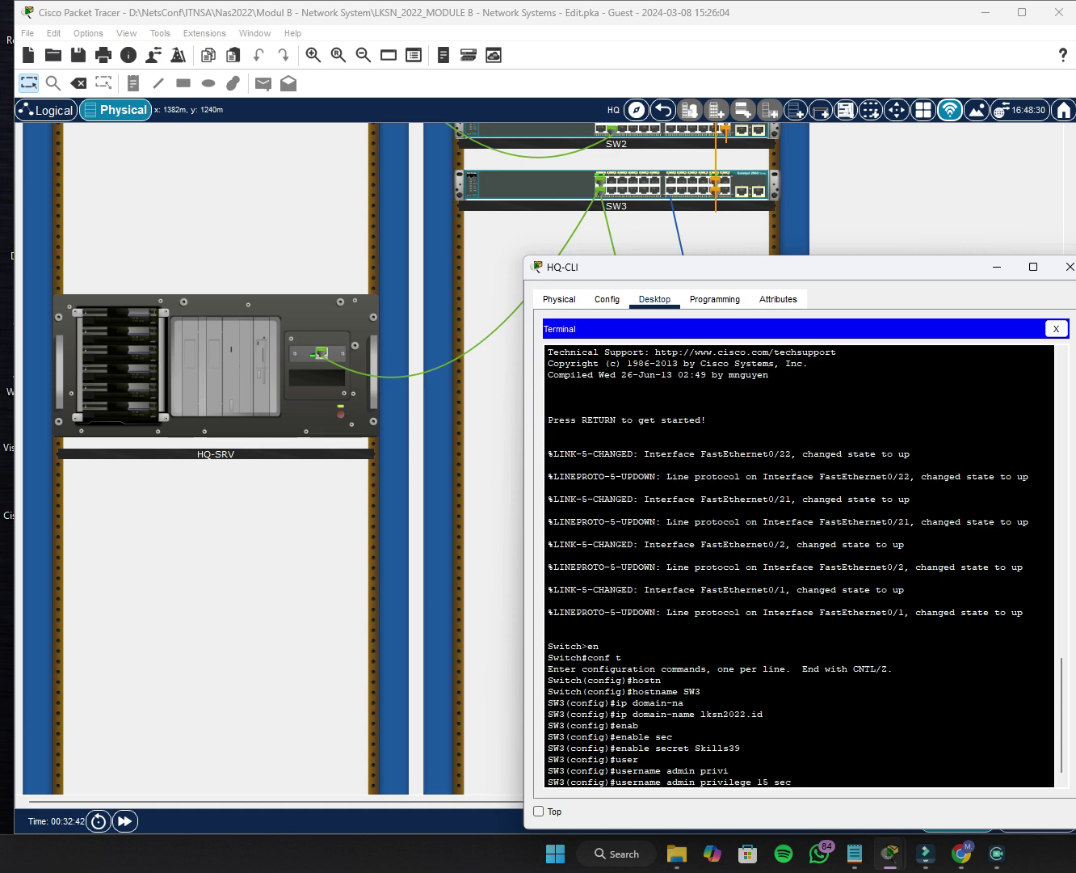
pyautogui.write('15 sec')
pyautogui.press('Tab')
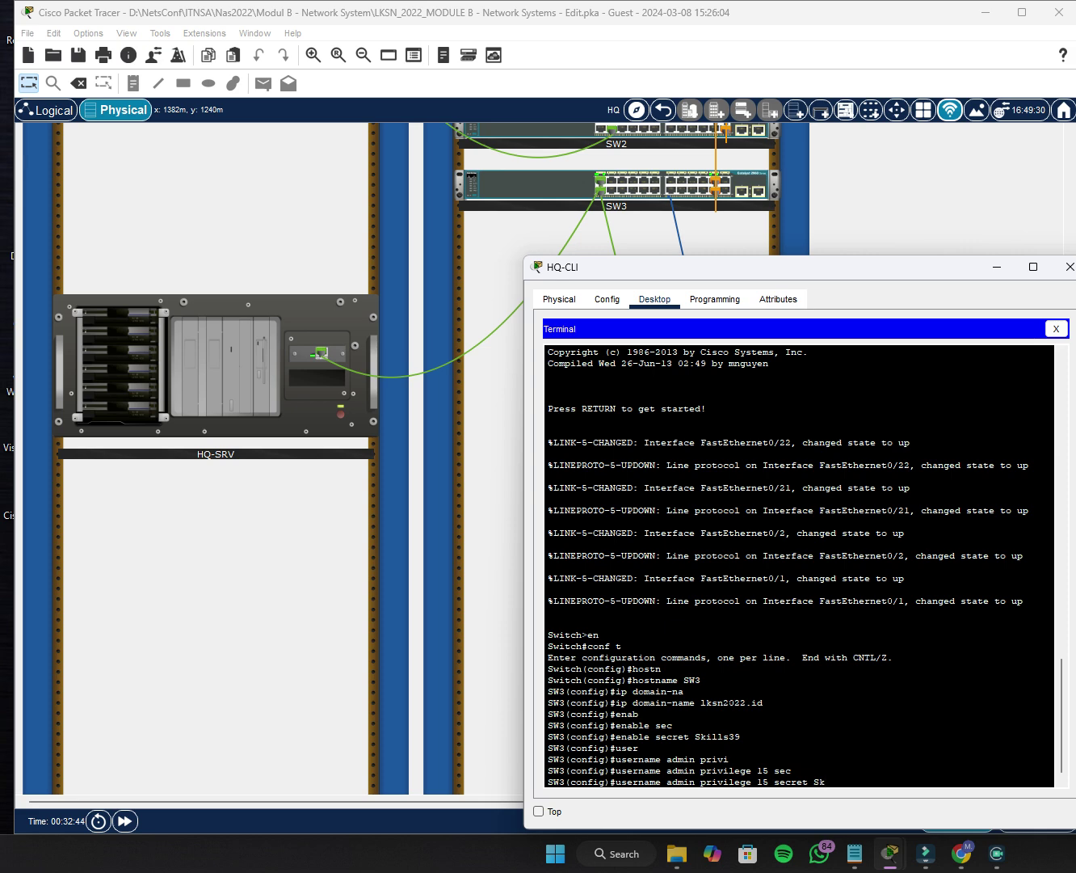
pyautogui.write('Skills39')
pyautogui.press('Return')
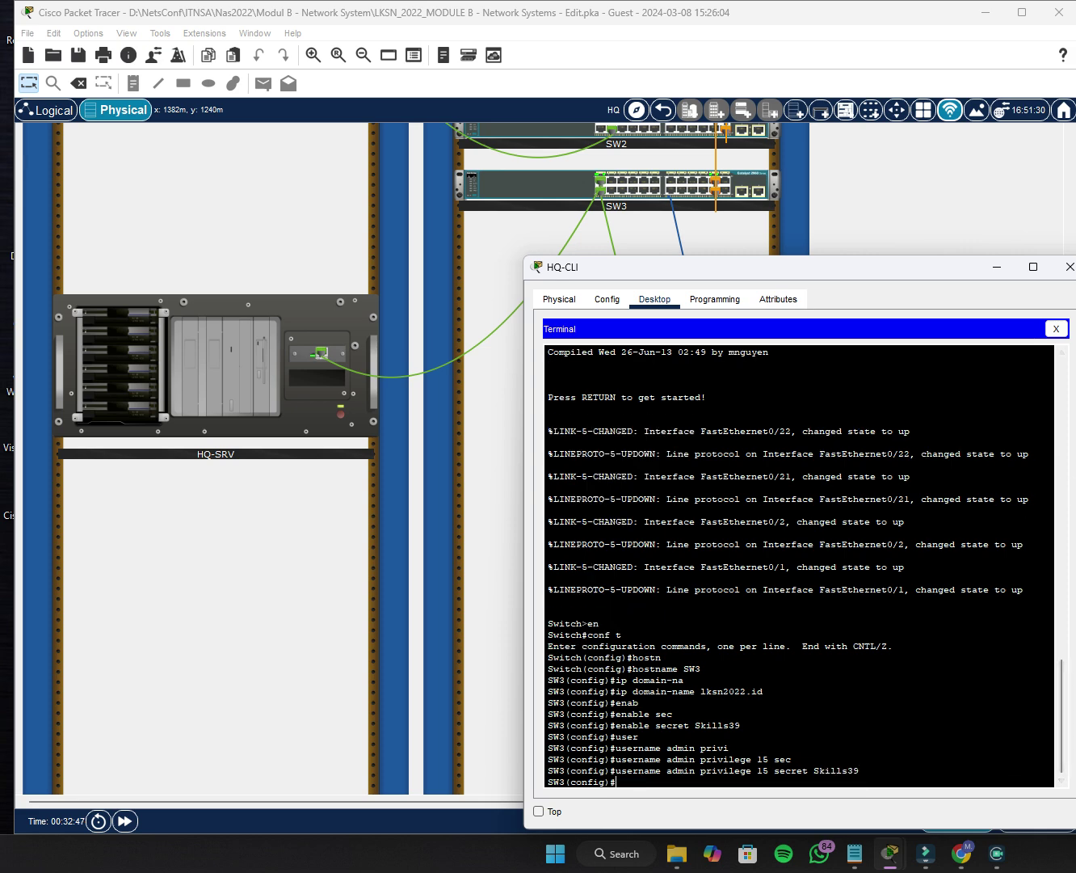
pyautogui.click(1057, 329)
# Close HQ-CLI and check the activity results, showing 34/170 and incomplete.
pyautogui.click(1068, 268)
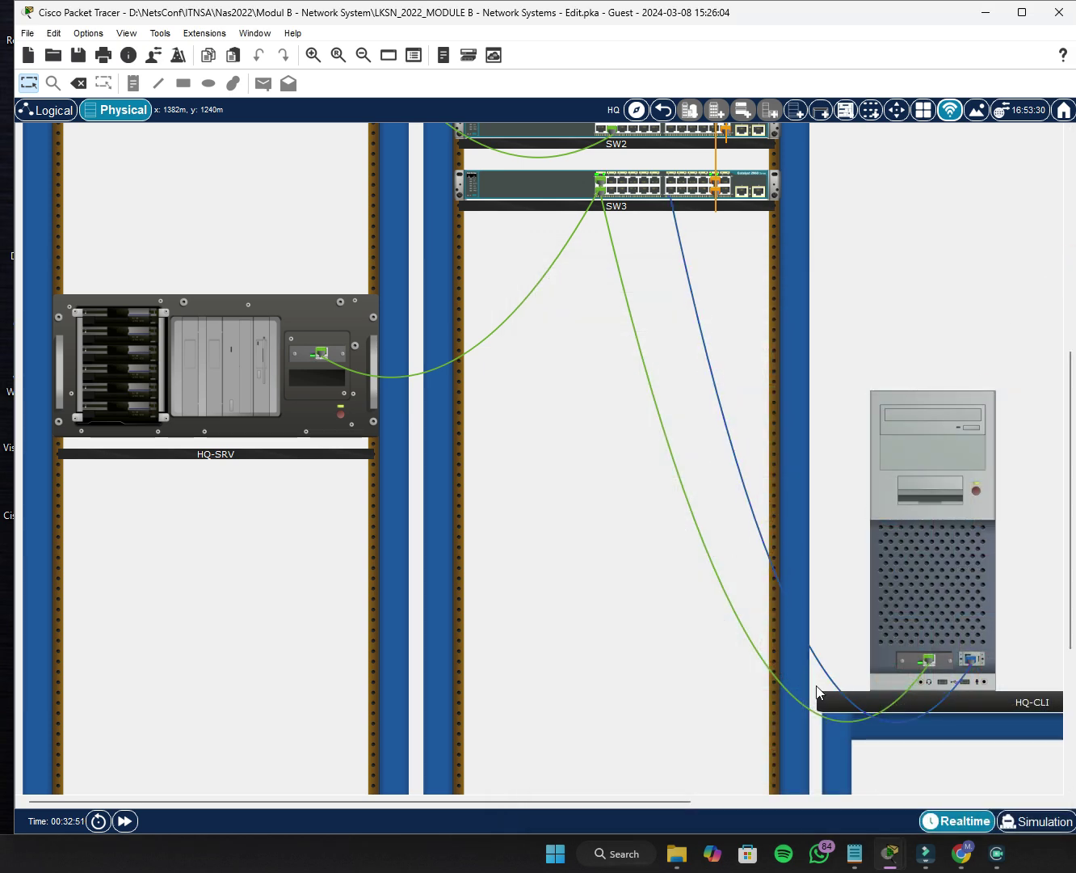
pyautogui.moveTo(683, 802); pyautogui.dragTo(745, 780)
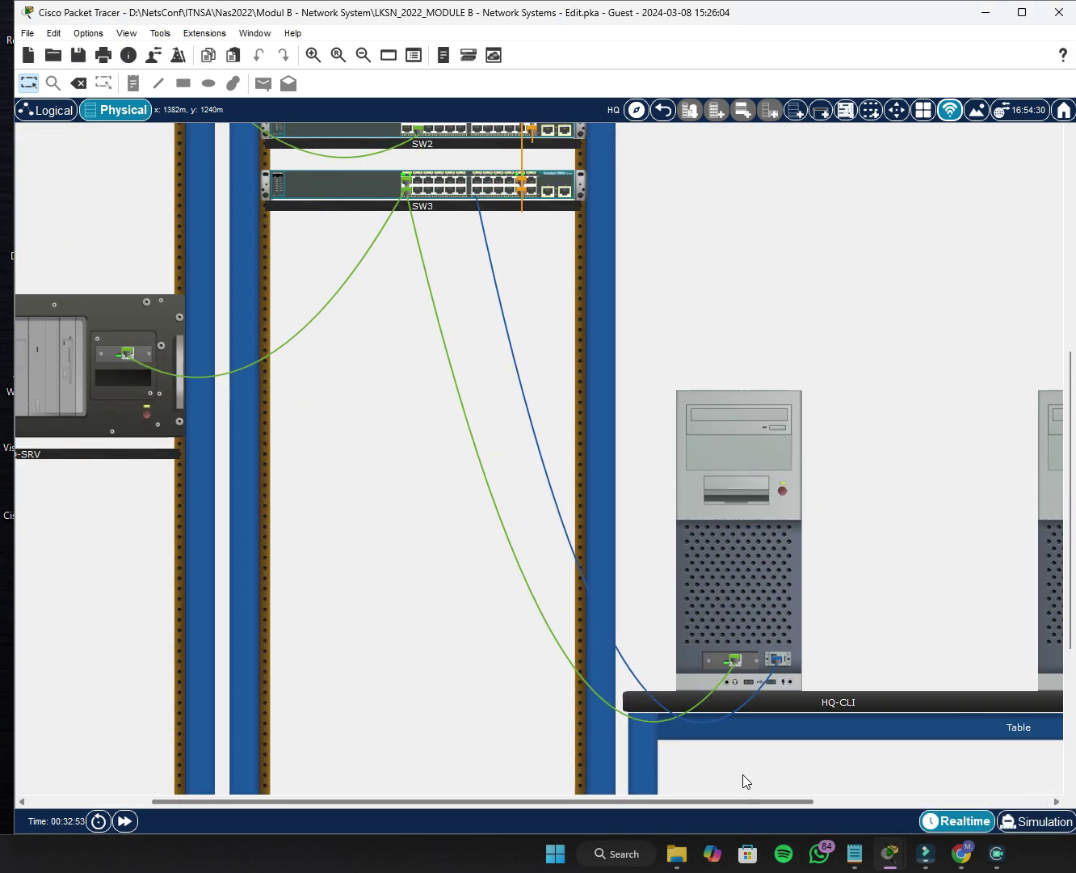
pyautogui.hscroll(-3, 769, 428)
pyautogui.scroll(5, 769, 427)
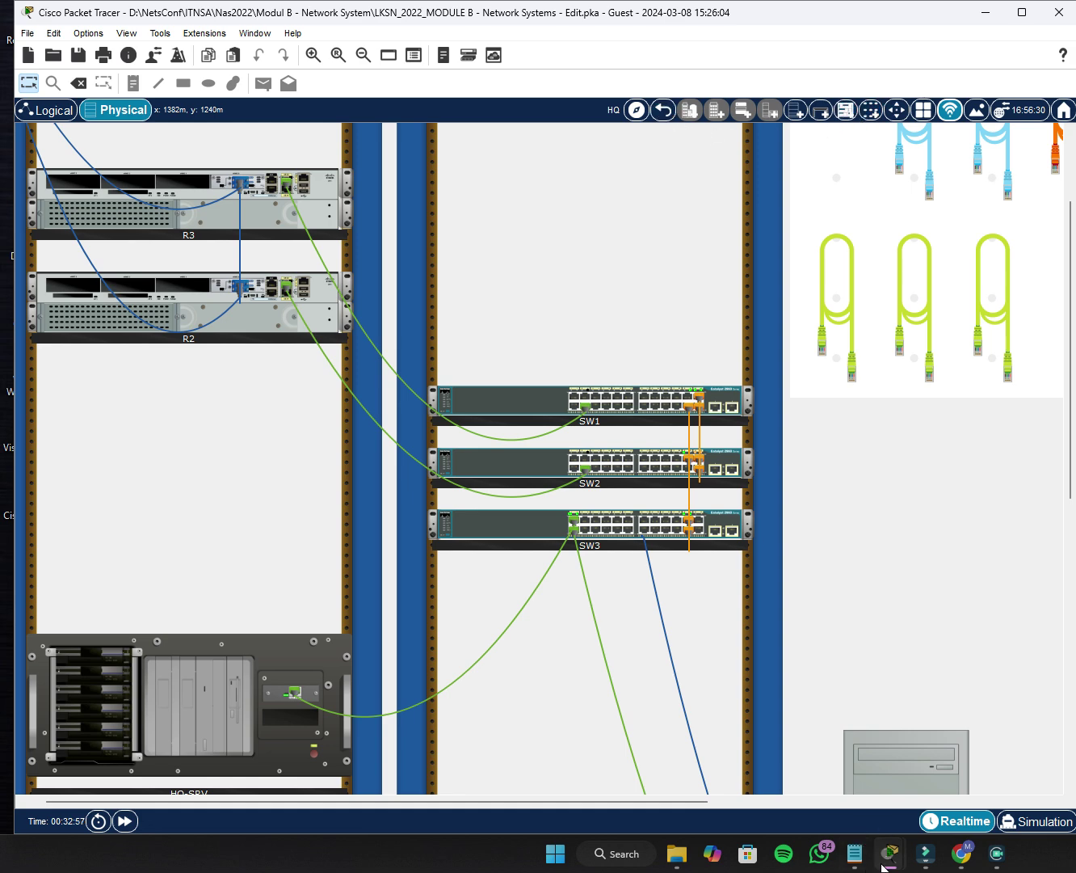
pyautogui.moveTo(883, 866)
pyautogui.click(961, 764)
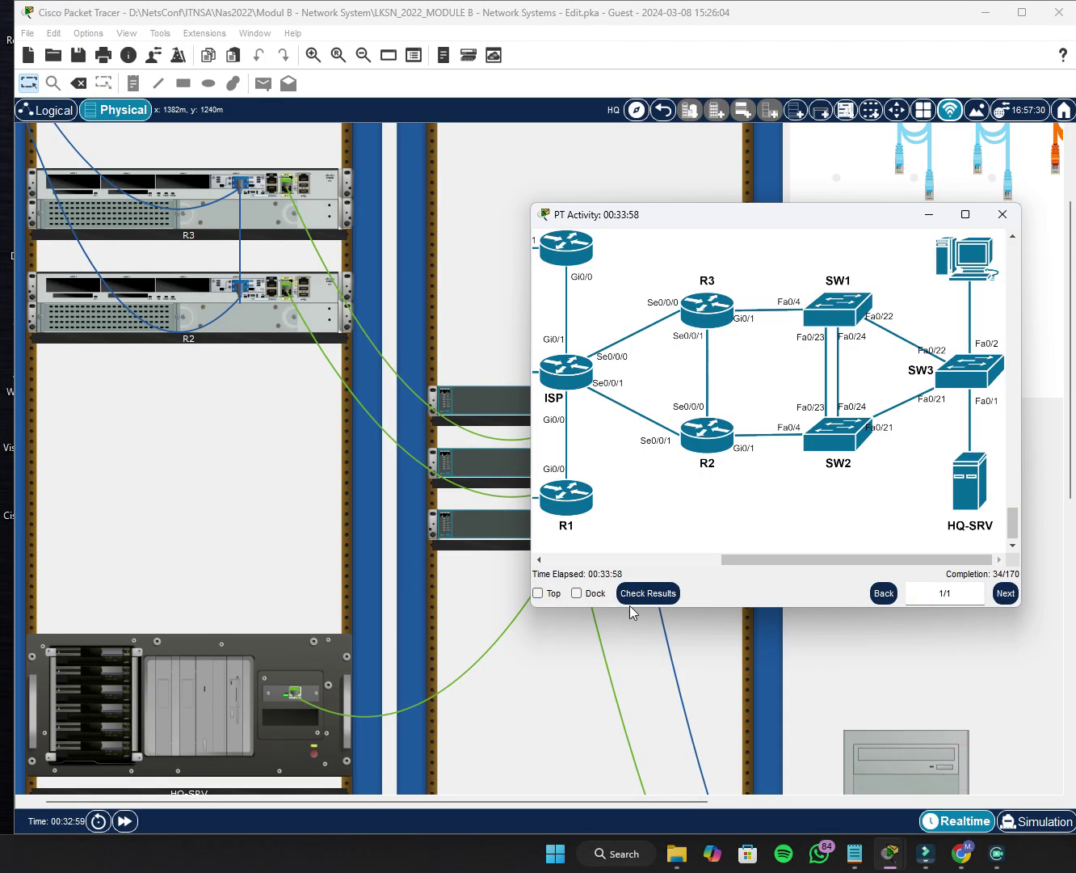
pyautogui.click(978, 572)
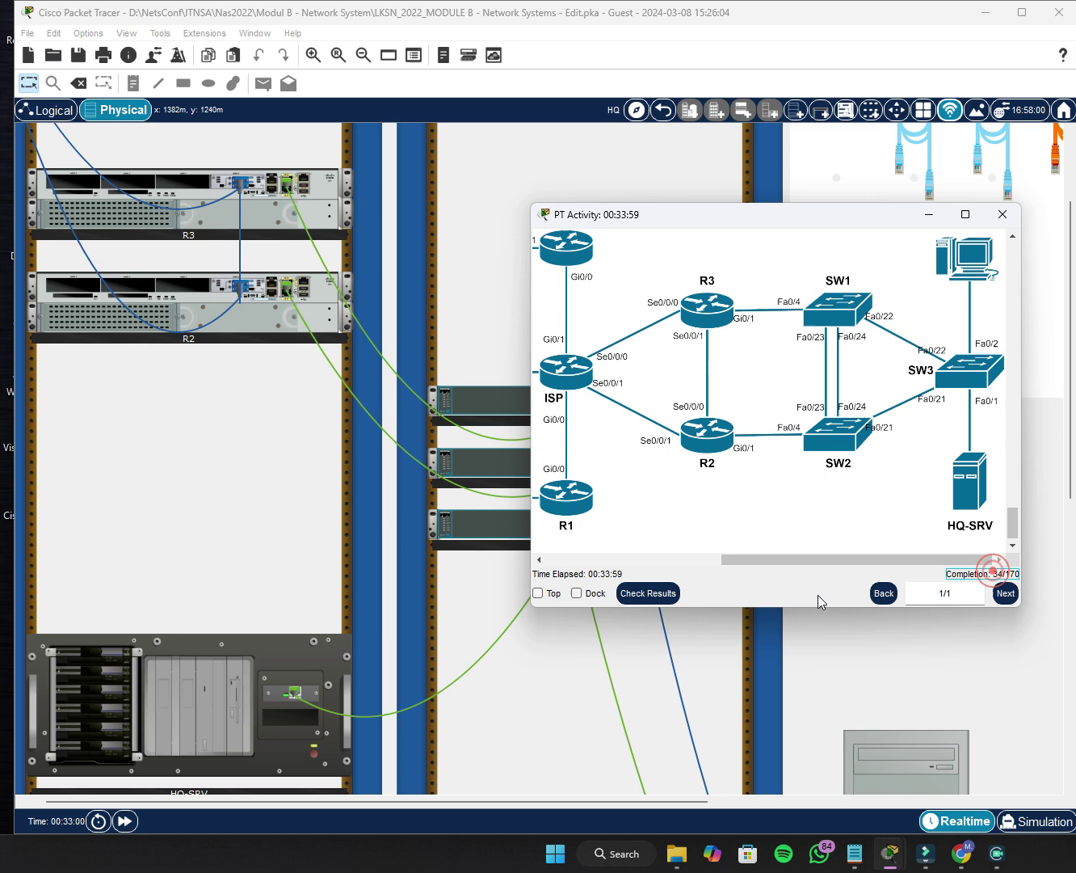
pyautogui.click(654, 596)
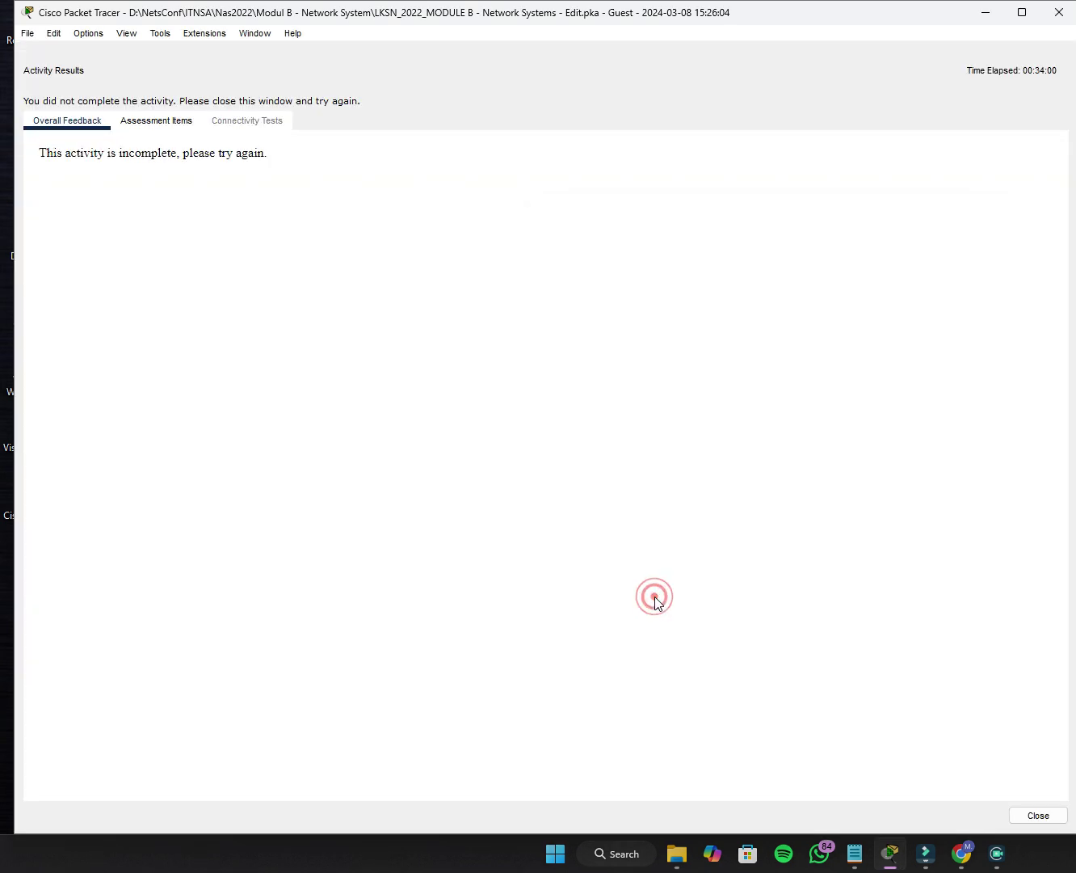
# Show the Assessment Items breakdown and check ISP's Host Name and IP Domain Name results.
pyautogui.click(170, 121)
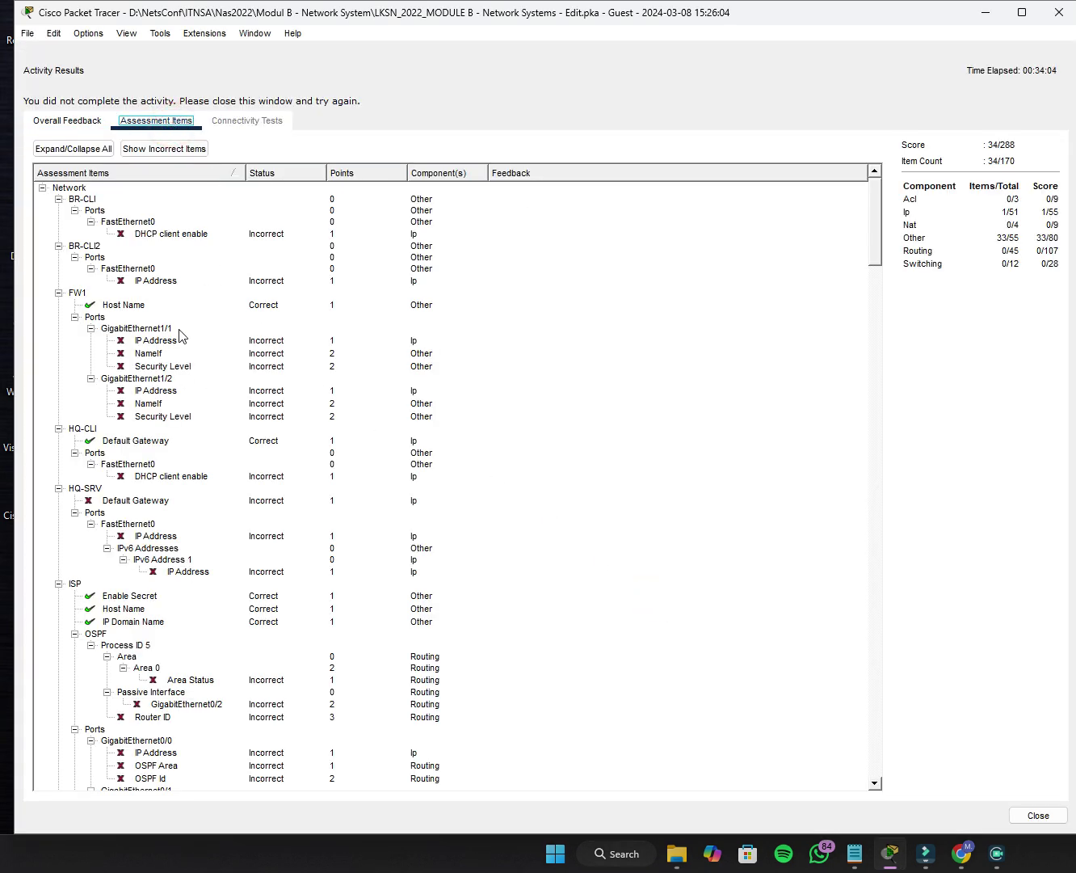
pyautogui.scroll(-5, 160, 374)
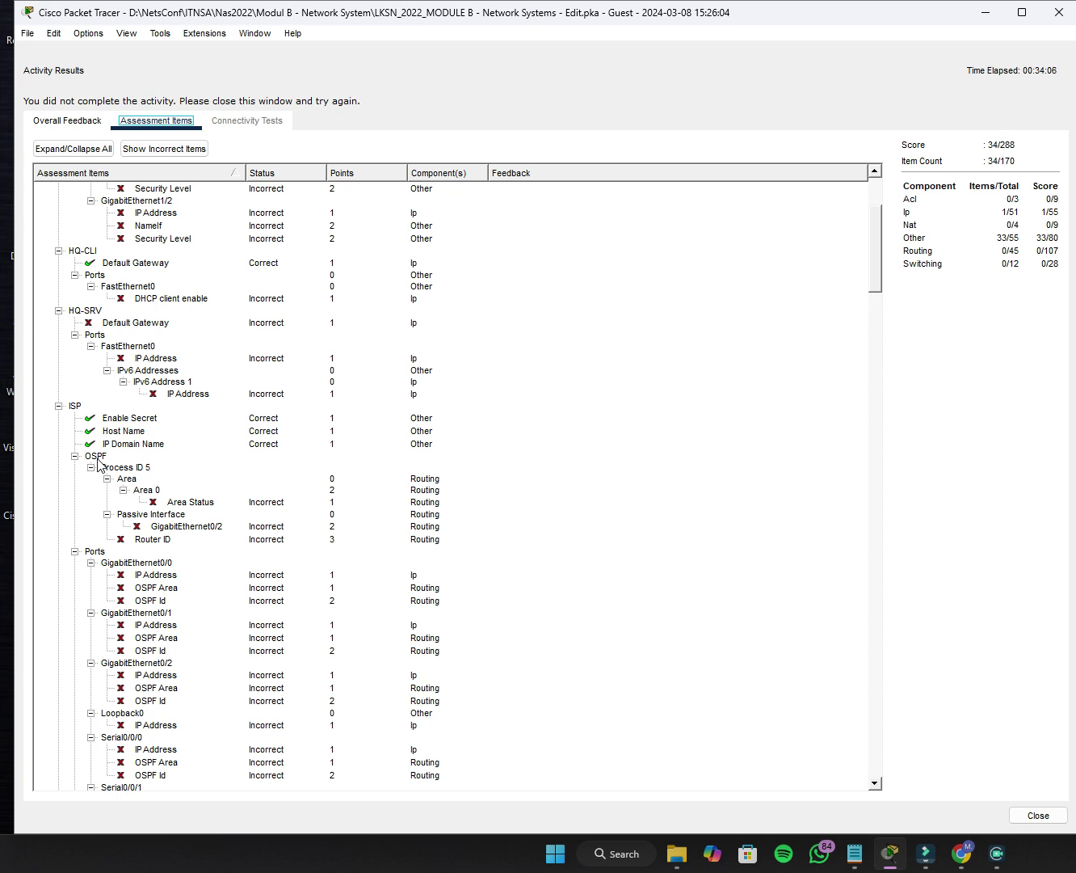
pyautogui.scroll(-1, 97, 463)
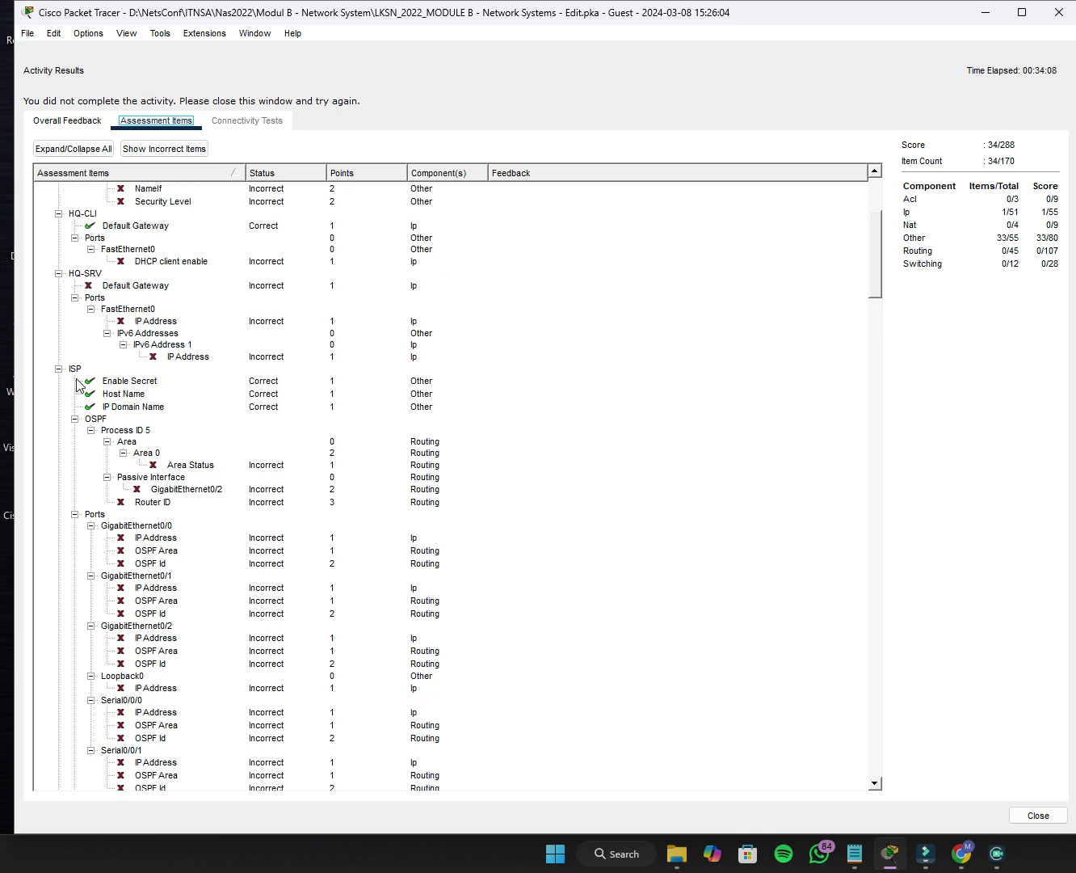
pyautogui.click(133, 391)
pyautogui.click(141, 406)
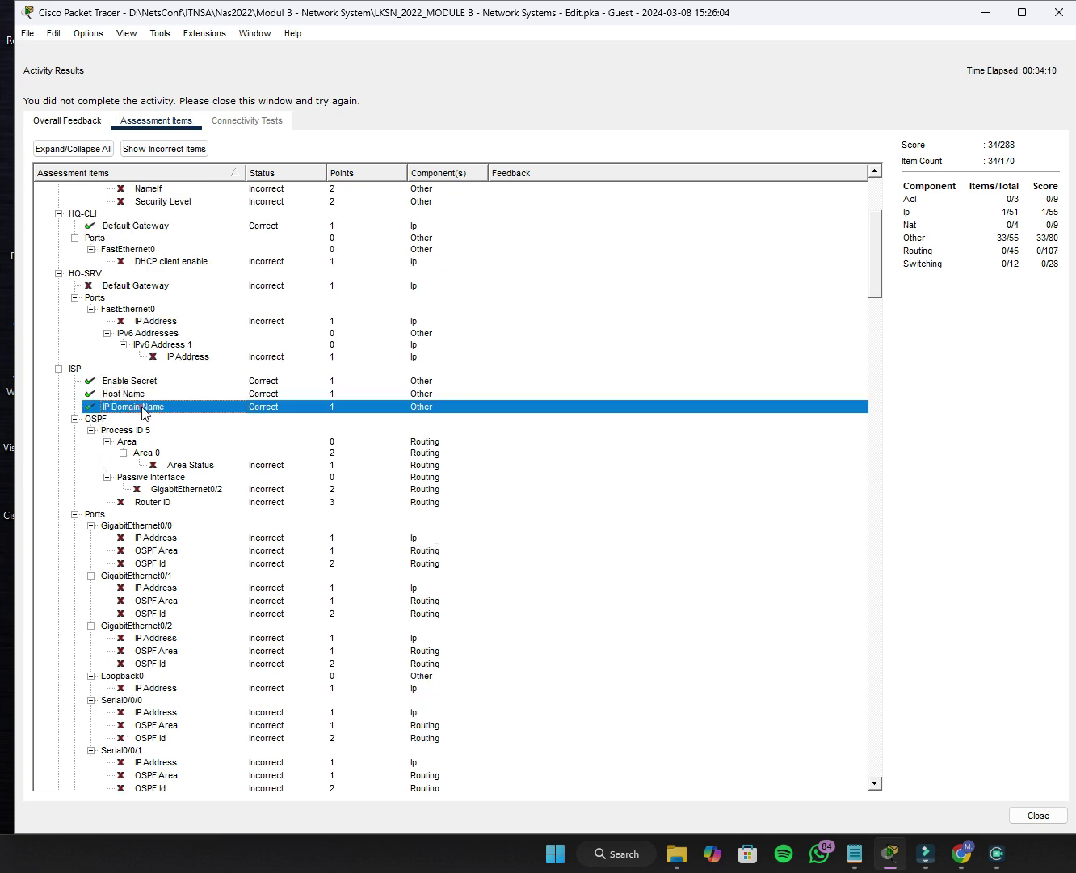
# Check R2's Enable Secret, Host Name and IP Domain Name assessment results.
pyautogui.scroll(-2, 222, 442)
pyautogui.scroll(-13, 190, 471)
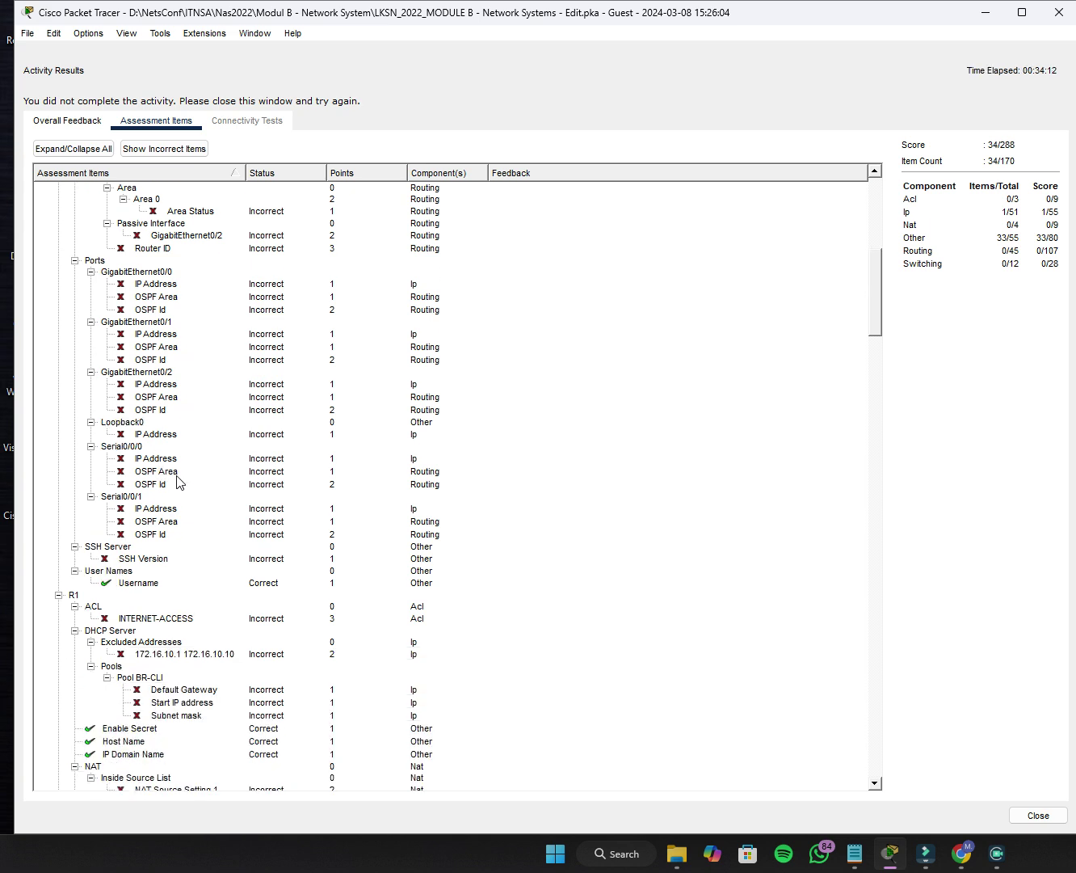
pyautogui.scroll(-9, 157, 488)
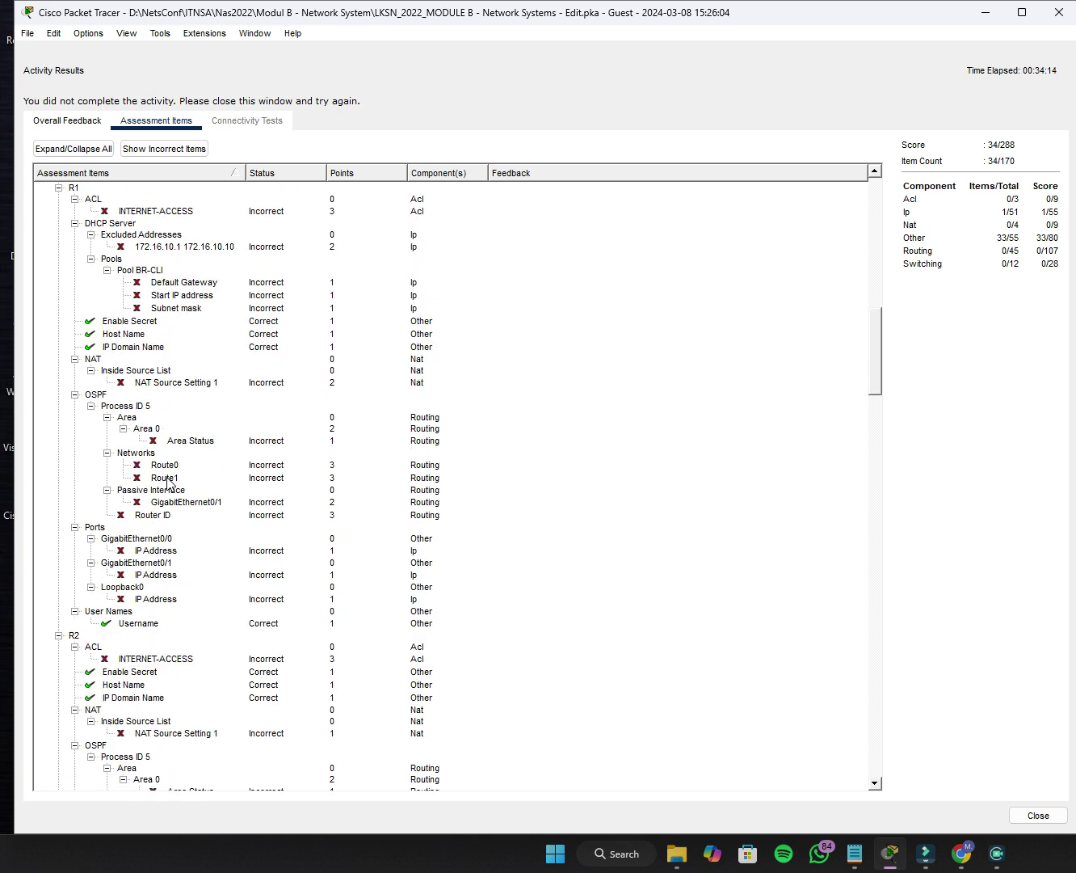
pyautogui.click(123, 454)
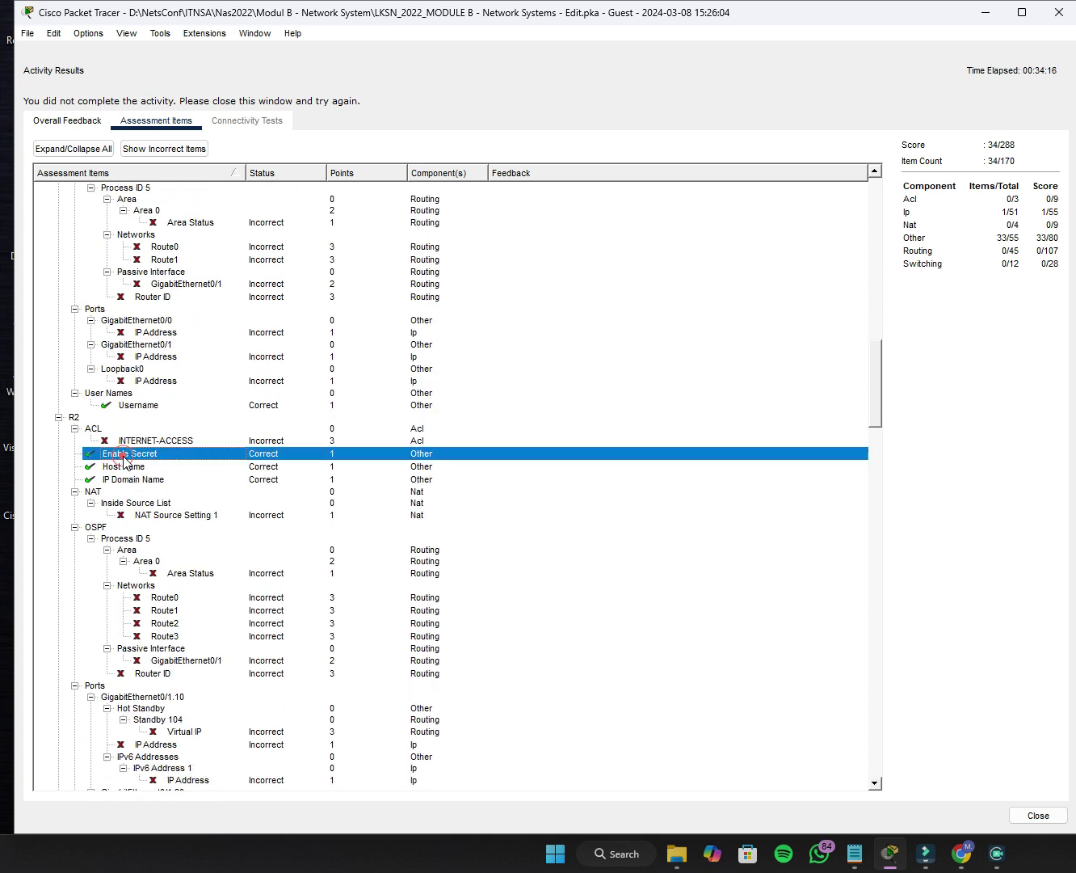
pyautogui.click(121, 466)
pyautogui.click(121, 479)
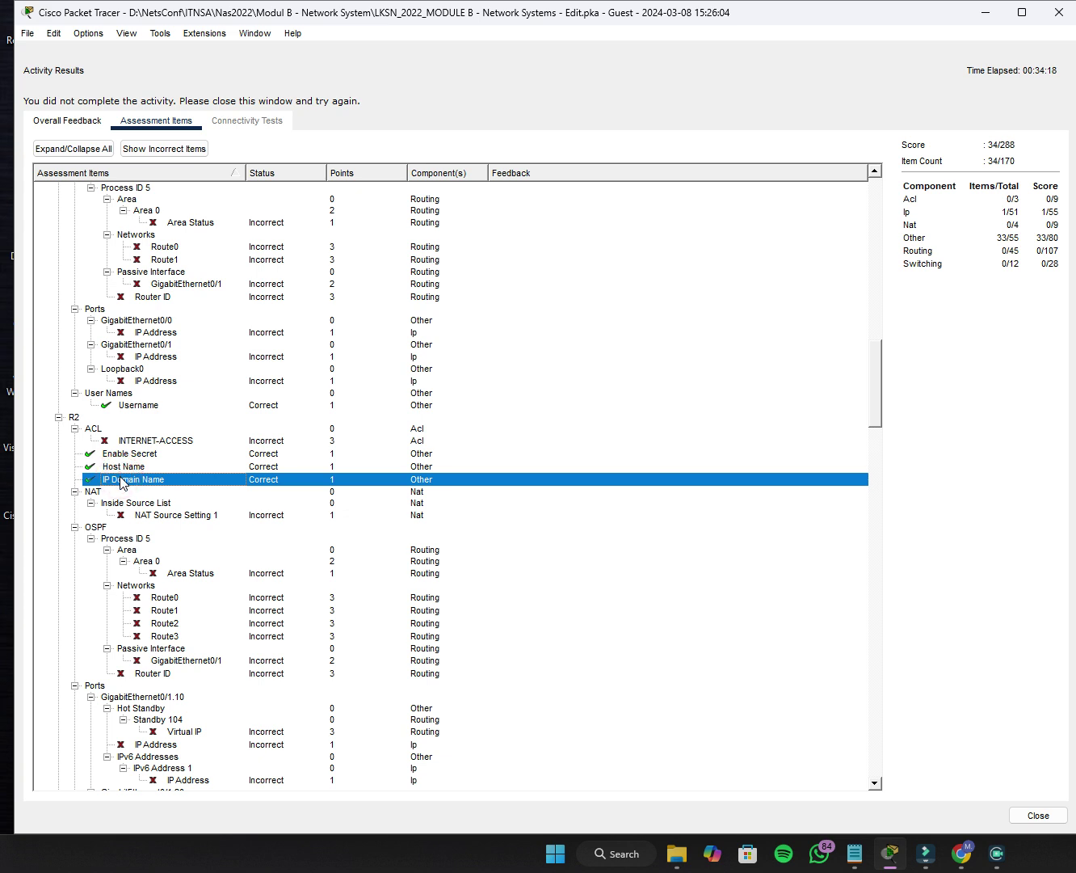
# Check R3's Enable Secret, Host Name and IP Domain Name results, plus R4's Host Name.
pyautogui.scroll(-2, 125, 453)
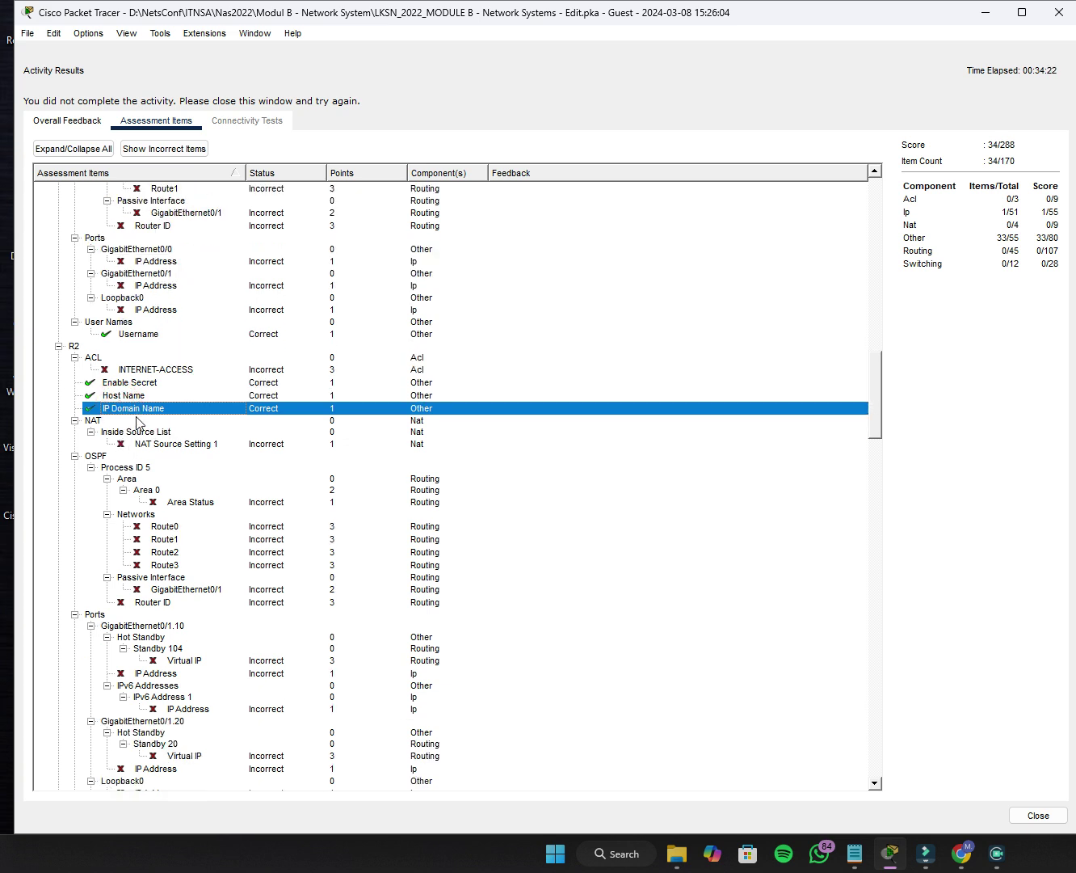
pyautogui.scroll(-14, 136, 423)
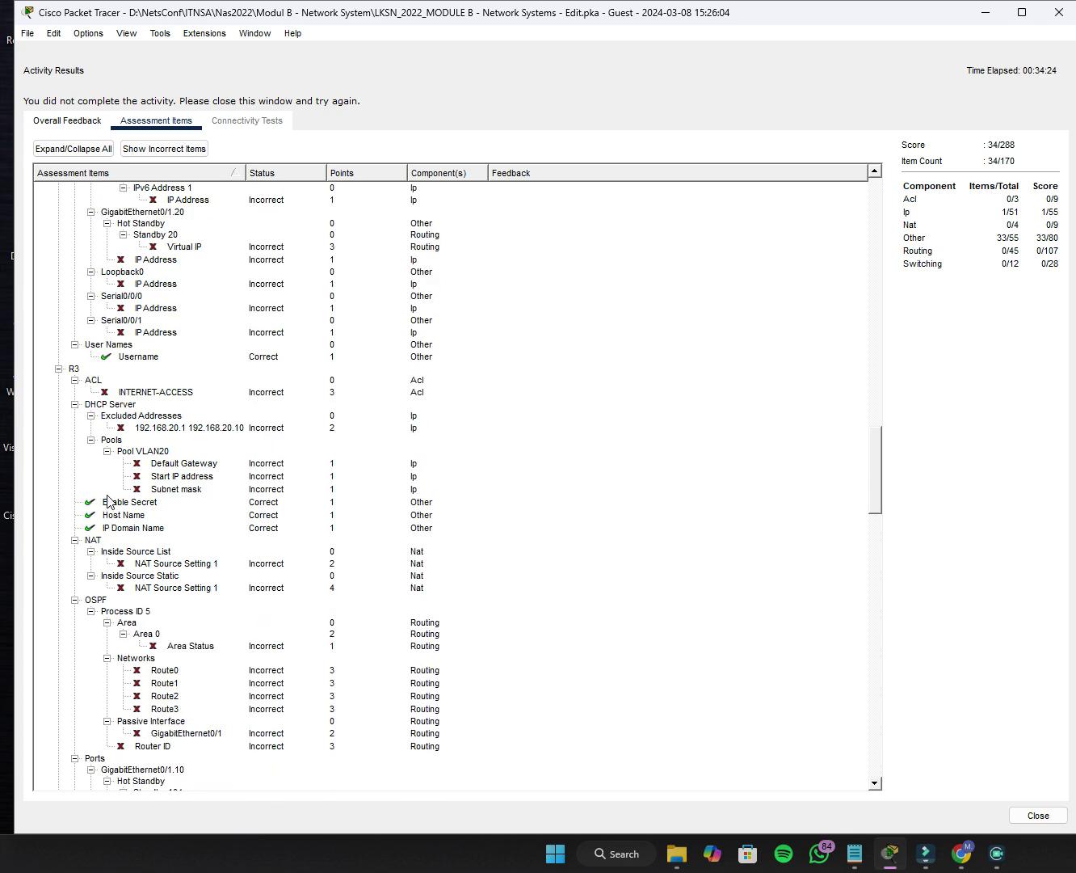
pyautogui.scroll(-3, 120, 435)
pyautogui.click(139, 400)
pyautogui.click(135, 410)
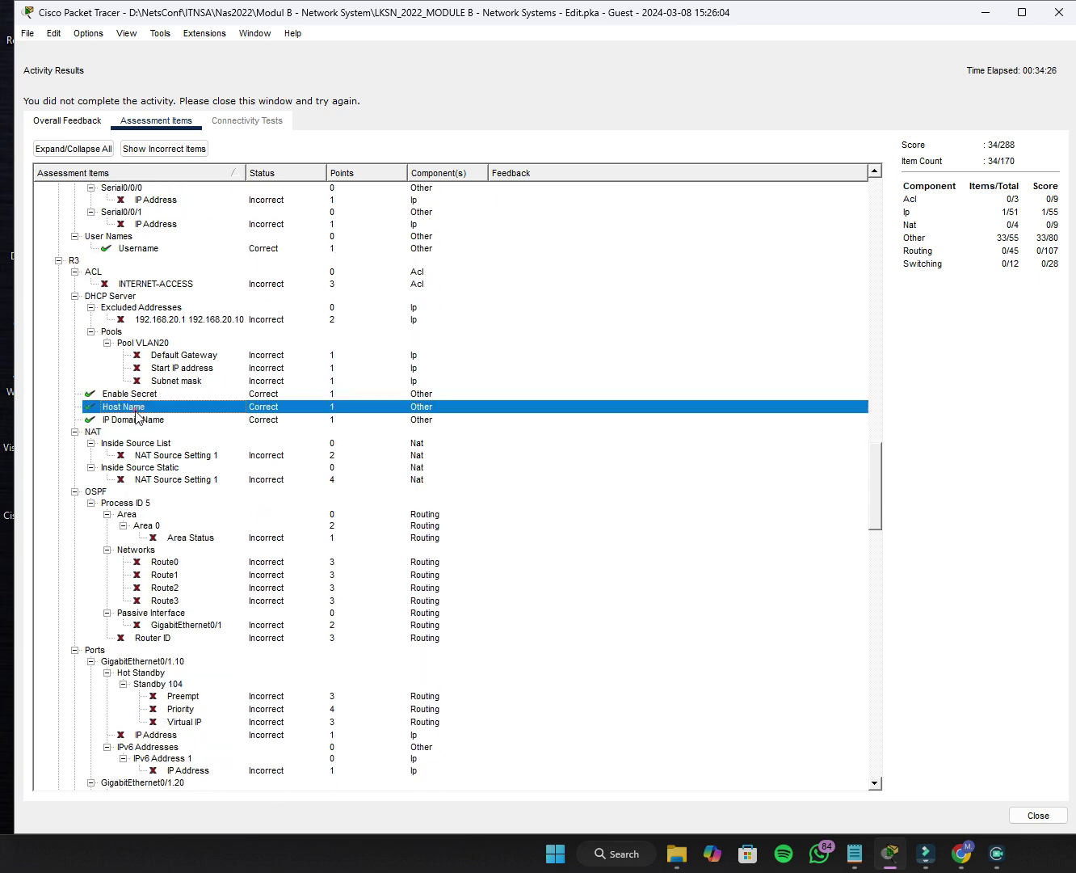
pyautogui.click(135, 421)
pyautogui.scroll(-15, 130, 440)
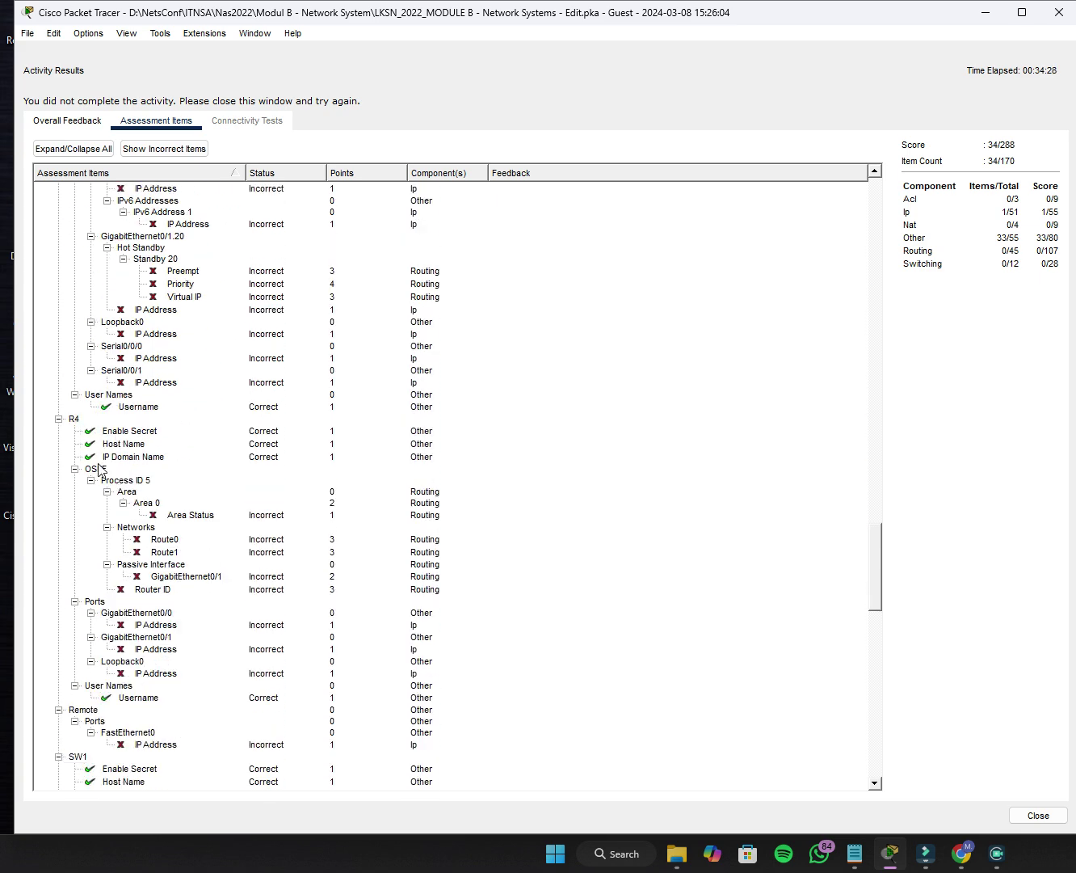
pyautogui.click(115, 444)
# Check SW3's Username result, then close the Activity Results window at 34/170.
pyautogui.scroll(-10, 115, 450)
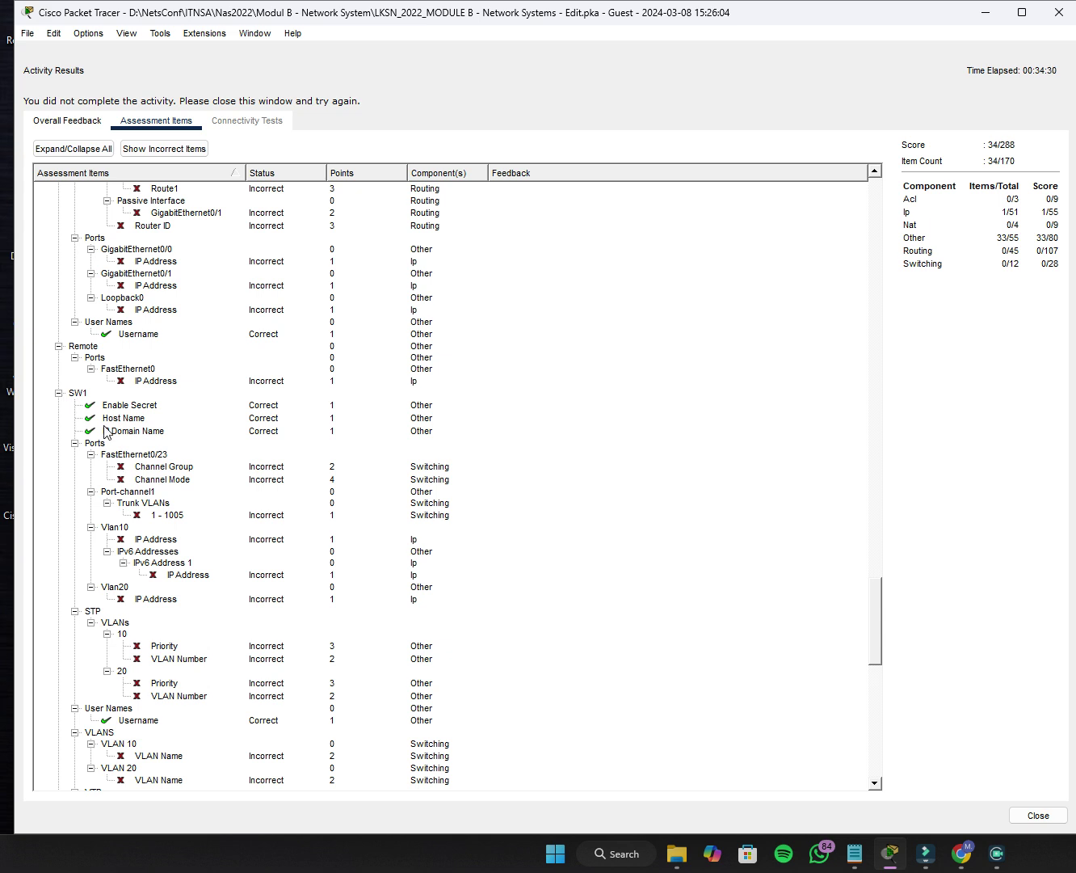
pyautogui.scroll(-19, 105, 432)
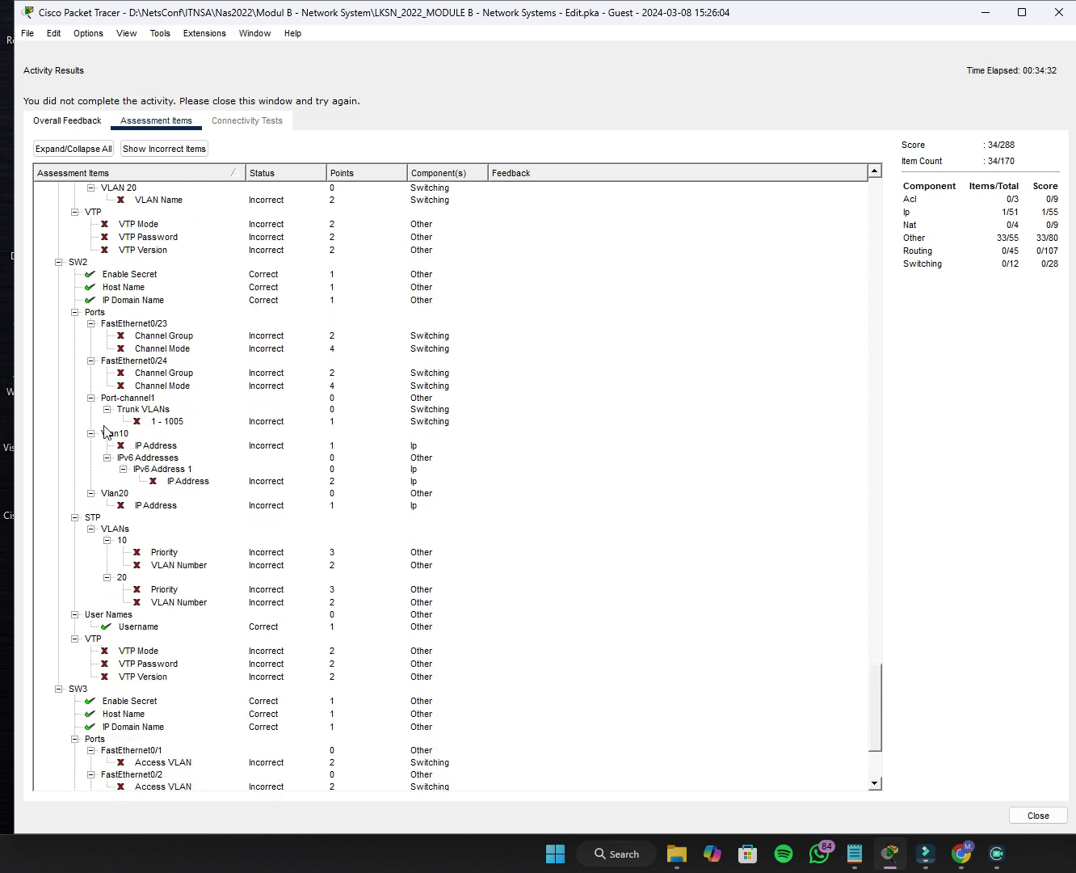
pyautogui.scroll(-2, 105, 432)
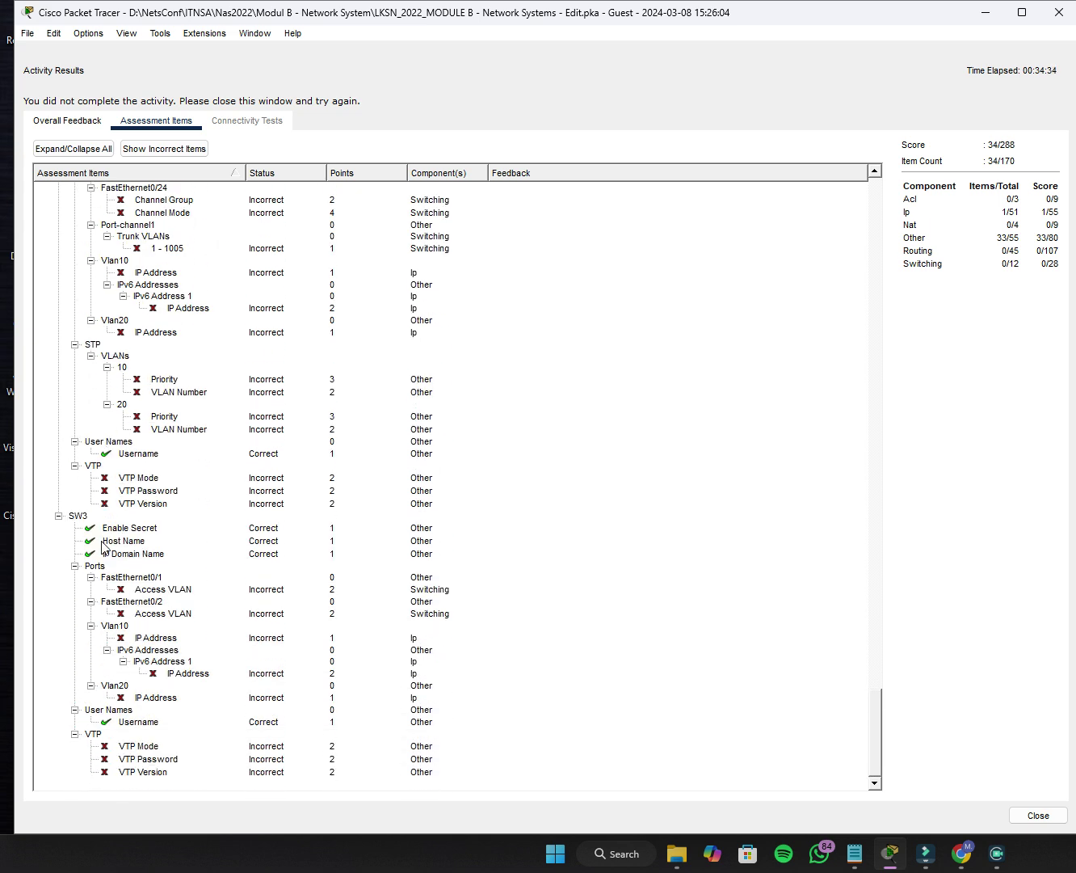
pyautogui.click(137, 722)
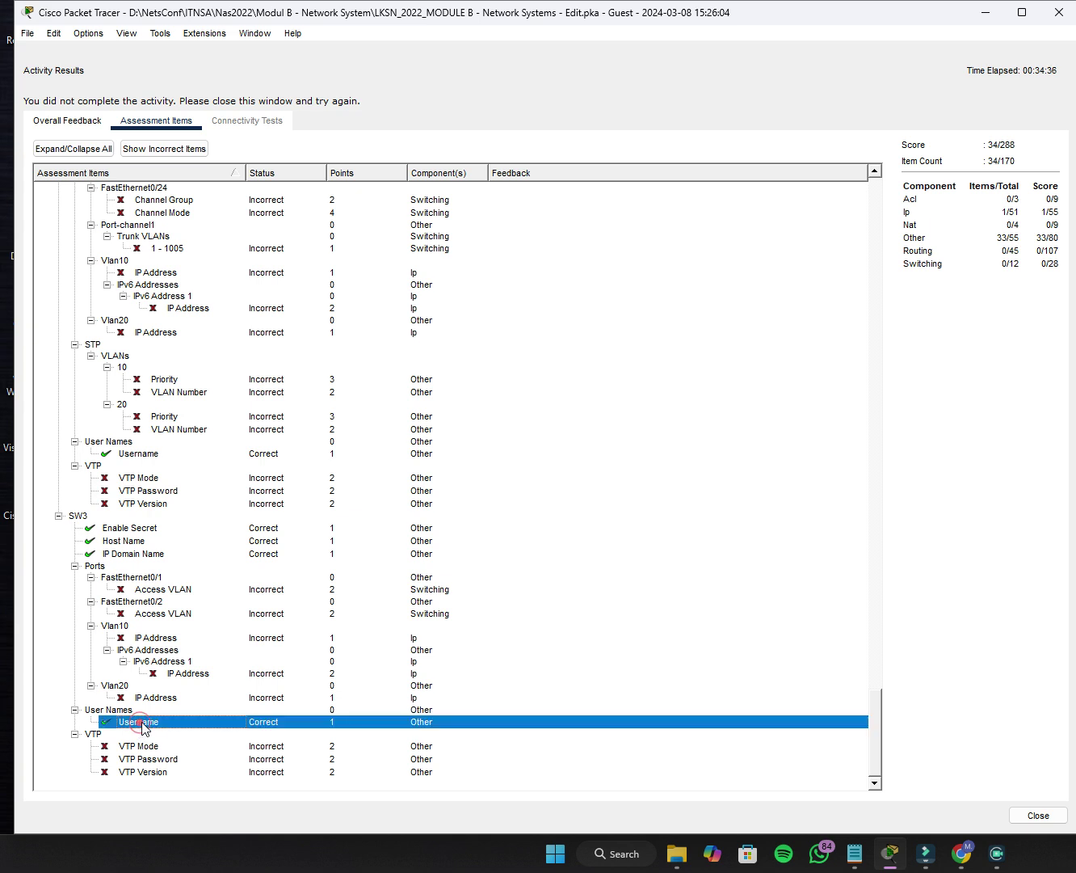
pyautogui.scroll(4, 139, 715)
pyautogui.click(1056, 14)
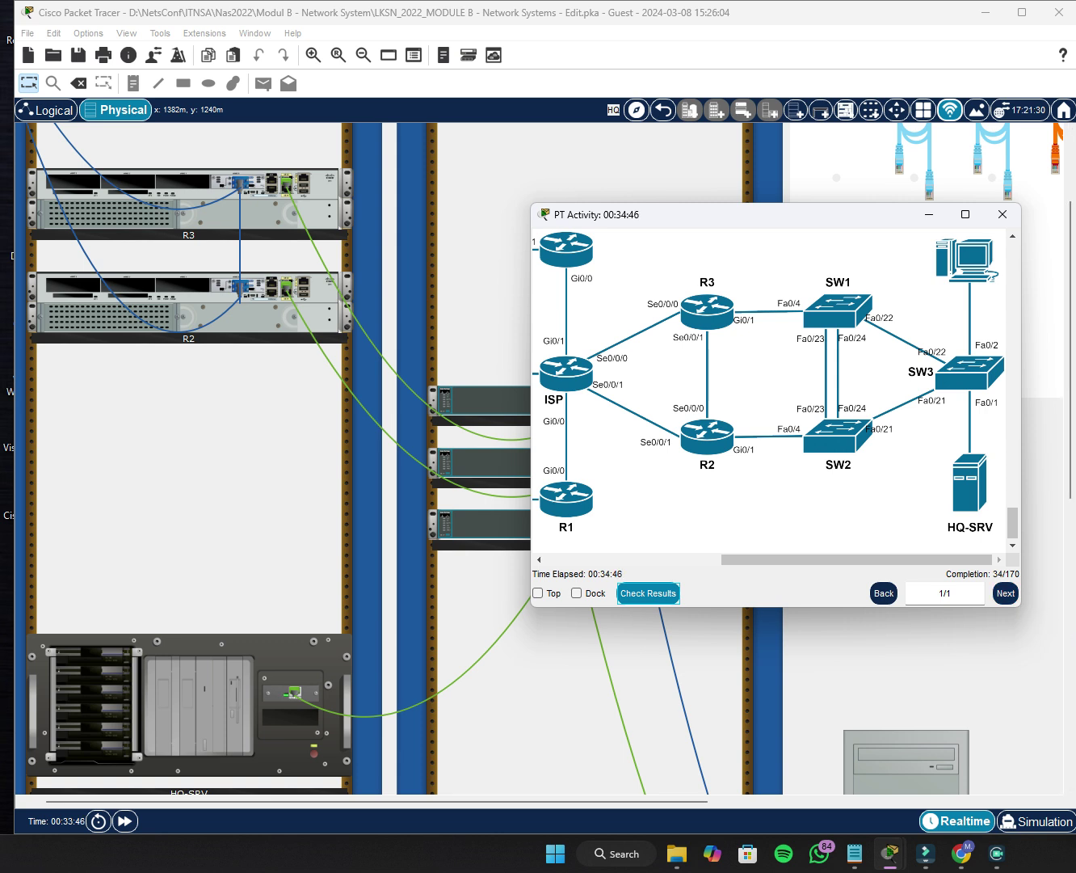
# Scroll the PT Activity instructions up from the topology diagram into the Basic Configuration section.
pyautogui.scroll(15, 656, 466)
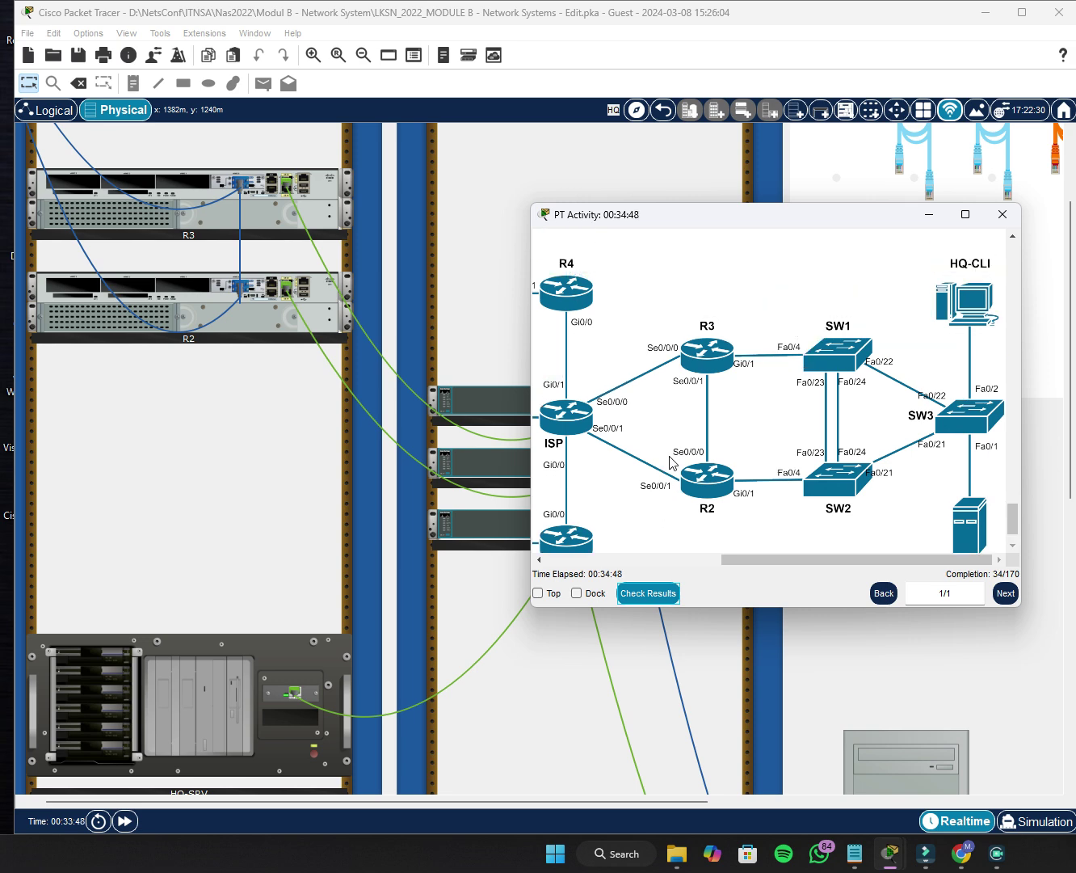
pyautogui.scroll(1, 648, 425)
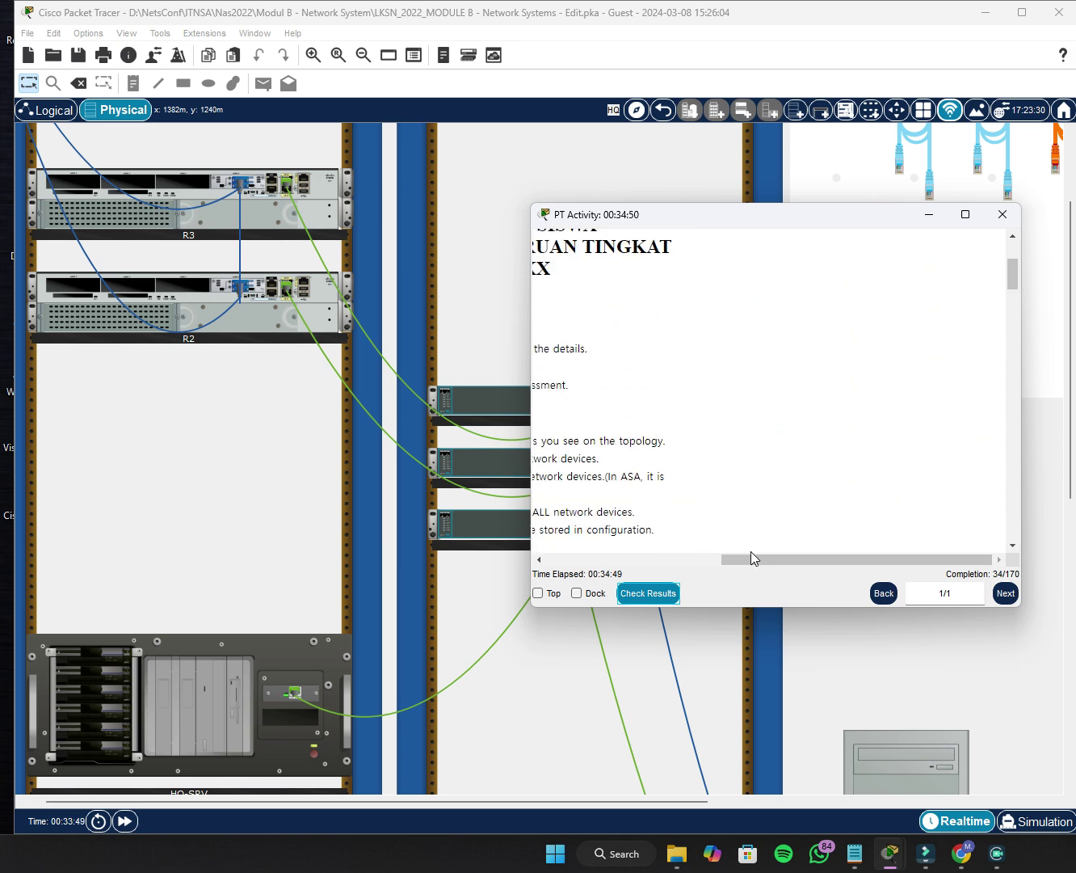
pyautogui.moveTo(751, 551); pyautogui.dragTo(487, 567)
pyautogui.scroll(14, 647, 403)
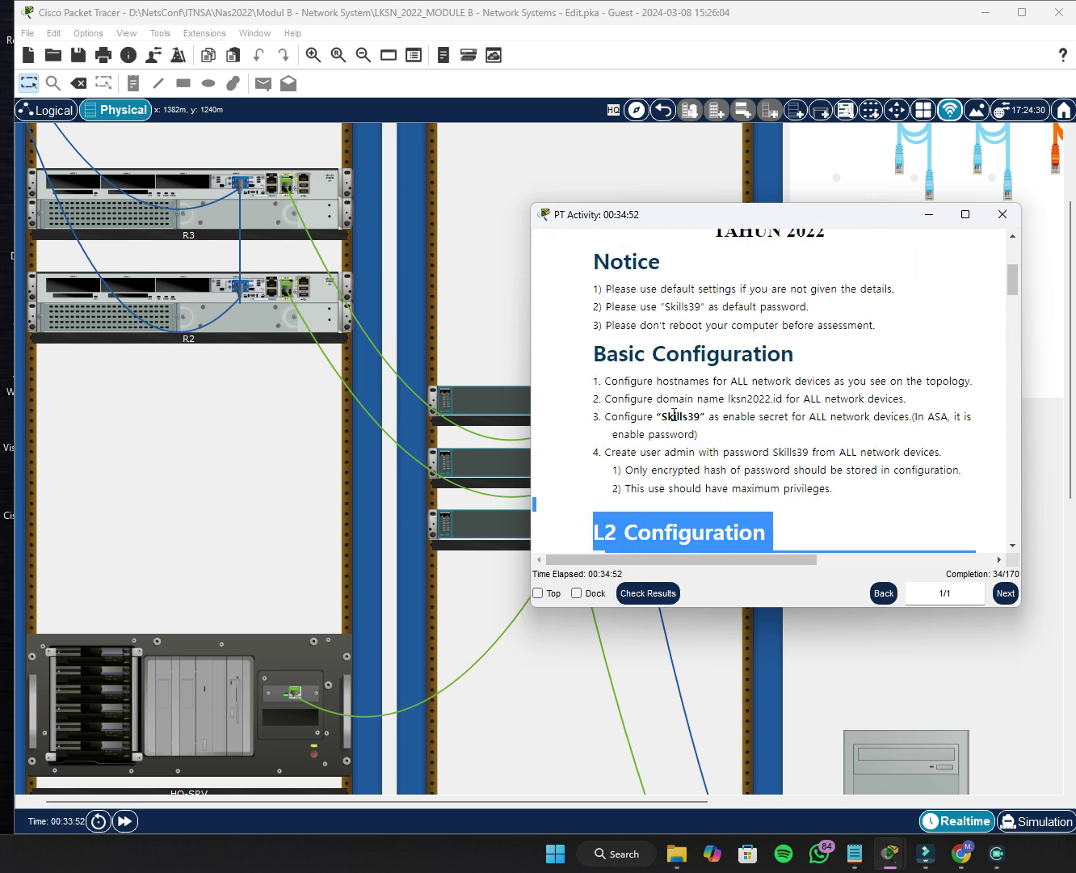
pyautogui.scroll(-4, 672, 419)
pyautogui.moveTo(685, 372); pyautogui.dragTo(687, 386)
pyautogui.scroll(-2, 687, 386)
pyautogui.scroll(2, 685, 383)
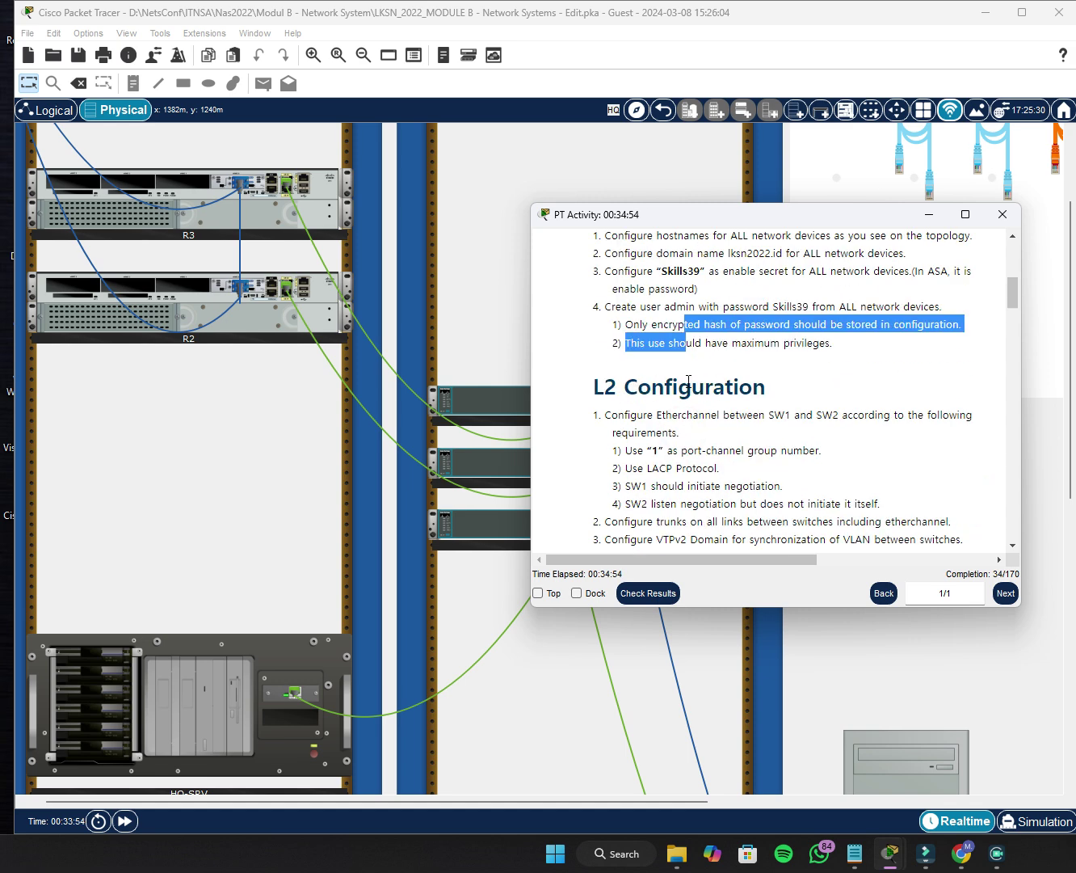
pyautogui.click(724, 374)
# Bring up the L2 Configuration heading and its EtherChannel, trunk, VTP, VLAN and STP requirements.
pyautogui.scroll(2, 707, 388)
pyautogui.scroll(-3, 703, 395)
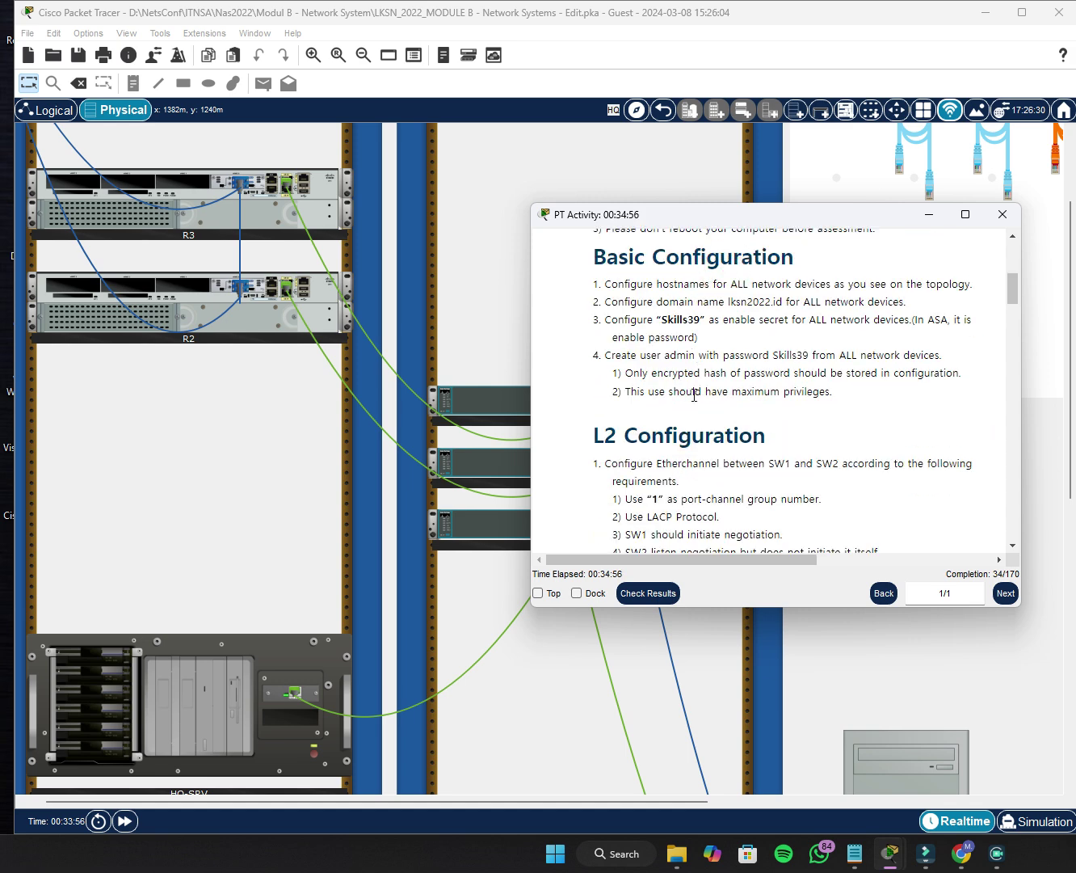
pyautogui.tripleClick(578, 293)
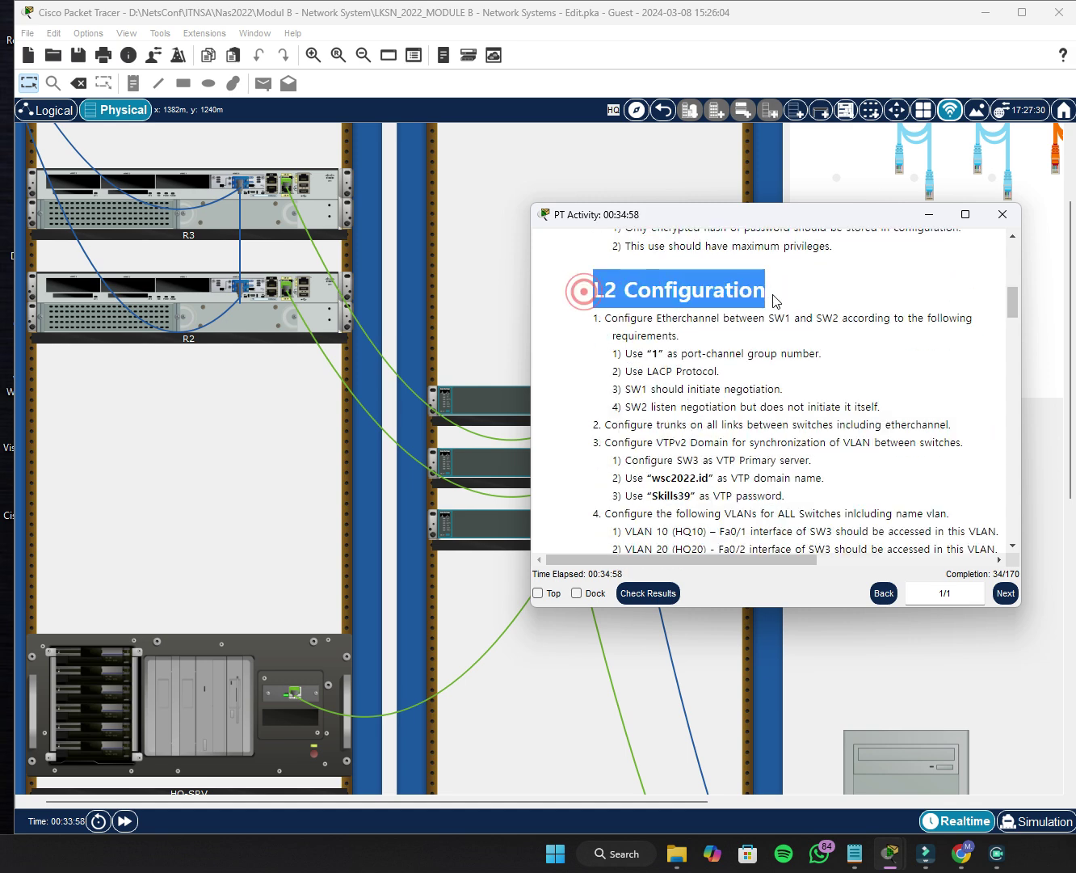
pyautogui.click(711, 385)
pyautogui.scroll(-5, 709, 387)
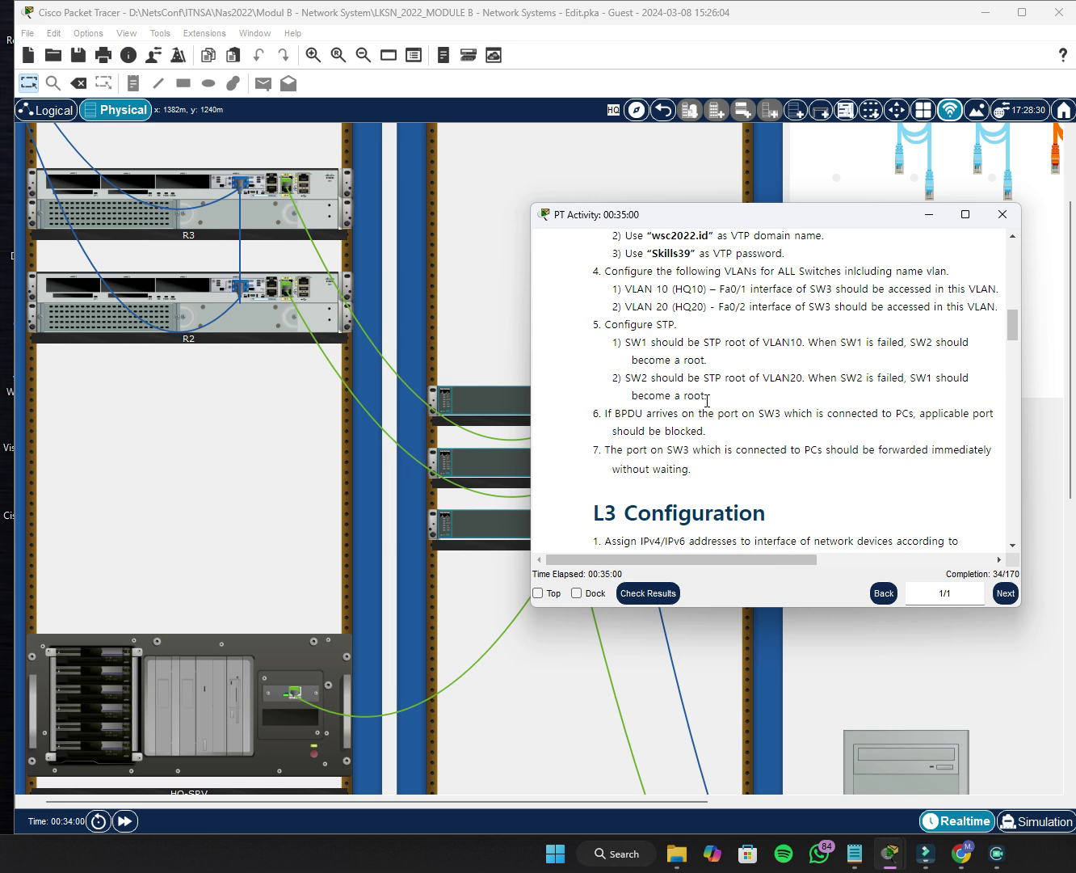
pyautogui.scroll(2, 707, 400)
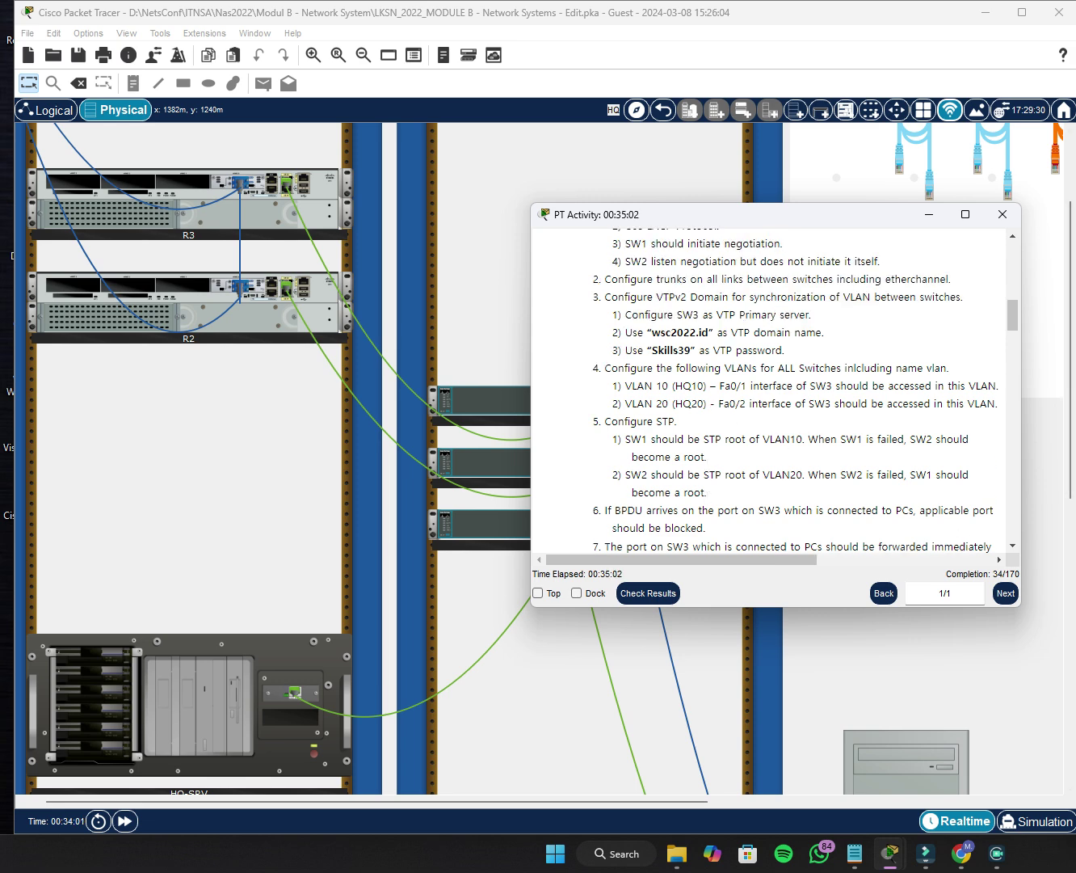